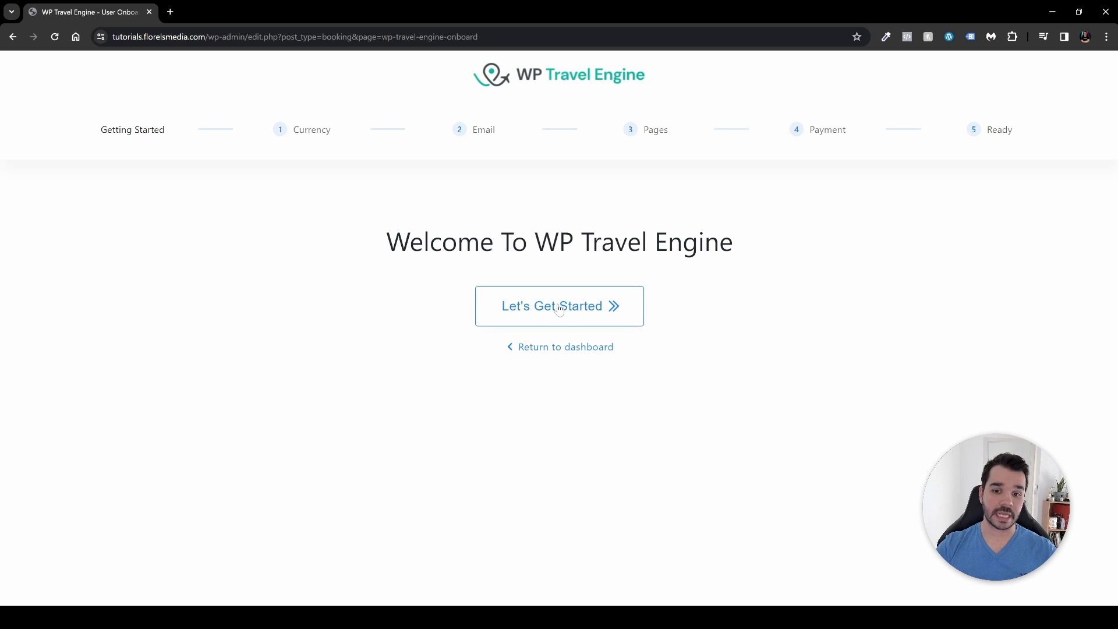
- Start the setup wizard and set the thousands separator to a comma, keeping the US dollar and currency symbol, and continue to the email settings
click(559, 306)
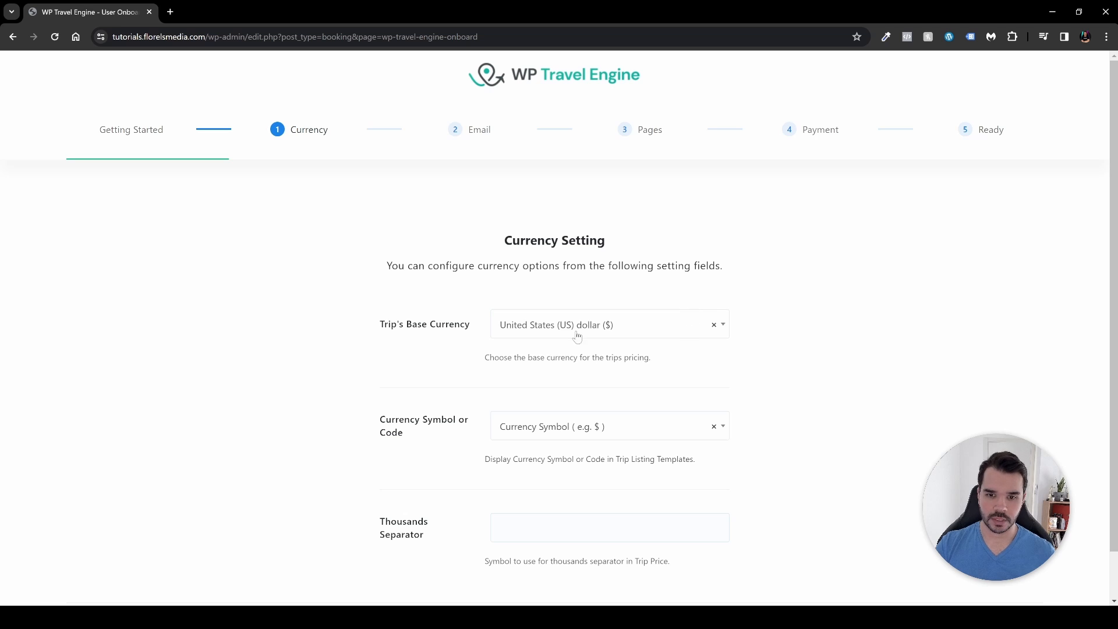
scroll(570, 383, down, 1)
click(494, 476)
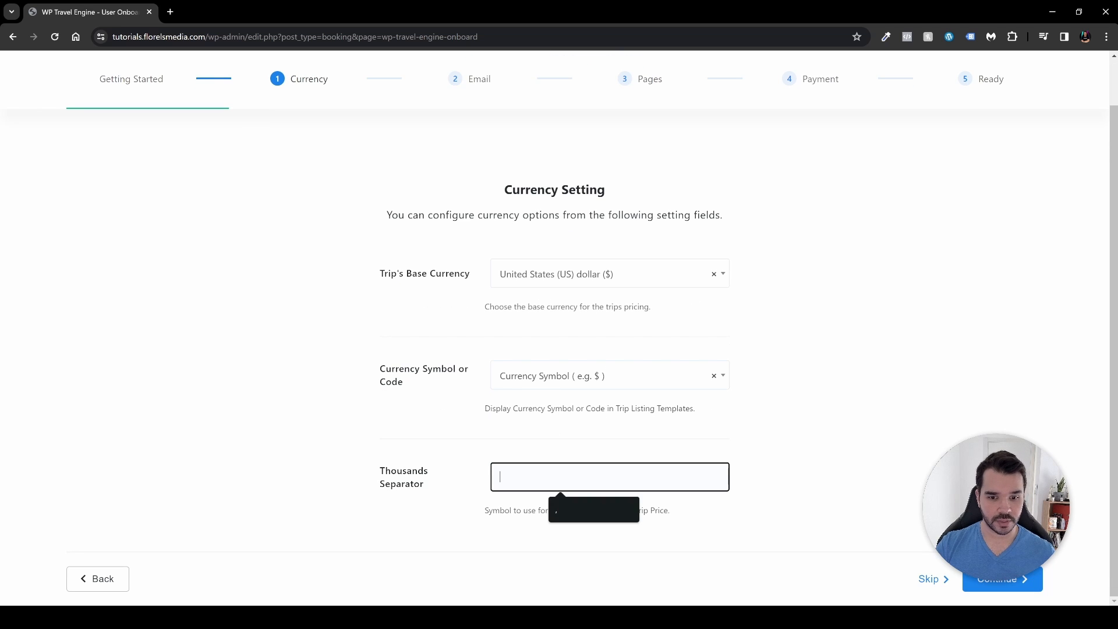
click(576, 512)
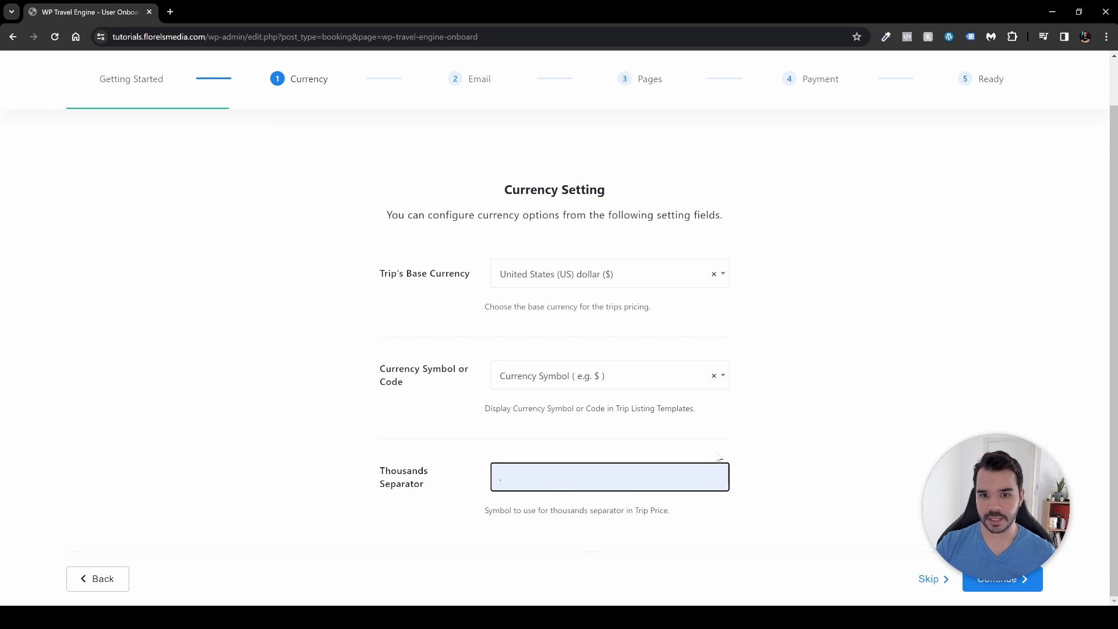
click(1002, 587)
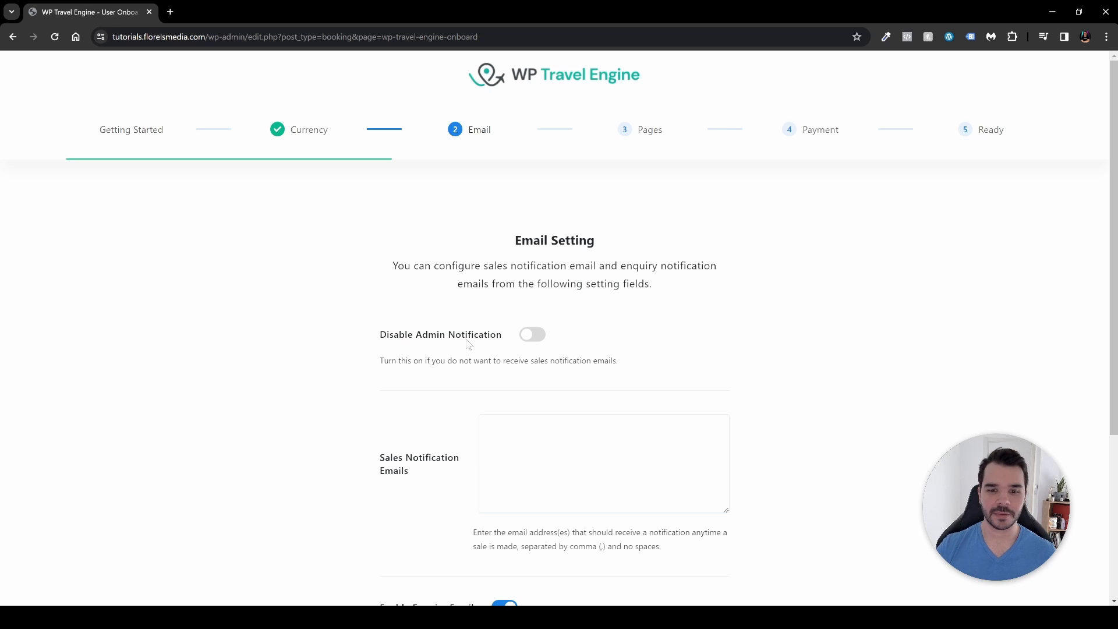
- Leave the notification and sender email fields blank with enquiry emails enabled, and continue to the page settings
click(546, 458)
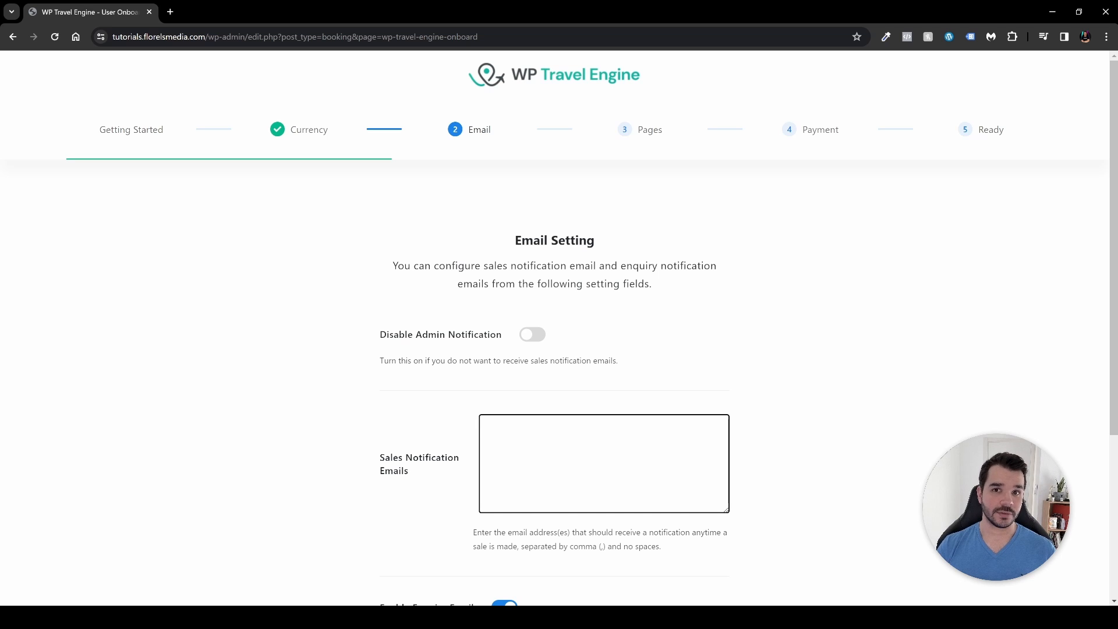
scroll(602, 448, down, 4)
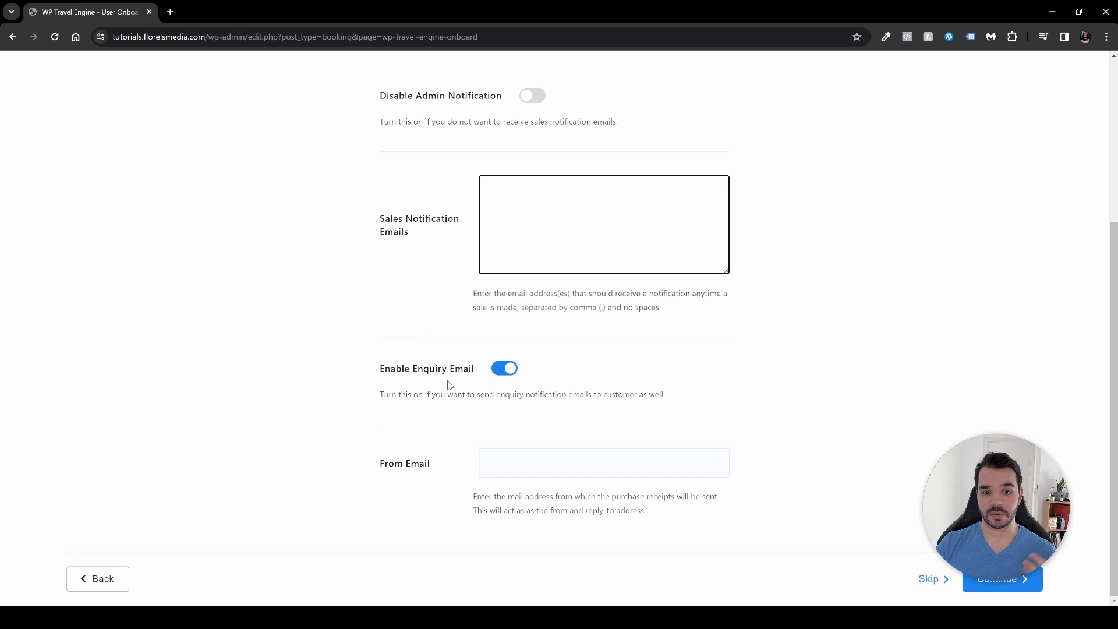
click(738, 424)
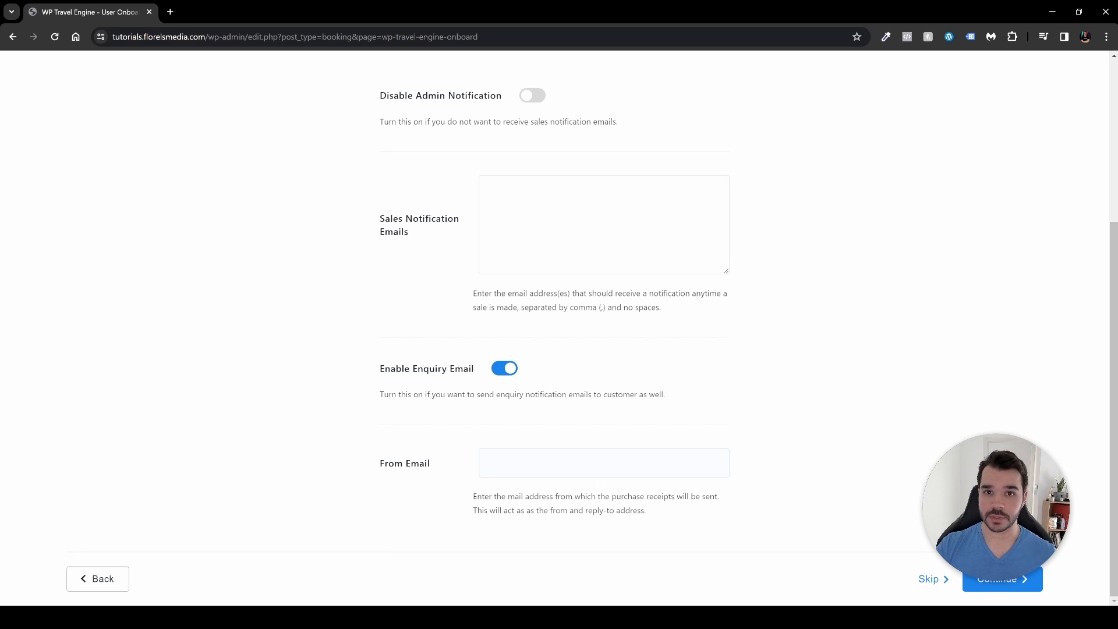
click(1018, 584)
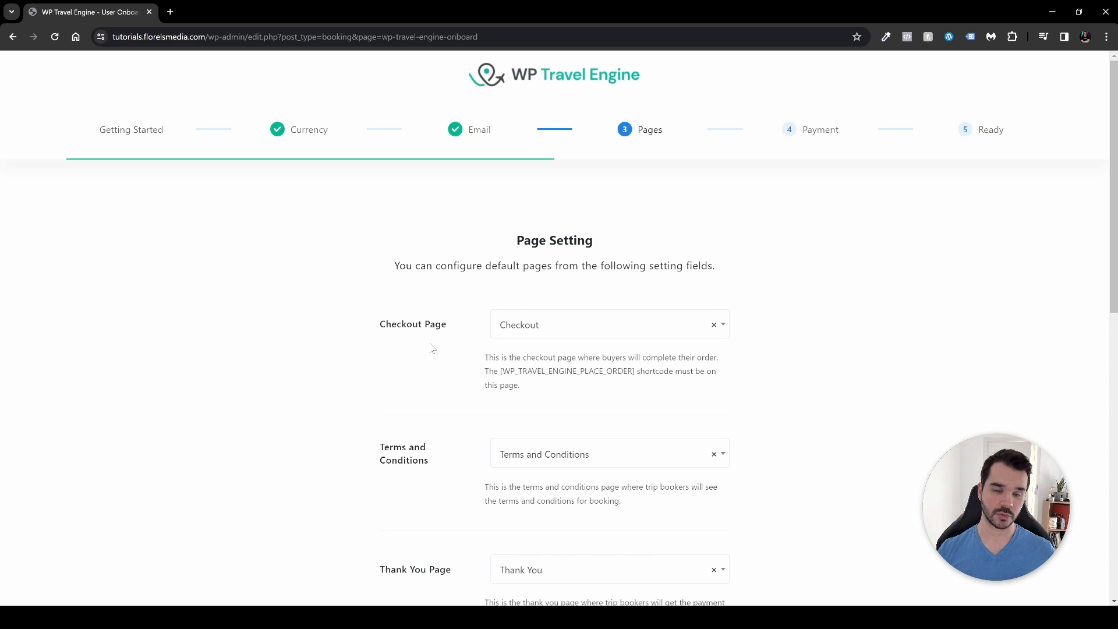
- Review the default page assignments from Checkout to Trip Search Result and accept them to reach the payment settings
scroll(560, 419, down, 4)
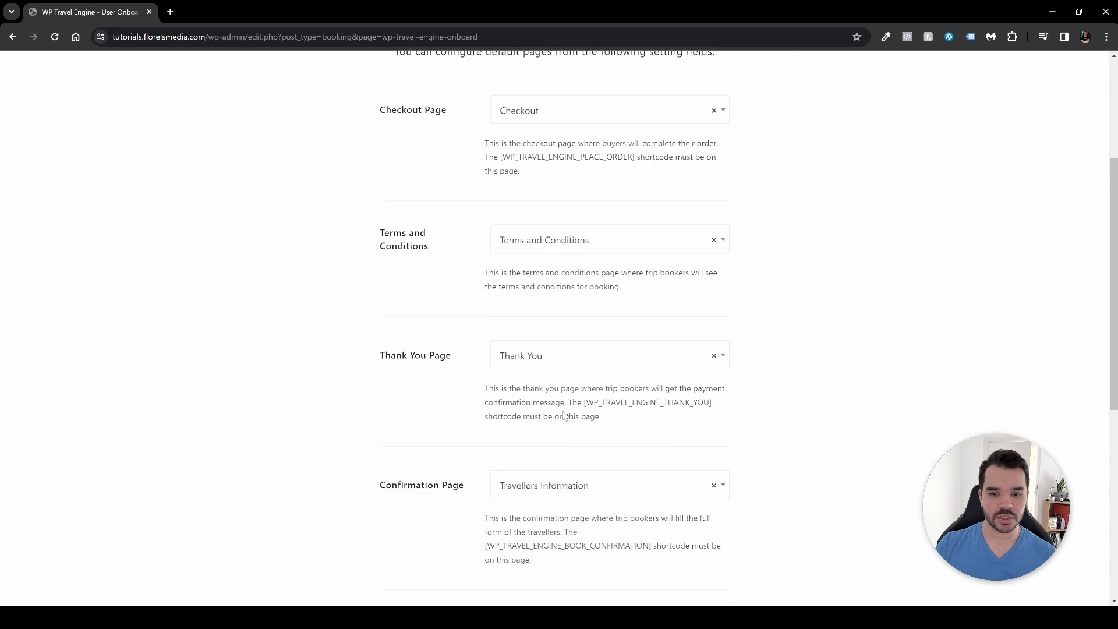
scroll(563, 415, down, 5)
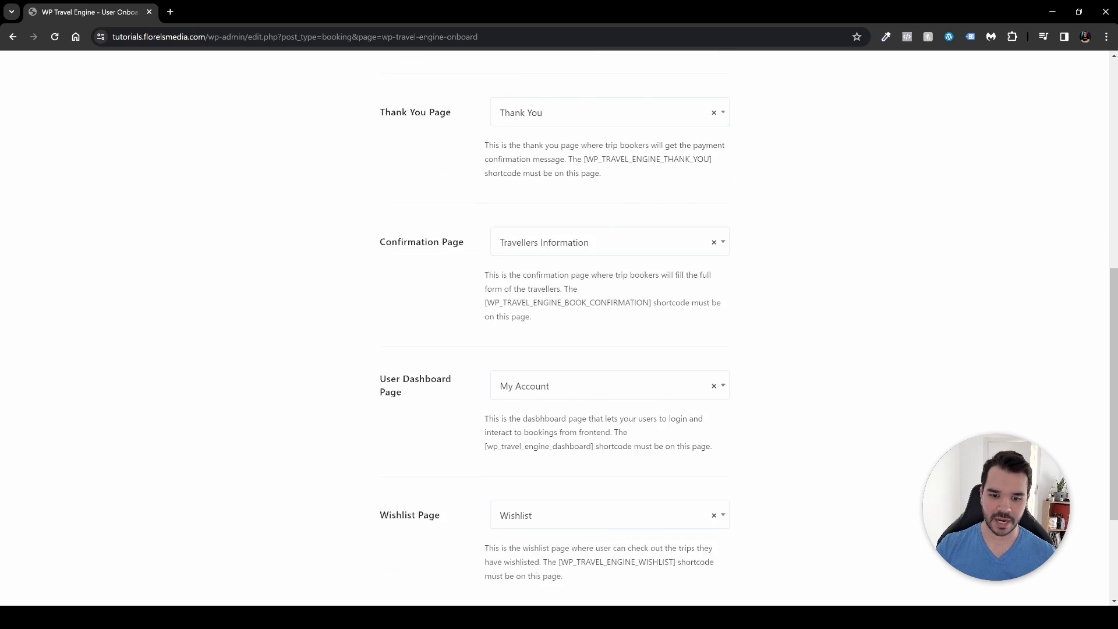
scroll(551, 471, down, 3)
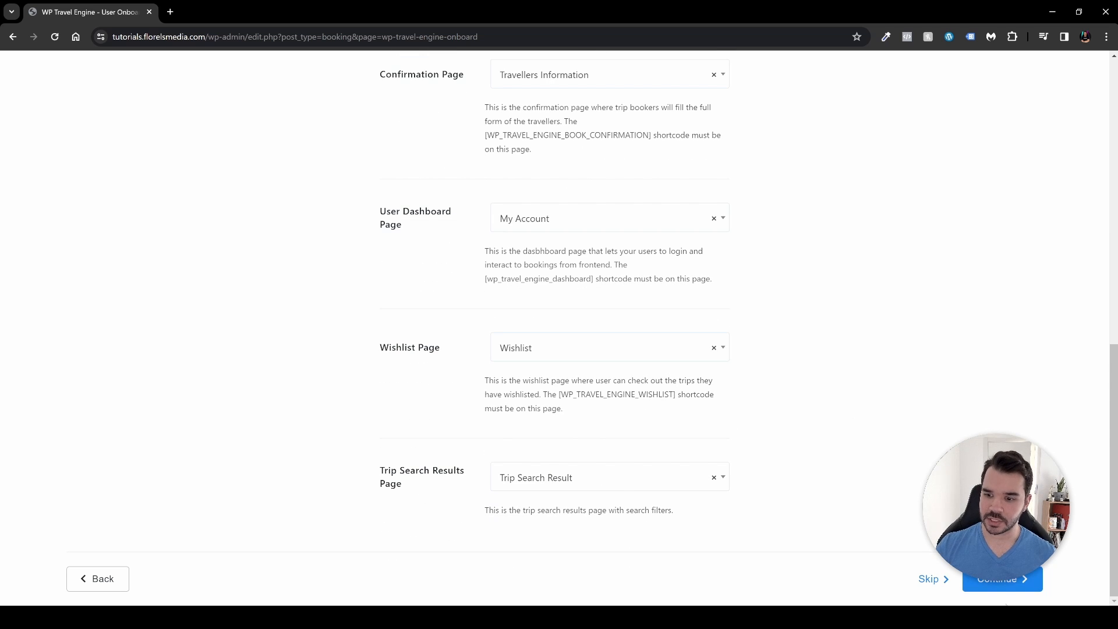
click(1002, 582)
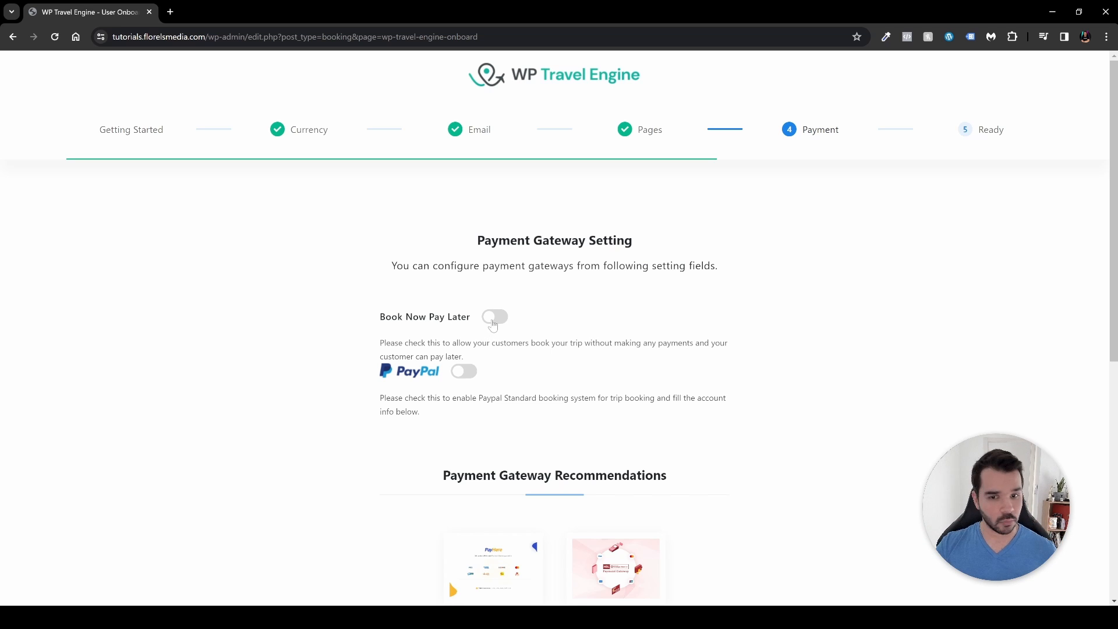
- Enable the Book Now Pay Later and PayPal payment options
click(494, 317)
click(464, 371)
scroll(538, 434, down, 2)
click(543, 378)
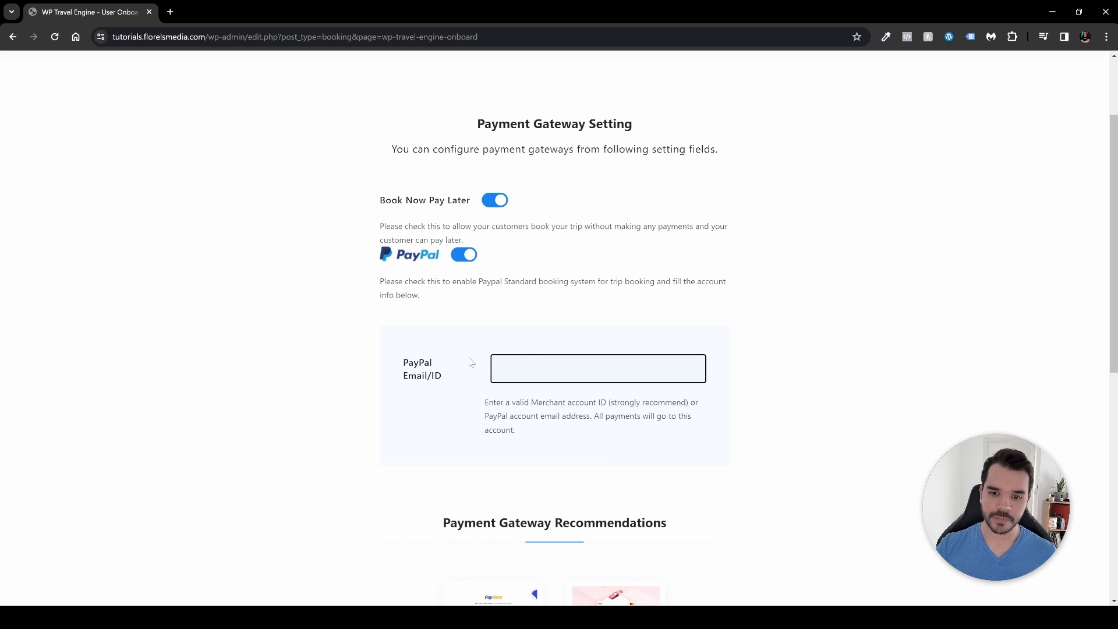
- Review the recommended payment gateways and complete the payment setup, leaving the PayPal Email/ID empty
scroll(471, 362, down, 5)
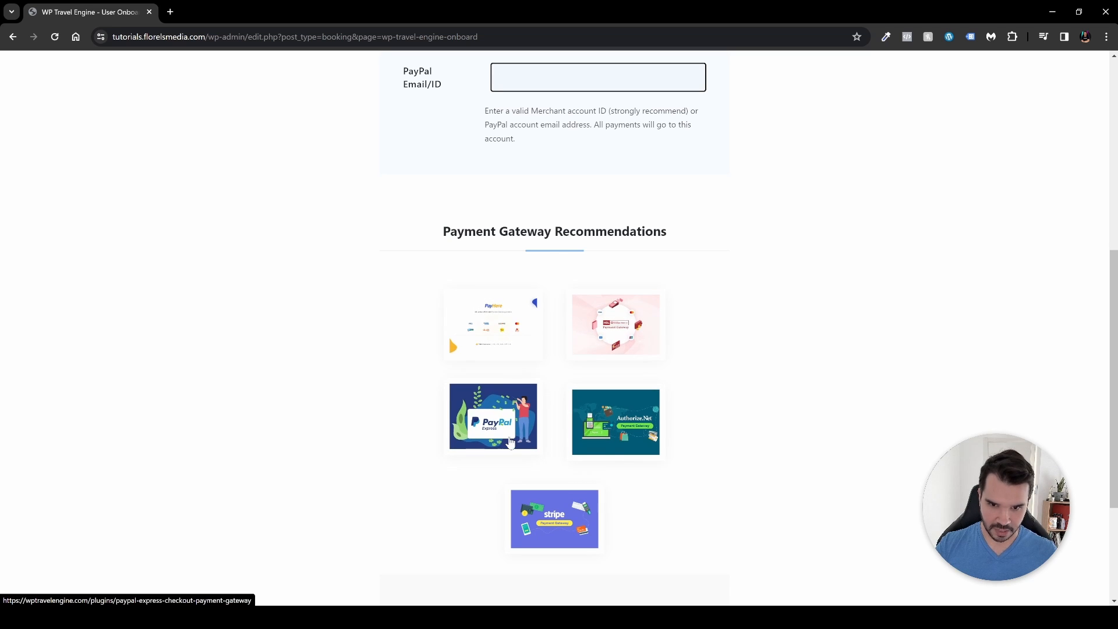
scroll(549, 414, down, 2)
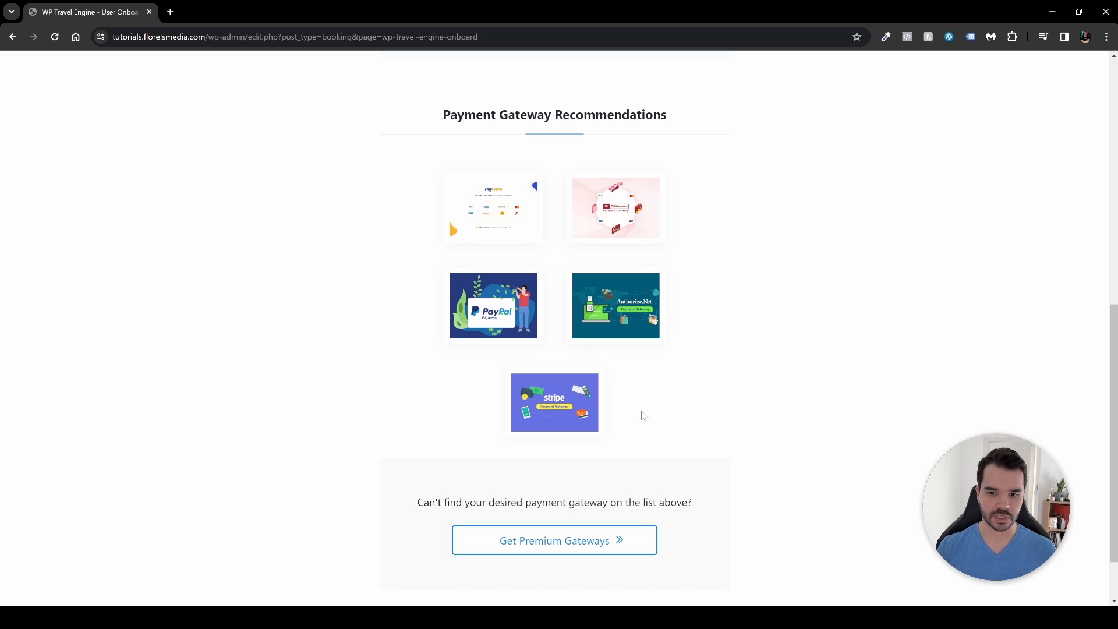
scroll(643, 415, down, 1)
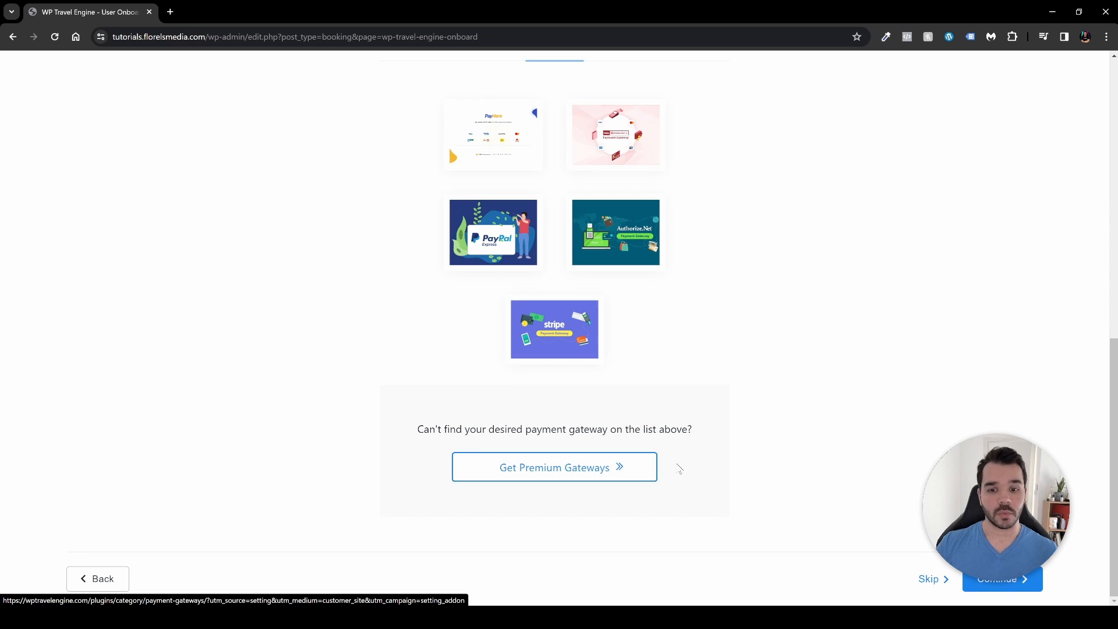
scroll(468, 163, up, 6)
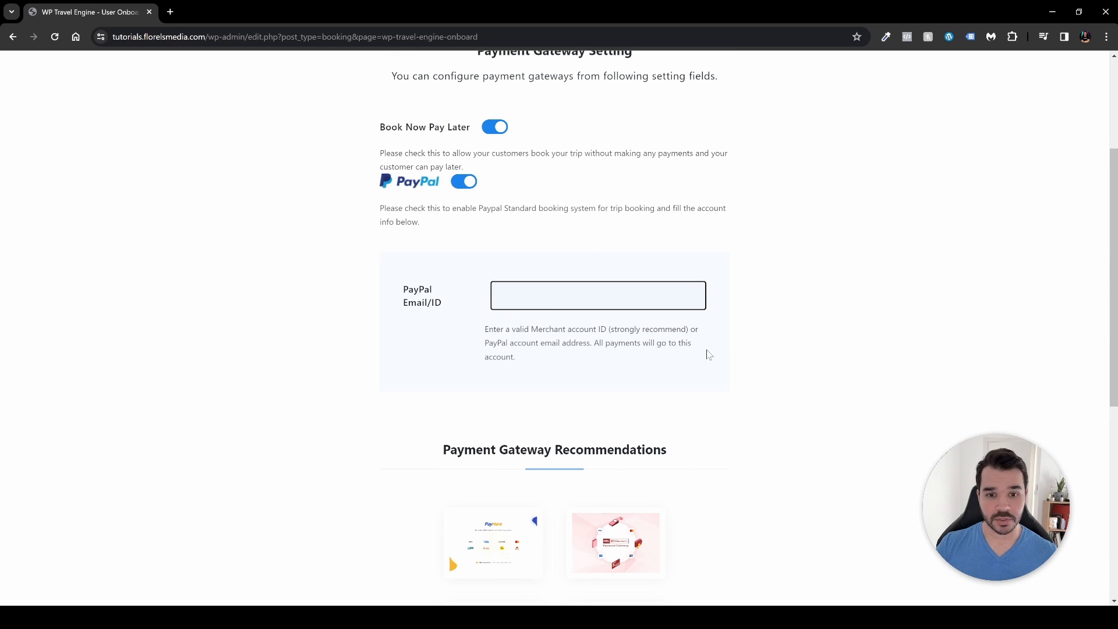
scroll(757, 419, down, 6)
click(1016, 579)
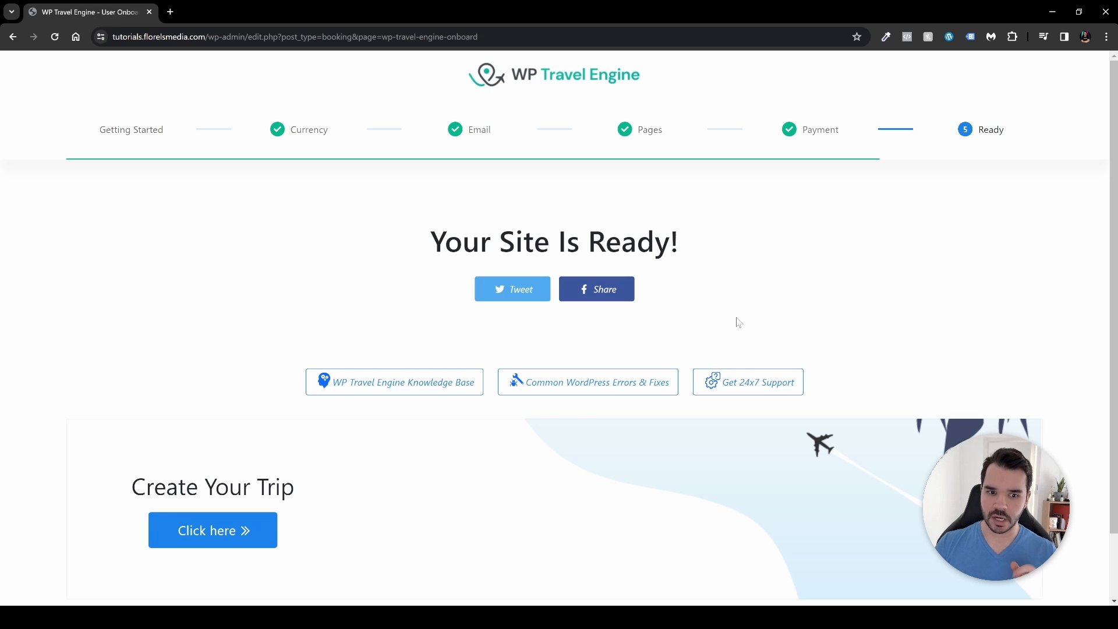
- Leave the setup wizard for the Trips list and open the WordPress catalogue for adding themes
click(249, 533)
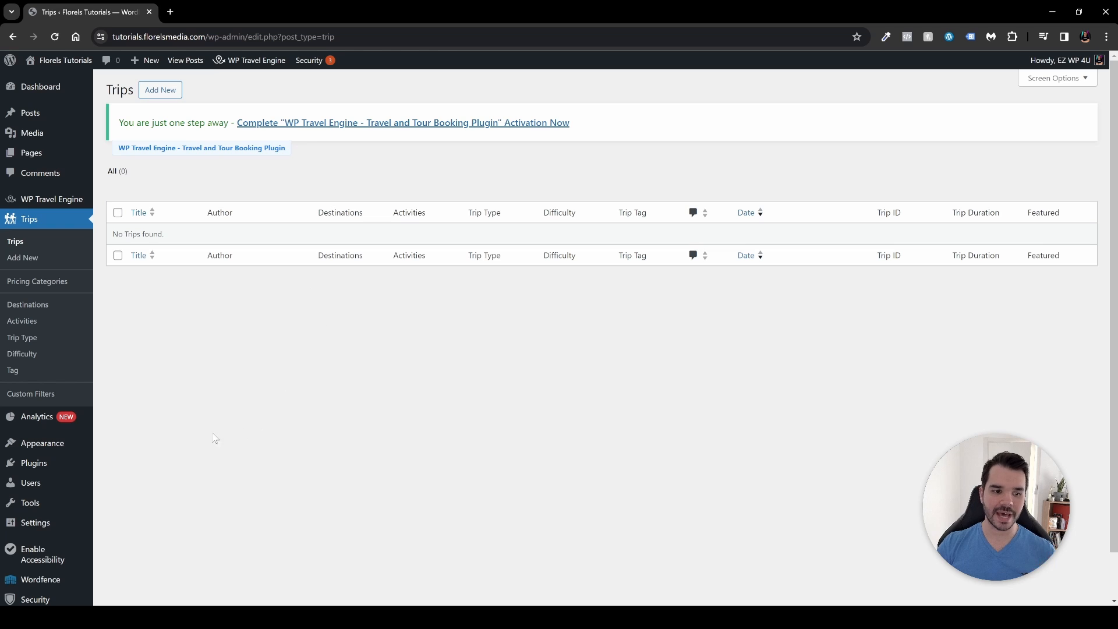
mouse_move(68, 448)
click(112, 446)
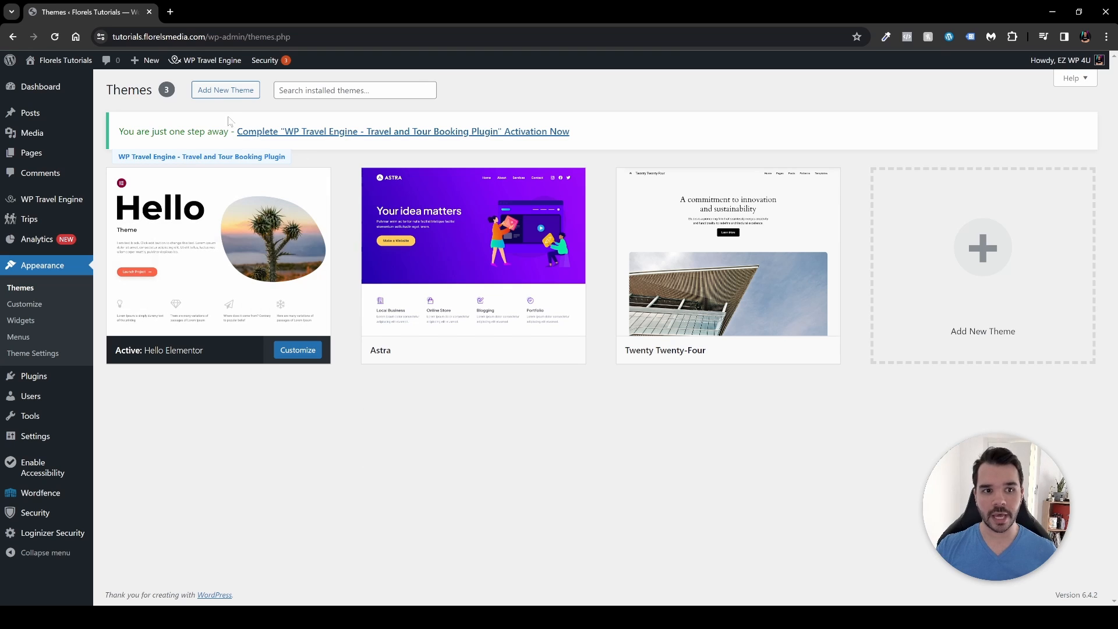
click(225, 89)
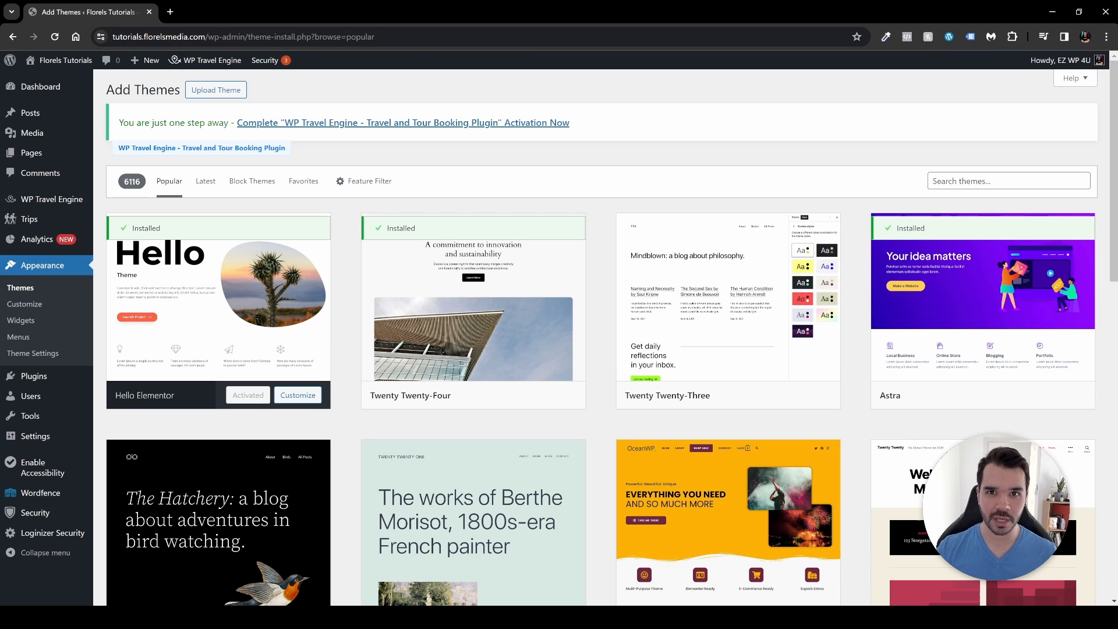
- Browse the travel themes offered by WP Travel Engine
mouse_move(41, 202)
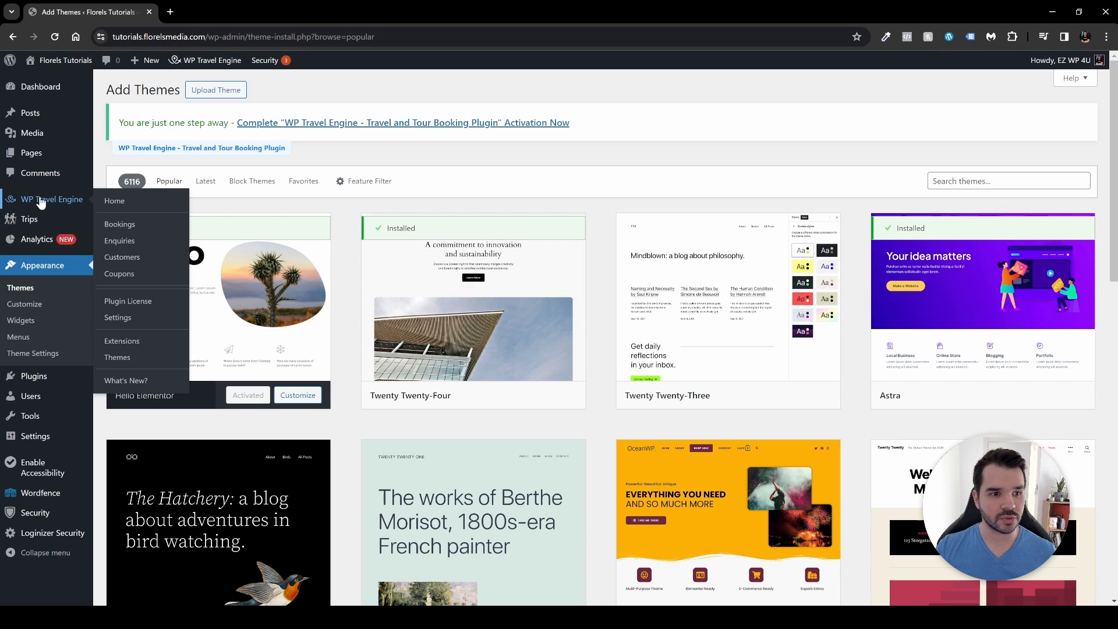
click(118, 358)
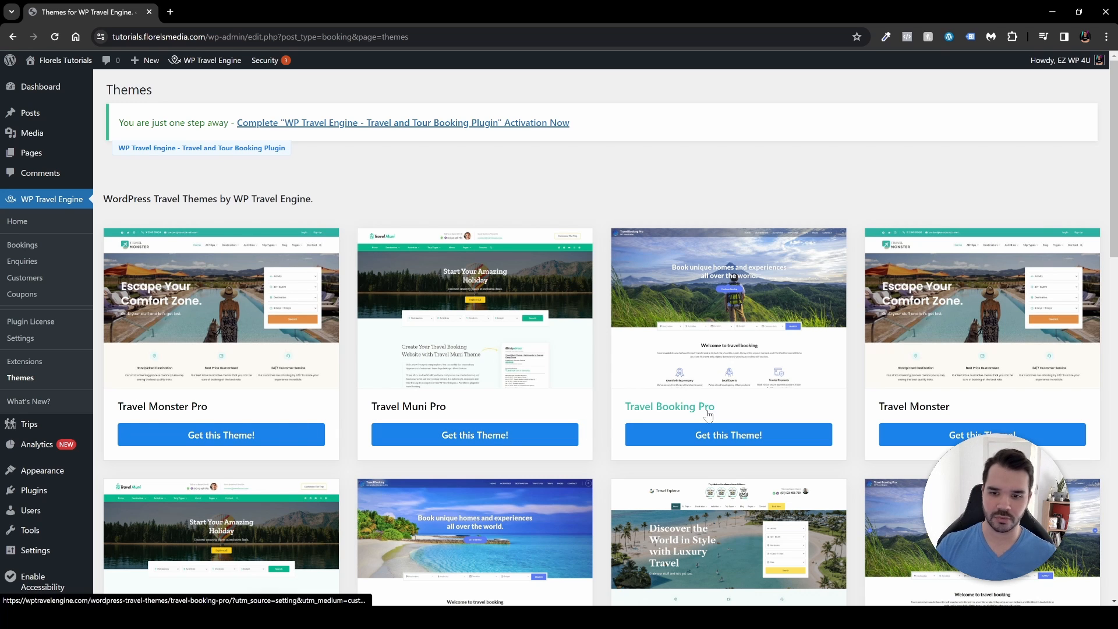
scroll(603, 375, down, 4)
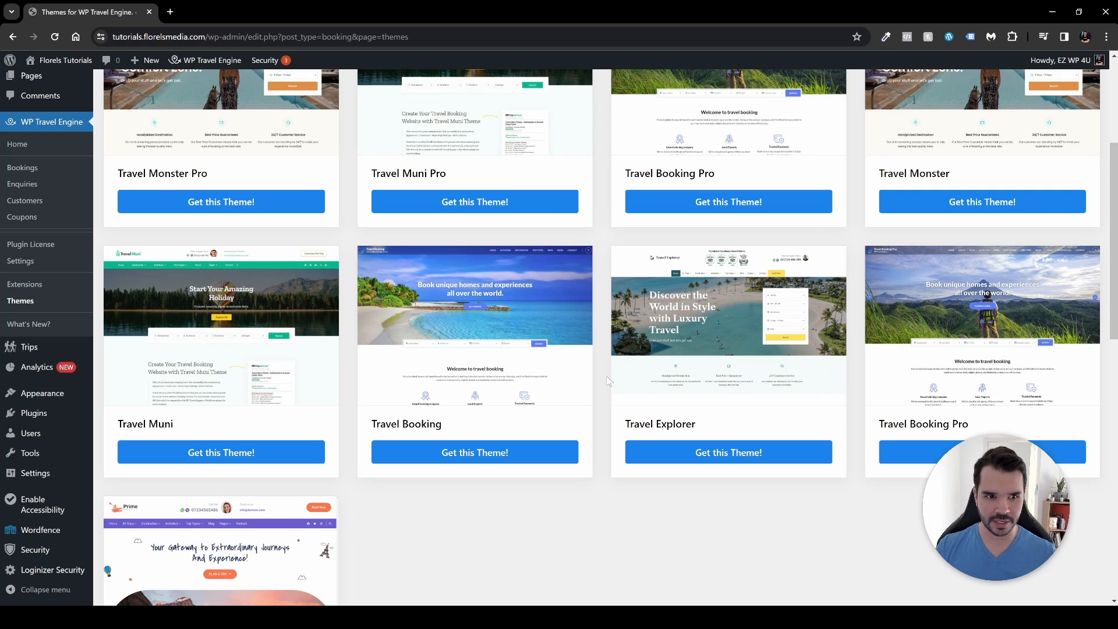
scroll(605, 378, down, 3)
scroll(605, 381, up, 8)
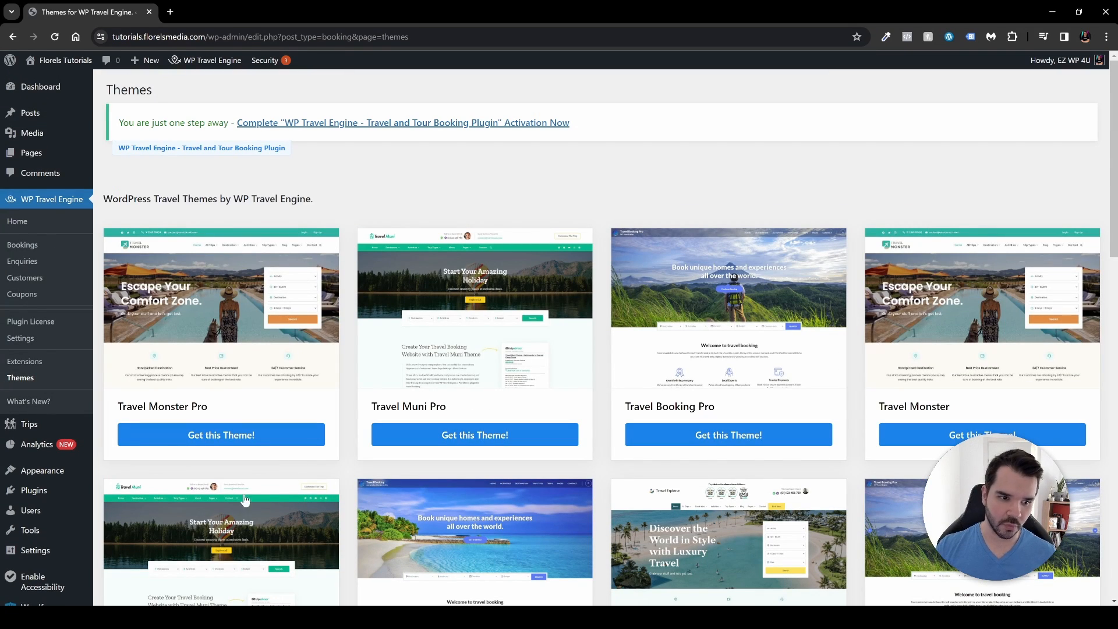
- Search the WordPress theme catalogue for "travel agency", and install and activate the Travel Agency theme
mouse_move(46, 476)
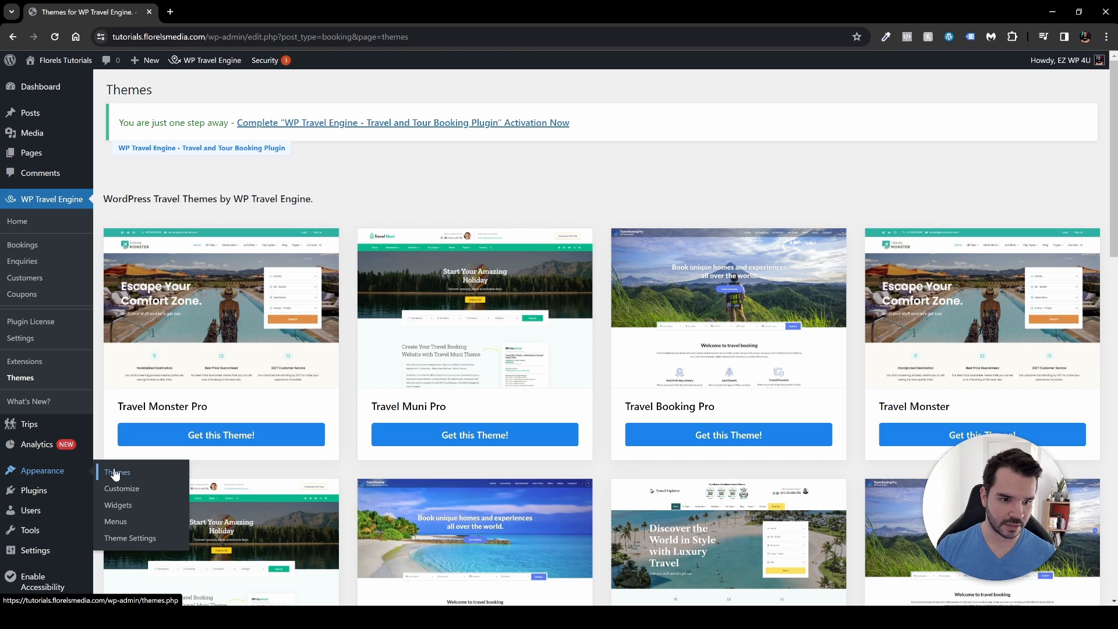
click(112, 472)
click(224, 90)
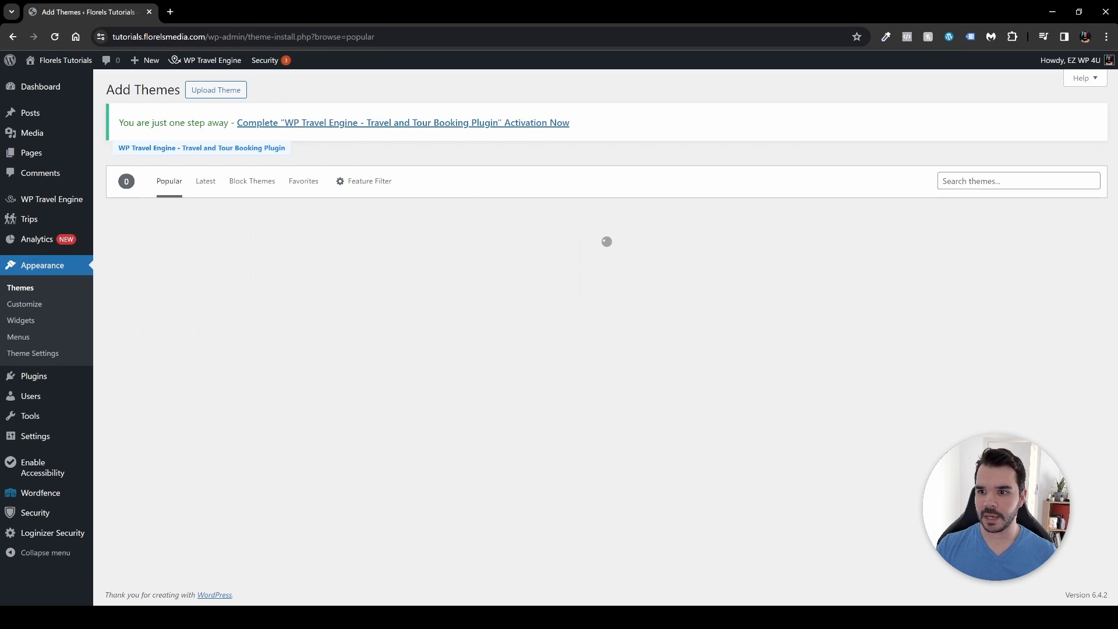
text(travel)
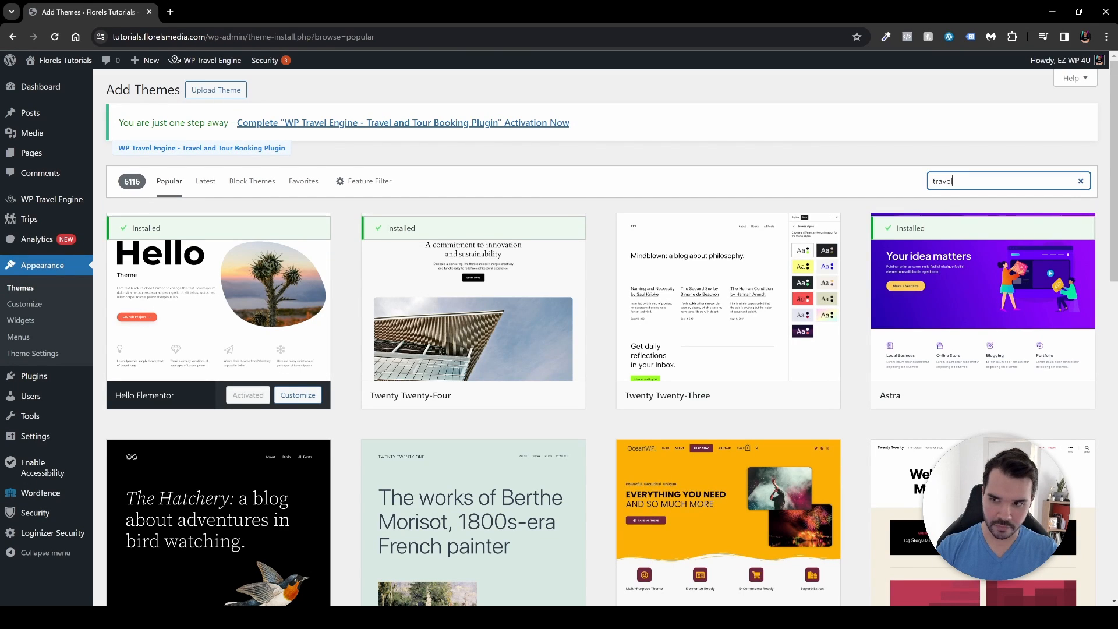
text( agency)
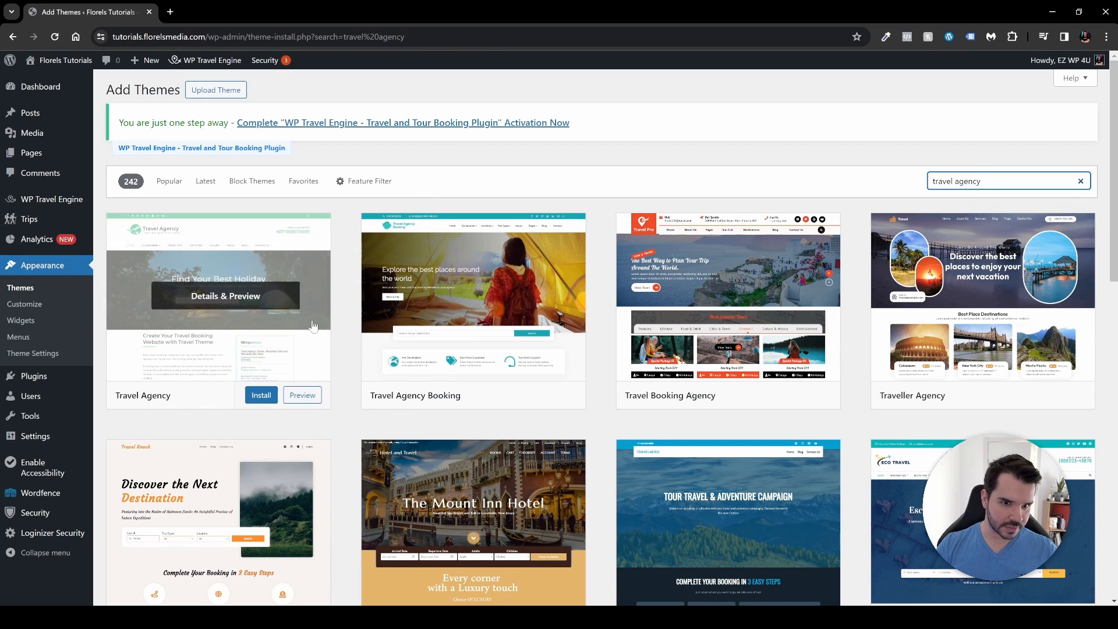
click(260, 392)
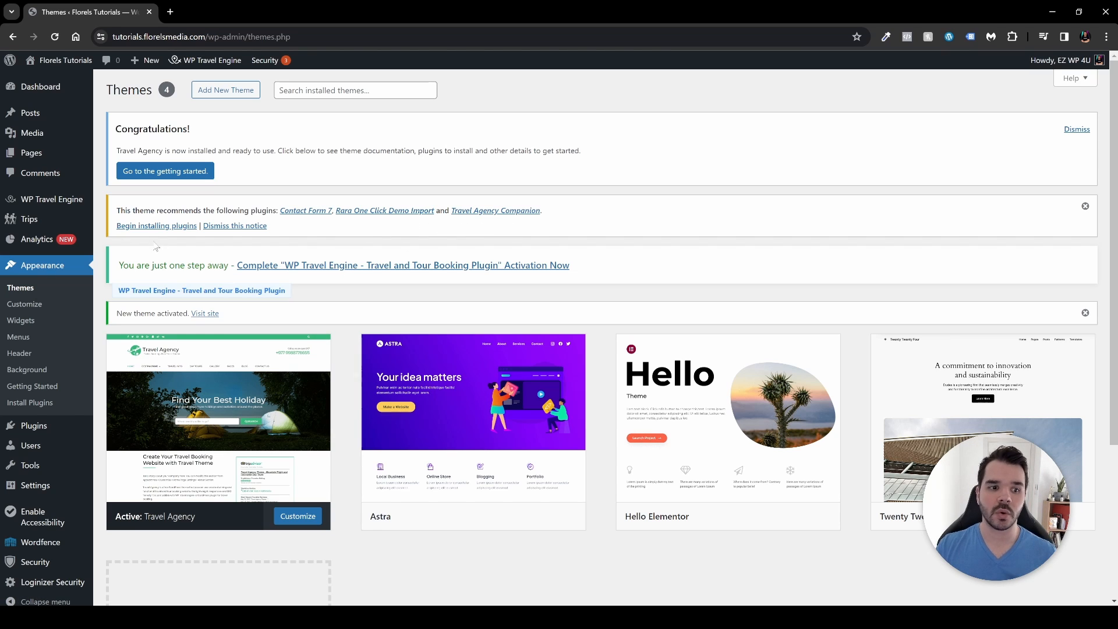
- Install the theme's recommended plugins Rara One Click Demo Import and Travel Agency Companion in one bulk action
click(135, 226)
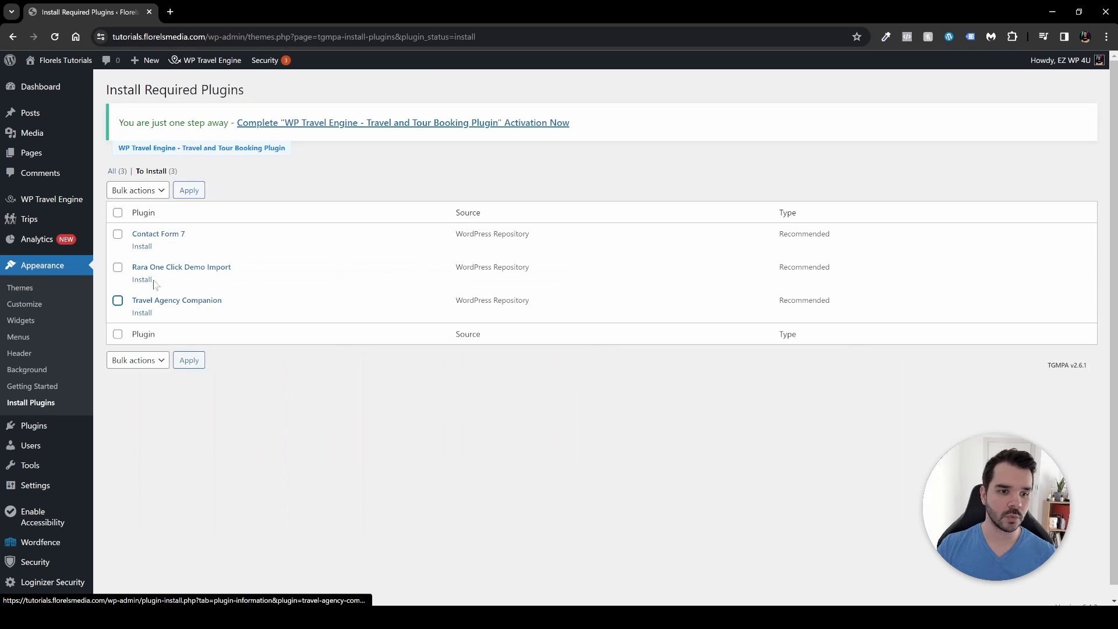
click(117, 267)
click(117, 300)
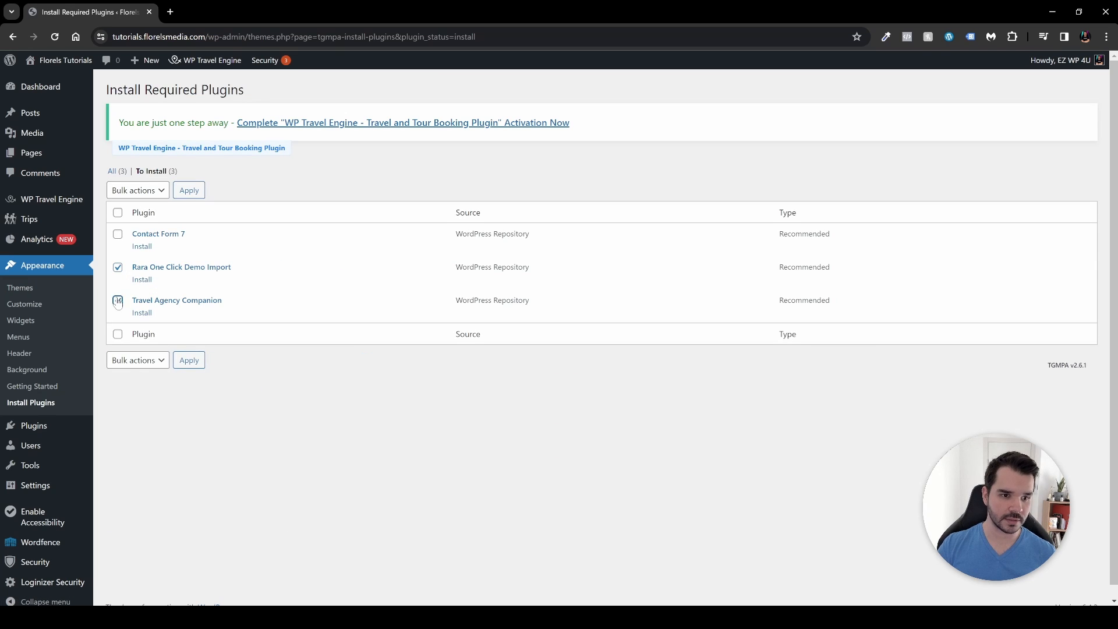
click(143, 361)
click(137, 387)
click(189, 361)
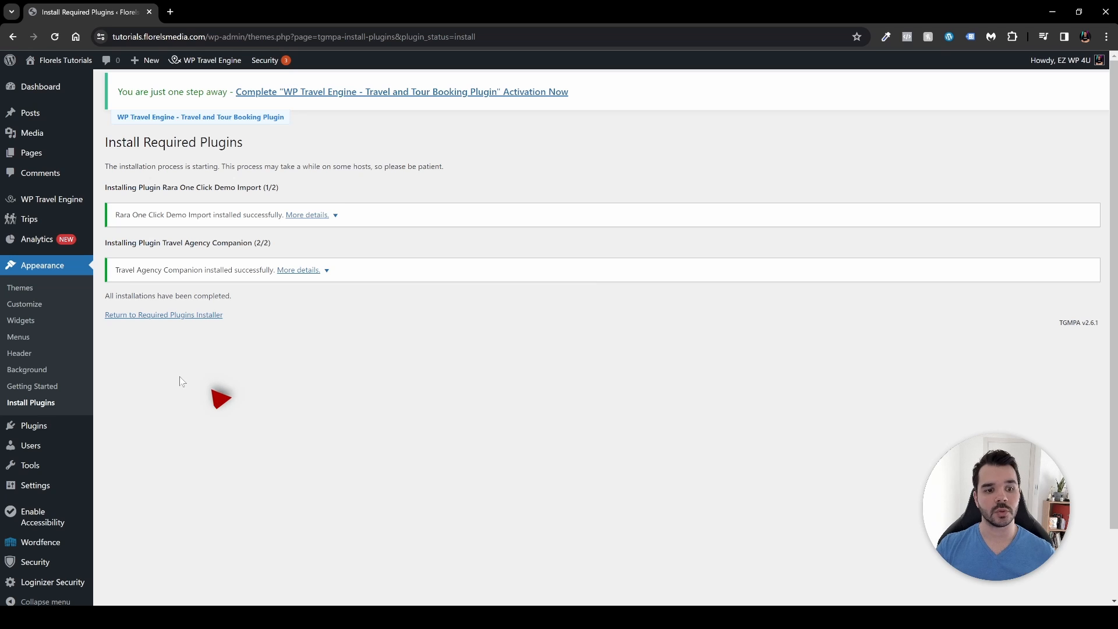
- Activate the plugins Rara One Click Demo Import and Travel Agency Companion in one bulk action
click(185, 317)
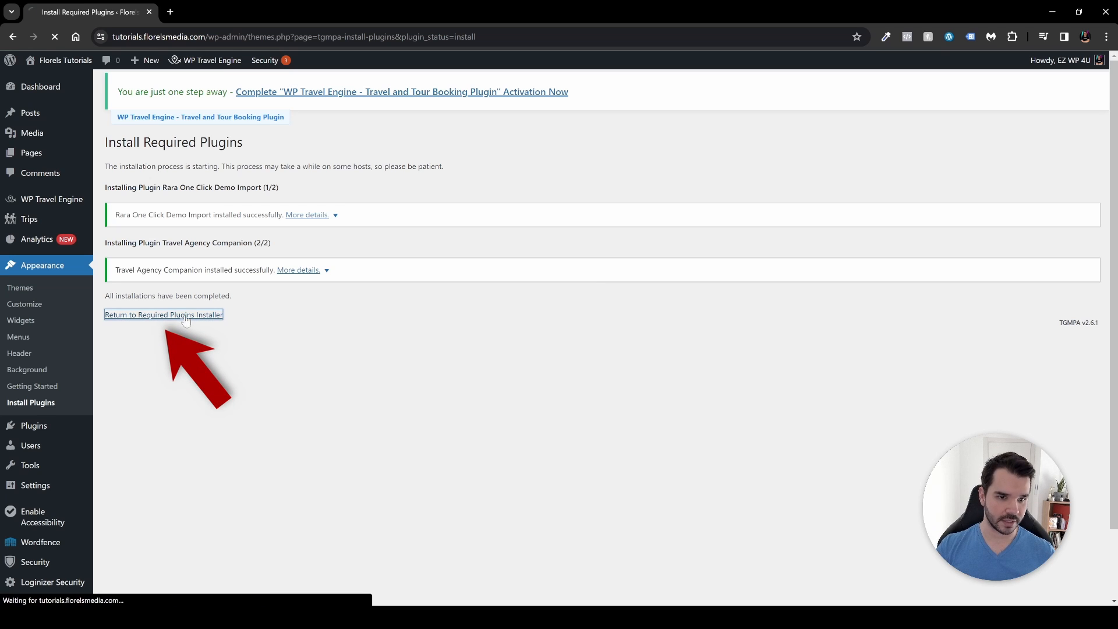
click(118, 268)
click(118, 300)
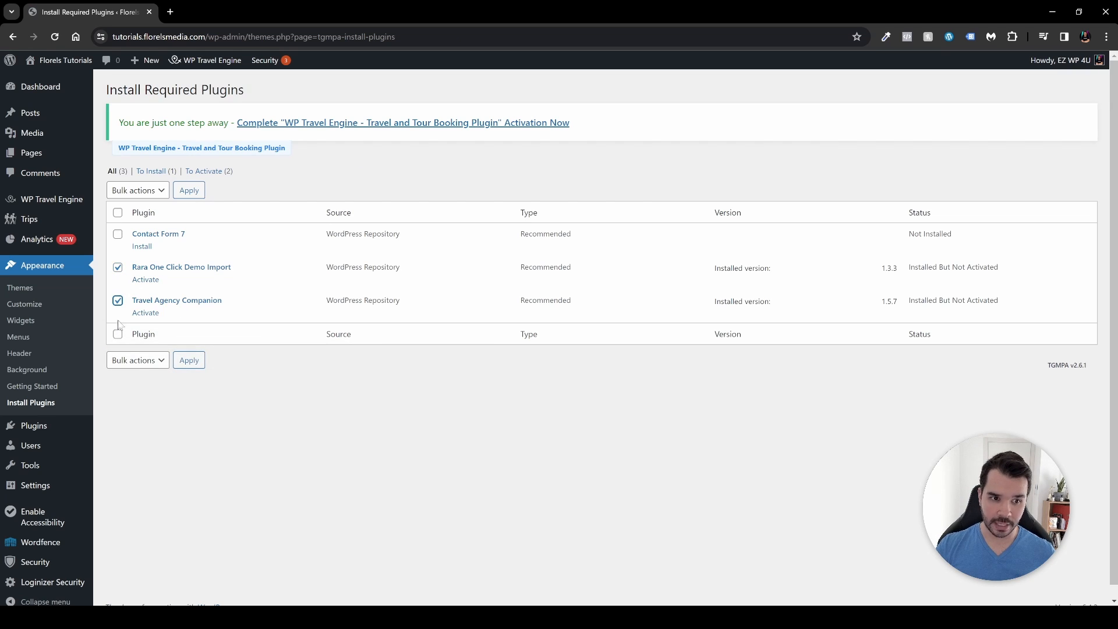
click(146, 364)
click(126, 407)
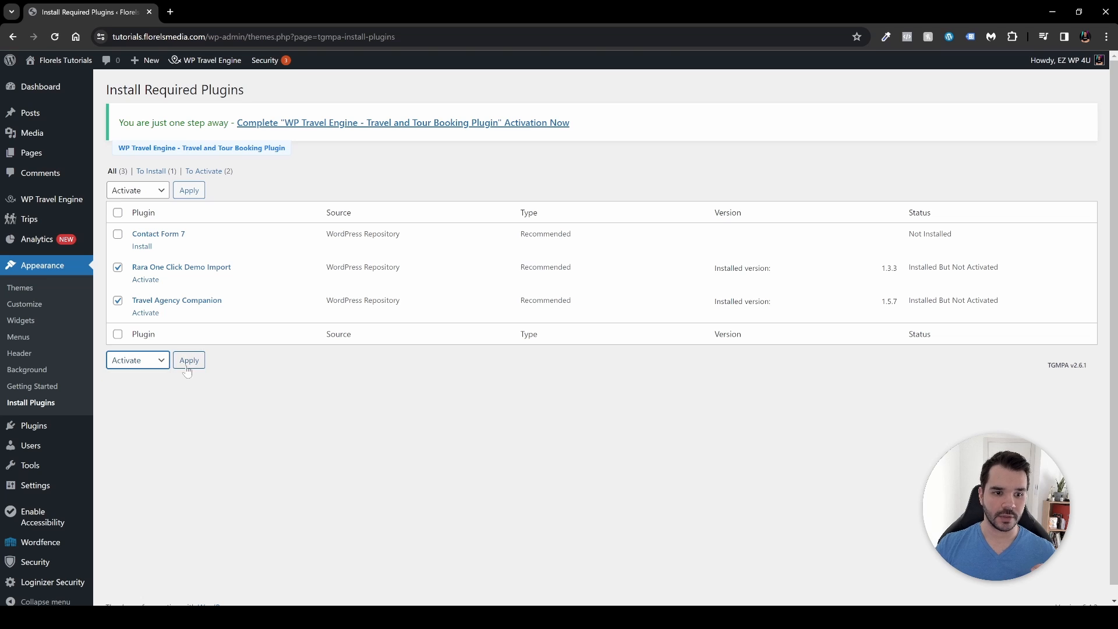
click(189, 360)
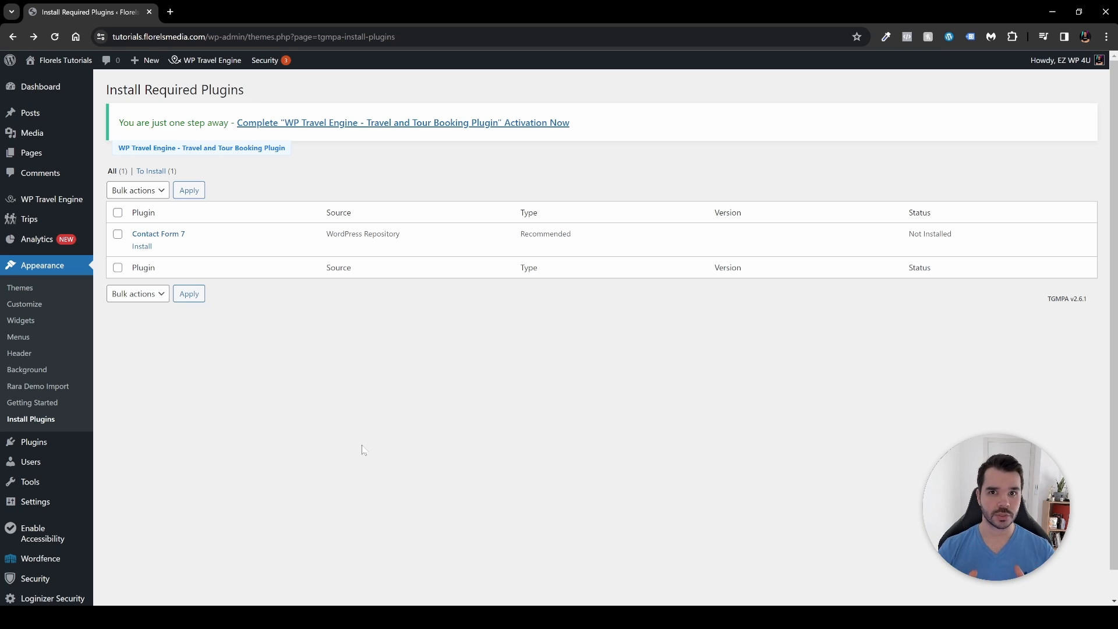
- From the Rara demo import guide, go to the Rara Themes documentation site and open the Travel Agency Documentation
click(26, 386)
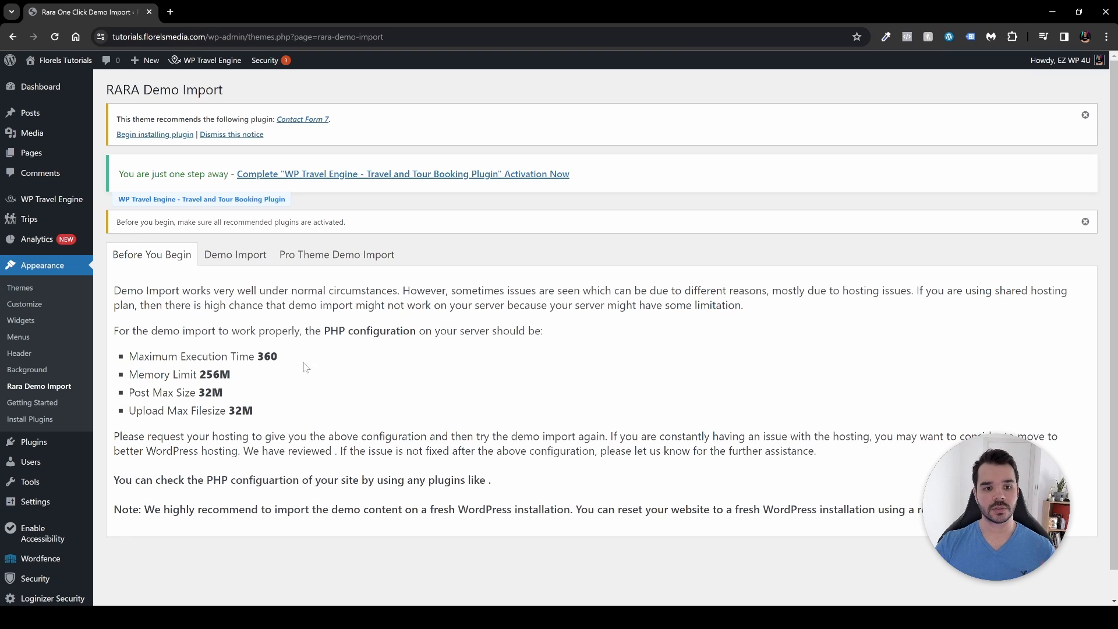
click(244, 262)
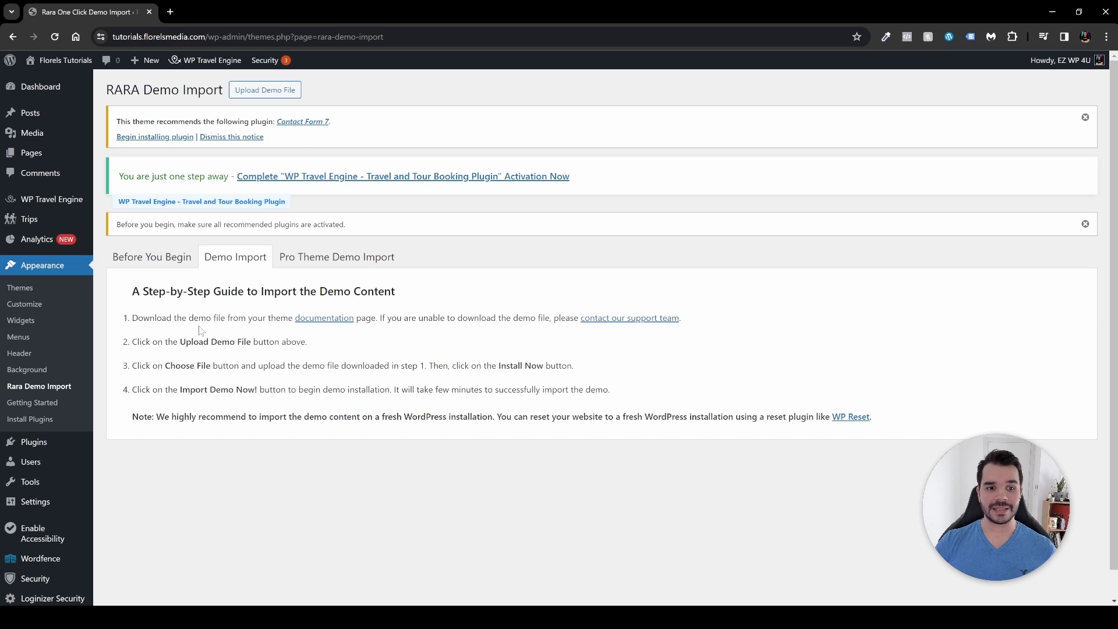
ctrl+click(324, 320)
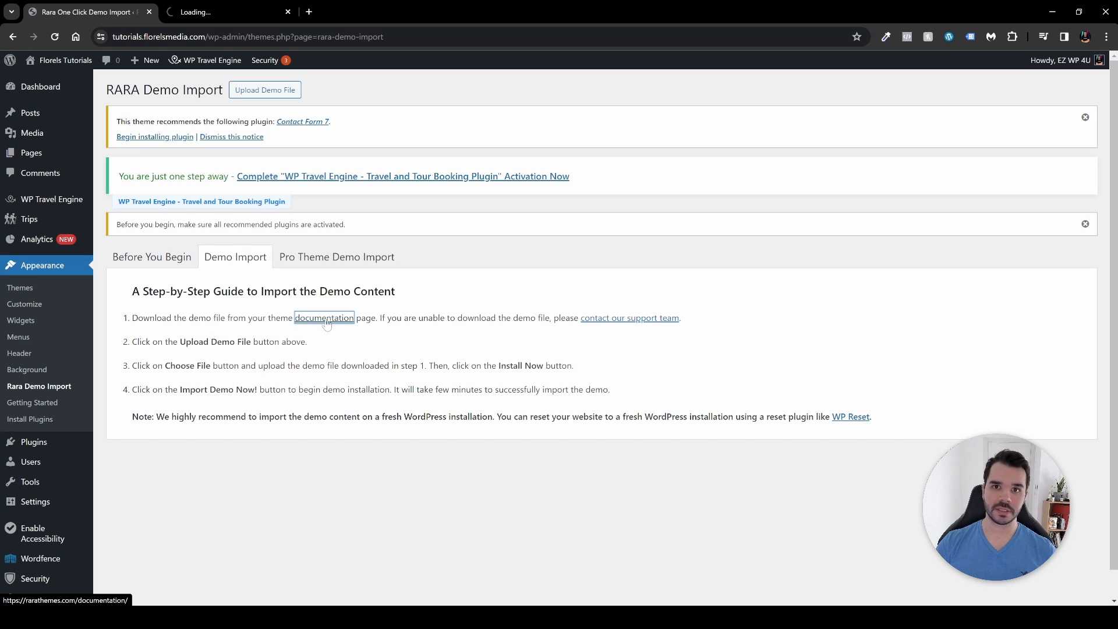
click(214, 10)
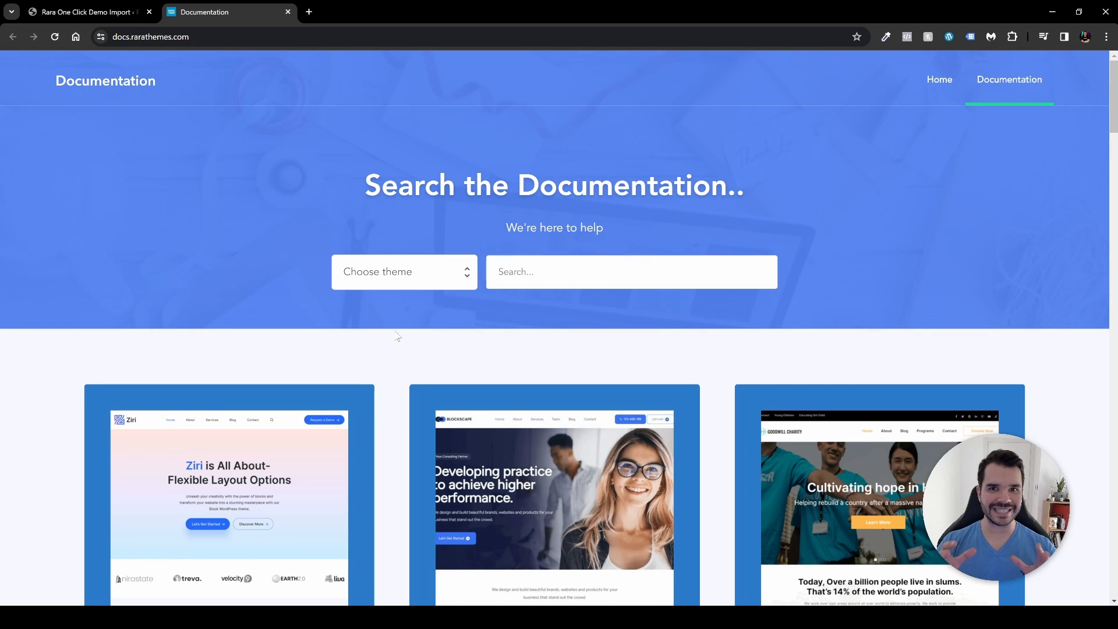
scroll(396, 336, down, 4)
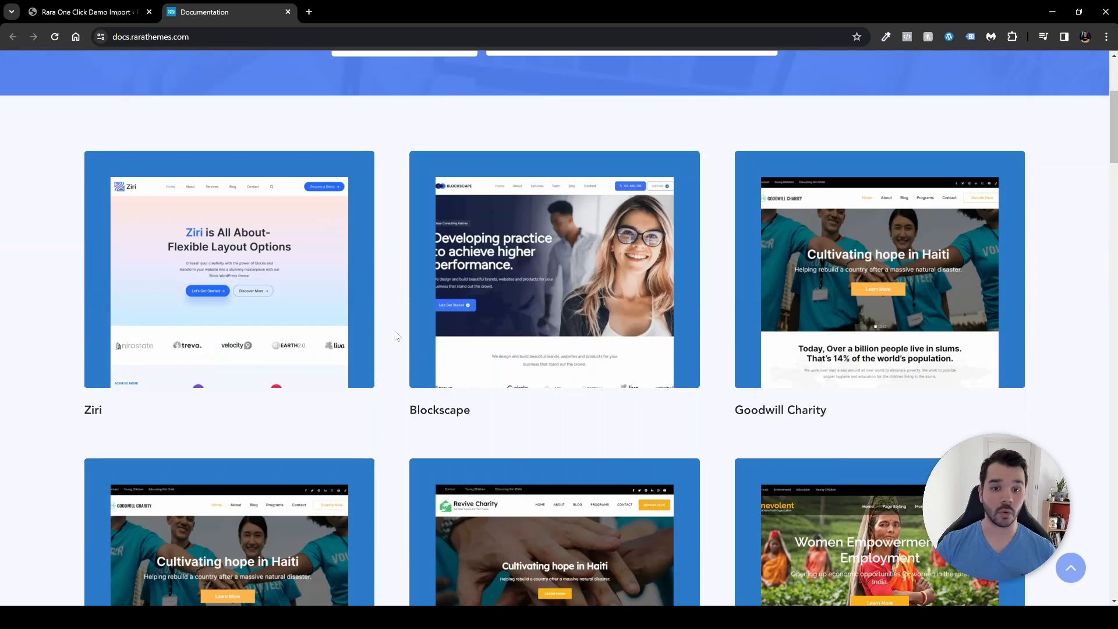
scroll(396, 336, down, 20)
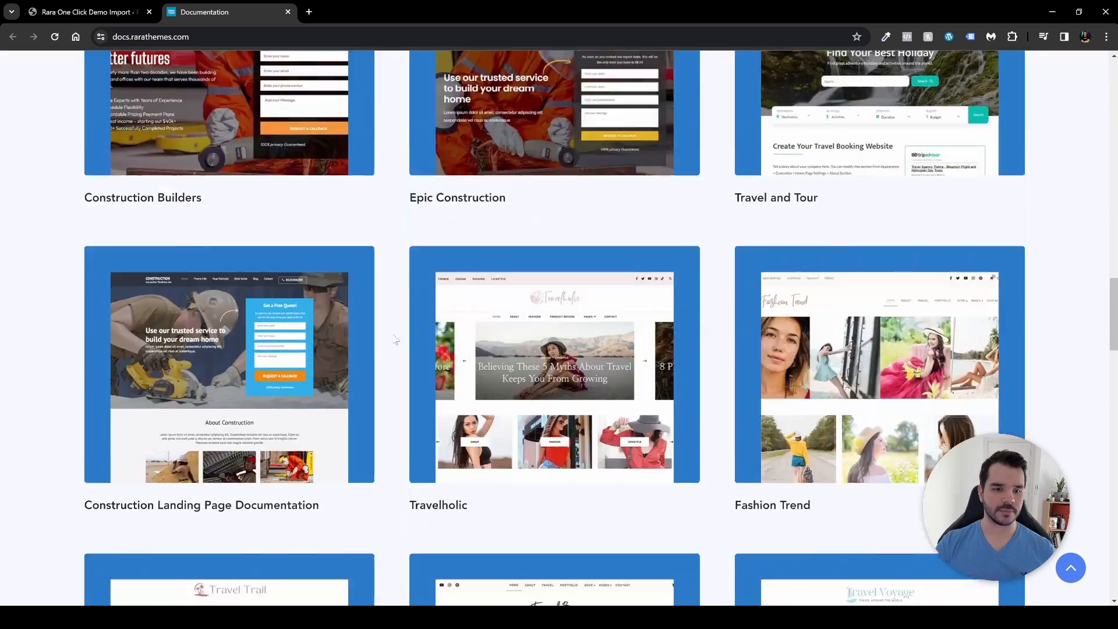
scroll(395, 340, down, 5)
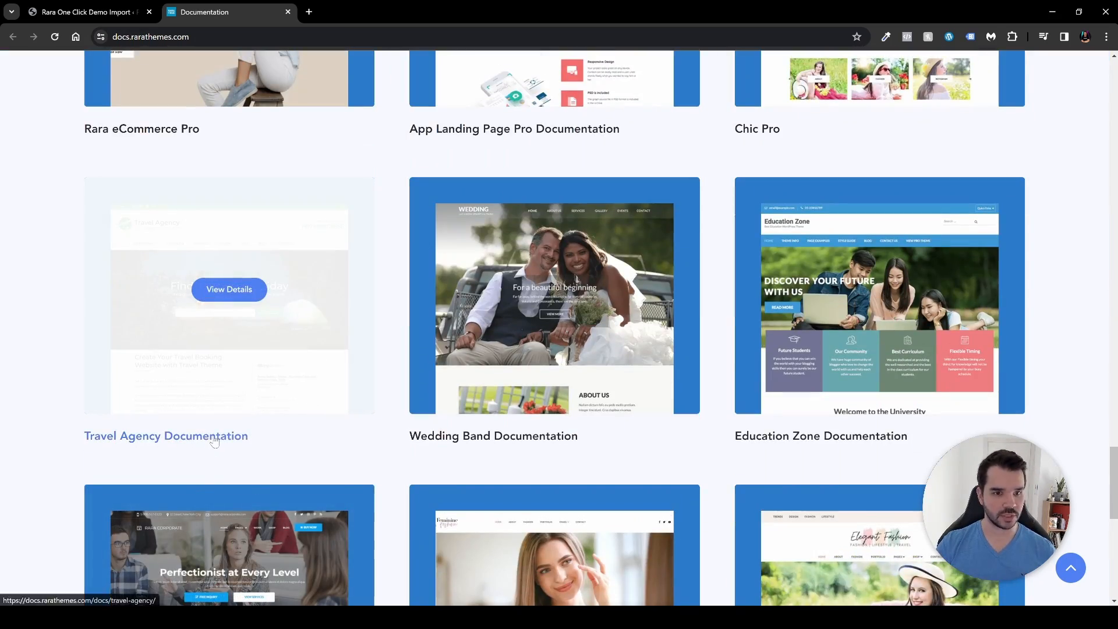
click(216, 438)
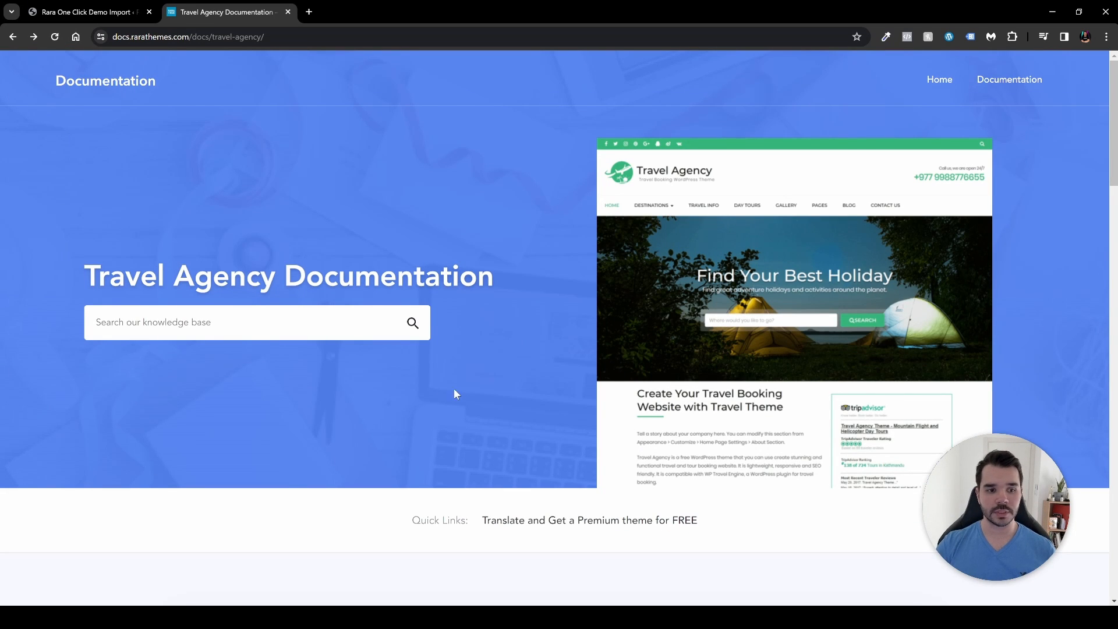
- Search the Travel Agency documentation for "demo" and download the demo file from the "How to Import Demo Content?" article
click(212, 330)
text(demo)
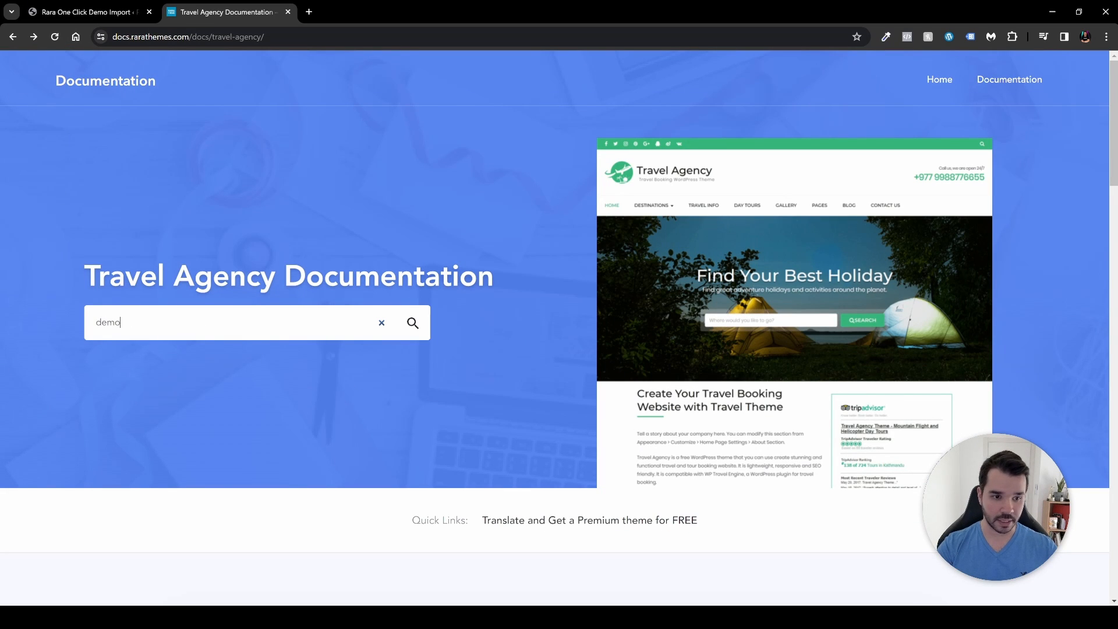
key(Return)
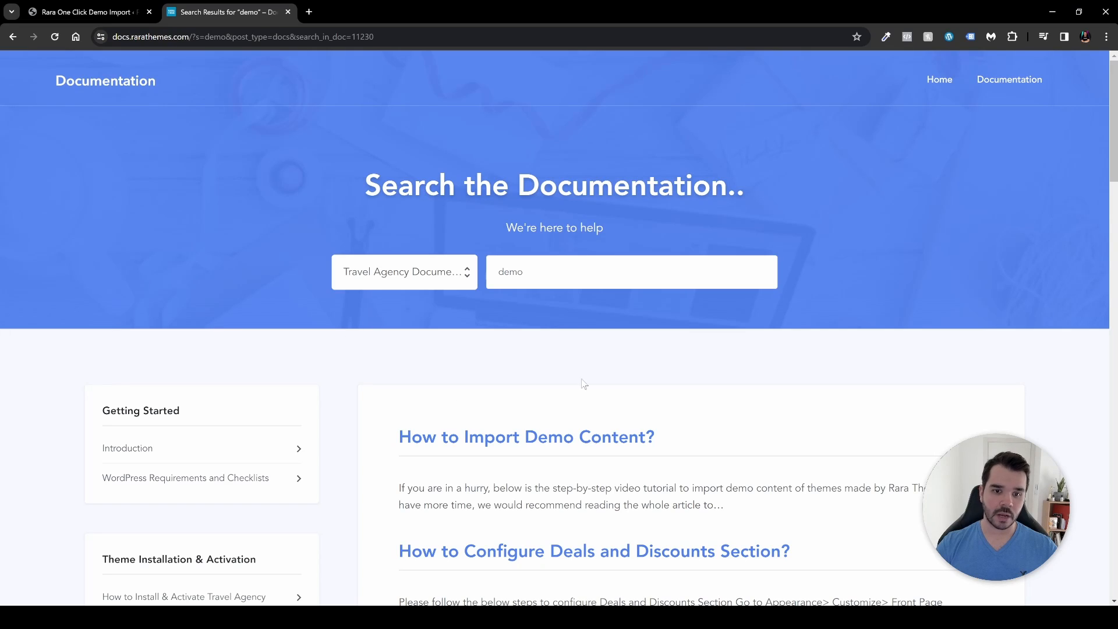
click(475, 442)
scroll(546, 407, down, 7)
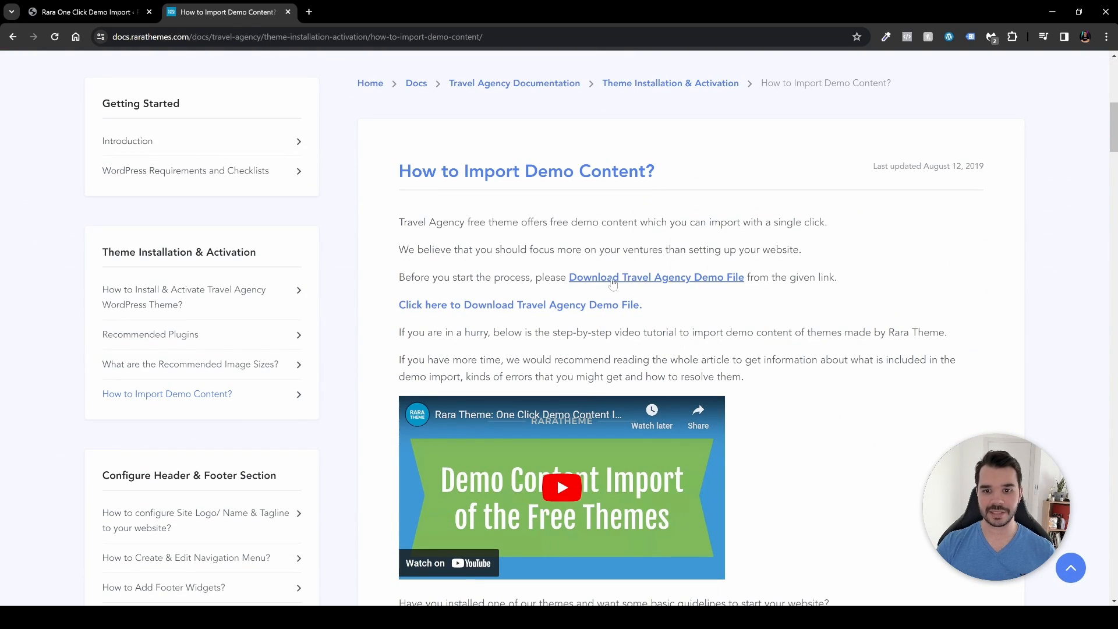
scroll(666, 285, up, 2)
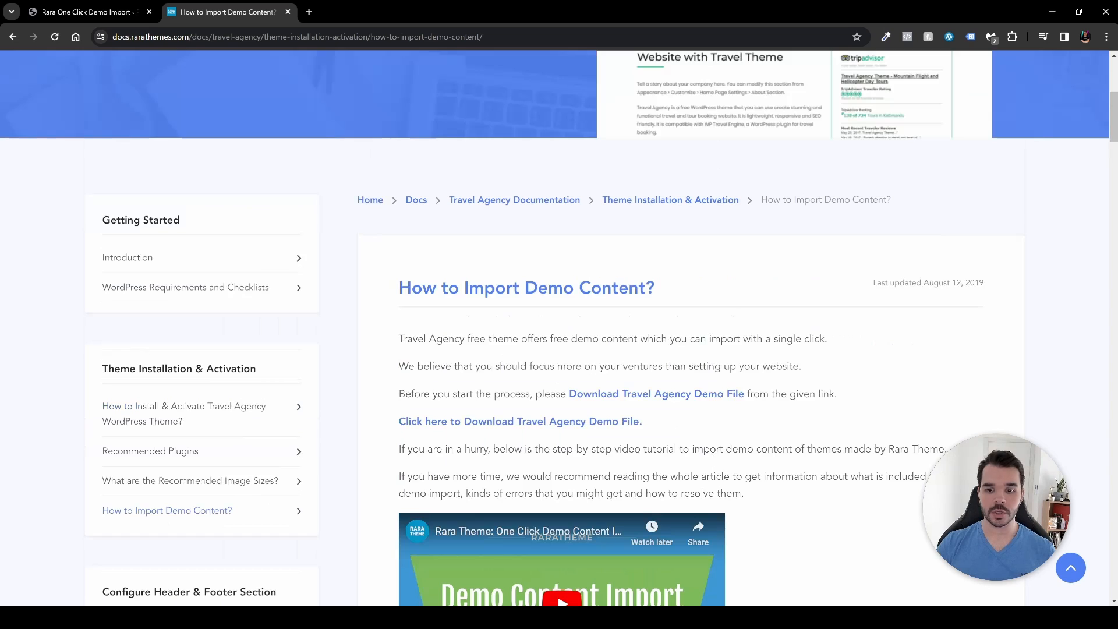
click(685, 394)
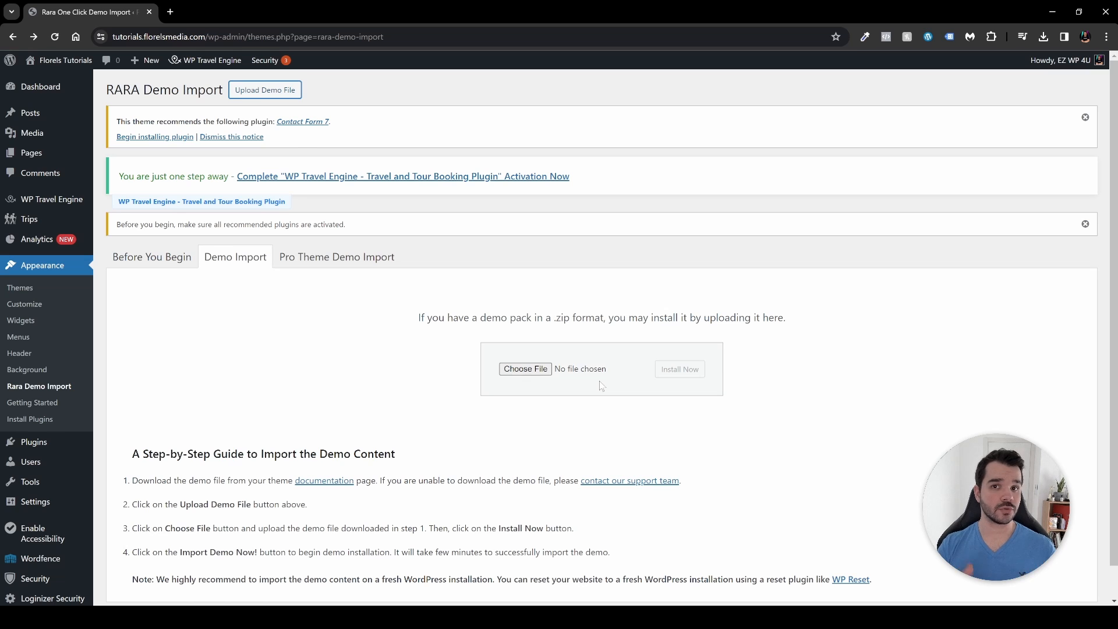
- Upload and install travel-agency-demo-content.zip in the Rara demo importer, and run the demo import
click(536, 374)
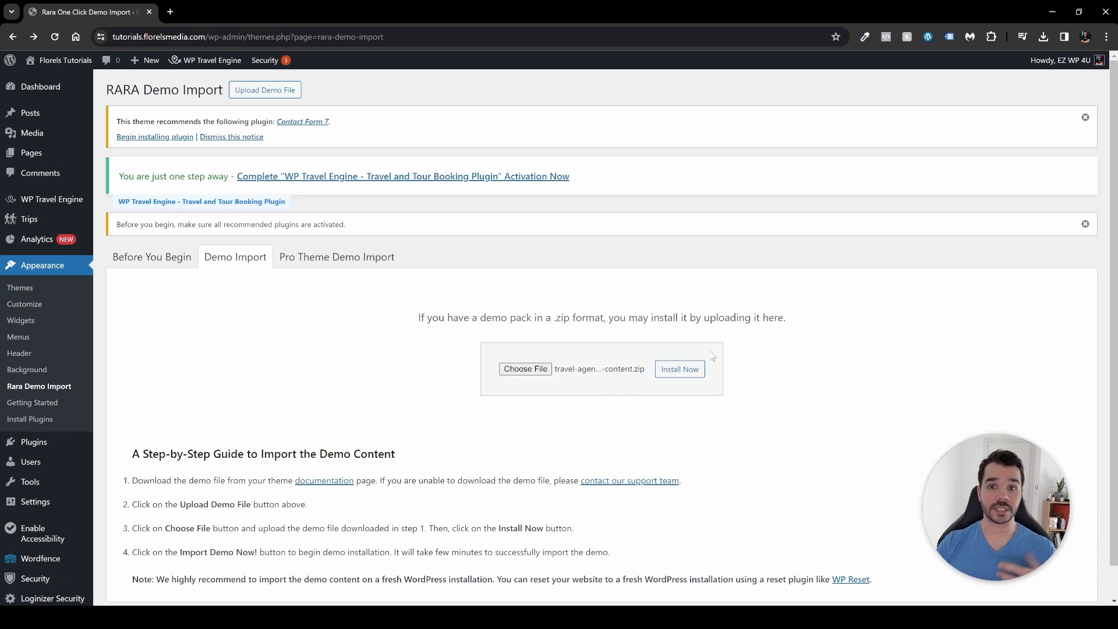
click(680, 370)
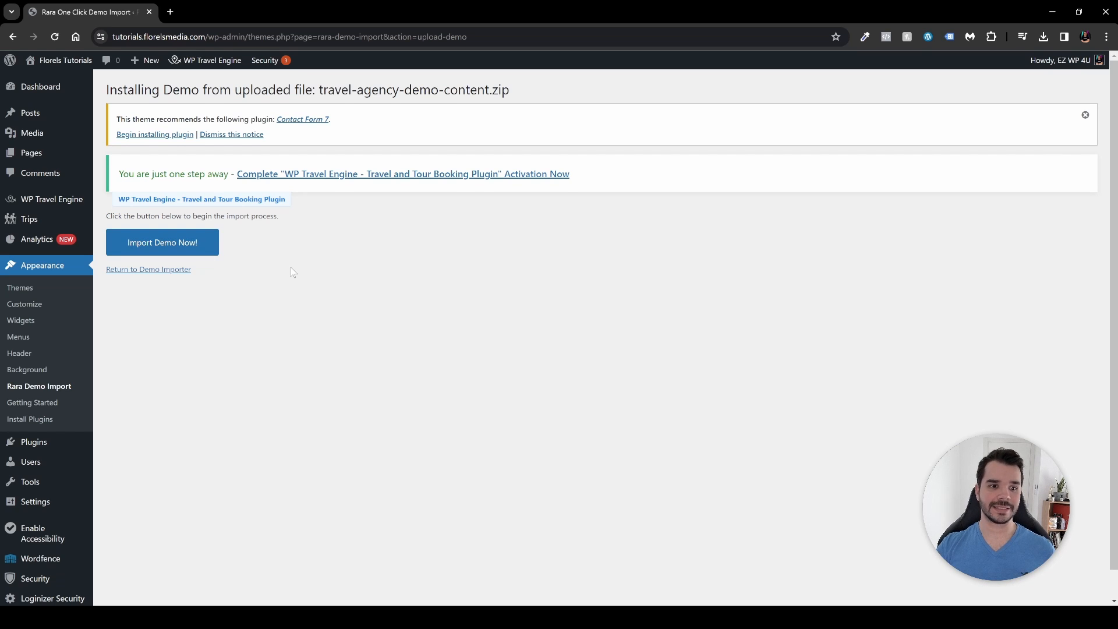
click(207, 250)
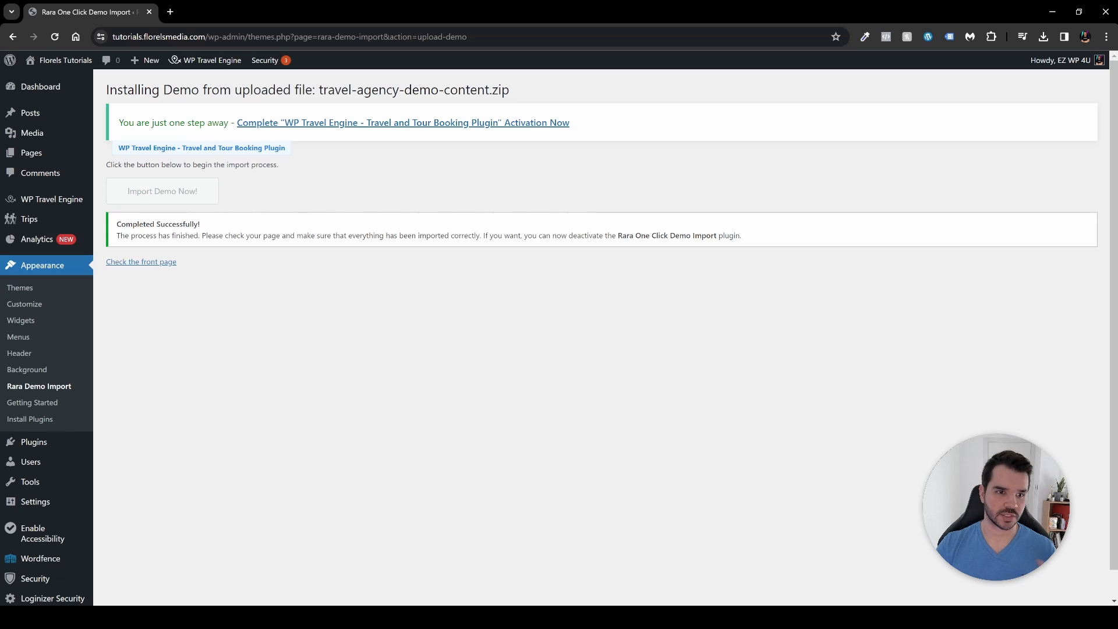
- Open the site's front page and examine its navigation menu and the destination, activities, duration and budget filters of the trip search
click(149, 262)
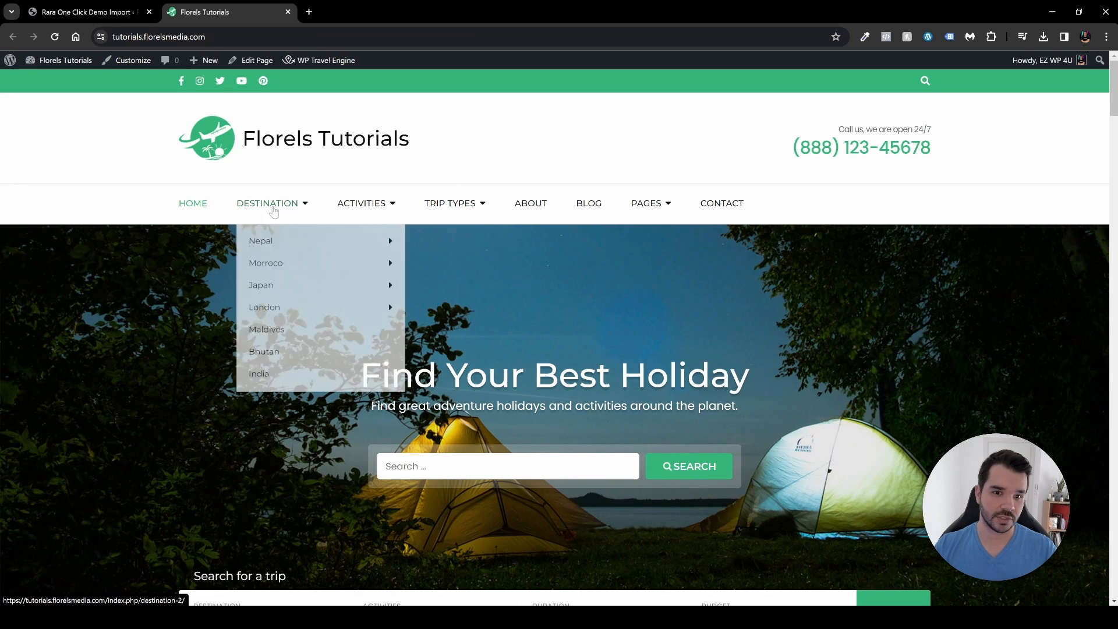
mouse_move(455, 211)
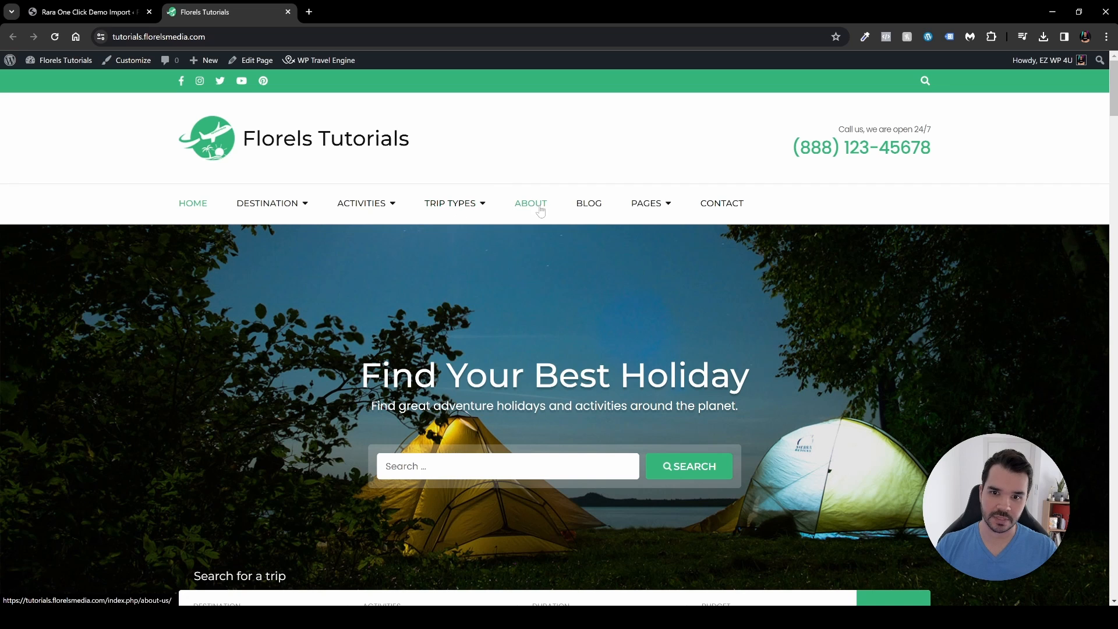
mouse_move(659, 212)
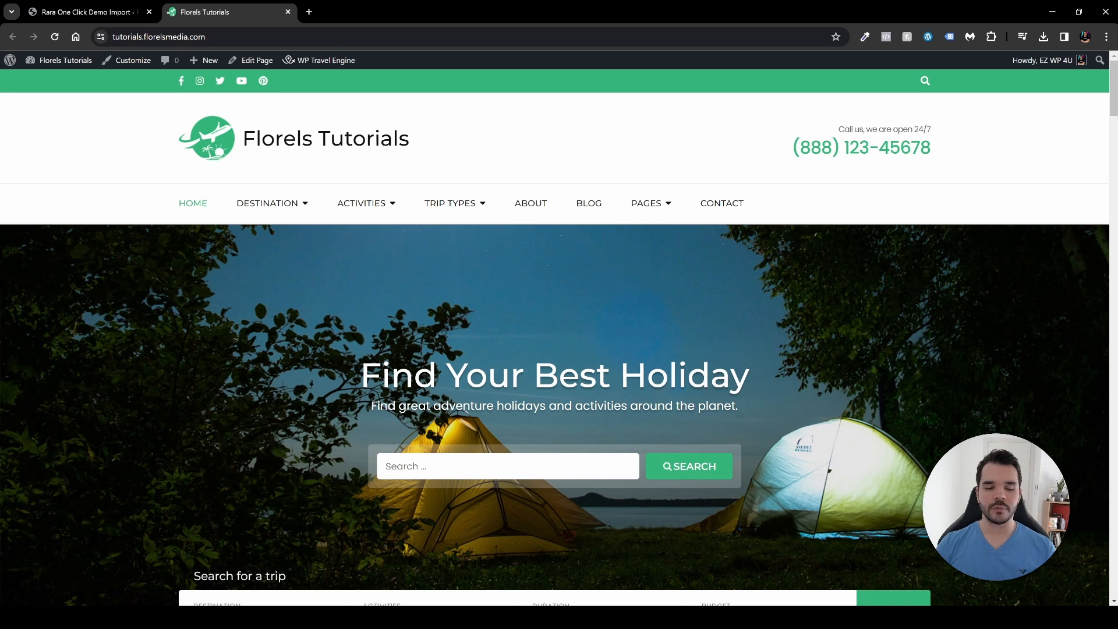
scroll(622, 373, down, 3)
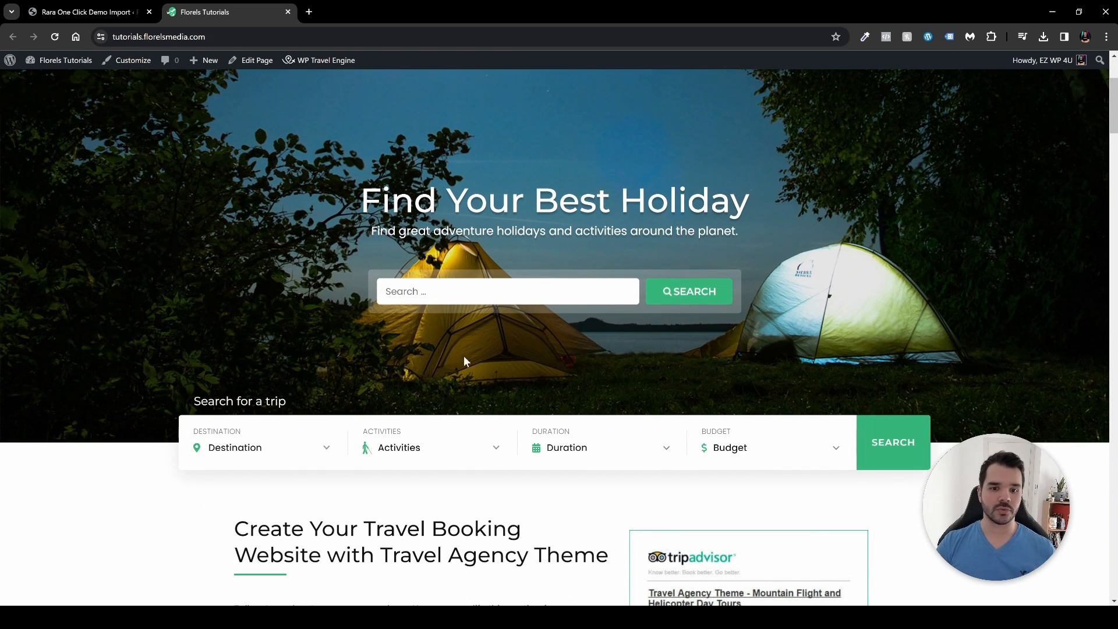
click(278, 456)
scroll(278, 456, down, 2)
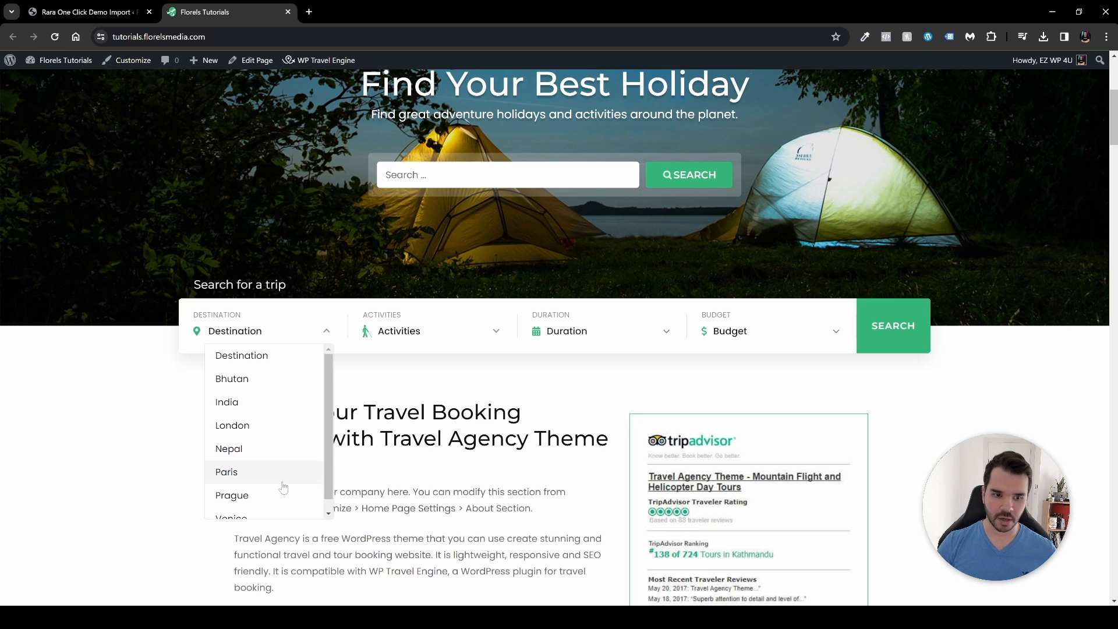
click(446, 332)
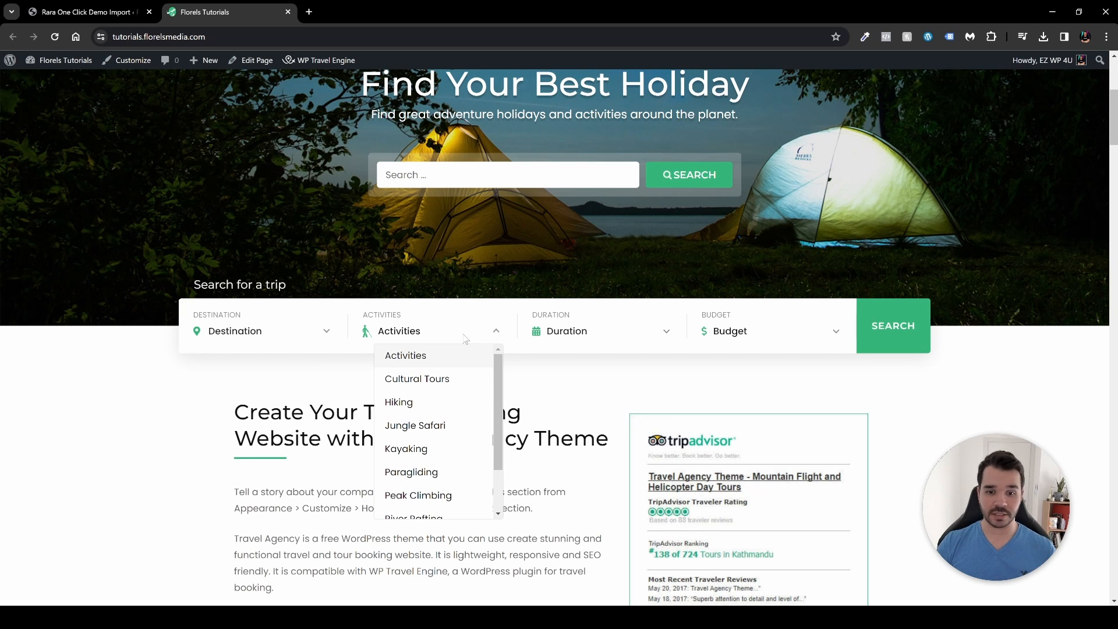
click(631, 342)
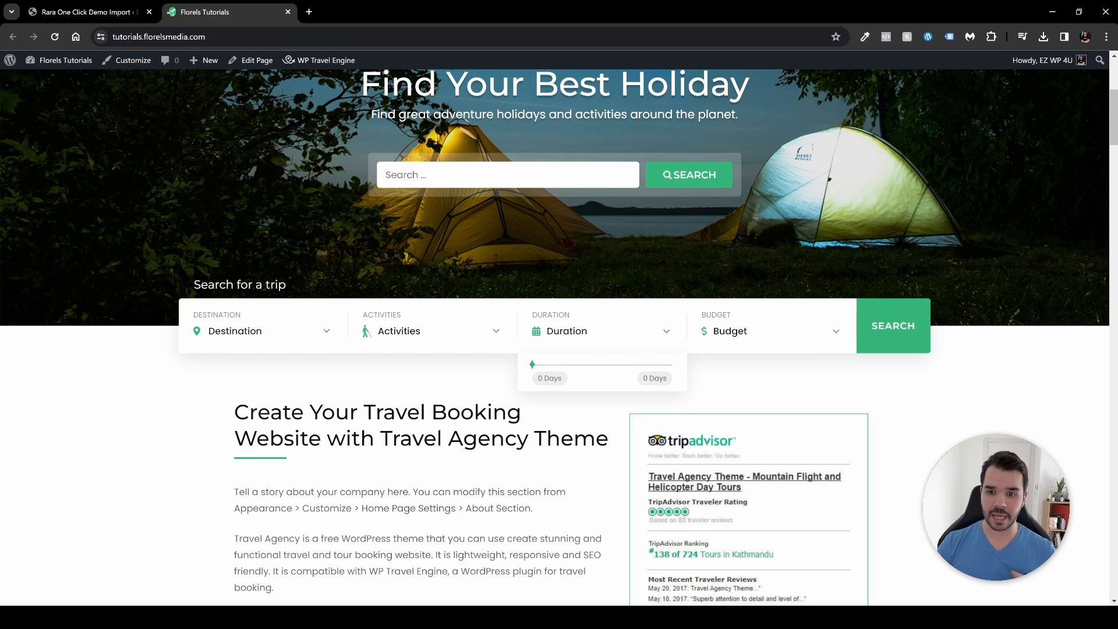
click(769, 335)
click(802, 334)
click(663, 334)
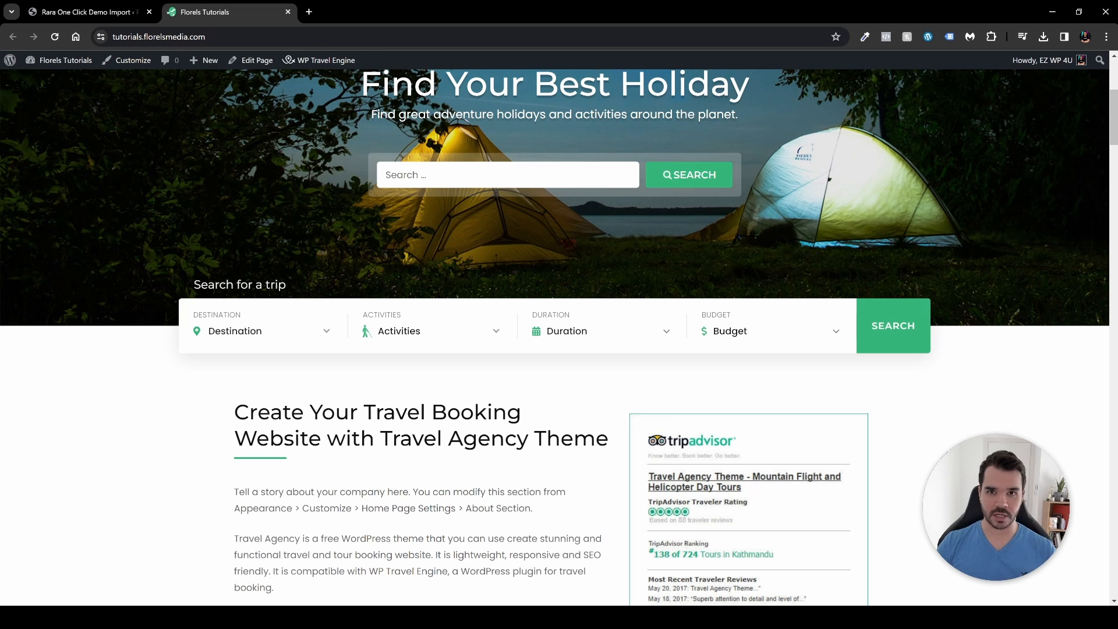
- Examine the home page's introduction, Adventure Activities and Our Best Sellers Packages sections, including the notes on where to modify them
scroll(528, 446, down, 1)
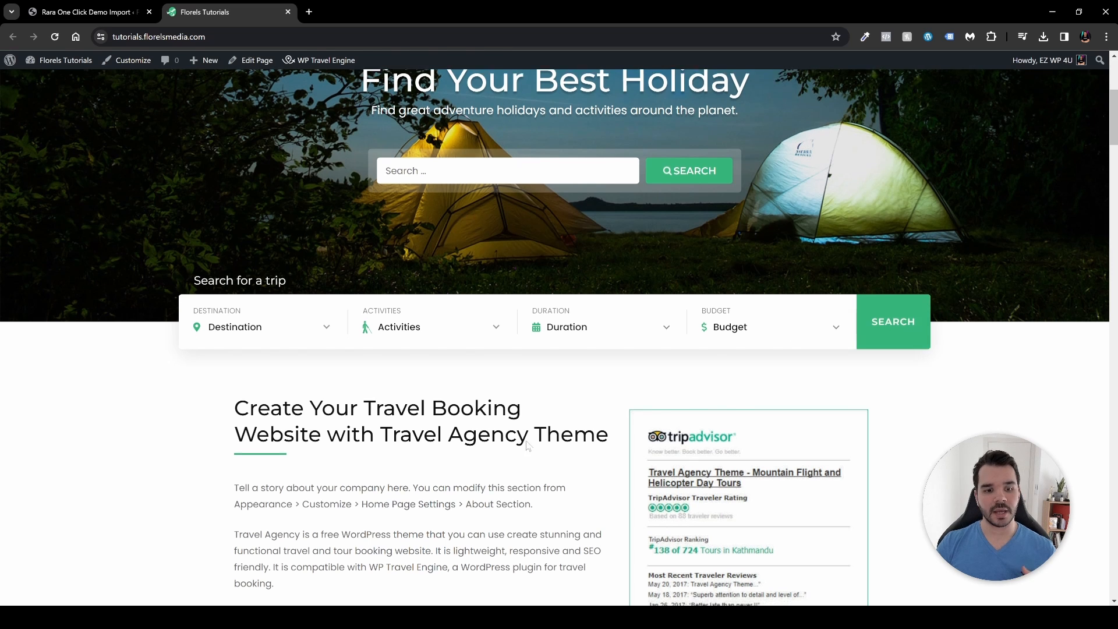
scroll(529, 446, down, 3)
drag(232, 317, 487, 443)
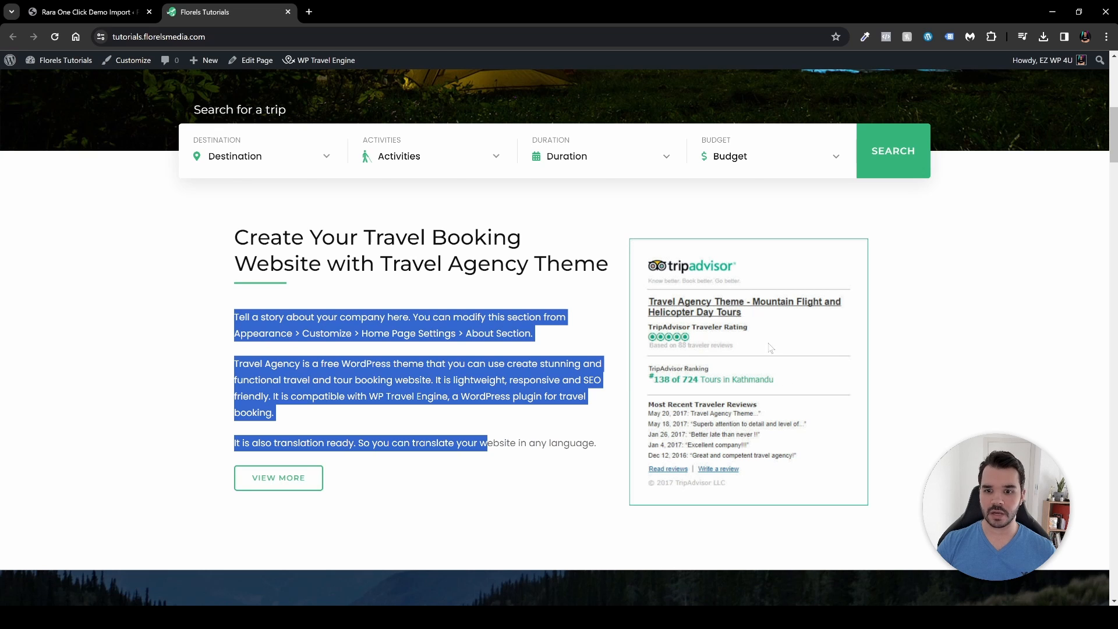
scroll(770, 348, down, 8)
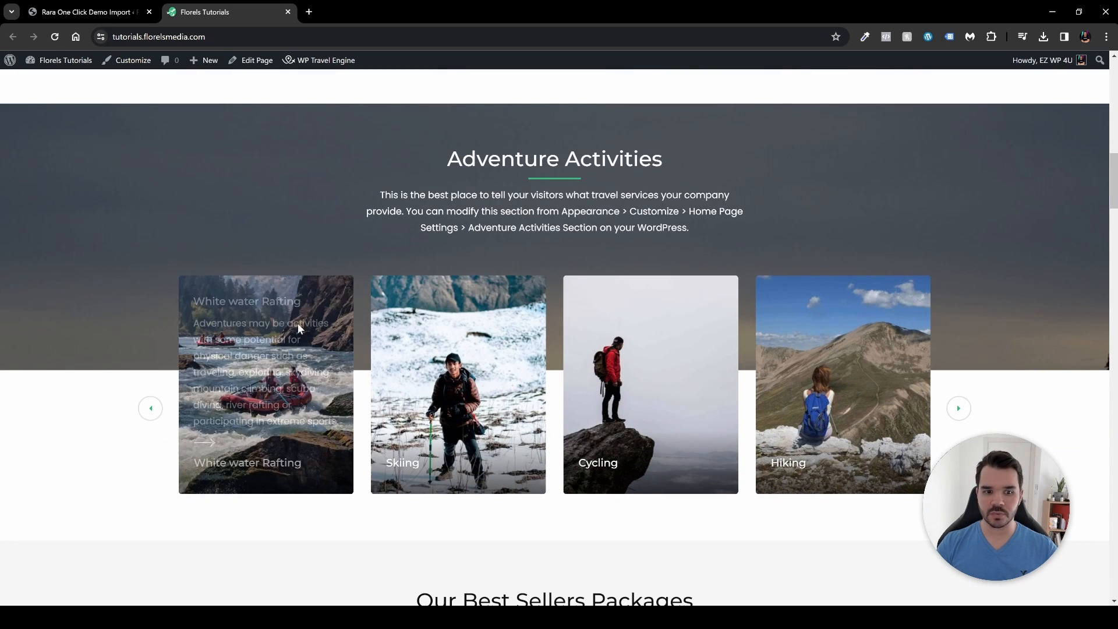
mouse_move(588, 349)
mouse_move(830, 352)
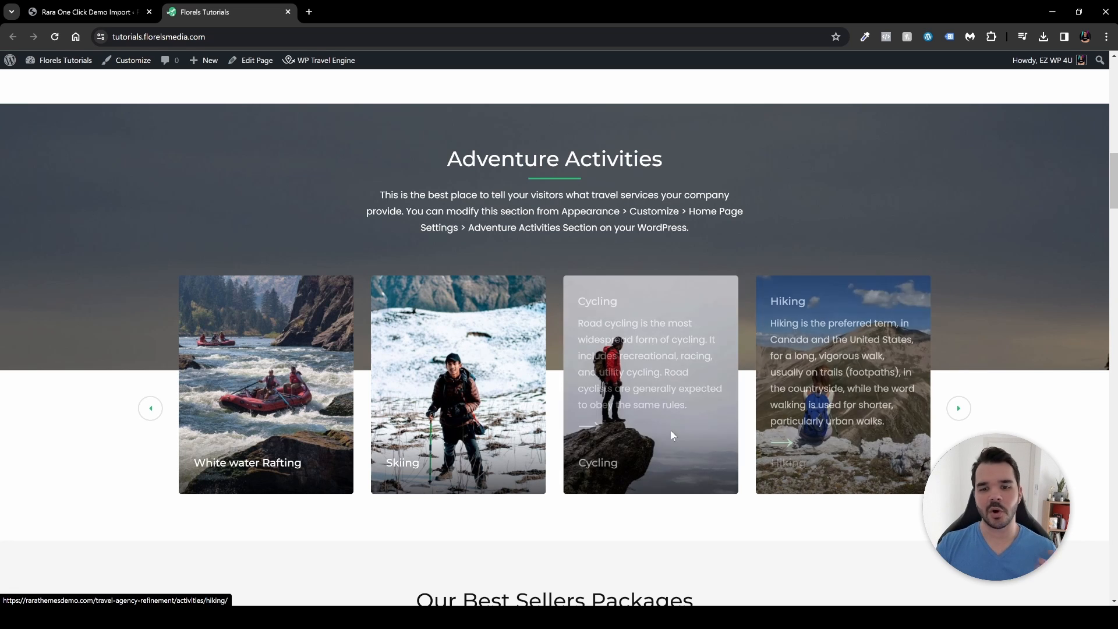
mouse_move(424, 434)
mouse_move(244, 431)
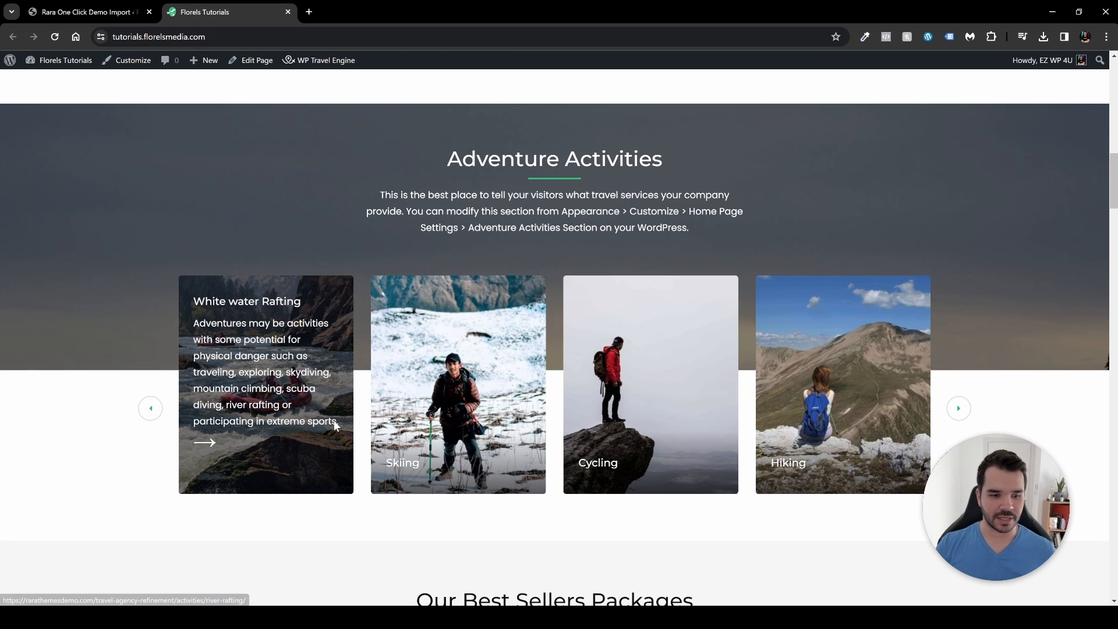
scroll(213, 437, down, 5)
scroll(468, 169, down, 2)
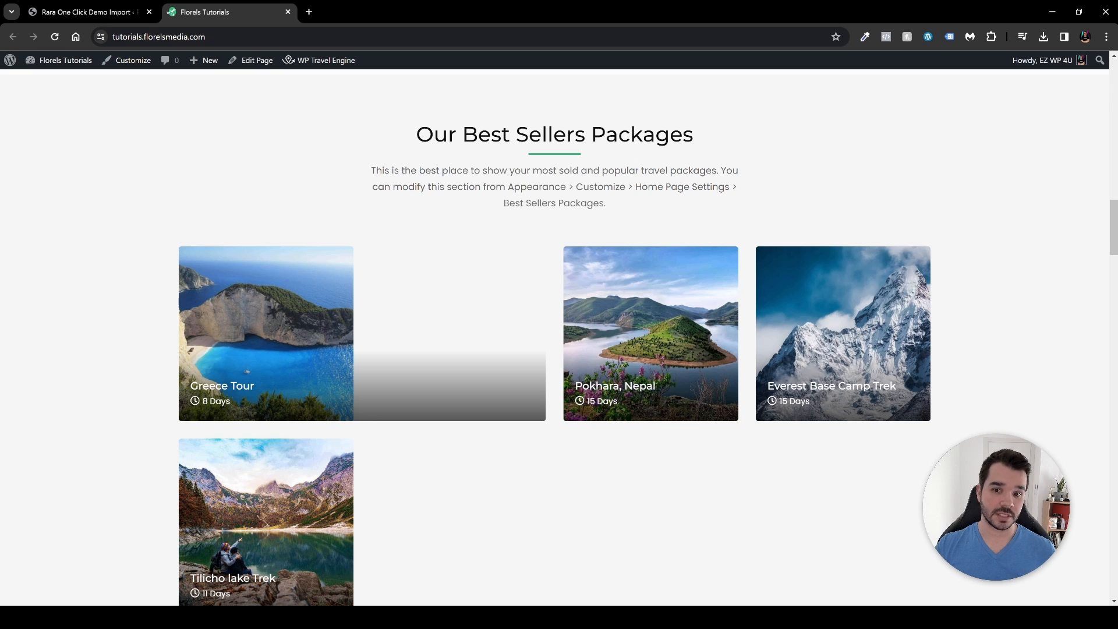
drag(609, 202, 489, 186)
click(617, 200)
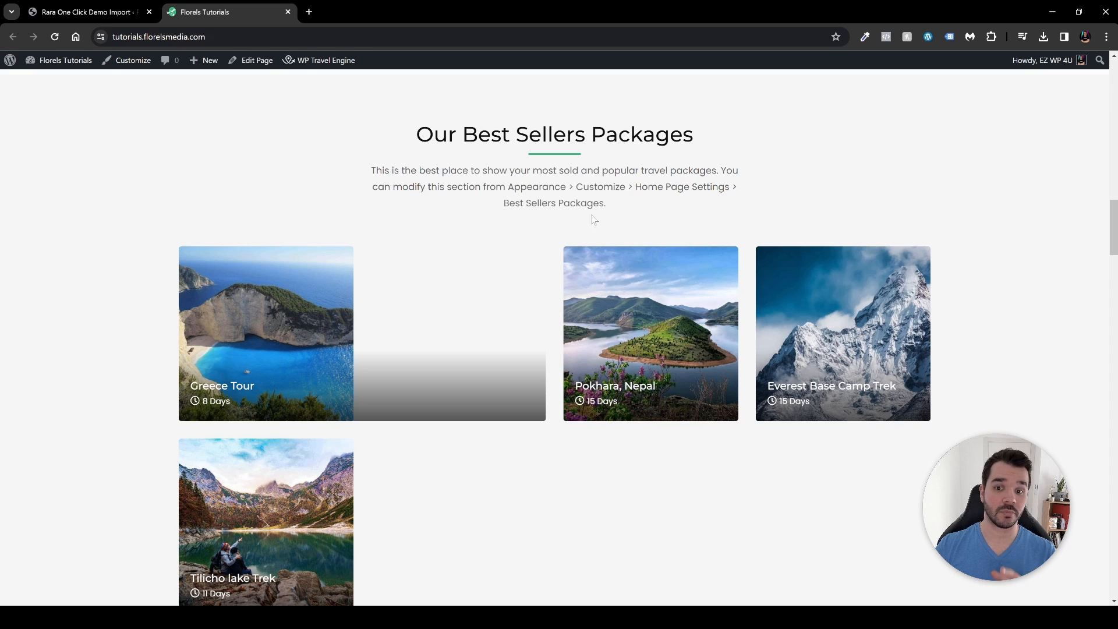
- Examine the home page's remaining best-seller packages and its Why Book with Us and Featured Trip sections, including destination and duration details
scroll(593, 219, up, 2)
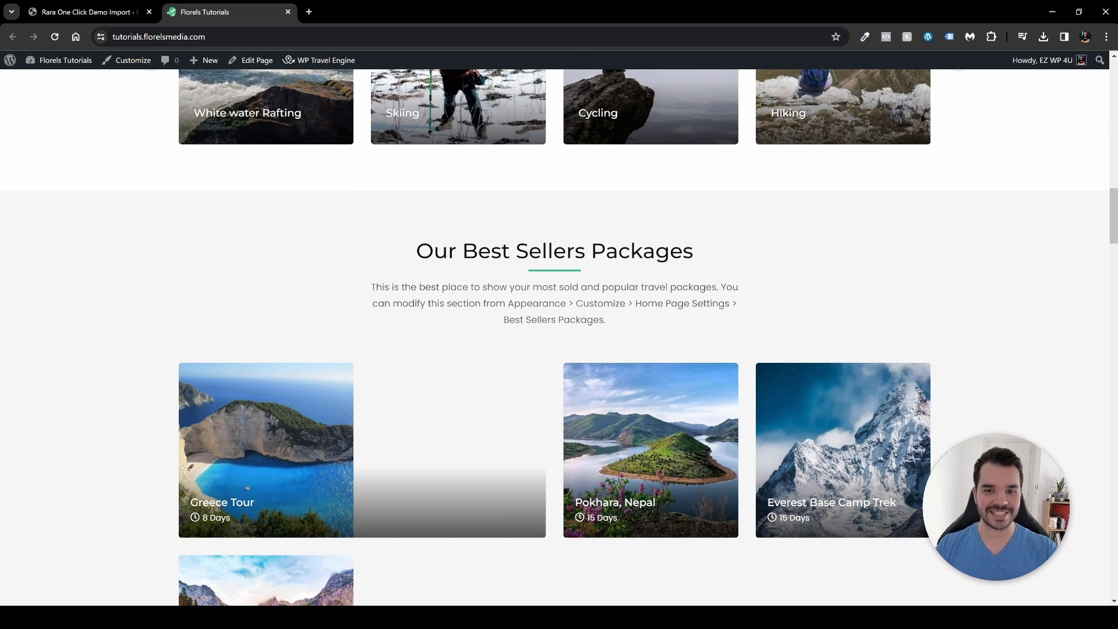
scroll(595, 293, down, 12)
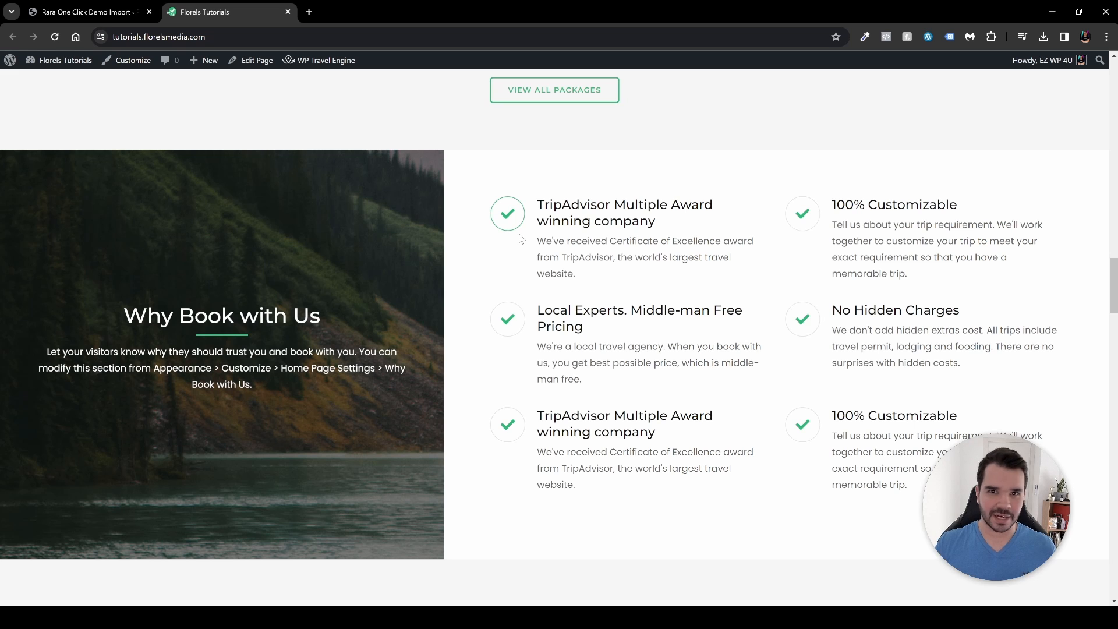
scroll(520, 239, down, 9)
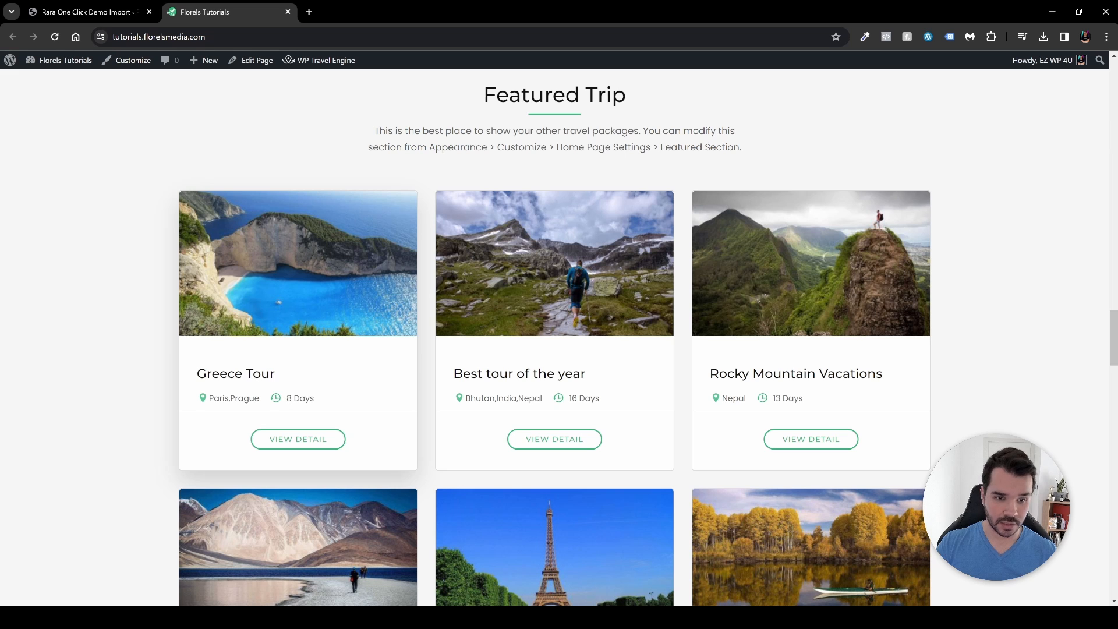
drag(286, 398, 315, 398)
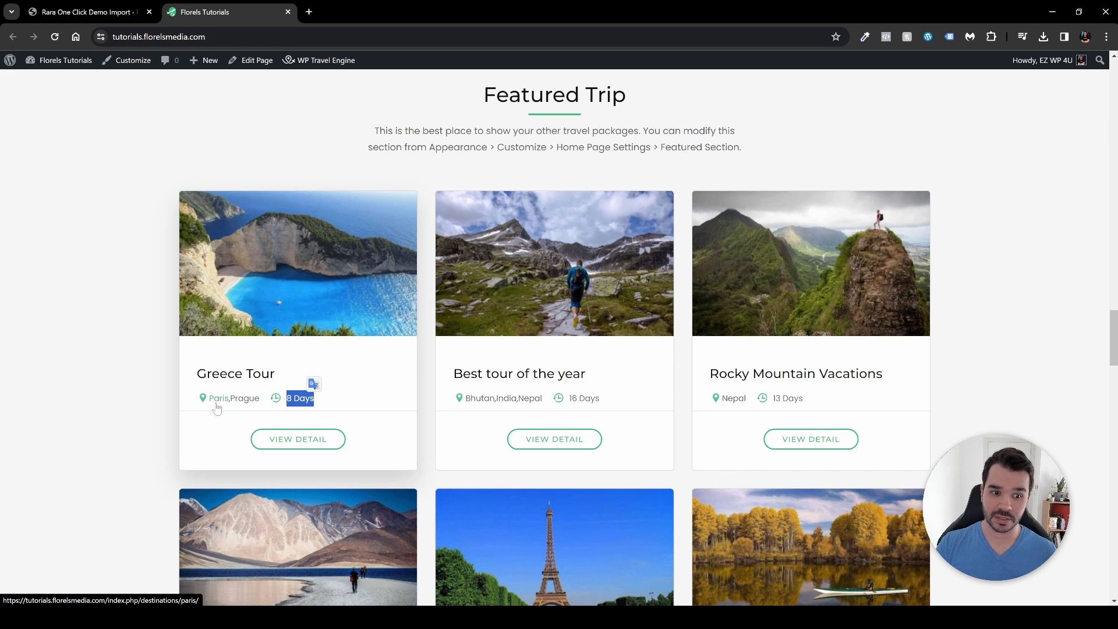
scroll(298, 439, down, 4)
scroll(663, 311, up, 5)
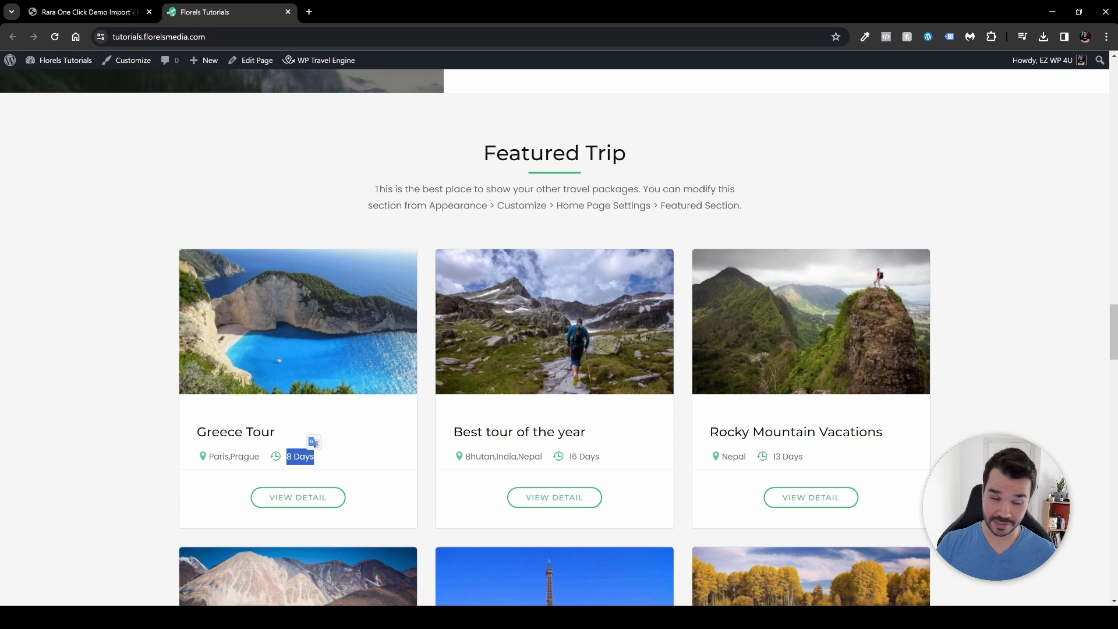
scroll(516, 175, down, 14)
scroll(516, 175, up, 15)
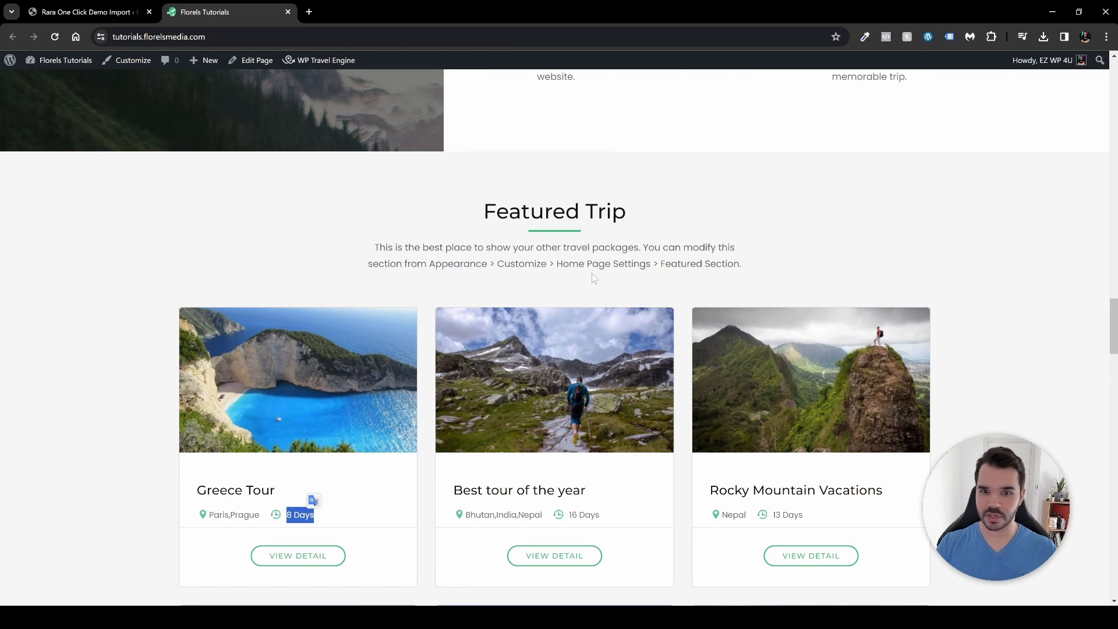
- Examine the home page's Stats Counter and Deals and Discounts sections, including the notes on where to modify them
scroll(370, 362, down, 14)
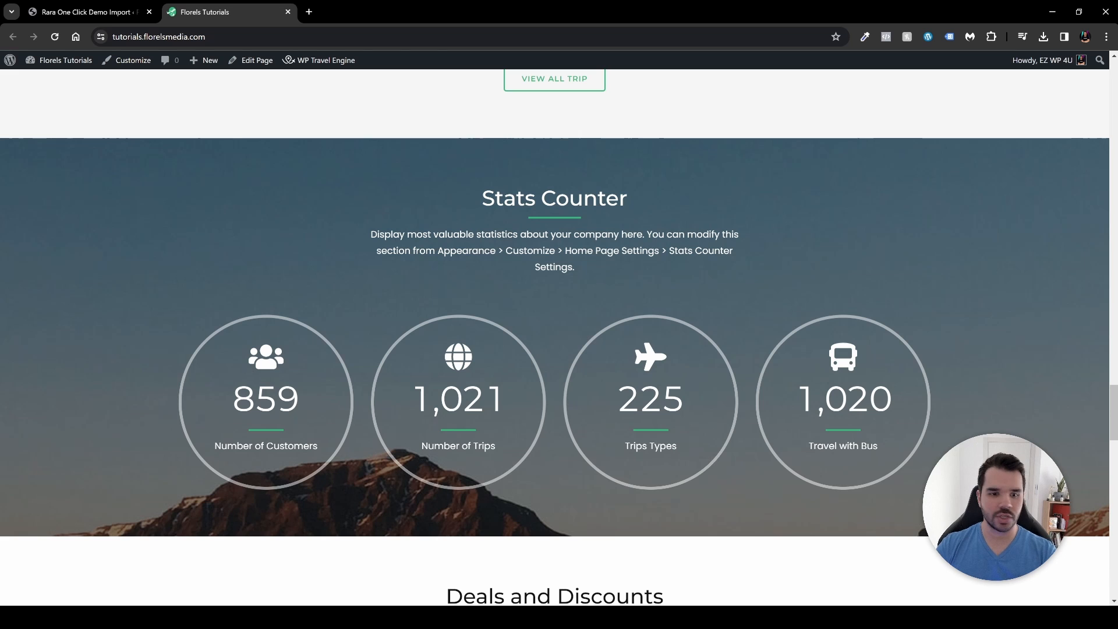
drag(215, 446, 323, 450)
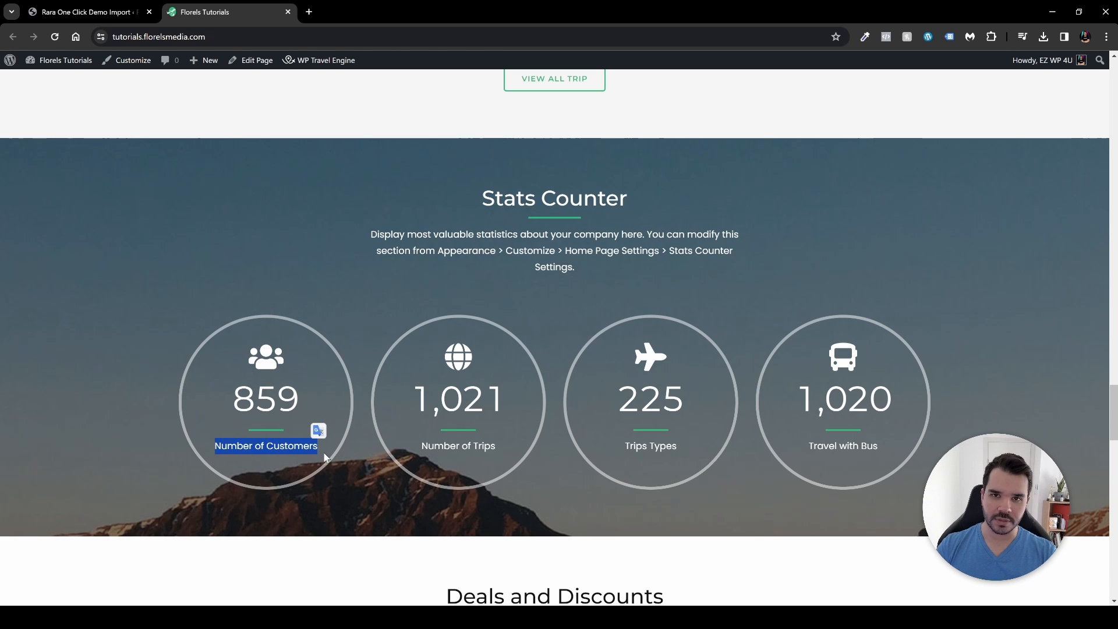
drag(578, 265, 370, 234)
scroll(541, 294, down, 4)
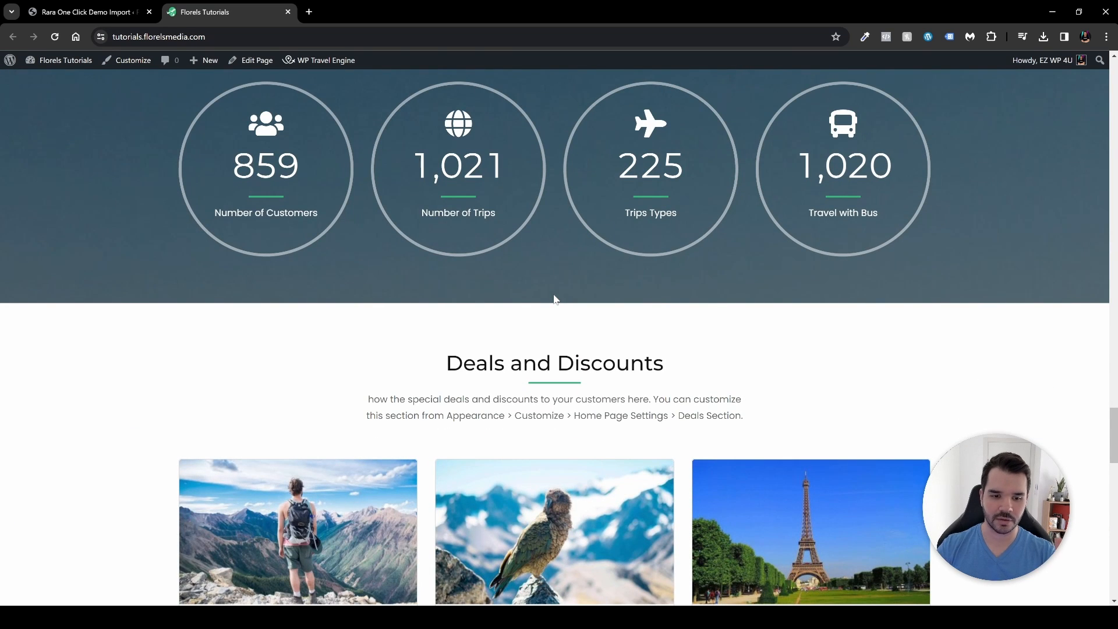
scroll(554, 300, down, 3)
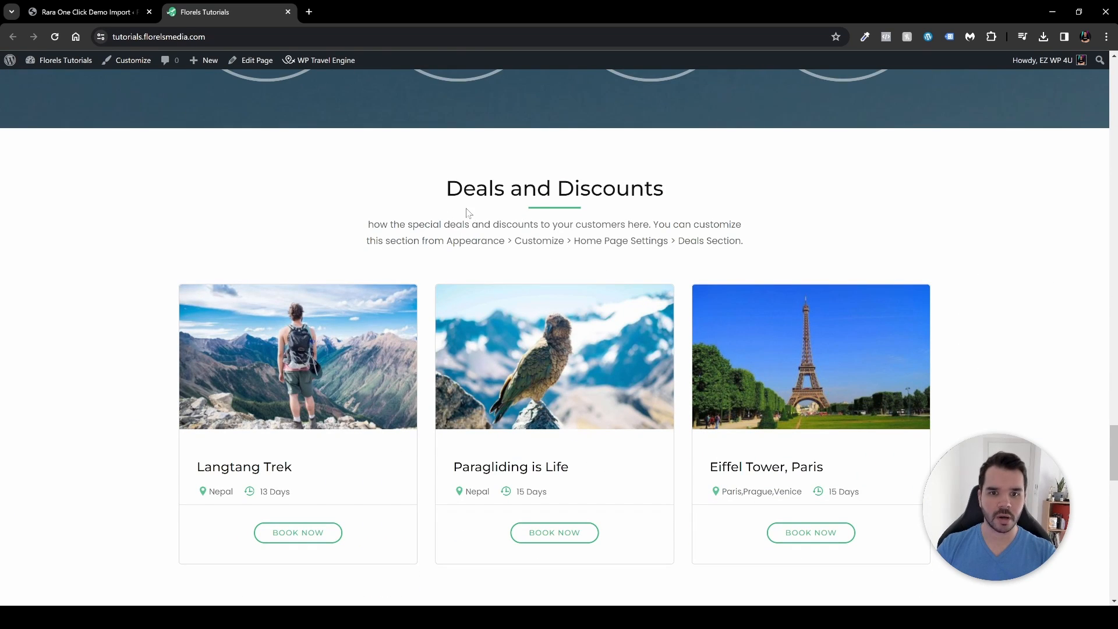
scroll(538, 209, down, 2)
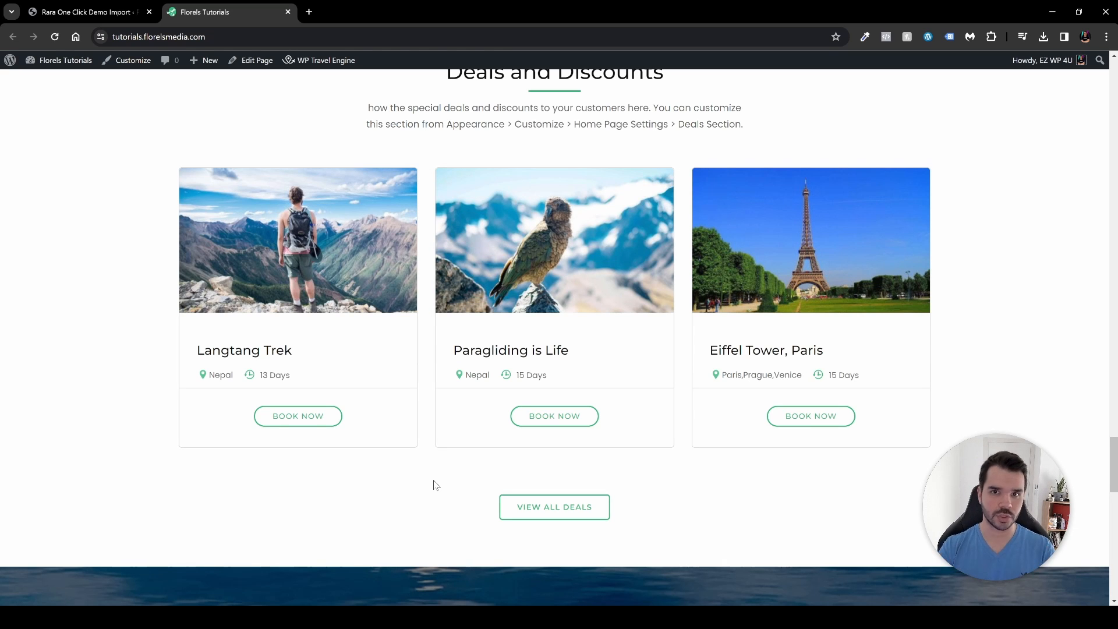
- Examine the Get Ready call to action, the Latest Articles posts and the Contact Info footer of the home page
scroll(432, 484, down, 6)
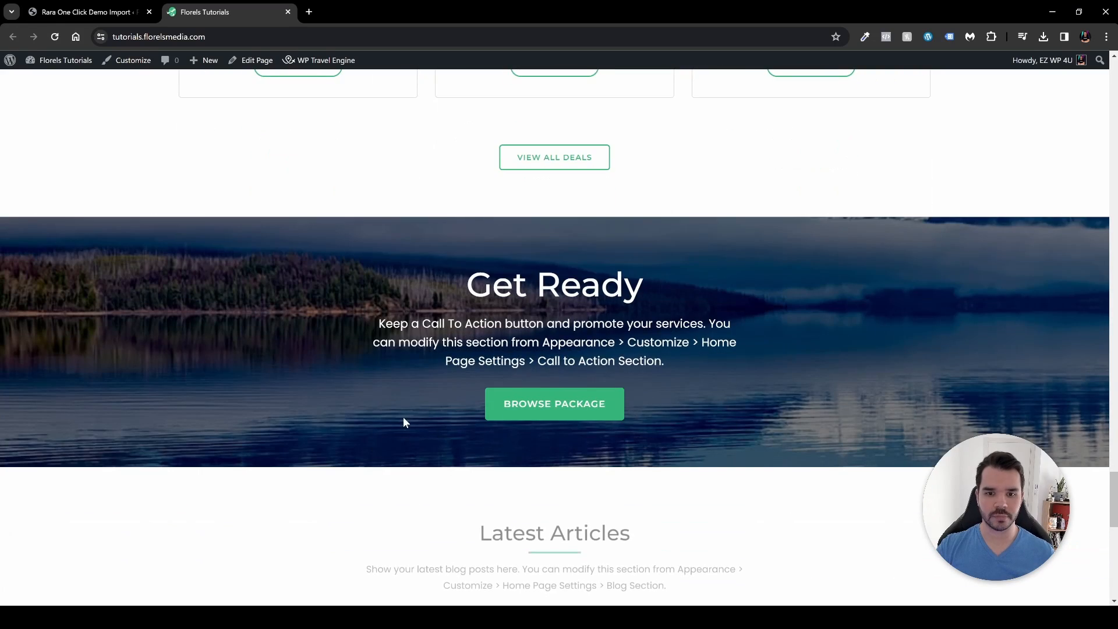
scroll(405, 420, down, 2)
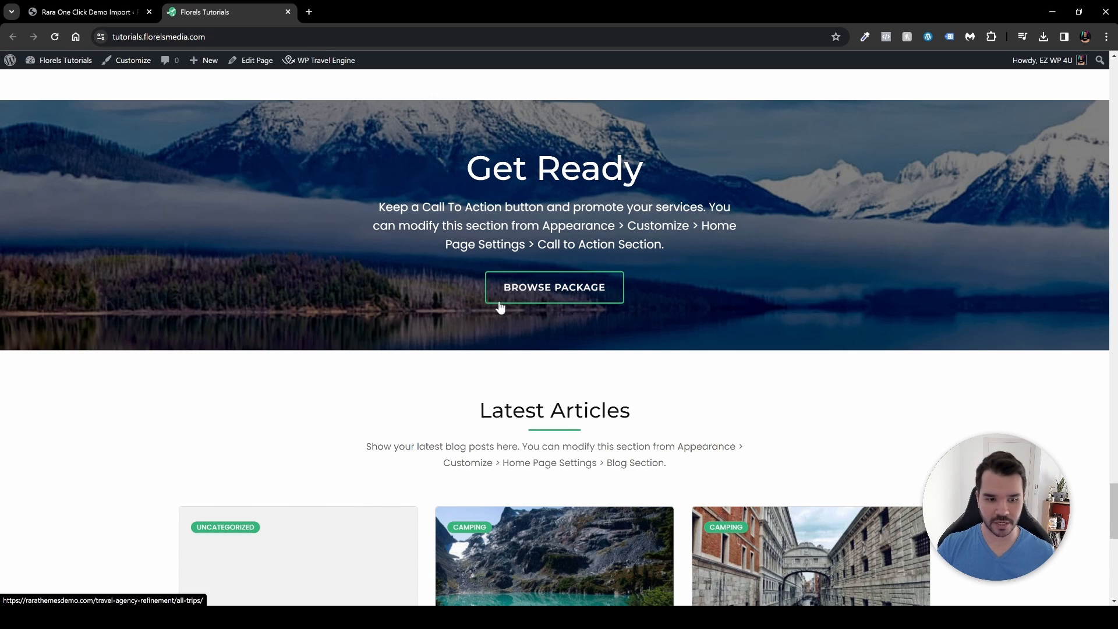
scroll(635, 145, down, 5)
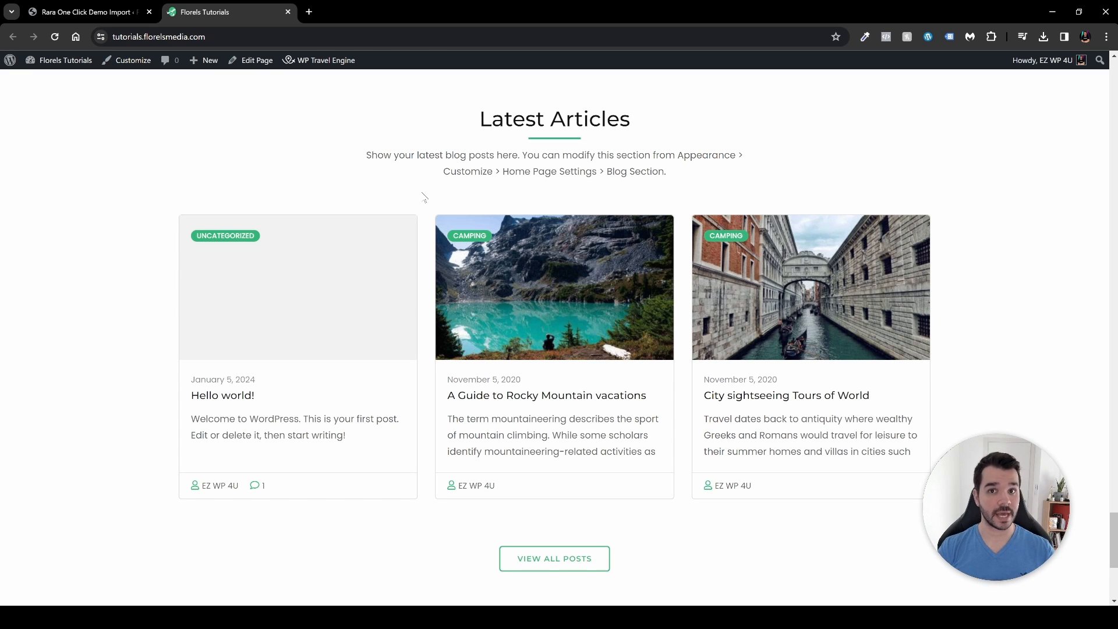
scroll(423, 197, down, 2)
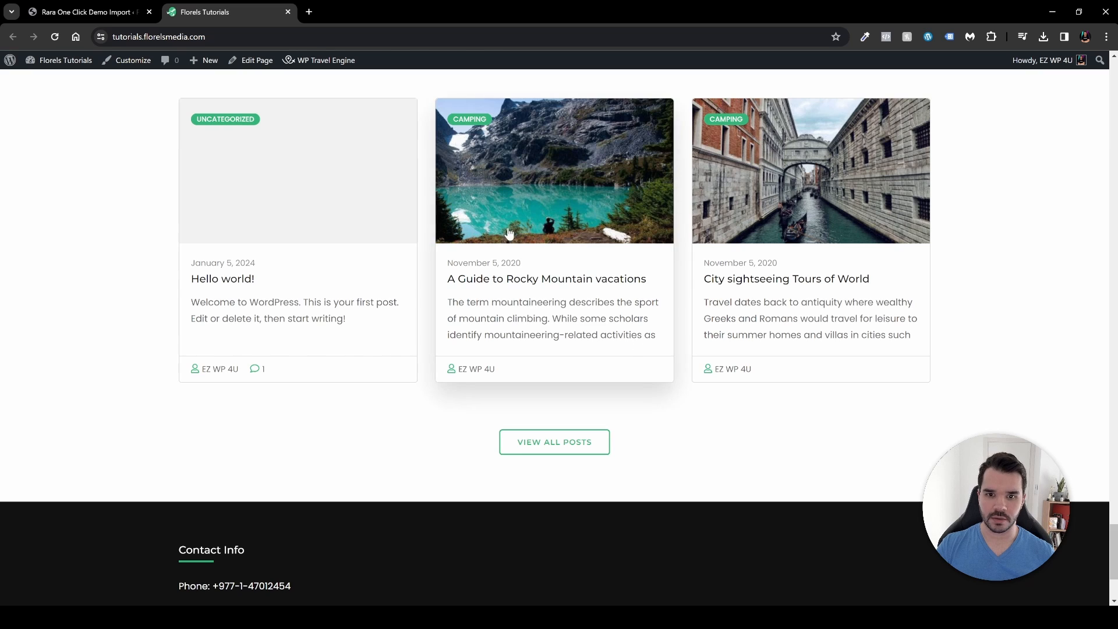
scroll(411, 350, down, 3)
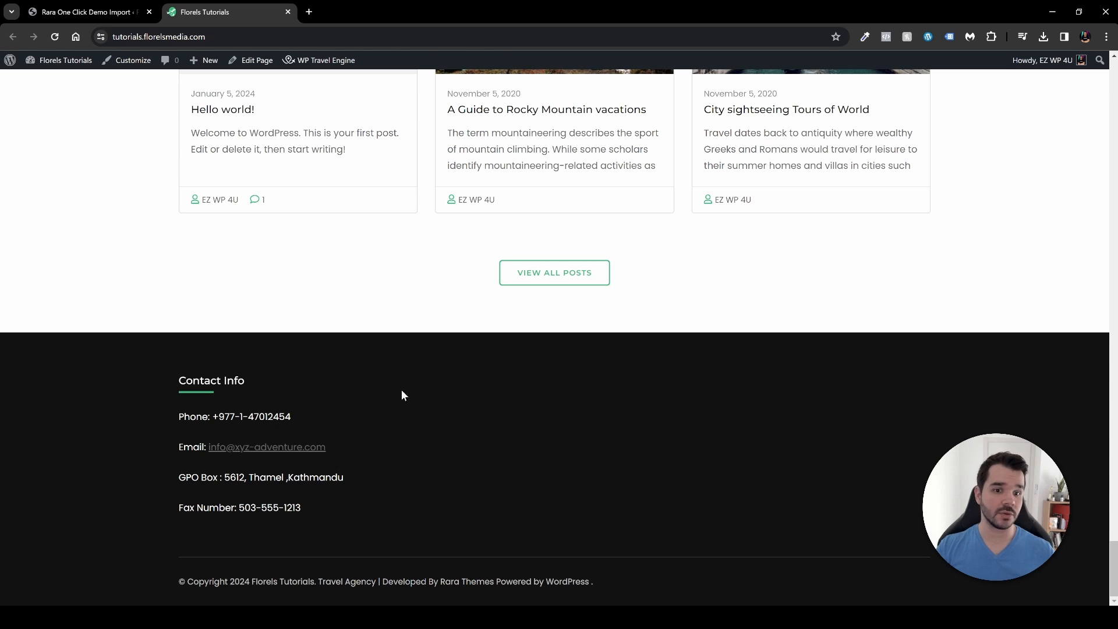
scroll(443, 472, up, 4)
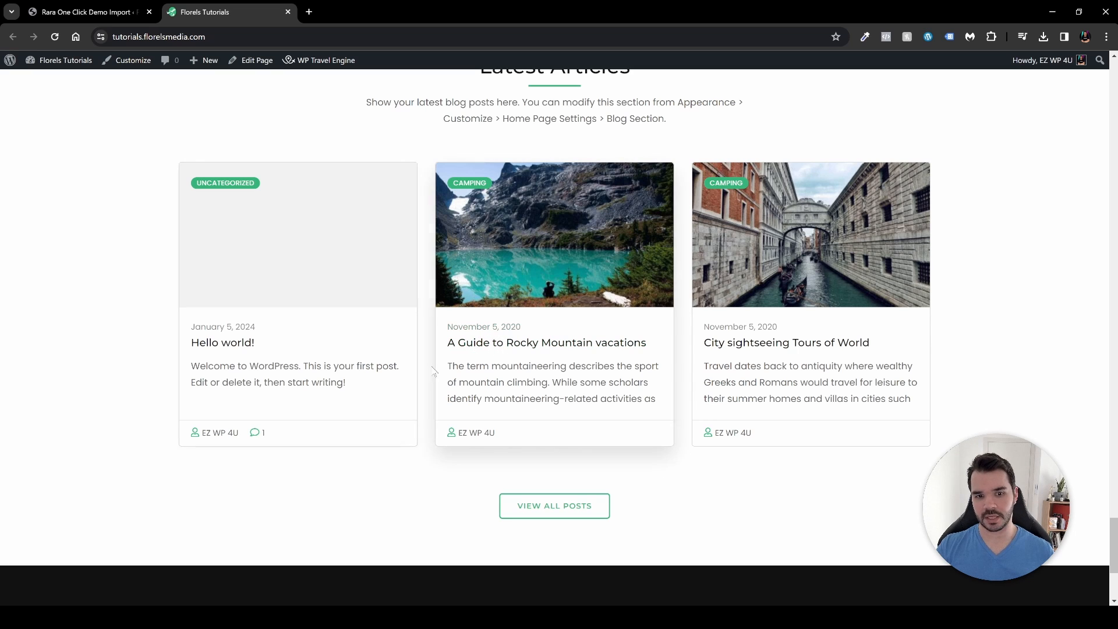
drag(437, 370, 638, 400)
click(646, 401)
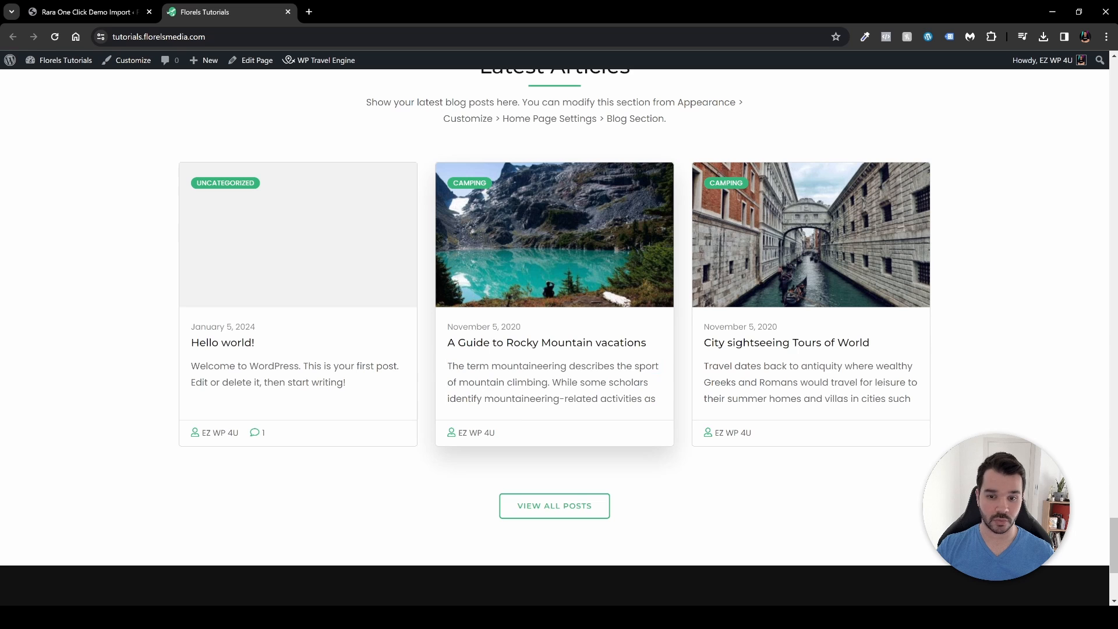
scroll(424, 460, down, 5)
- Open the Trips list from the WordPress dashboard and look through the imported trips
key(Home)
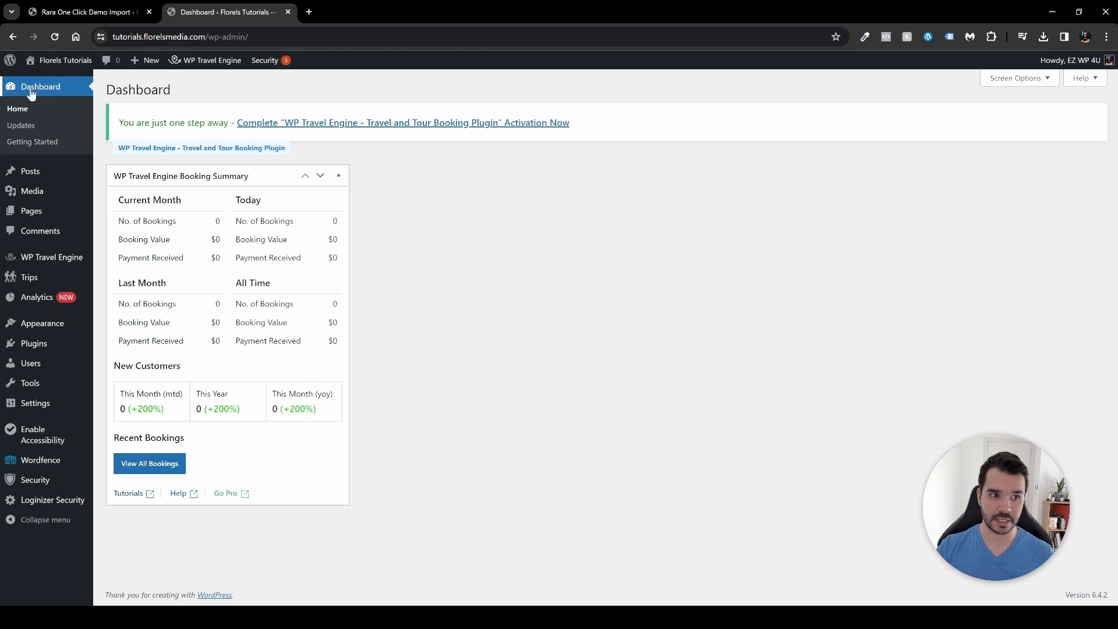
mouse_move(25, 279)
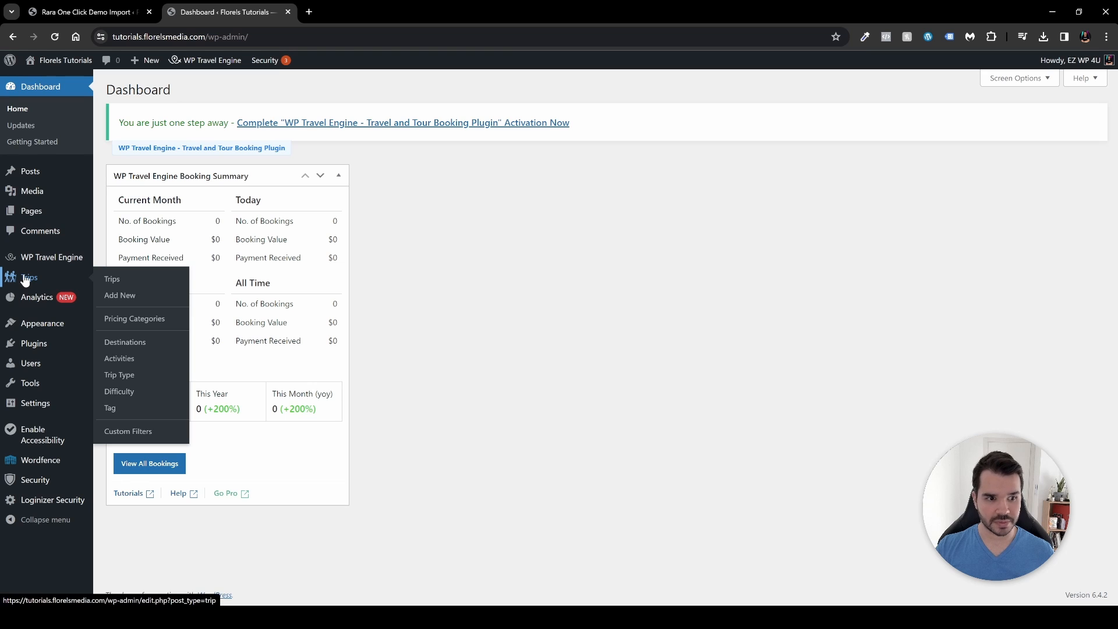
click(25, 279)
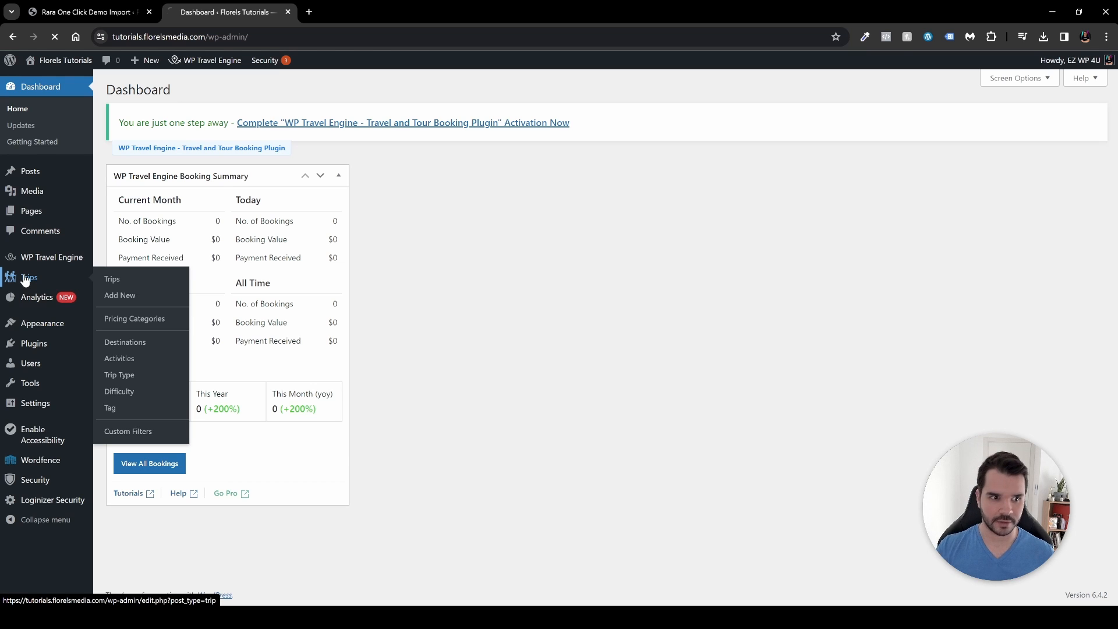
scroll(355, 294, down, 15)
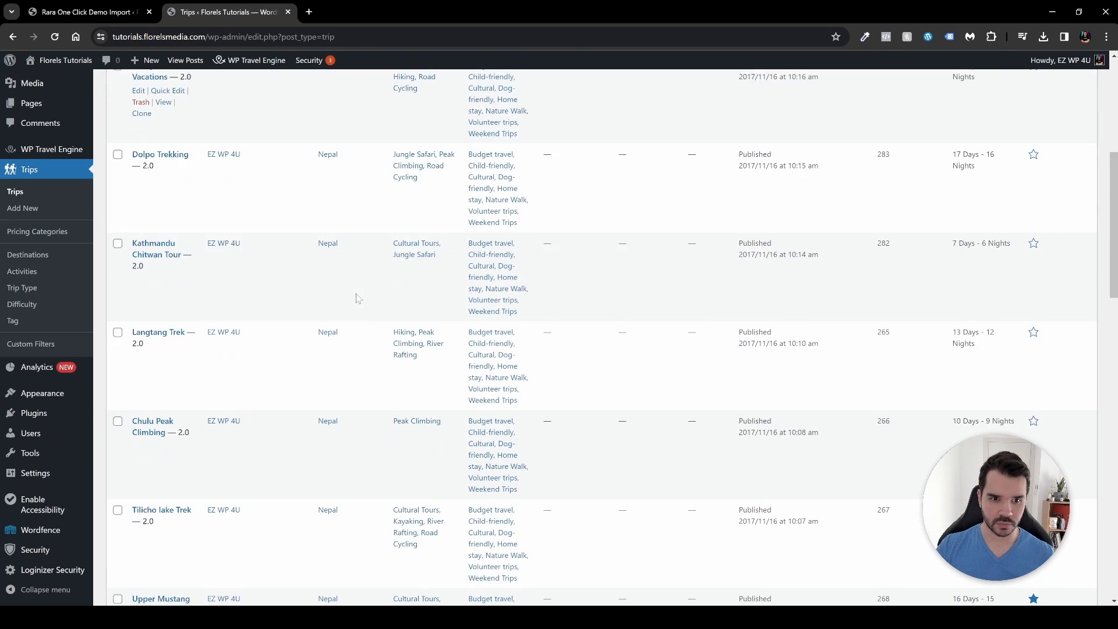
scroll(367, 342, up, 15)
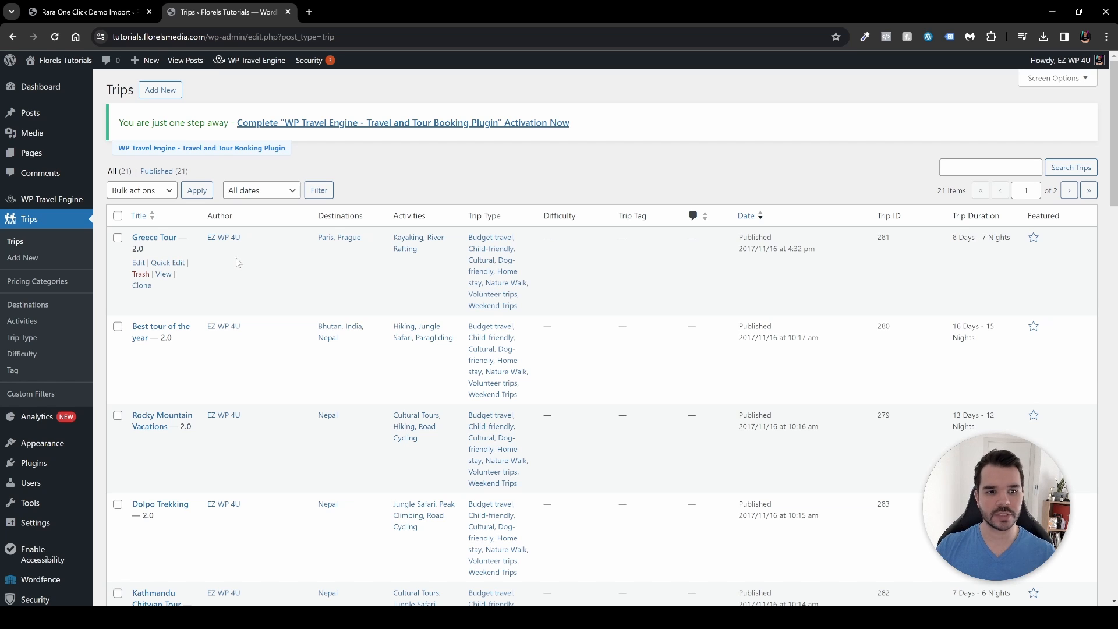
- Open the Greece Tour trip for editing and go through its description to the WP Travel Engine trip settings
click(140, 263)
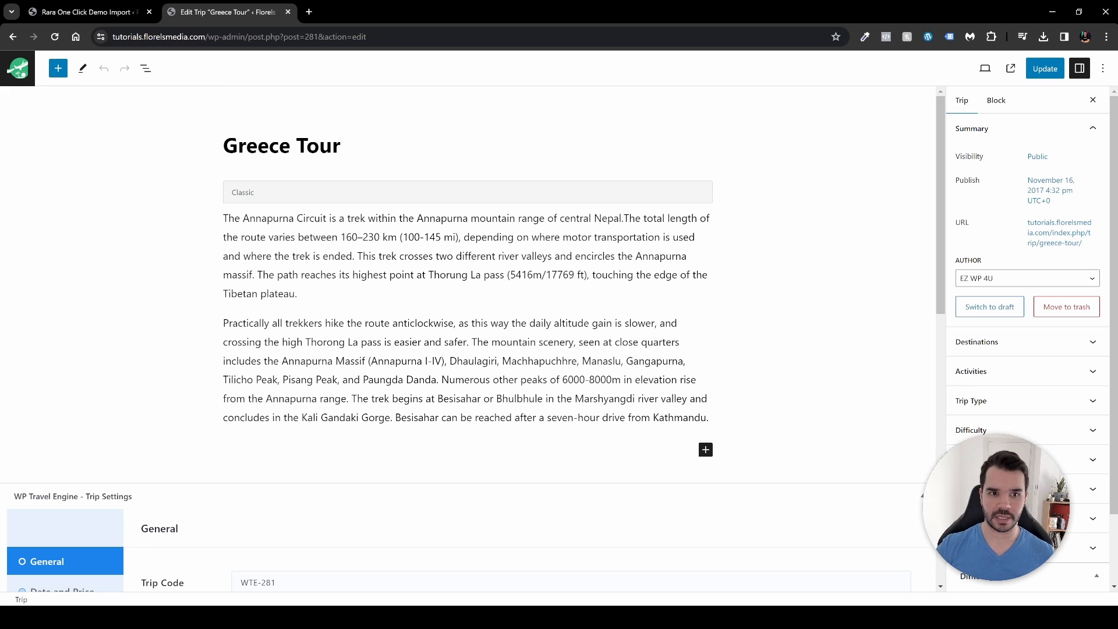
drag(223, 217, 708, 417)
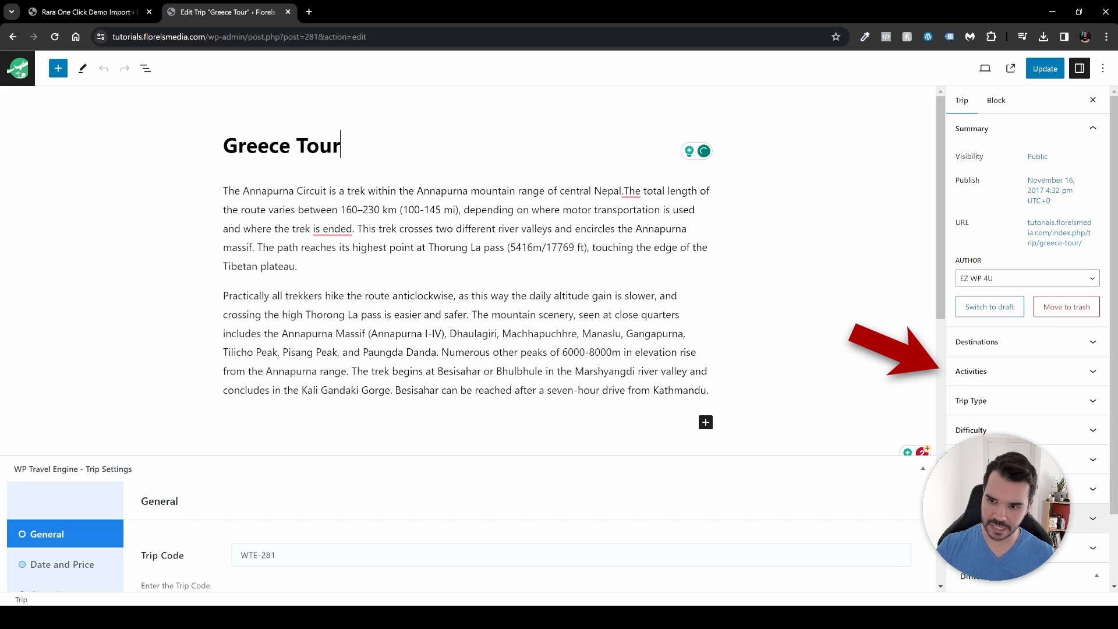
scroll(466, 338, down, 5)
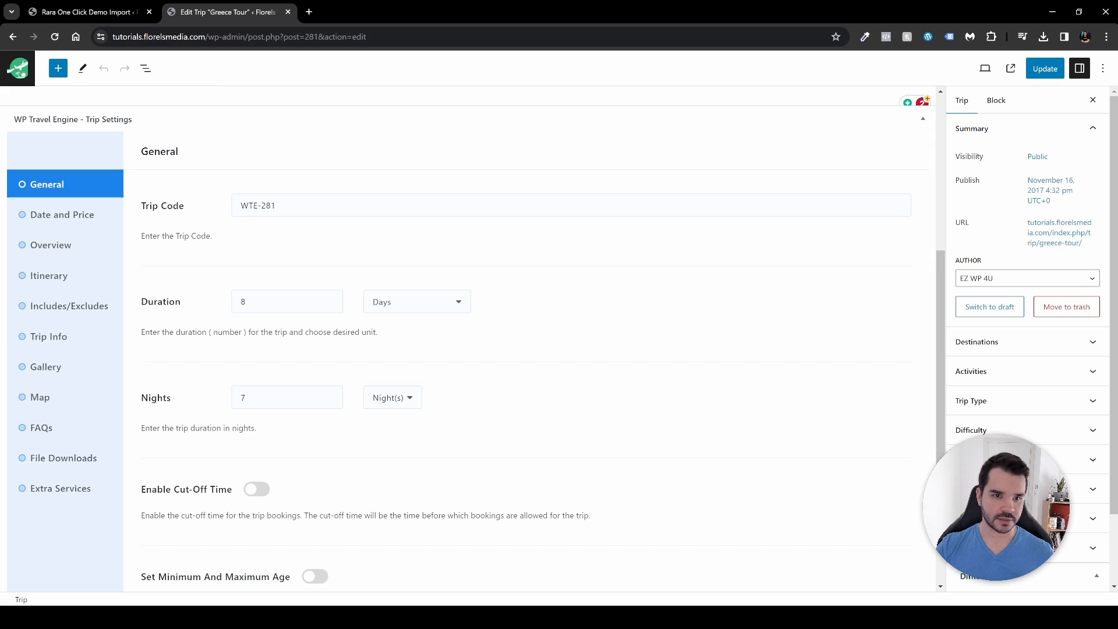
- Examine the trip's general settings, including the trip code, the duration with its unit choices and the nights
drag(240, 205, 278, 205)
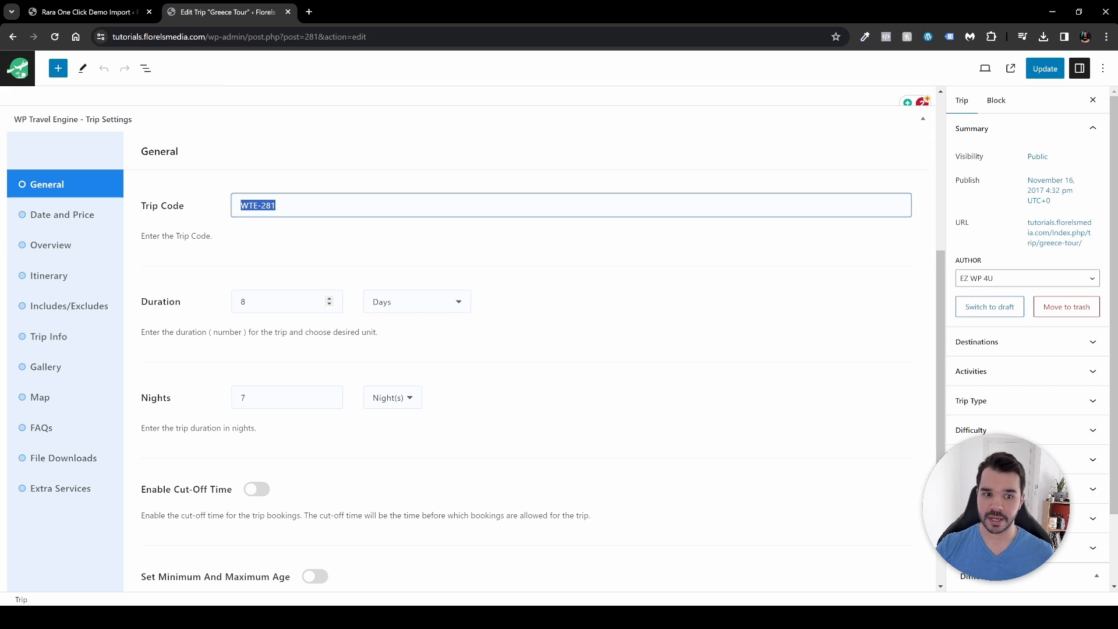
click(407, 301)
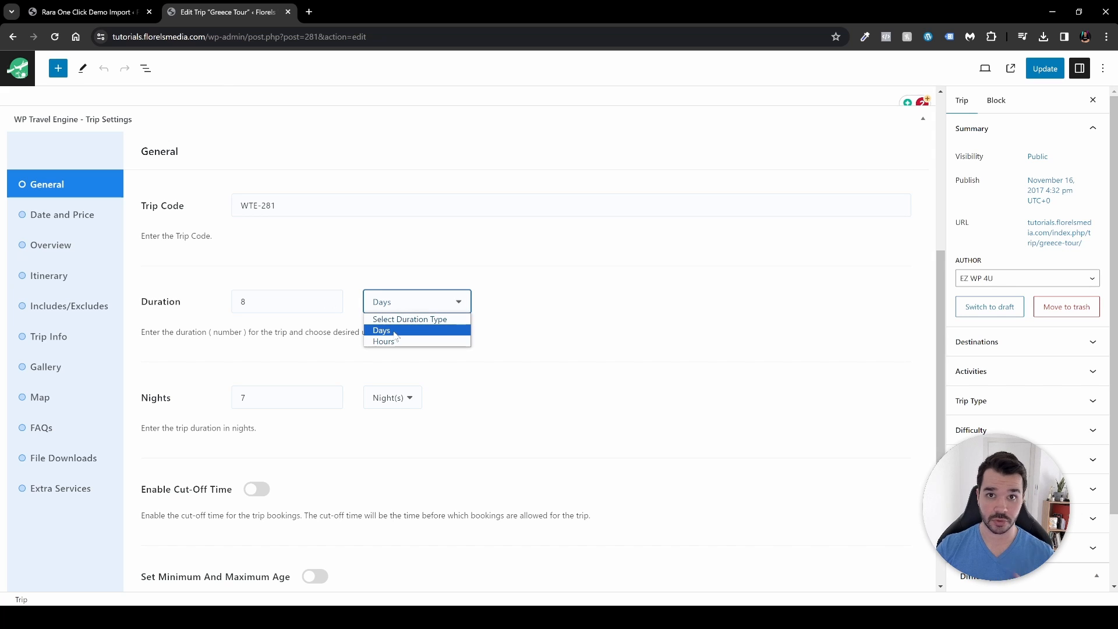
click(344, 310)
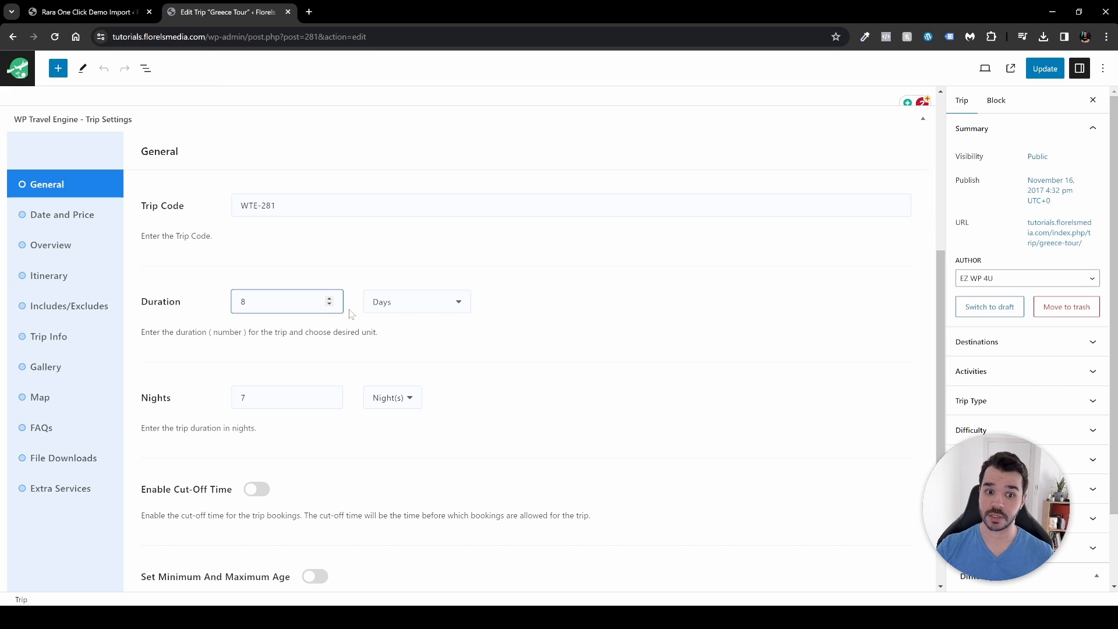
scroll(171, 351, down, 1)
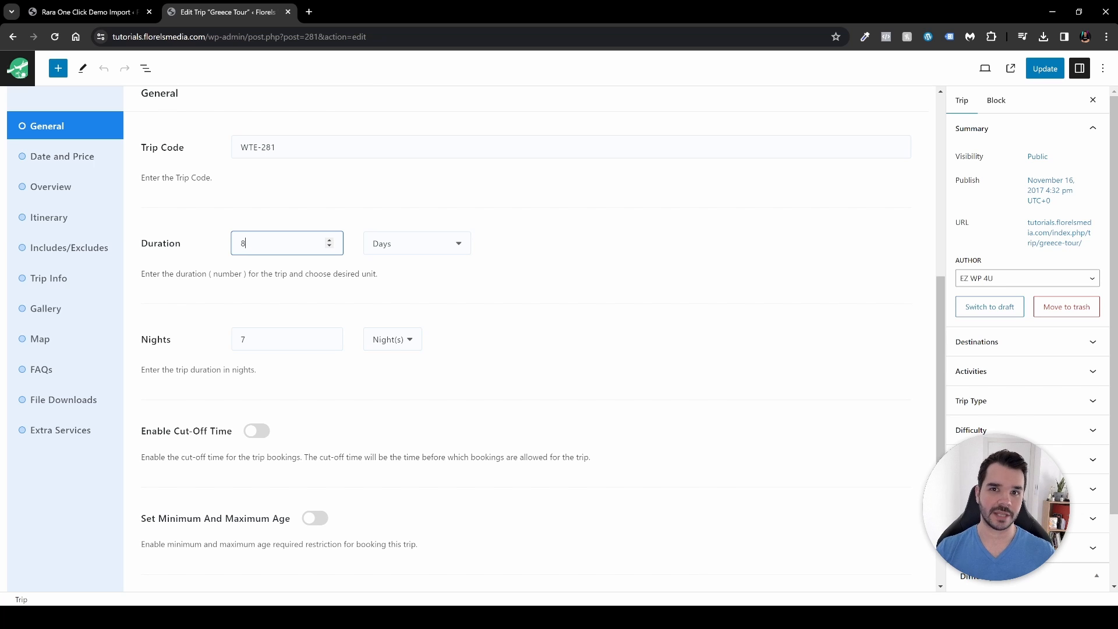
scroll(513, 325, down, 2)
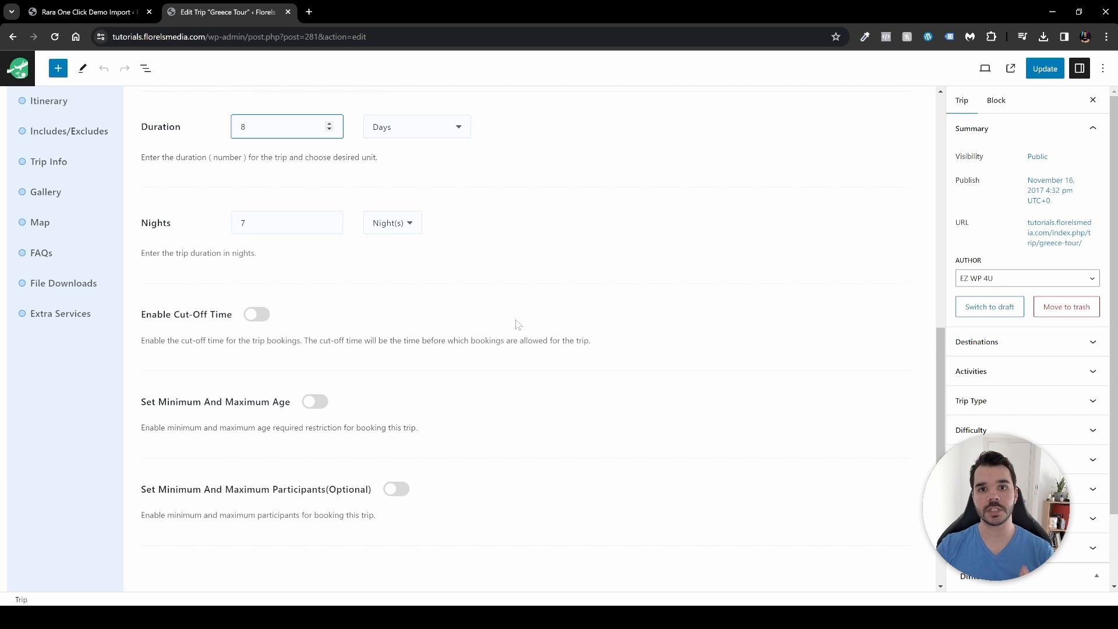
- Try enabling a booking cut-off time of 5 days for the Greece Tour trip
click(258, 316)
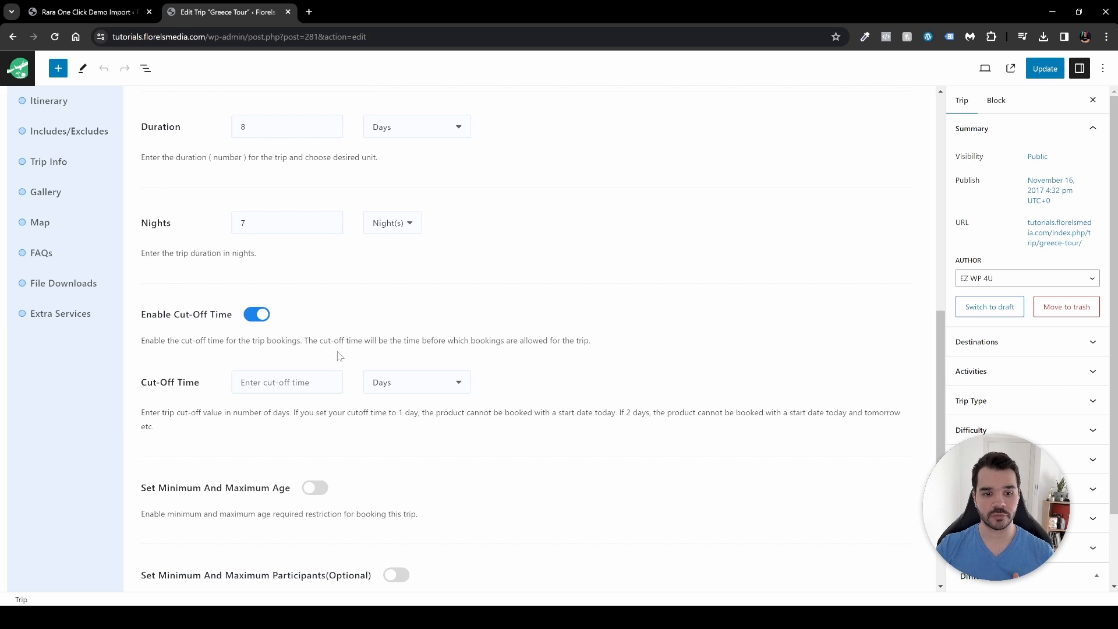
click(327, 383)
text(5)
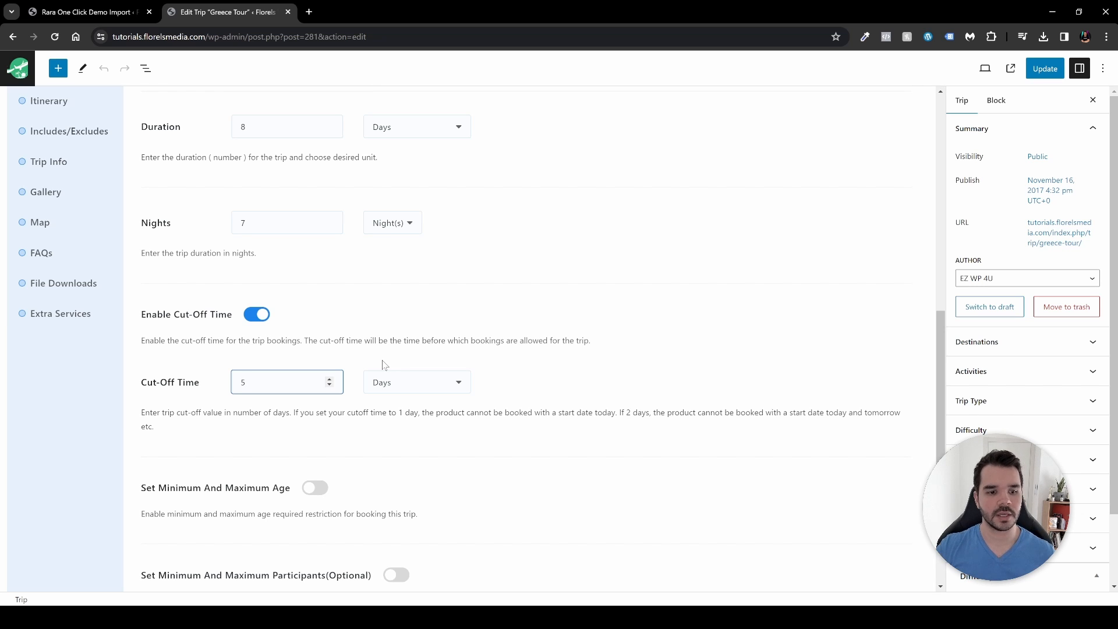
click(257, 315)
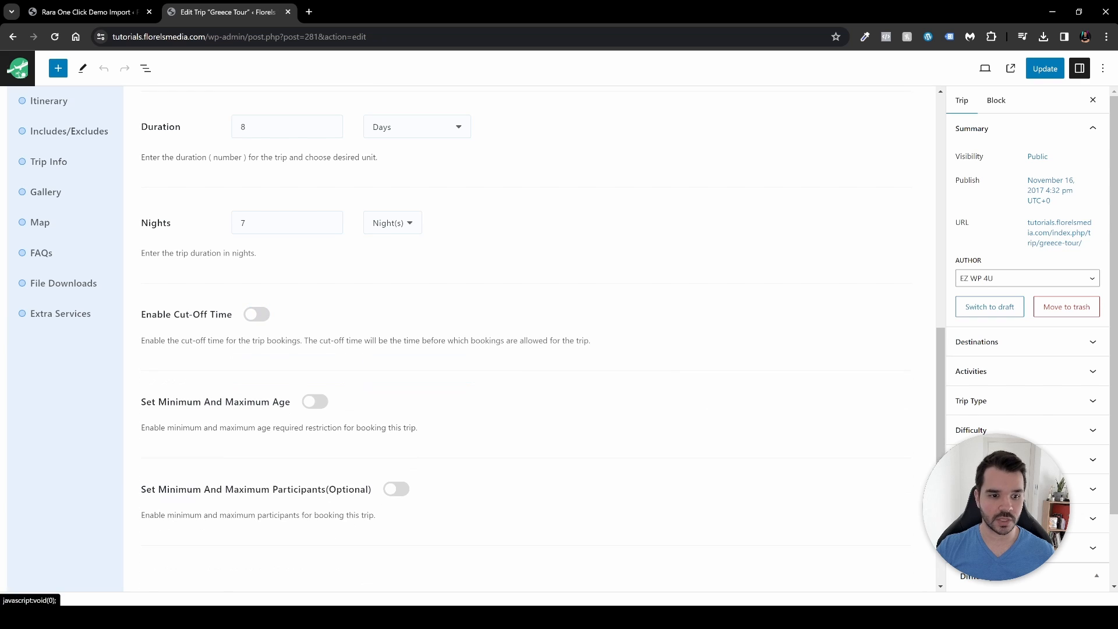
- Try restricting bookings of the Greece Tour trip to a minimum age of 18 and a maximum age of 99
click(315, 406)
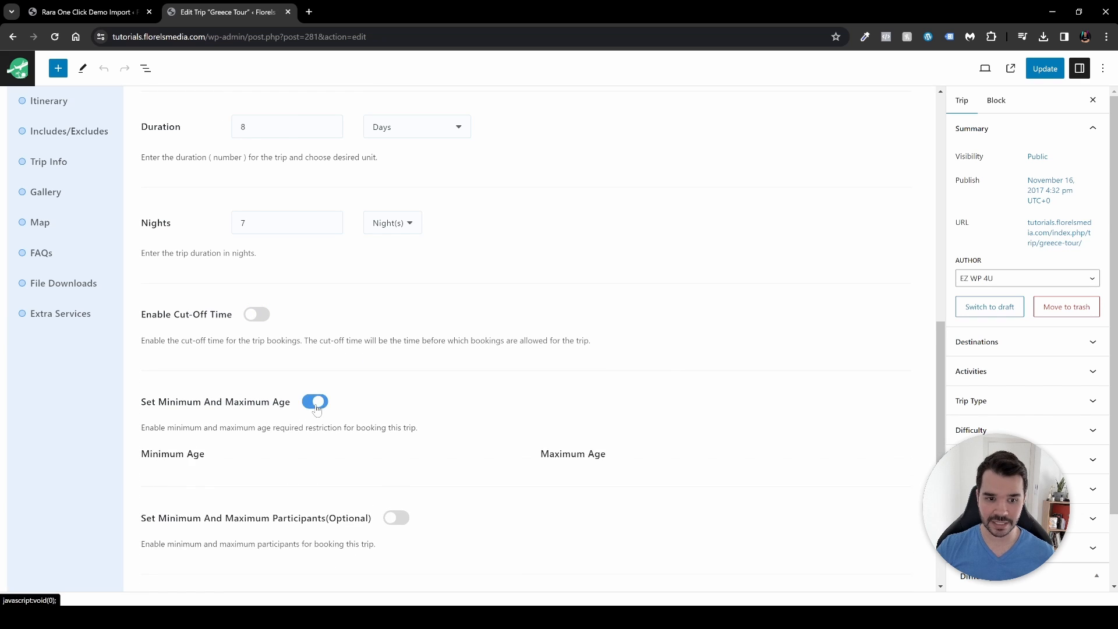
scroll(317, 410, down, 2)
click(357, 372)
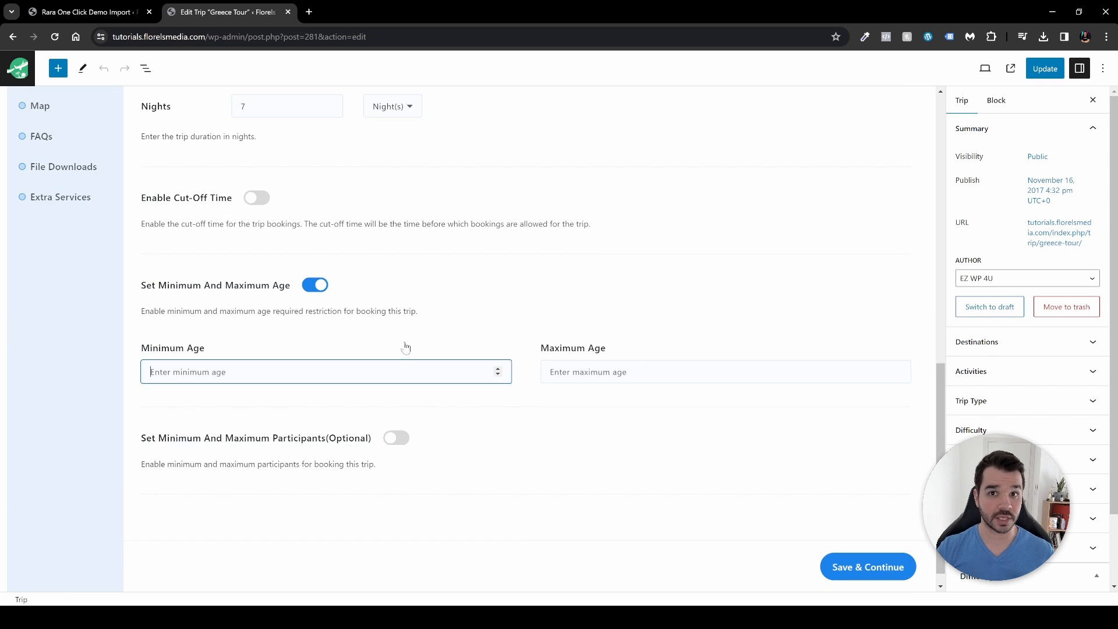
scroll(405, 347, up, 10)
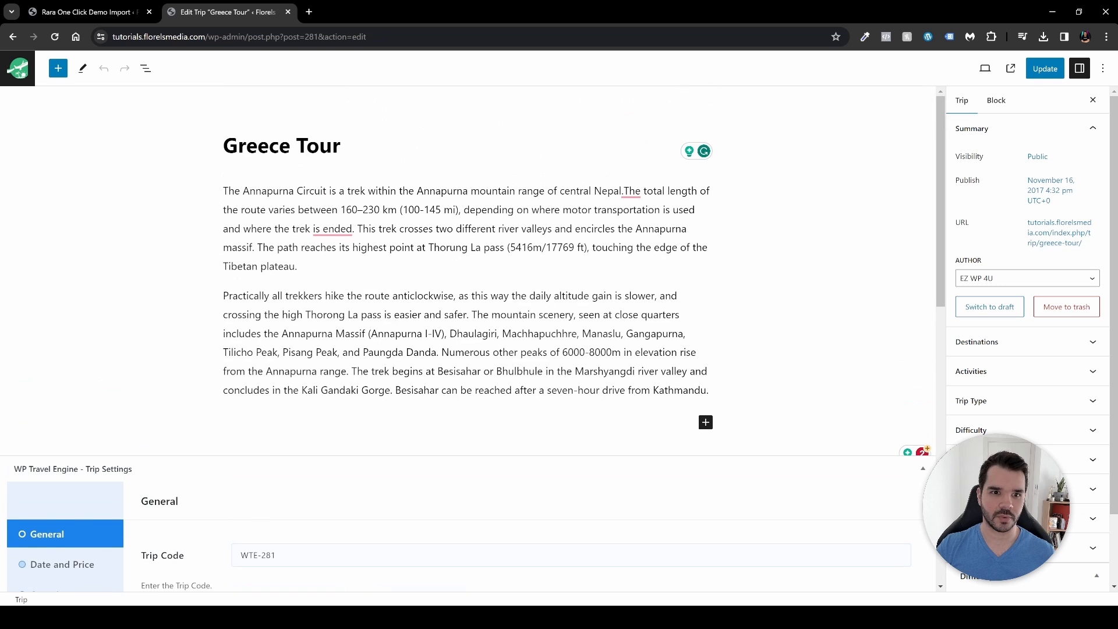
scroll(379, 349, down, 10)
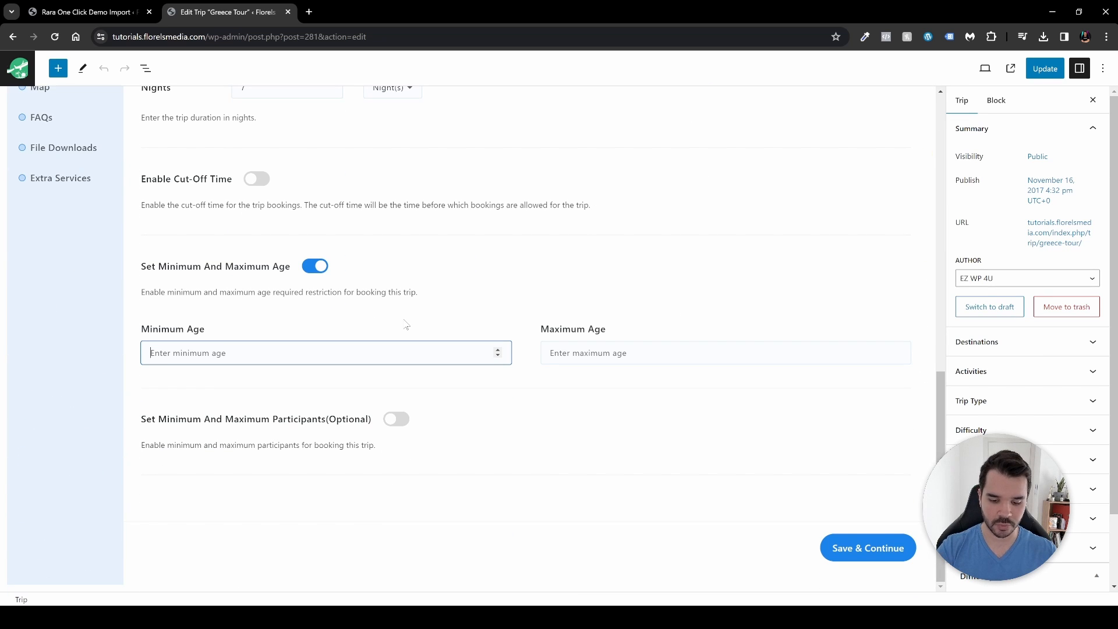
text(18)
click(599, 355)
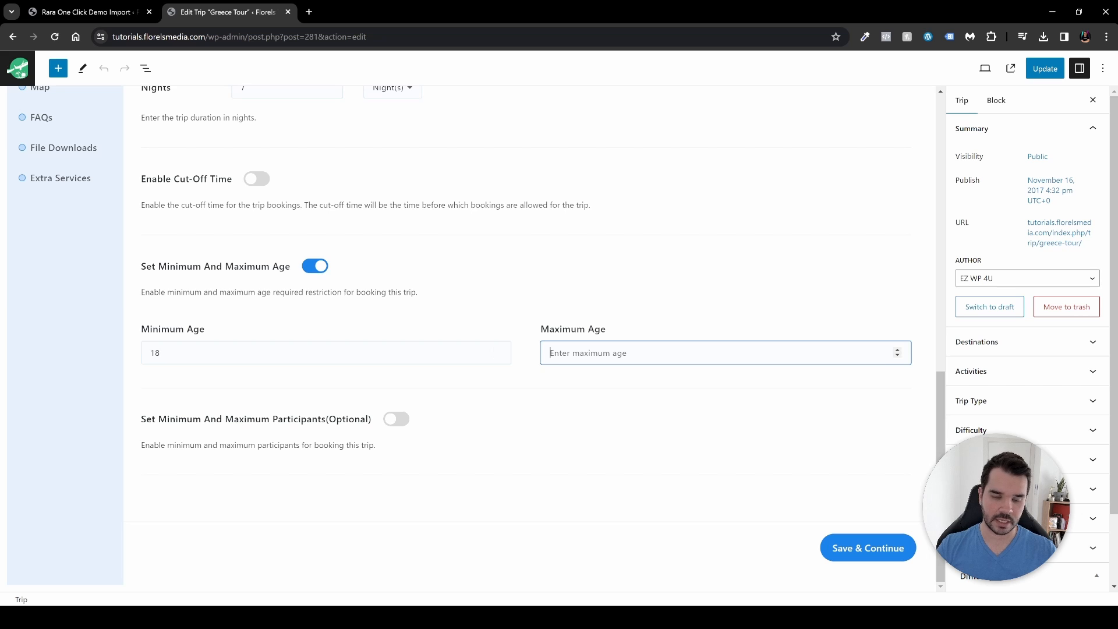
text(99)
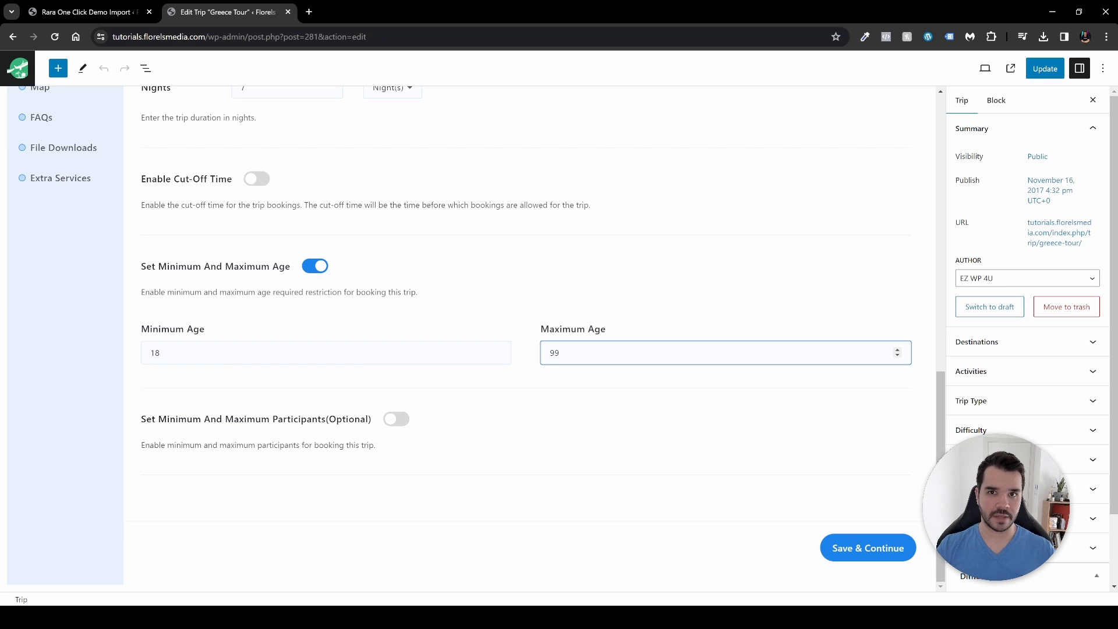
click(320, 272)
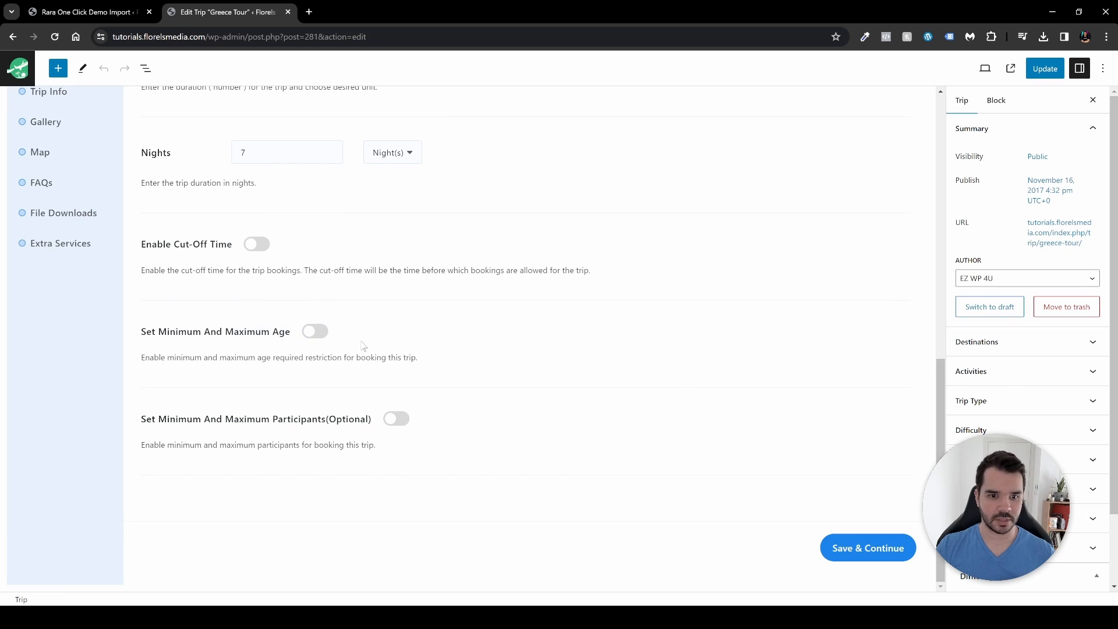
- Enable participant limits for the trip with a minimum of 5 and a maximum of 15, and save to continue to pricing
click(395, 418)
scroll(347, 427, down, 1)
click(349, 433)
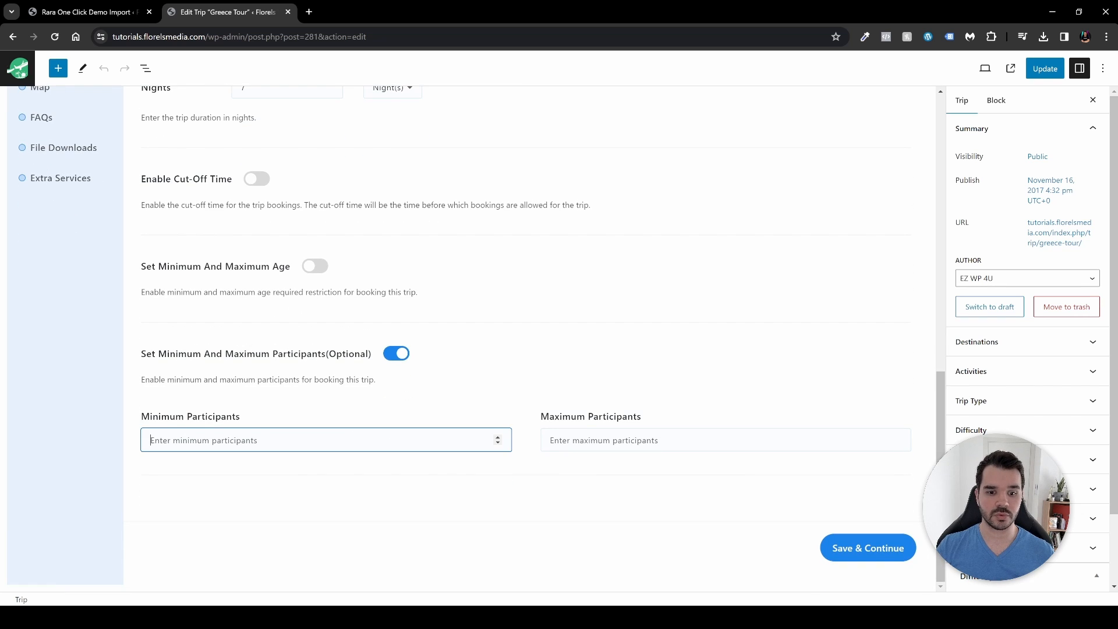
text(5)
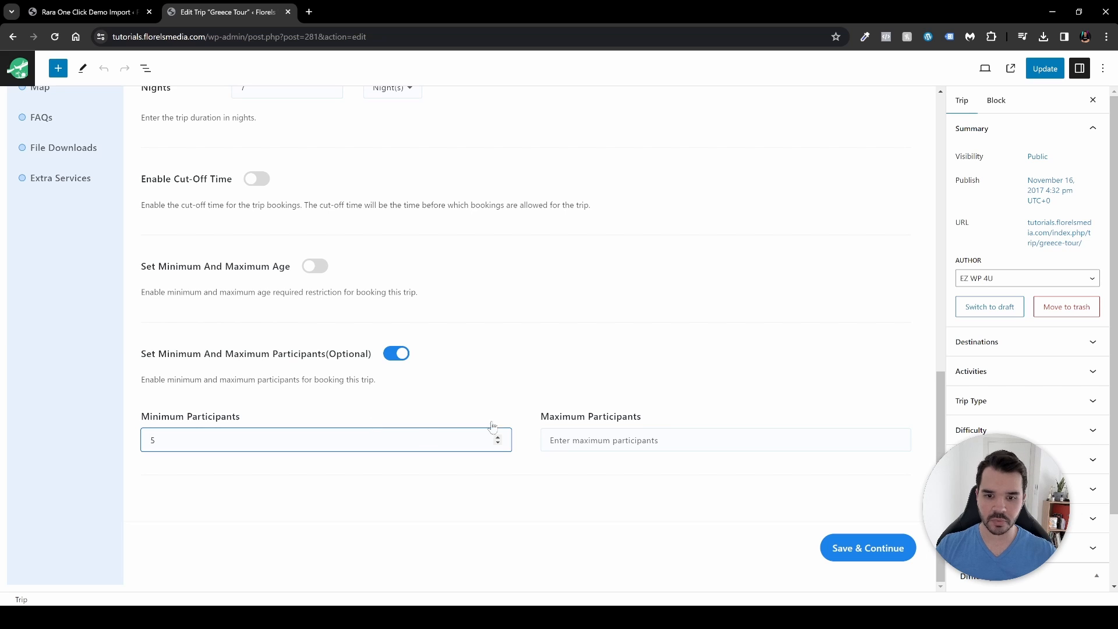
key(Tab)
text(15)
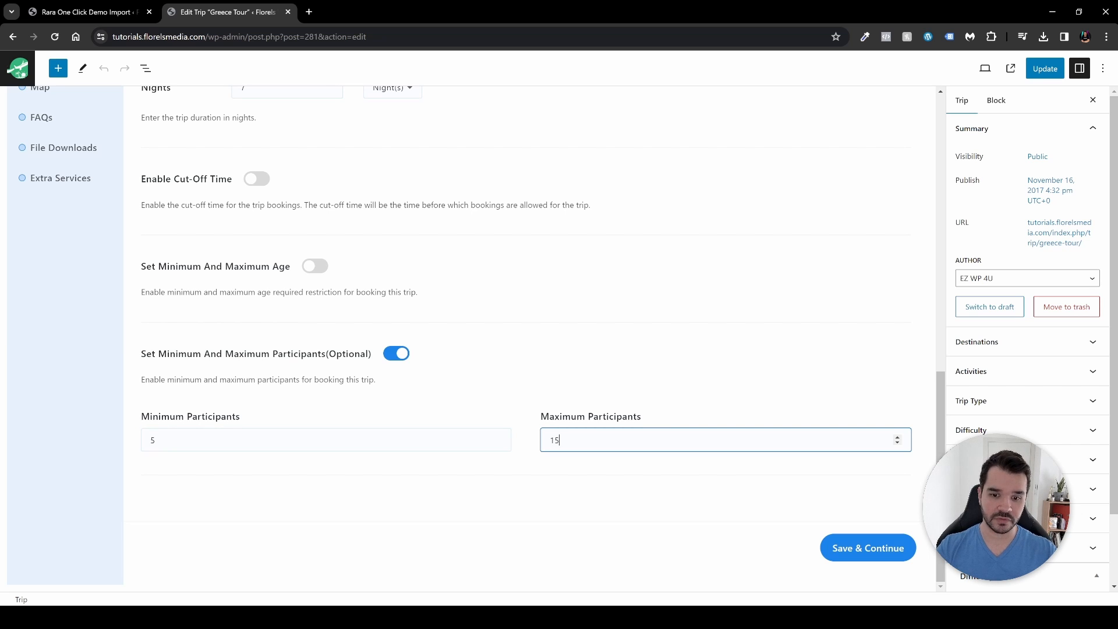
click(878, 553)
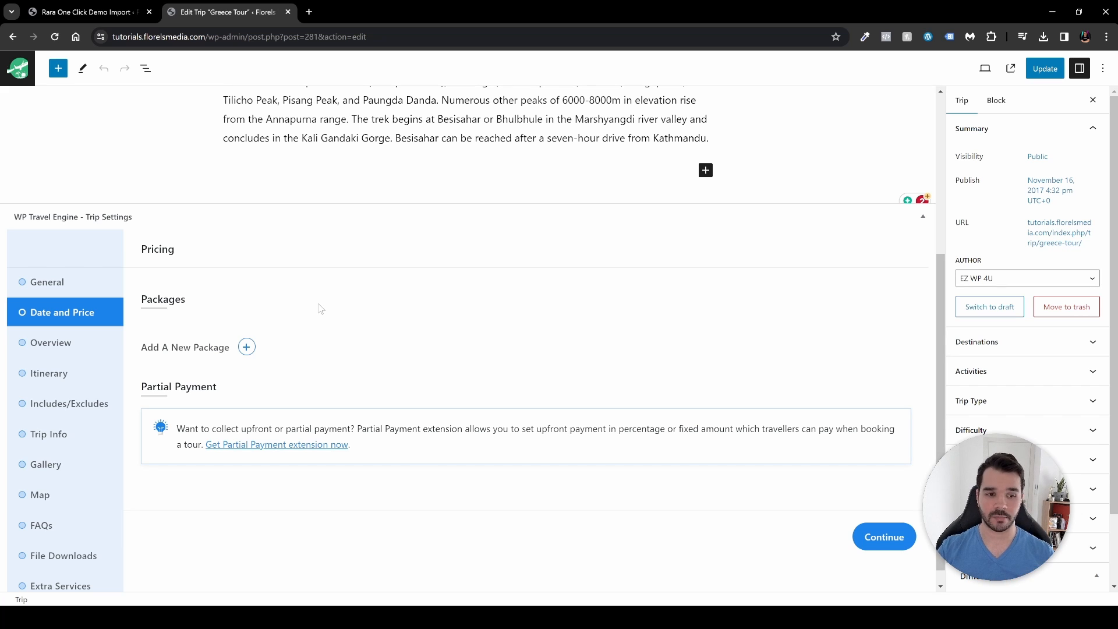
- Add a trip package named Adults and open its pricing and dates for editing
click(178, 349)
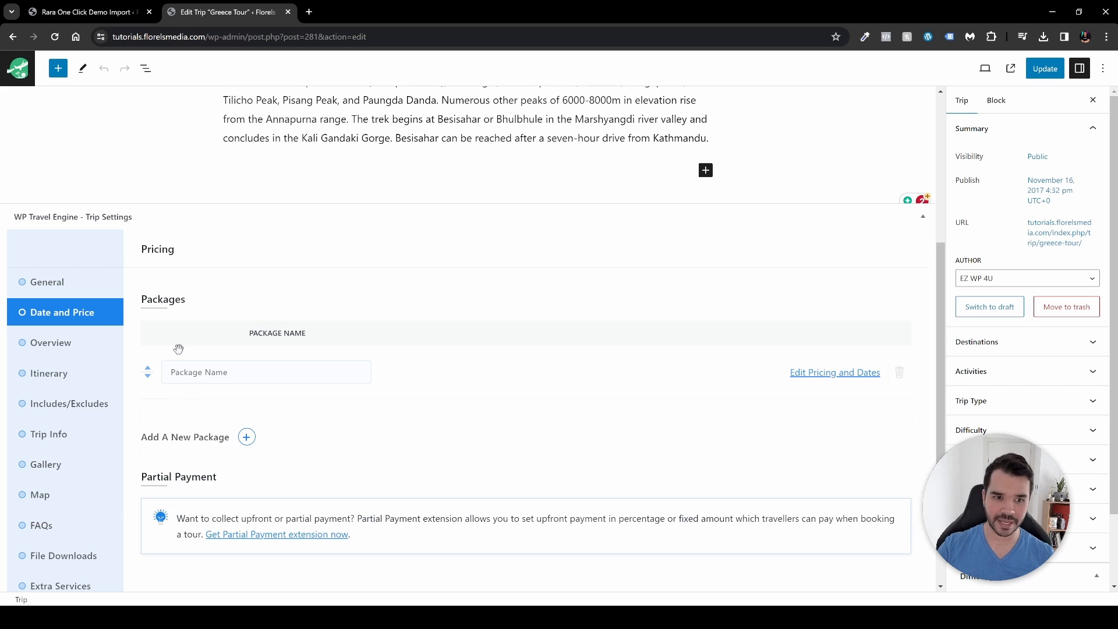
click(350, 373)
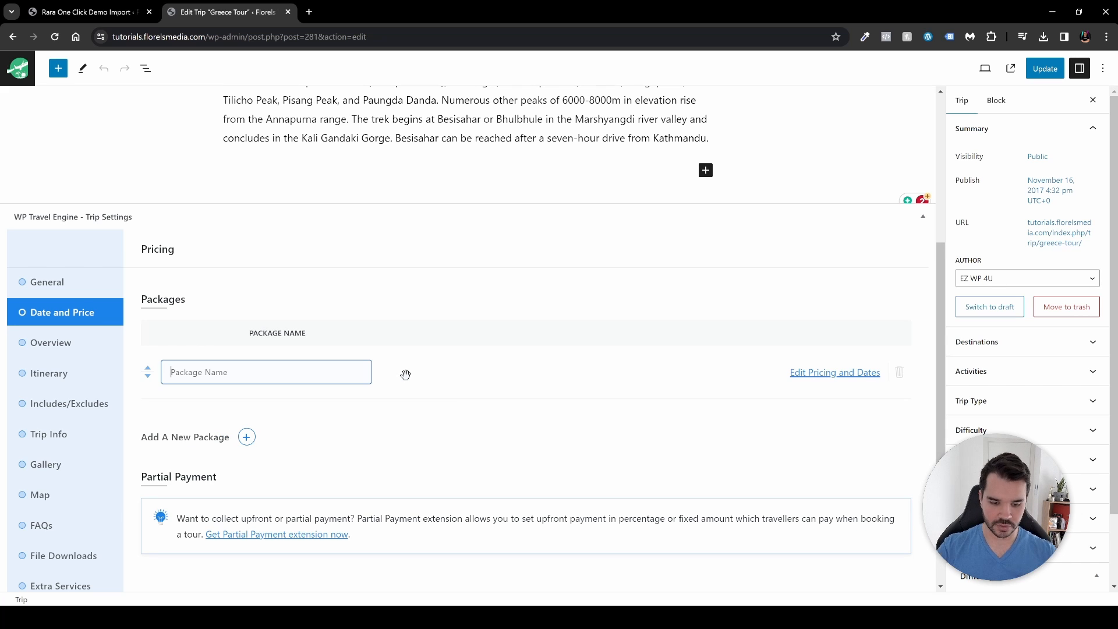
text(Adults)
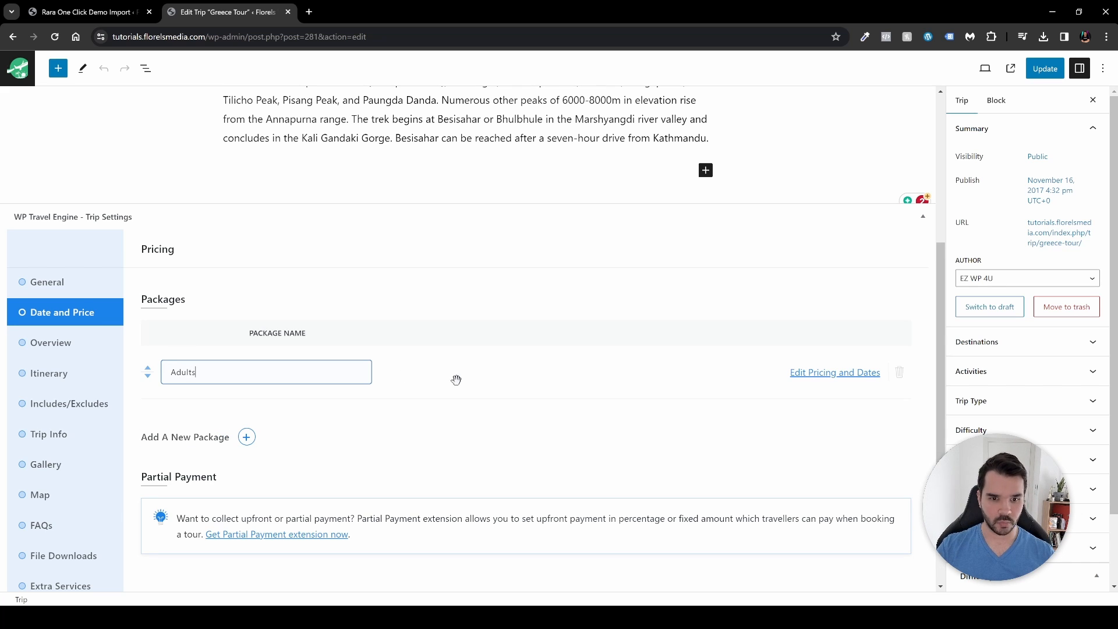
click(815, 379)
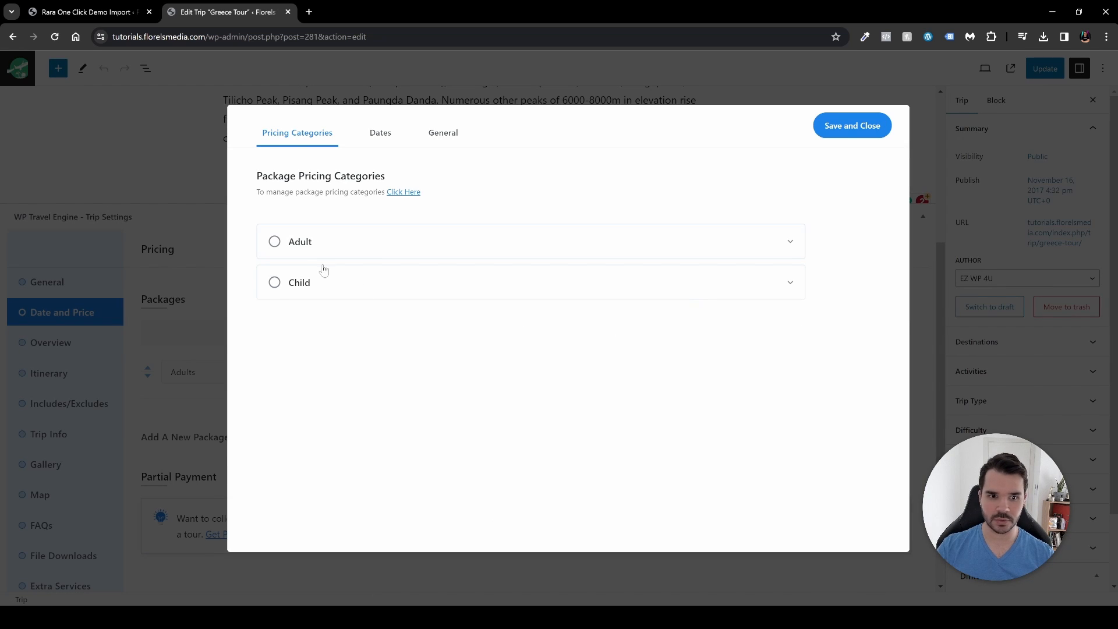
- Set the Adult pricing category to $150 with the Per Person pricing type, and review its sale, pax and group discount options
click(364, 249)
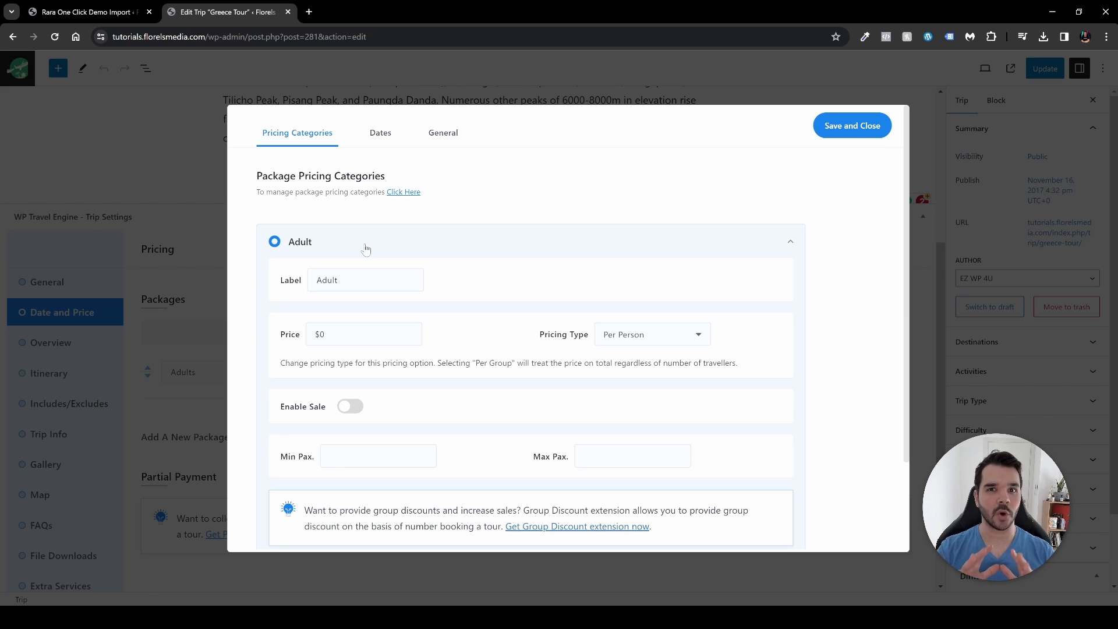
click(316, 335)
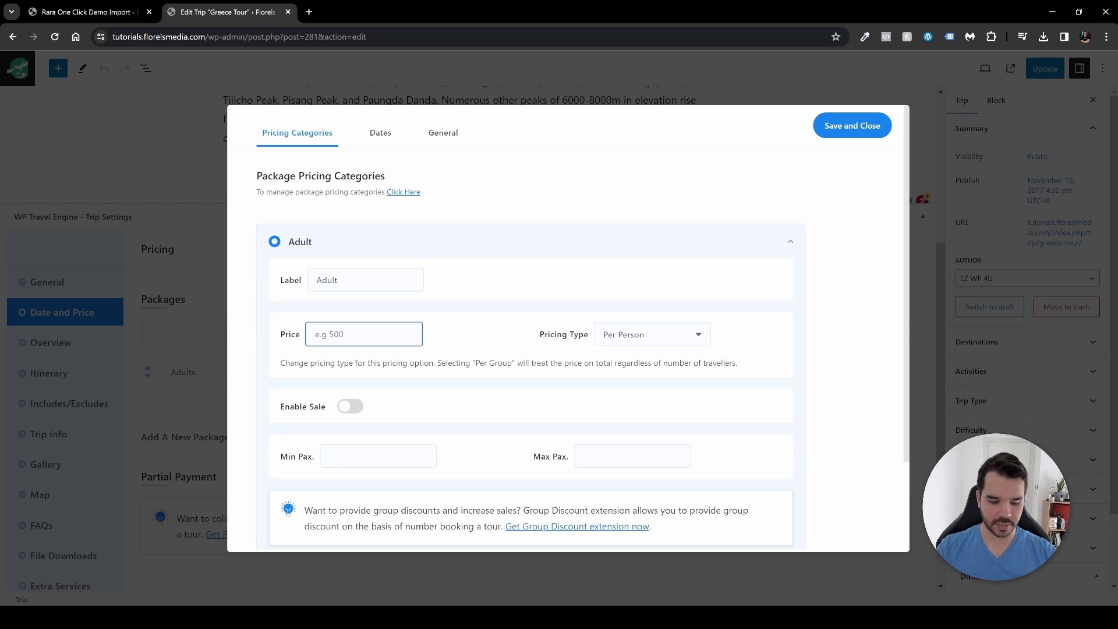
text(150)
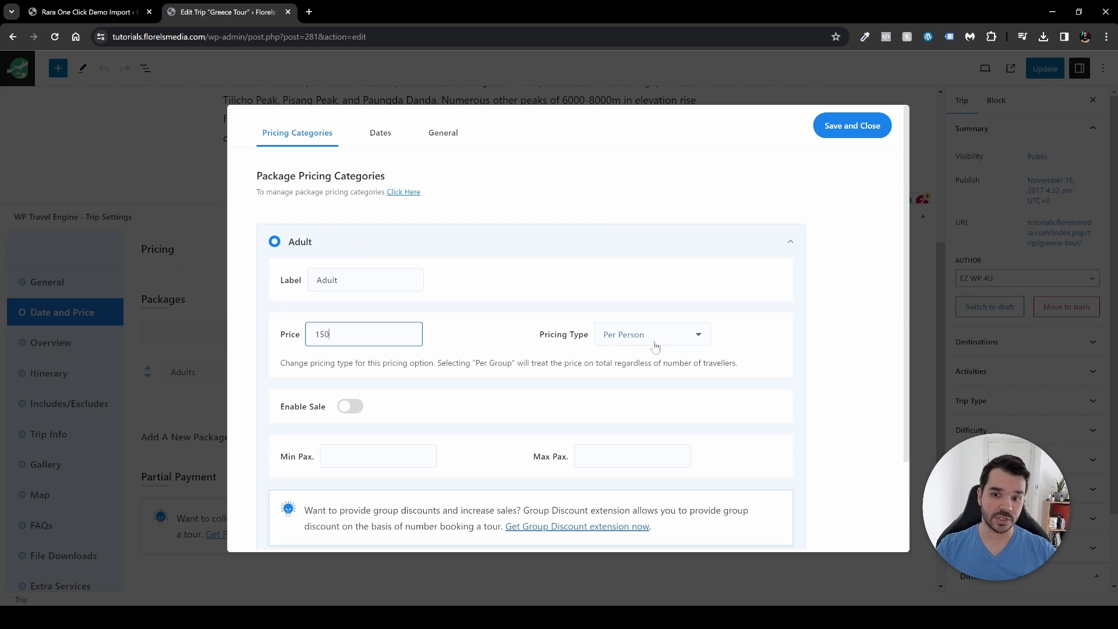
click(655, 347)
click(393, 423)
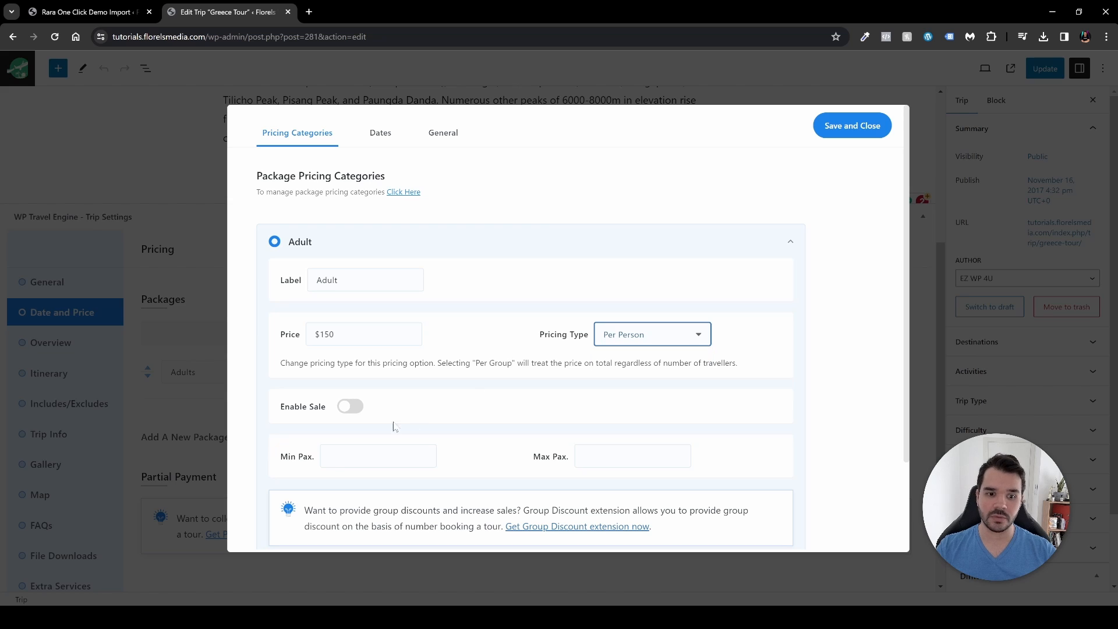
scroll(353, 412, down, 1)
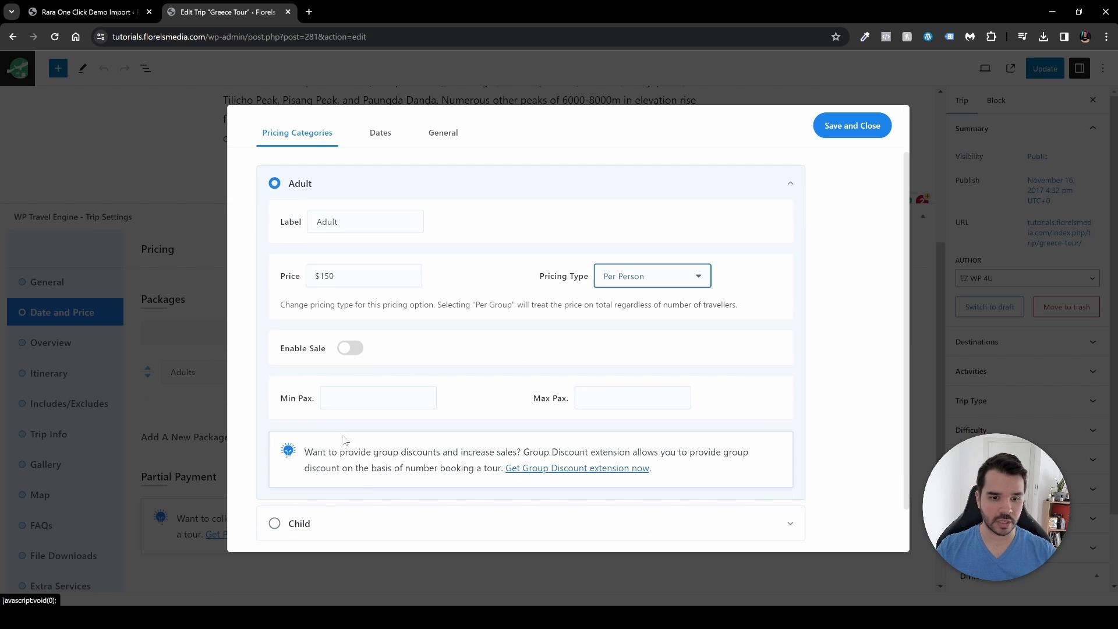
scroll(400, 414, down, 1)
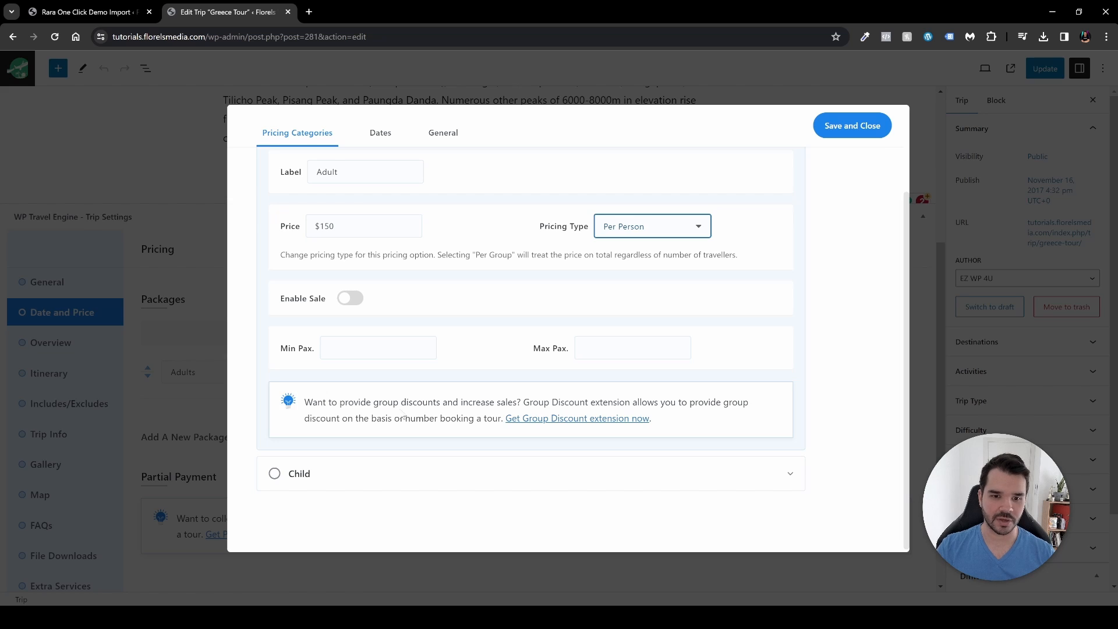
scroll(404, 417, up, 2)
click(431, 247)
- Check the Adults package's fixed departure dates and general options, and save and close the package
click(382, 134)
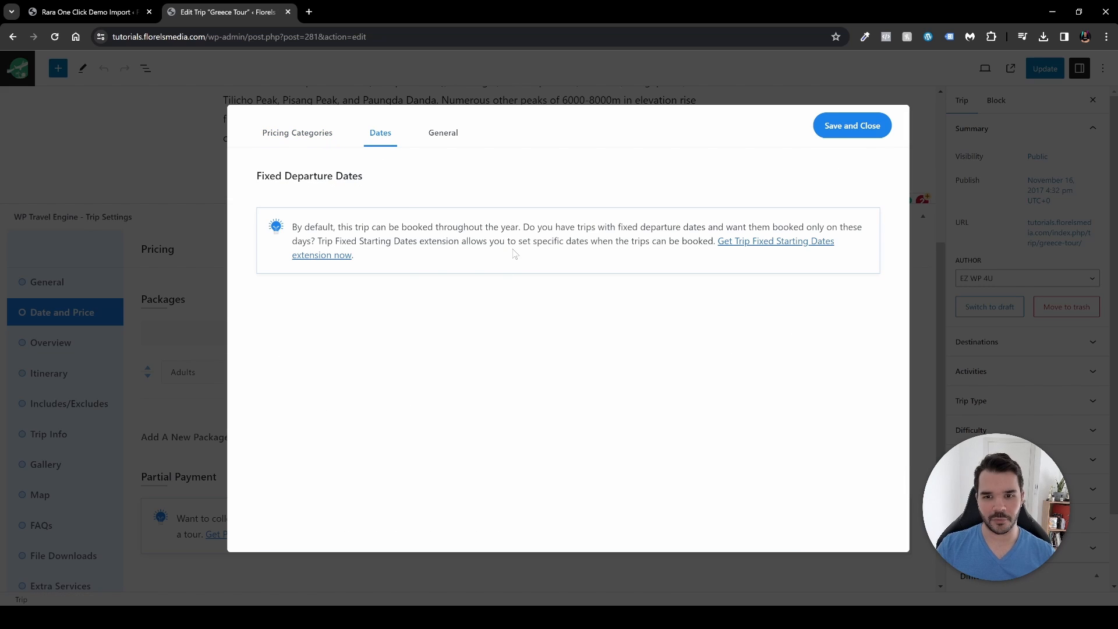
click(455, 138)
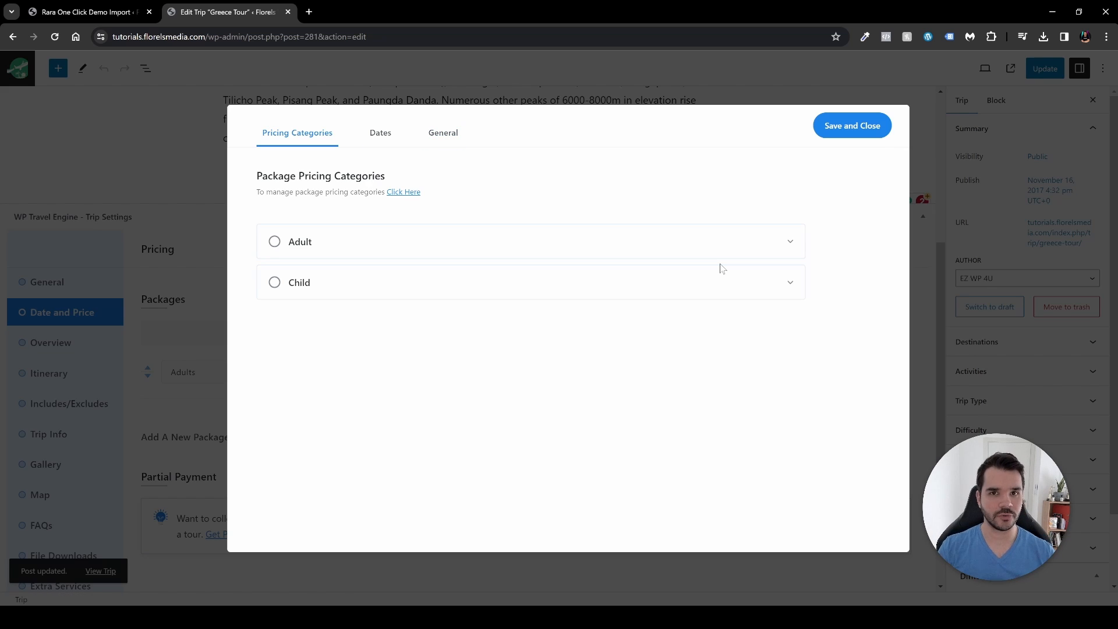
click(847, 134)
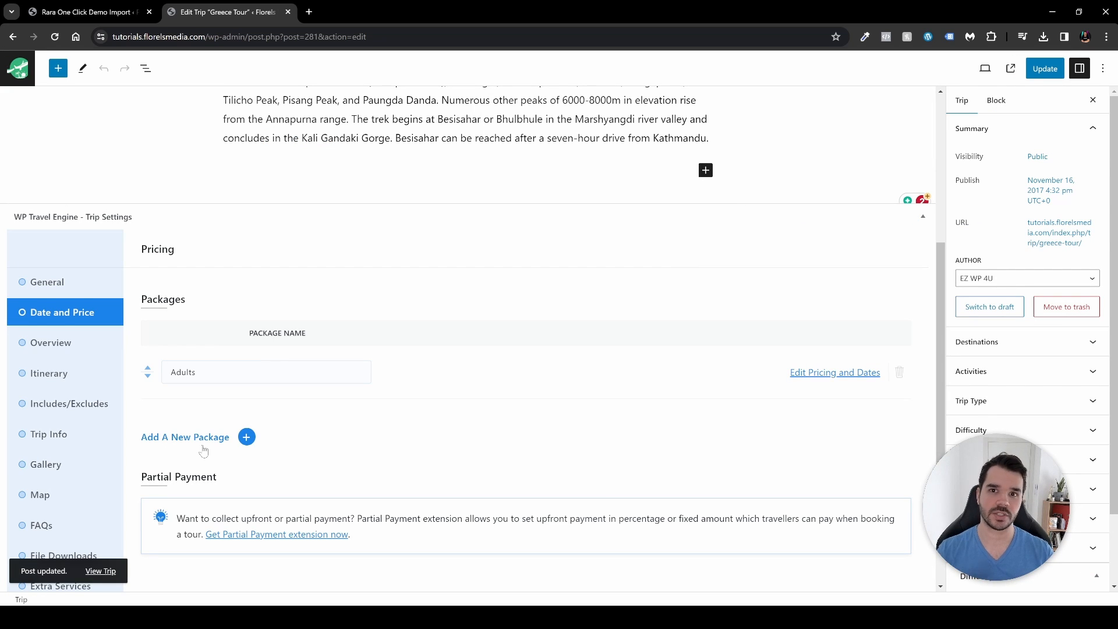
- Continue to the trip's Overview settings and examine the section title and the trip description text
scroll(205, 451, down, 2)
click(892, 552)
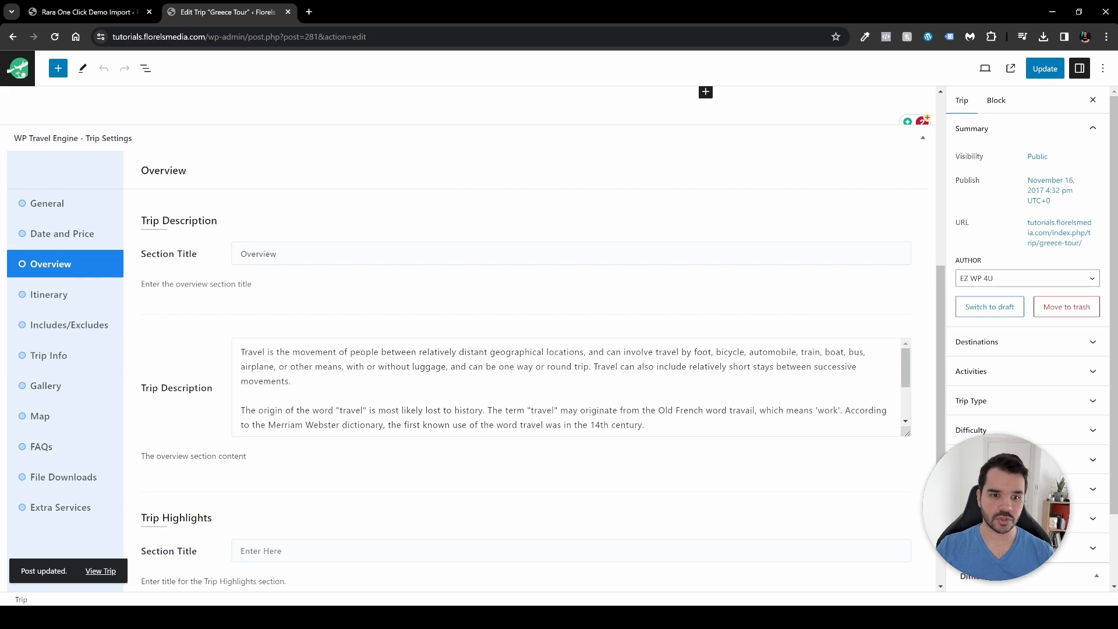
drag(259, 254, 219, 267)
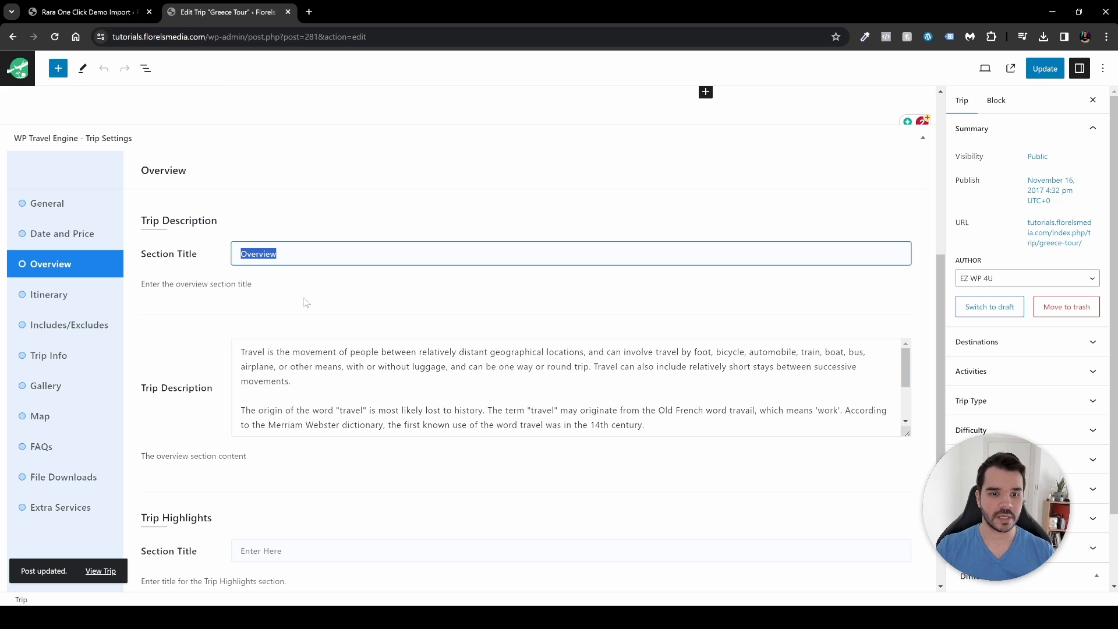
drag(647, 425, 238, 350)
scroll(478, 411, down, 2)
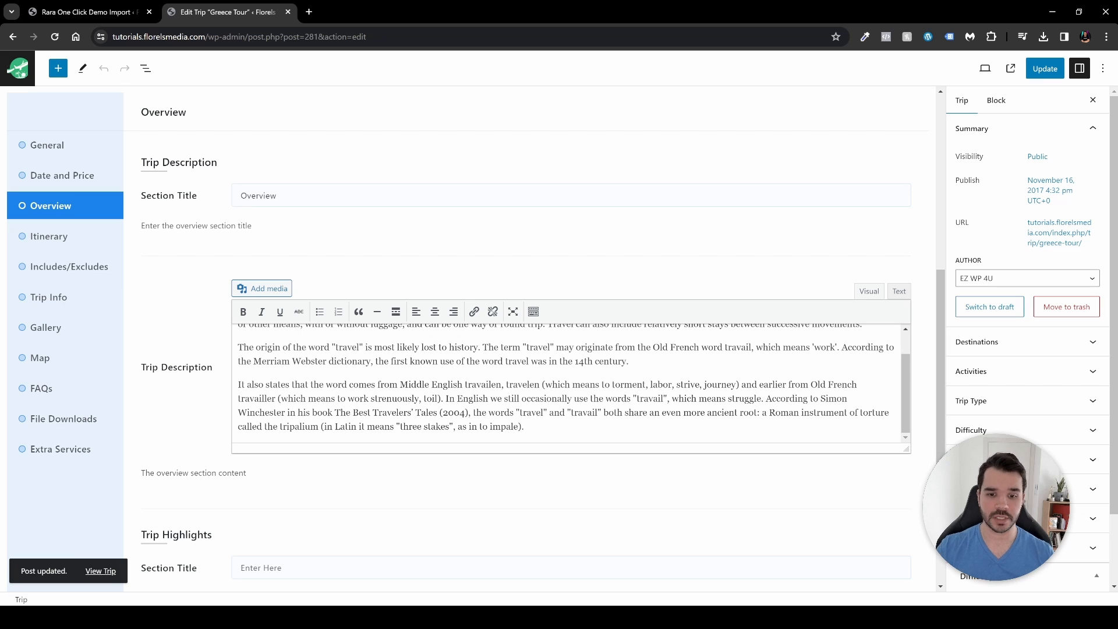
drag(525, 427, 238, 333)
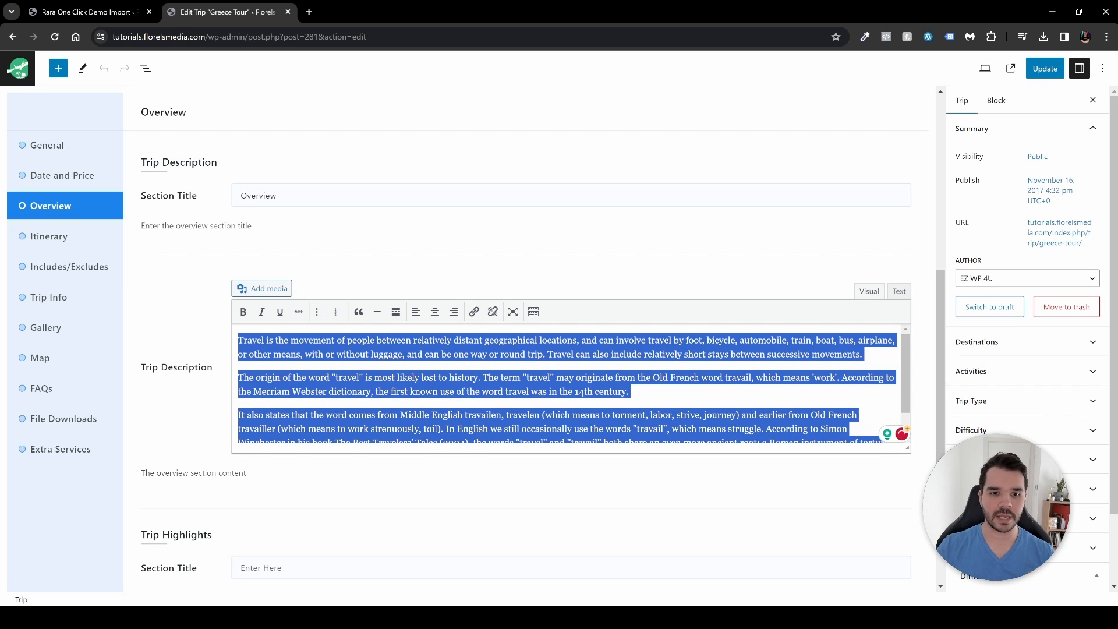
- Show the trip description editor's additional formatting options and compare its Text and Visual modes
click(533, 313)
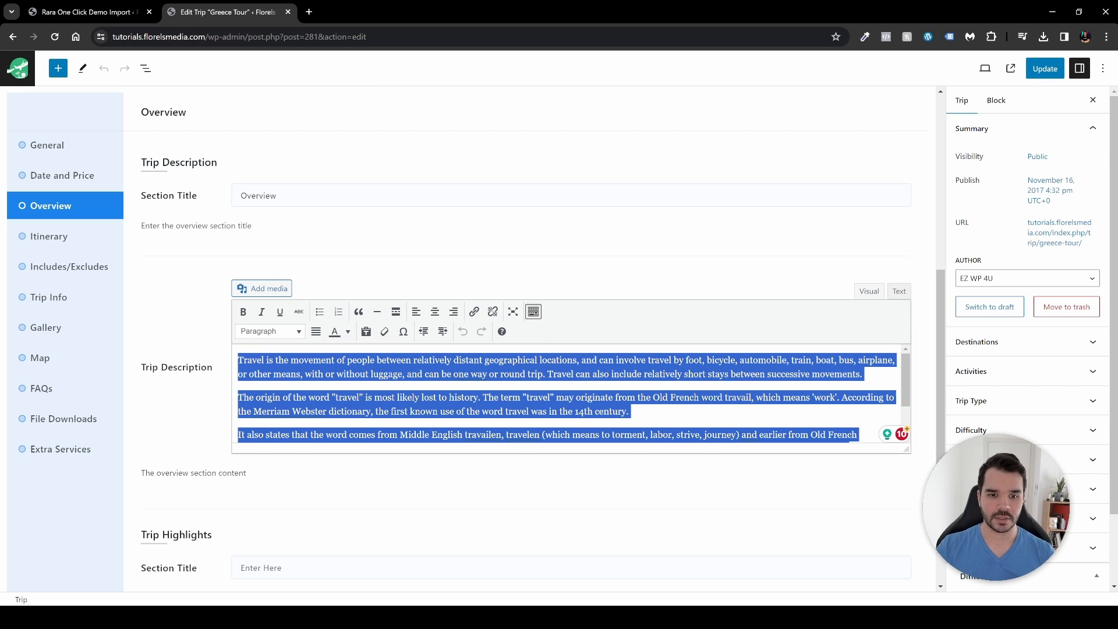
click(897, 293)
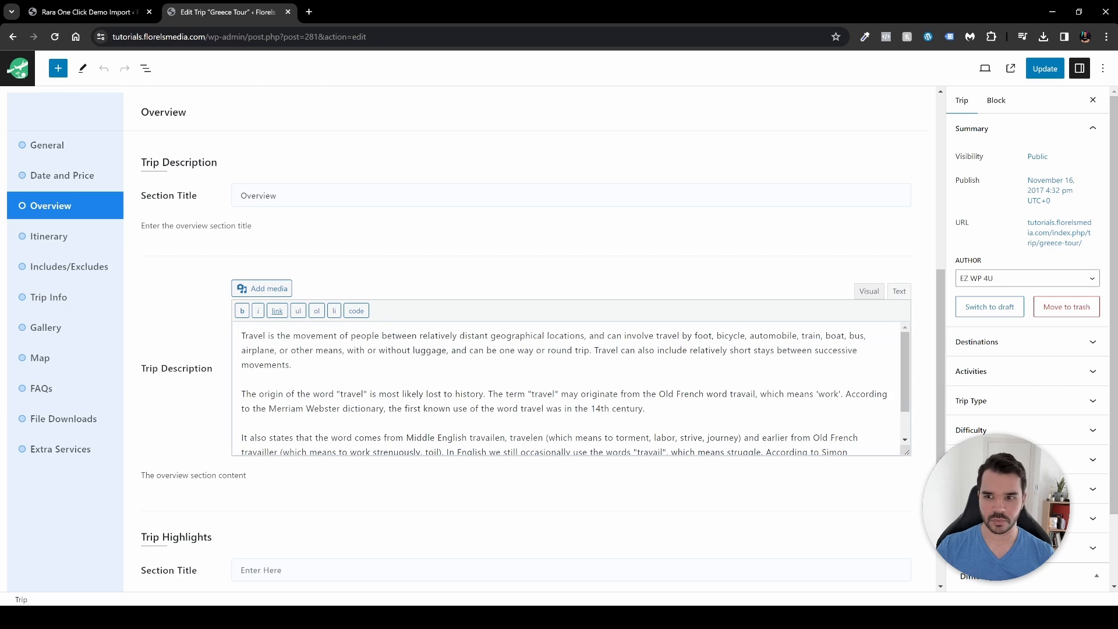
scroll(543, 297, up, 3)
scroll(542, 297, down, 6)
scroll(543, 297, up, 4)
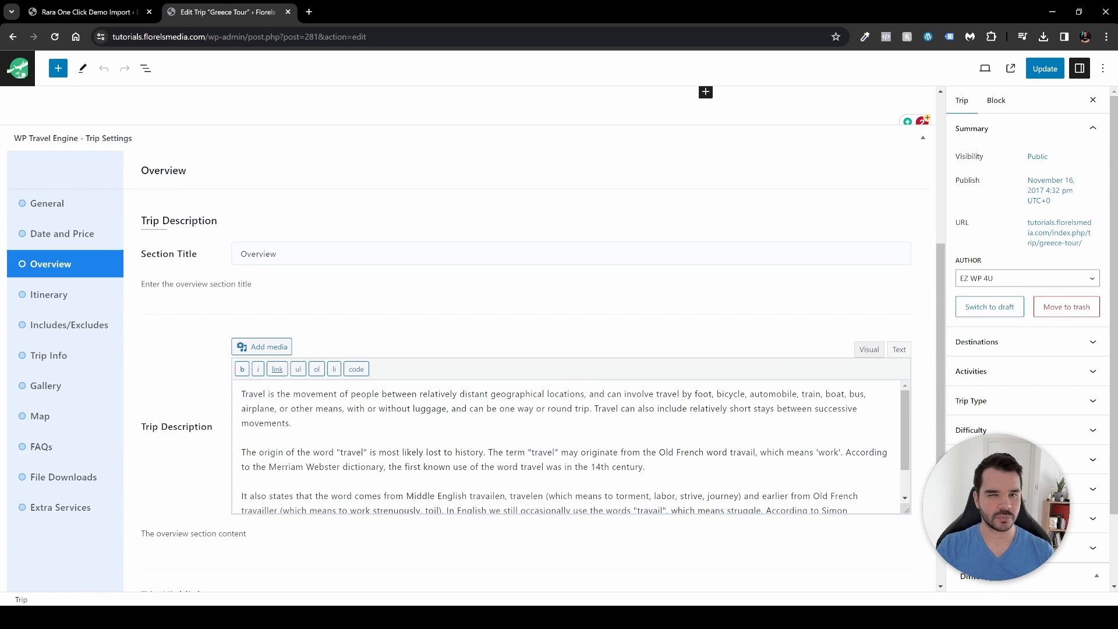
click(867, 352)
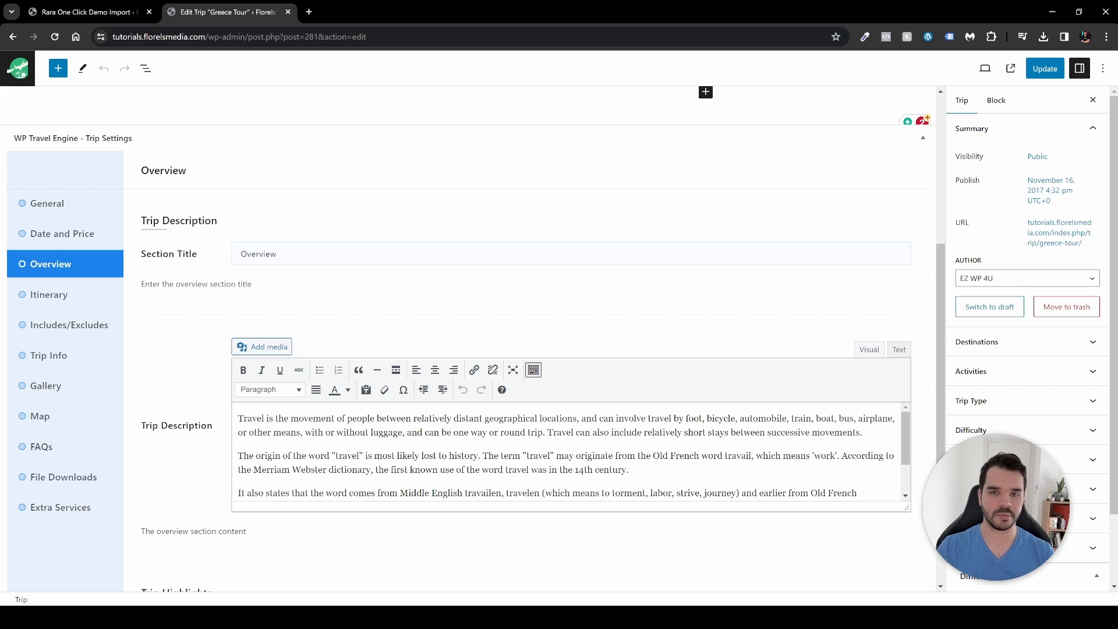
- Add an empty trip highlight entry to the Trip Highlights section of the overview
scroll(524, 349, down, 5)
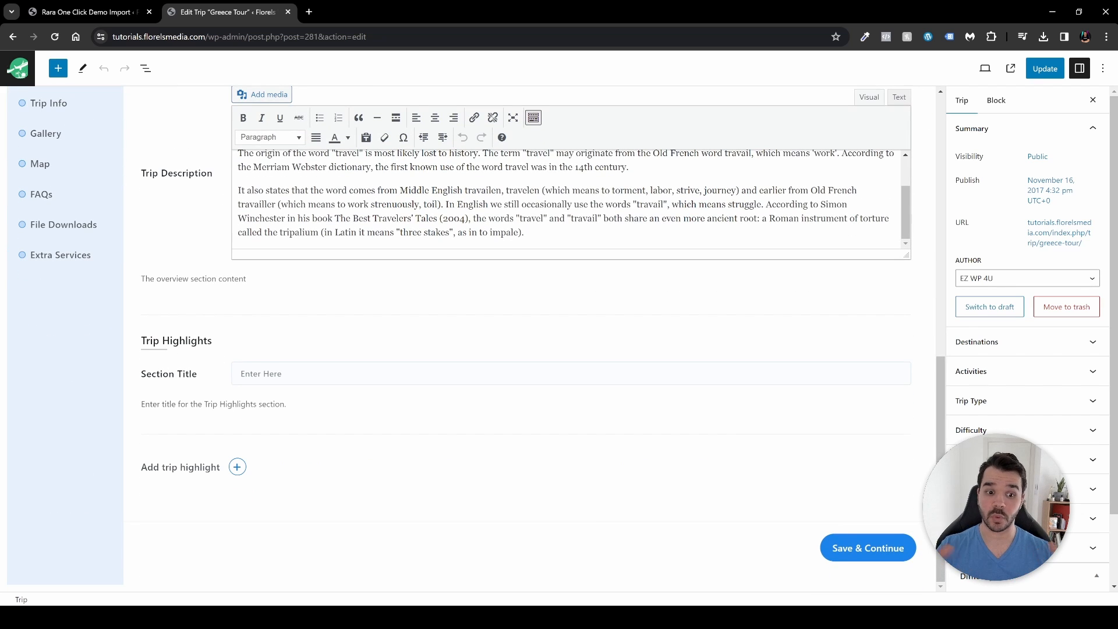
click(201, 468)
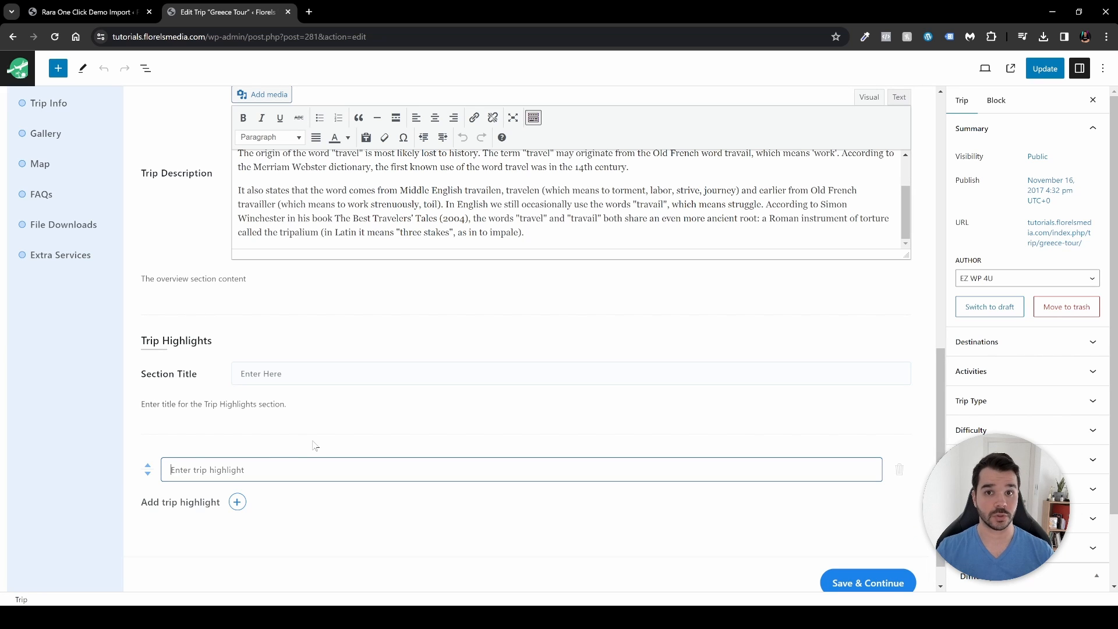
scroll(583, 454, down, 1)
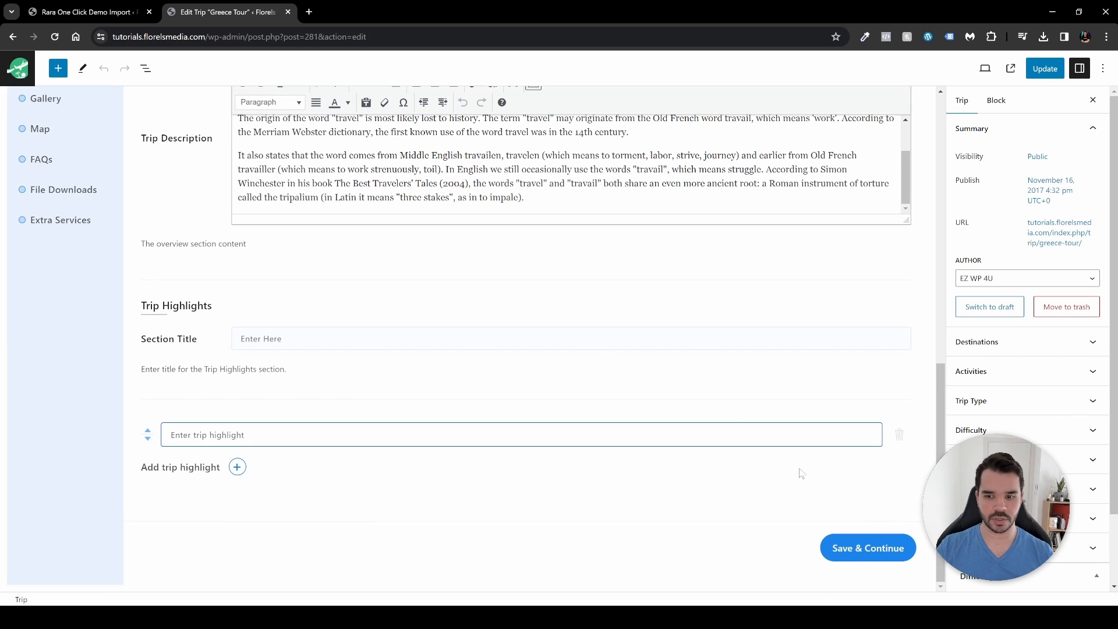
- Delete the empty trip highlight entry, and save the Overview settings to continue to the Itinerary
click(852, 549)
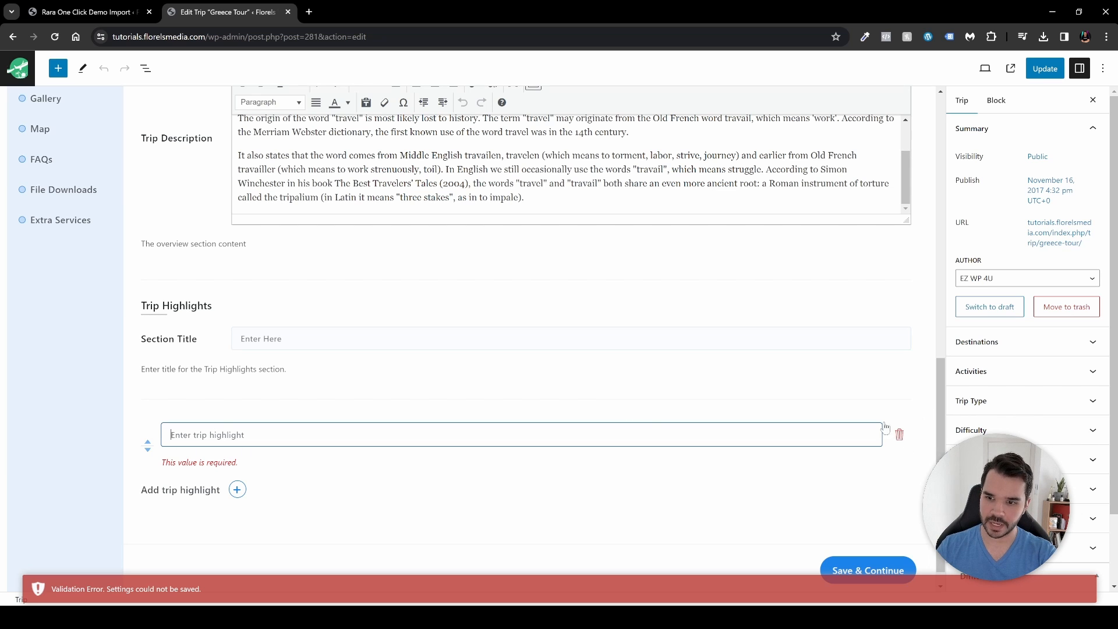
click(901, 436)
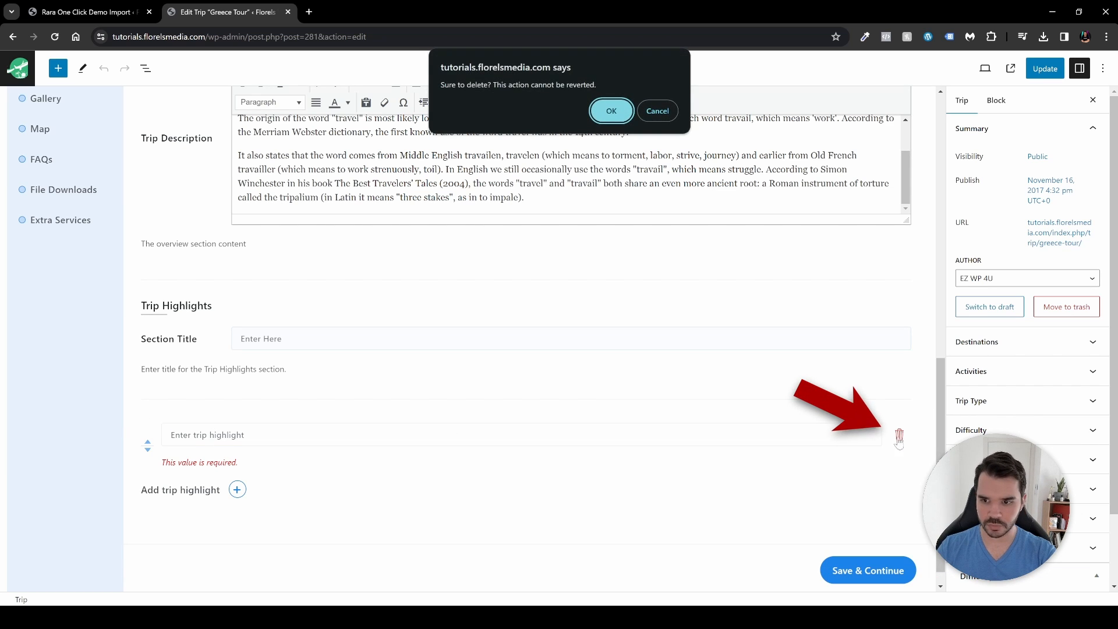
click(612, 110)
click(850, 544)
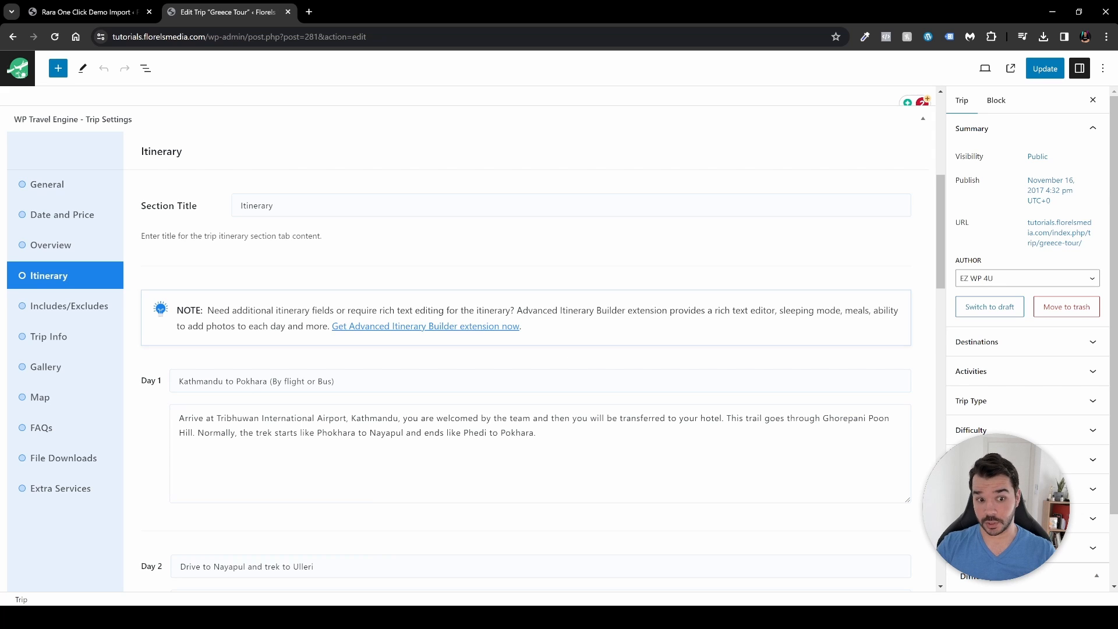
- Examine the titles and descriptions of the itinerary days from Day 1 through Day 7
scroll(542, 375, down, 1)
drag(542, 377, 178, 359)
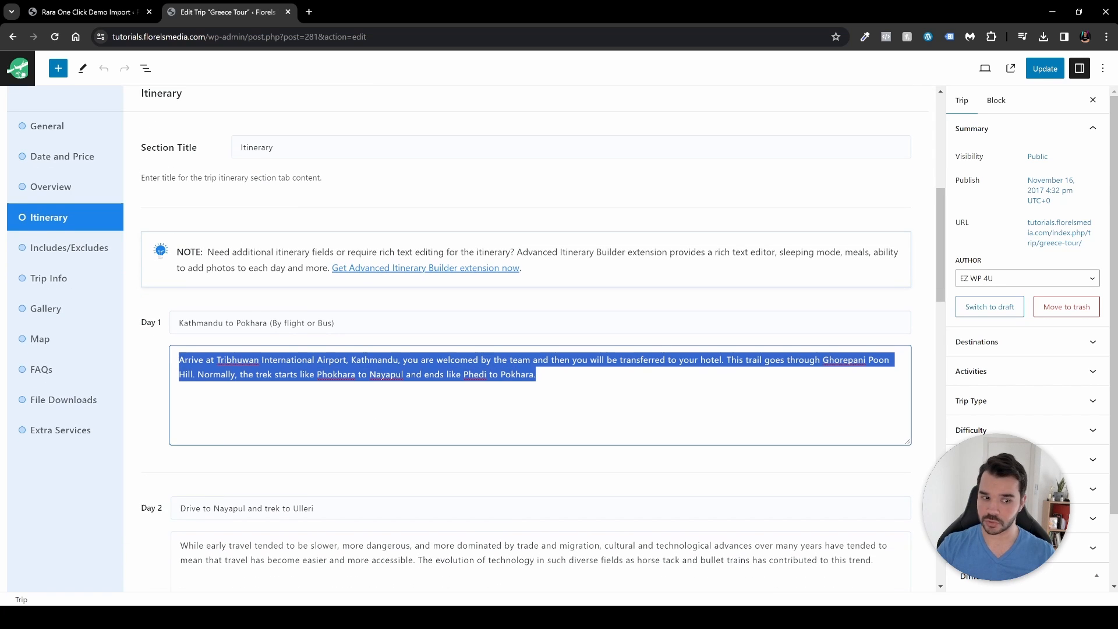
scroll(162, 349, down, 3)
drag(316, 334, 173, 341)
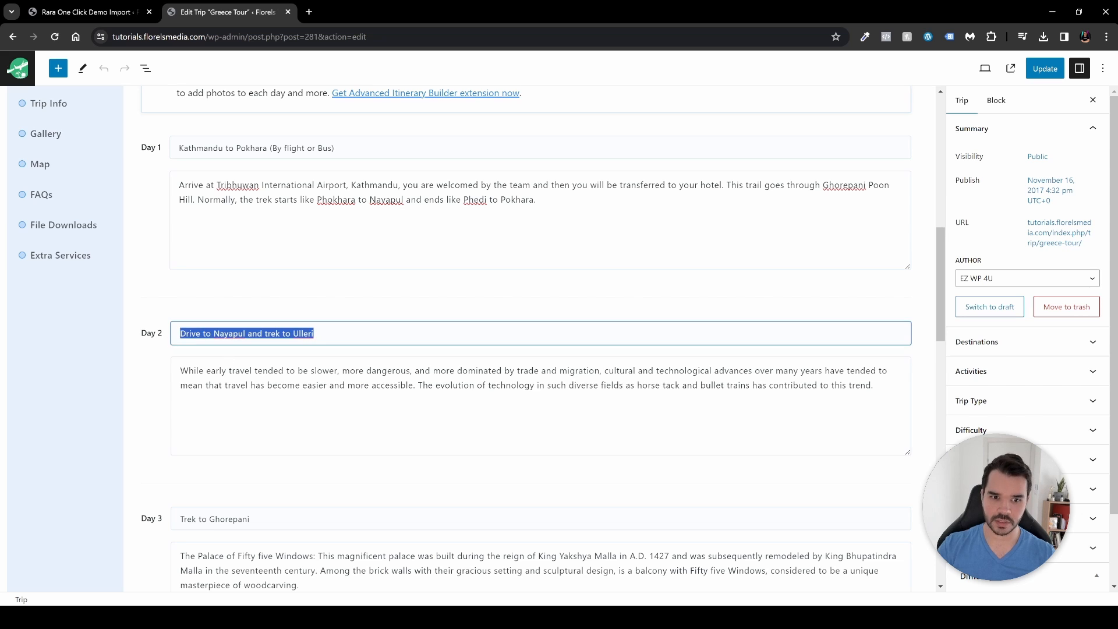
drag(648, 385, 255, 385)
scroll(289, 425, down, 3)
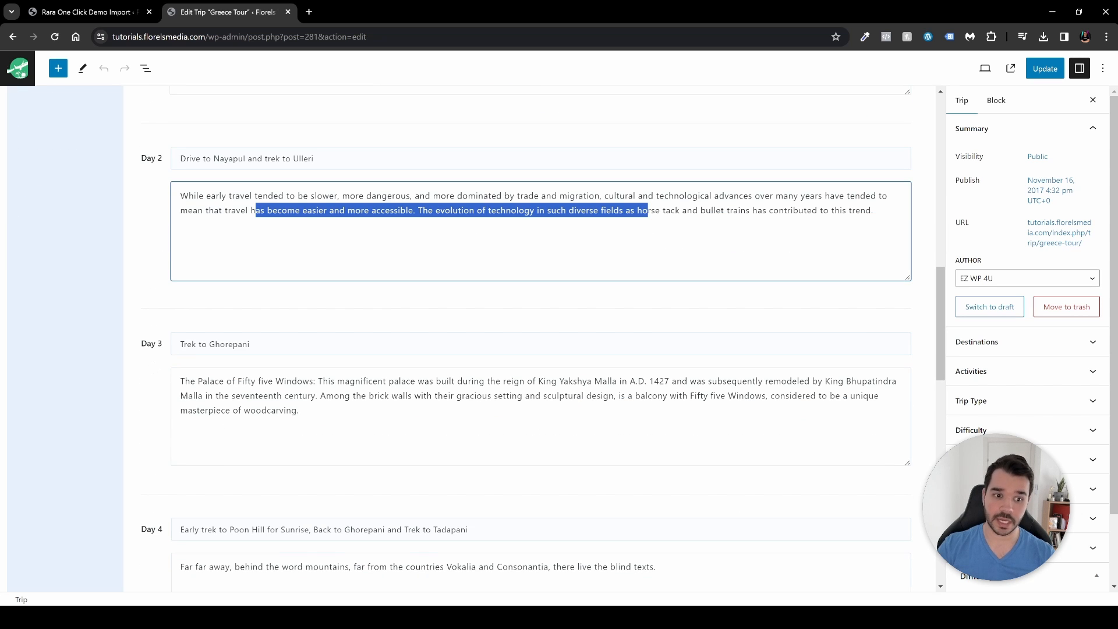
scroll(303, 373, down, 8)
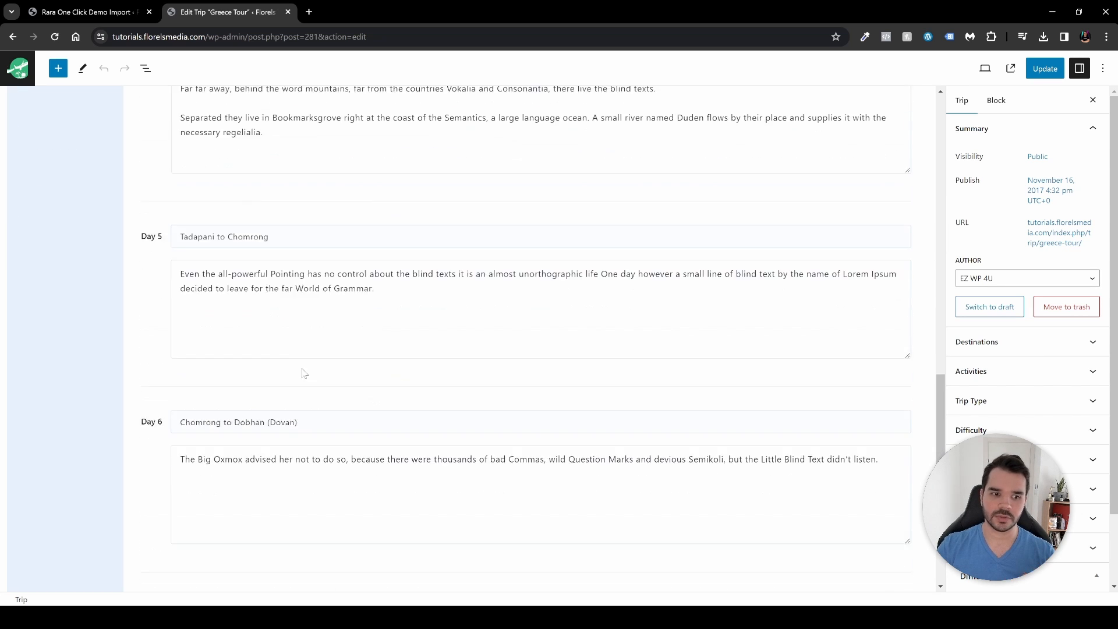
scroll(302, 374, down, 7)
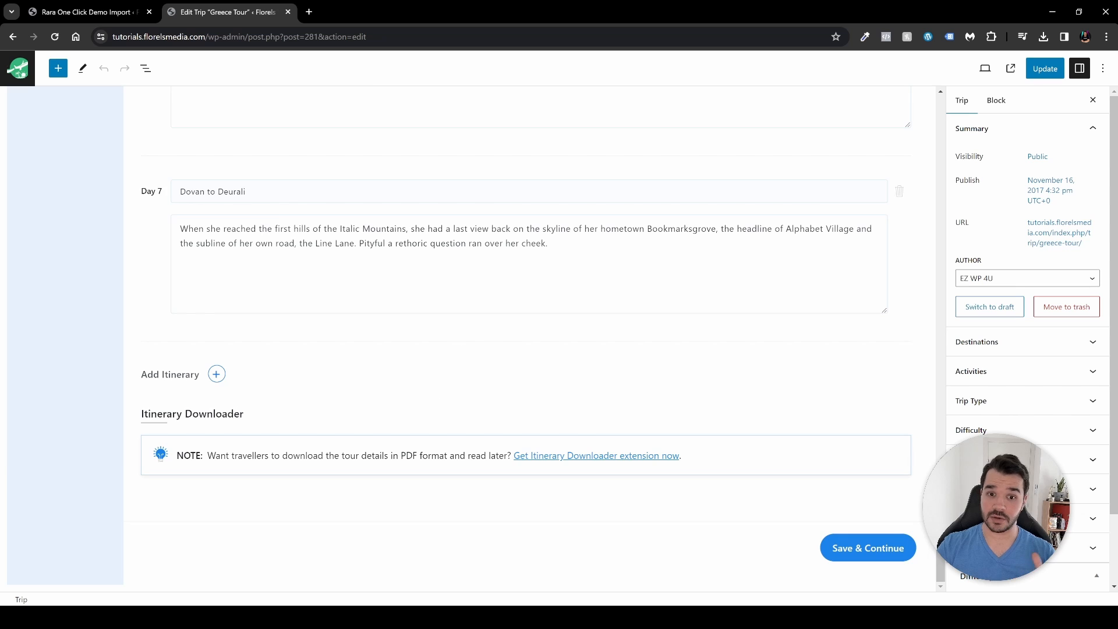
scroll(524, 338, up, 2)
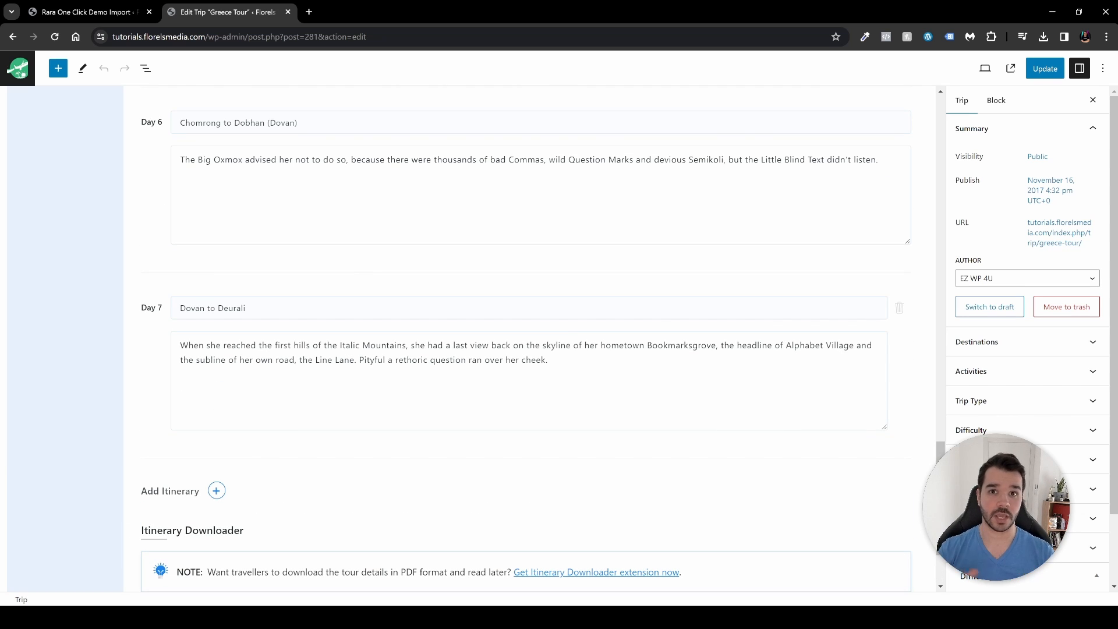
scroll(524, 338, up, 16)
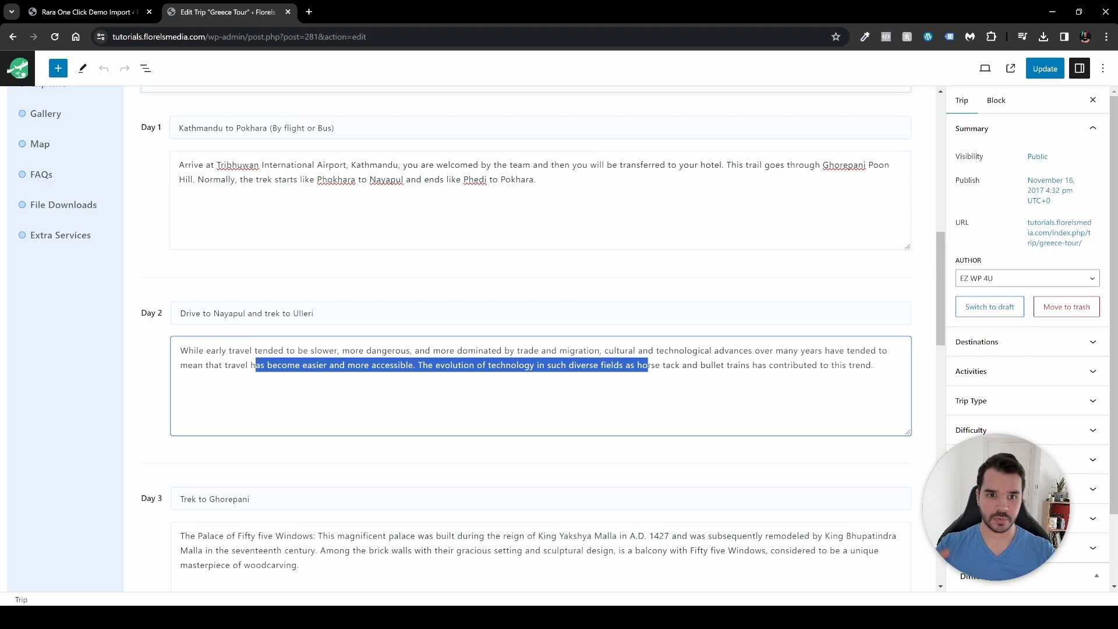
scroll(732, 457, down, 18)
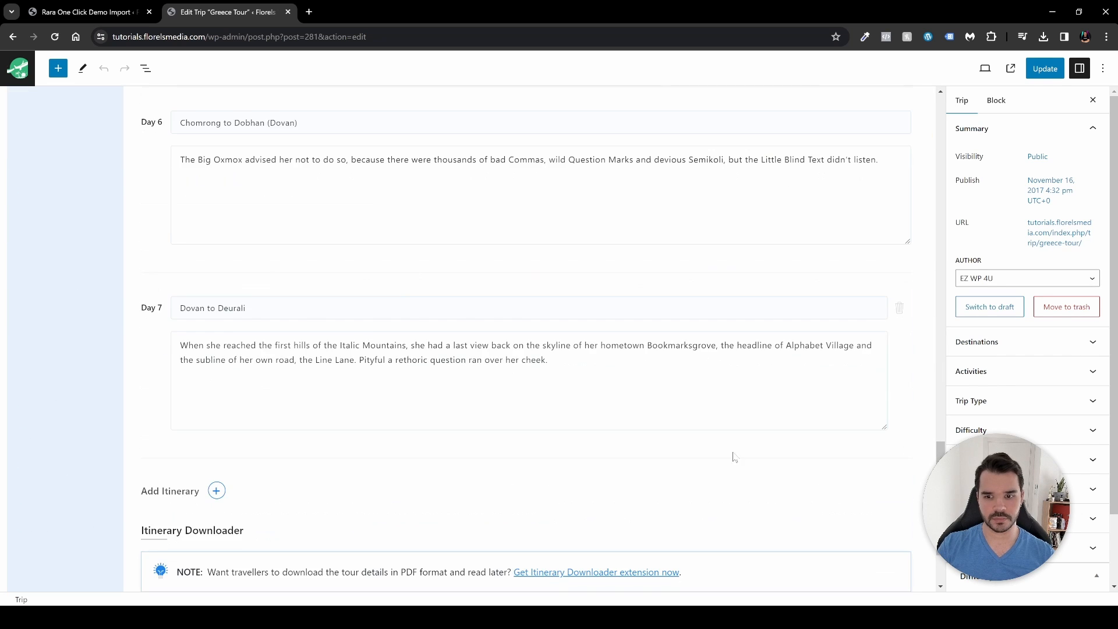
- Save the itinerary, continue to Includes/Excludes, and examine the cost titles and the lists of included and excluded services
click(867, 549)
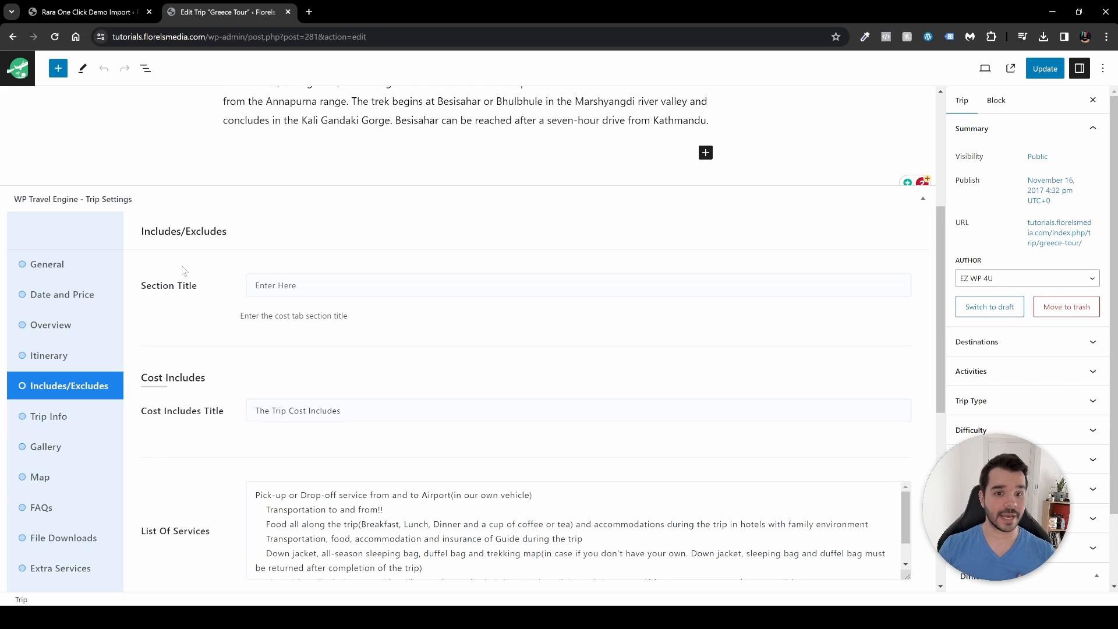
scroll(183, 271, down, 2)
scroll(225, 332, up, 1)
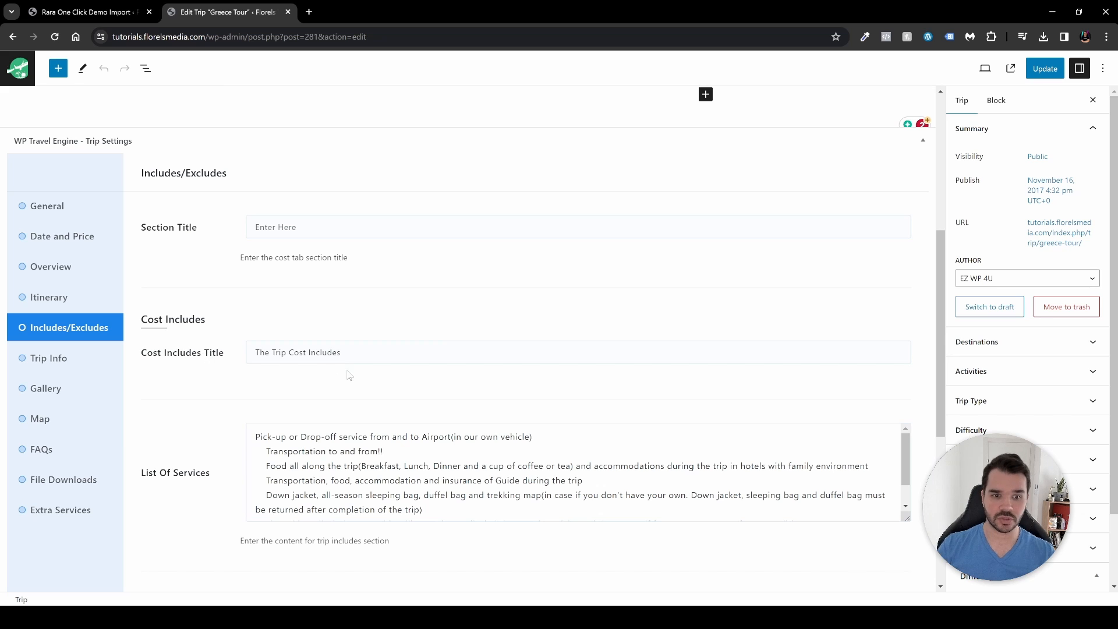
scroll(385, 396, down, 1)
scroll(476, 326, down, 1)
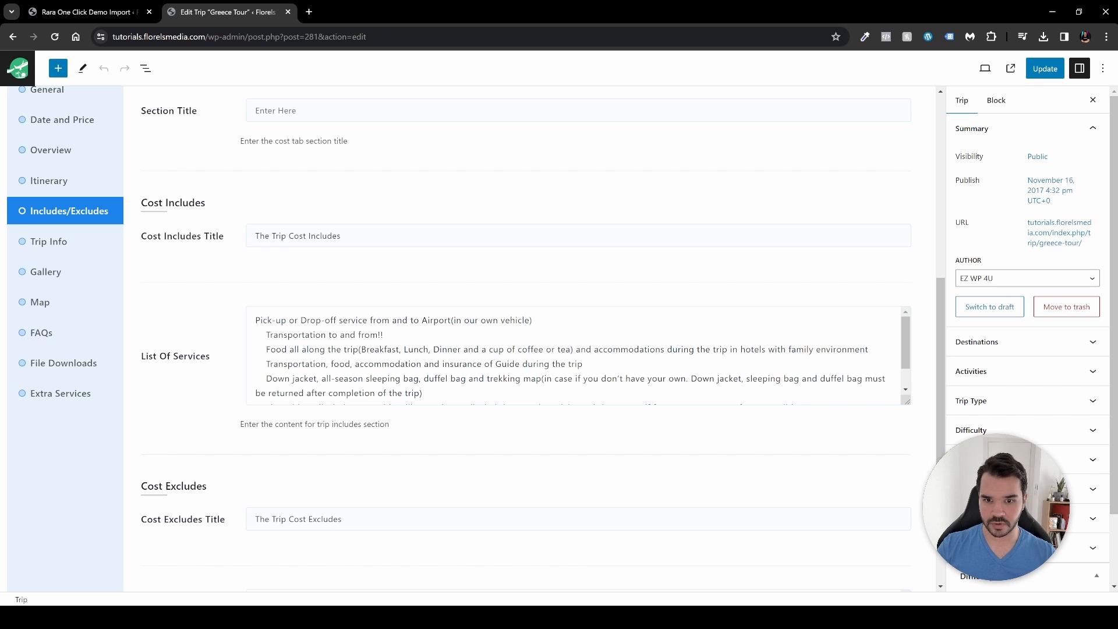
scroll(157, 312, down, 1)
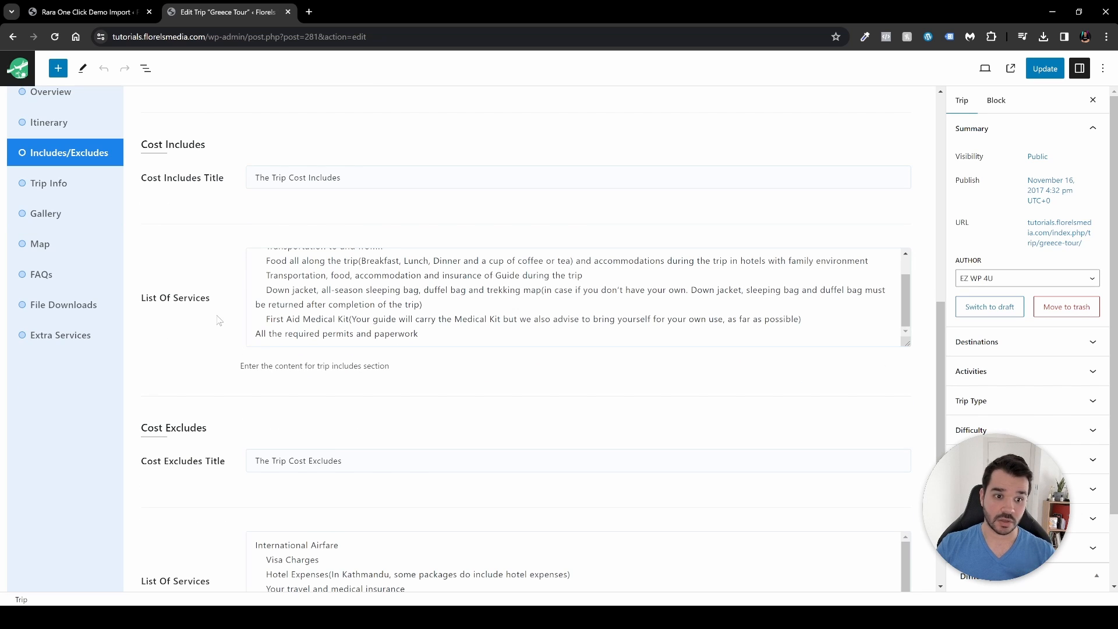
scroll(266, 382, down, 3)
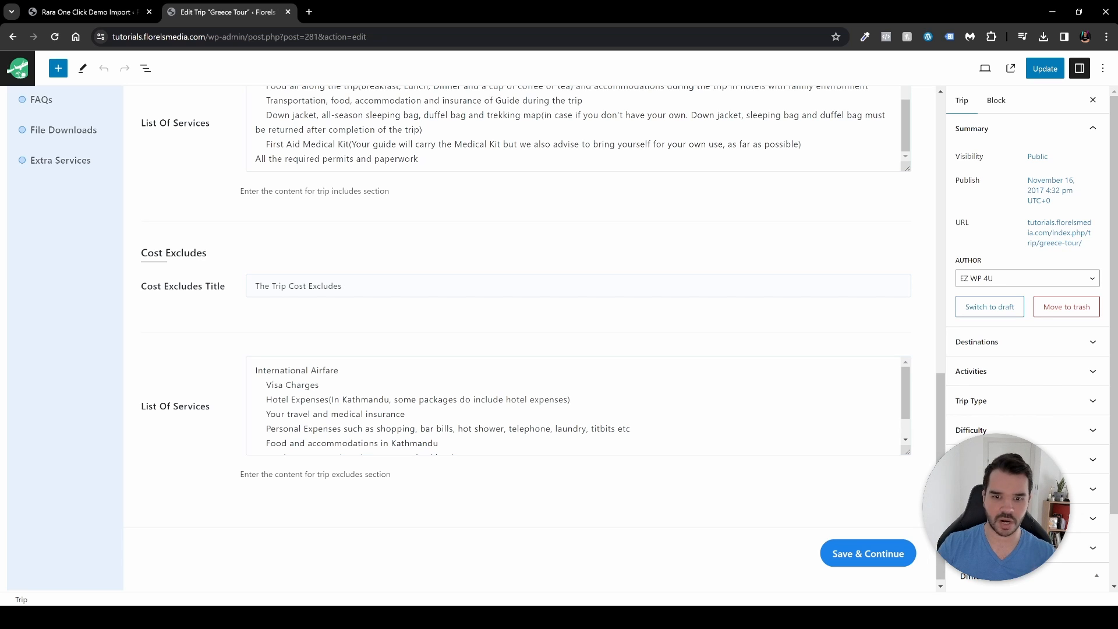
scroll(576, 402, down, 3)
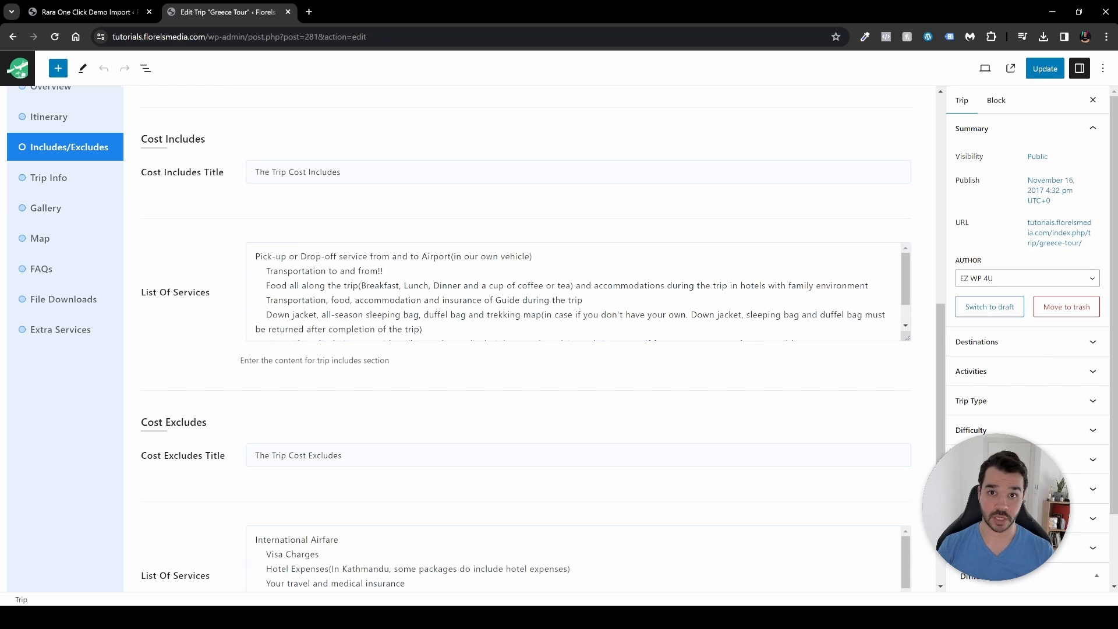
scroll(577, 337, down, 3)
- Continue to Trip Info, check the public Greece Tour page, and examine the Trip Info shortcode and PHP snippet
click(851, 547)
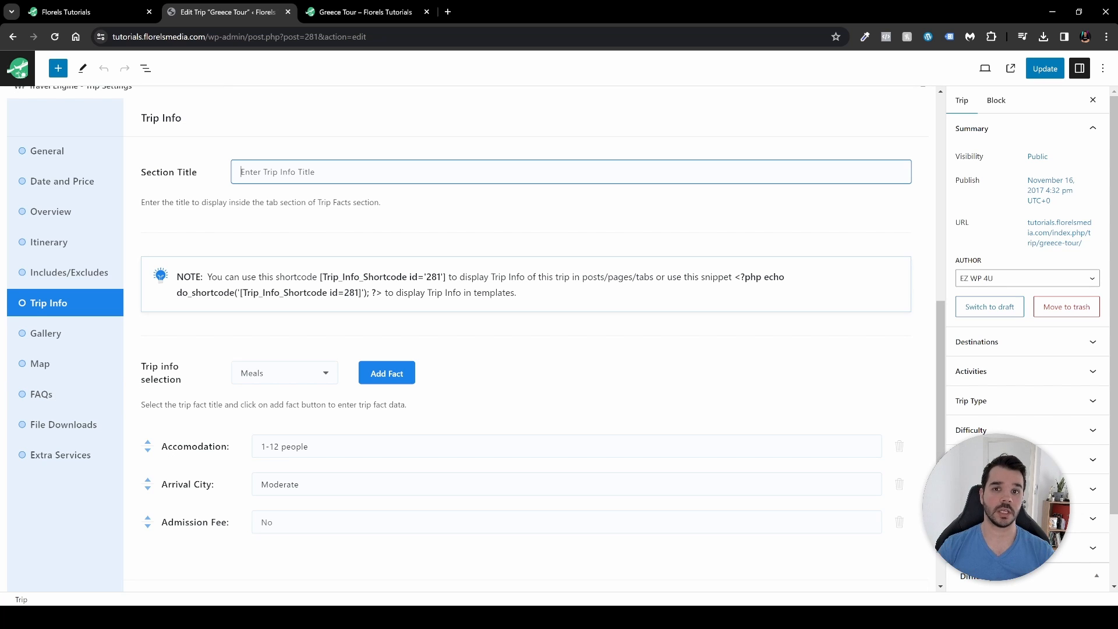
click(366, 12)
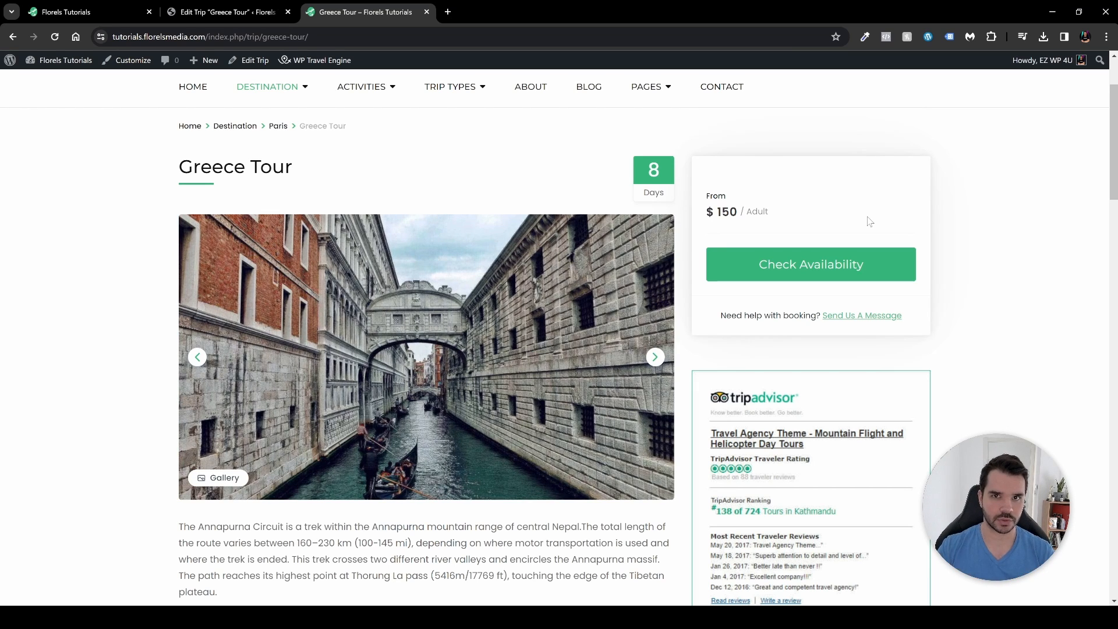
click(224, 12)
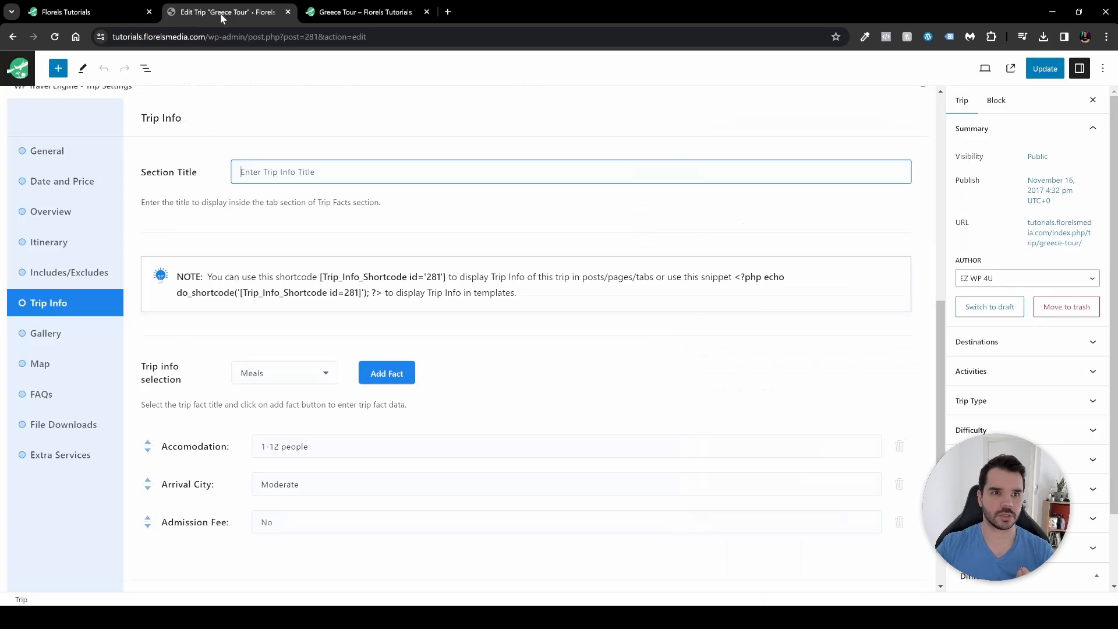
click(529, 299)
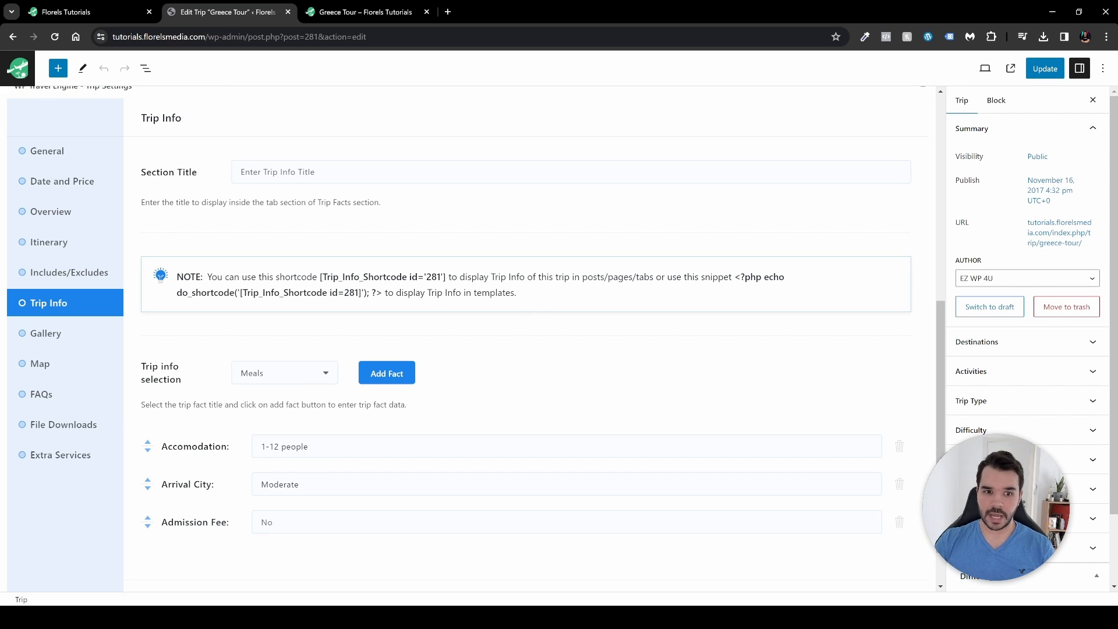
drag(320, 278, 447, 278)
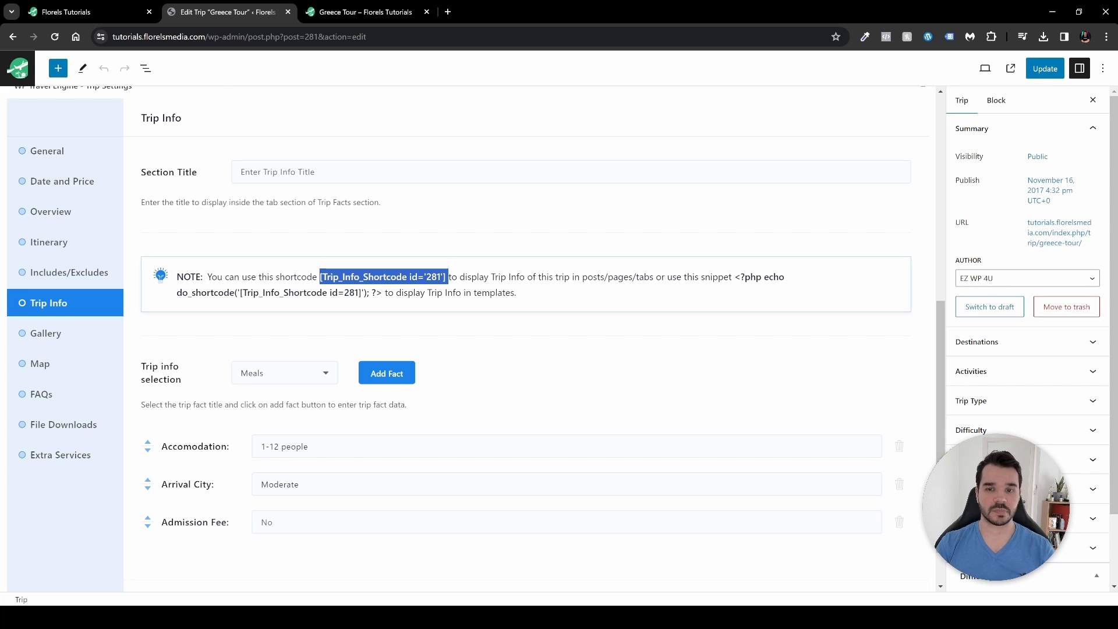
drag(735, 278, 697, 300)
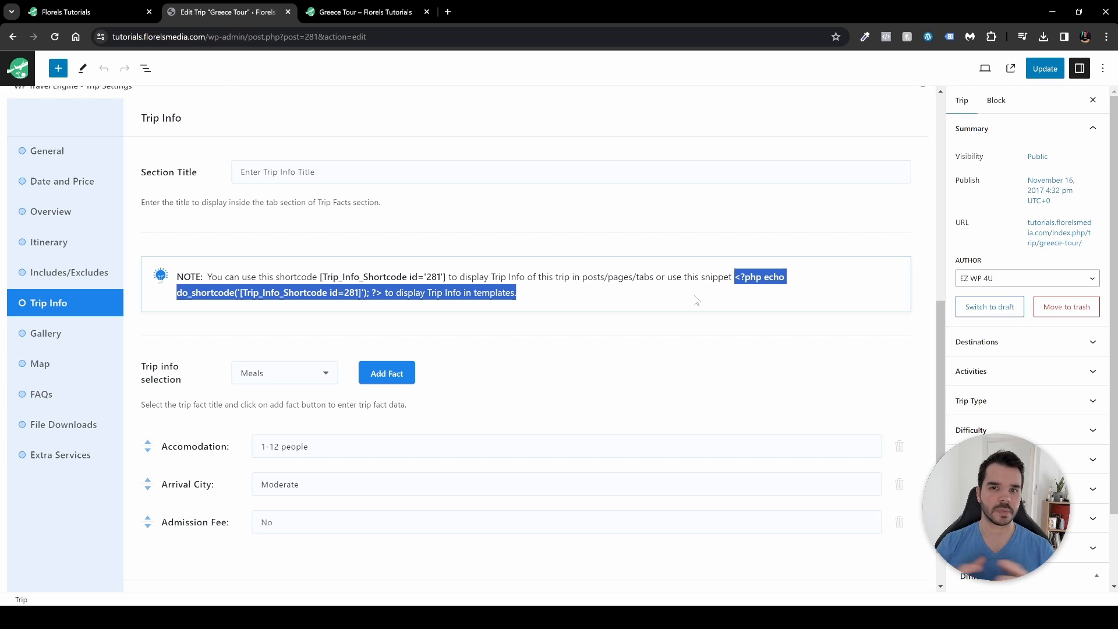
click(697, 300)
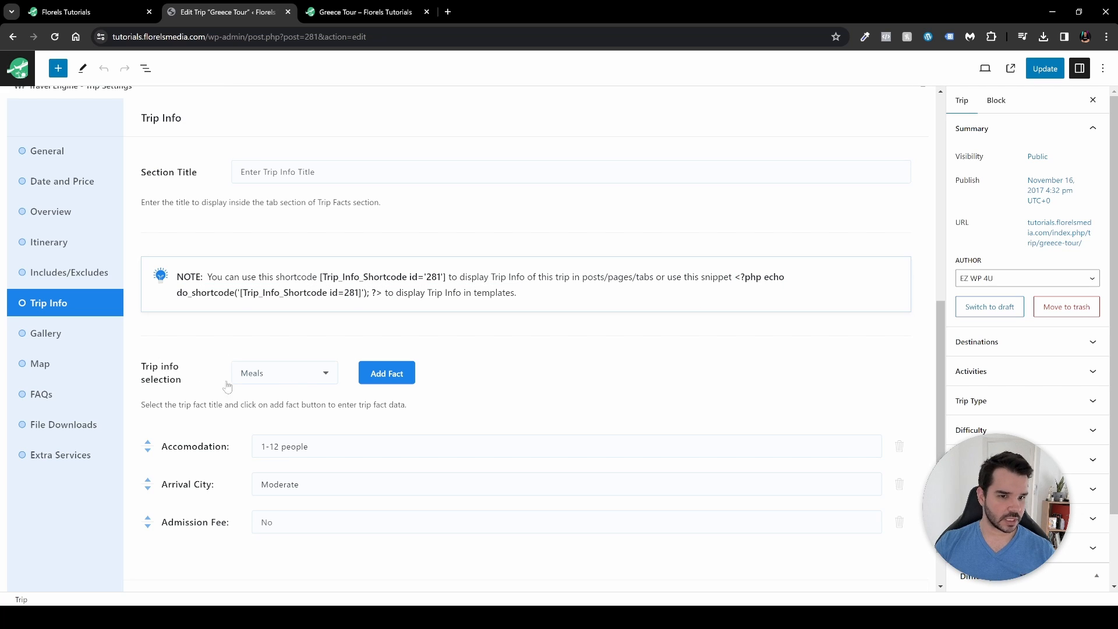
- Check the available trip fact types and add a Meals fact to the trip info
click(309, 379)
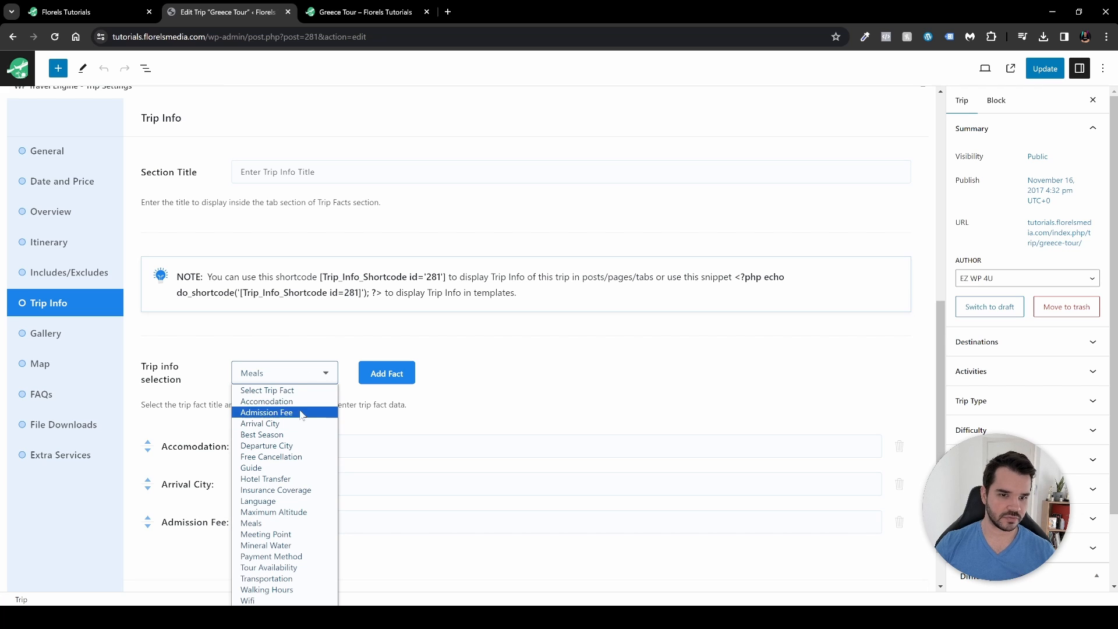
click(198, 368)
click(387, 373)
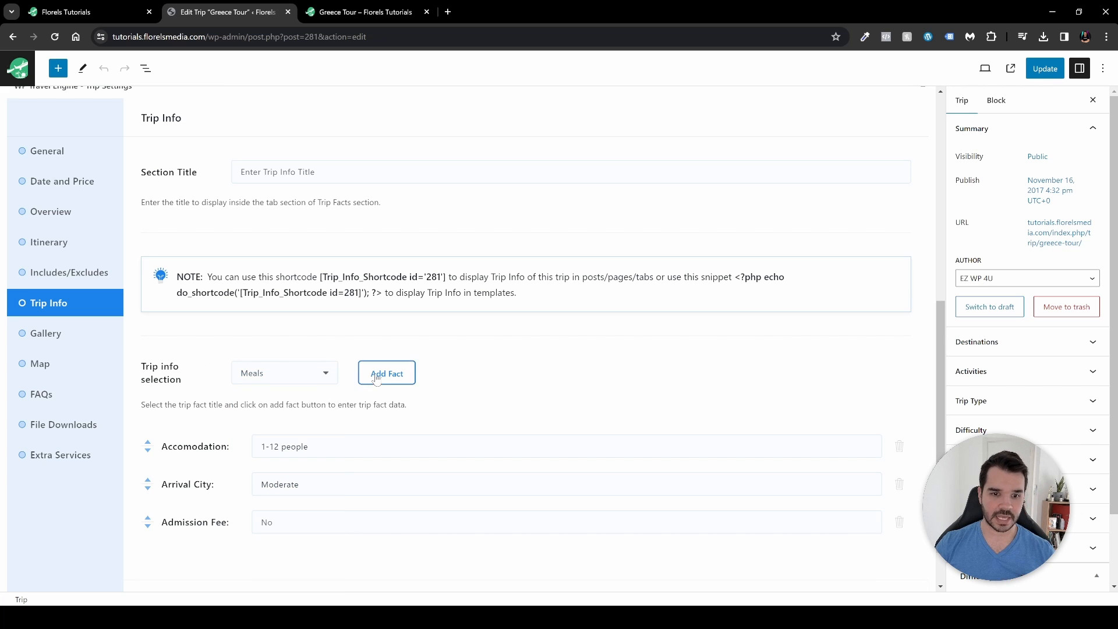
scroll(384, 379, down, 2)
click(297, 465)
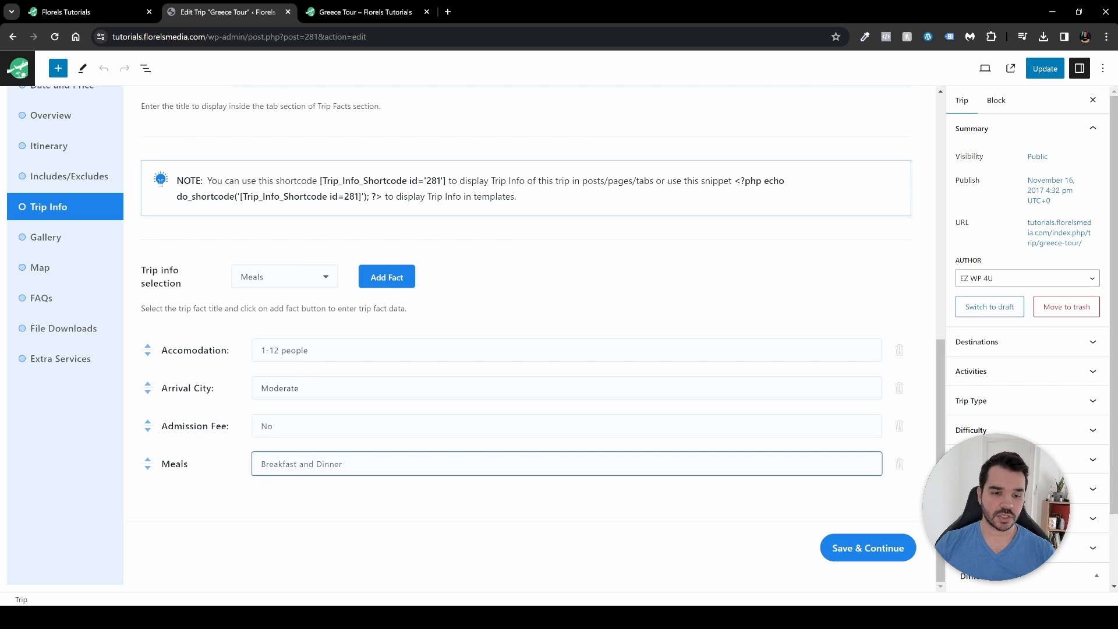
- Delete the Meals fact, and save the Trip Info settings to continue to the Gallery
click(899, 464)
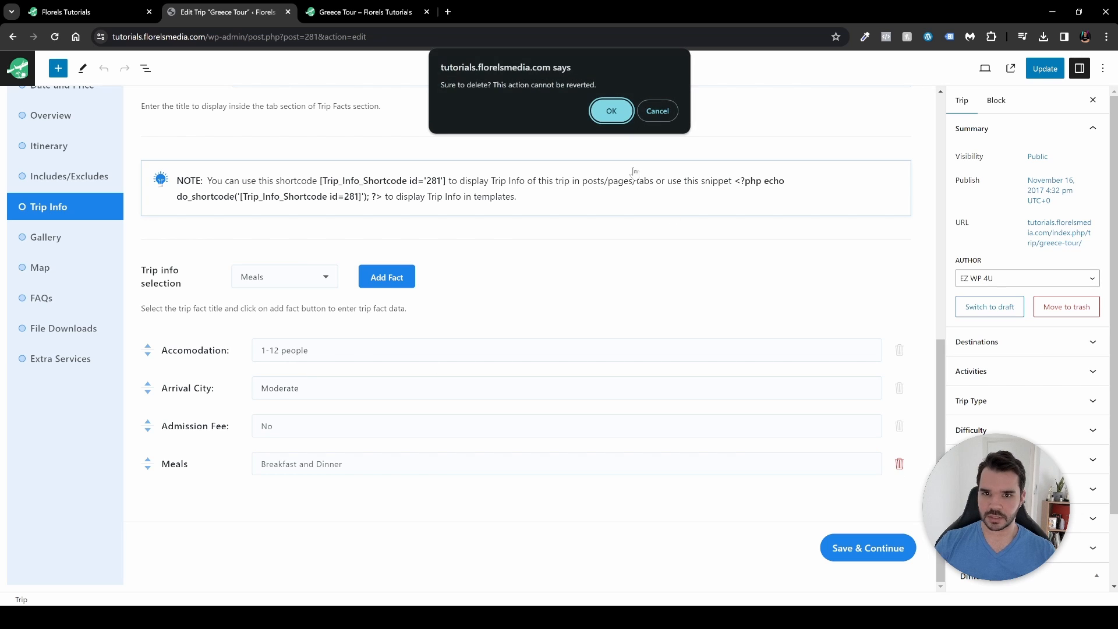
click(611, 111)
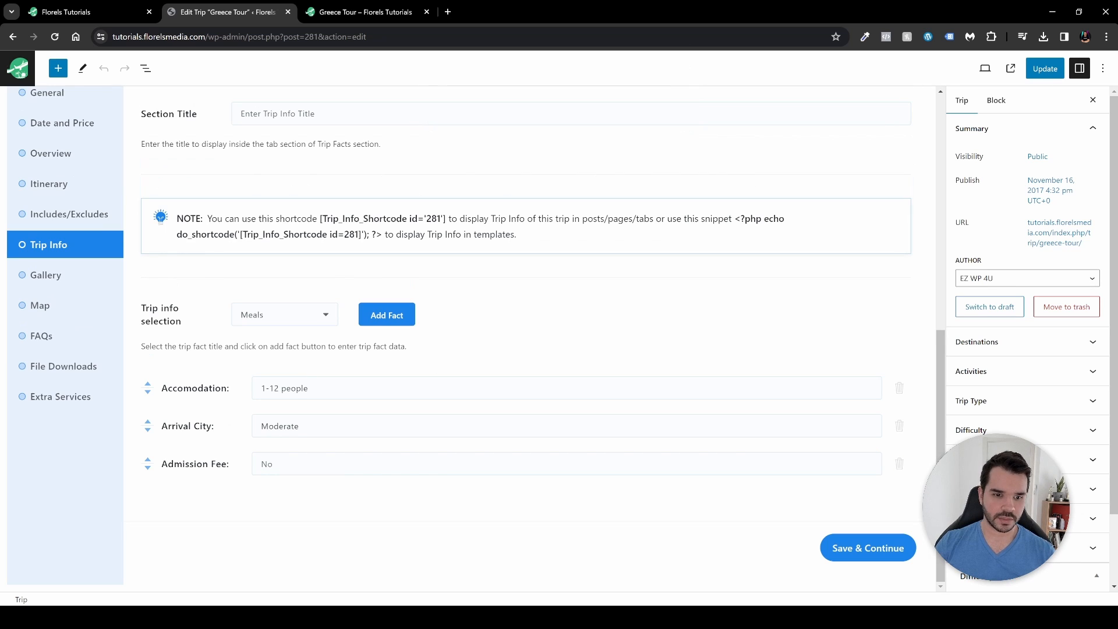
click(861, 548)
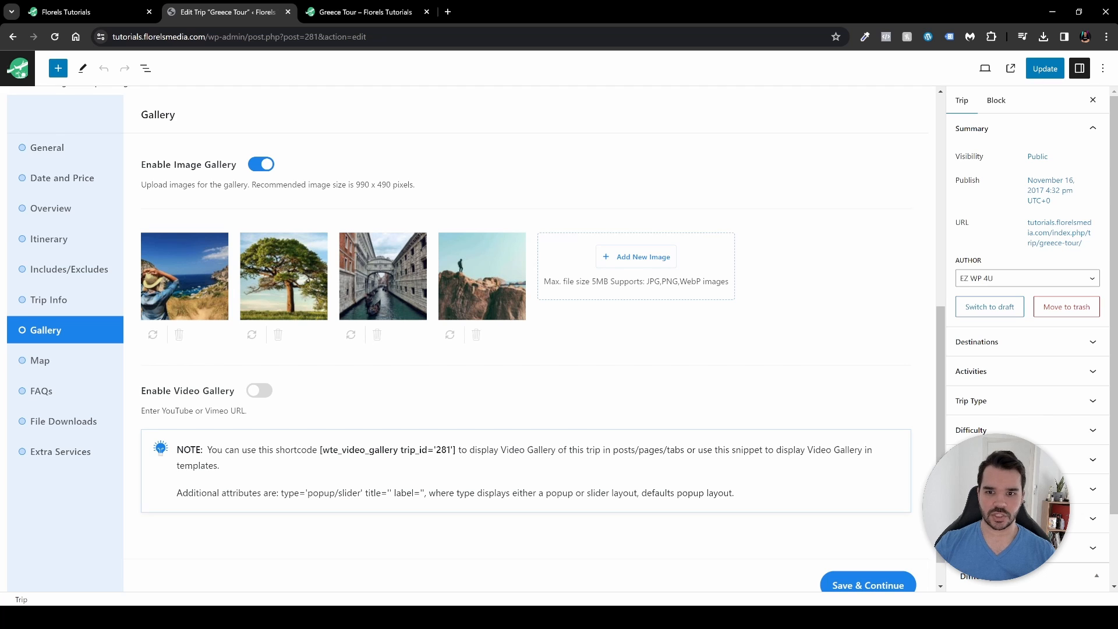
- View the Media Library images available for adding to the trip's image gallery
click(634, 260)
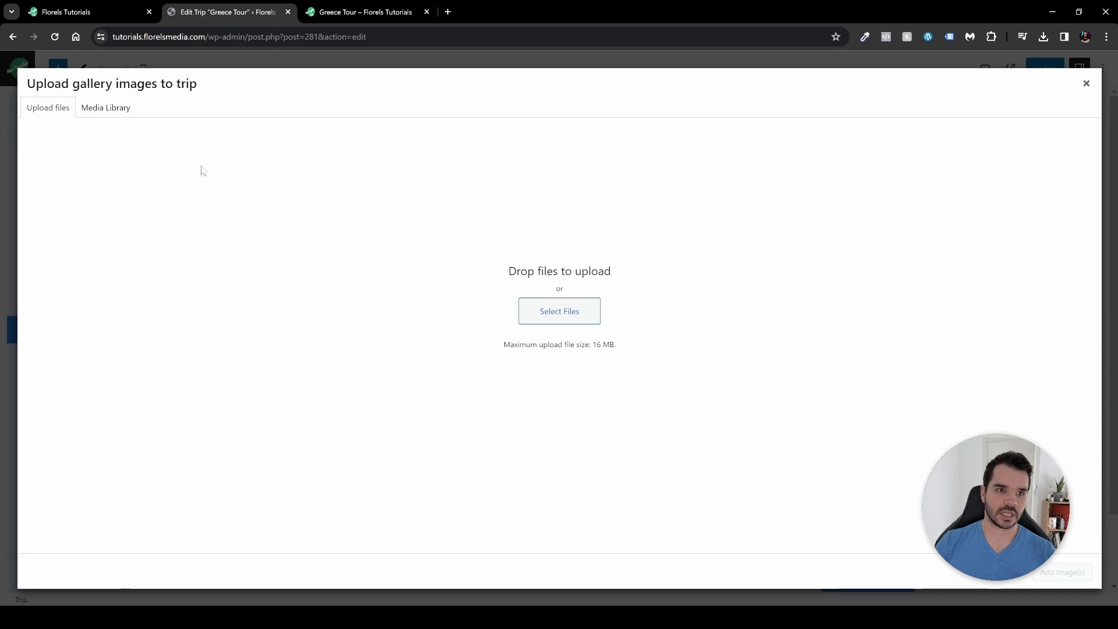
click(106, 108)
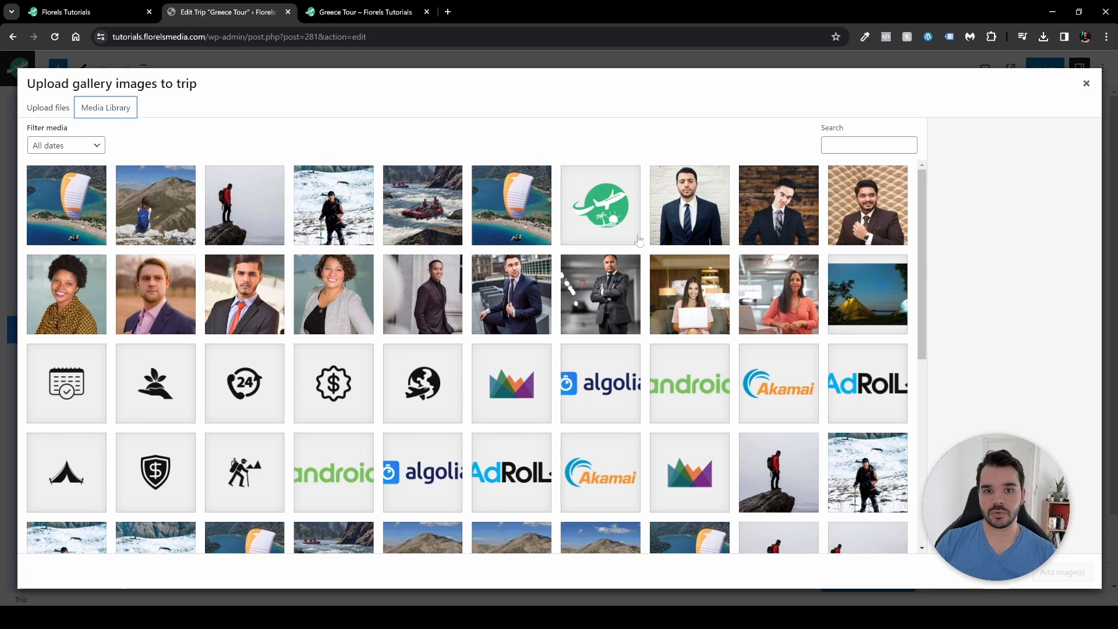
key(Escape)
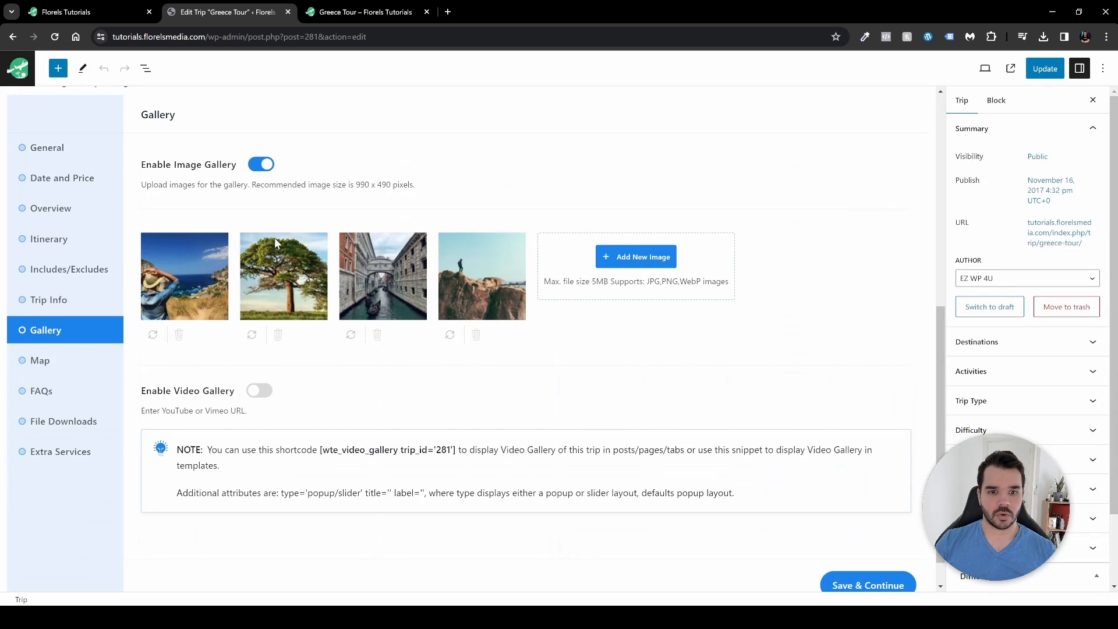
- Replace the third gallery image, the canal photo, with the river rafting photo from the Media Library
click(351, 335)
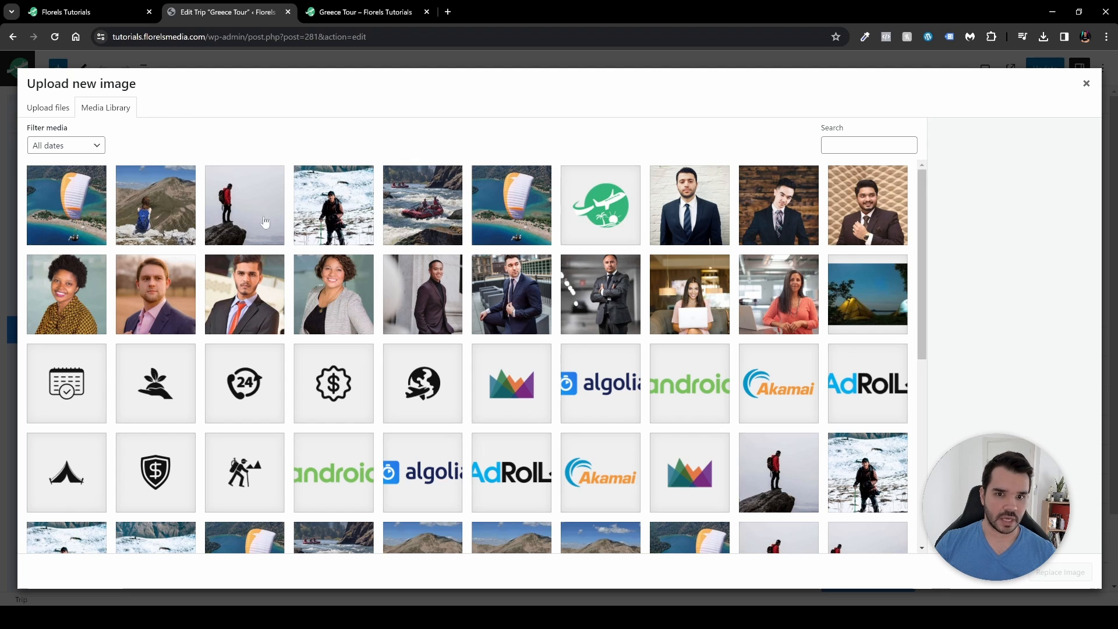
click(422, 221)
click(1060, 574)
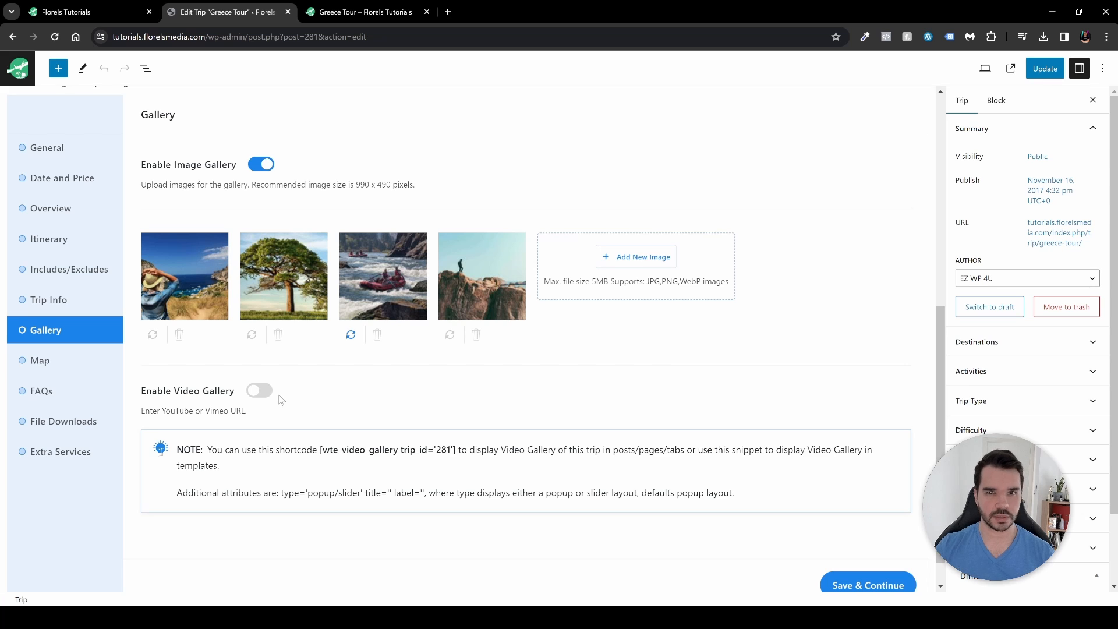
- Enable the trip's video gallery, and save the Gallery settings to continue to the Map section
click(257, 391)
scroll(187, 379, down, 1)
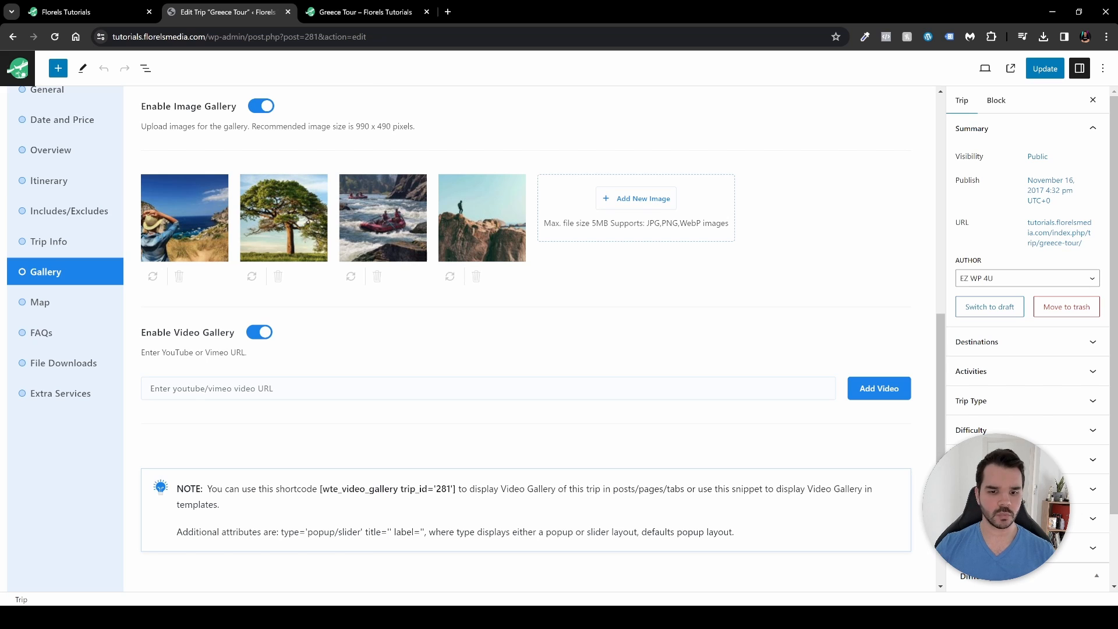
scroll(481, 367, down, 2)
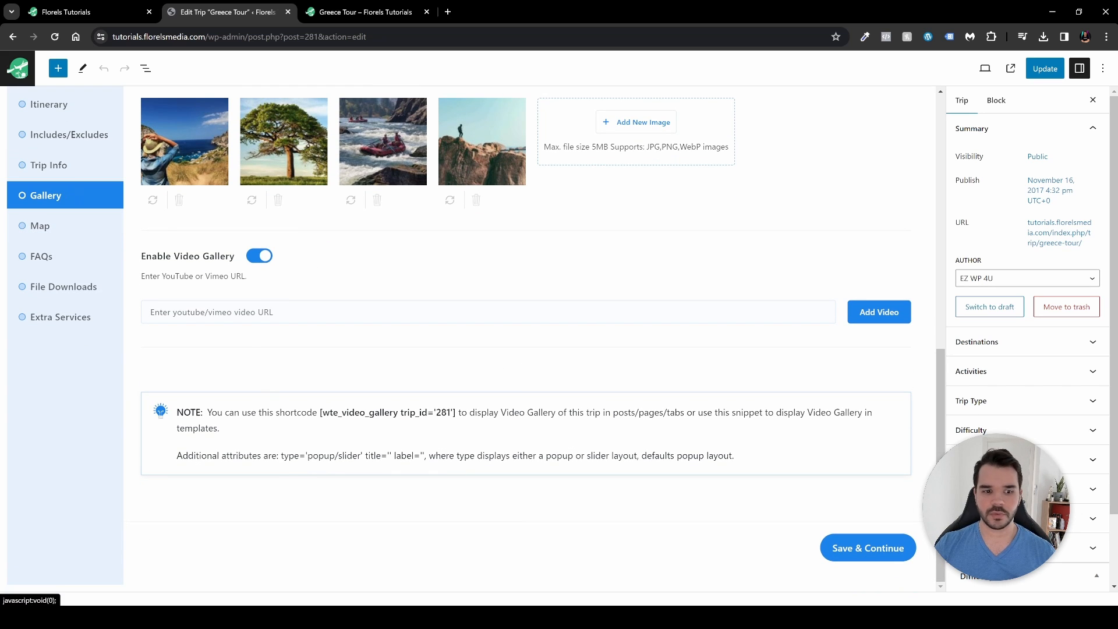
drag(320, 412, 456, 412)
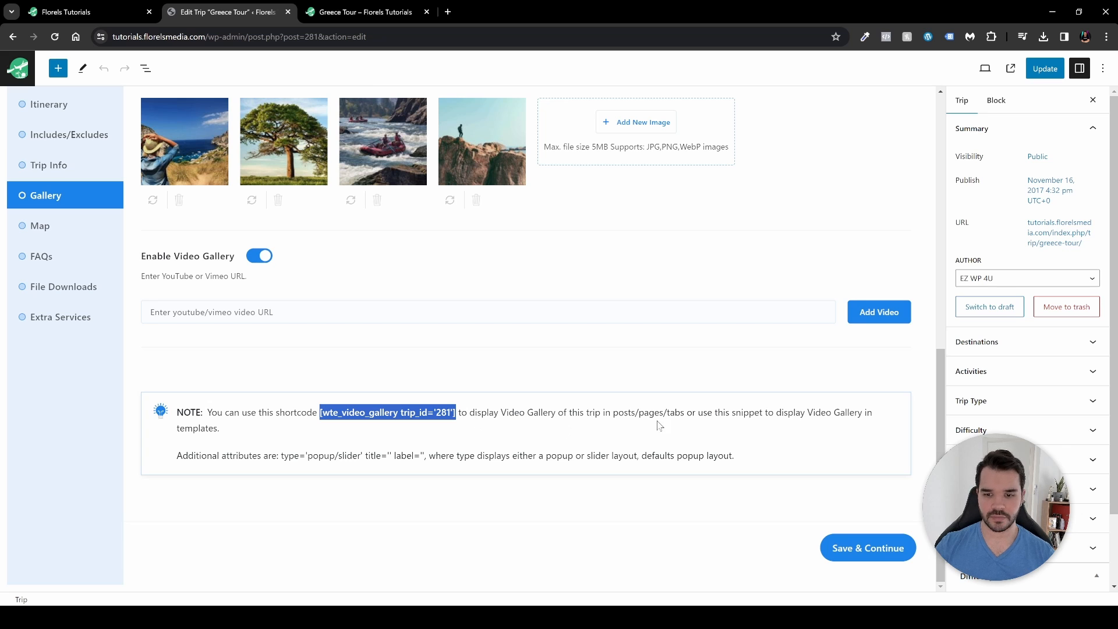
click(851, 558)
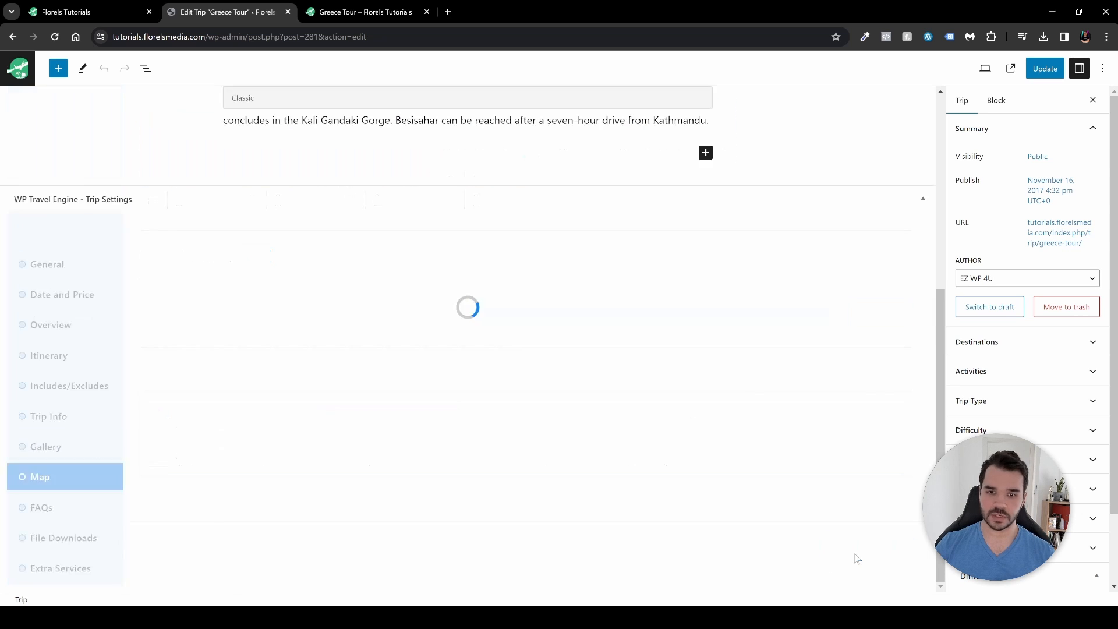
scroll(463, 304, down, 1)
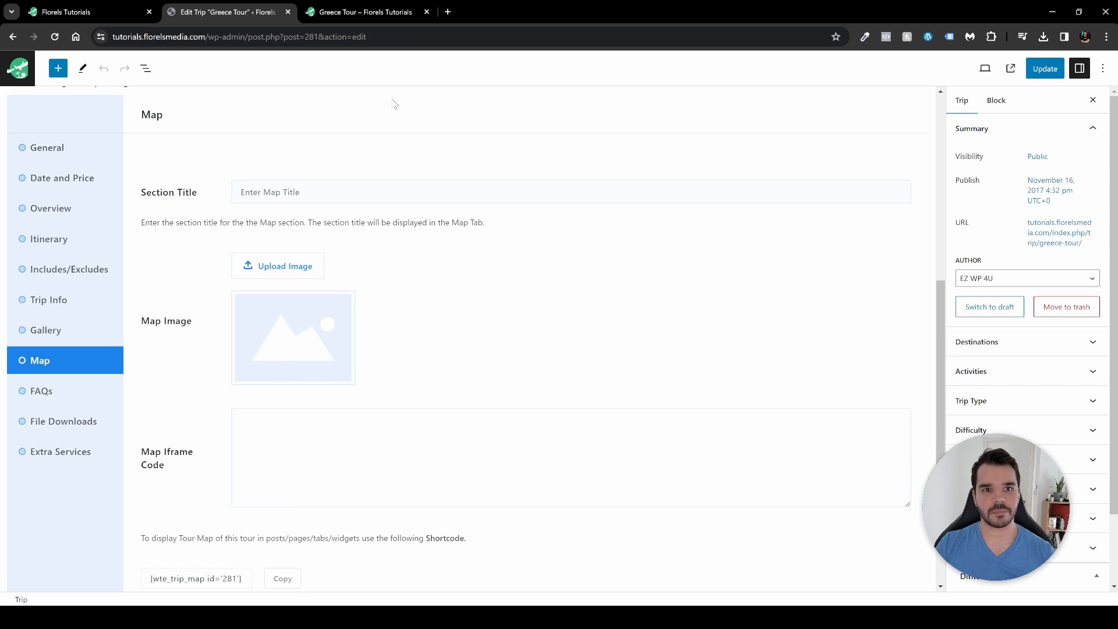
- Examine the Itinerary, Cost and FAQs sections on the published Greece Tour page
key(ctrl+Tab)
scroll(316, 388, down, 7)
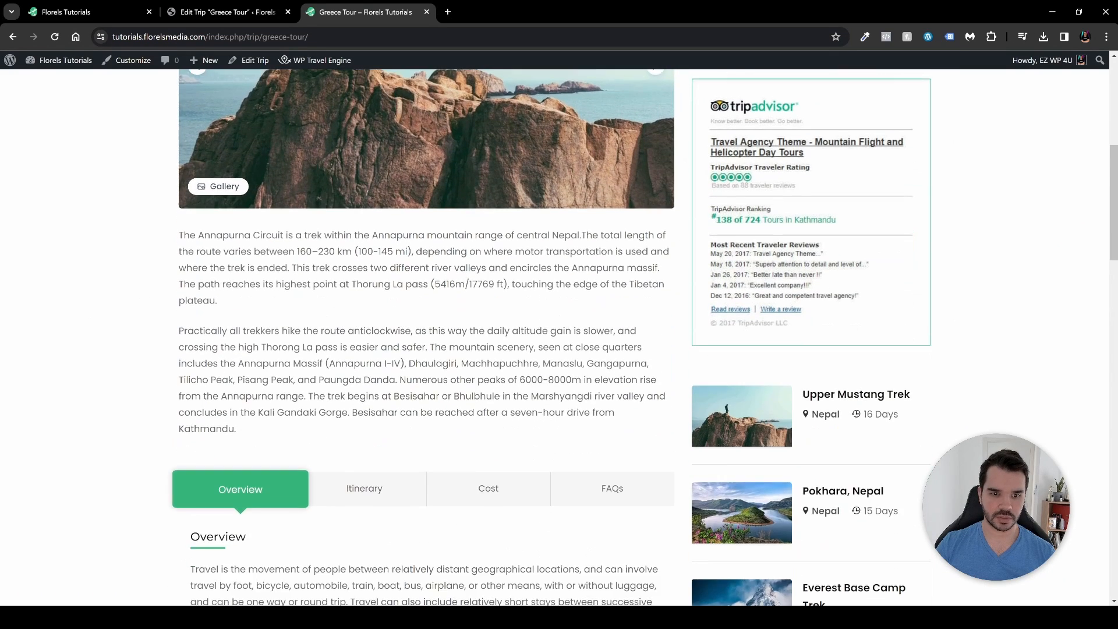
scroll(261, 381, down, 1)
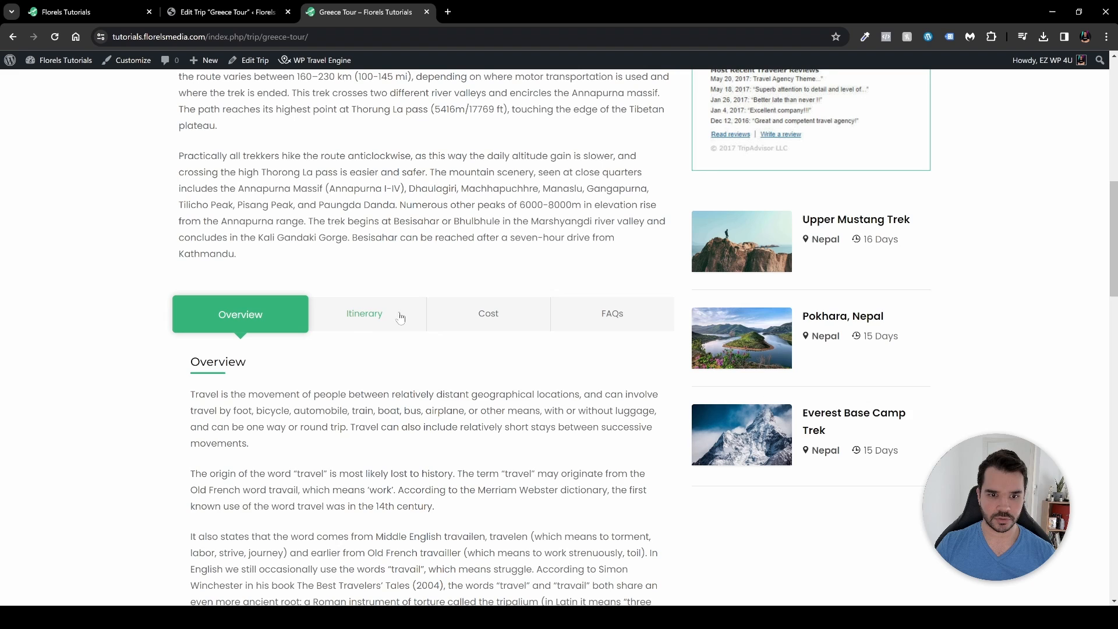
click(363, 319)
scroll(376, 343, down, 4)
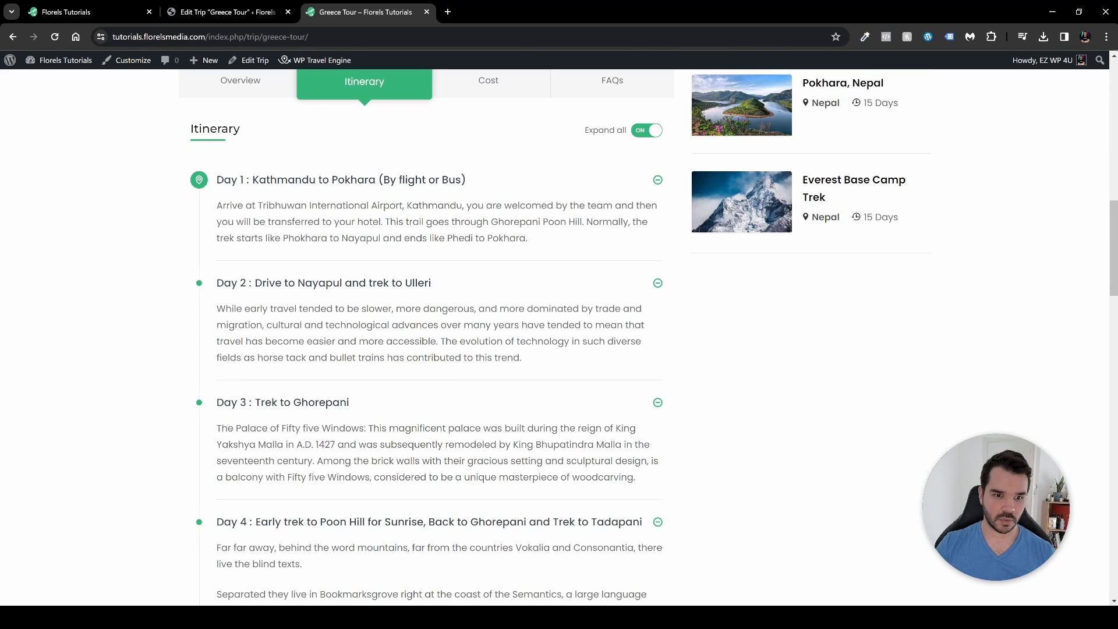
scroll(267, 521, up, 3)
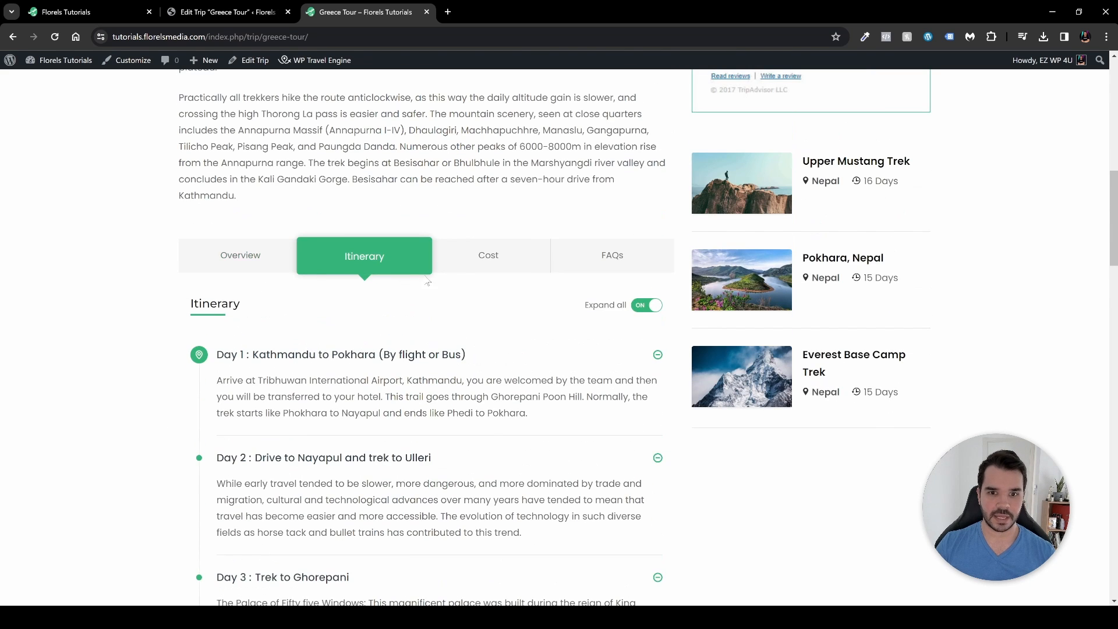
click(464, 262)
scroll(393, 358, down, 1)
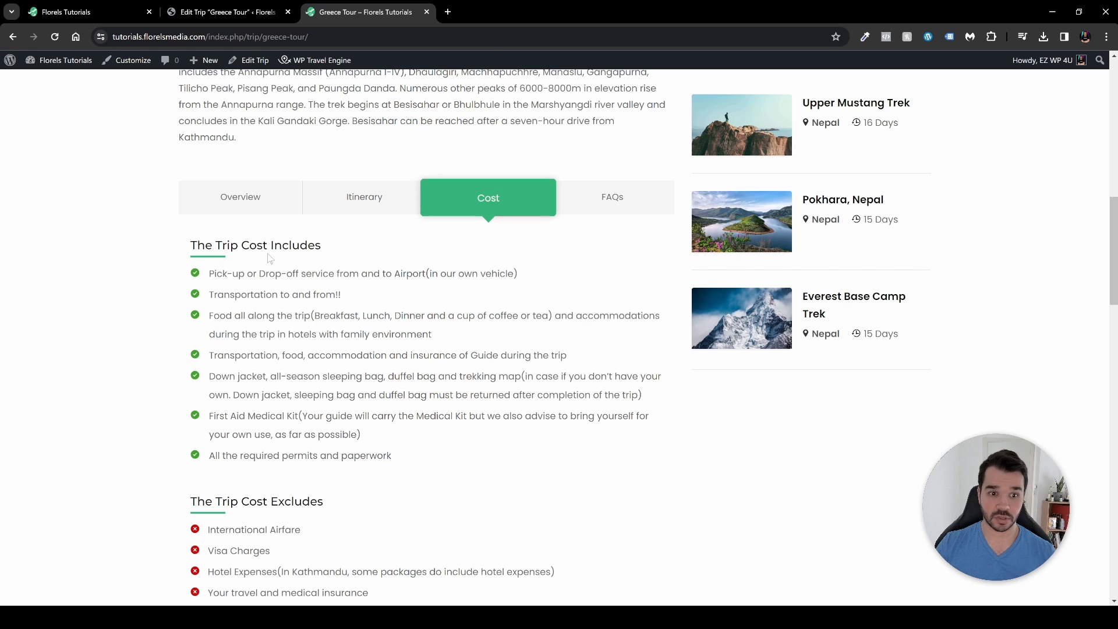
scroll(354, 314, down, 2)
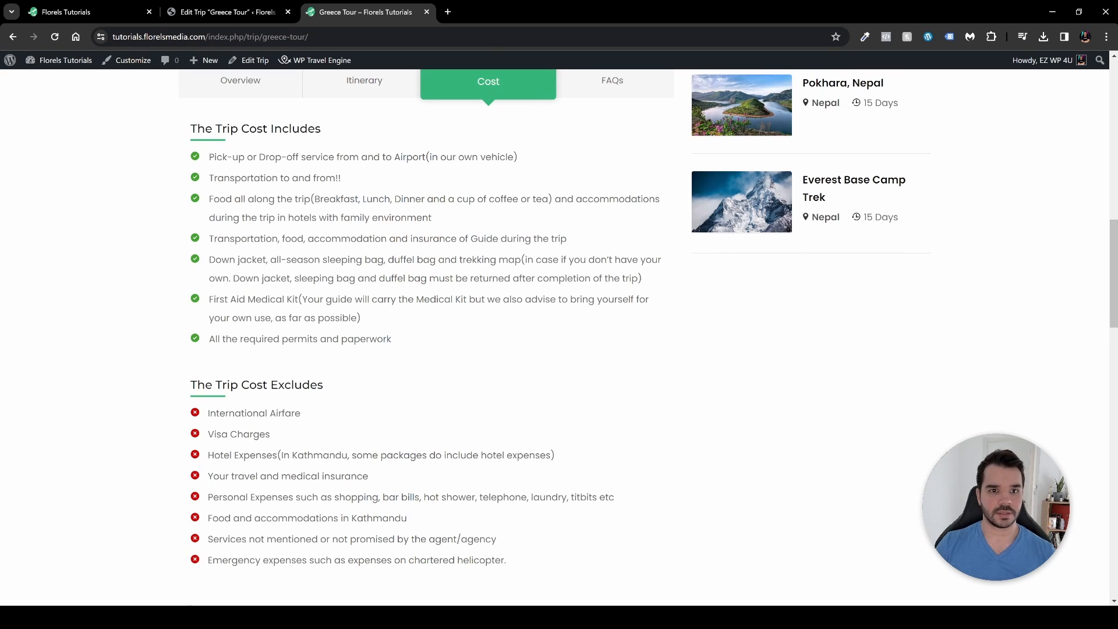
scroll(303, 401, down, 4)
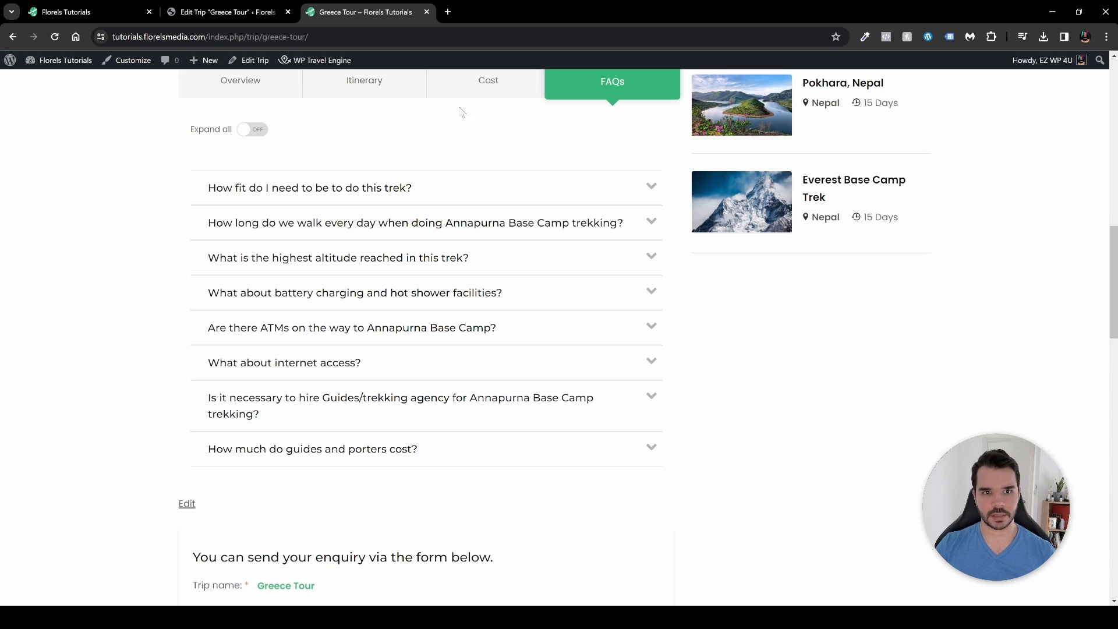
- Return to the trip editor, title the map section "Trip Map", and save the Map settings
click(265, 16)
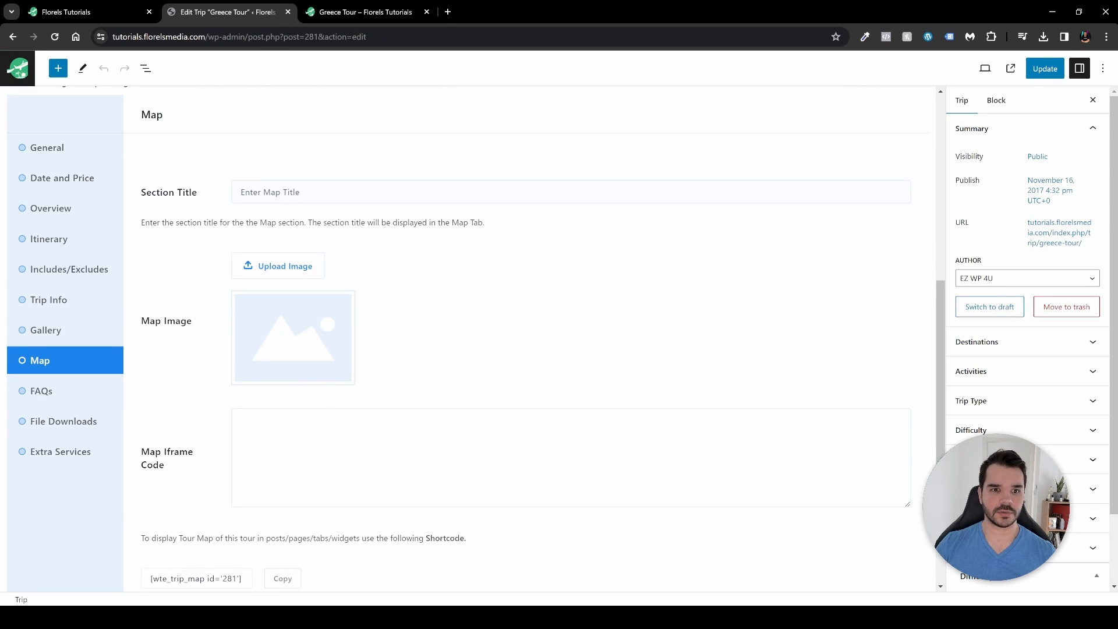
click(263, 192)
text(Tri)
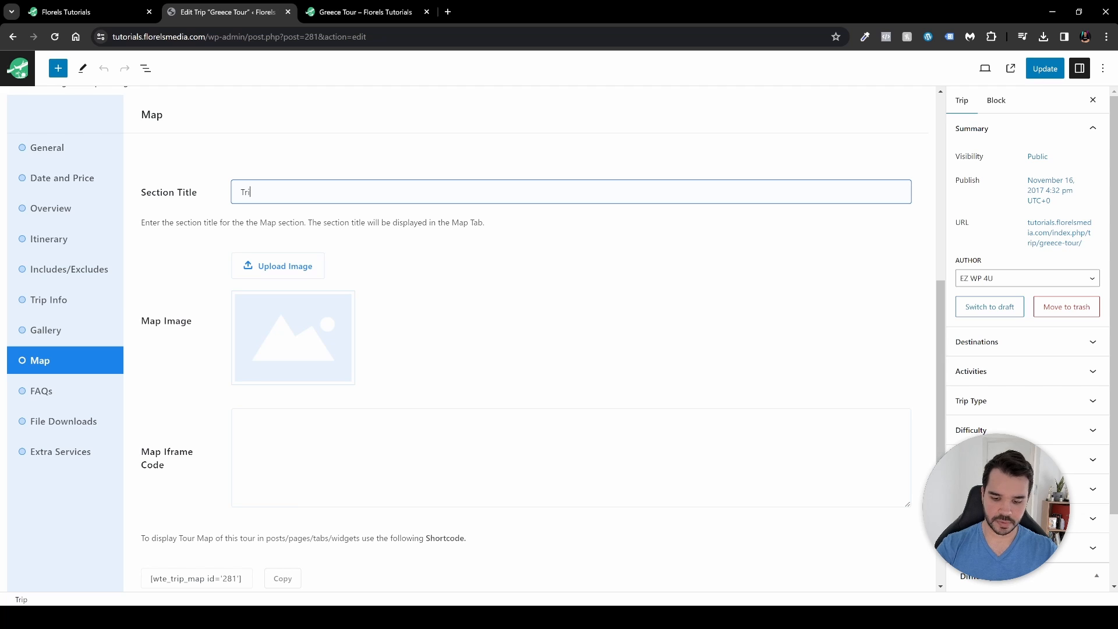
text(p Map)
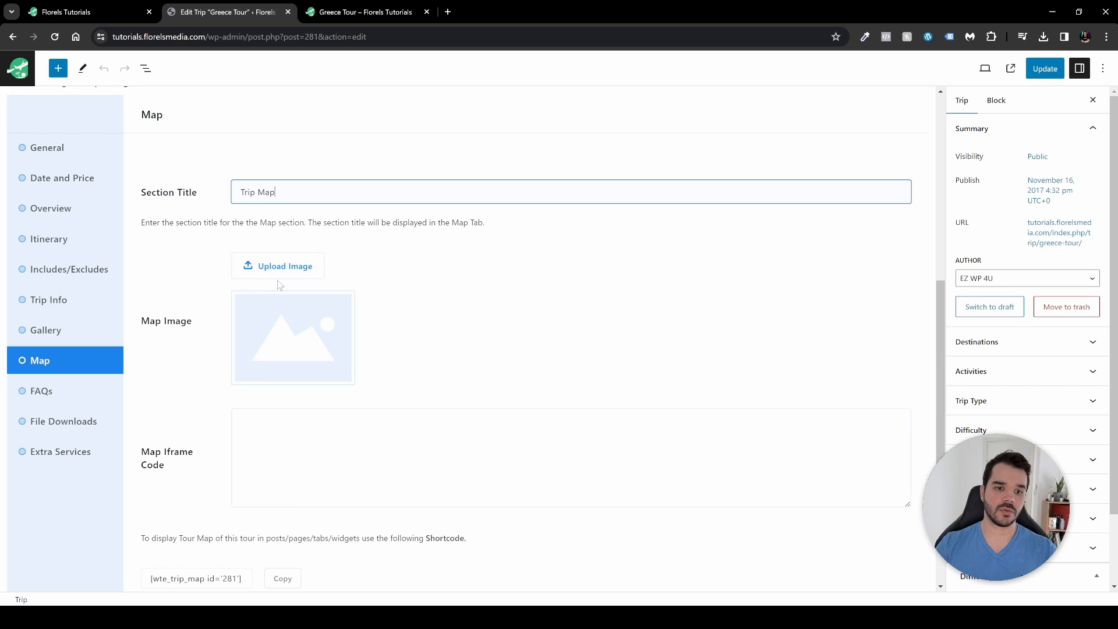
scroll(337, 378, down, 2)
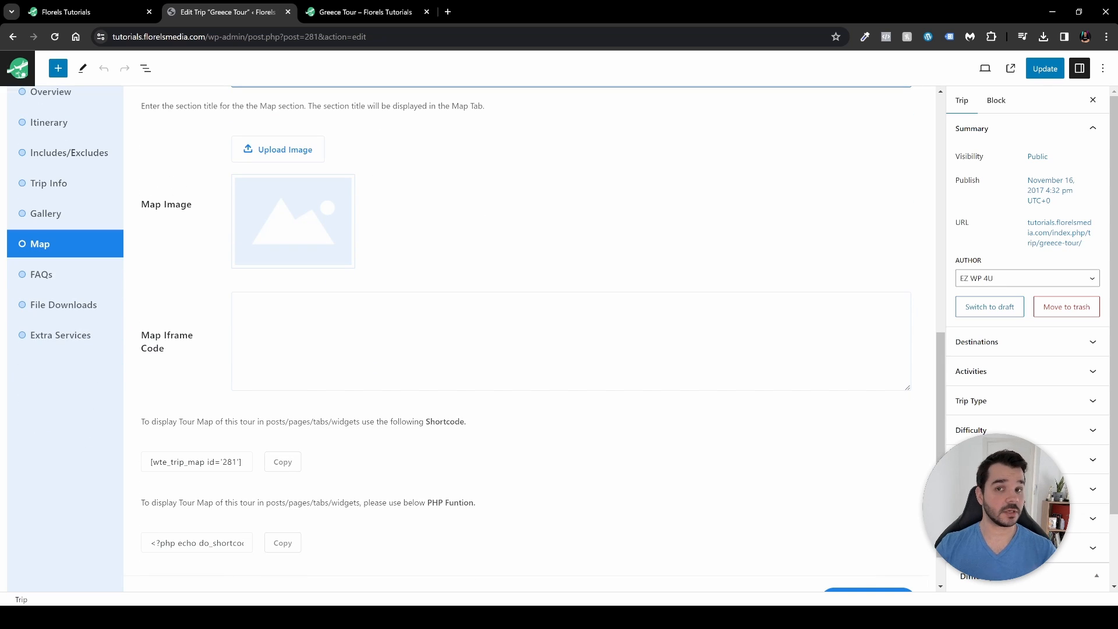
scroll(274, 502, down, 1)
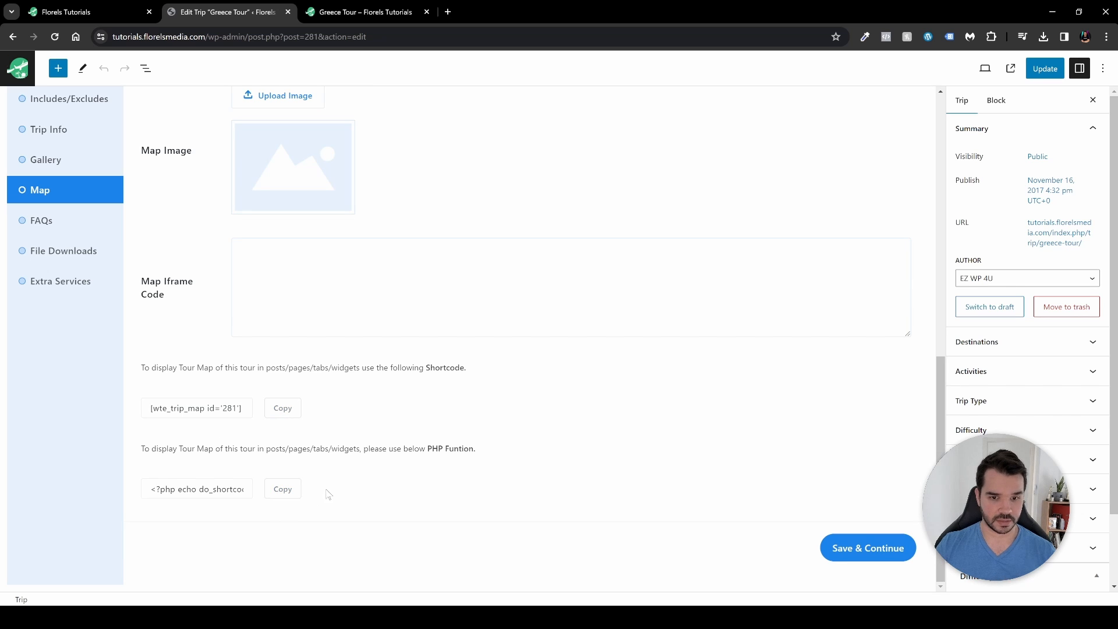
click(867, 548)
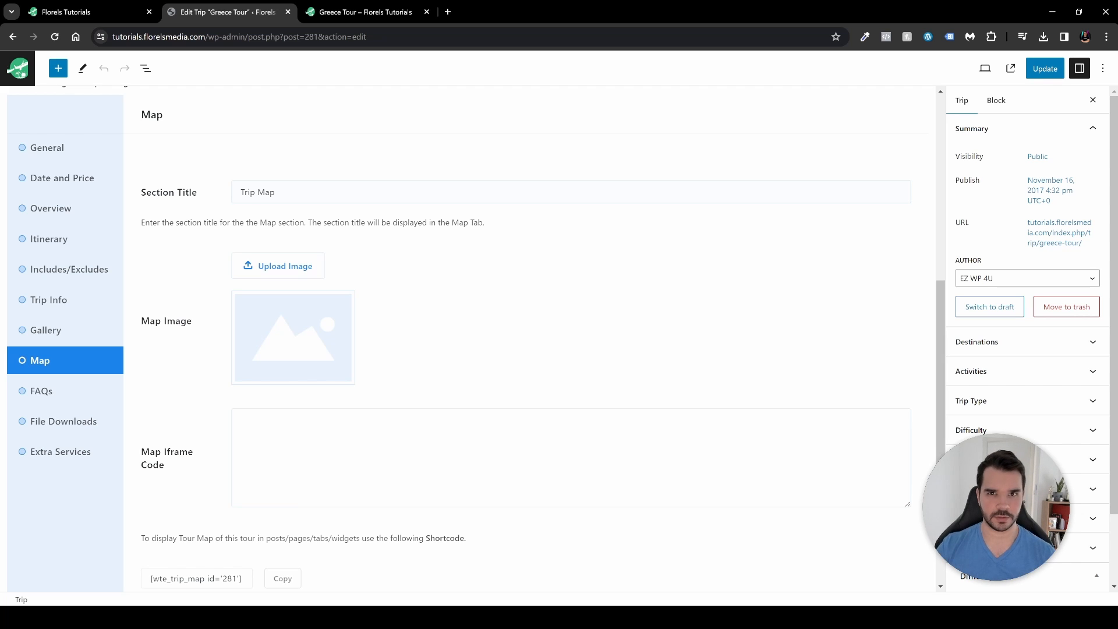
- Set the paragliding photo from the Media Library as the map image, and update the trip
click(297, 271)
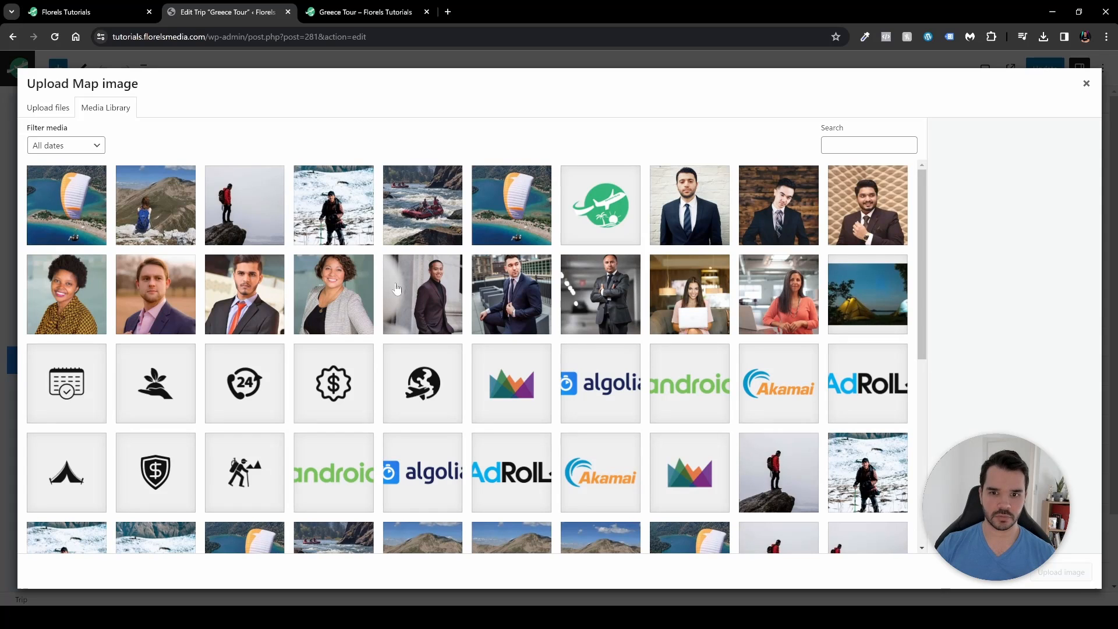
click(510, 207)
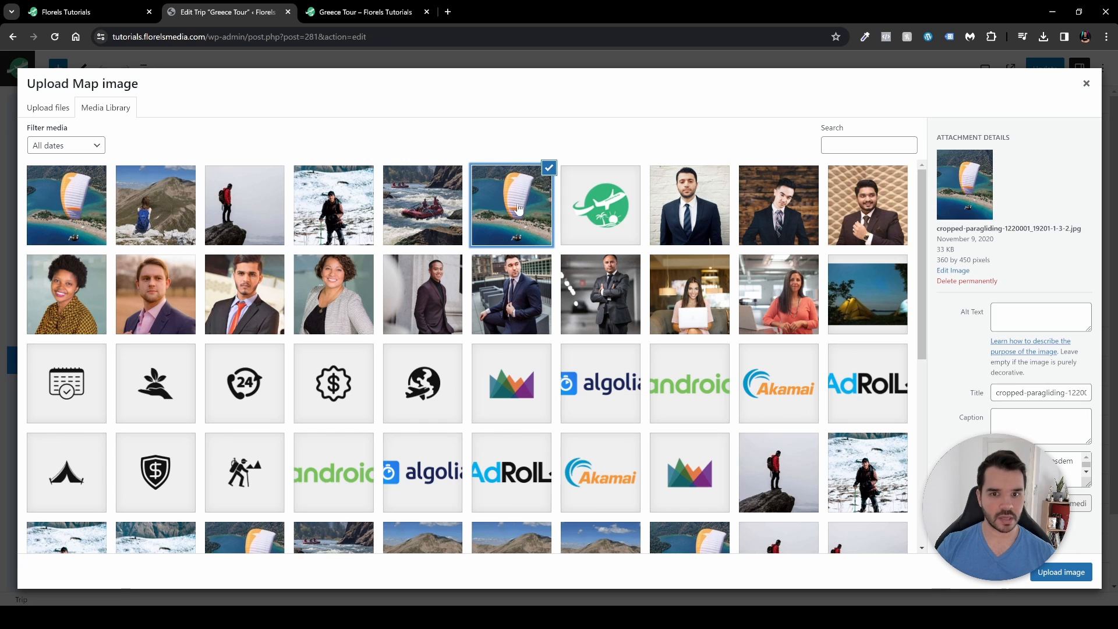
click(1060, 572)
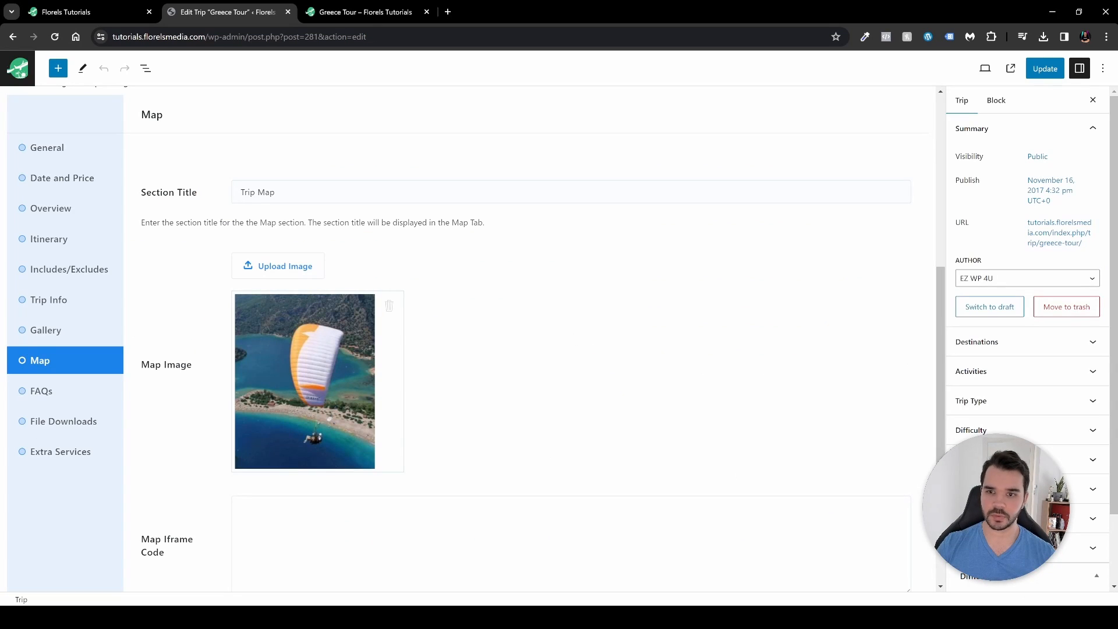
click(1045, 69)
- Check the Map section on the published Greece Tour page
click(366, 11)
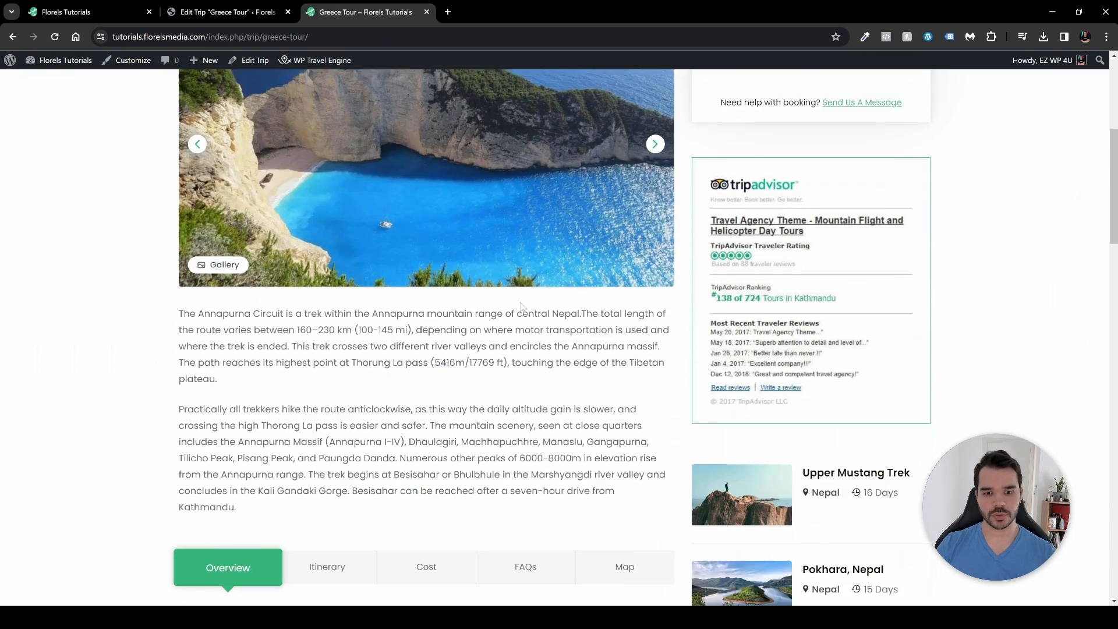
scroll(522, 308, down, 3)
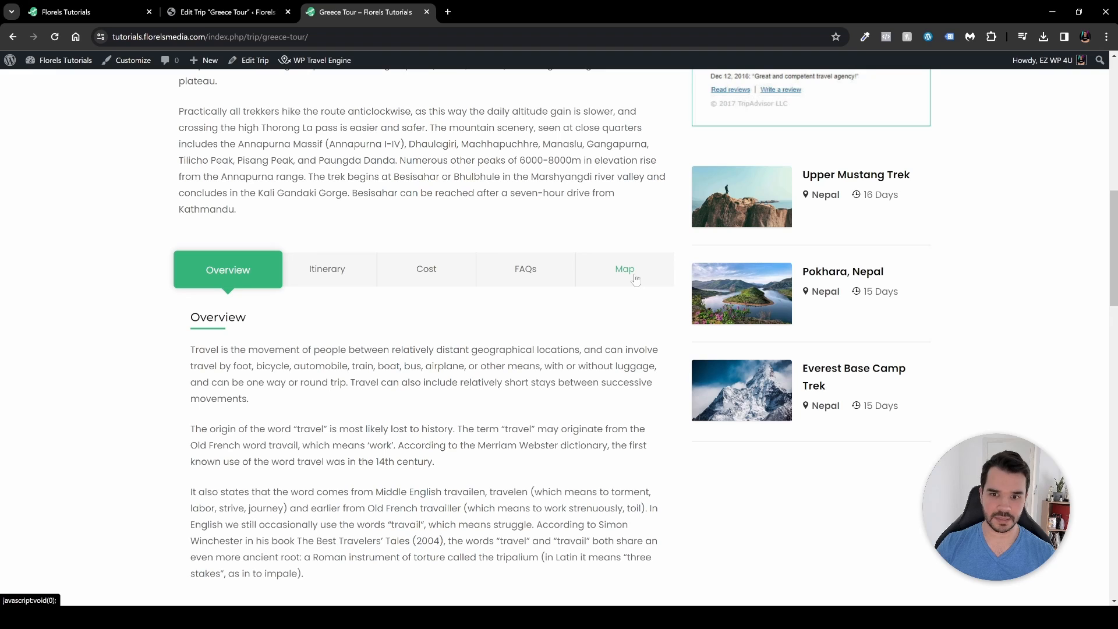
click(635, 278)
scroll(219, 281, down, 1)
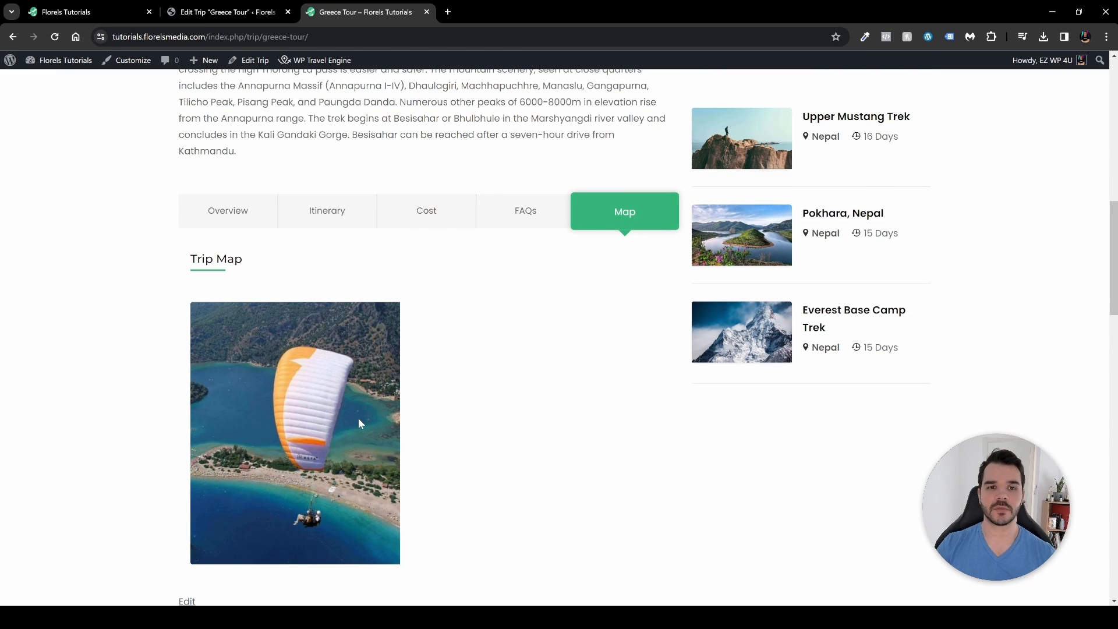
- Remove the paragliding photo from the trip's map image in the editor, and update the trip
key(ctrl+shift+Tab)
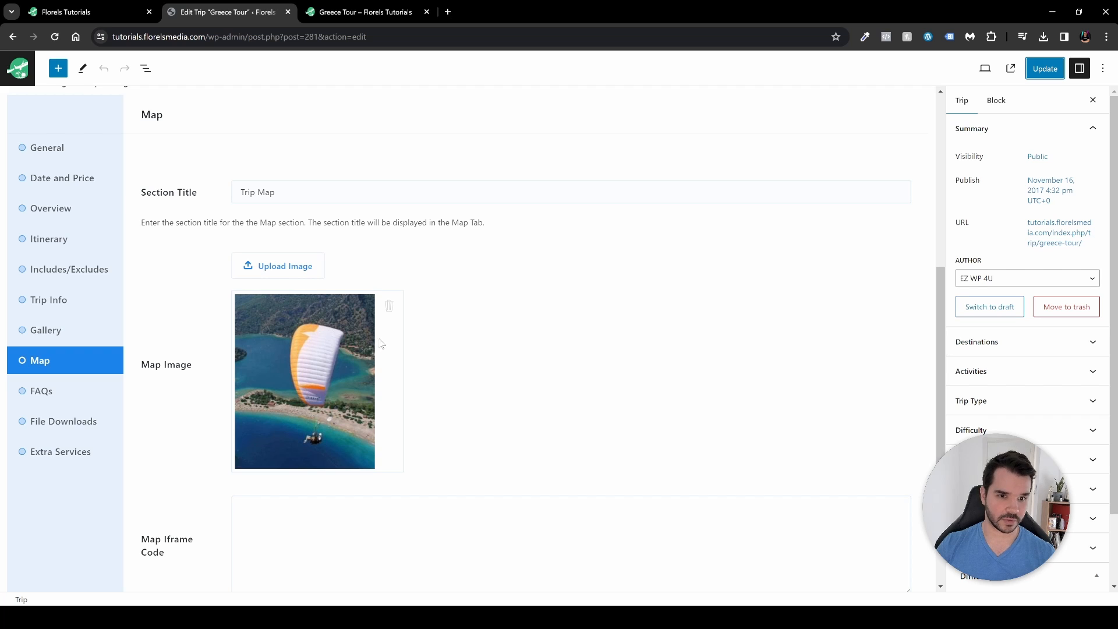
scroll(381, 344, down, 2)
click(387, 188)
key(Return)
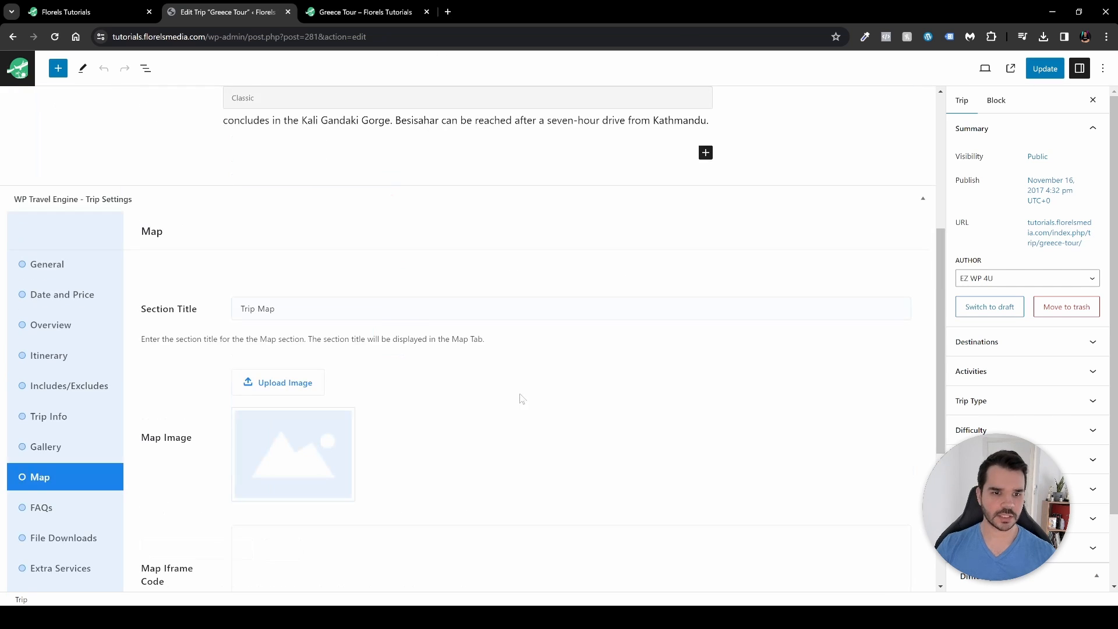
click(1045, 69)
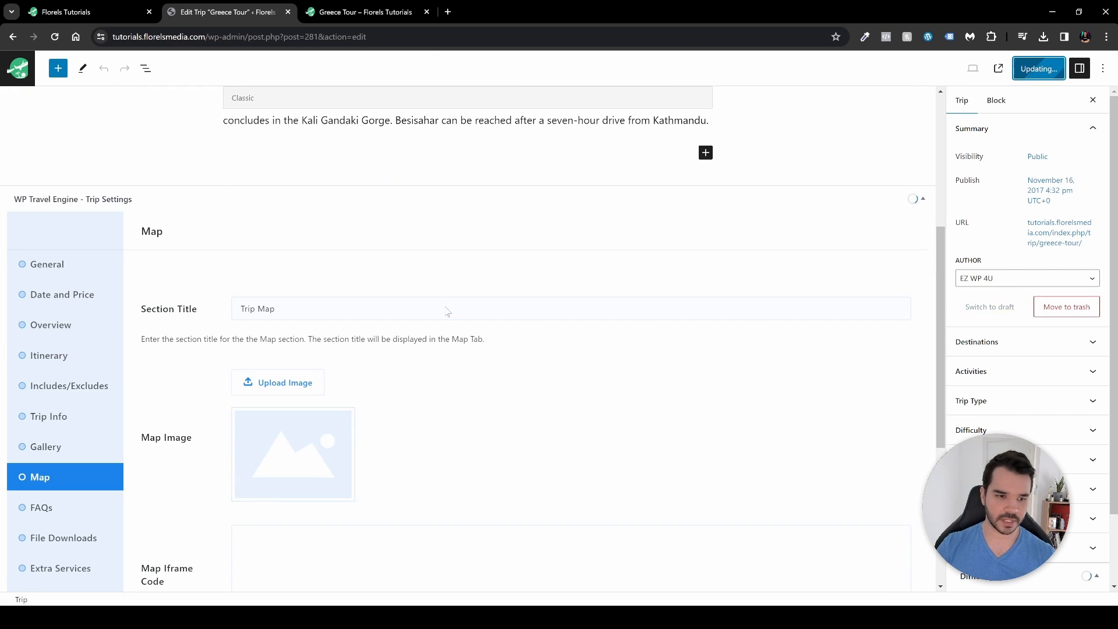
- Open the trip's FAQs settings and look through the existing questions, starting with the fitness one
scroll(227, 402, down, 2)
click(80, 391)
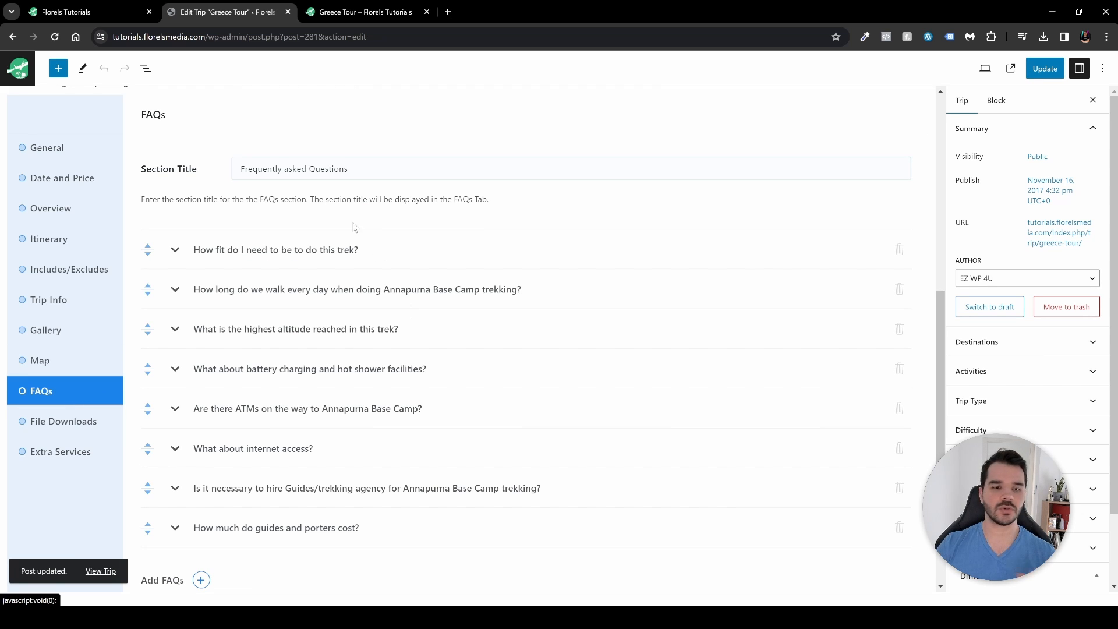
click(273, 251)
click(281, 251)
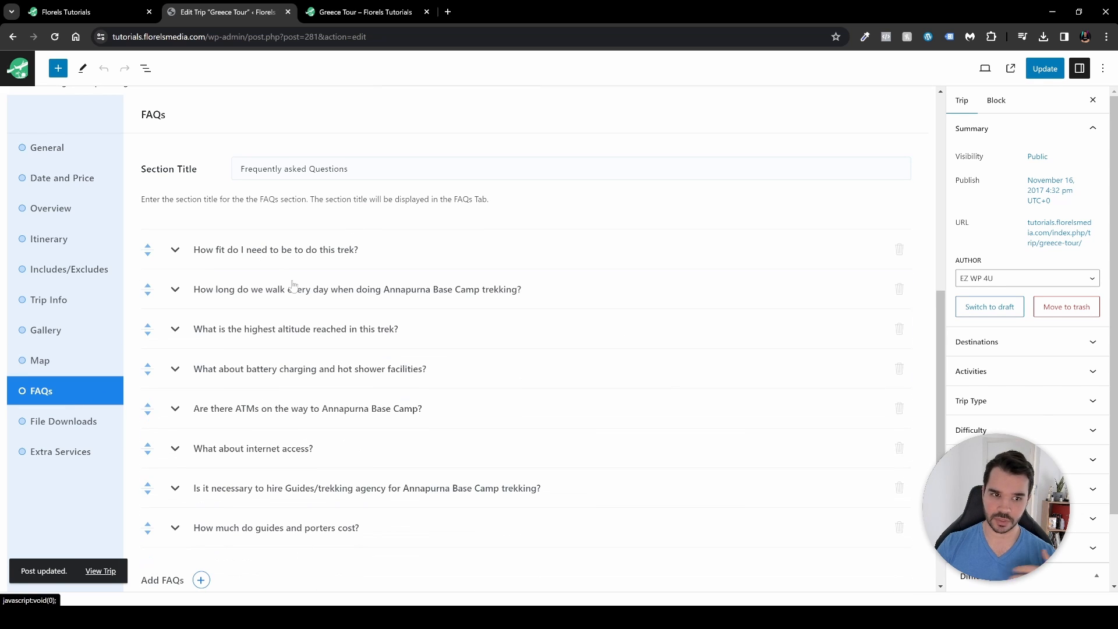
scroll(746, 348, down, 1)
scroll(745, 347, down, 2)
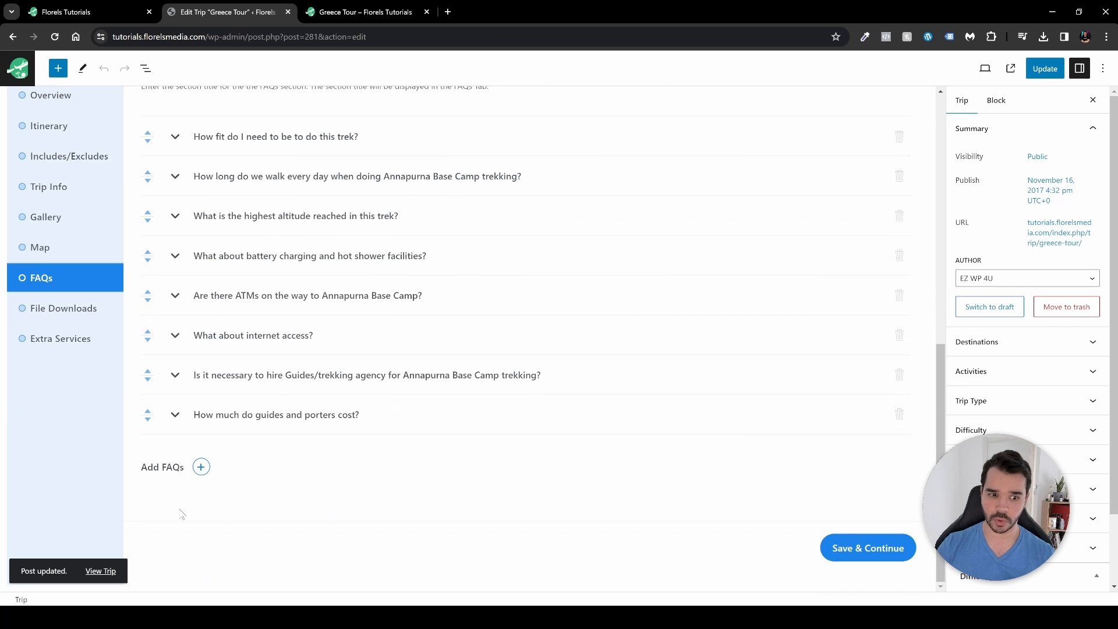
- Add a blank FAQ entry after the existing questions, and save and continue through File Downloads to Extra Services
click(174, 467)
scroll(216, 468, down, 3)
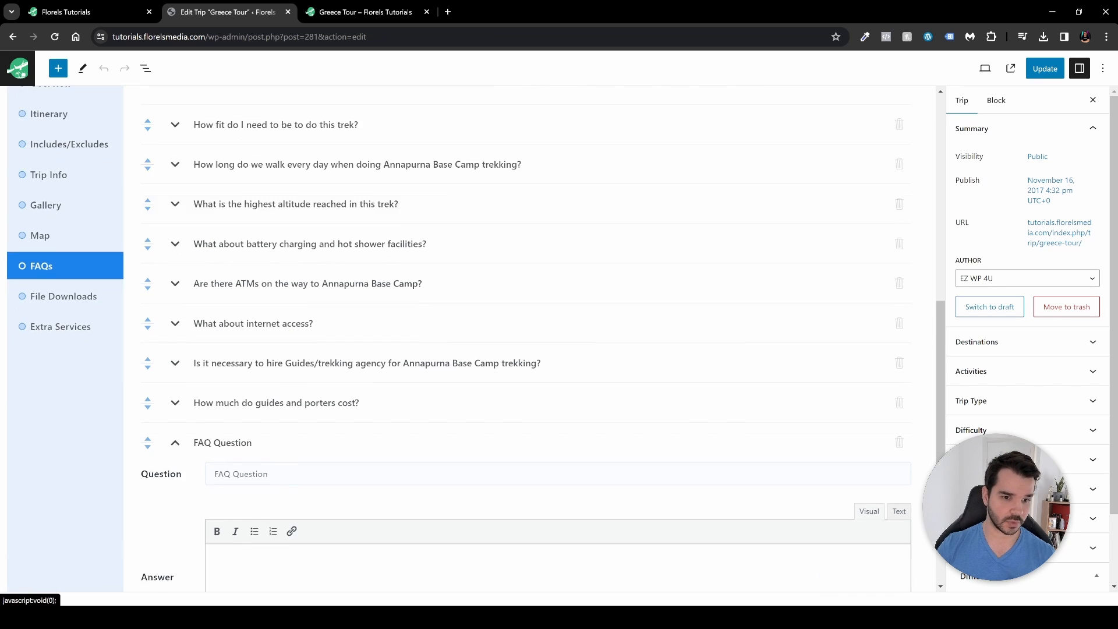
click(248, 319)
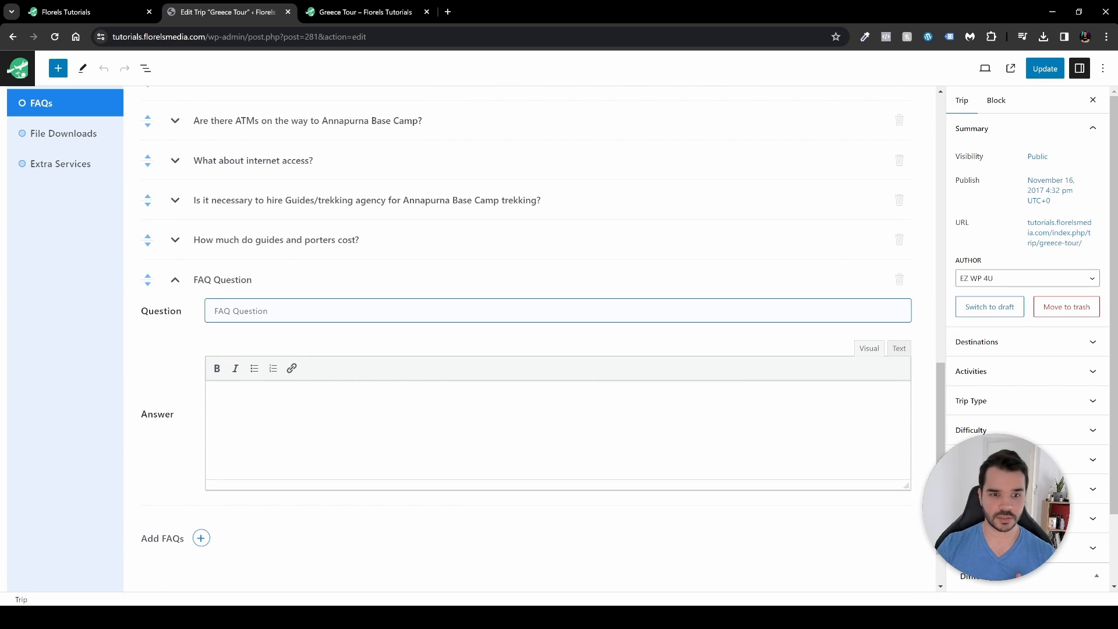
click(244, 408)
scroll(309, 426, down, 1)
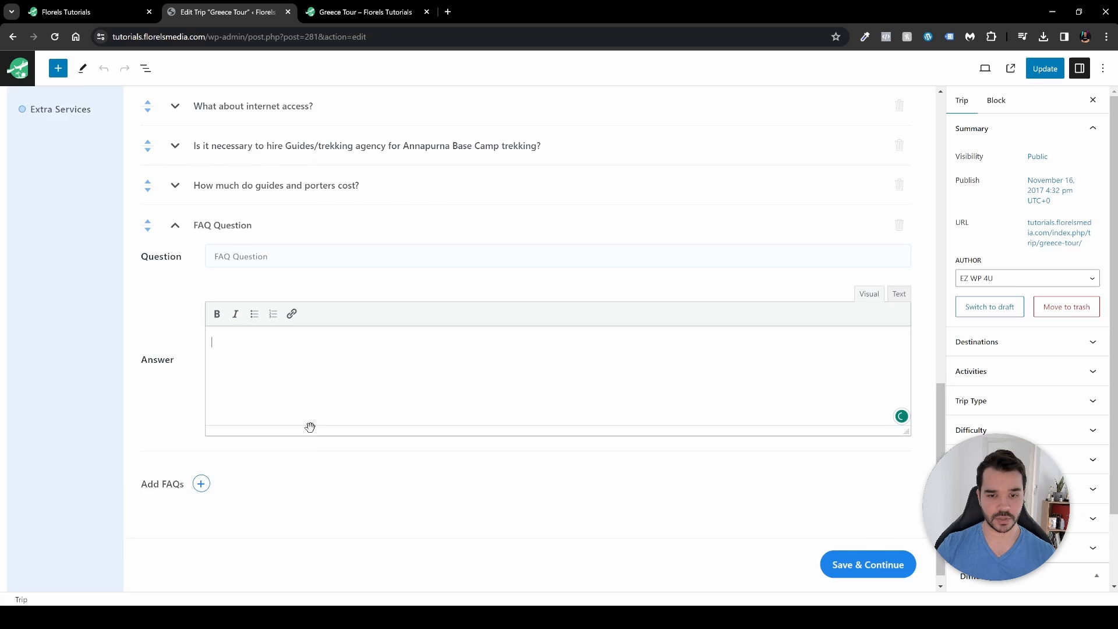
click(867, 548)
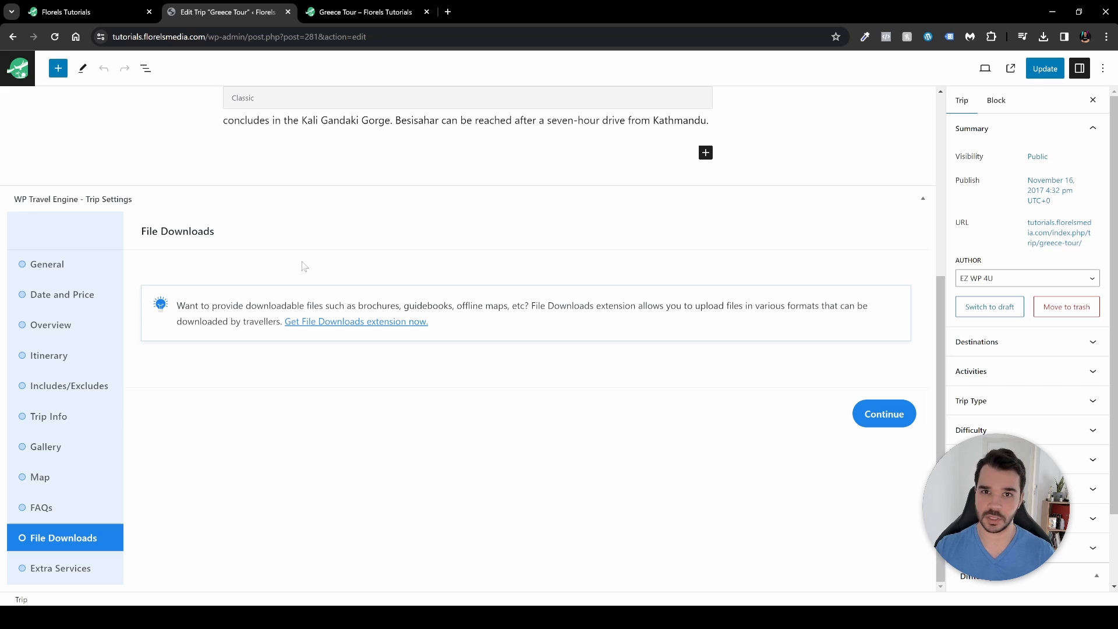
click(877, 415)
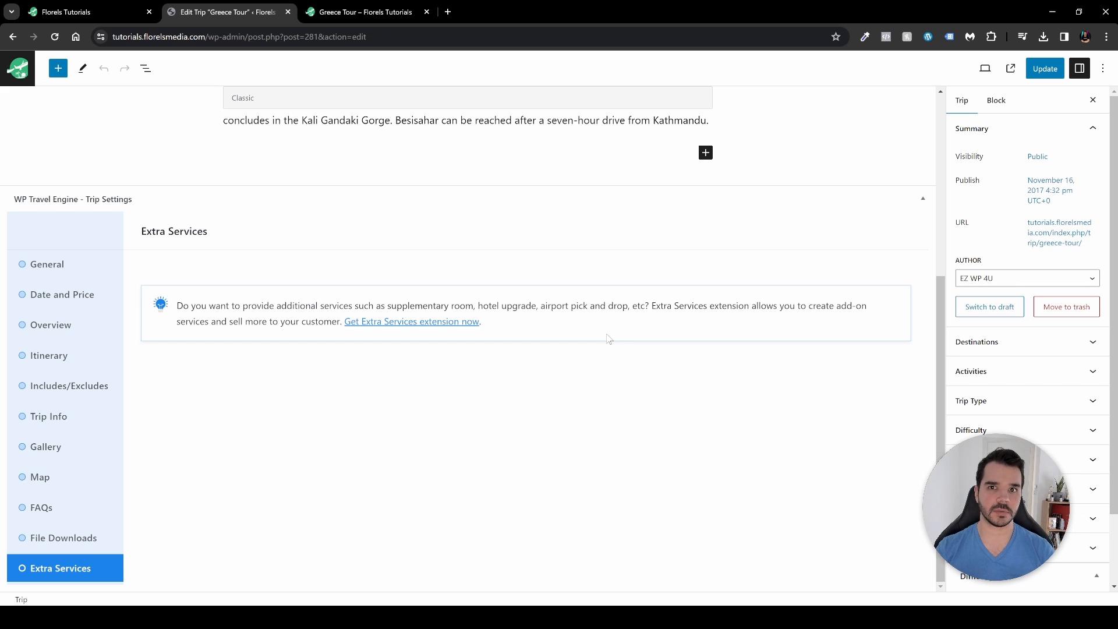
- Update the Greece Tour trip, and review its assigned destinations and activities
scroll(611, 341, up, 5)
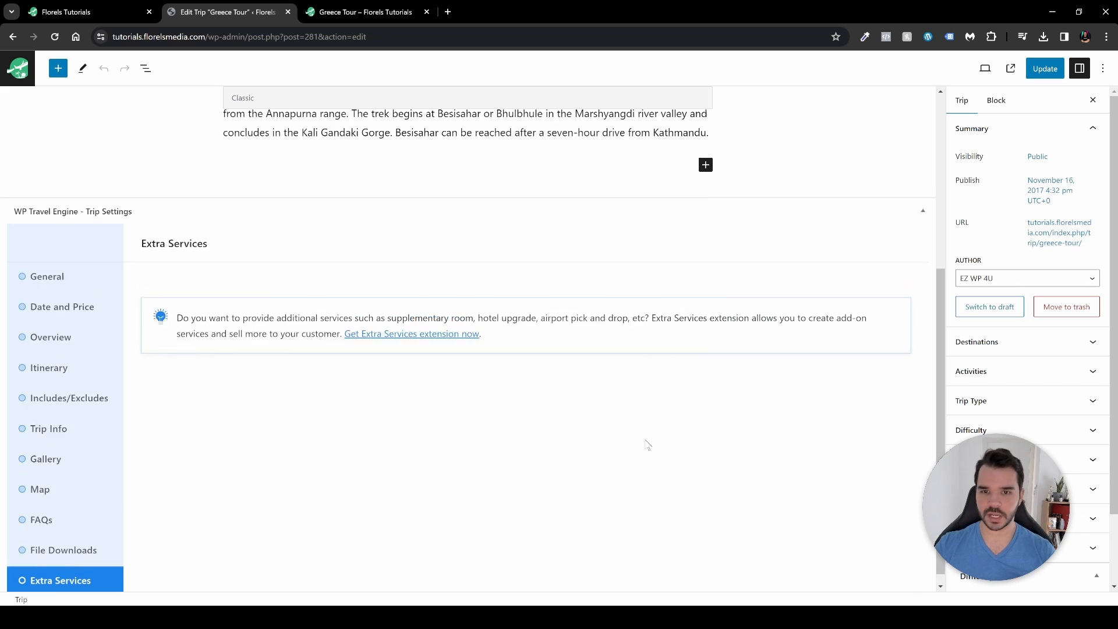
click(1038, 71)
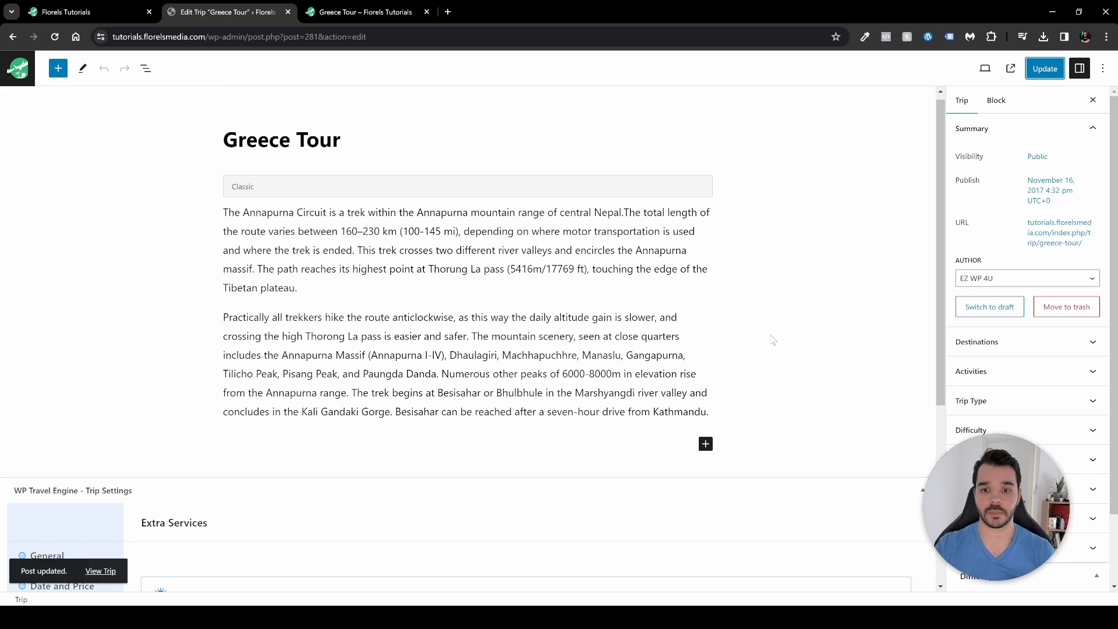
scroll(744, 364, down, 2)
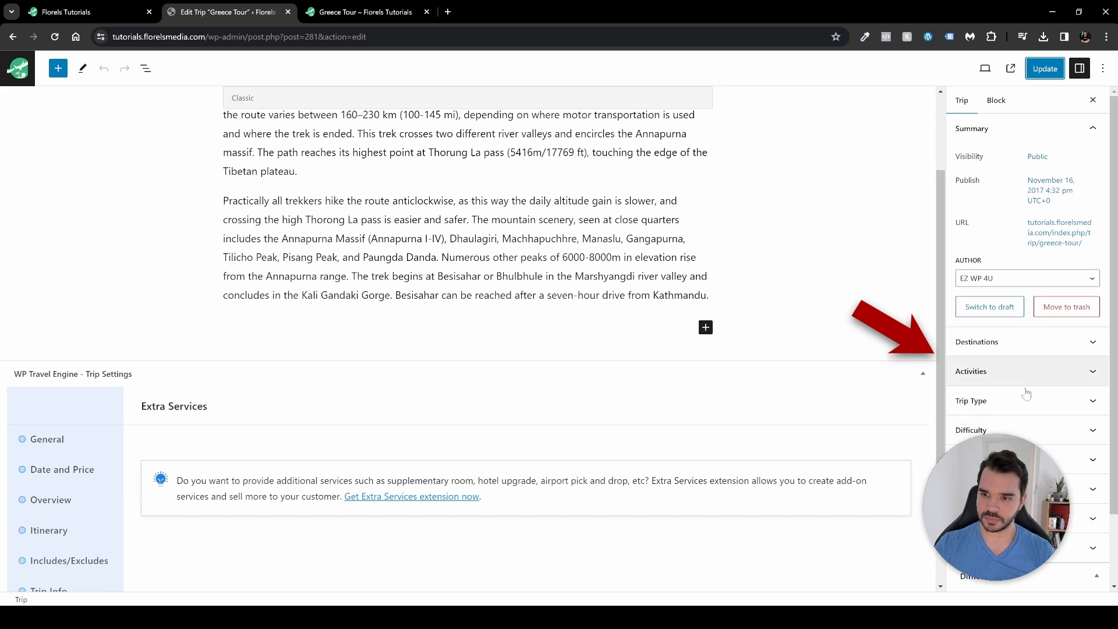
click(1012, 341)
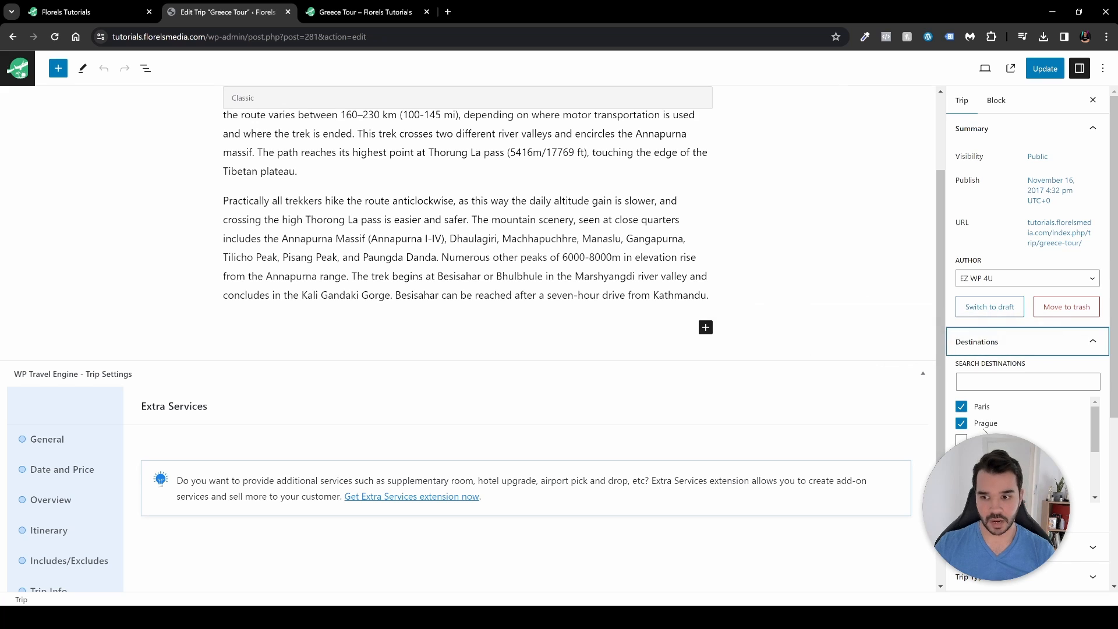
click(1012, 342)
click(1012, 371)
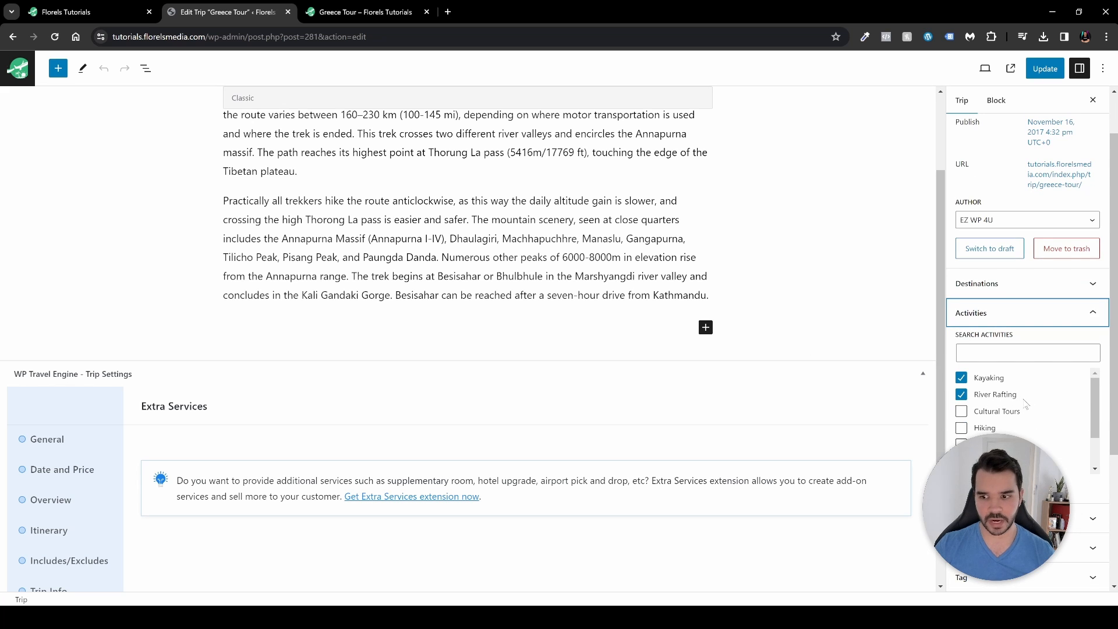
click(1025, 313)
- Look through the trip's assigned trip types and remove Child-friendly from them
click(1010, 343)
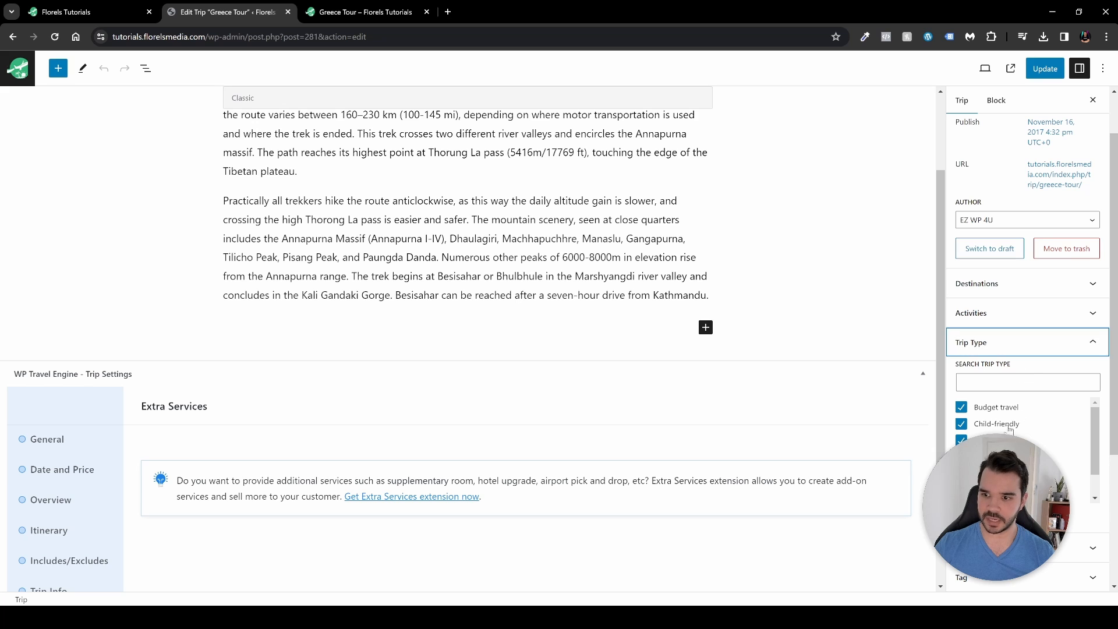
scroll(1018, 437, down, 1)
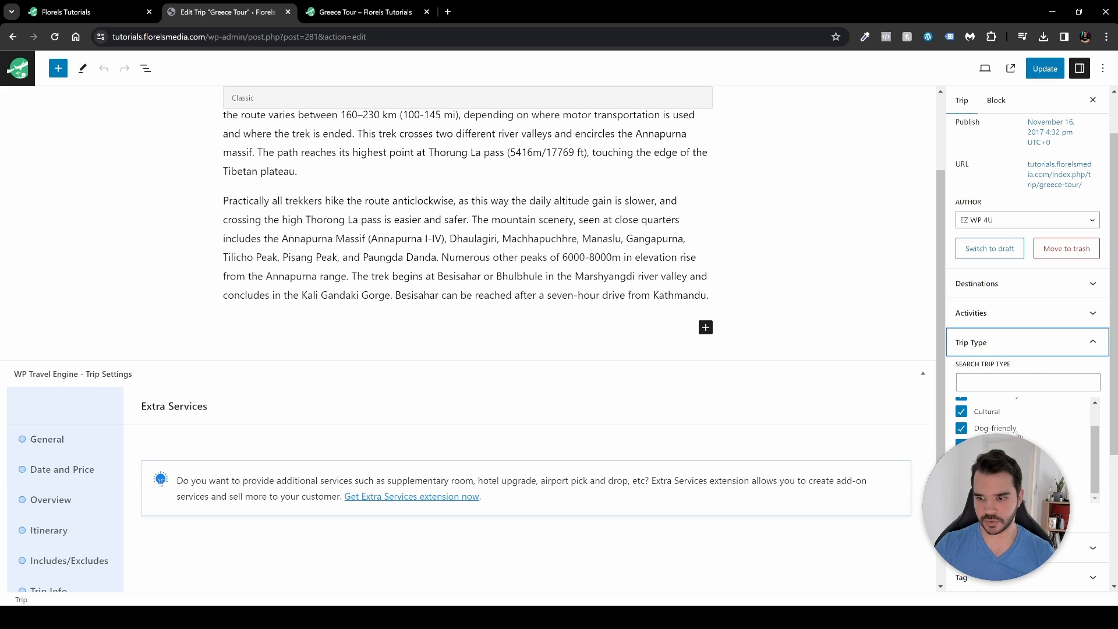
scroll(993, 407, down, 1)
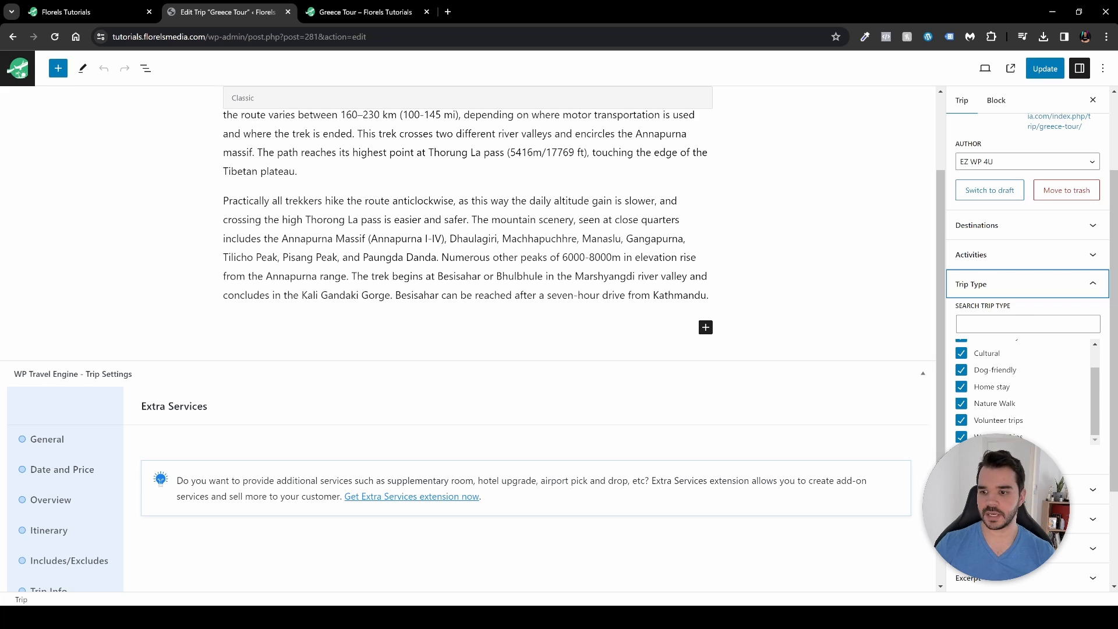
scroll(990, 385, up, 2)
click(961, 366)
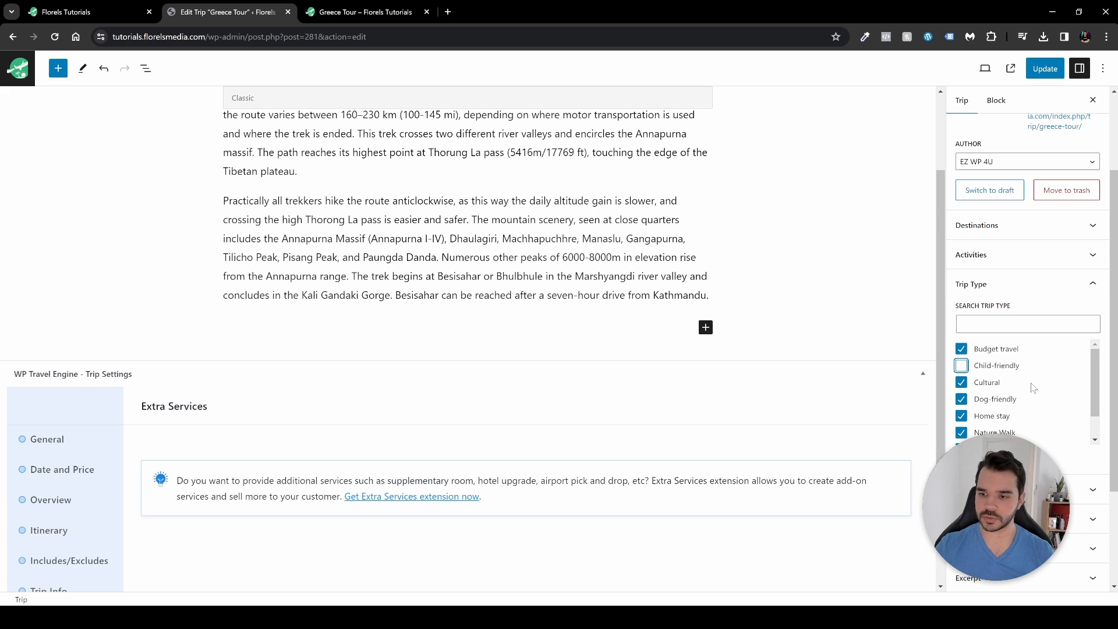
click(1061, 287)
- Assign the Easy and Medium difficulty levels to the trip
click(1043, 351)
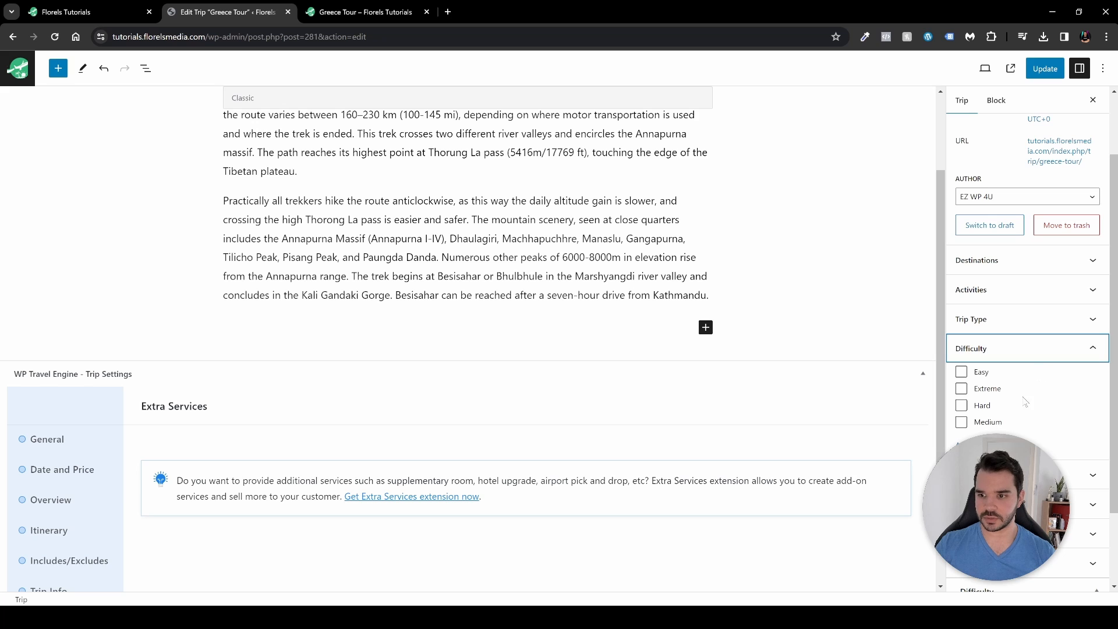
click(961, 372)
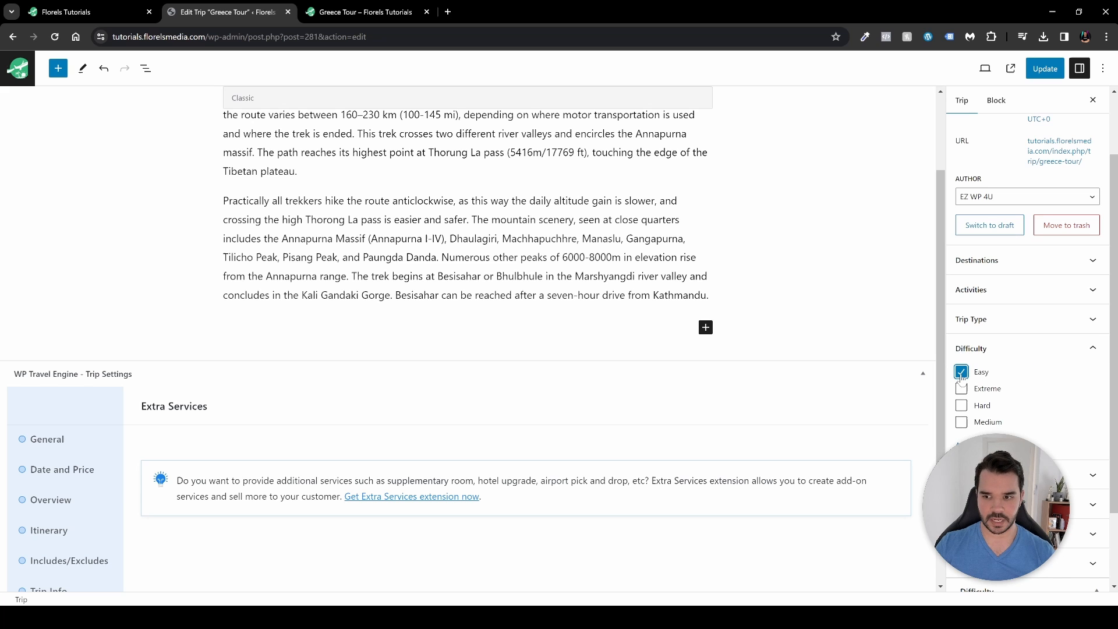
click(961, 422)
click(978, 349)
- Review the trip's tag, featured image and excerpt settings
click(978, 378)
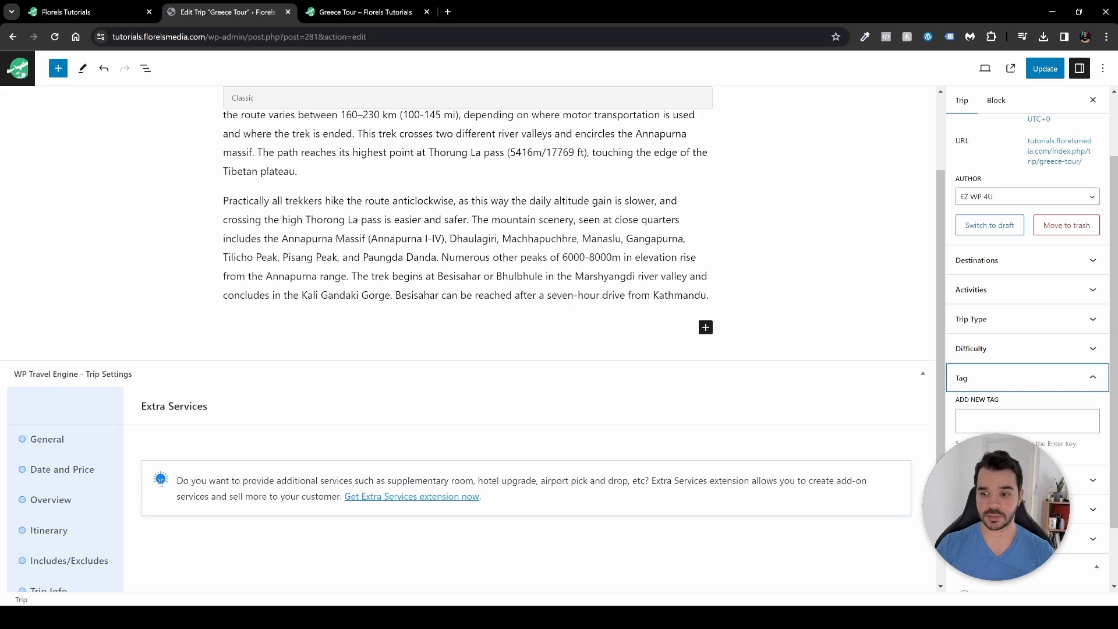
click(1038, 382)
click(1031, 409)
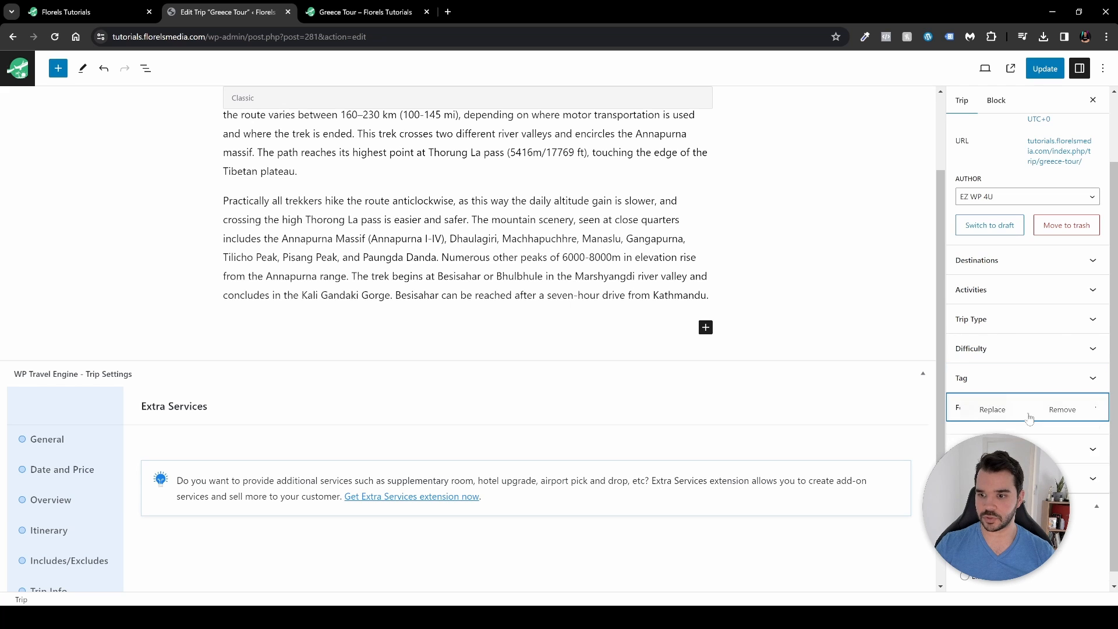
scroll(1029, 446, down, 1)
scroll(1027, 431, down, 1)
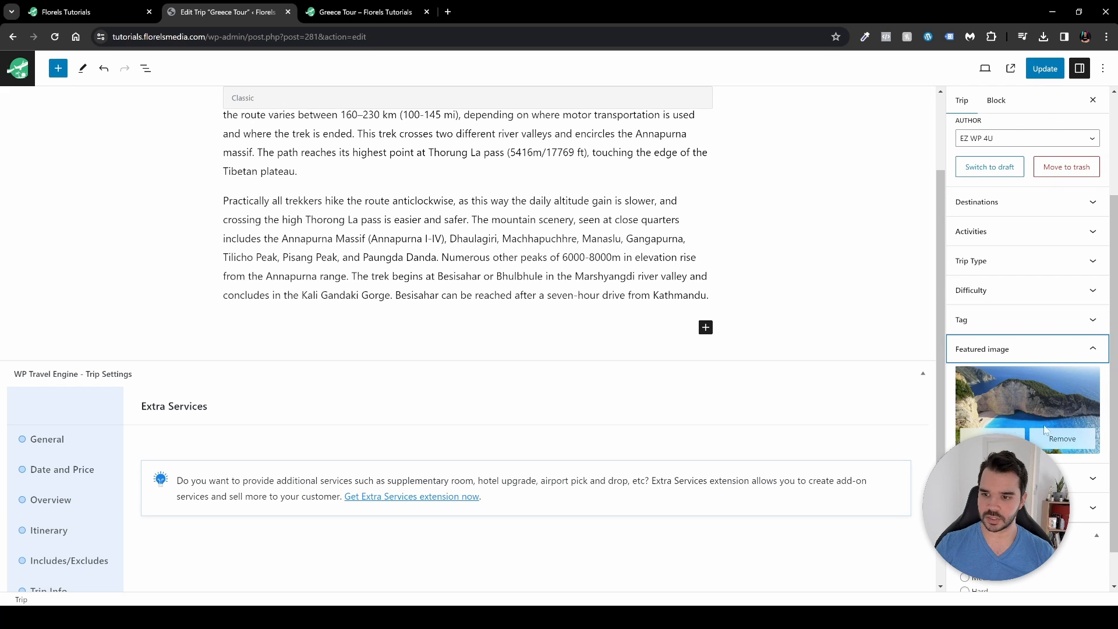
click(1048, 352)
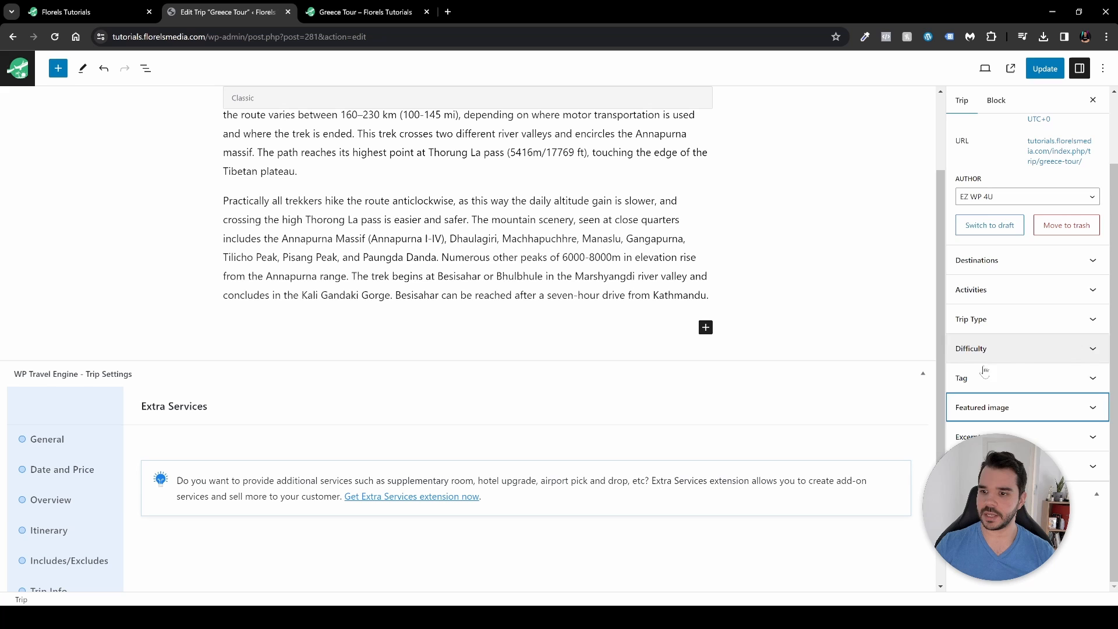
click(1040, 442)
click(1040, 401)
scroll(815, 292, up, 3)
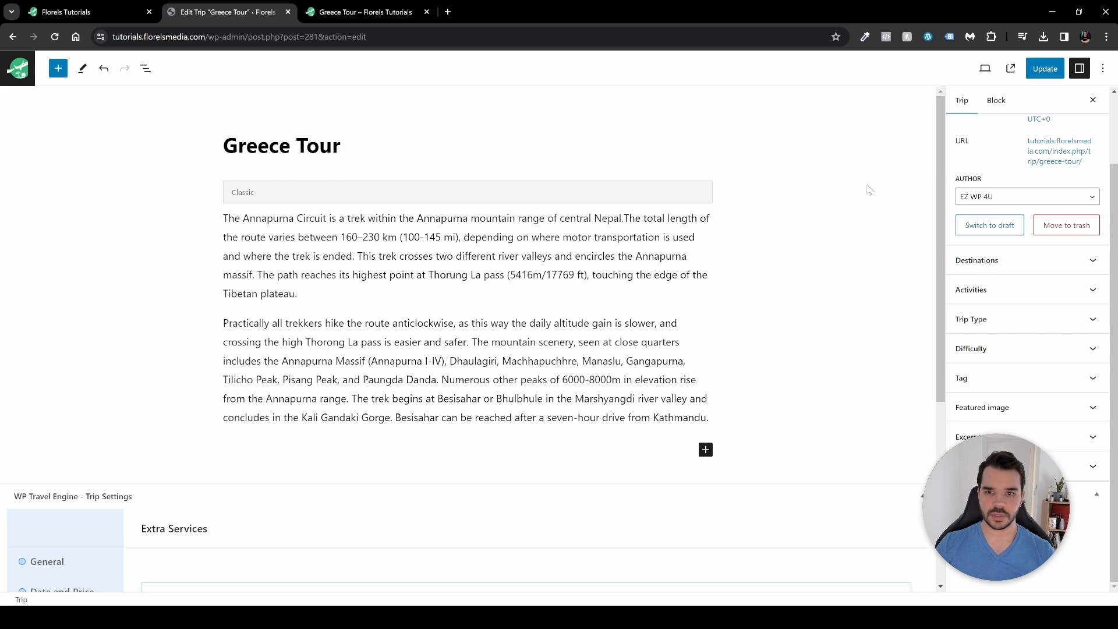
- View the published Greece Tour page, check its availability, choose January 18, 2024 as the starting date, and continue to the package type
click(1010, 70)
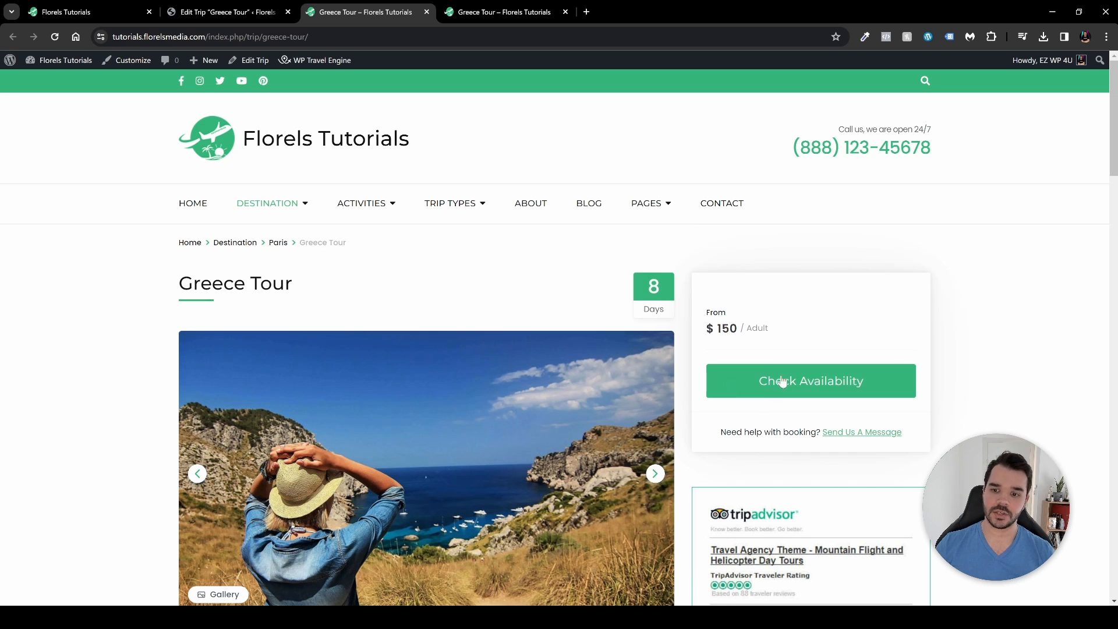
click(813, 388)
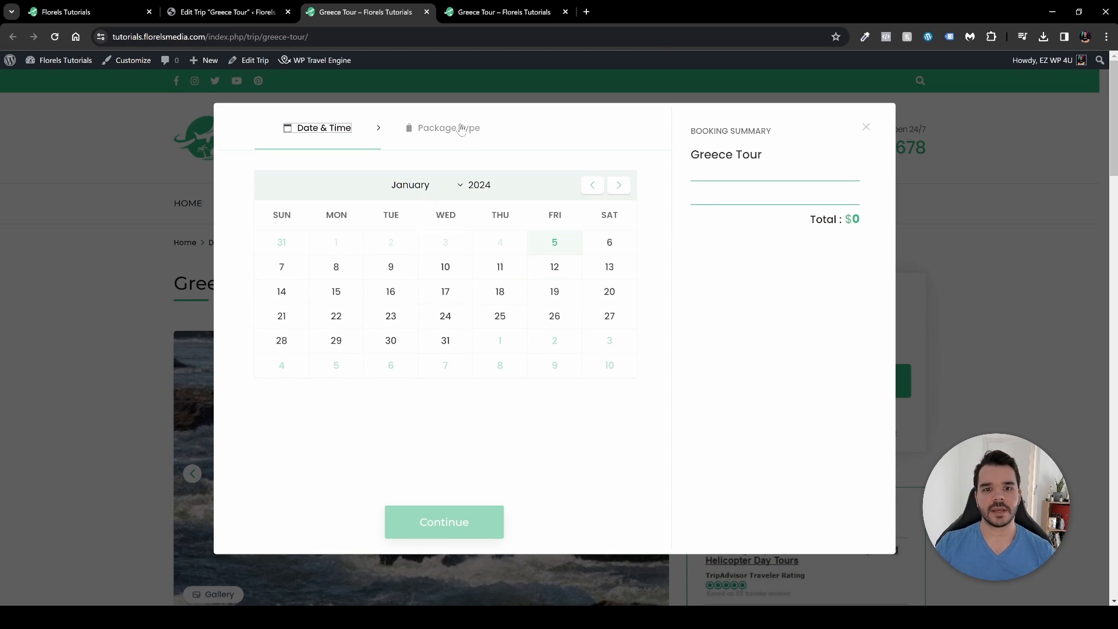
click(378, 133)
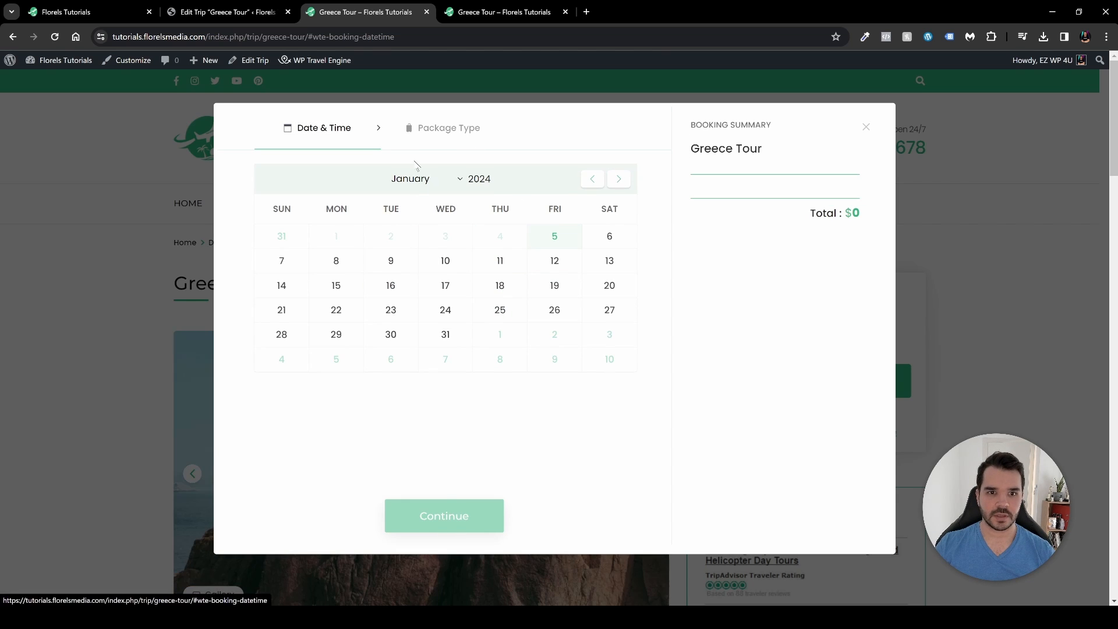
click(446, 310)
click(544, 294)
click(560, 304)
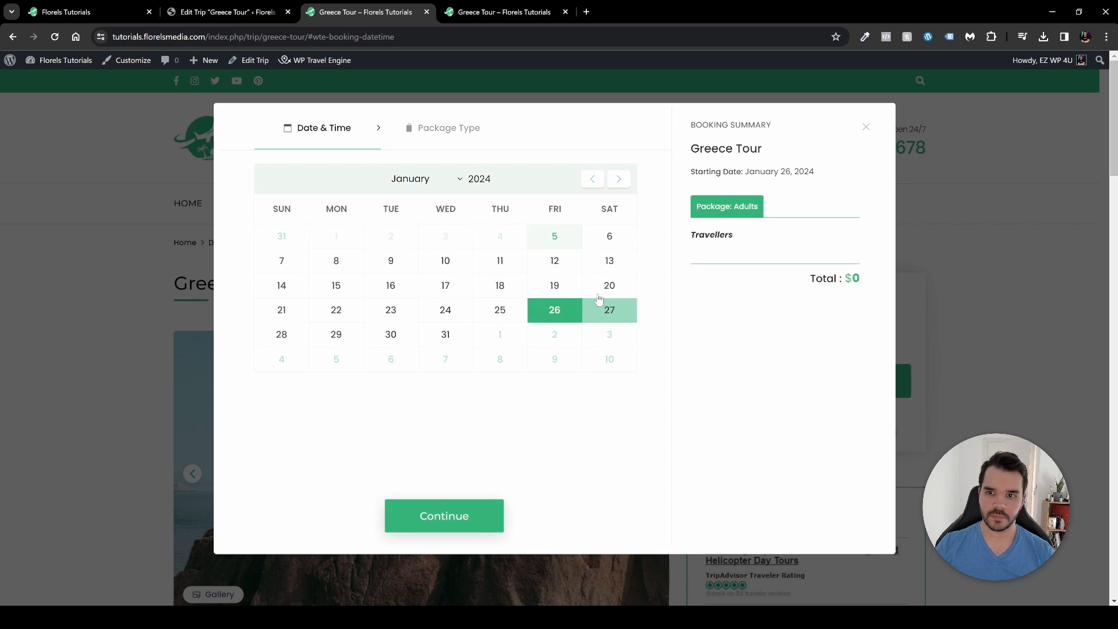
click(510, 291)
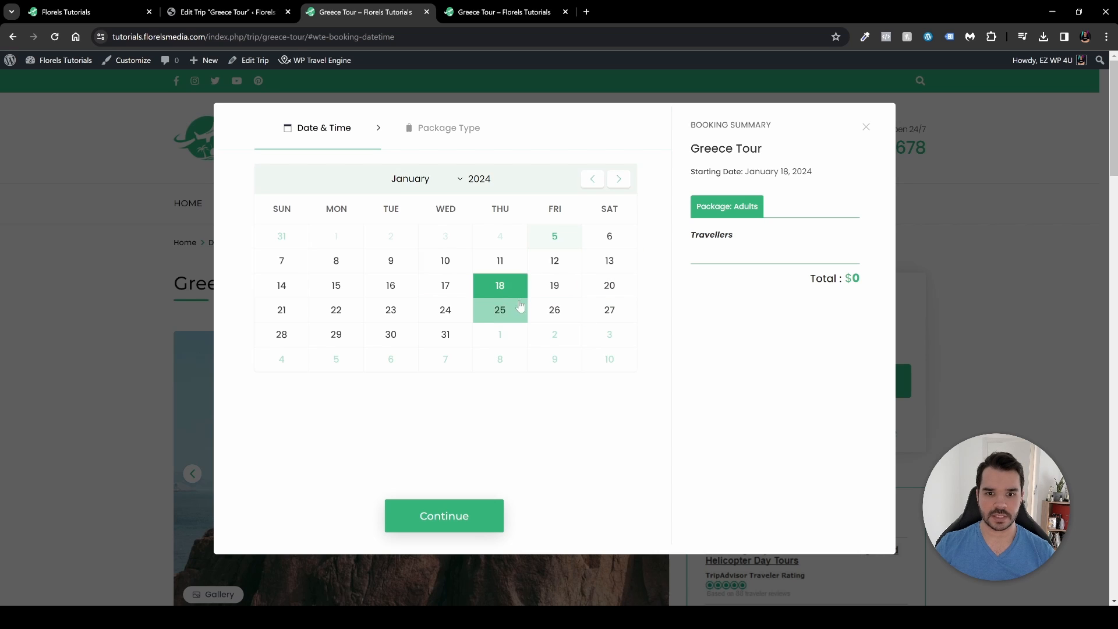
click(454, 515)
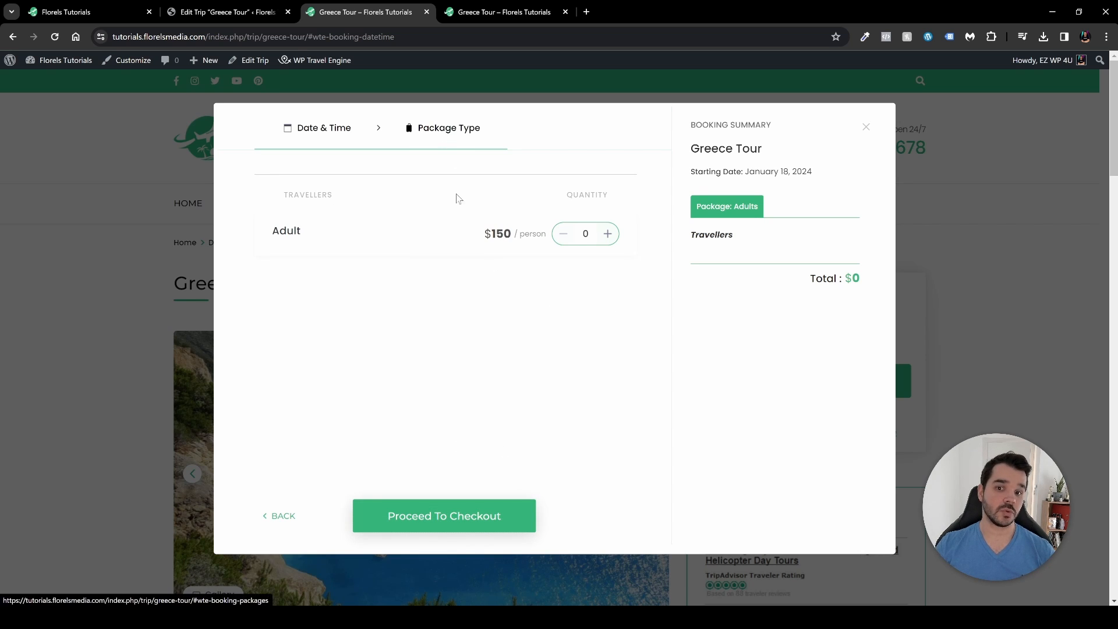
- Set the booking quantity to 2 adults, and close the booking window without checking out
click(609, 235)
click(609, 236)
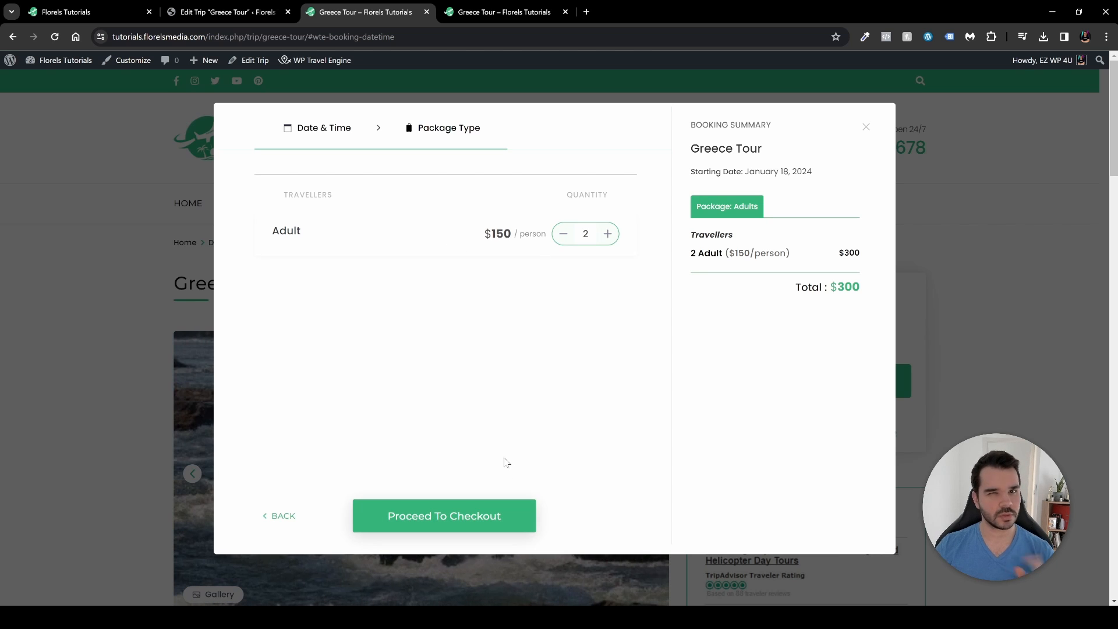
click(865, 127)
- Compare the published tour's title and description with the trip's content in the editor
scroll(645, 408, down, 7)
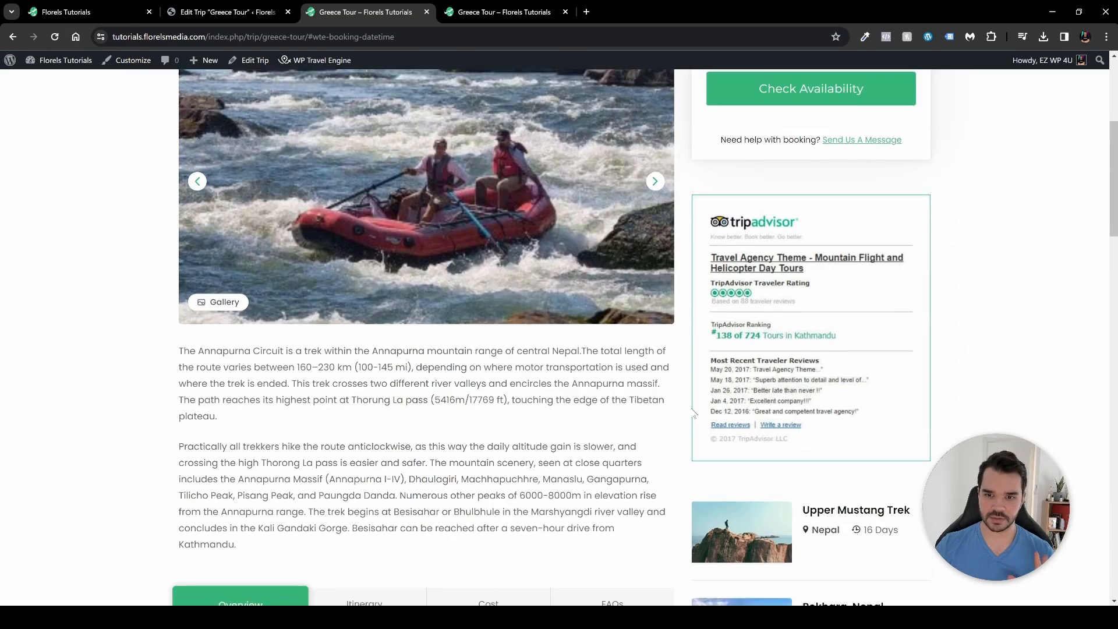
scroll(669, 389, up, 4)
scroll(670, 389, up, 2)
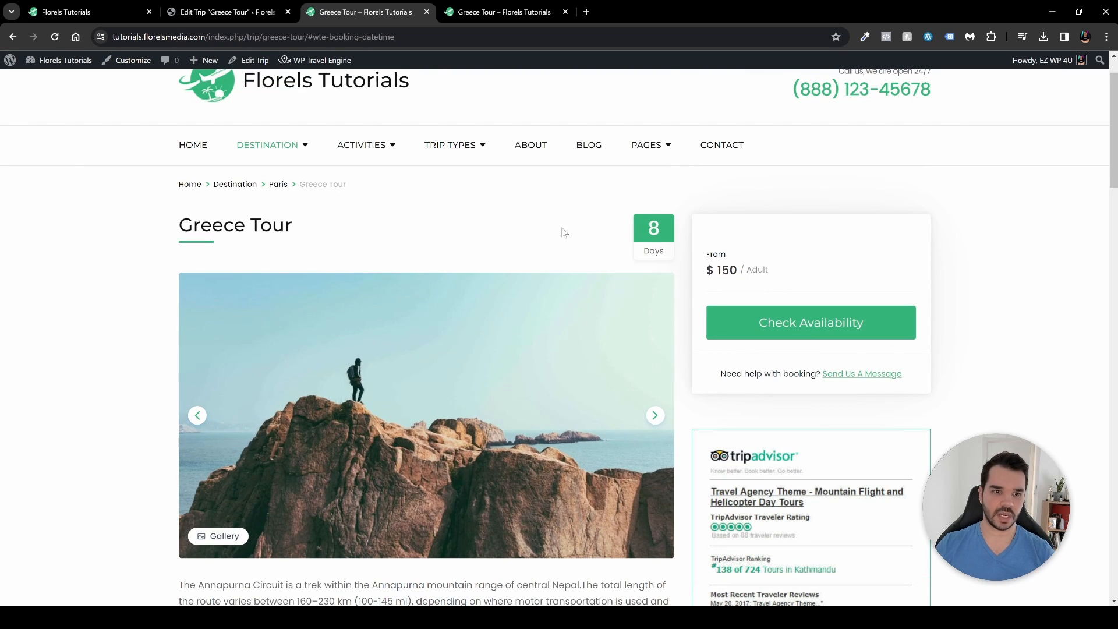
drag(315, 229, 170, 225)
scroll(410, 330, down, 2)
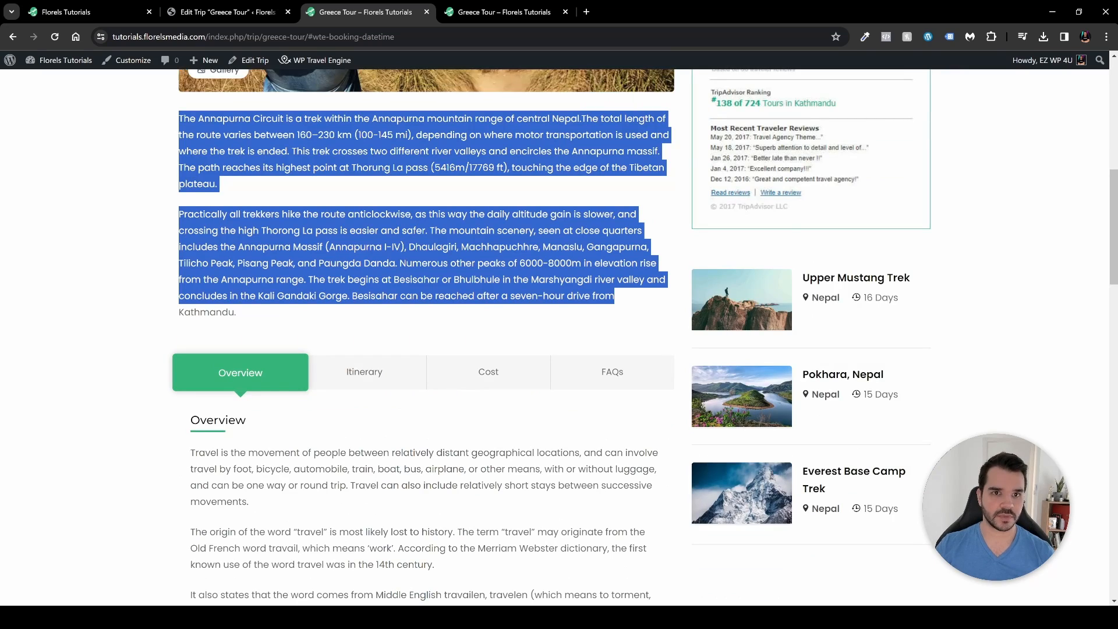
click(230, 11)
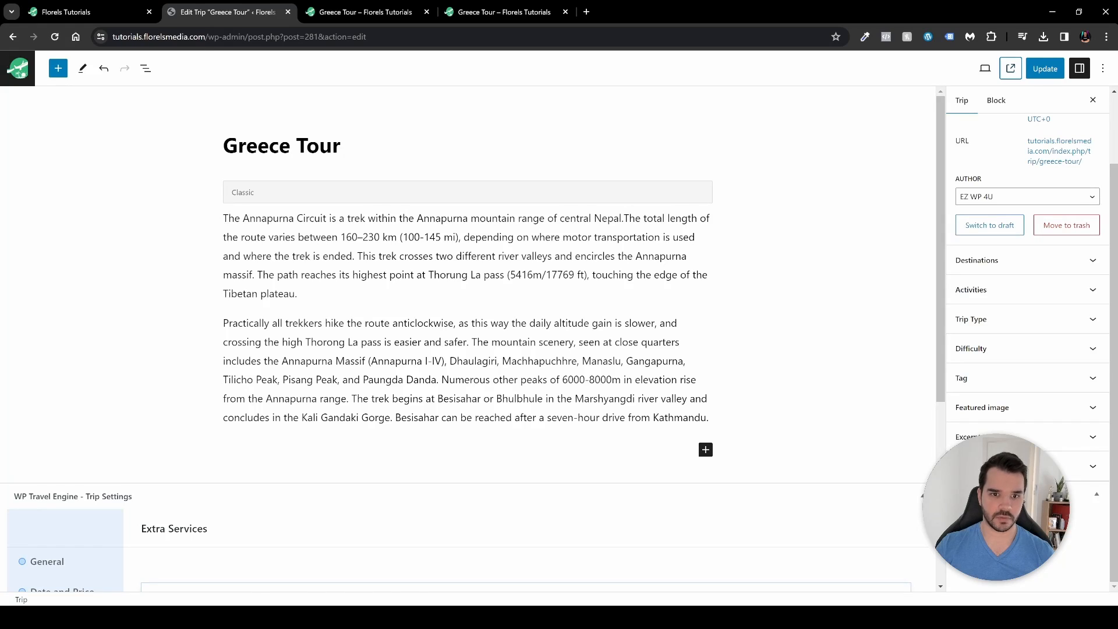
click(365, 11)
- Look through the Itinerary, Cost and FAQs sections on the published Greece Tour page
scroll(290, 389, down, 1)
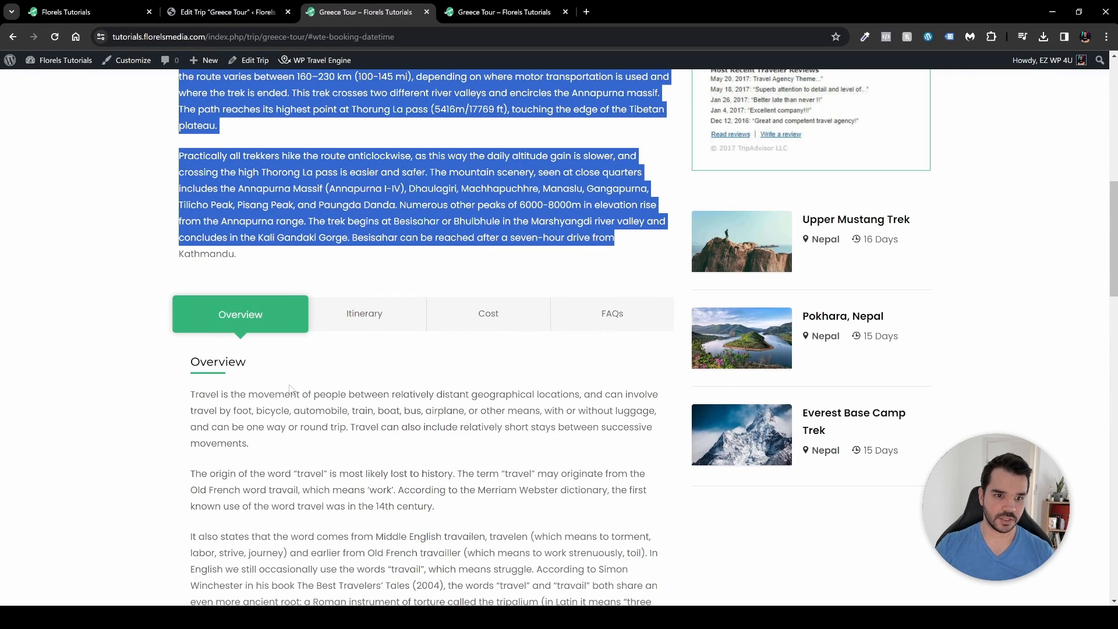
scroll(289, 389, down, 2)
click(375, 202)
click(506, 207)
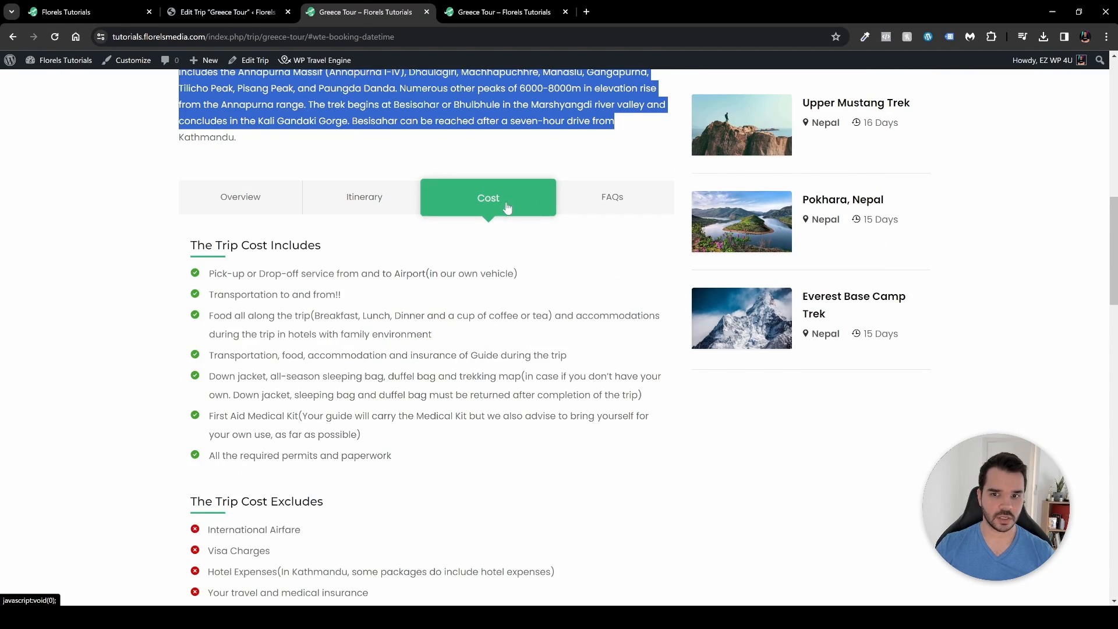
click(613, 202)
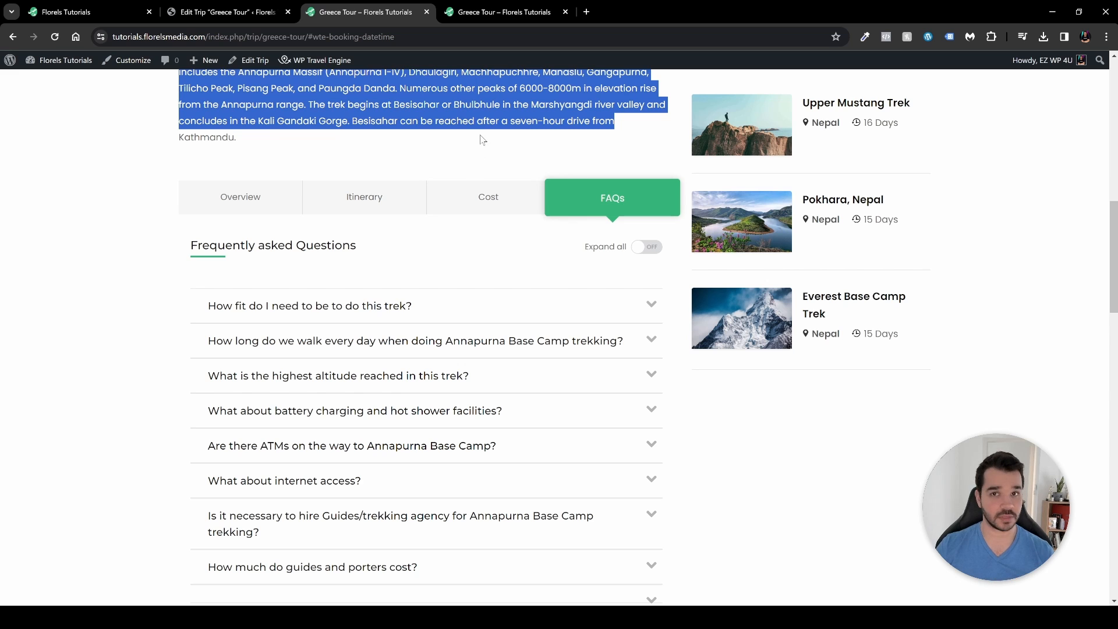
- Examine the suggested trips beside the tour and the enquiry form below the FAQs, including its trip name and fields
scroll(675, 288, up, 4)
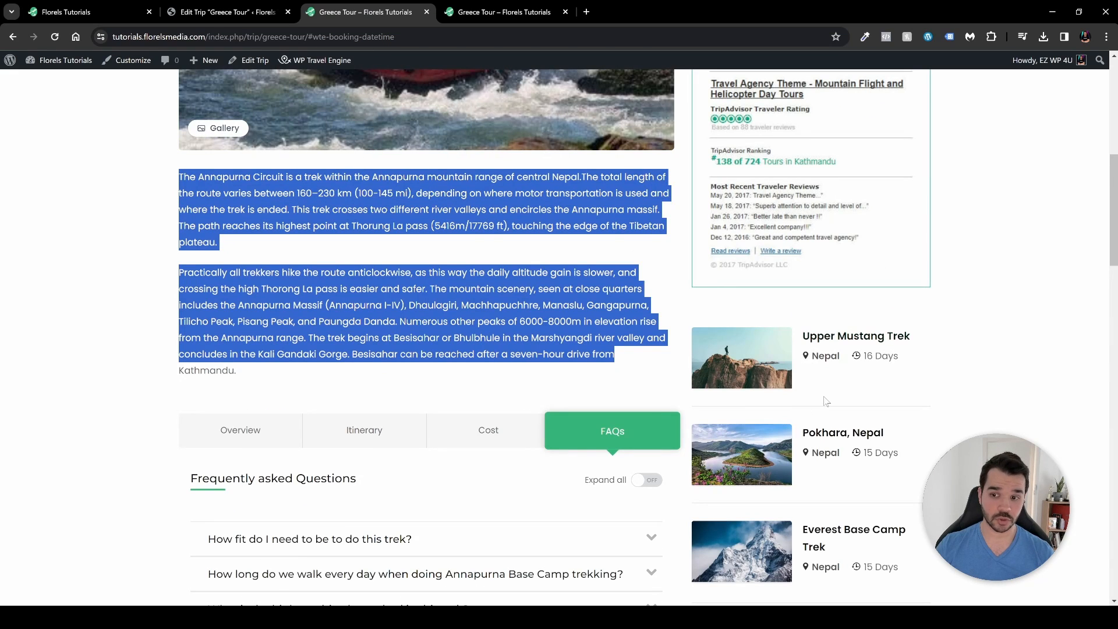
scroll(826, 401, down, 2)
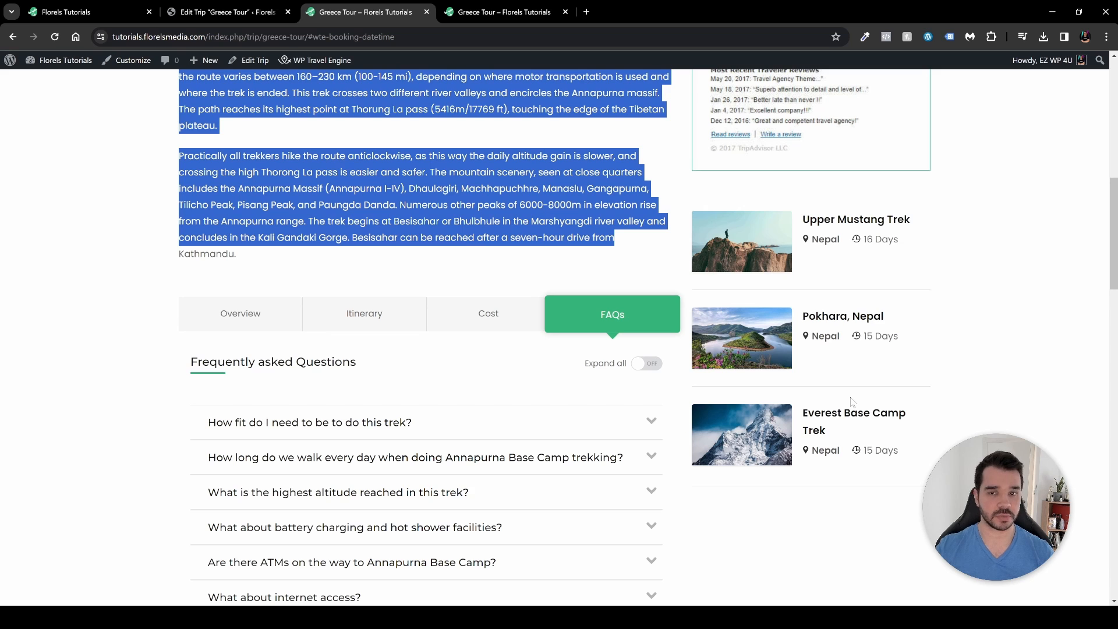
scroll(851, 401, up, 1)
scroll(684, 291, down, 7)
scroll(321, 227, down, 1)
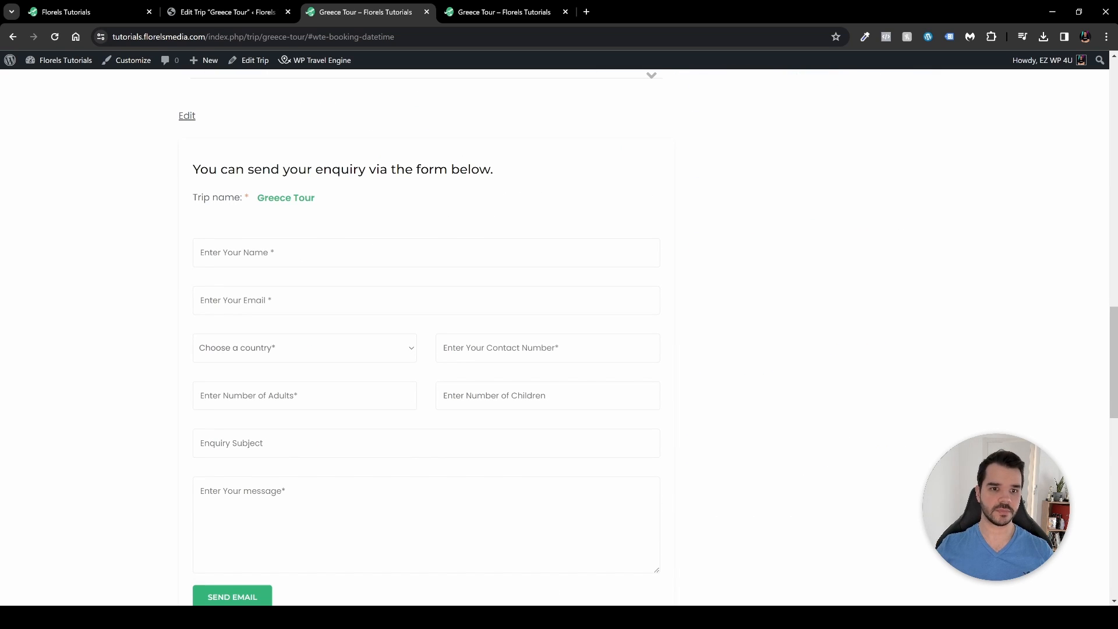
drag(321, 198, 255, 201)
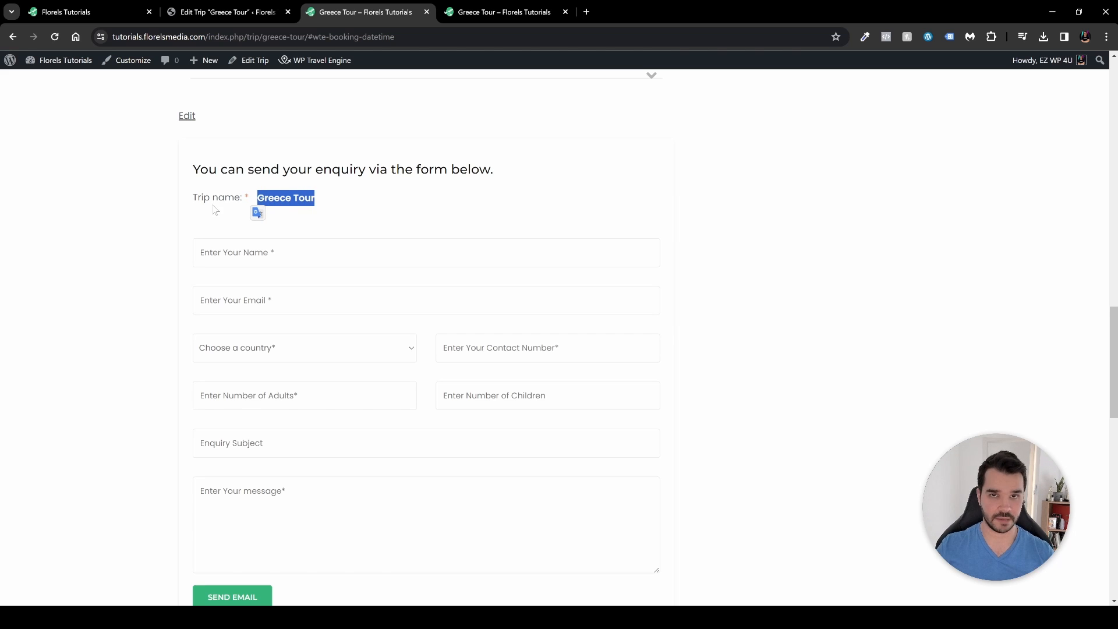
click(397, 225)
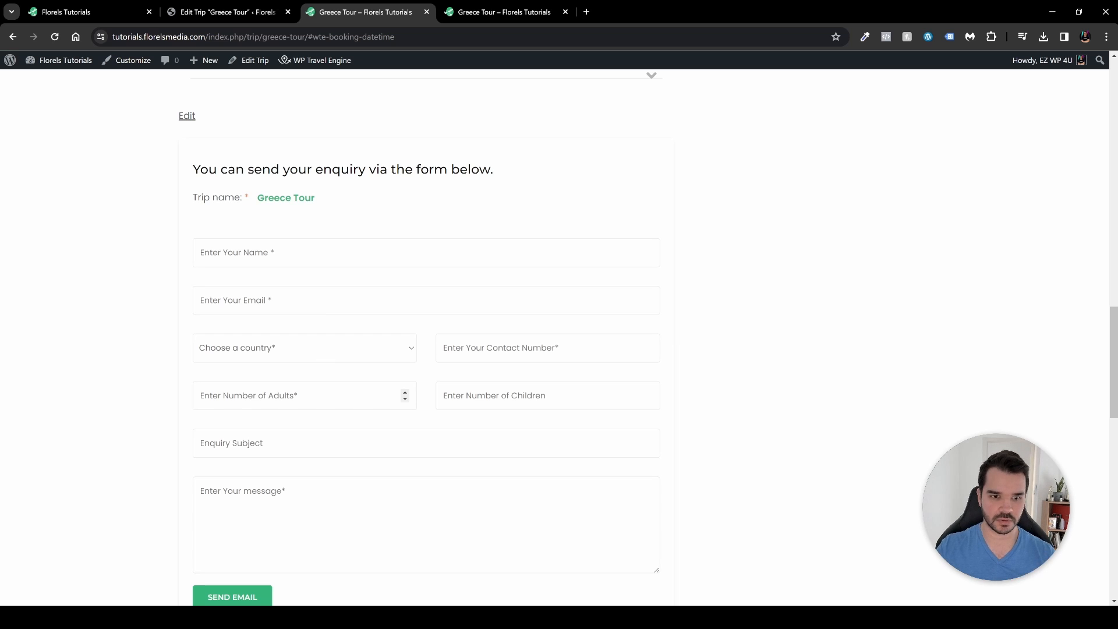
- Look over the rest of the enquiry form and the related trips at the end of the Greece Tour page
scroll(390, 409, down, 5)
scroll(359, 321, up, 3)
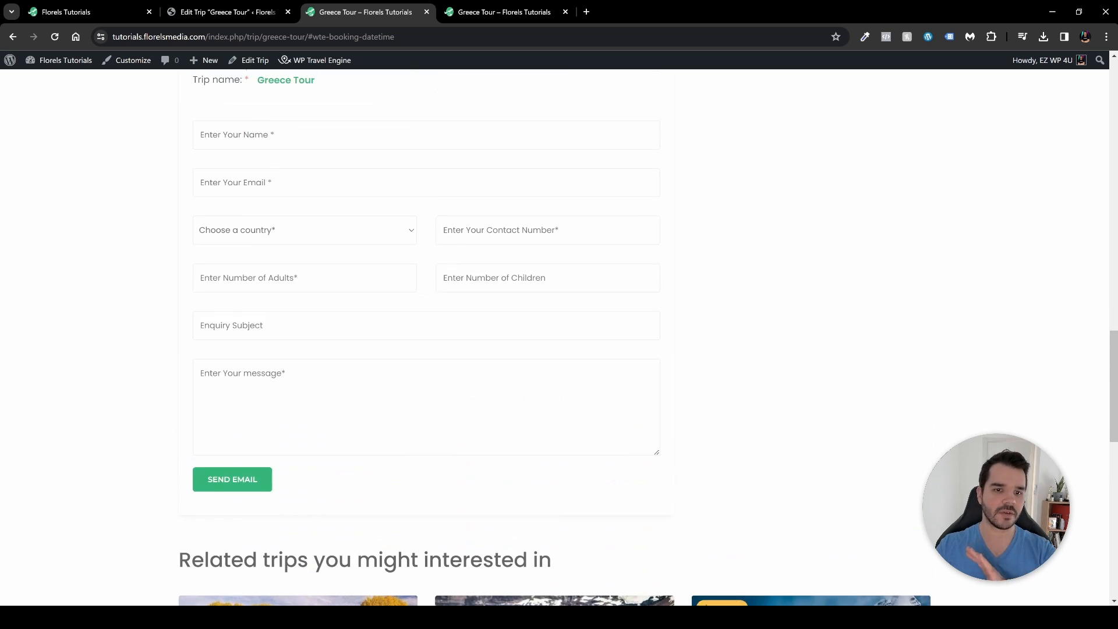
scroll(359, 332, up, 1)
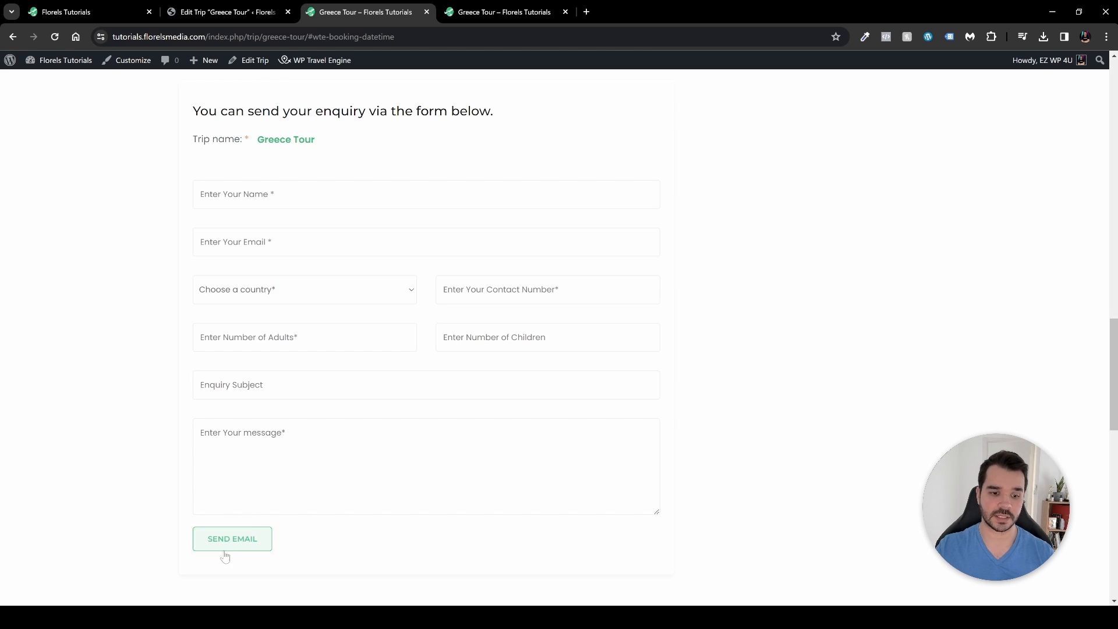
scroll(225, 553, down, 6)
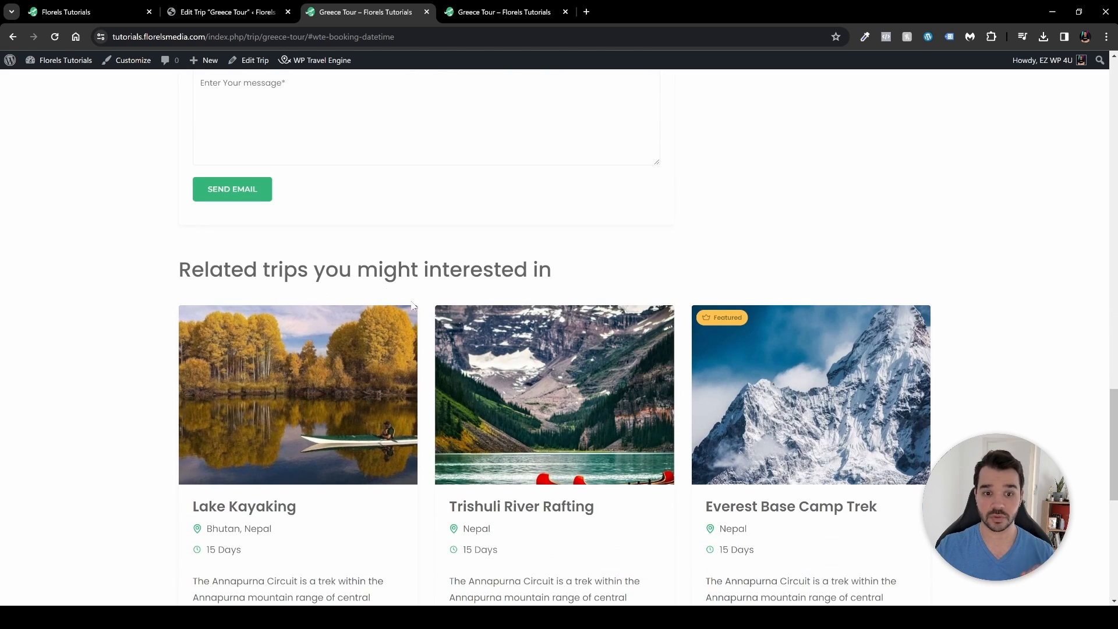
scroll(698, 279, down, 3)
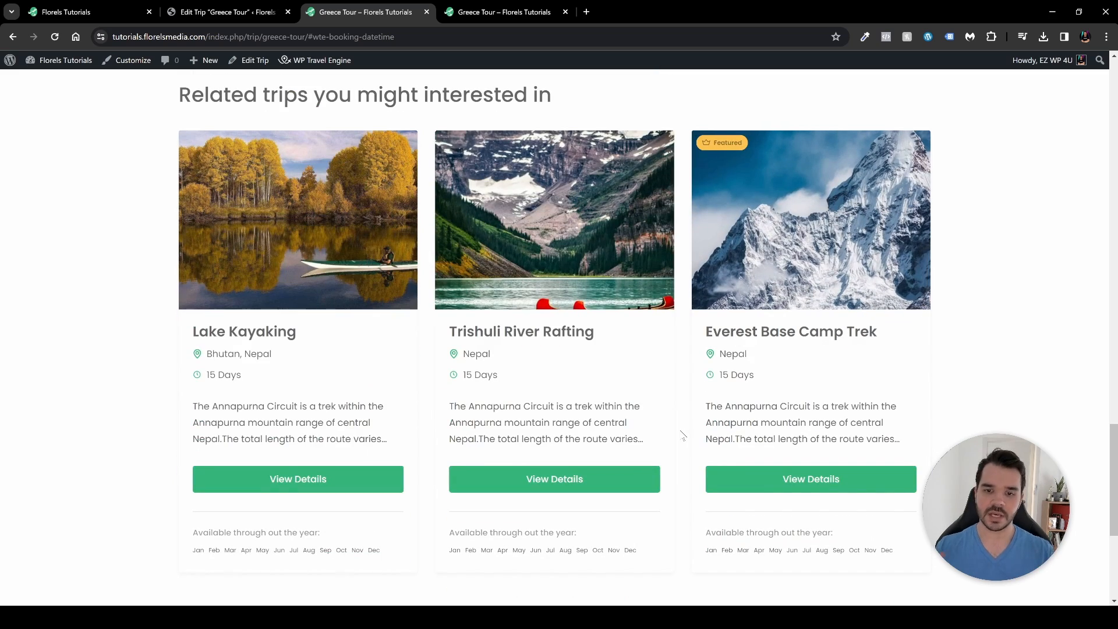
scroll(683, 436, up, 20)
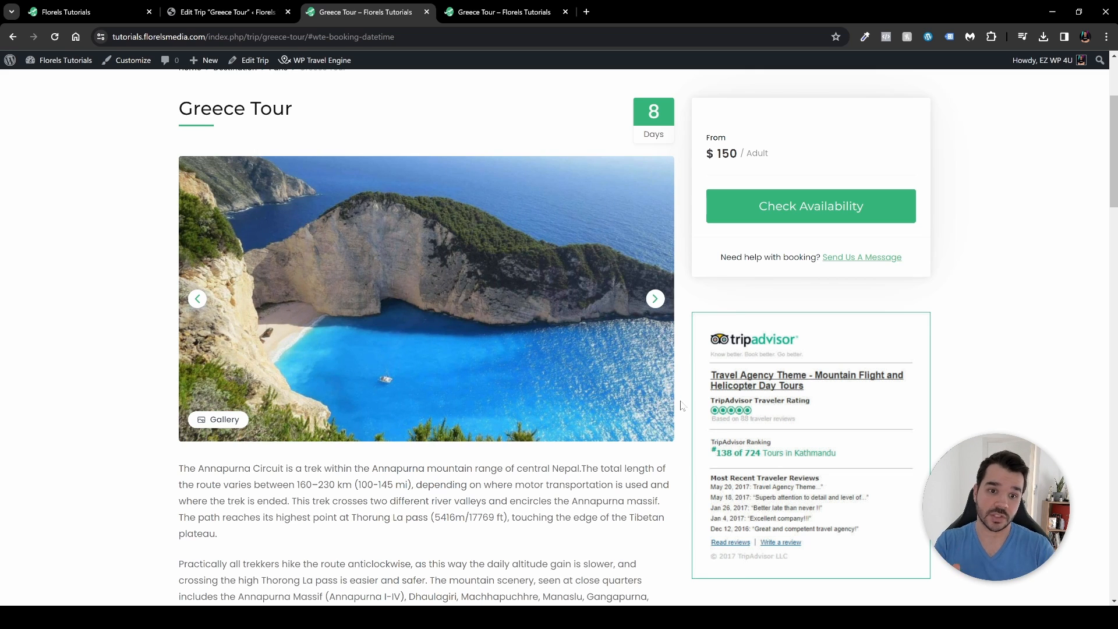
scroll(682, 405, down, 15)
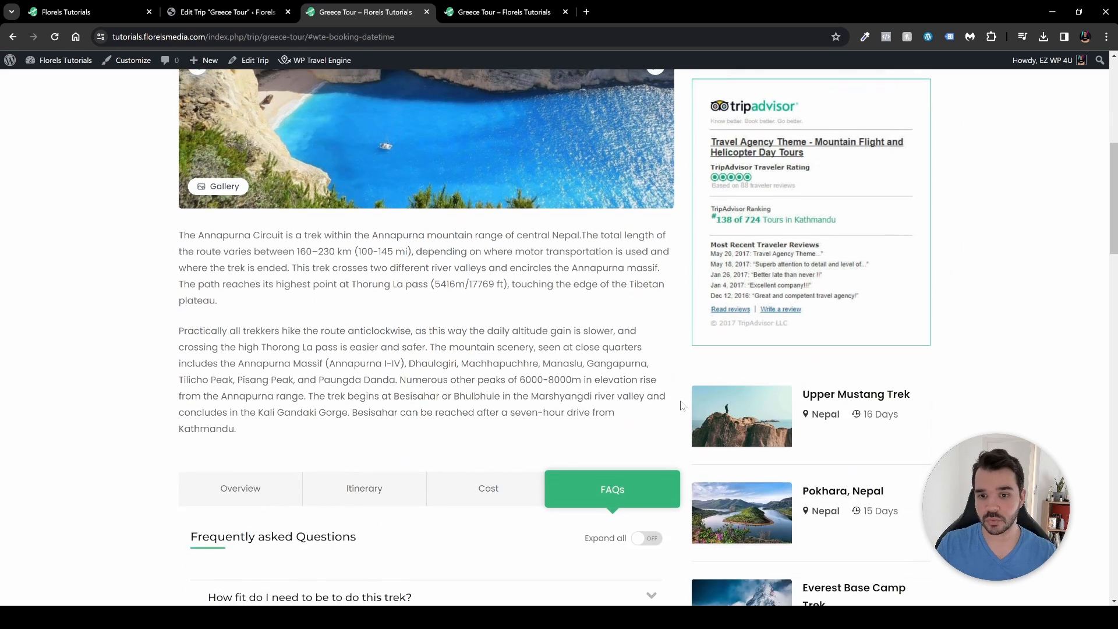
scroll(681, 405, down, 9)
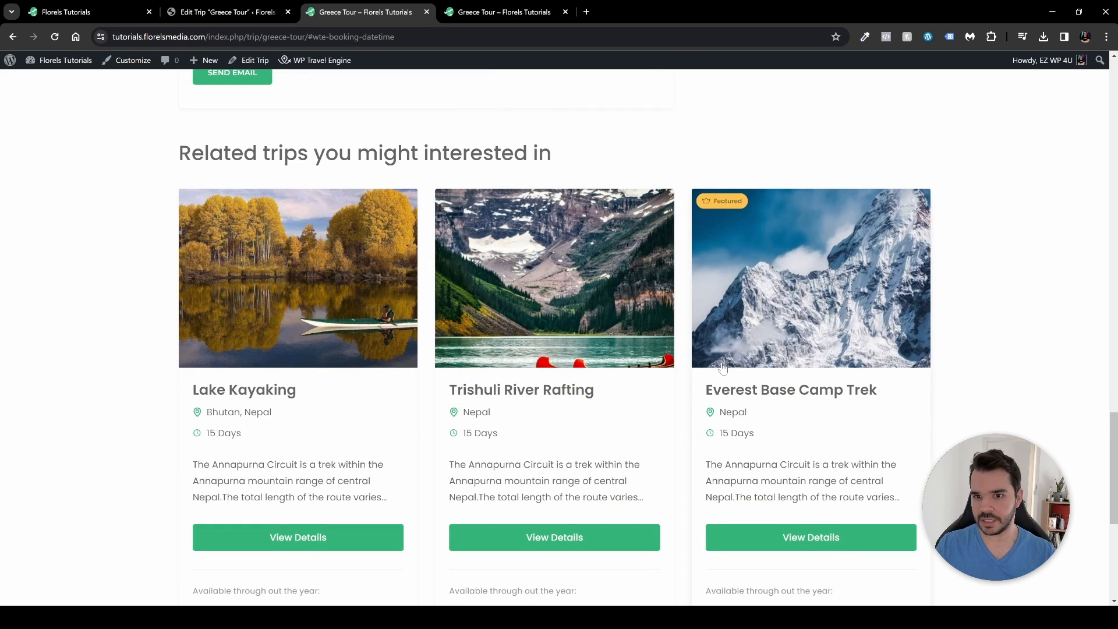
- Open the Everest Base Camp Trek from the related trips and look over its page
scroll(688, 415, down, 2)
scroll(688, 406, up, 2)
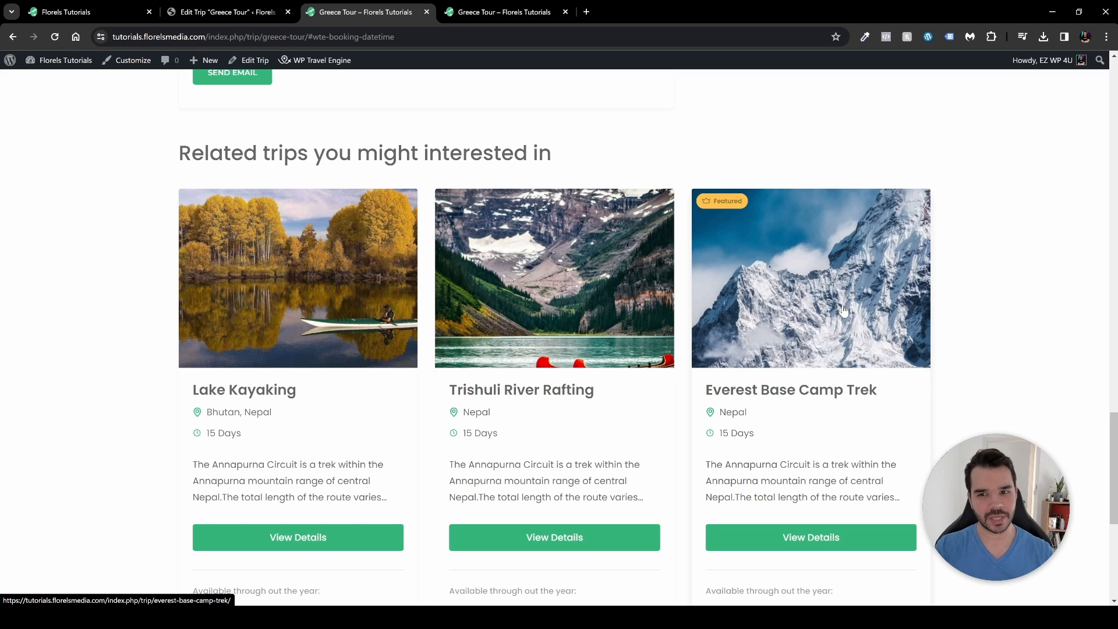
click(821, 546)
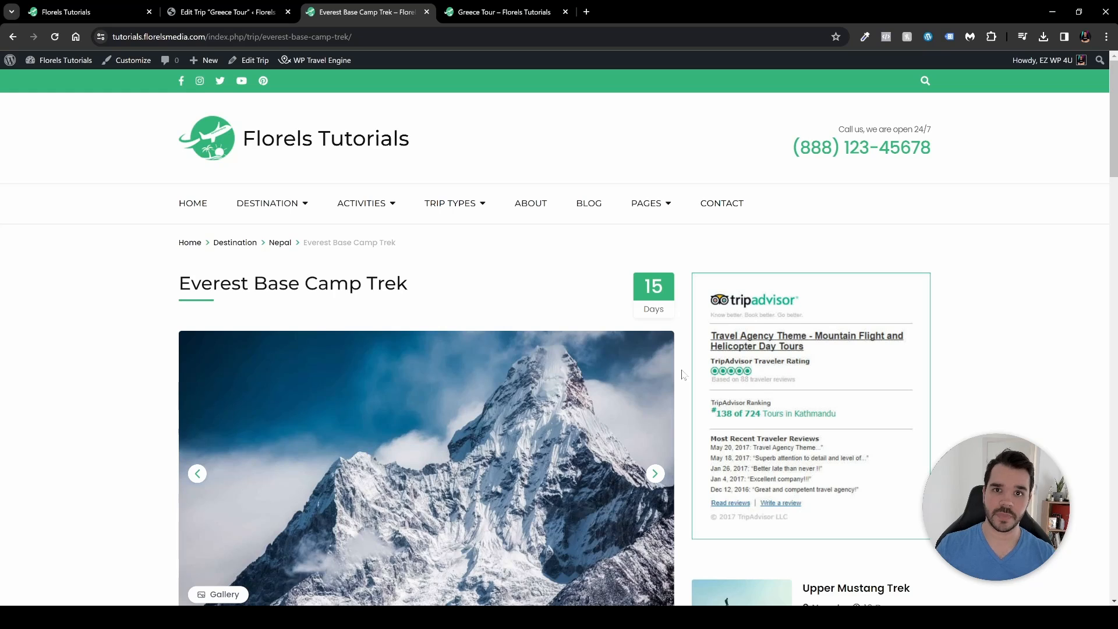
scroll(682, 374, down, 5)
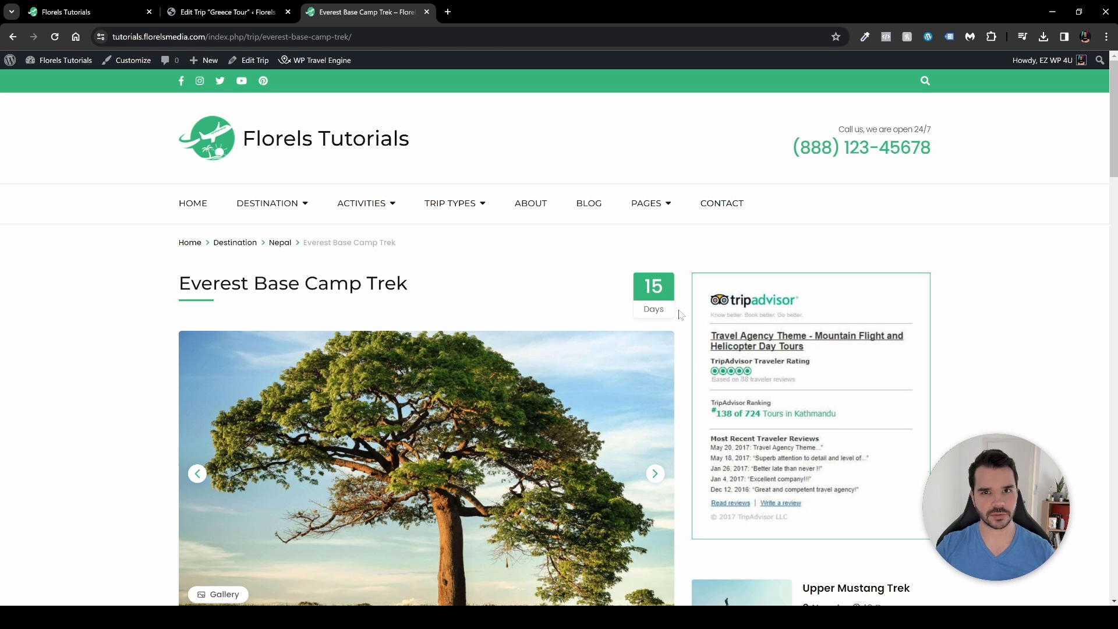
- Return from the Greece Tour editor to the list of all trips and look through its entries and columns
click(234, 12)
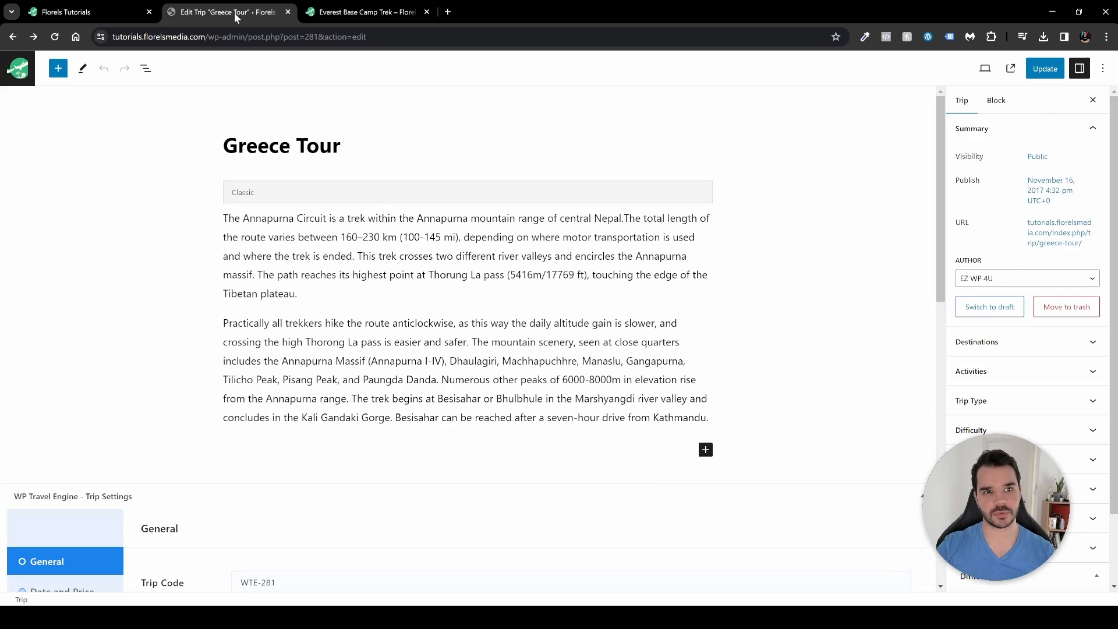
click(23, 79)
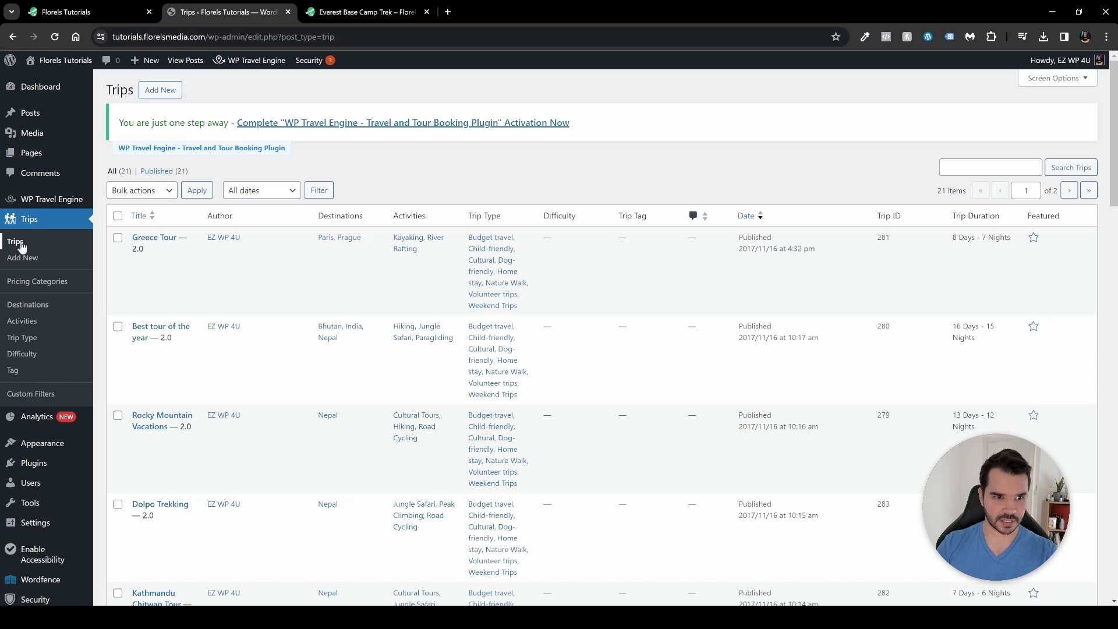
mouse_move(255, 247)
scroll(254, 248, down, 15)
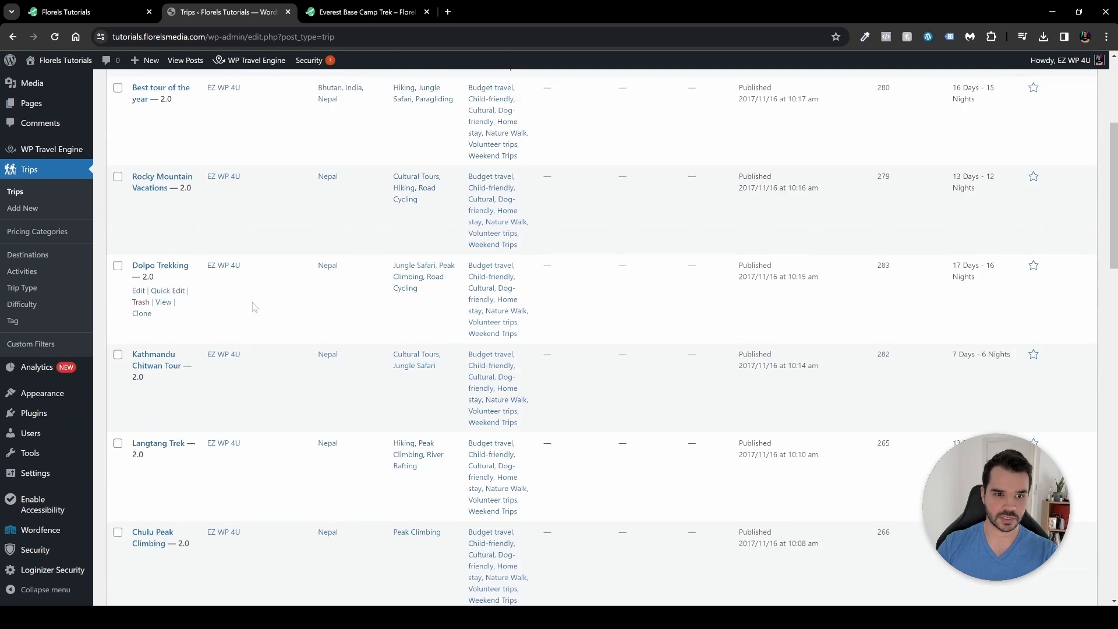
scroll(278, 439, up, 14)
scroll(278, 439, up, 2)
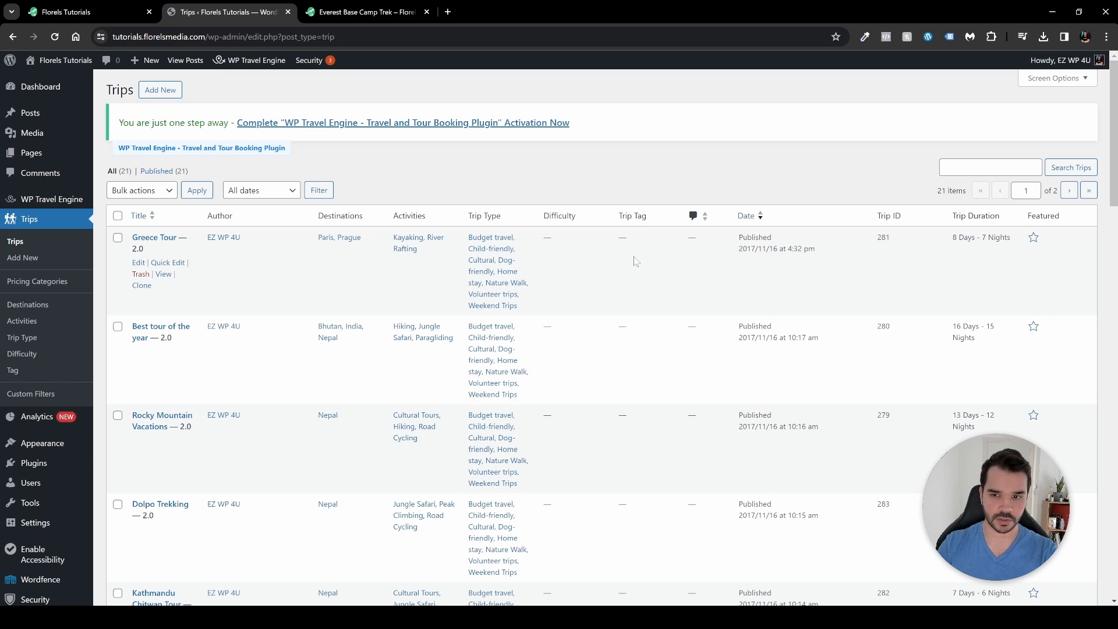
- Open the trip destinations and examine the existing entries and the new destination form, including its parent destination choices
click(35, 311)
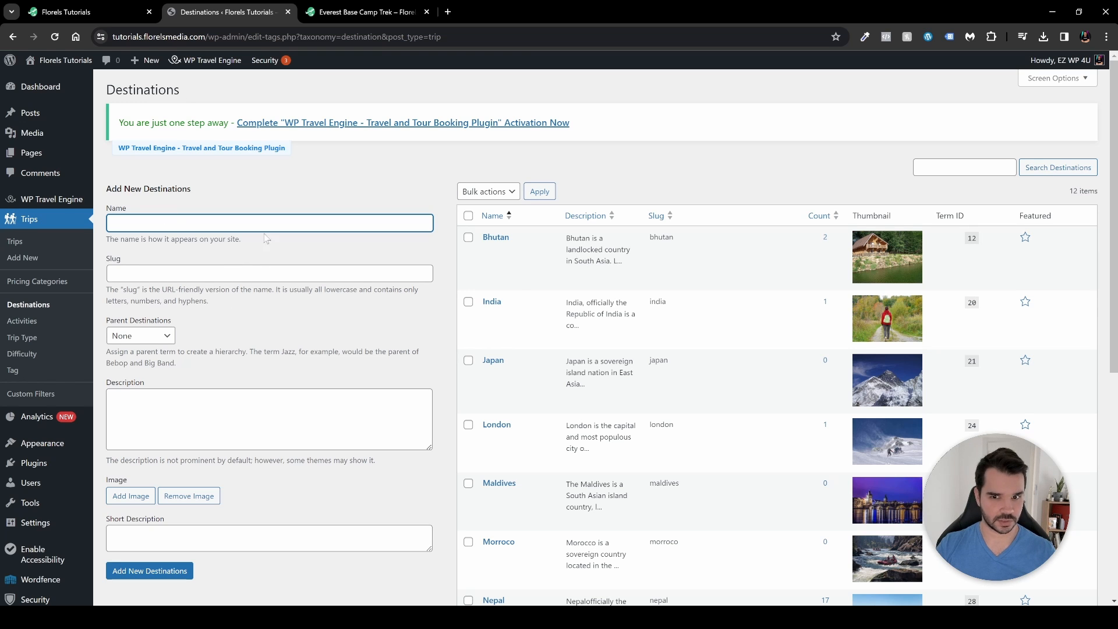
scroll(600, 178, down, 1)
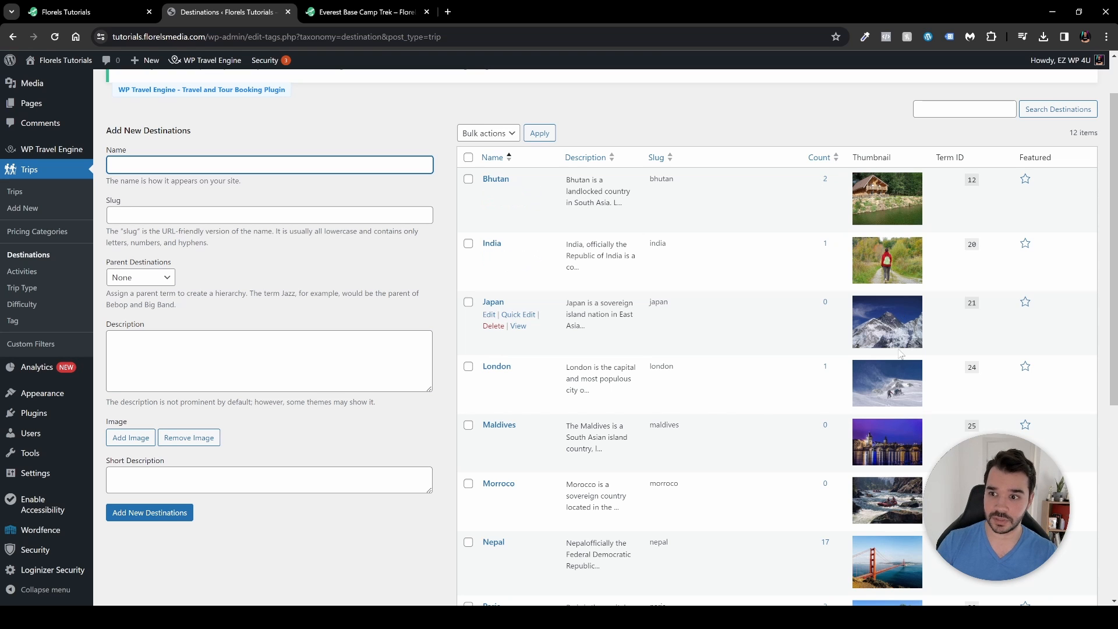
scroll(932, 384, up, 1)
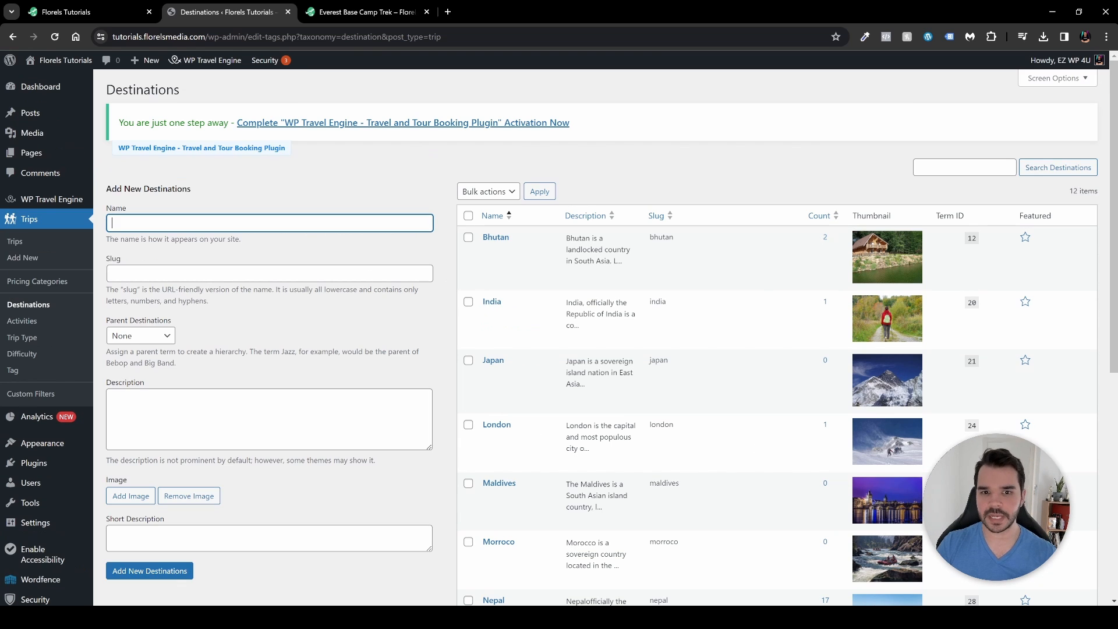
click(160, 339)
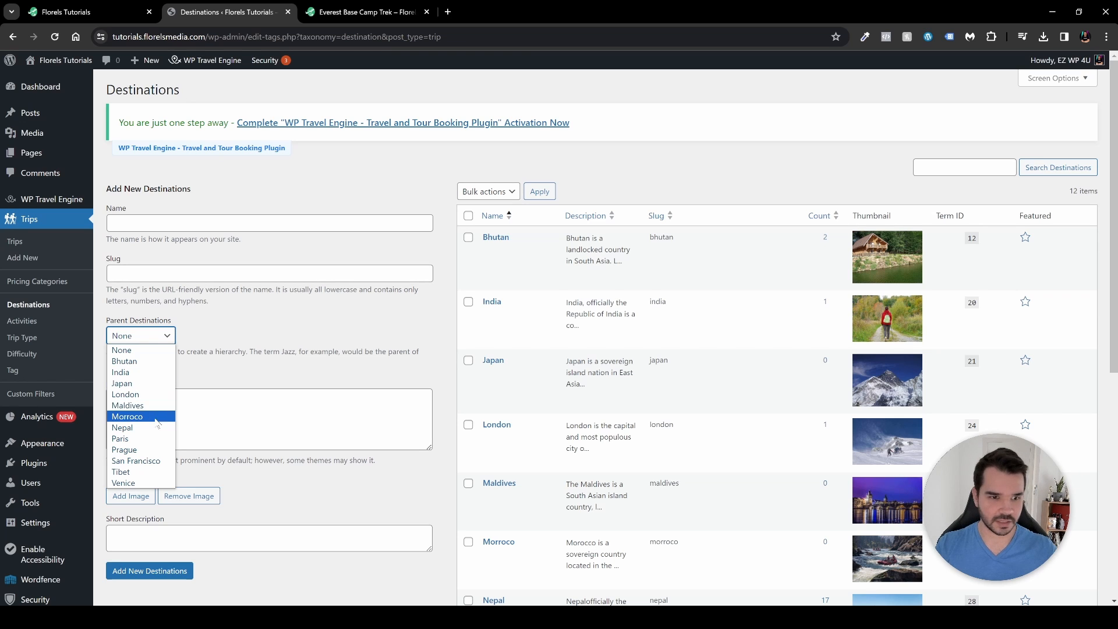
click(288, 343)
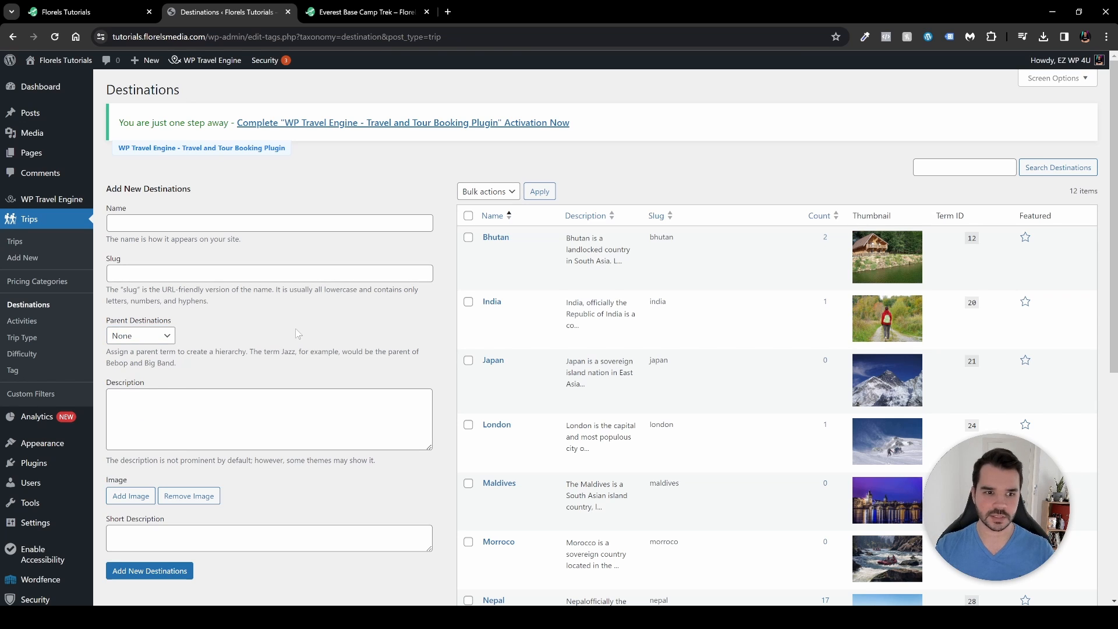
click(156, 335)
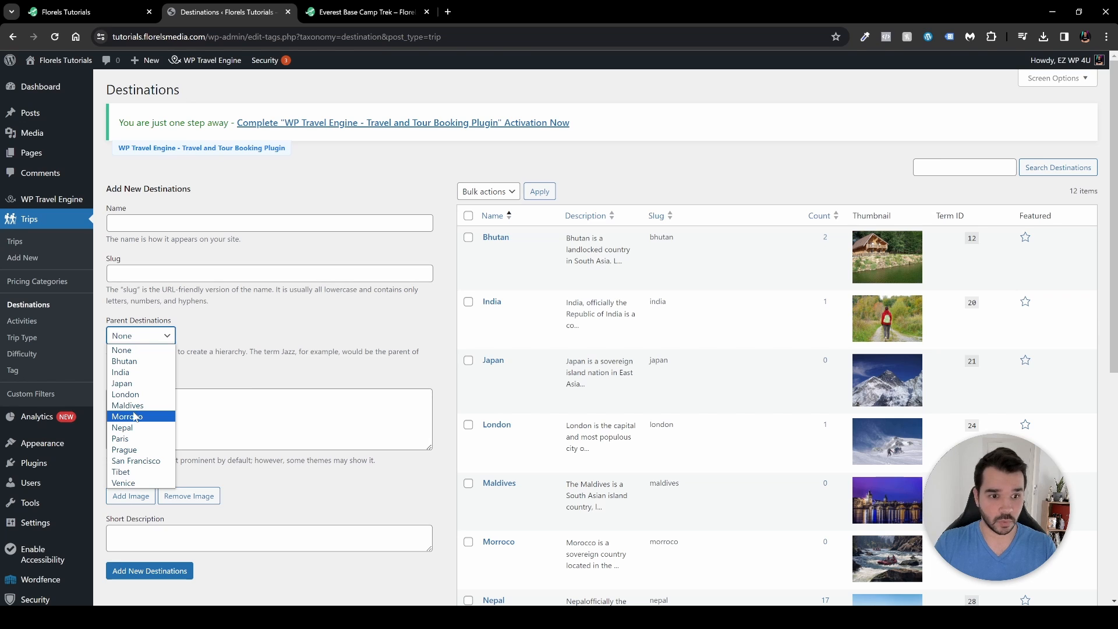
click(251, 364)
click(251, 414)
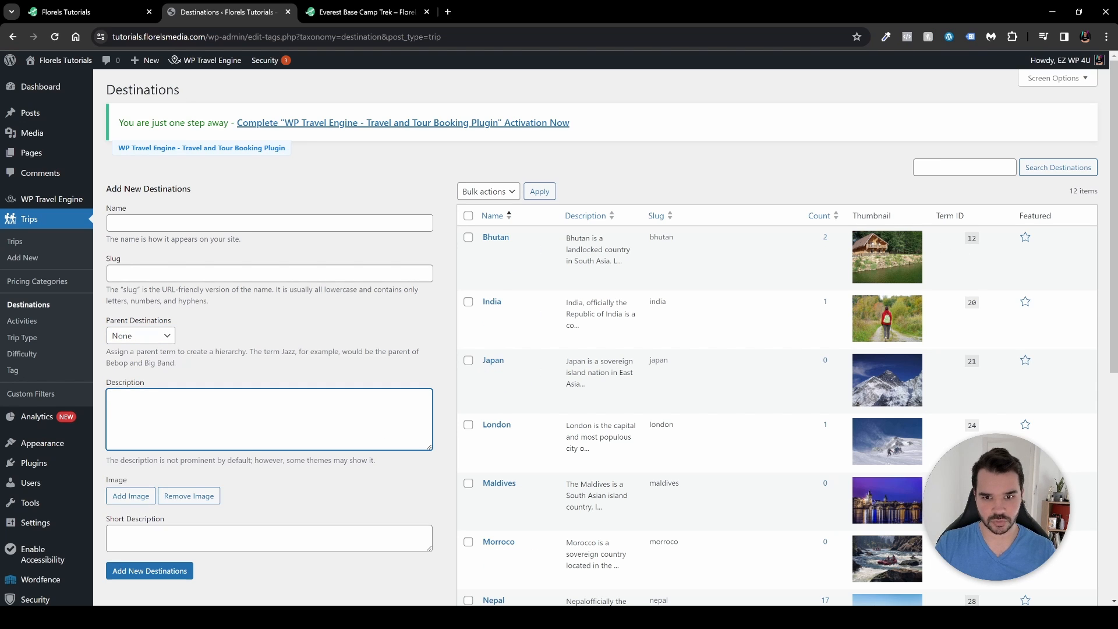
- Look through the trip activities and compare their setup with the destinations
click(22, 320)
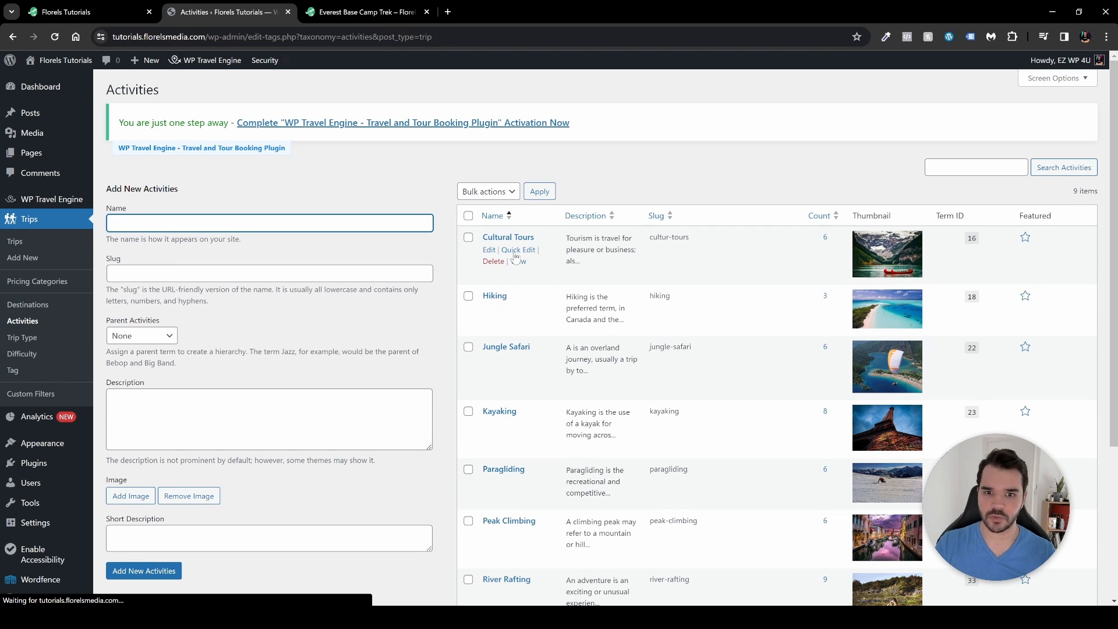
scroll(552, 328, down, 1)
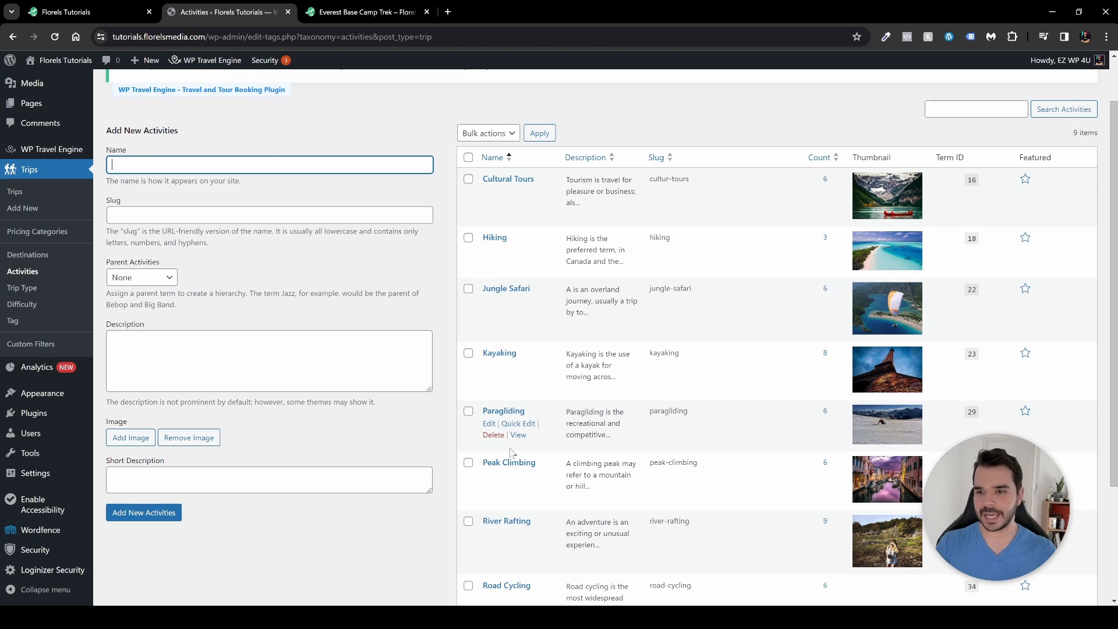
scroll(517, 371, up, 1)
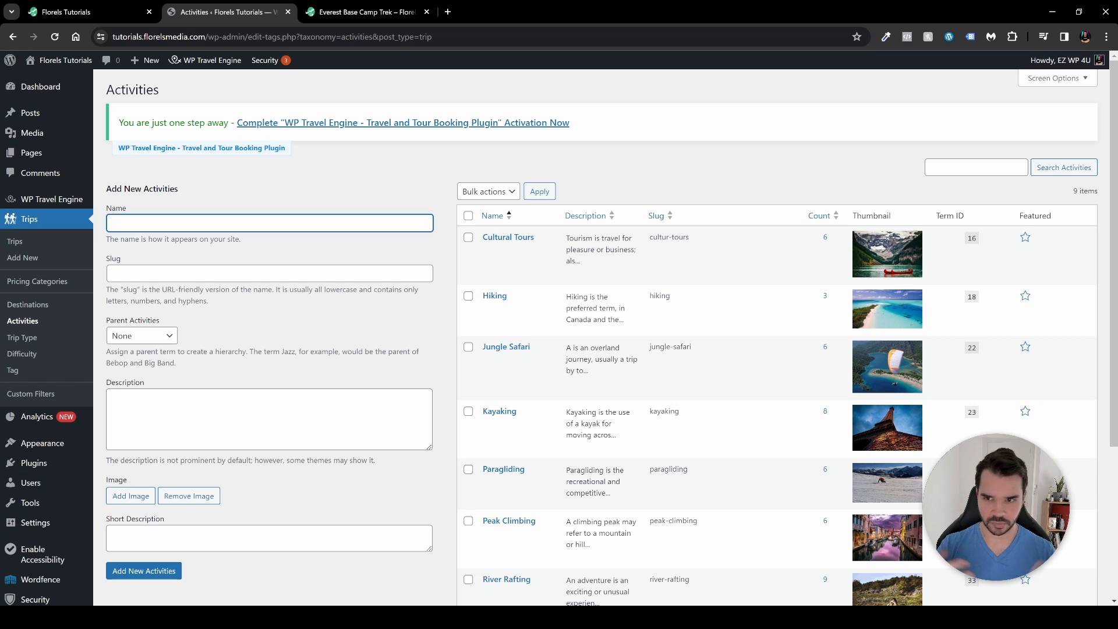
click(24, 305)
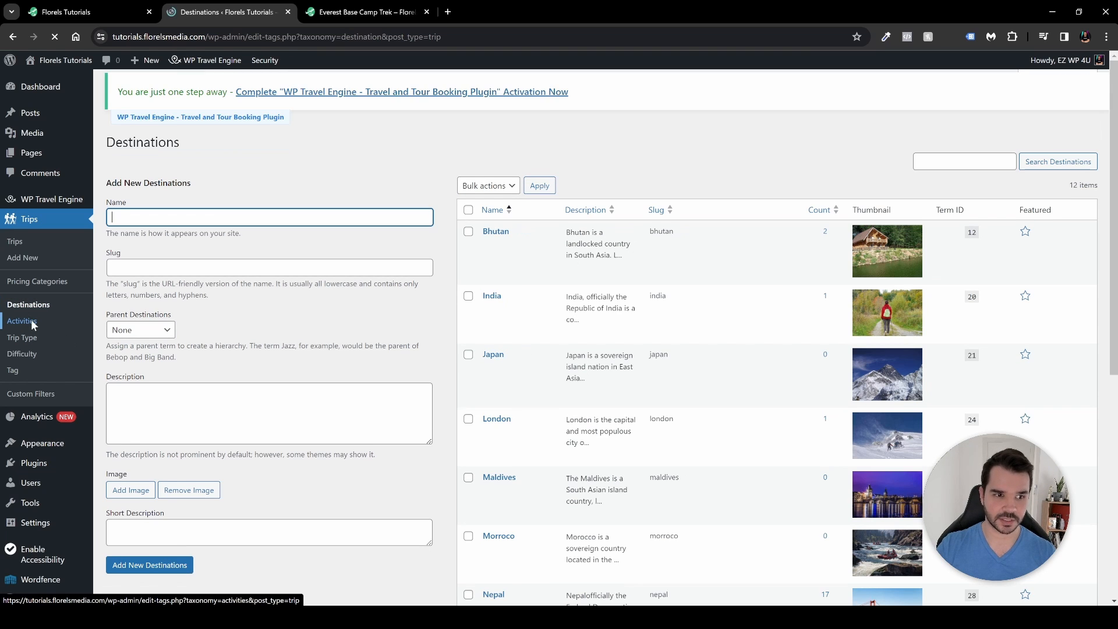
click(29, 324)
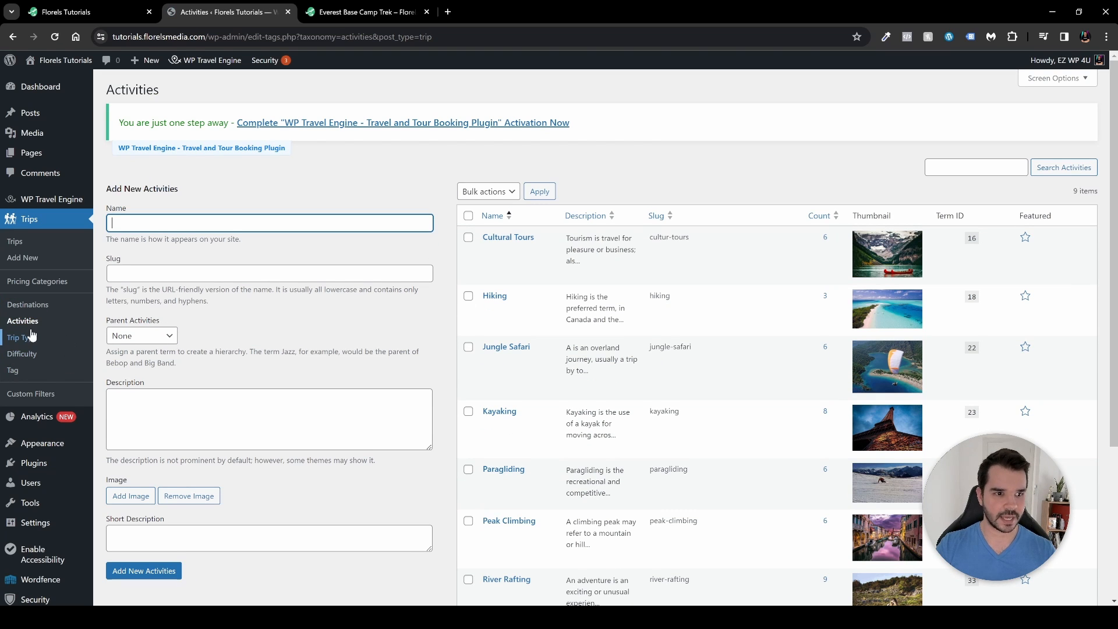
- Look through the existing trip types, difficulty levels and trip tags
click(36, 344)
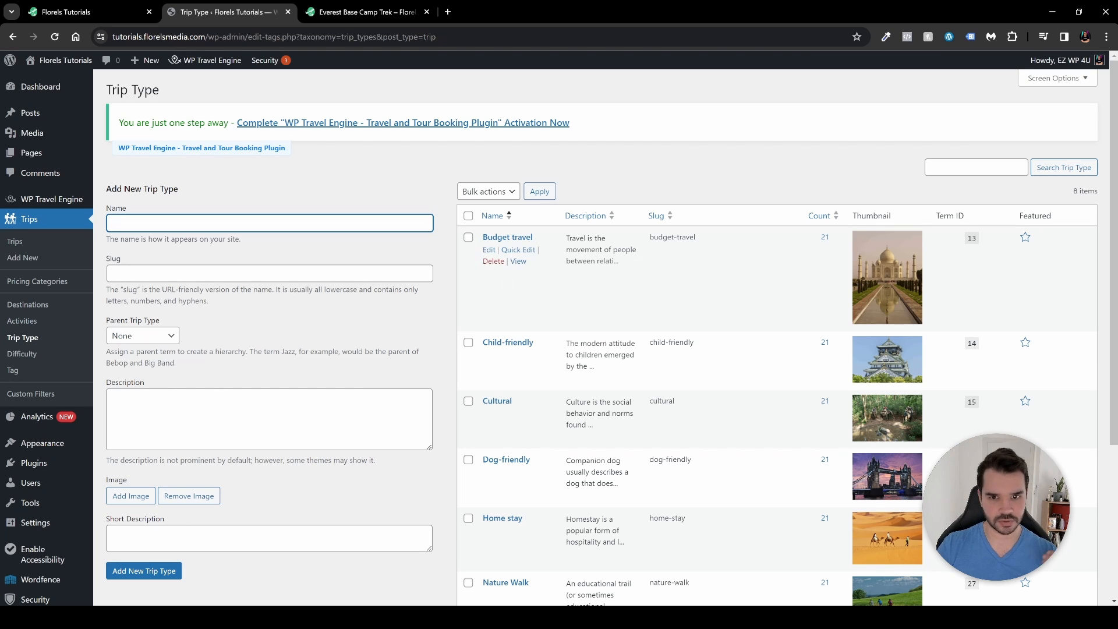
click(22, 353)
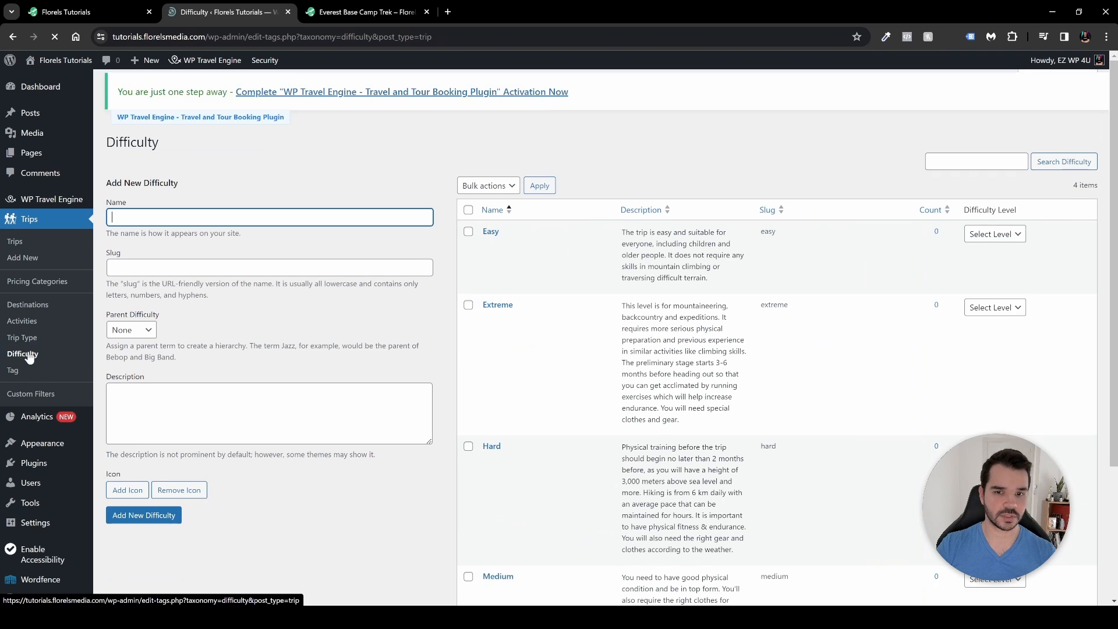
scroll(548, 344, down, 2)
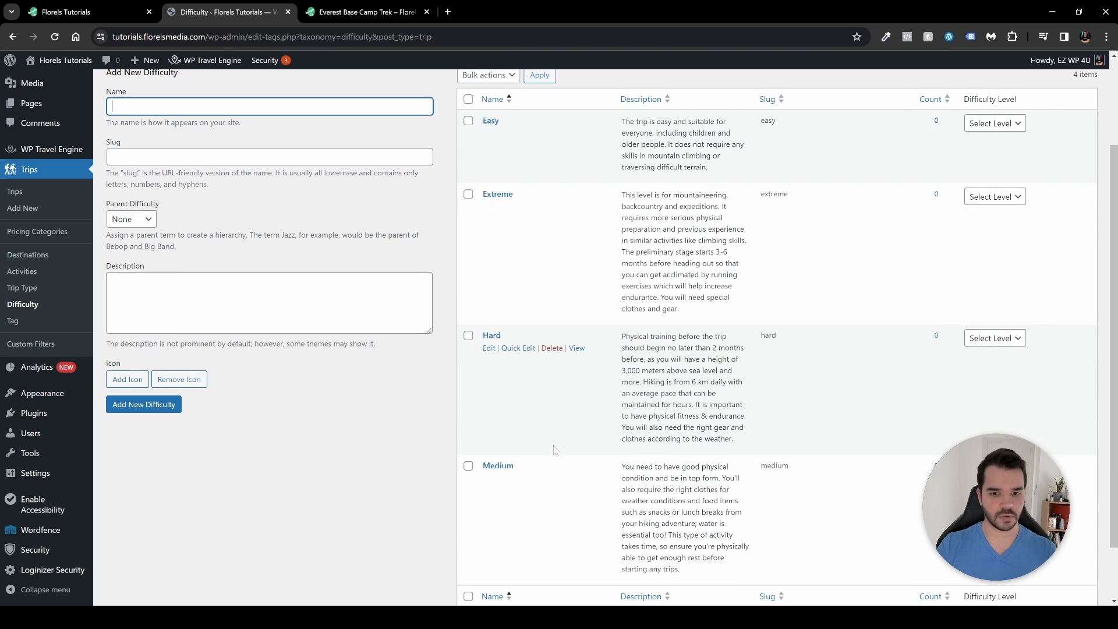
scroll(554, 450, down, 1)
scroll(517, 436, up, 3)
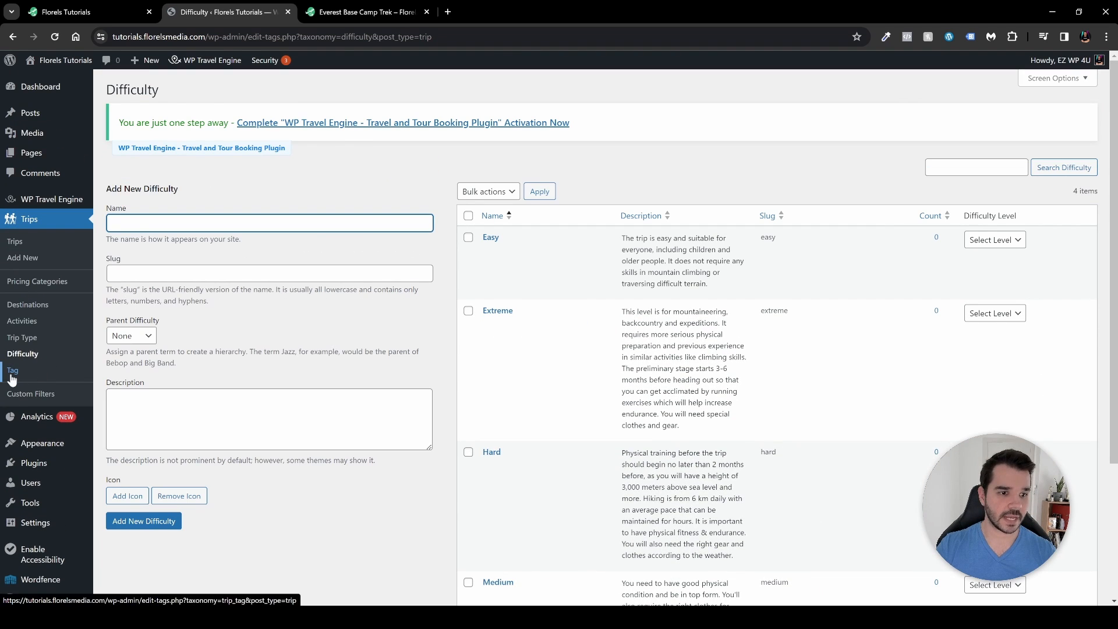
click(11, 375)
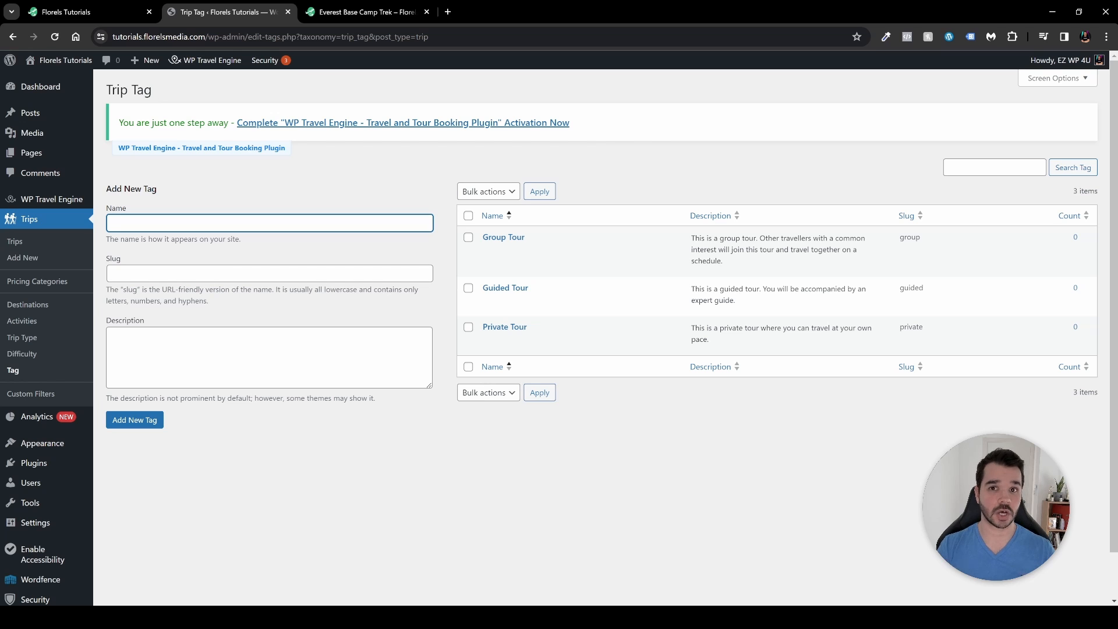
- Start a new non-hierarchical custom trip filter labelled Available Vehicles and copy the label into its slug
click(43, 395)
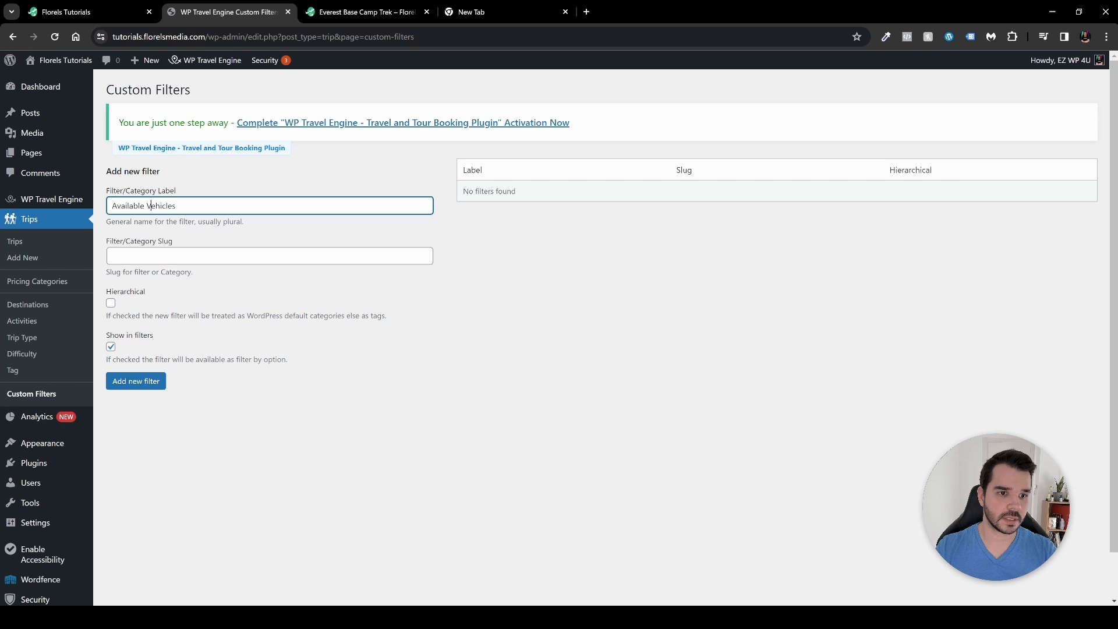
key(ctrl+a)
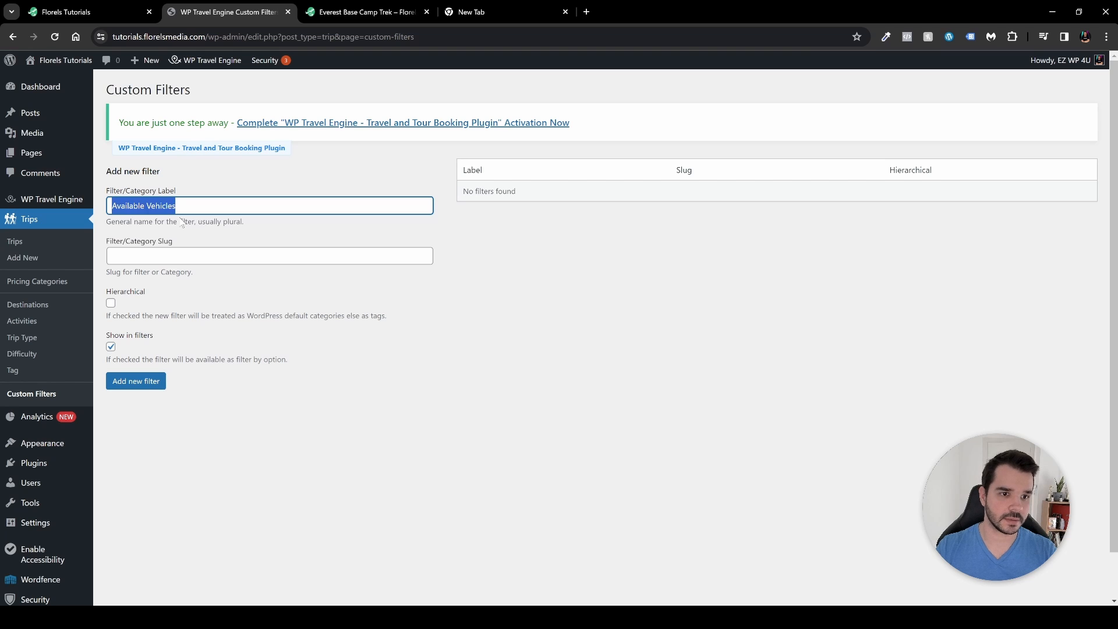
key(ctrl+c)
key(Tab)
key(ctrl+v)
- Rewrite the filter's slug in lowercase with a hyphen as available-vehicles and add the filter
key(ctrl+Left)
key(shift+Right)
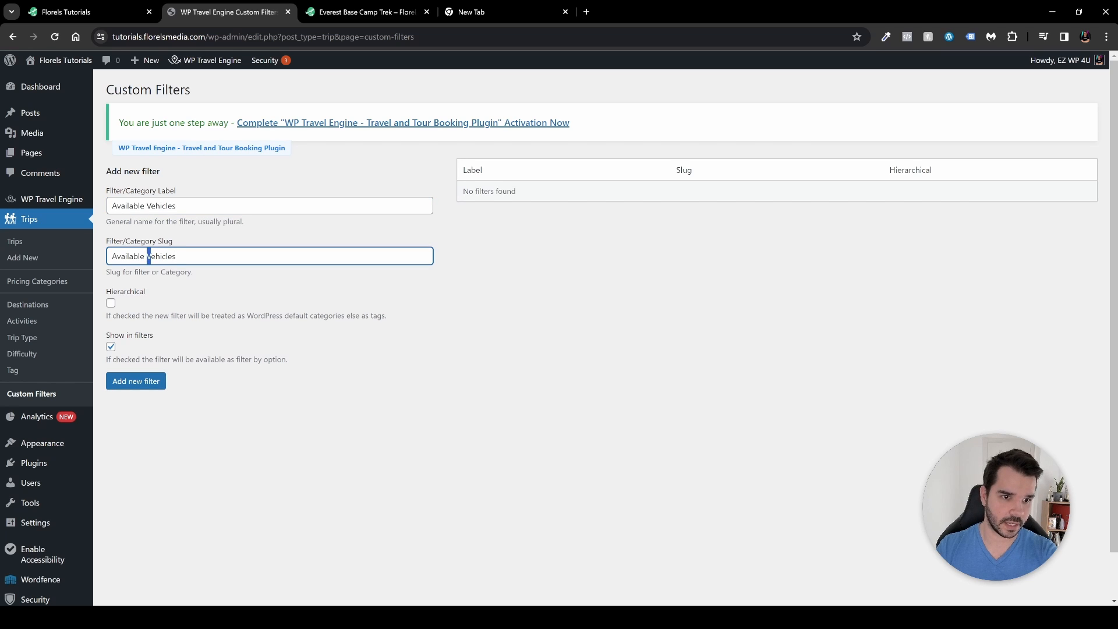
key(BackSpace)
text(v)
key(Left)
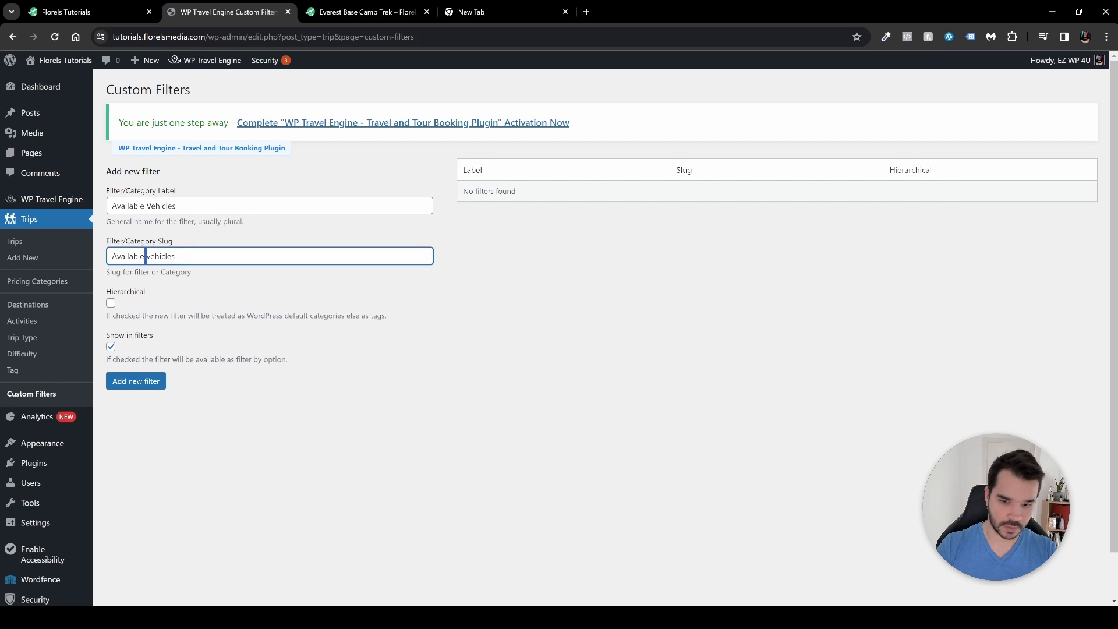
key(BackSpace)
text(-)
key(Home)
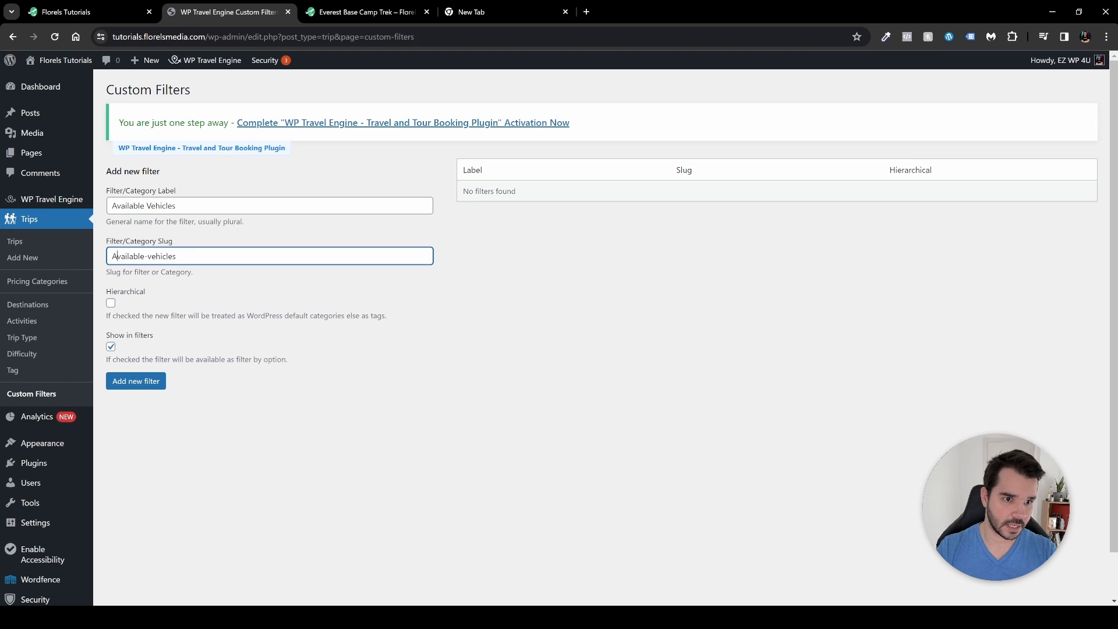
key(shift+Right)
text(a)
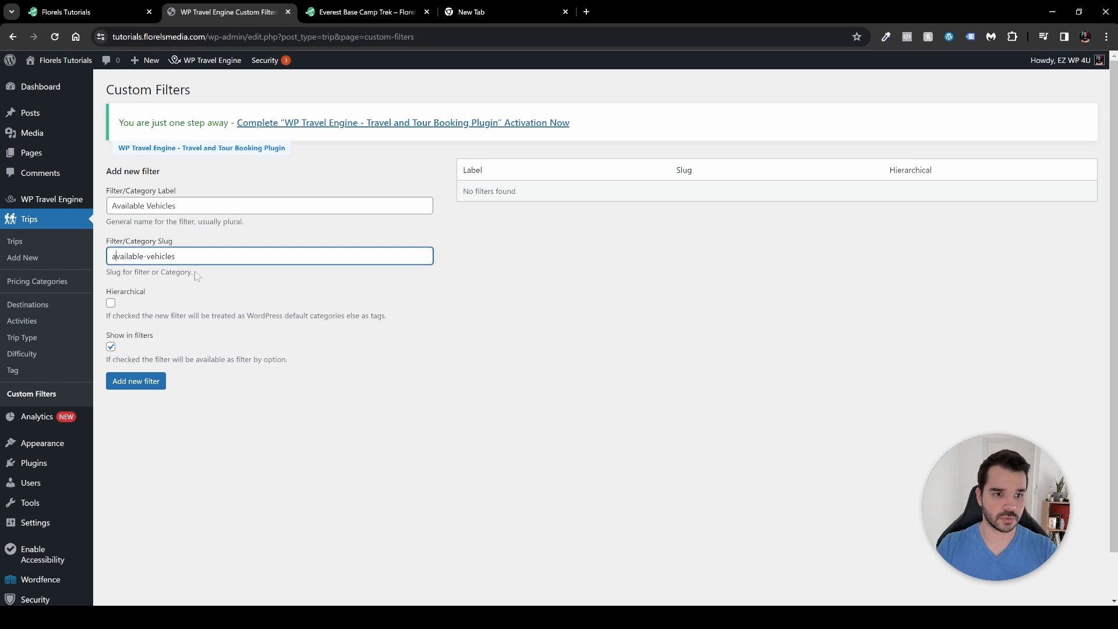
click(149, 387)
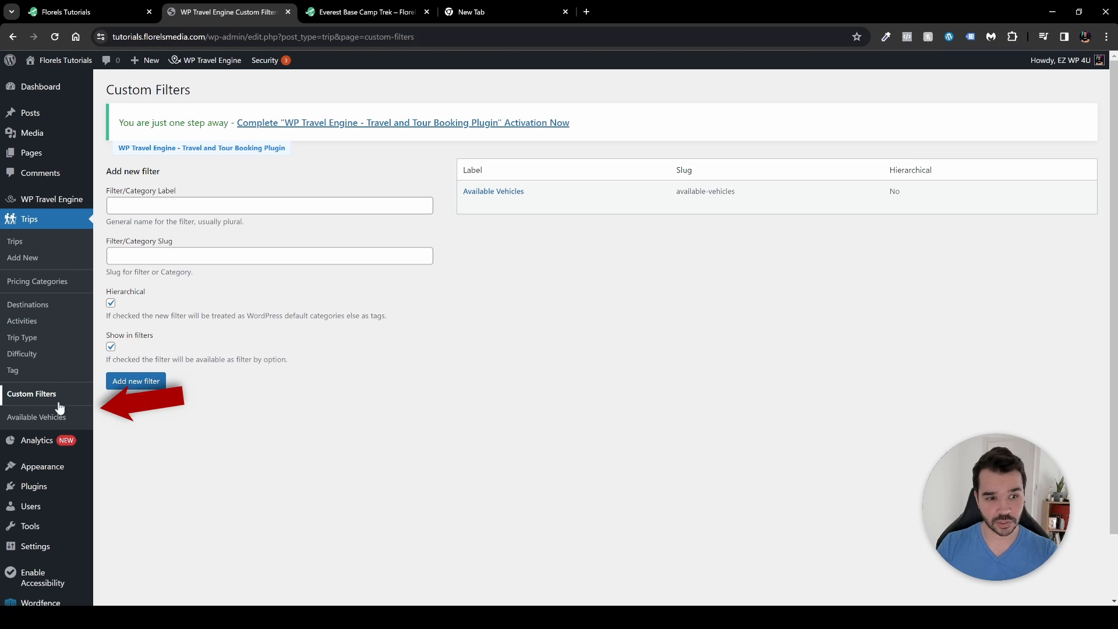
- Add the entries Car and Bike to the Available Vehicles filter
click(44, 422)
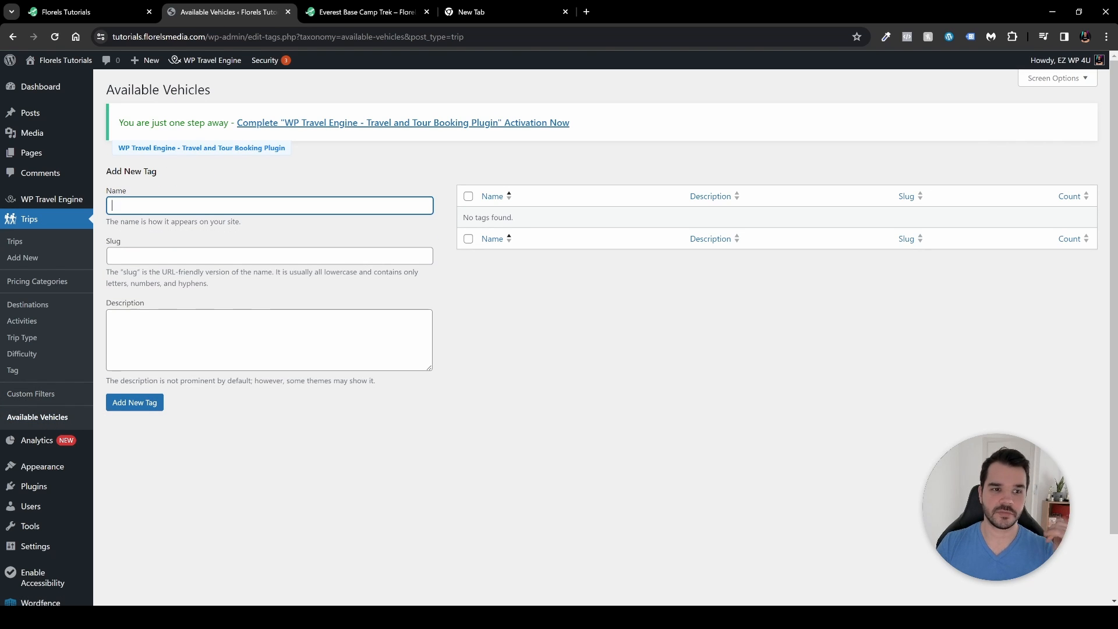
text(Car)
key(Return)
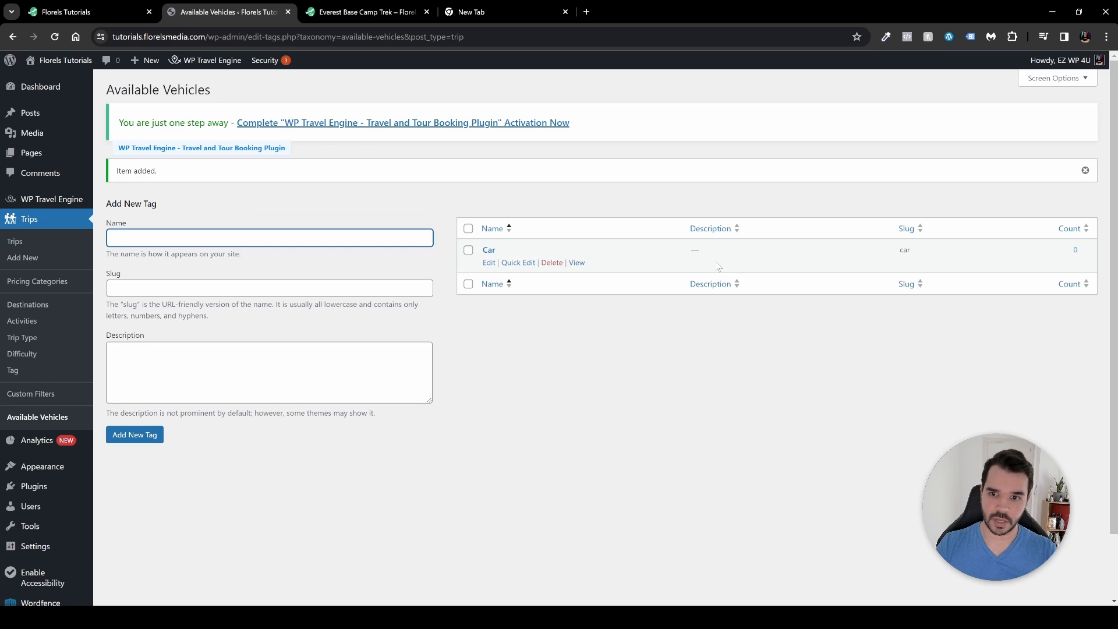
text(B)
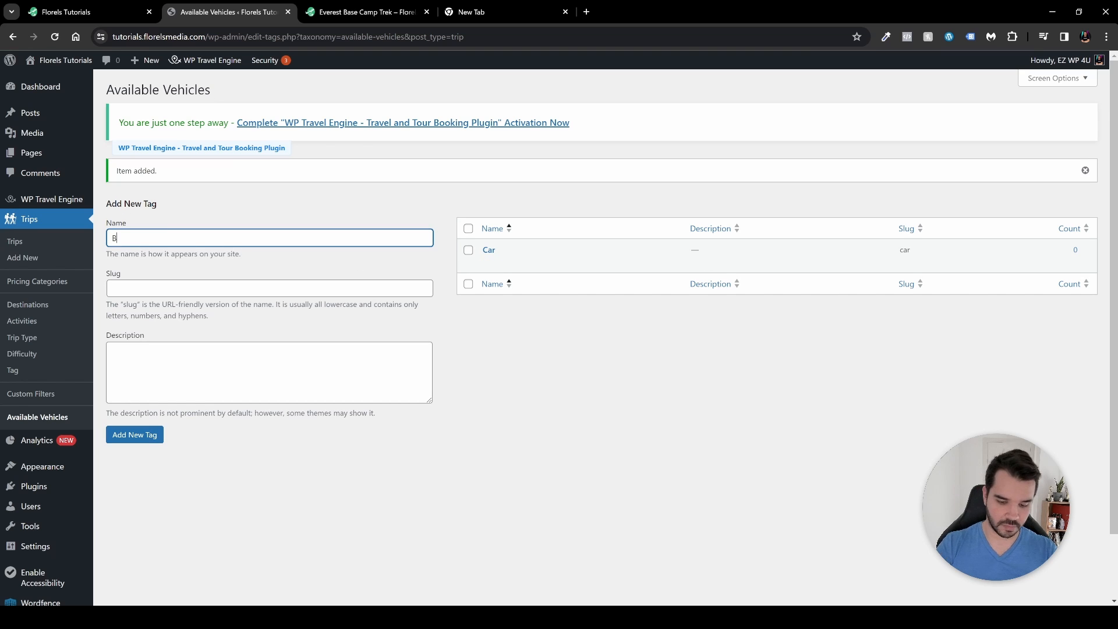
text(ike)
key(Return)
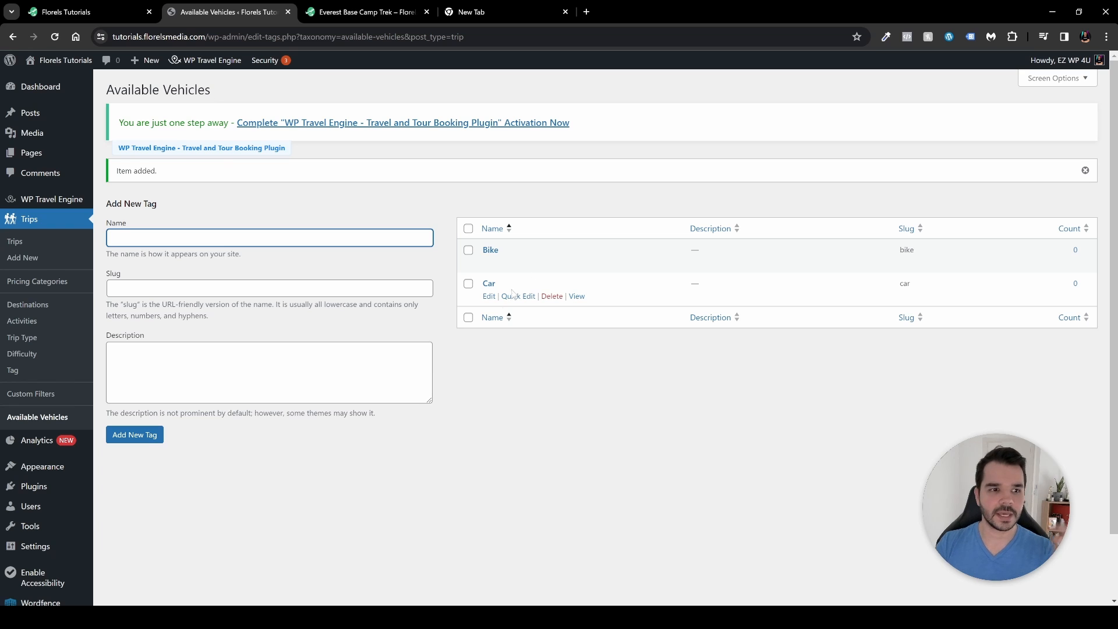
- Open the Greece Tour trip for editing and get its Available Vehicles setting ready for a new tag
click(32, 243)
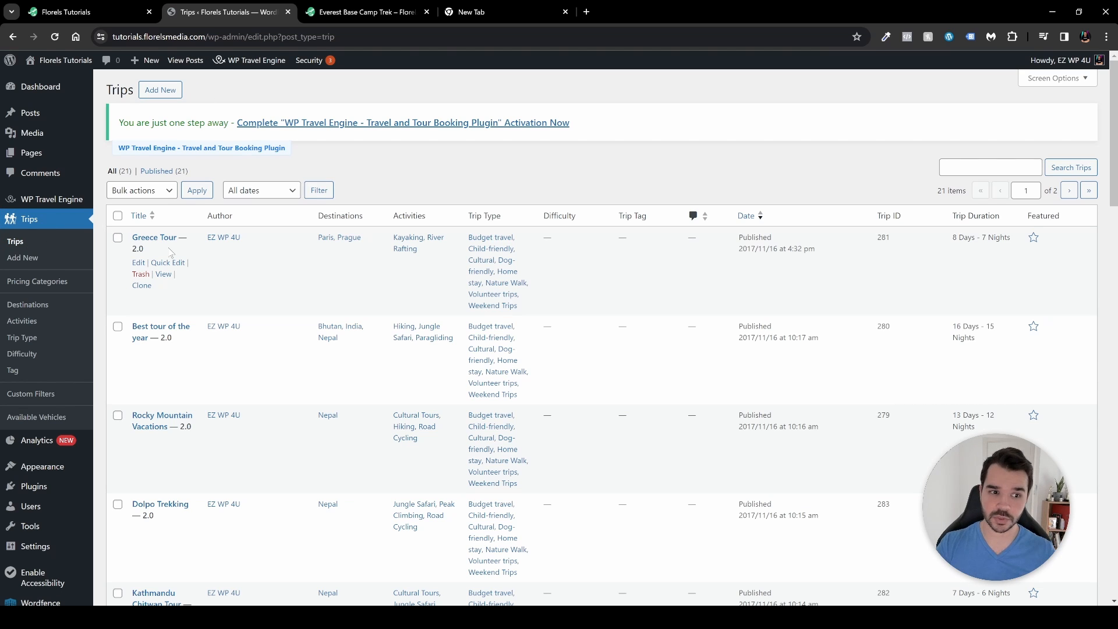
click(139, 262)
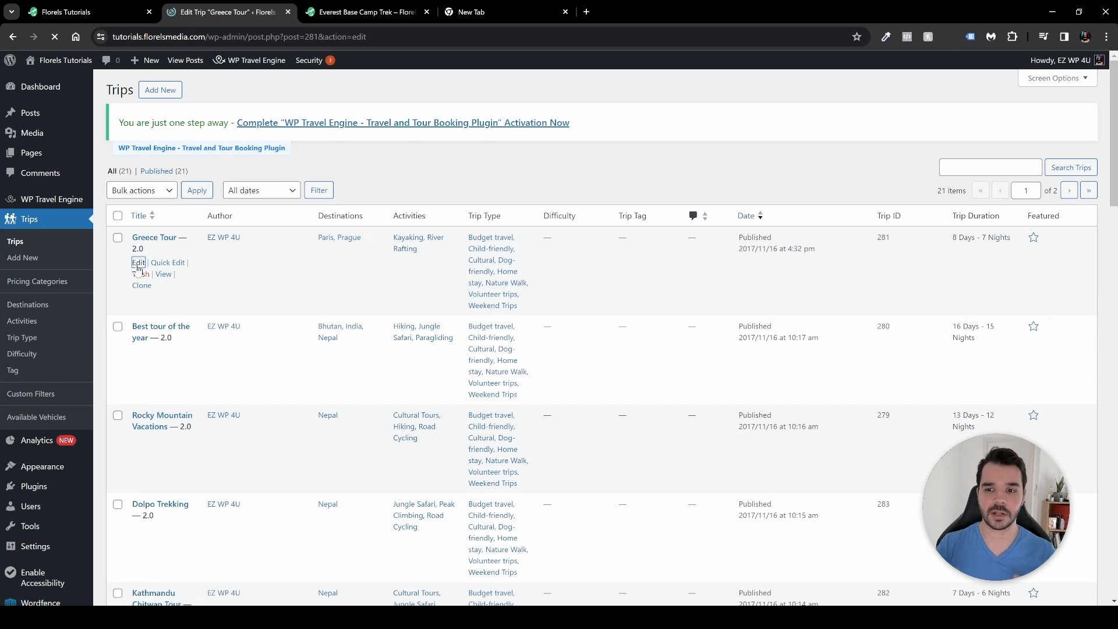
click(919, 104)
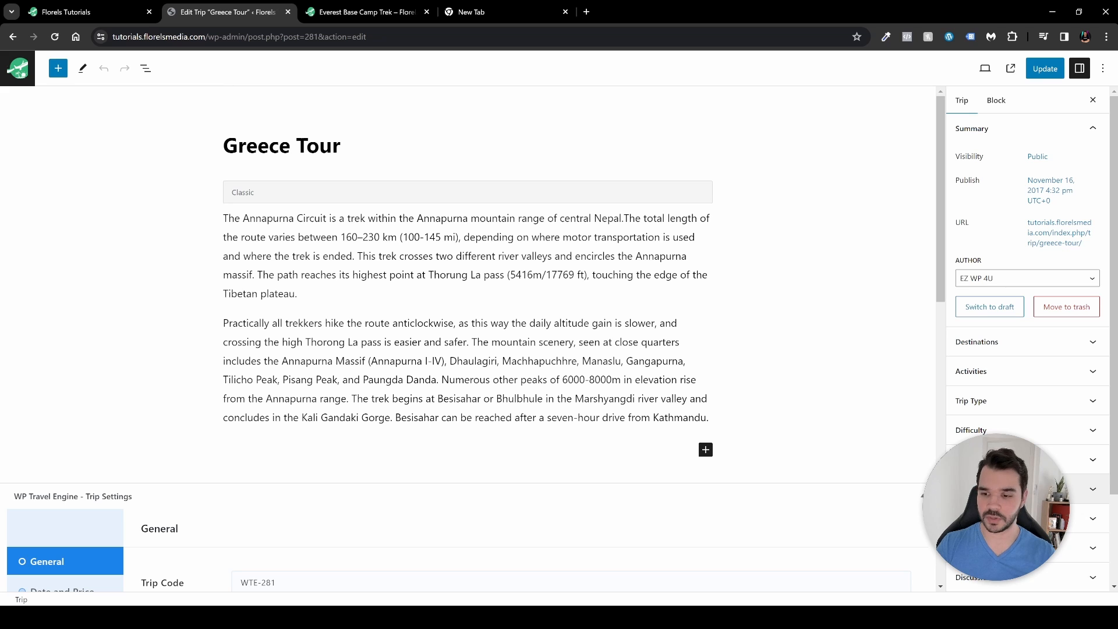
click(1024, 488)
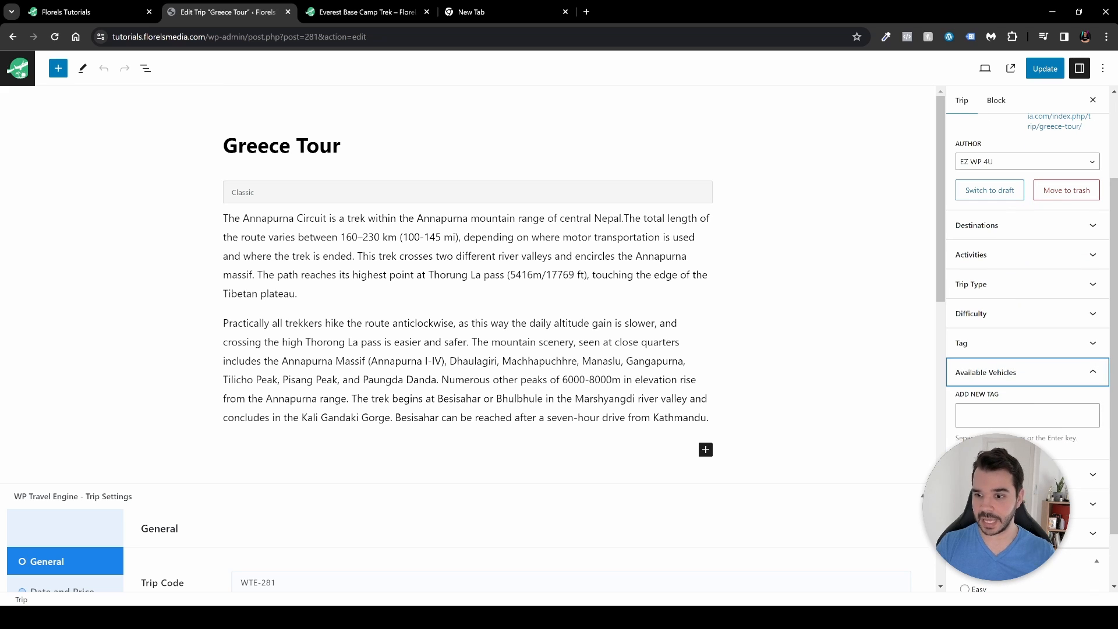
click(1026, 415)
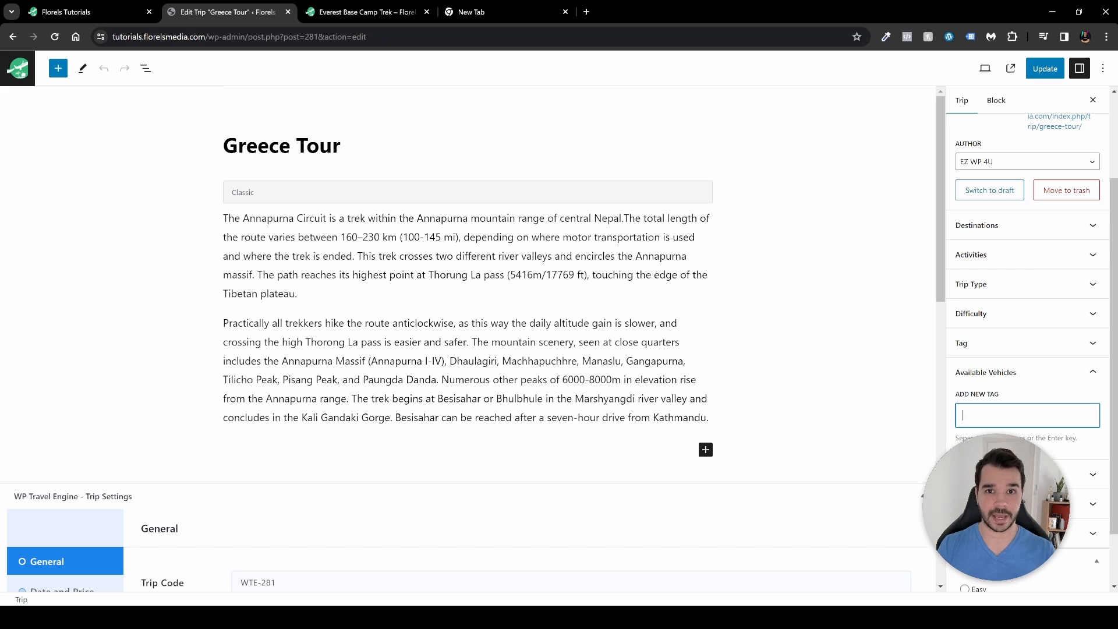
- Make the Available Vehicles custom trip filter hierarchical and update the filter
click(453, 197)
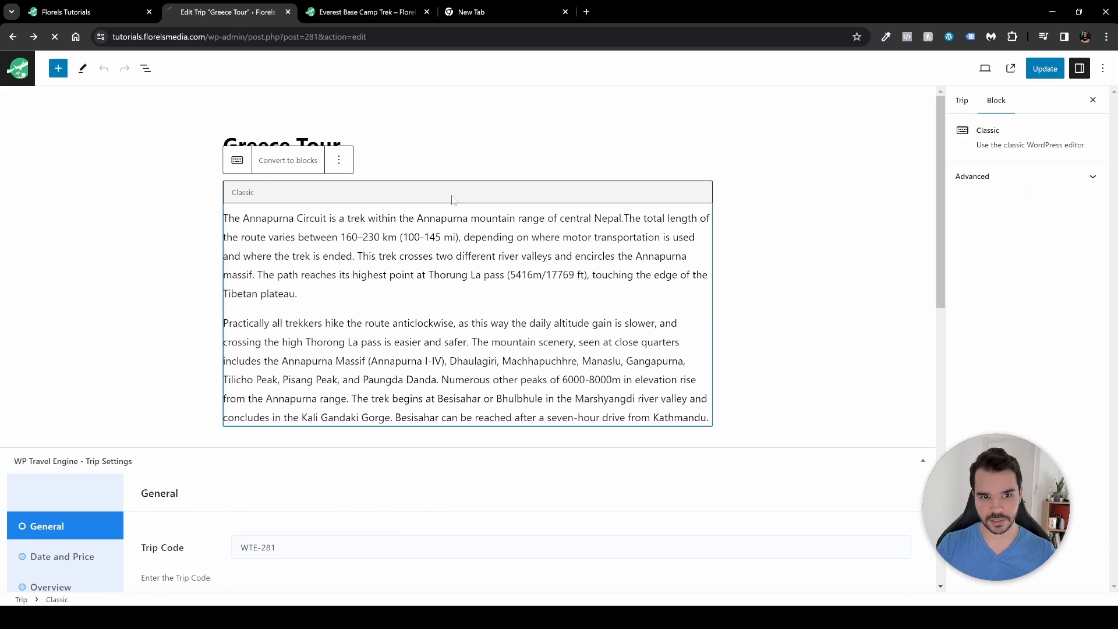
key(alt+Left)
click(20, 394)
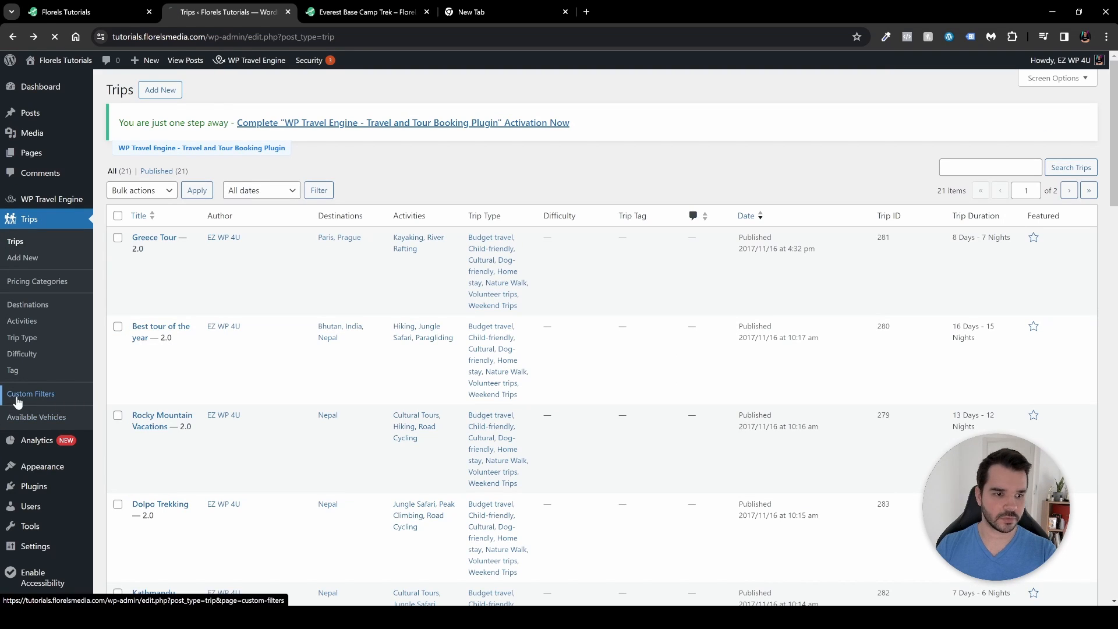
click(467, 201)
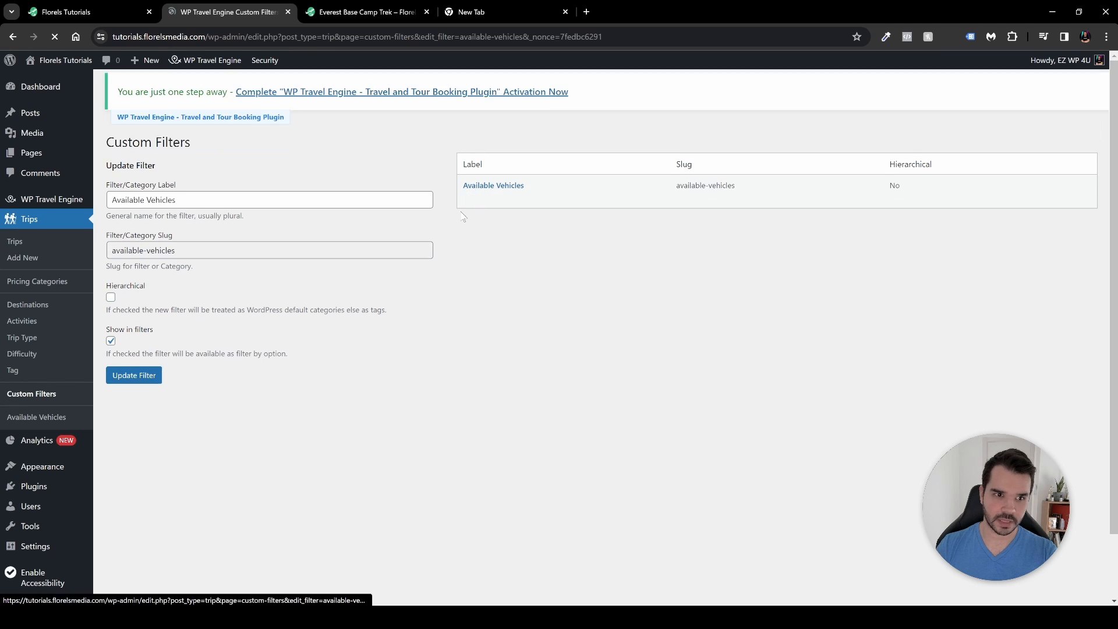
click(112, 304)
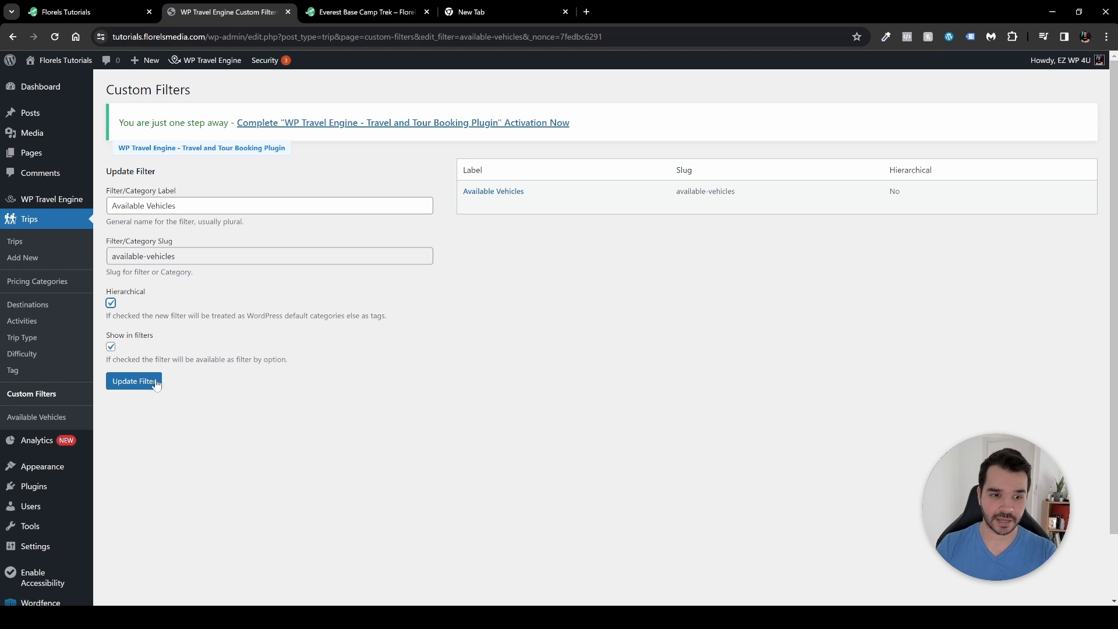
click(140, 386)
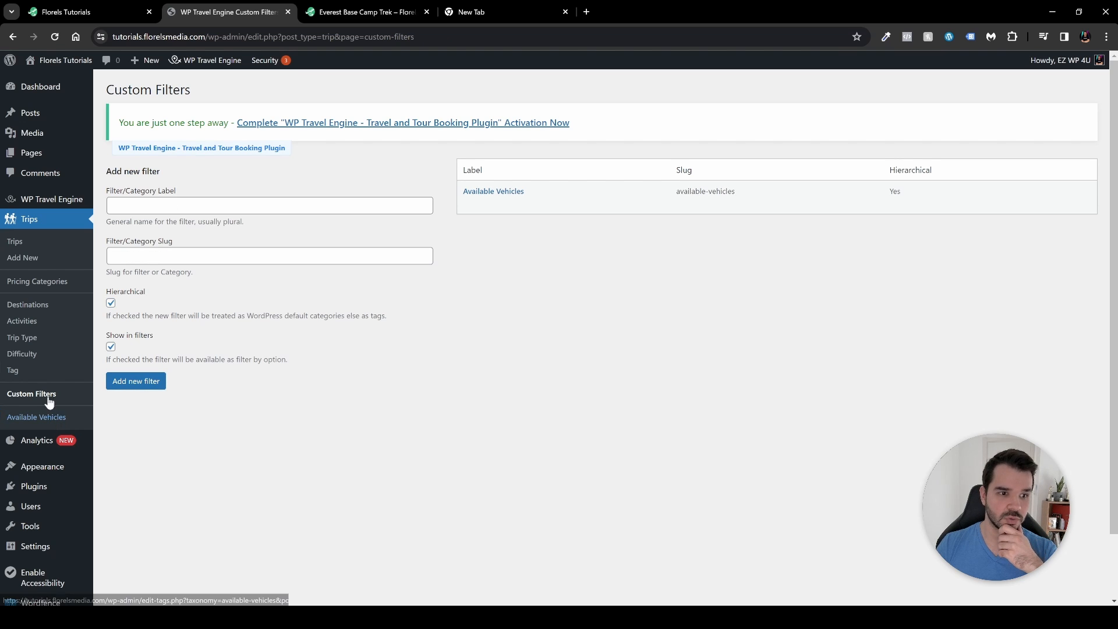
- Reopen the Greece Tour trip for editing, dismiss the autosave notice and update the trip
click(15, 243)
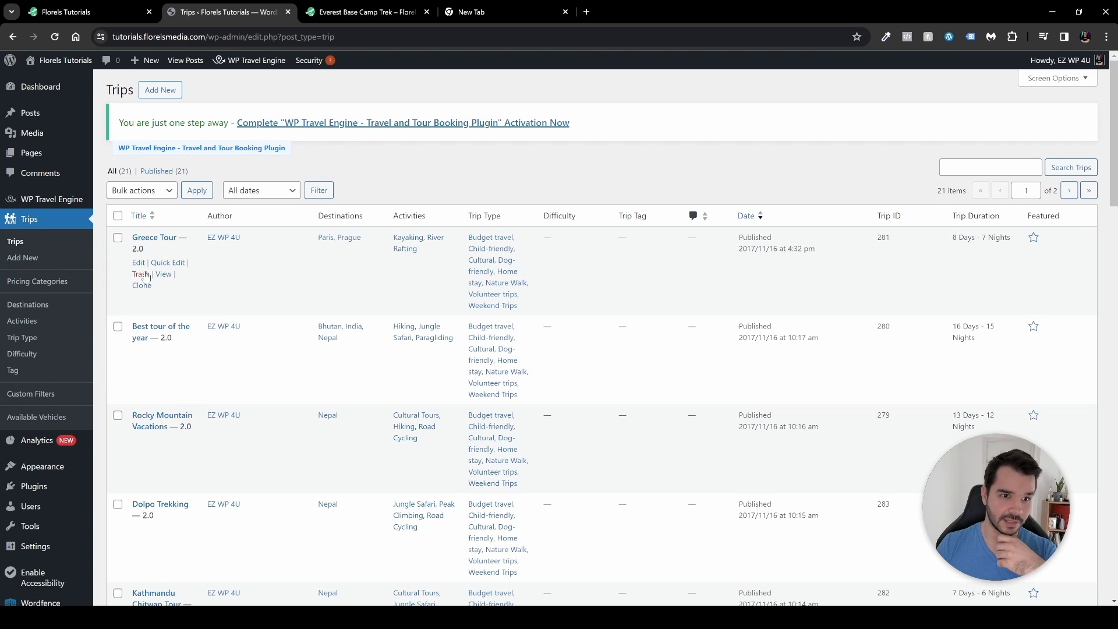
click(138, 264)
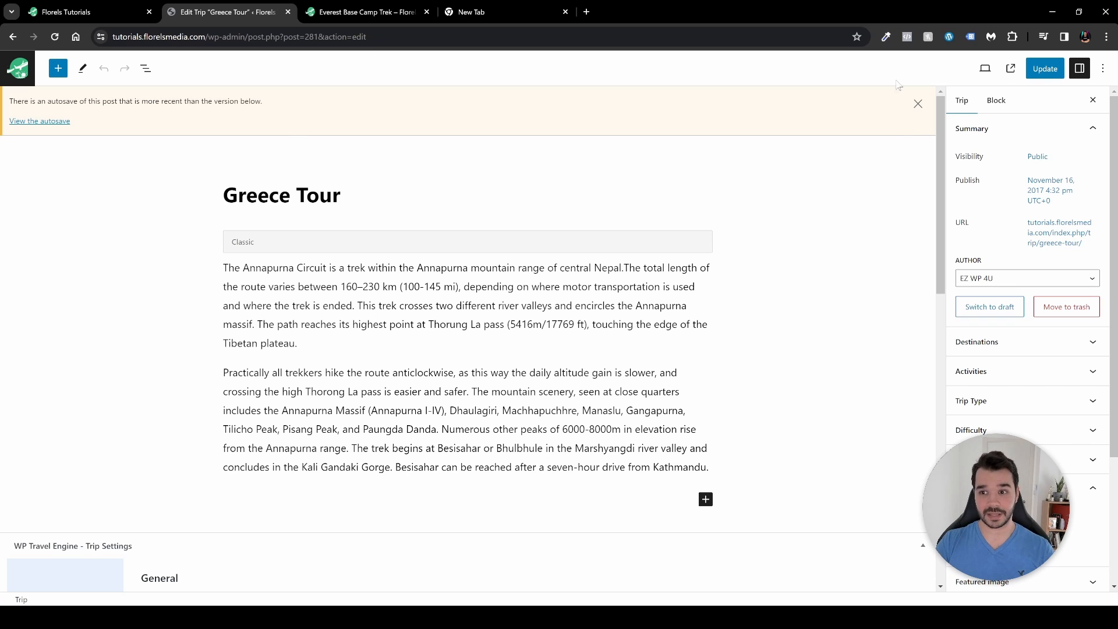
click(918, 104)
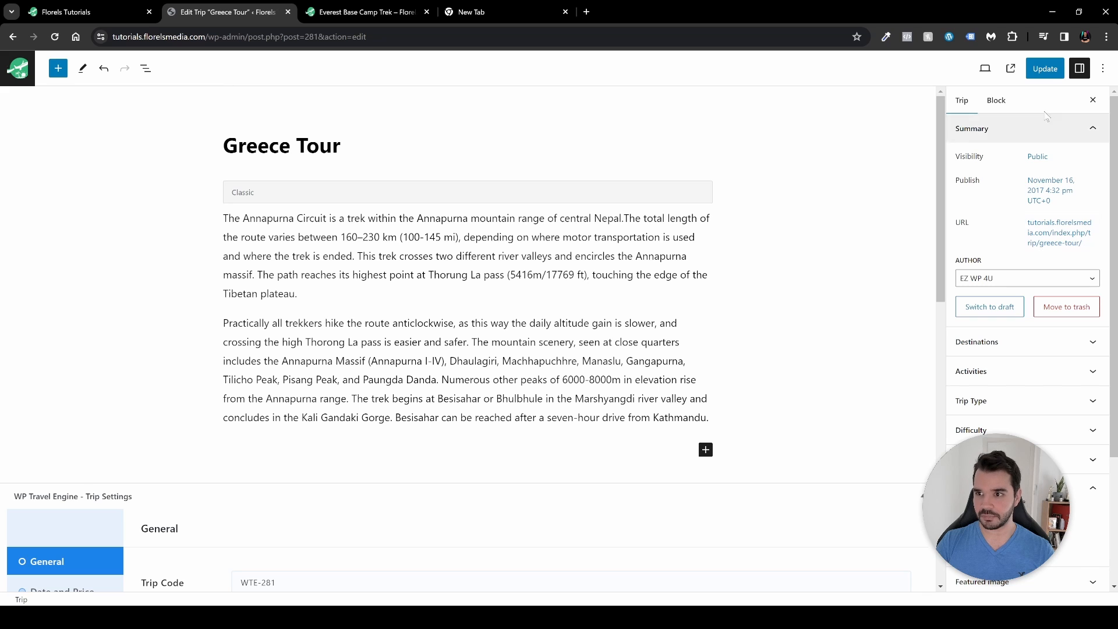
click(1045, 68)
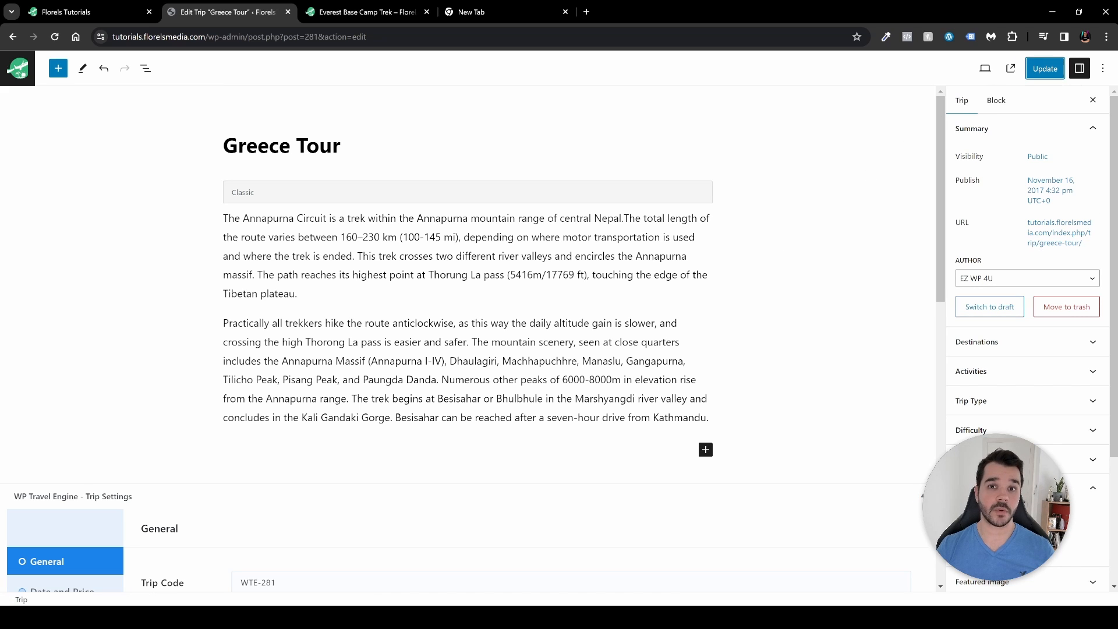
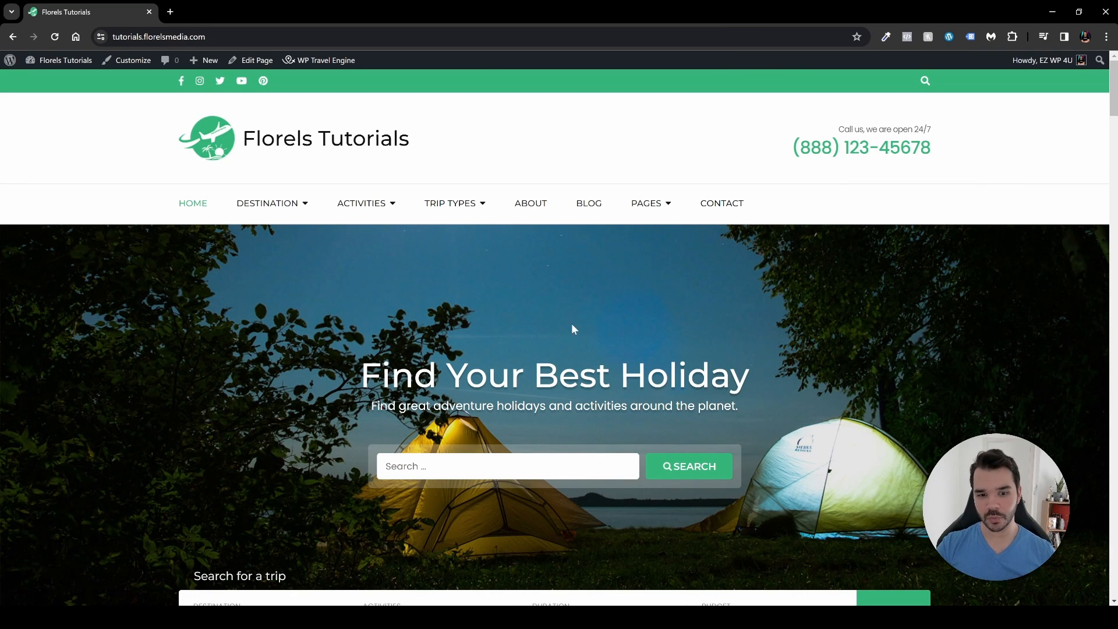
- Search for trips with the destination Paris from the site's homepage and review the results
scroll(572, 329, down, 5)
click(287, 332)
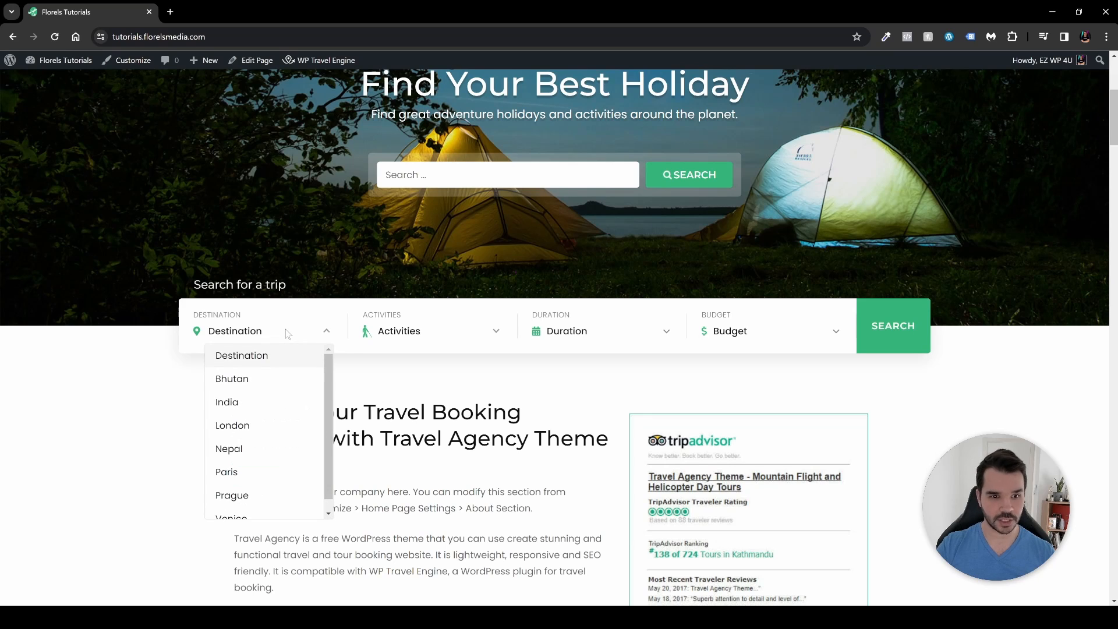
scroll(282, 423, down, 1)
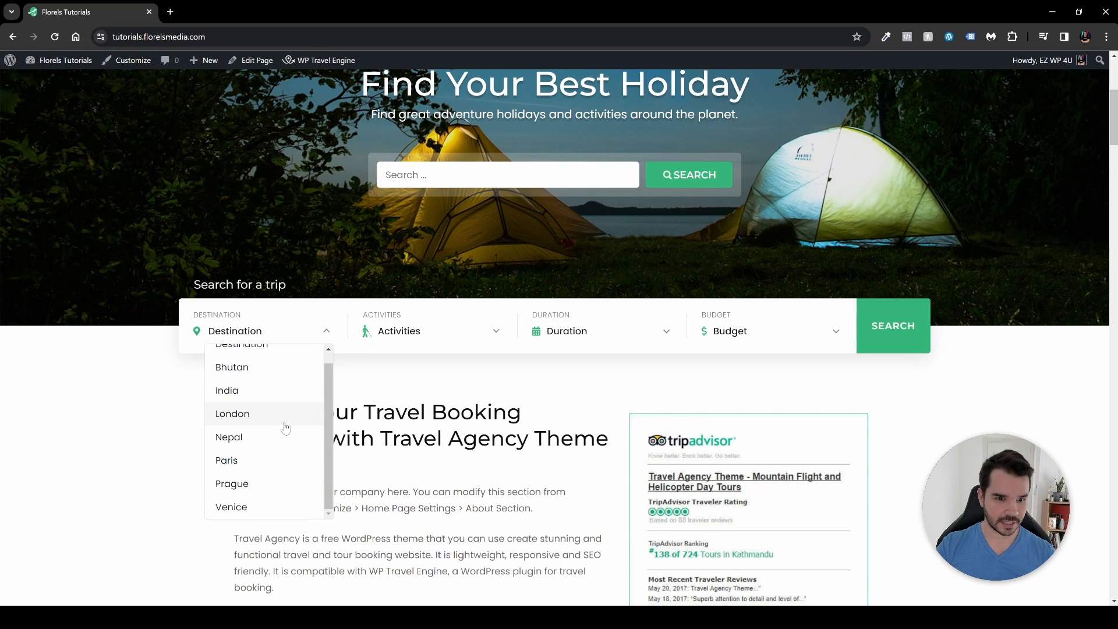
click(260, 462)
click(891, 335)
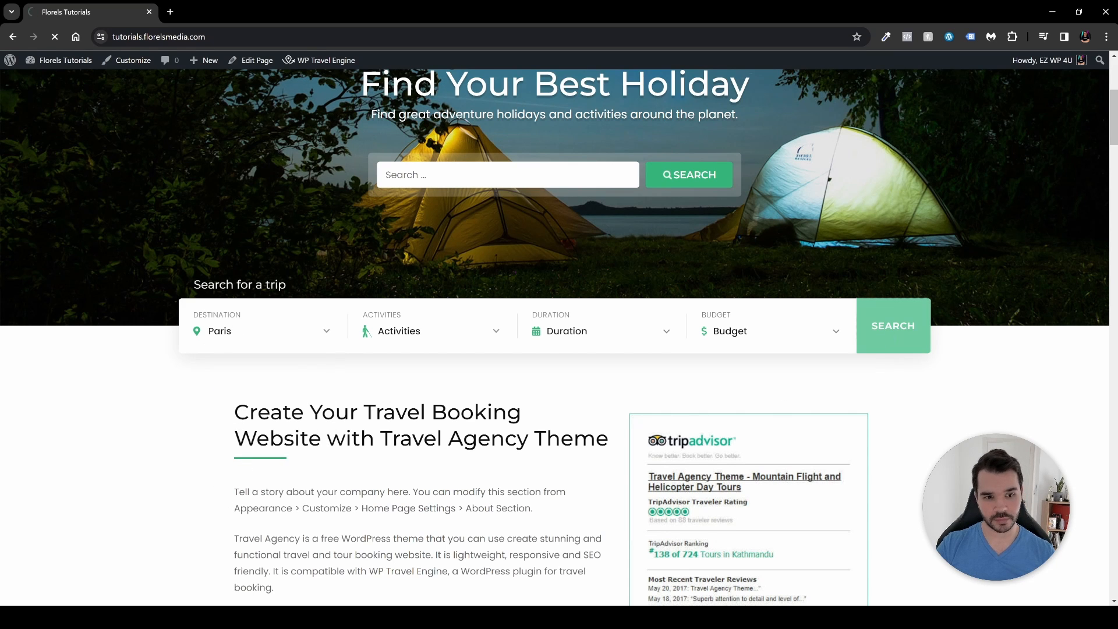
scroll(695, 249, down, 2)
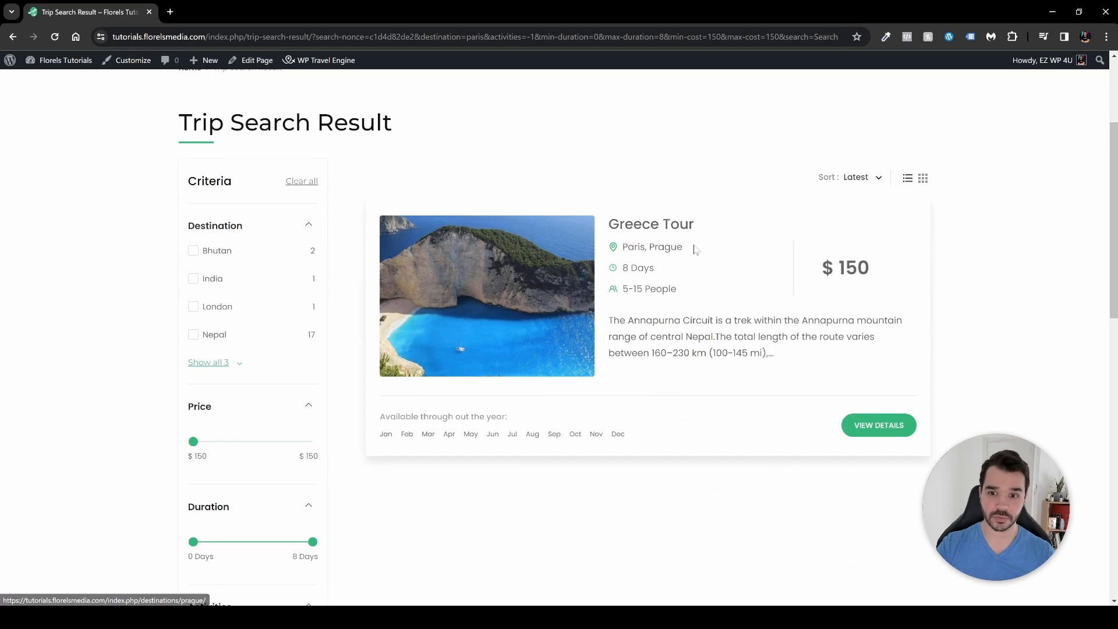
scroll(706, 250, up, 1)
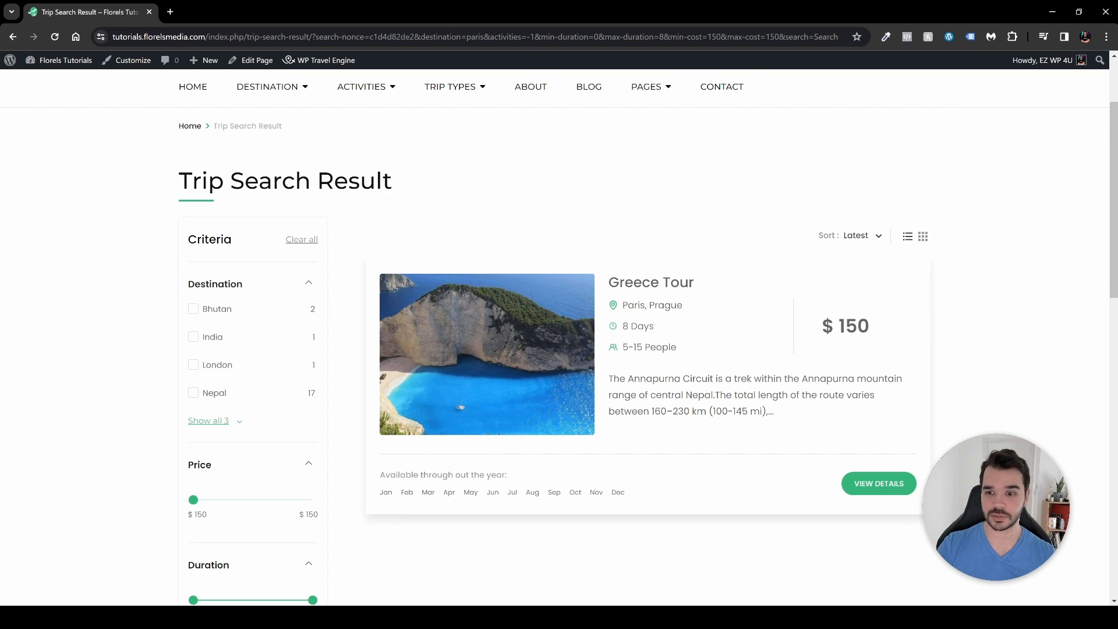
drag(839, 327, 876, 331)
- Return to the homepage, search for trips with the destination London, and check the search results page
key(alt+Left)
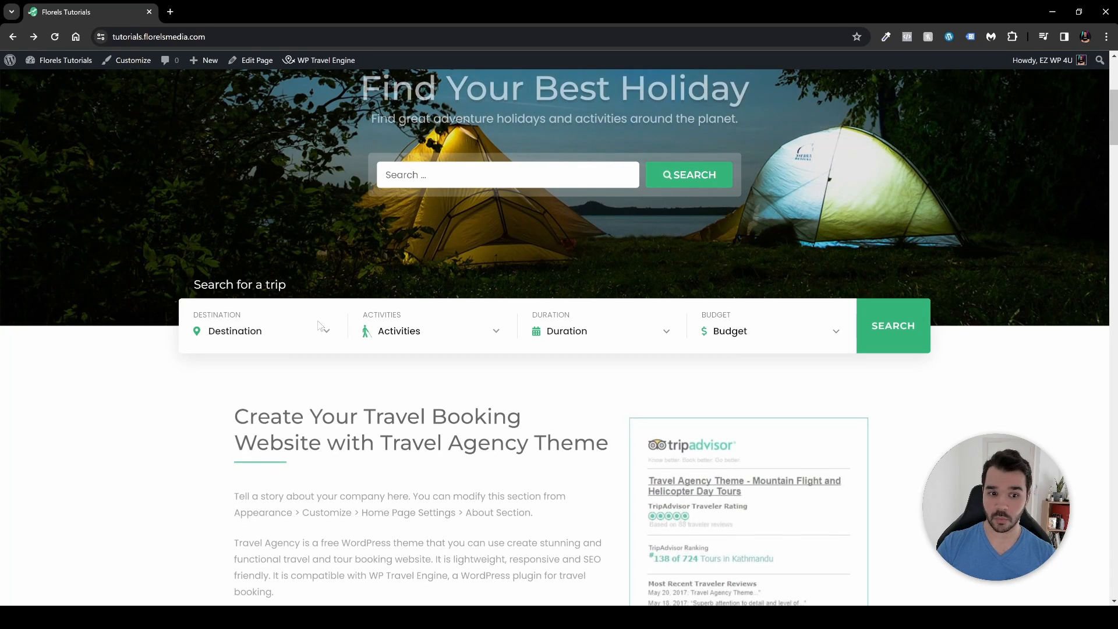
click(319, 328)
click(269, 418)
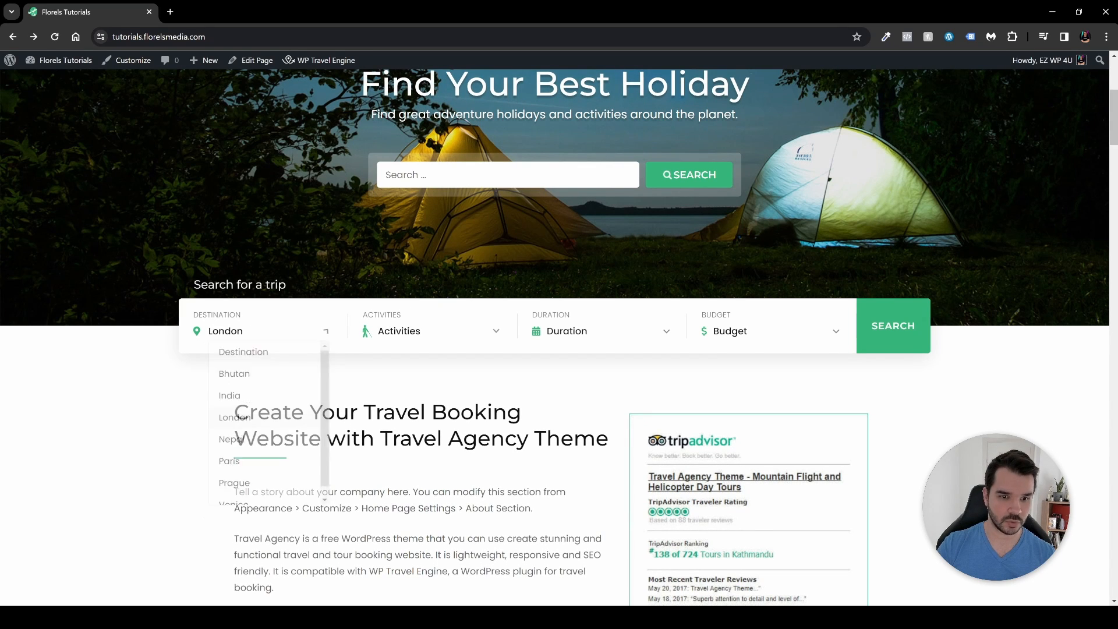
click(894, 347)
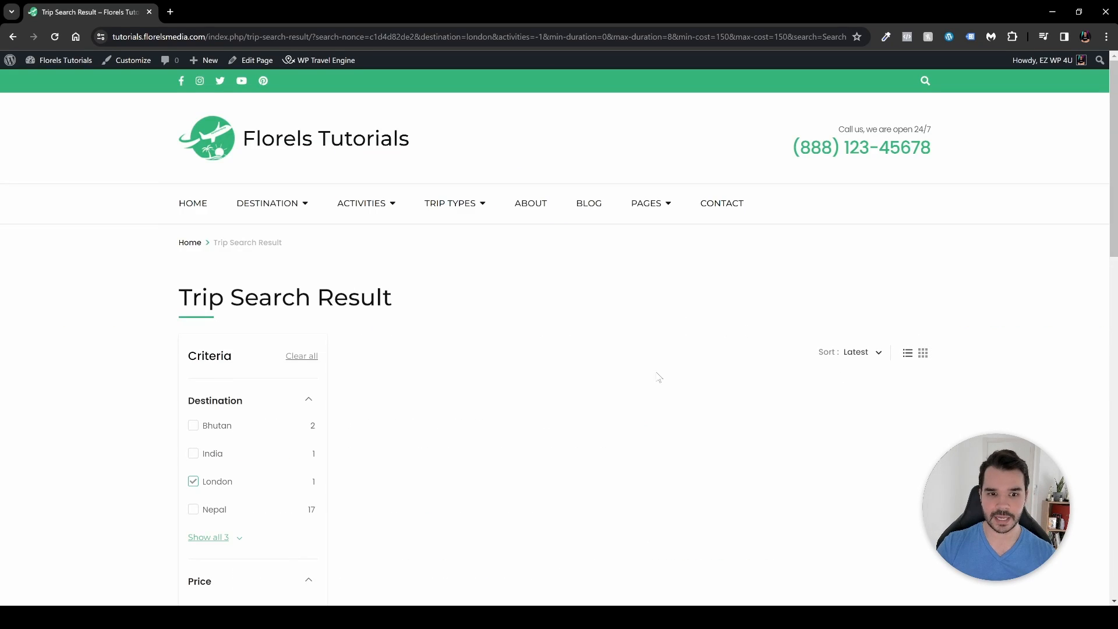
scroll(677, 362, down, 8)
scroll(711, 361, up, 5)
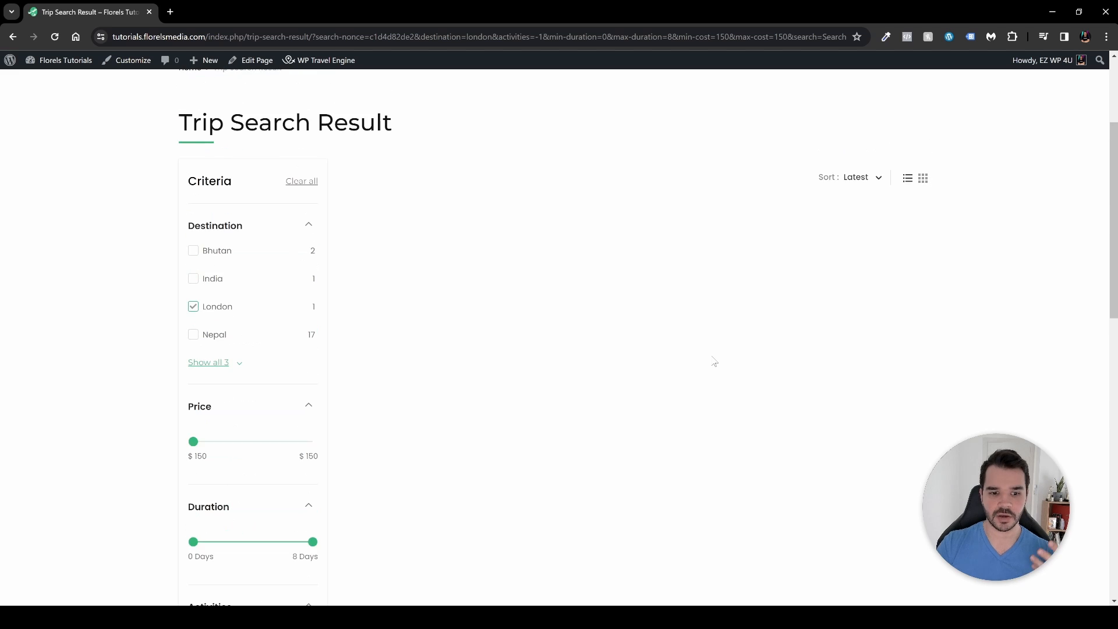
scroll(714, 362, up, 2)
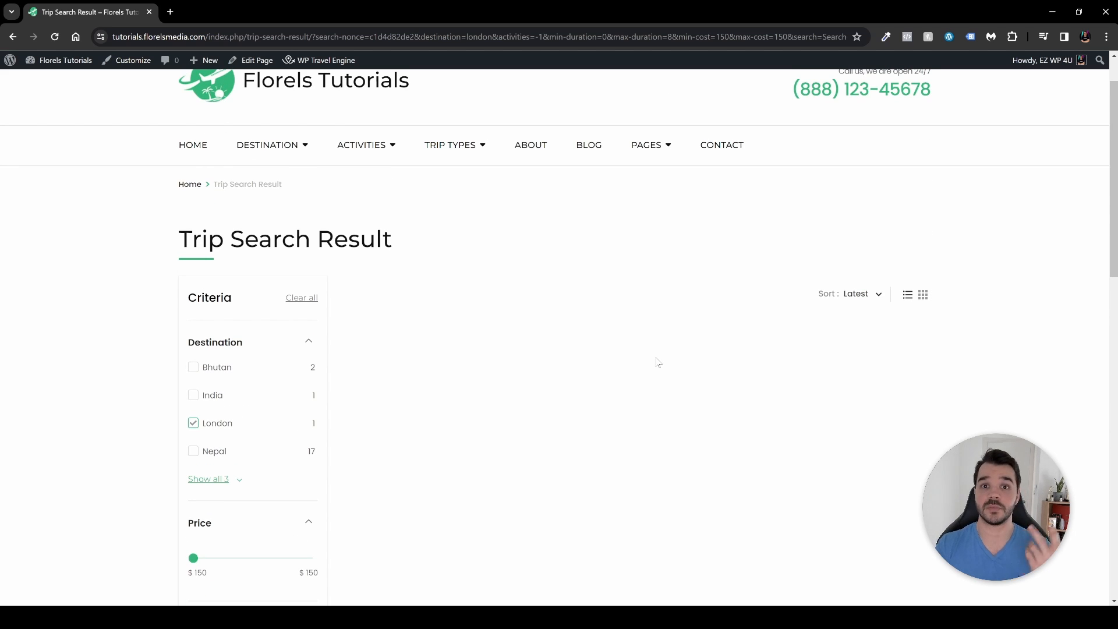
key(alt+Left)
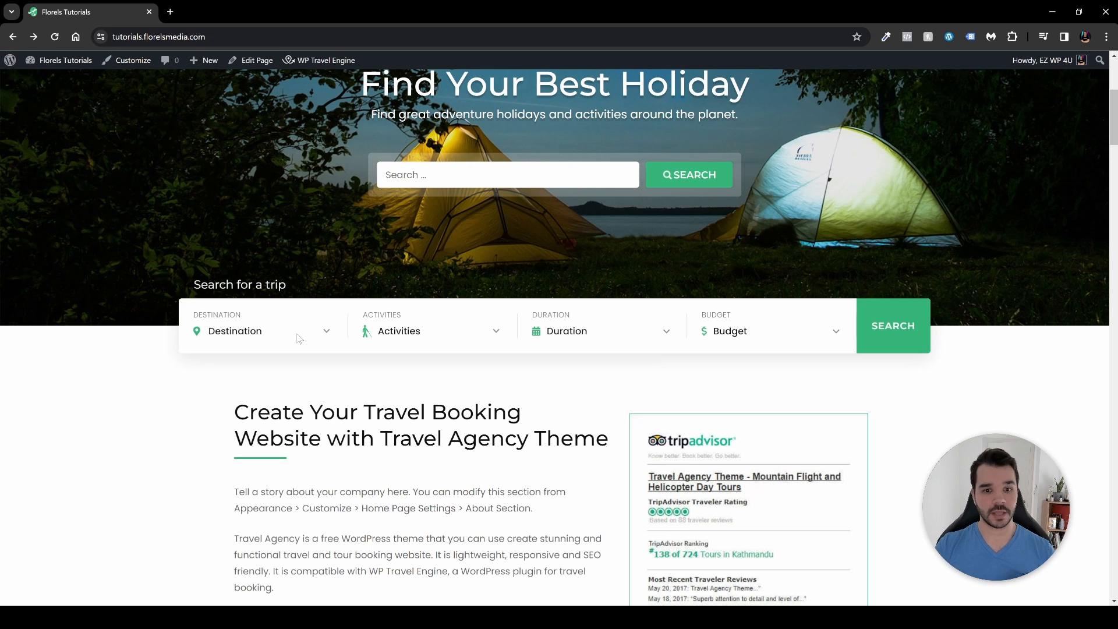
- Open the Site Identity settings in the customizer for the homepage
scroll(299, 338, up, 5)
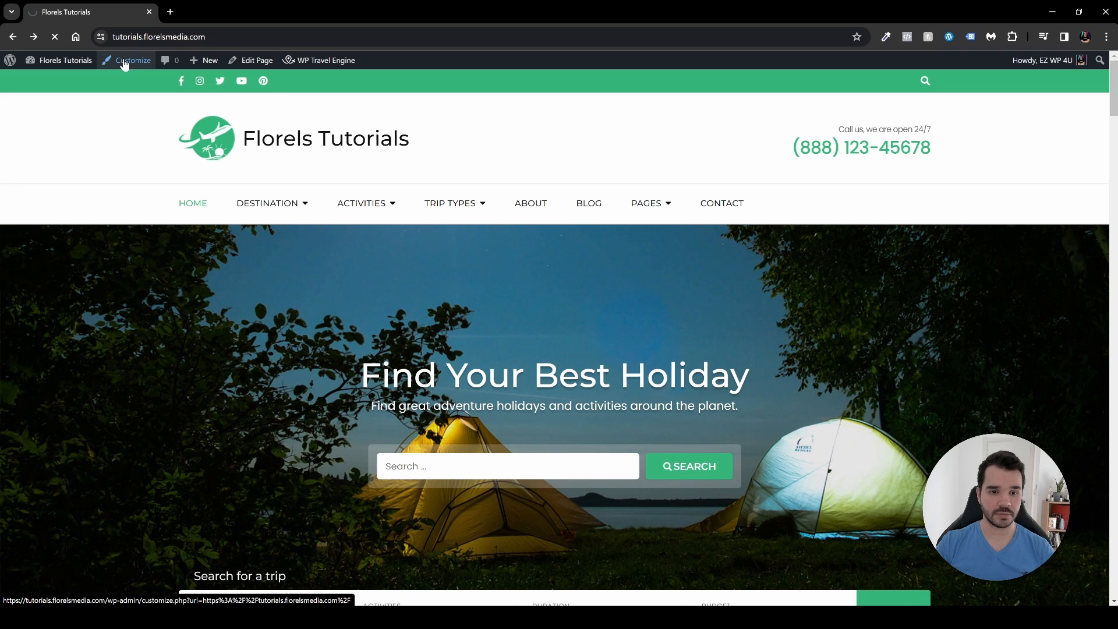
click(125, 63)
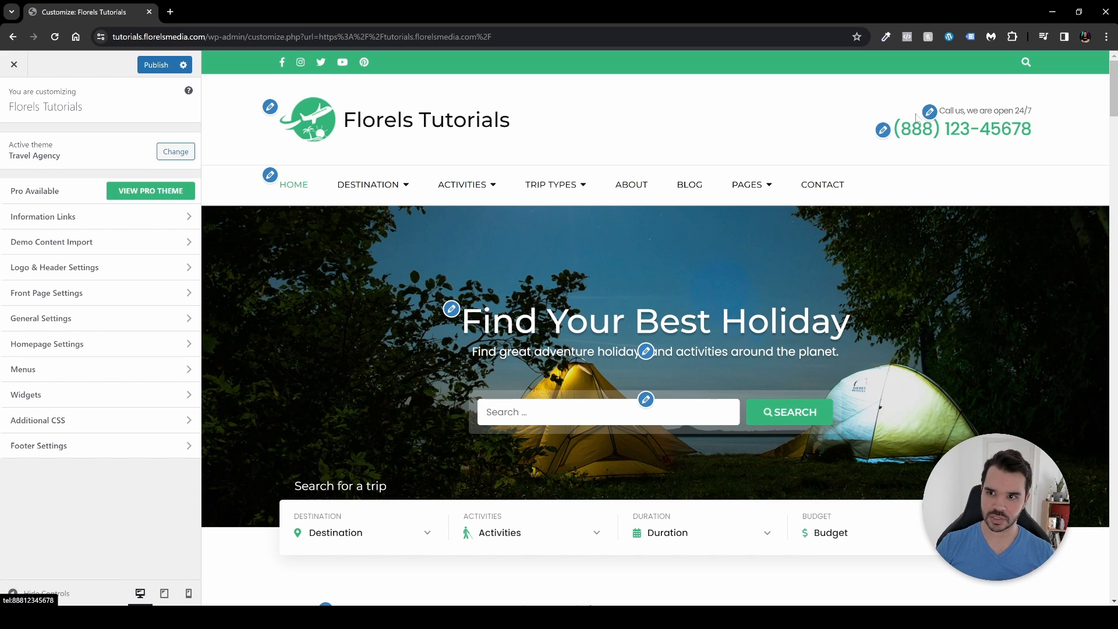
click(270, 110)
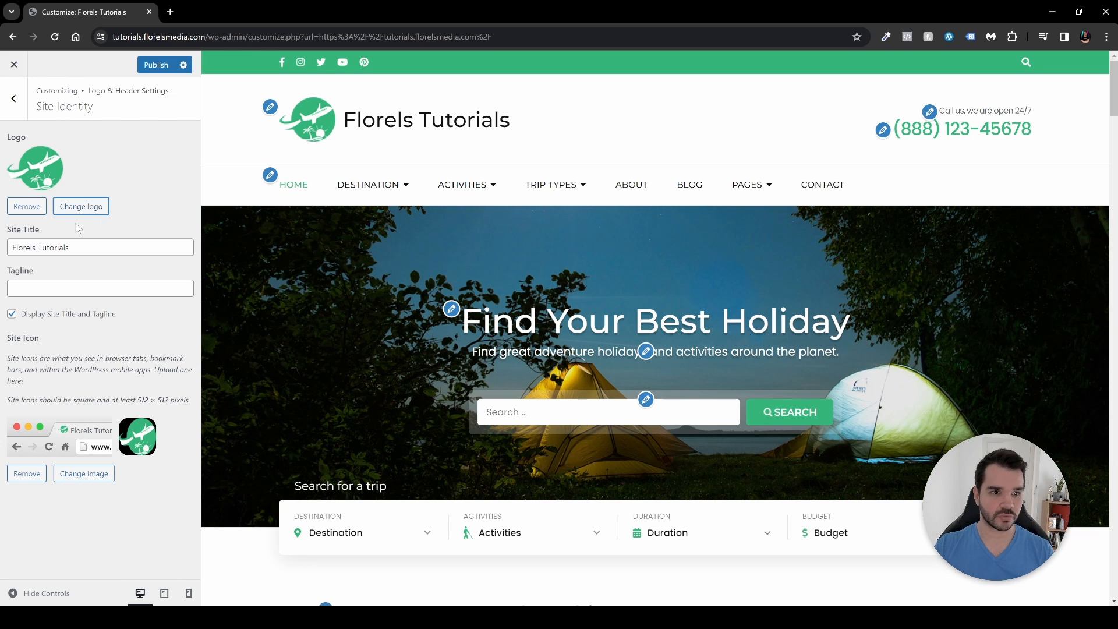
- Replace the site logo with the plant-in-hand icon from the media library, accepting the default crop
click(81, 206)
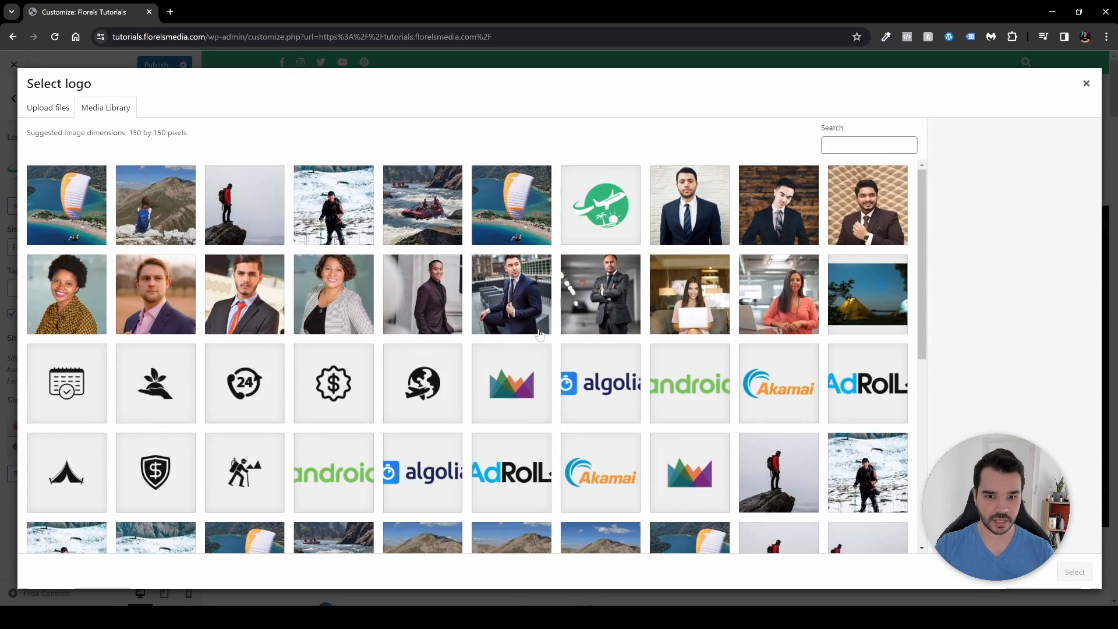
scroll(581, 542, down, 10)
click(466, 538)
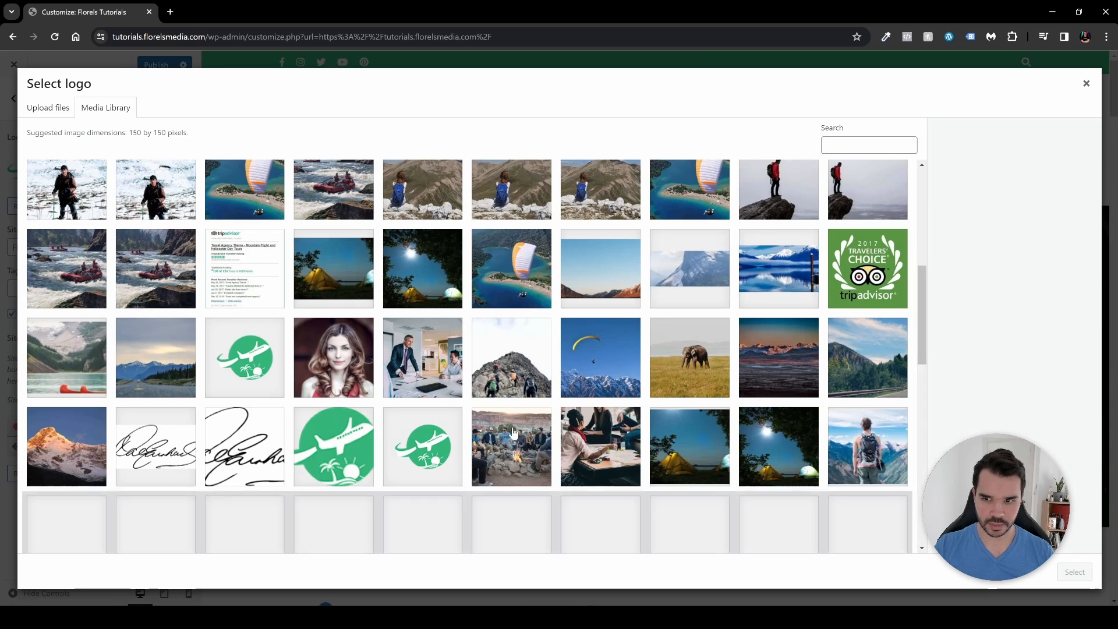
scroll(509, 427, down, 10)
scroll(401, 398, up, 10)
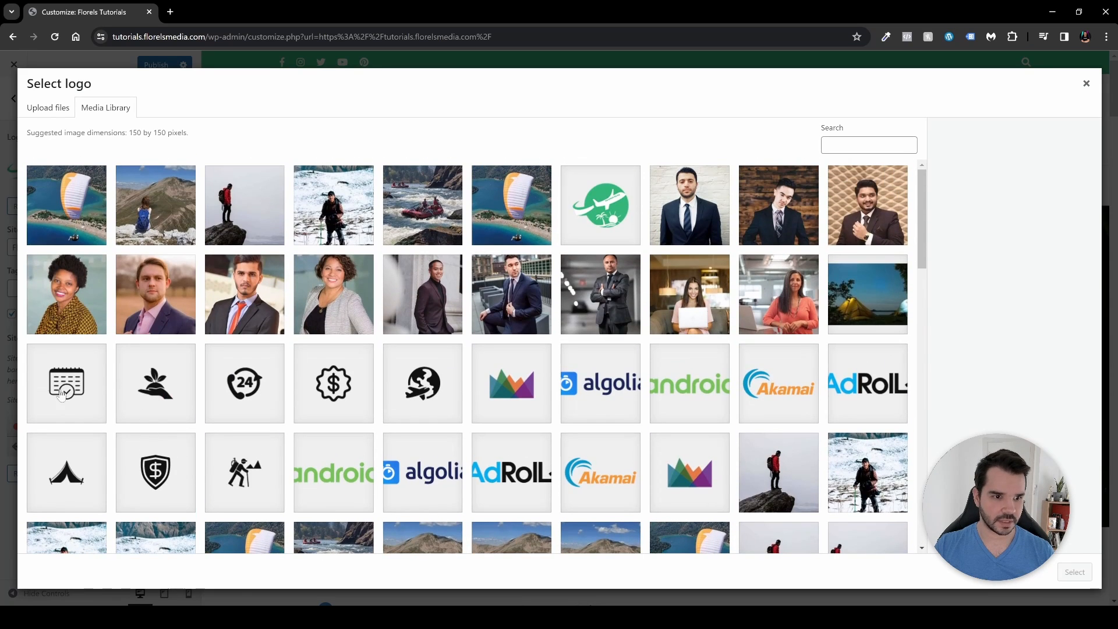
click(156, 382)
click(1074, 572)
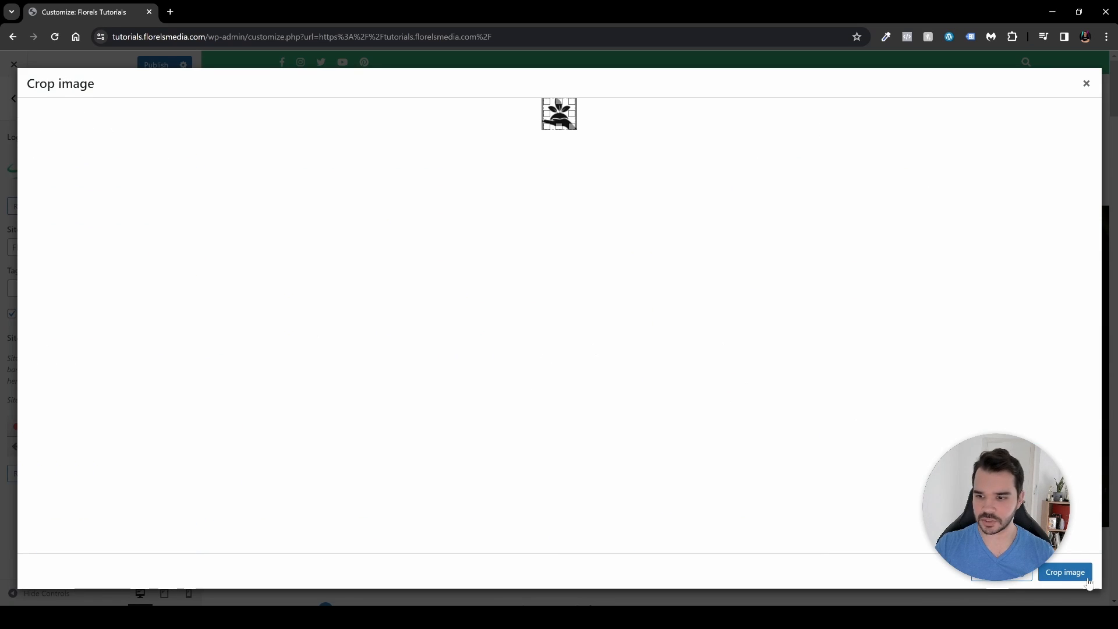
click(1085, 577)
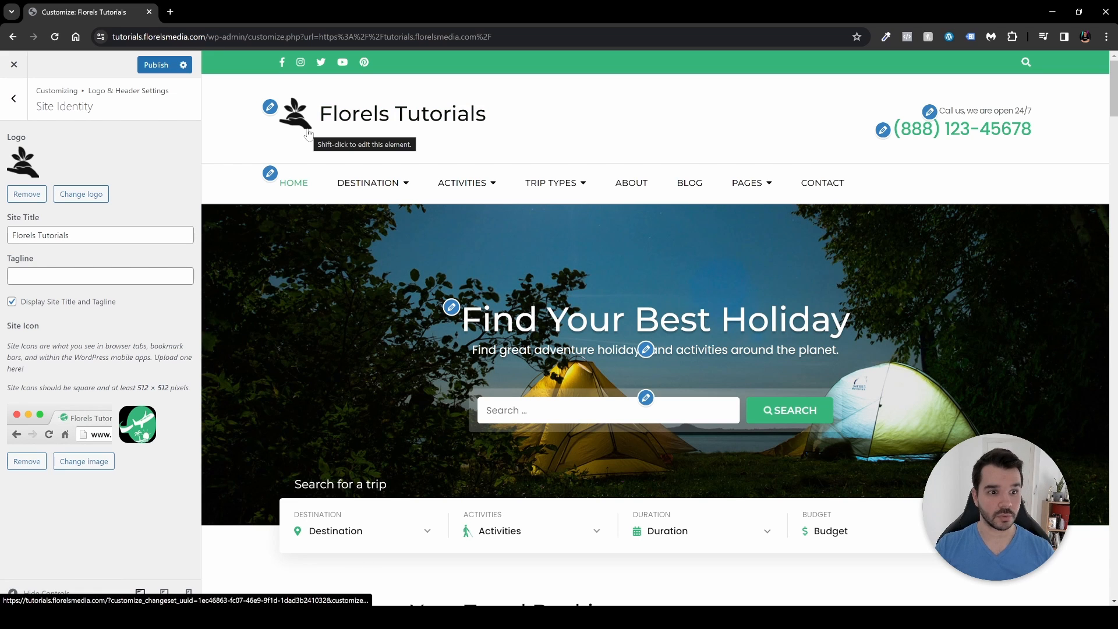
- Set the site title to "EZ WP 4U" and the tagline to "The Easy Way To Book Trips Worldwide"
triple_click(130, 235)
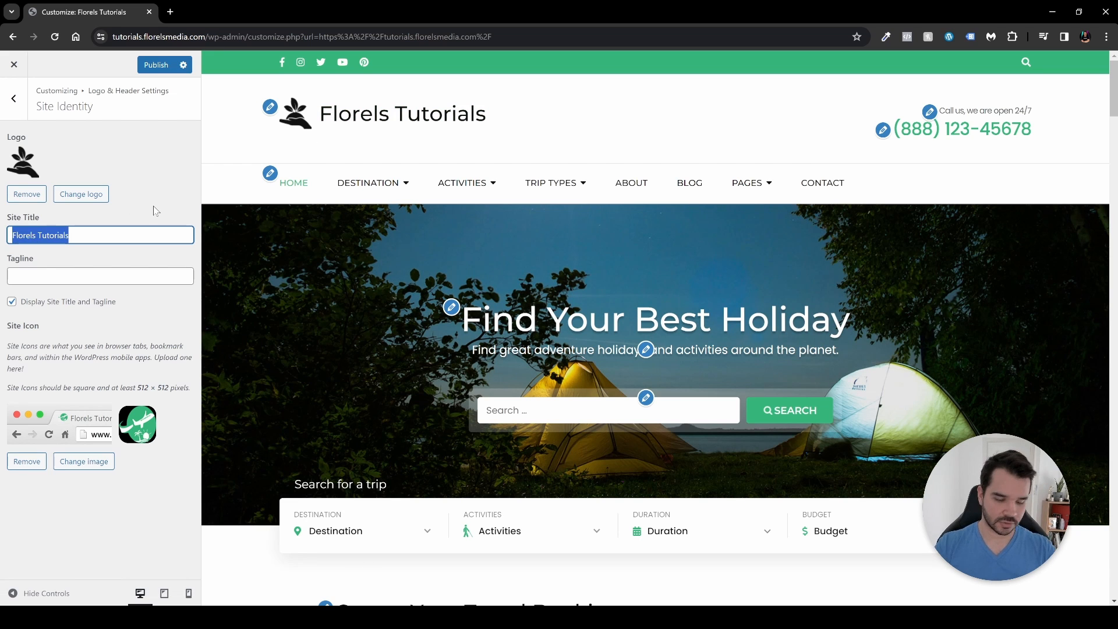
text(EZ WP )
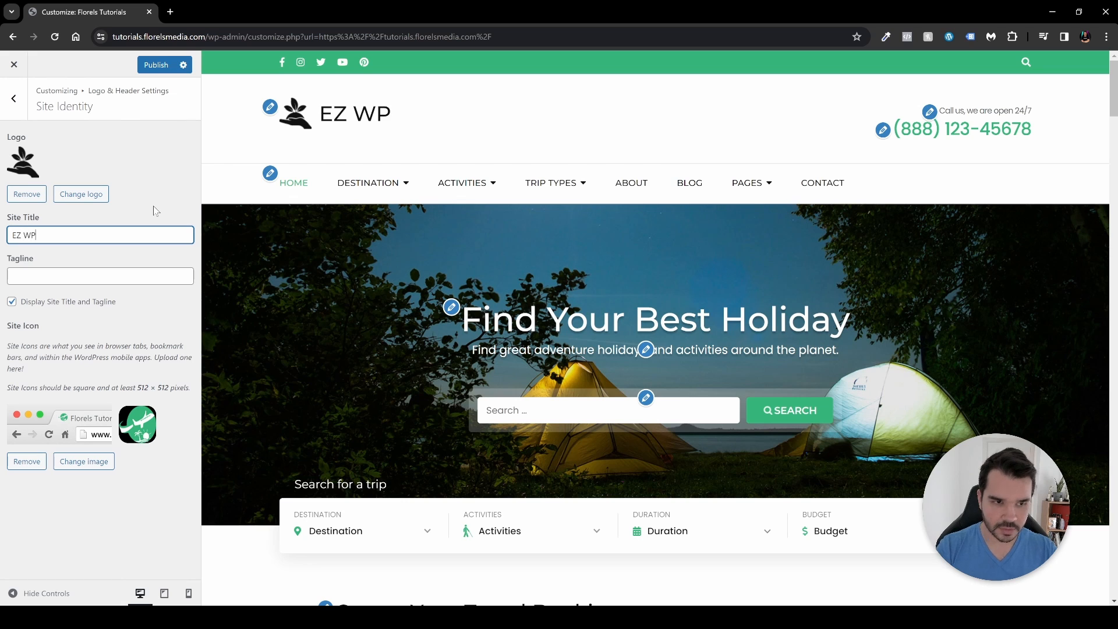
text(4U)
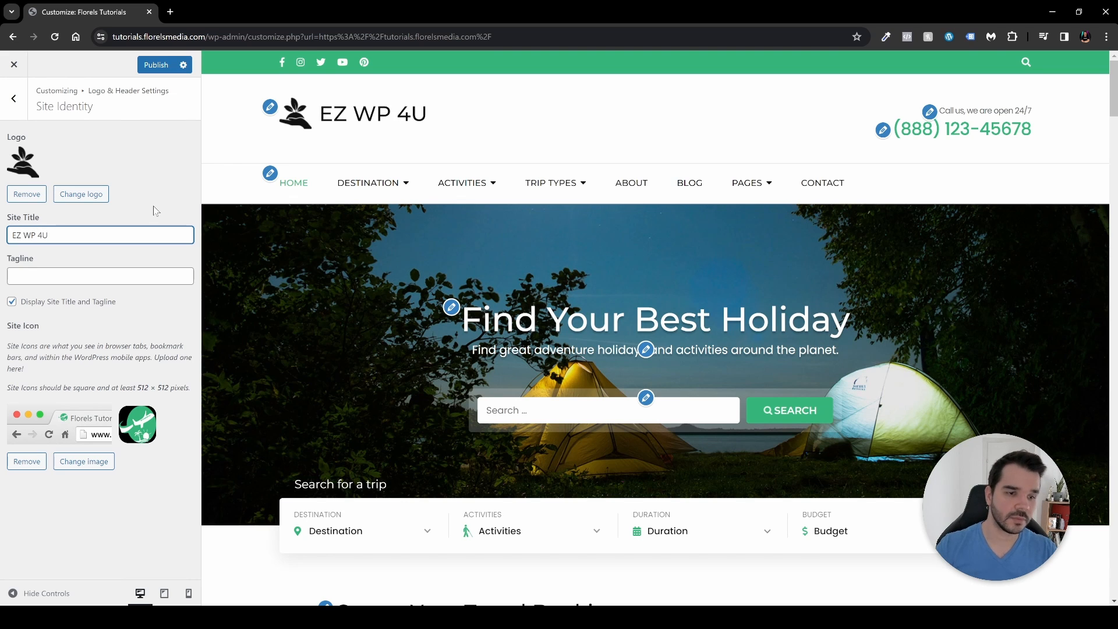
key(Tab)
text(The Easy Way To Book Trips Worldwide)
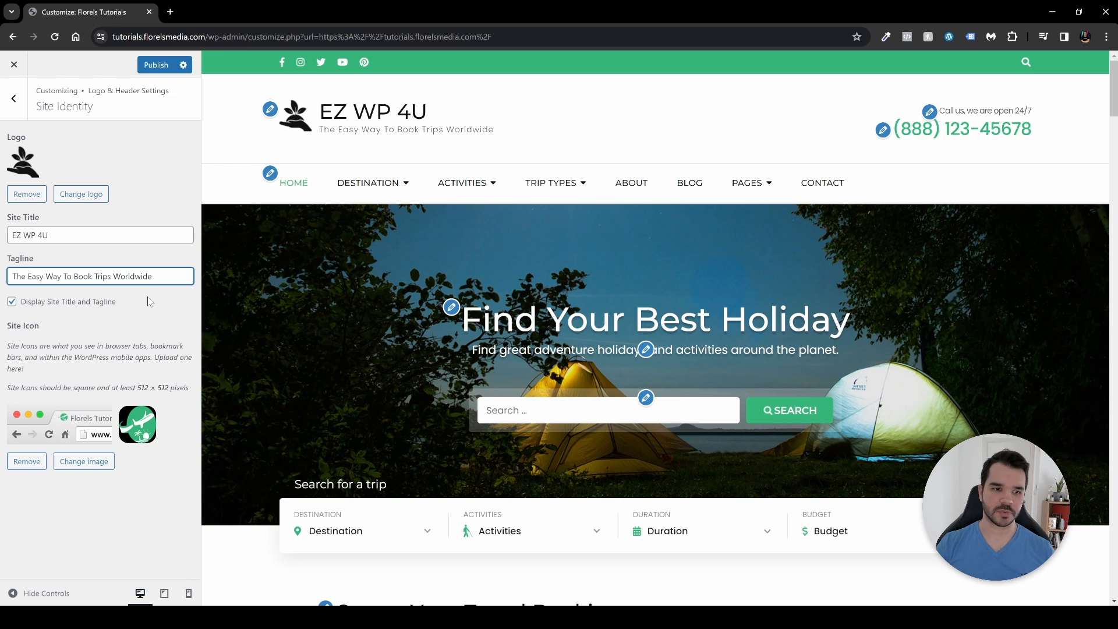
- Switch the display of the site title and tagline off and back on to preview the header
click(12, 303)
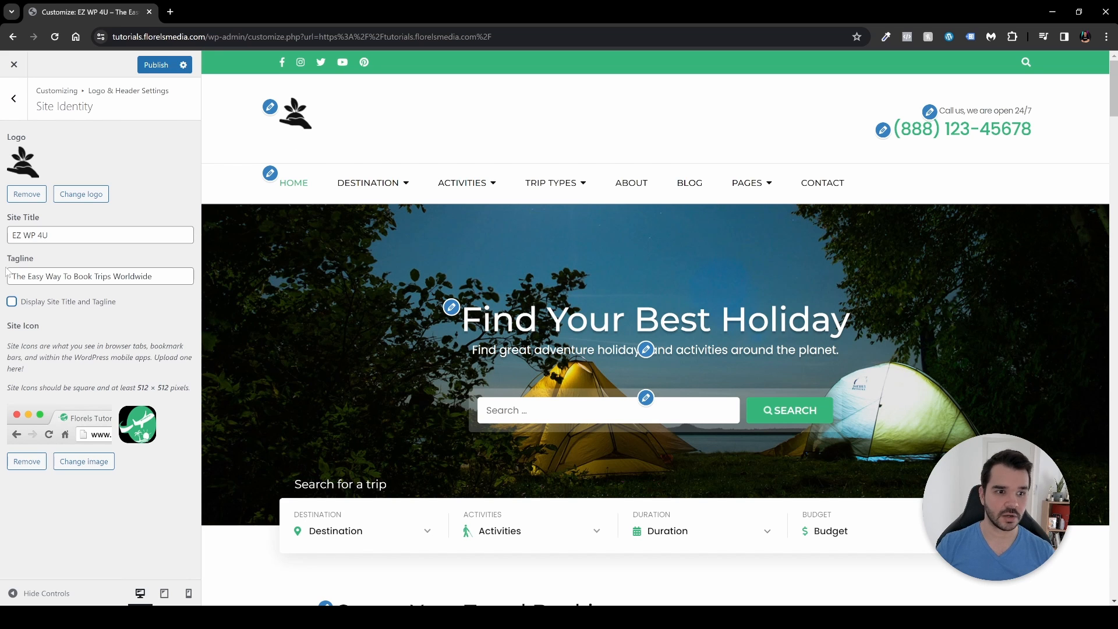
click(11, 302)
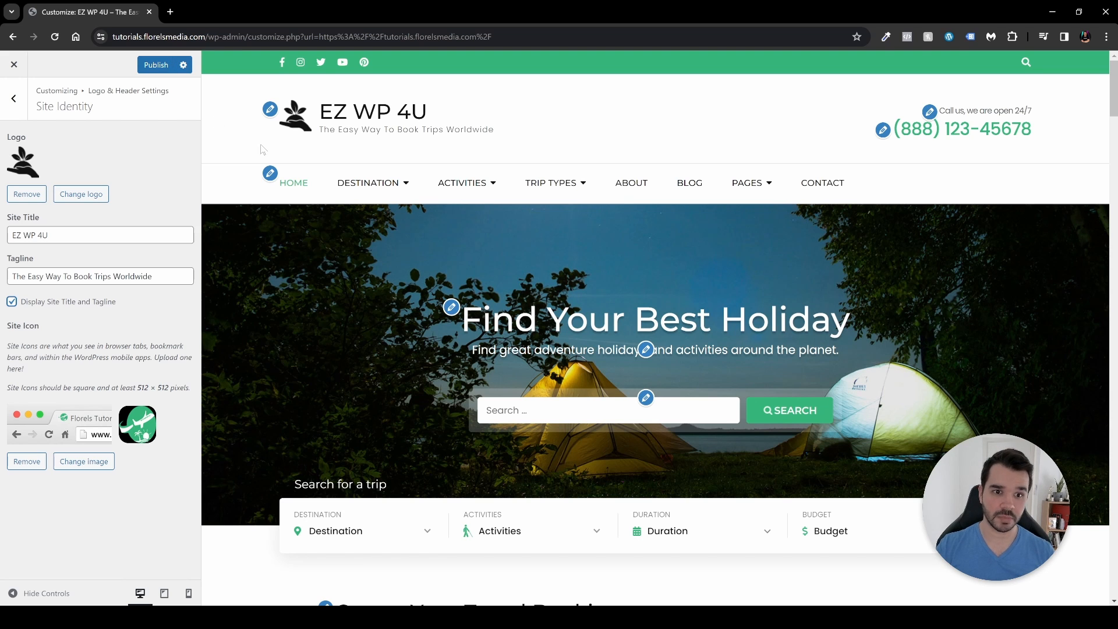
- Open the header's menu location settings, and open the Menus page in the site's admin dashboard
click(270, 174)
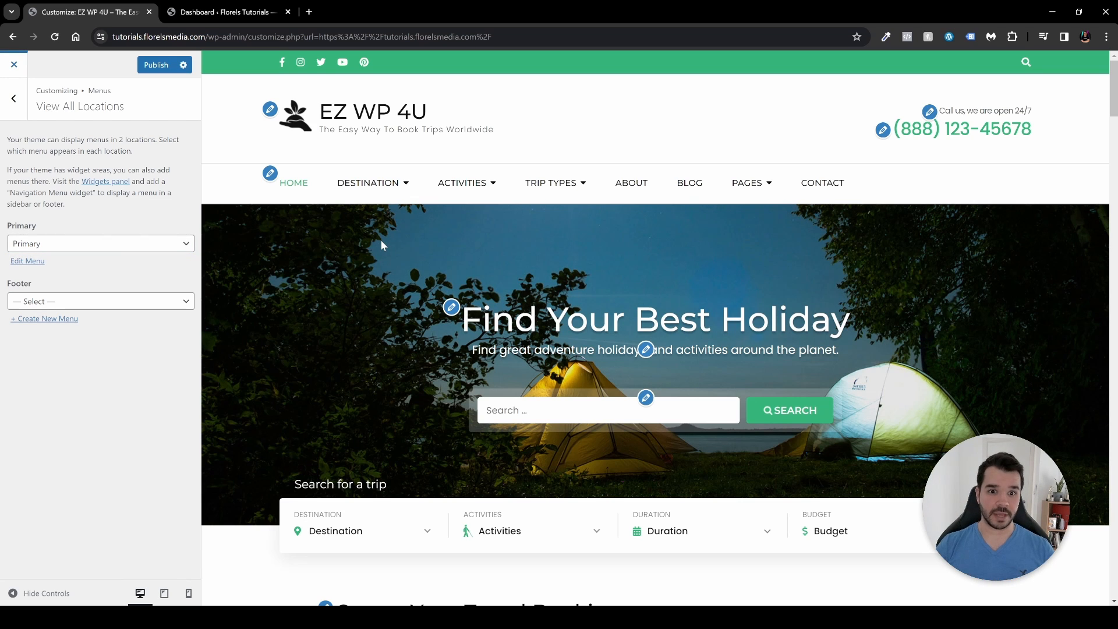
click(218, 11)
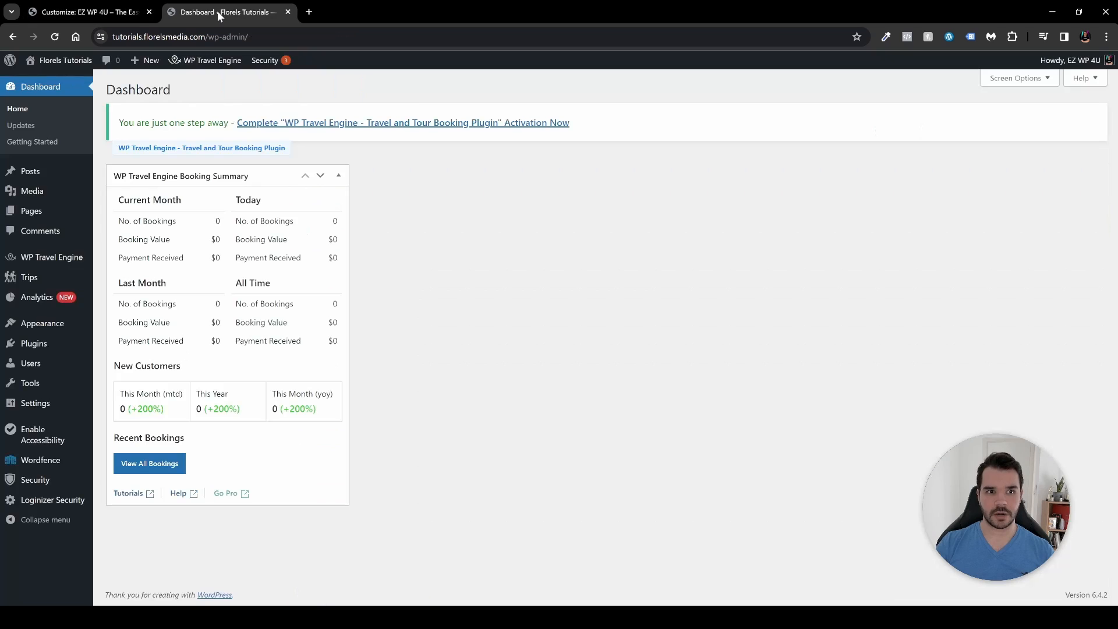
mouse_move(50, 324)
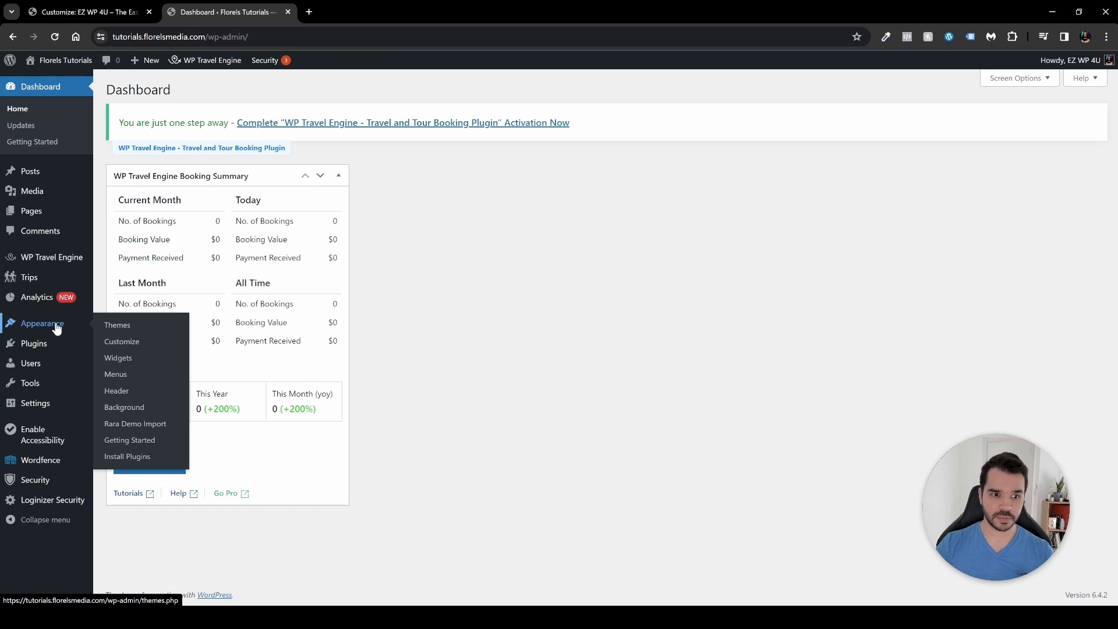
click(116, 374)
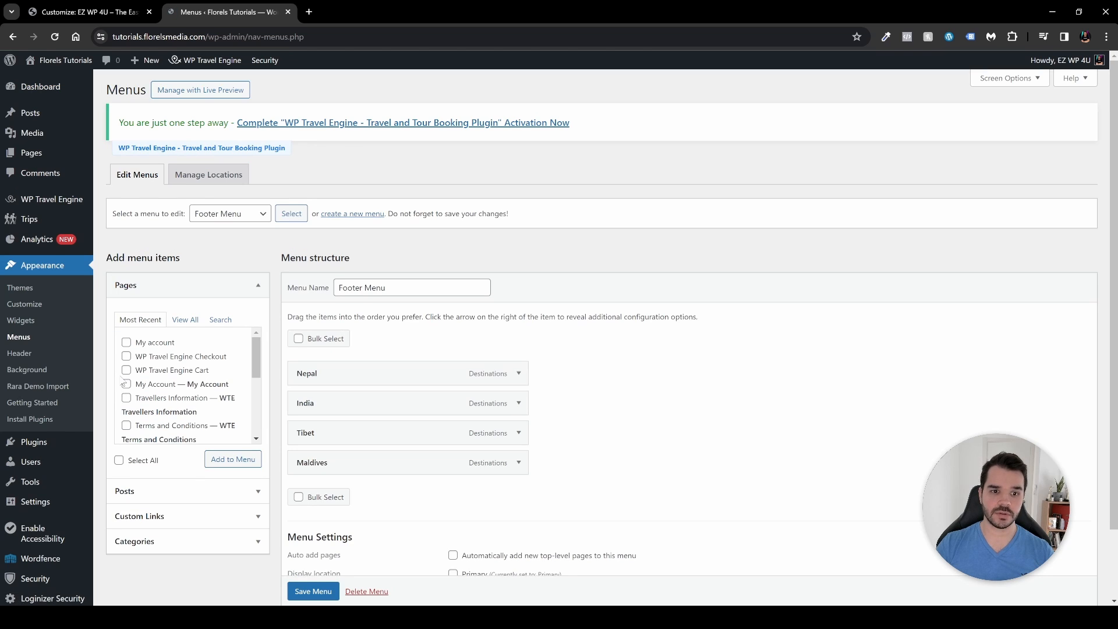
- Load the Primary menu for editing on the Menus page
scroll(300, 326, down, 2)
scroll(299, 326, down, 1)
click(241, 155)
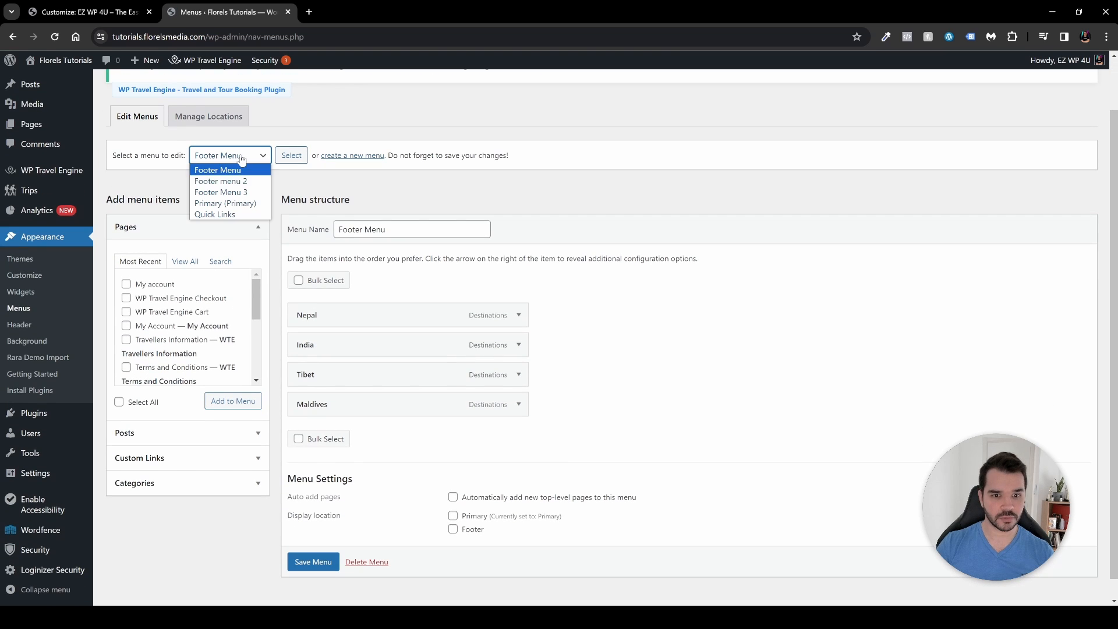
click(241, 185)
click(241, 161)
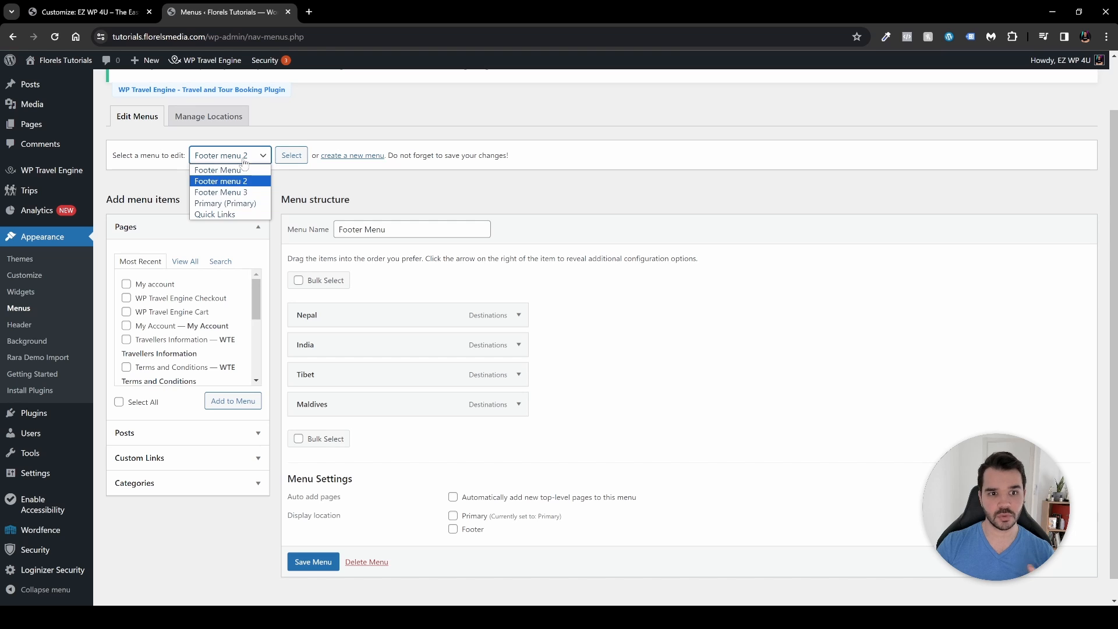
click(239, 204)
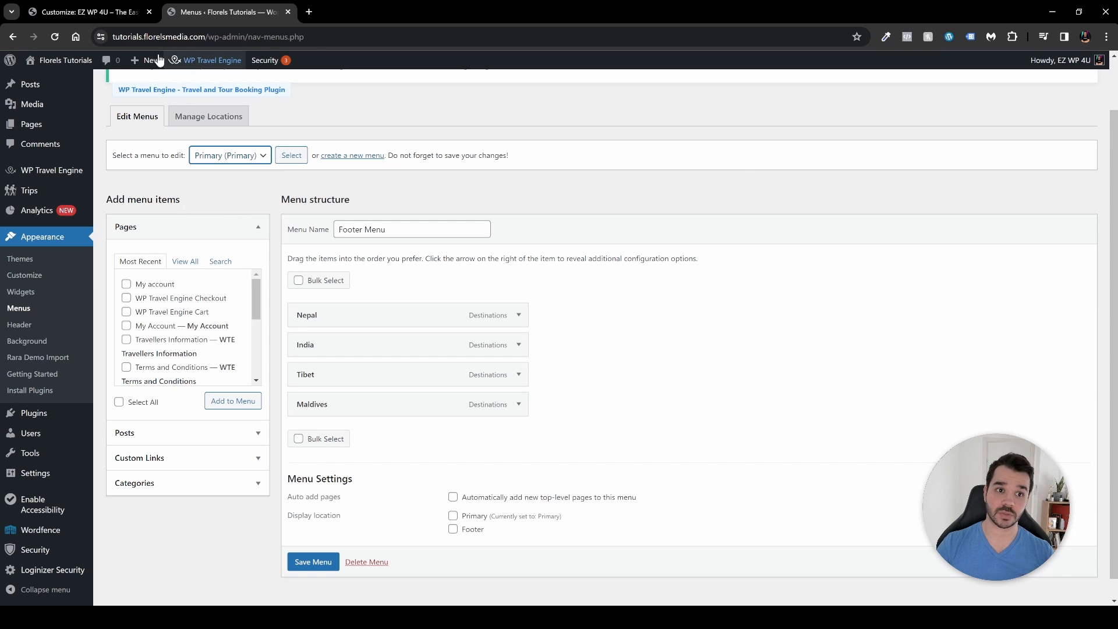
click(285, 157)
- Review the Primary menu's items, and check in the customizer which menus can be assigned to the Primary location
scroll(407, 222, down, 20)
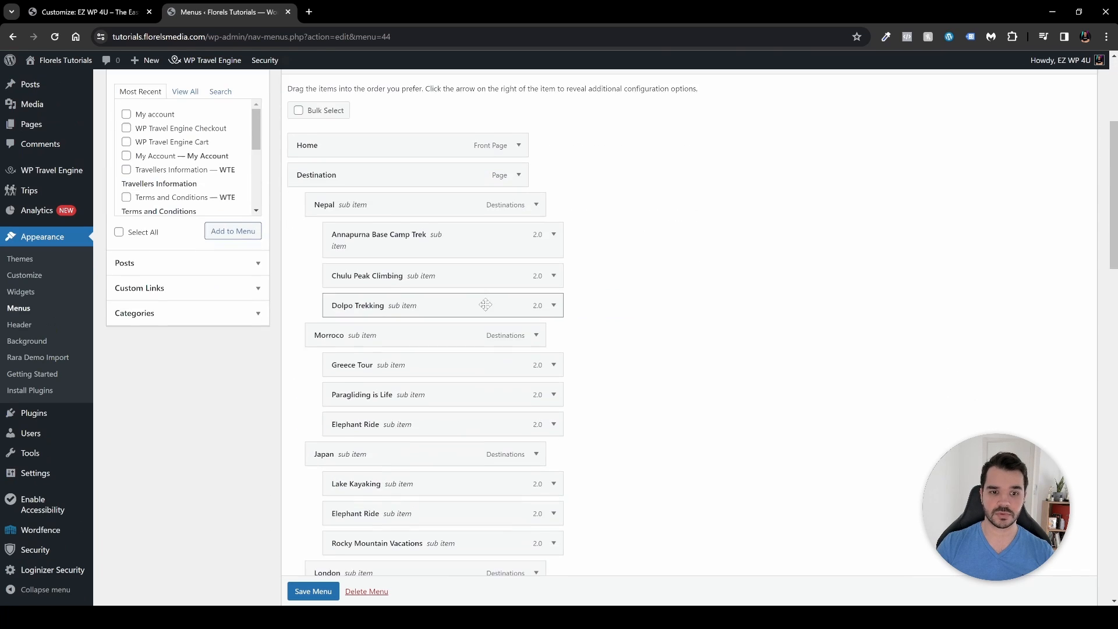
scroll(441, 335, down, 2)
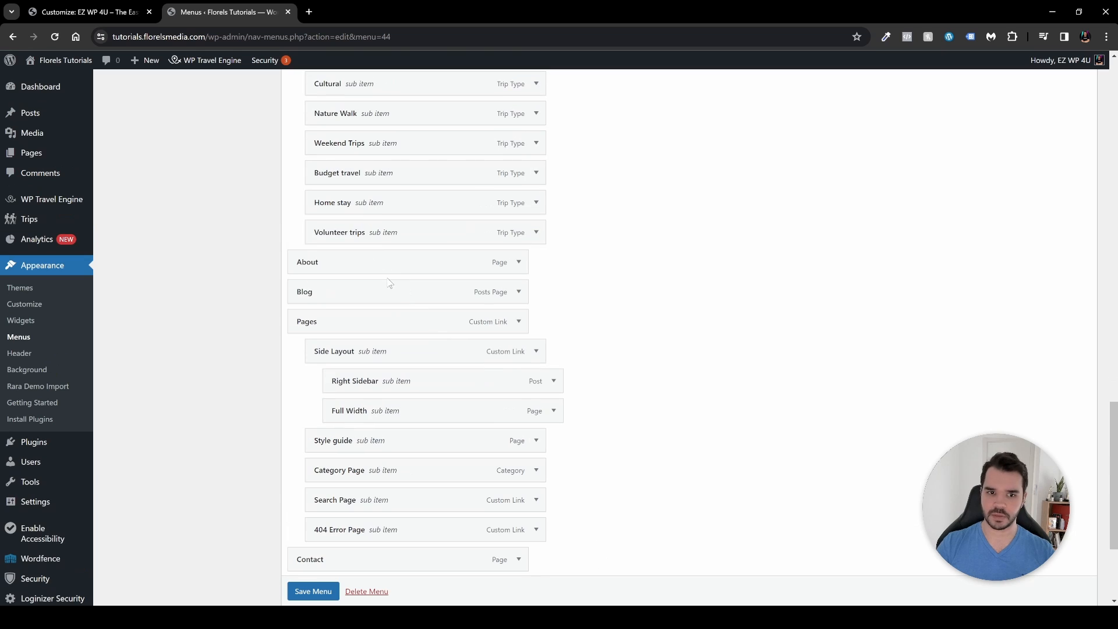
scroll(448, 413, down, 2)
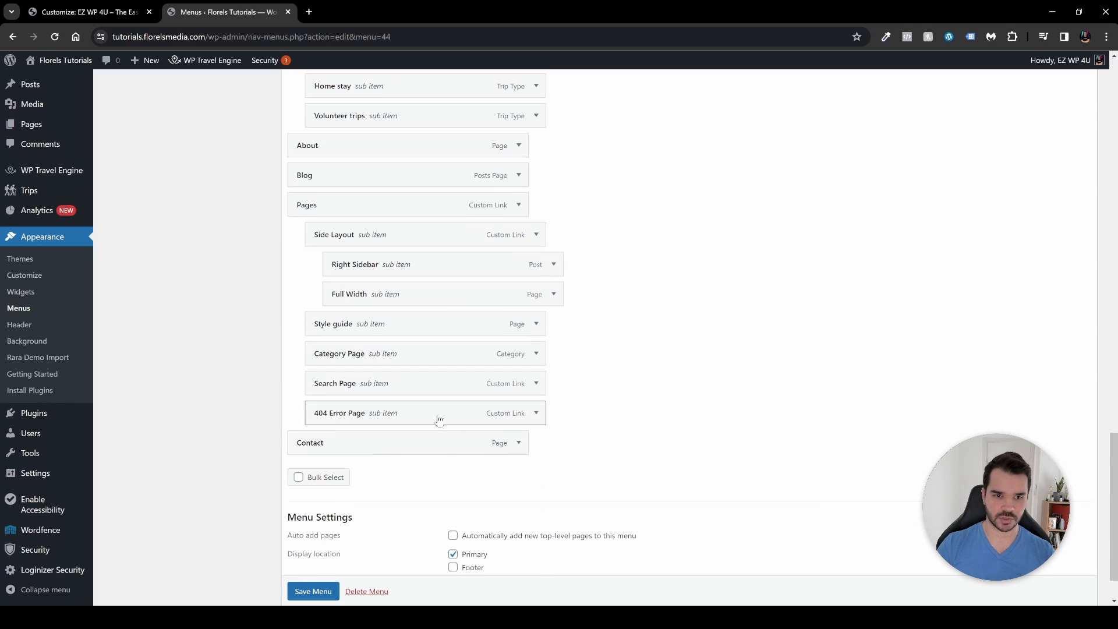
scroll(446, 396, up, 20)
scroll(443, 368, up, 1)
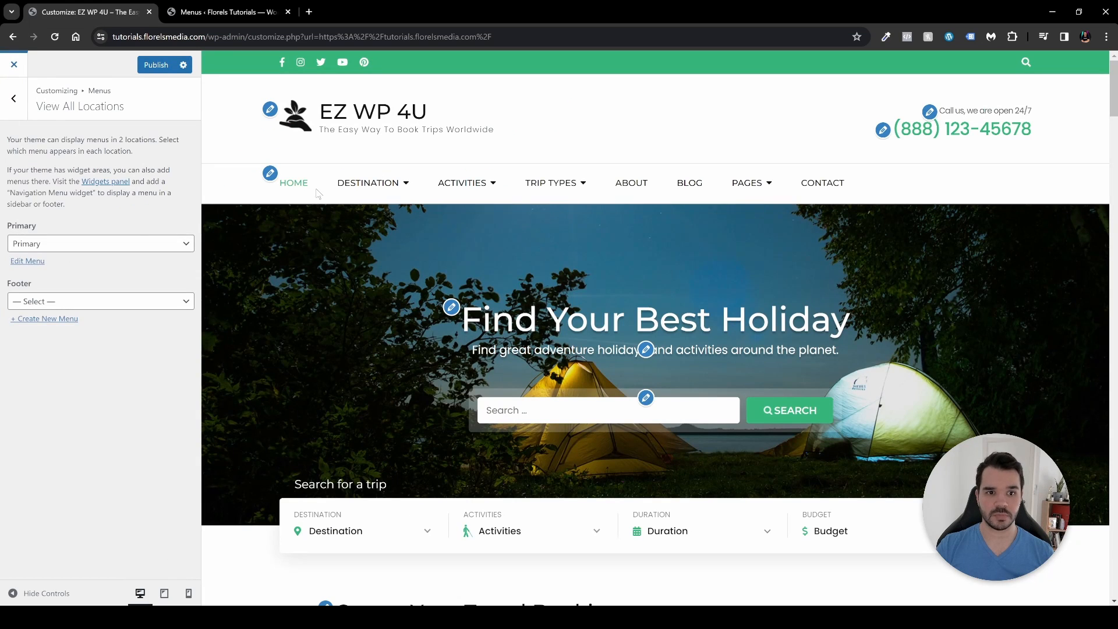
click(120, 243)
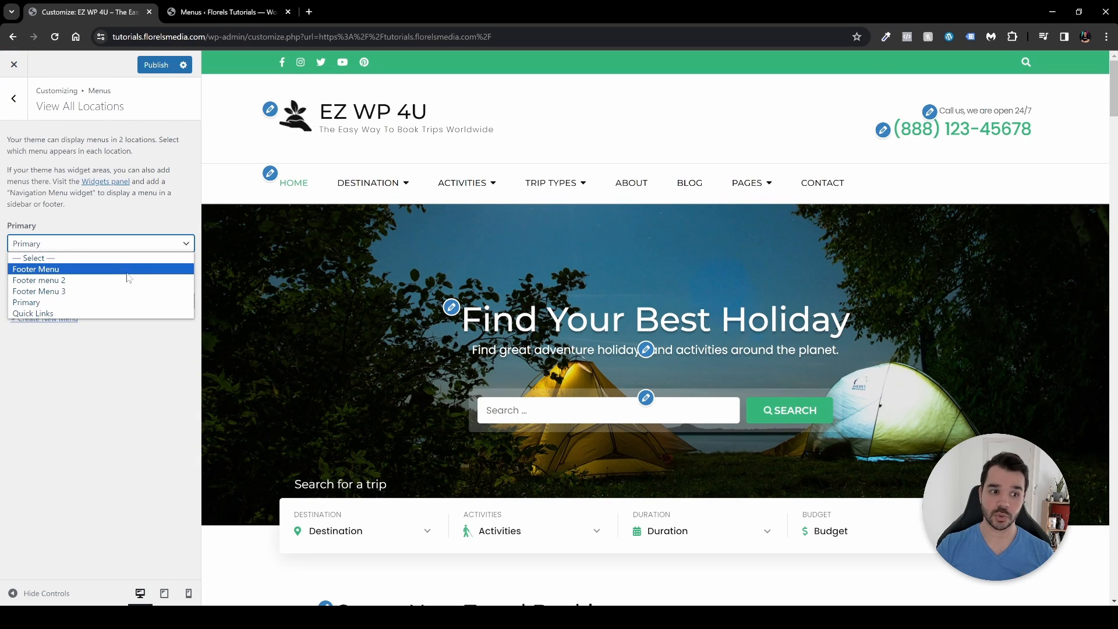
click(110, 217)
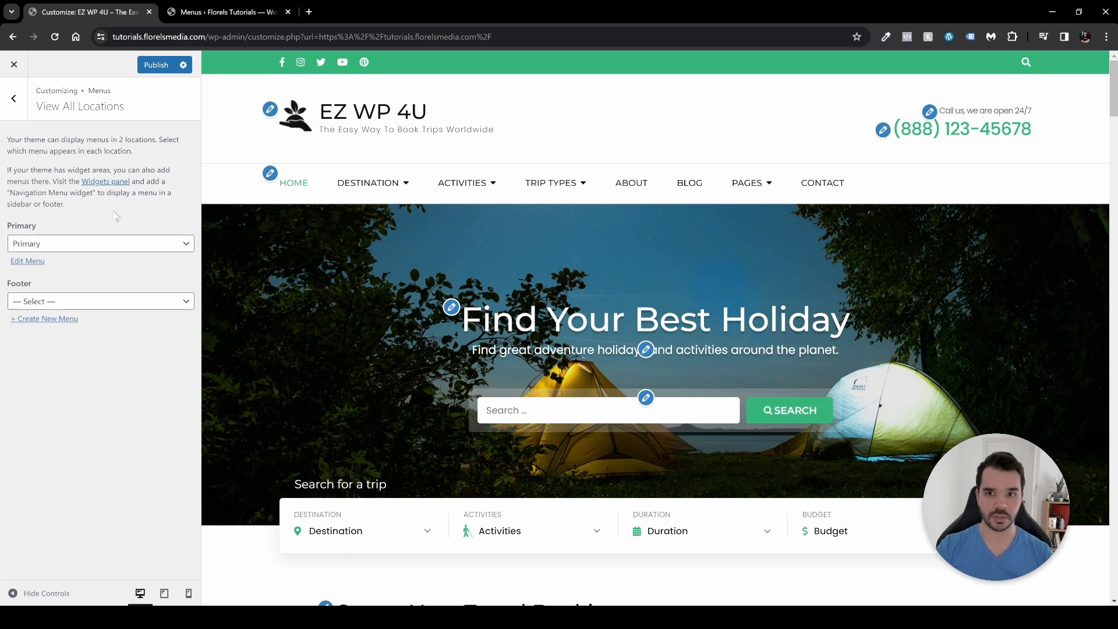
- Replace the header's phone number and set its phone label to "Call us, we are open 24/6"
click(930, 110)
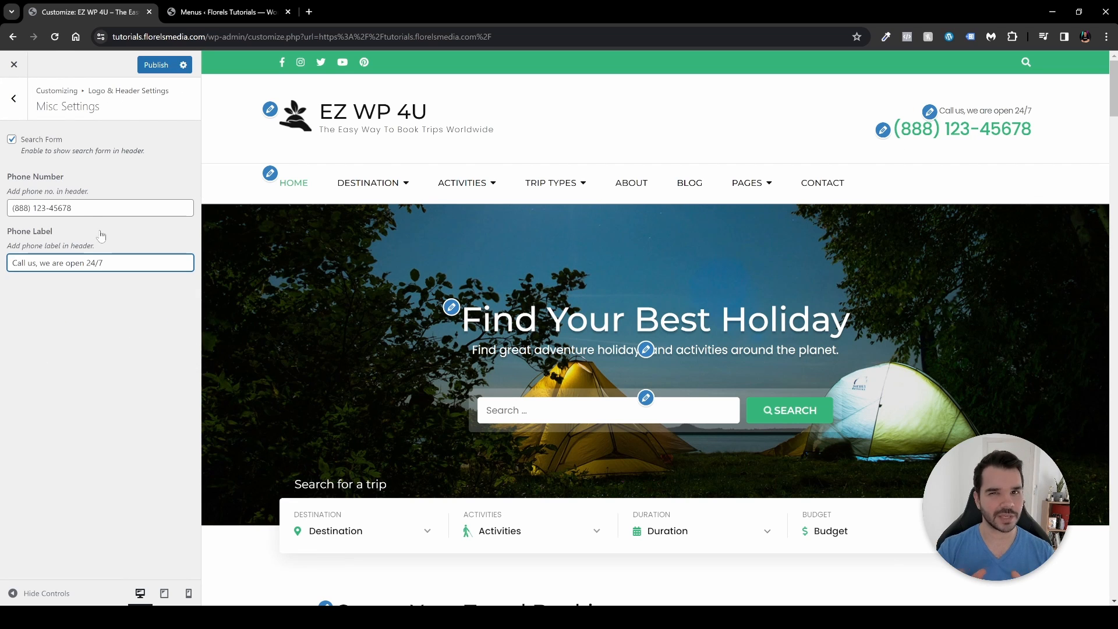
click(885, 132)
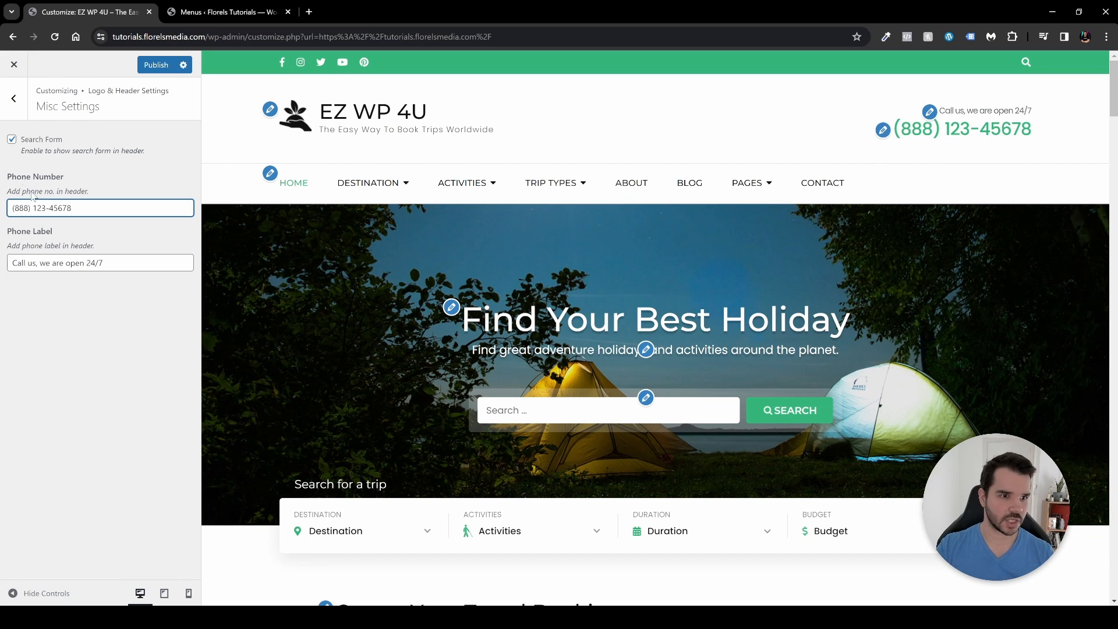
double_click(21, 208)
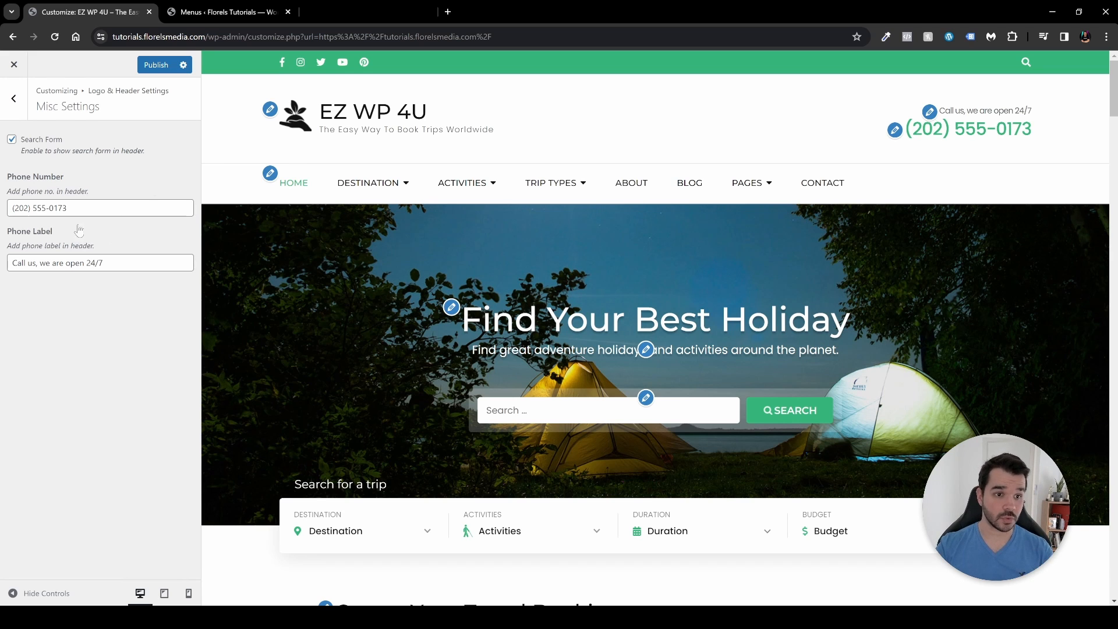
drag(68, 208, 12, 208)
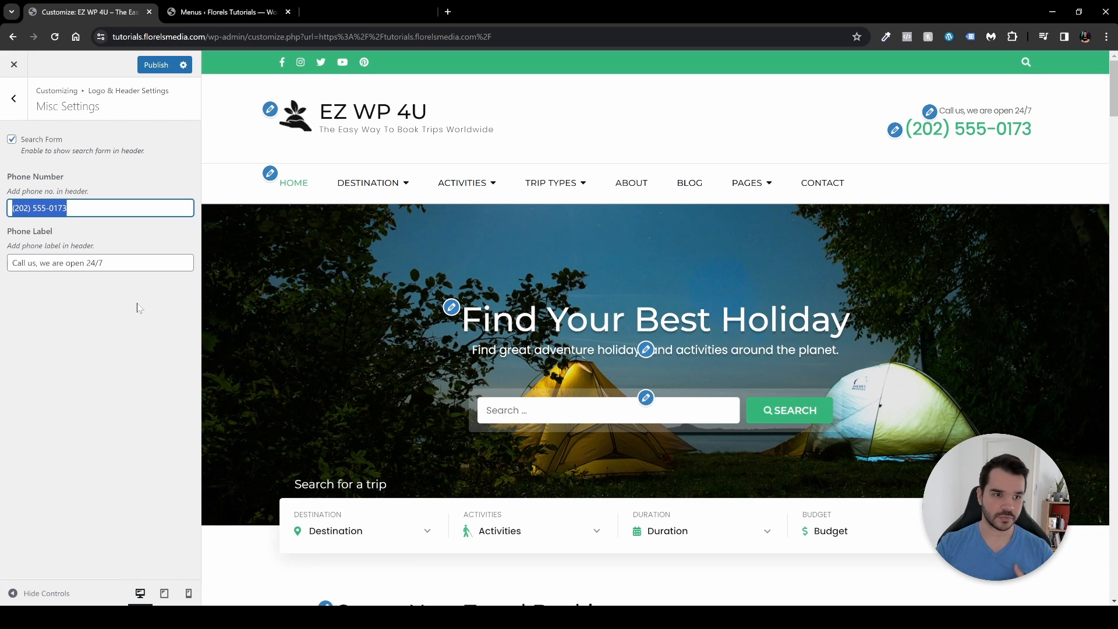
click(104, 263)
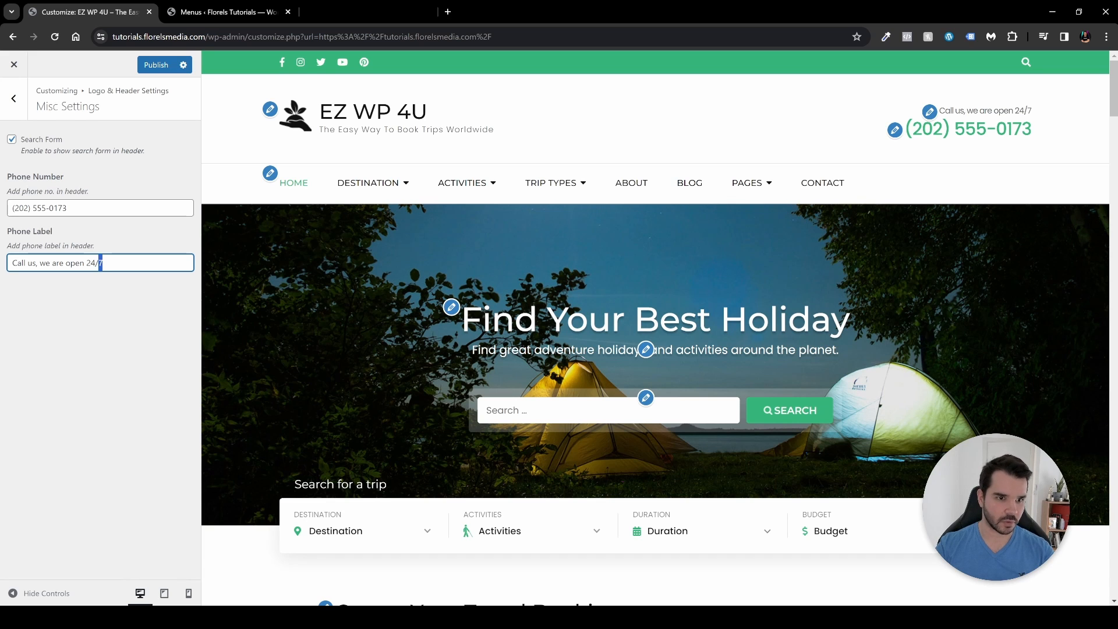
text(6)
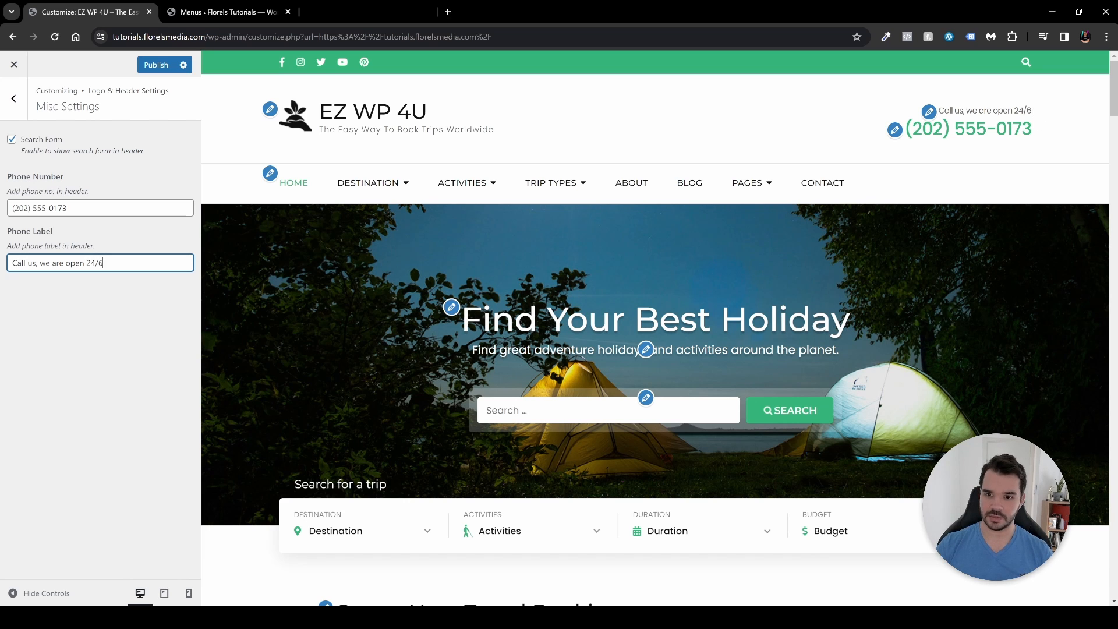
- Hide the banner's current header image and add the tents-by-the-lake picture, 1920 by 680 pixels, from the media library
click(451, 308)
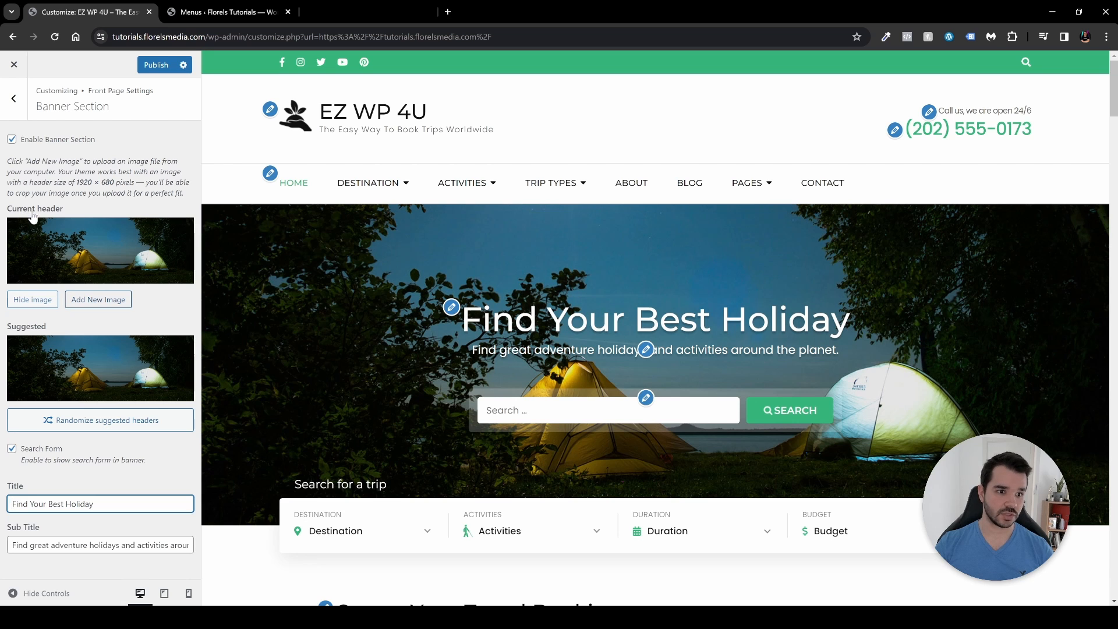
click(59, 305)
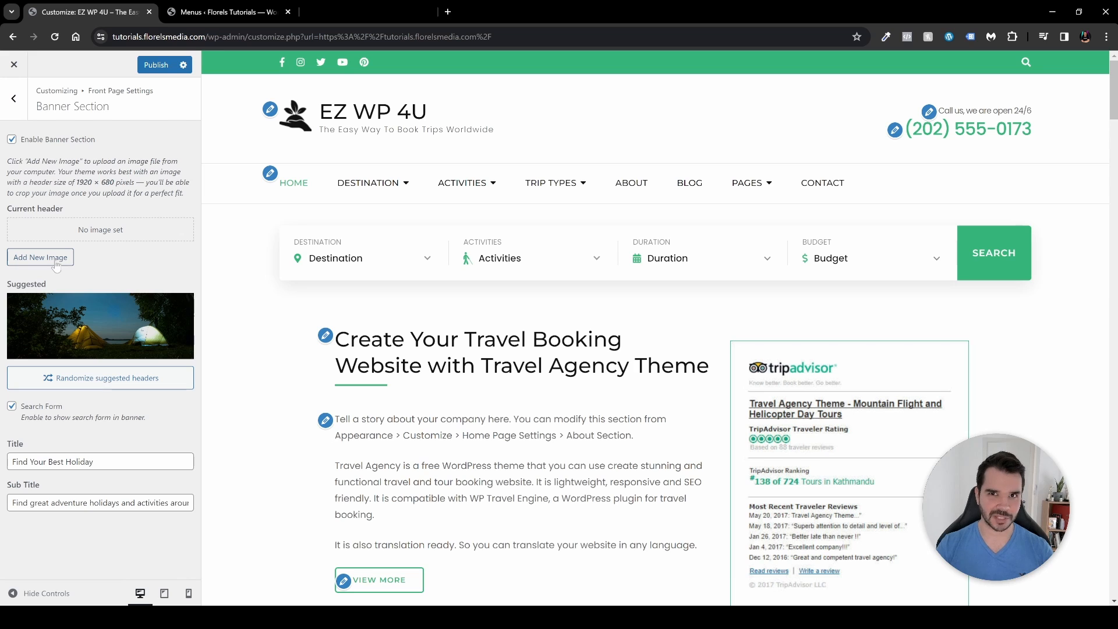
click(55, 265)
scroll(47, 272, down, 3)
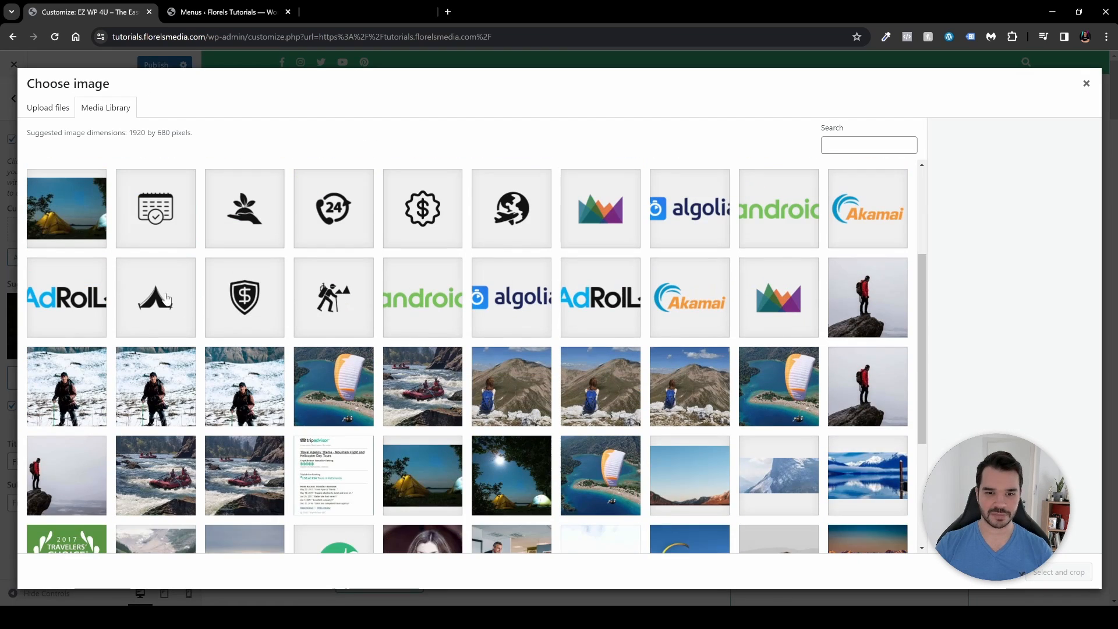
scroll(47, 272, up, 1)
scroll(46, 272, down, 2)
scroll(47, 272, up, 2)
click(47, 272)
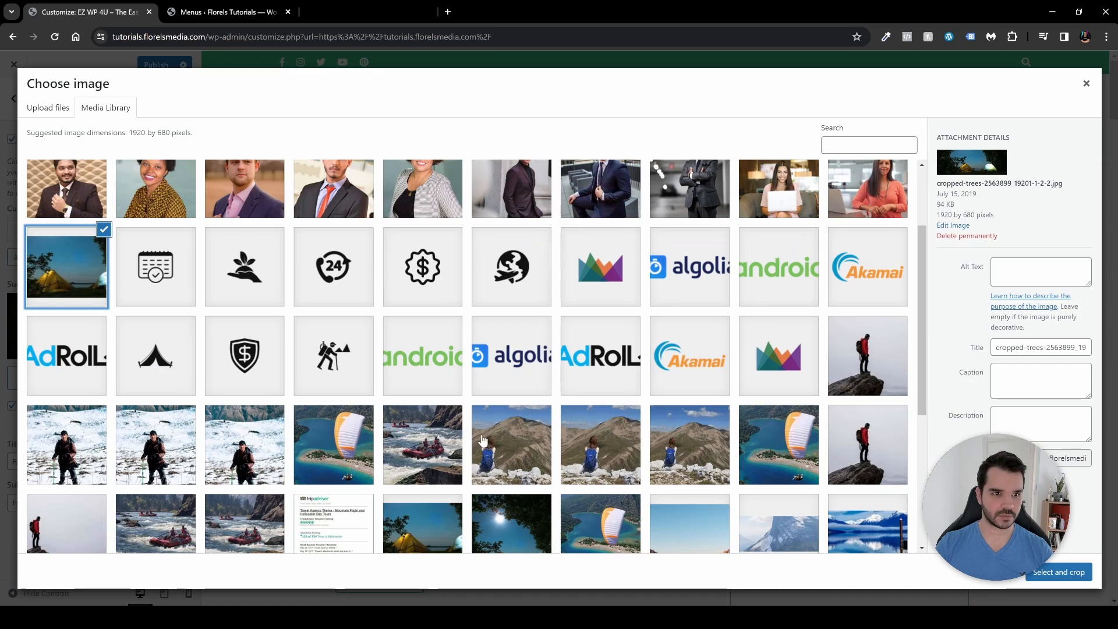
click(1059, 572)
click(1068, 571)
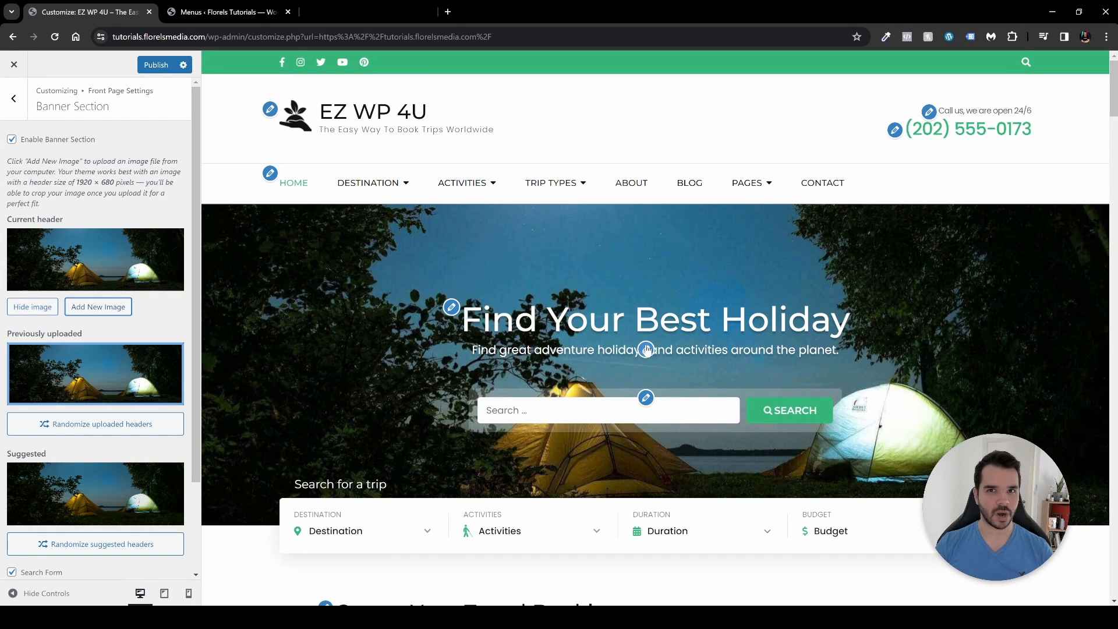
- Set the banner to randomize the uploaded header images
scroll(88, 306, down, 2)
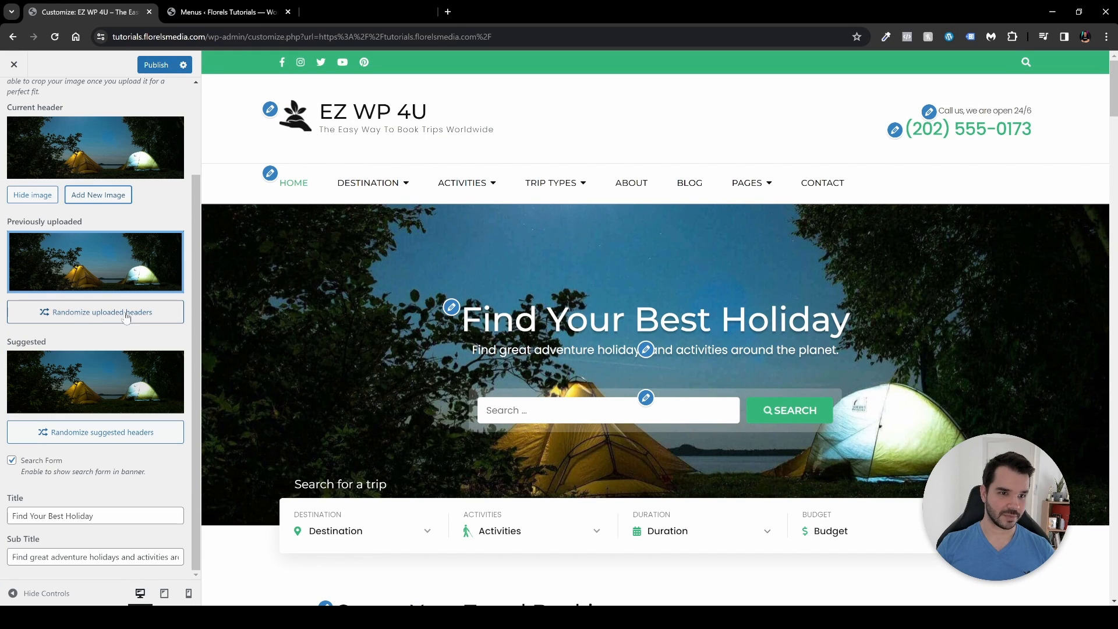
scroll(82, 268, up, 2)
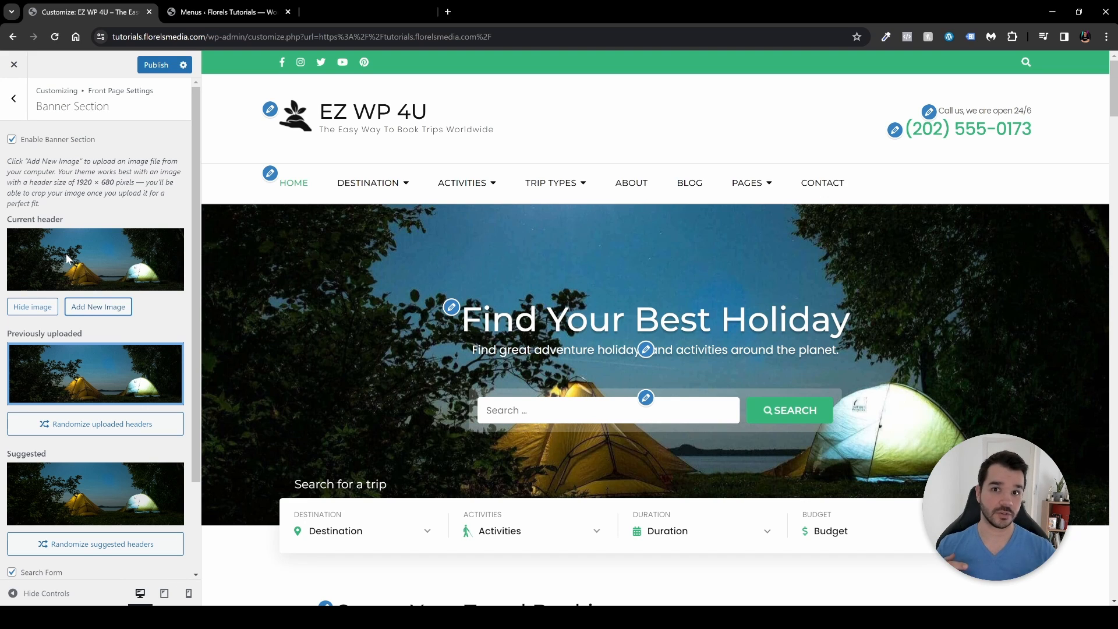
click(111, 424)
scroll(126, 473, down, 1)
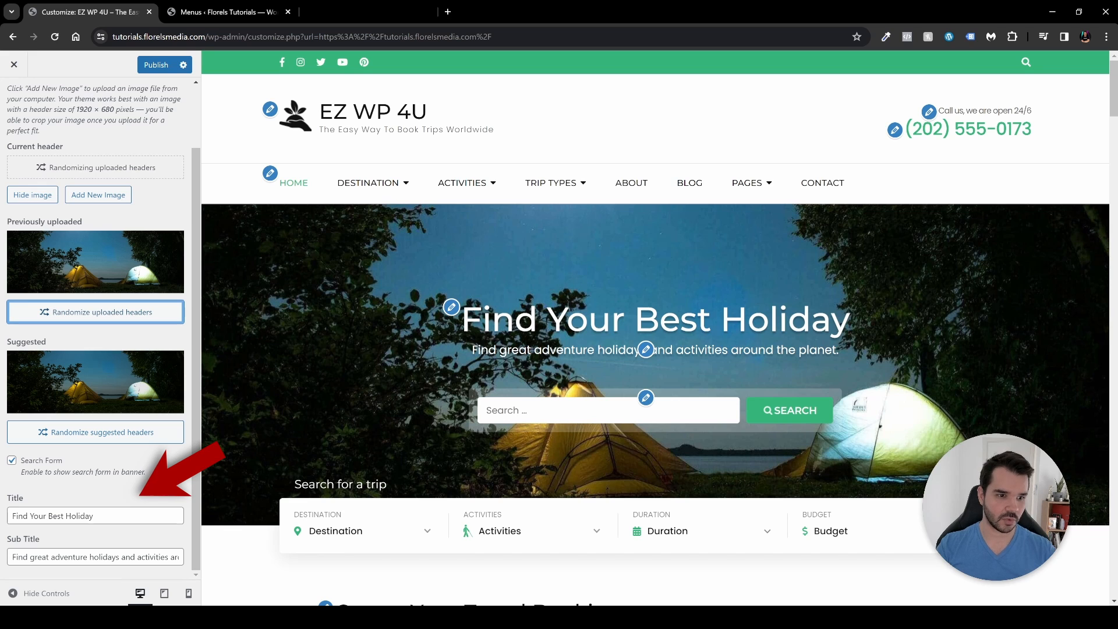
- Set the banner title to "Find The Best Trips In The World"
triple_click(124, 513)
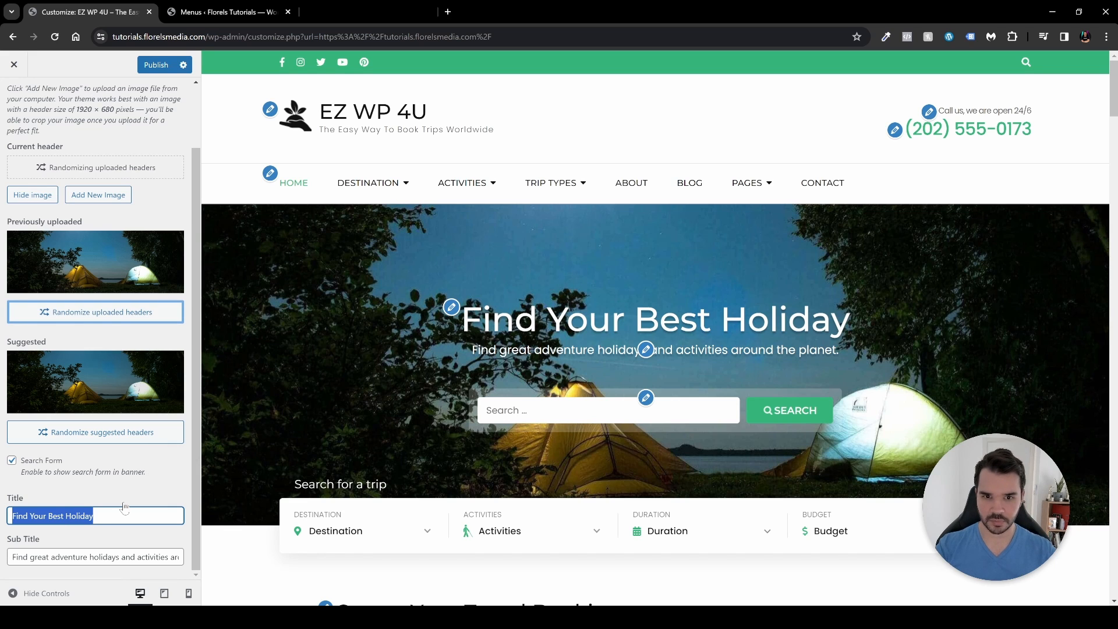
text(Find The Best Trips In the World)
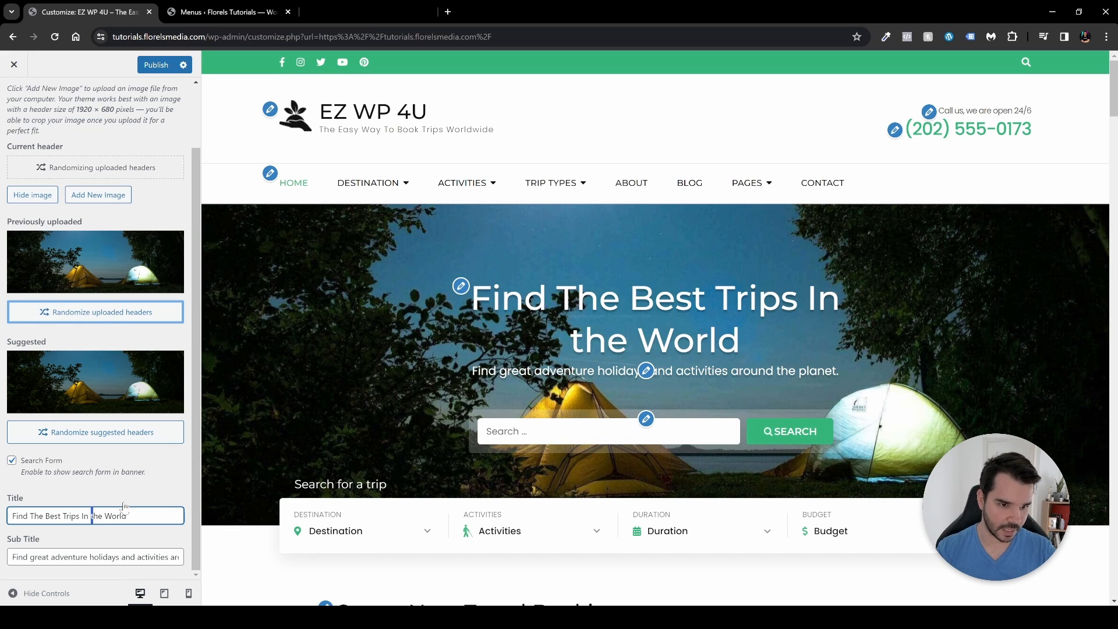
text(T)
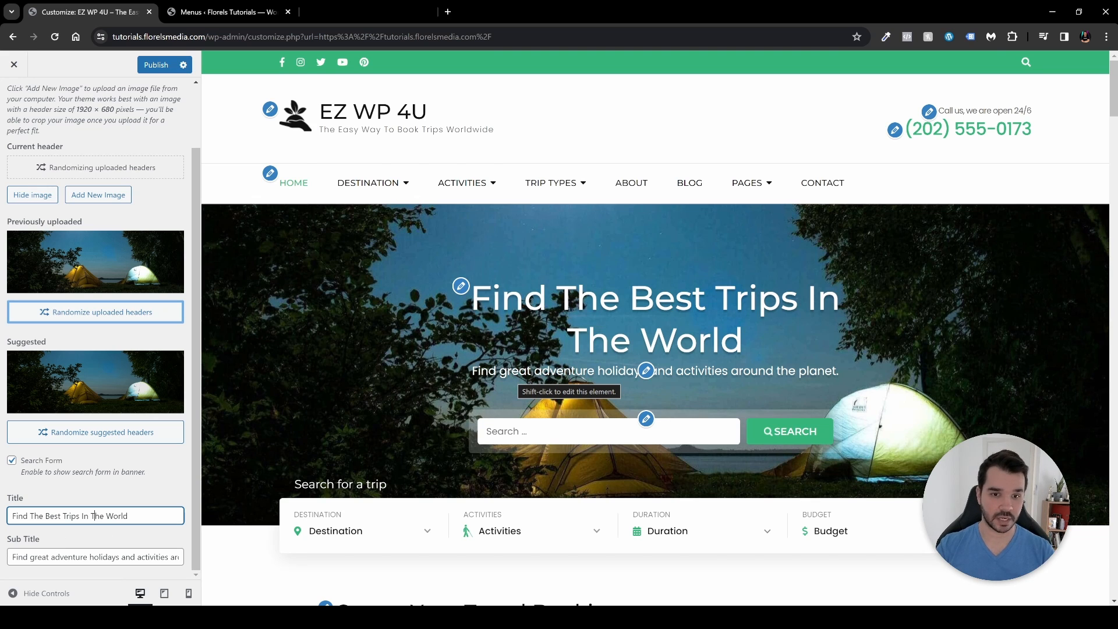
- Turn the banner's search form off and back on to preview the banner without it
scroll(568, 378, down, 1)
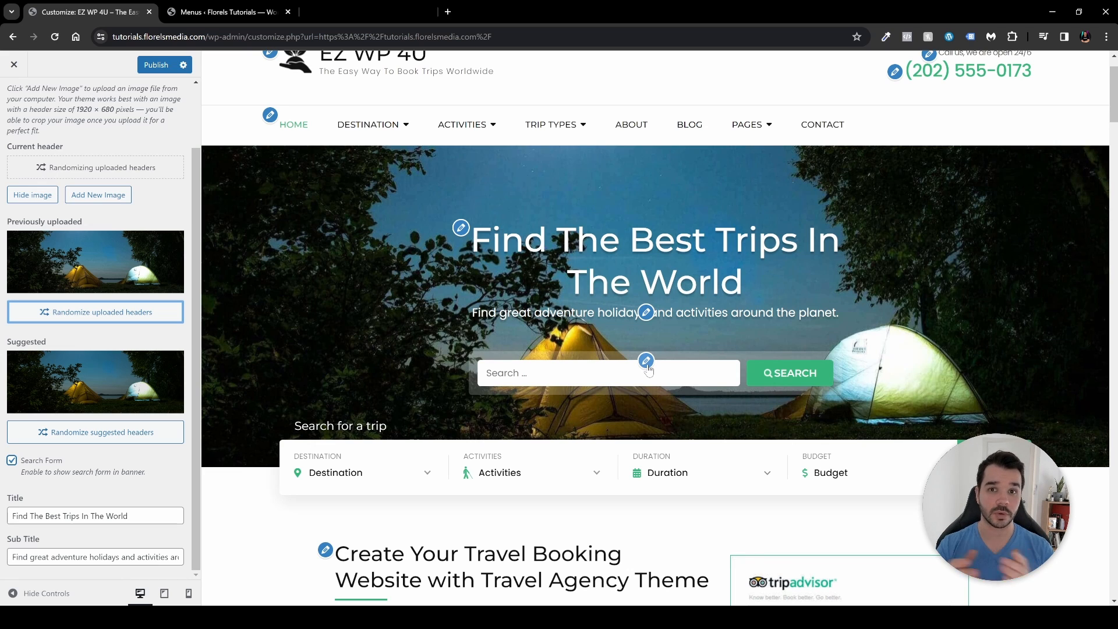
click(12, 461)
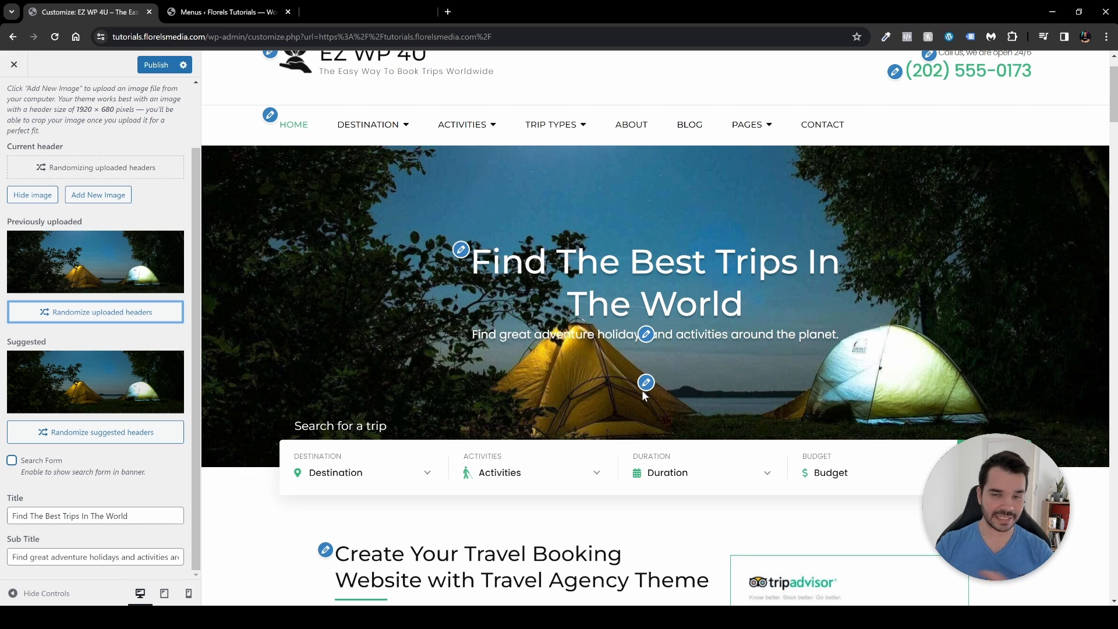
click(12, 461)
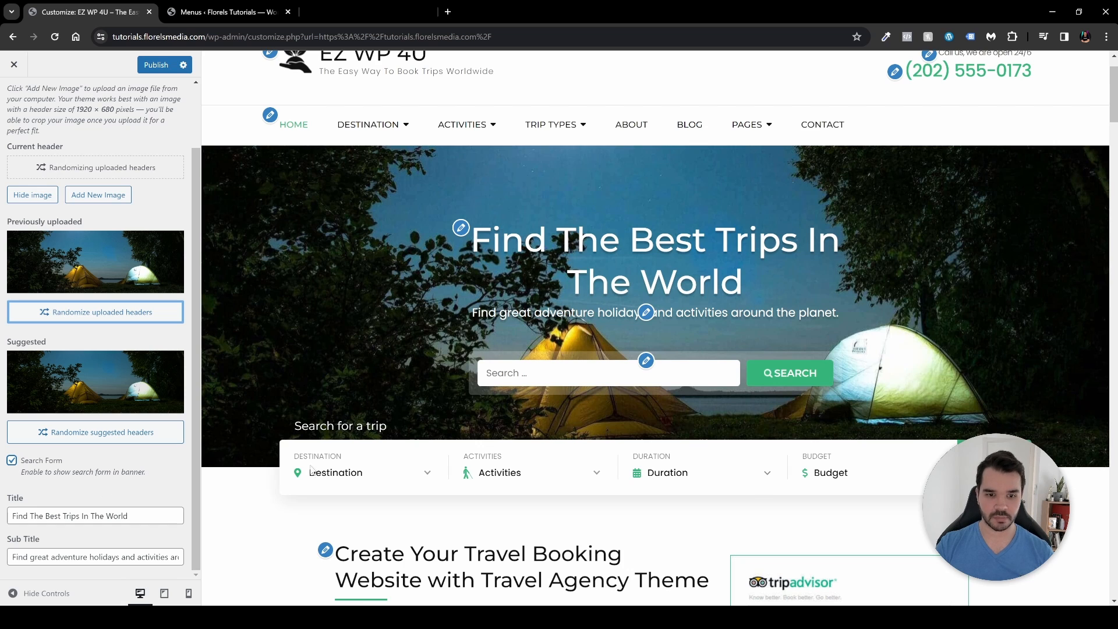
- Open the front page's About Us section settings and review its title, description, read more label and link
scroll(516, 435, down, 5)
click(326, 201)
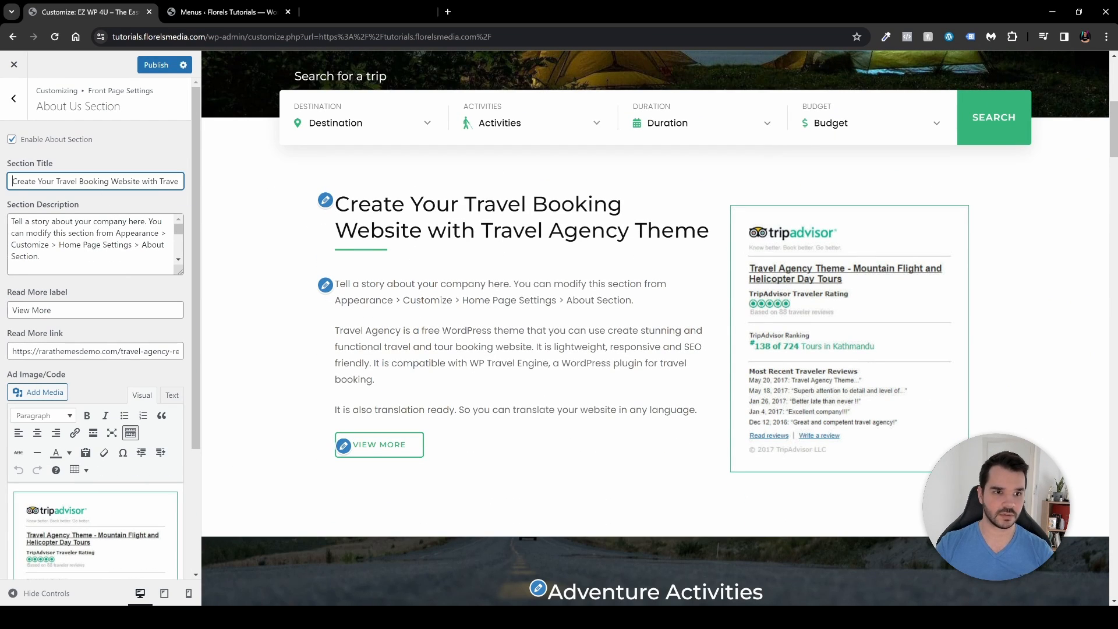
drag(153, 181, 2, 181)
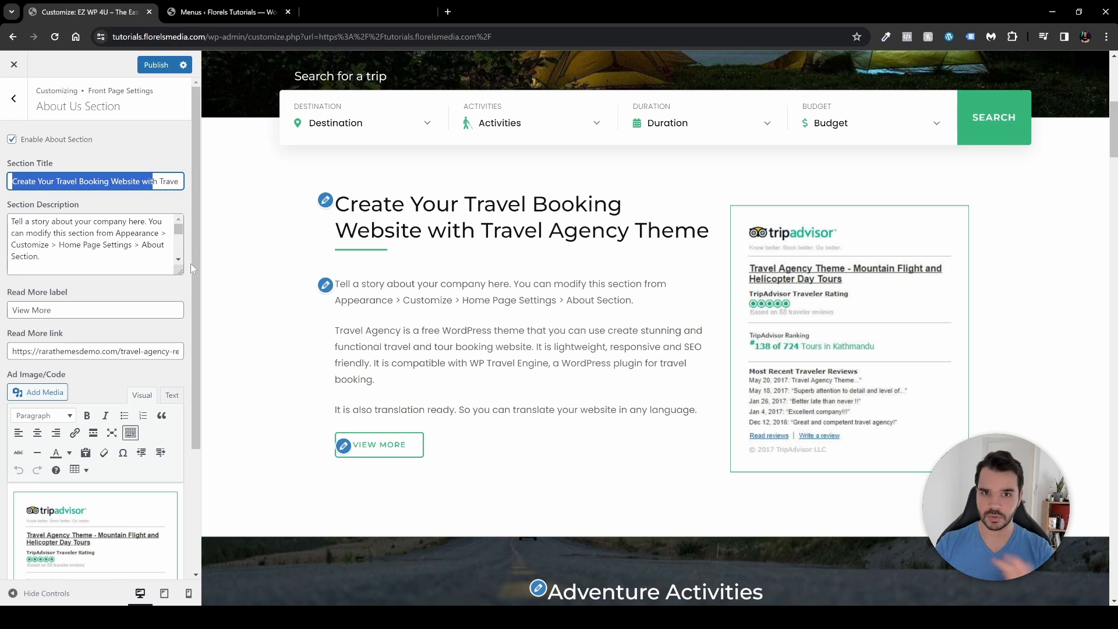
key(Tab)
key(Tab)
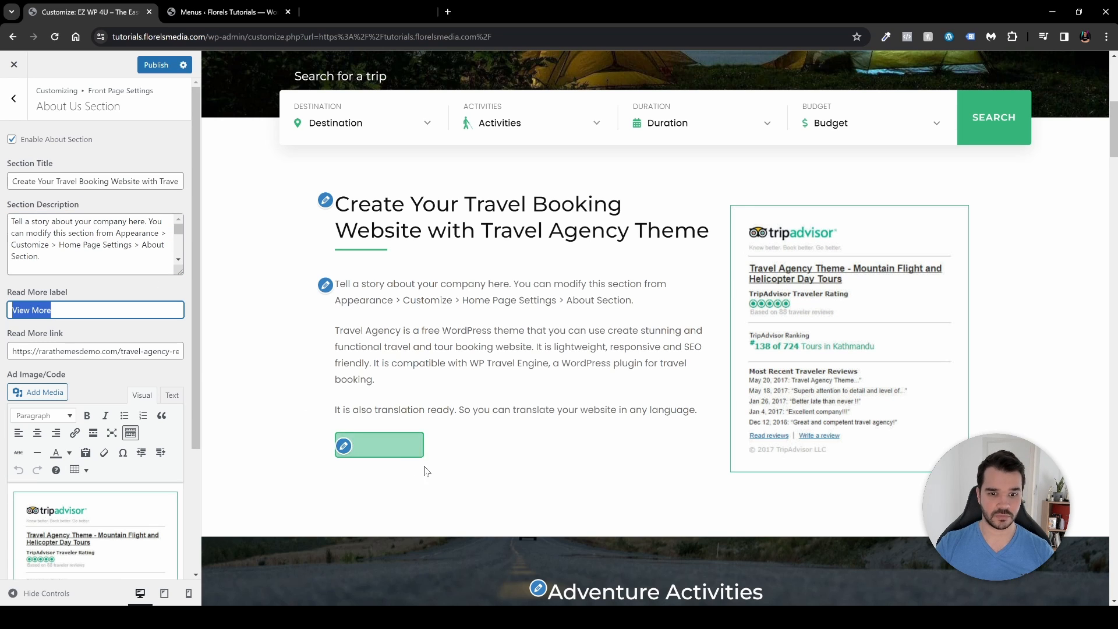
key(Tab)
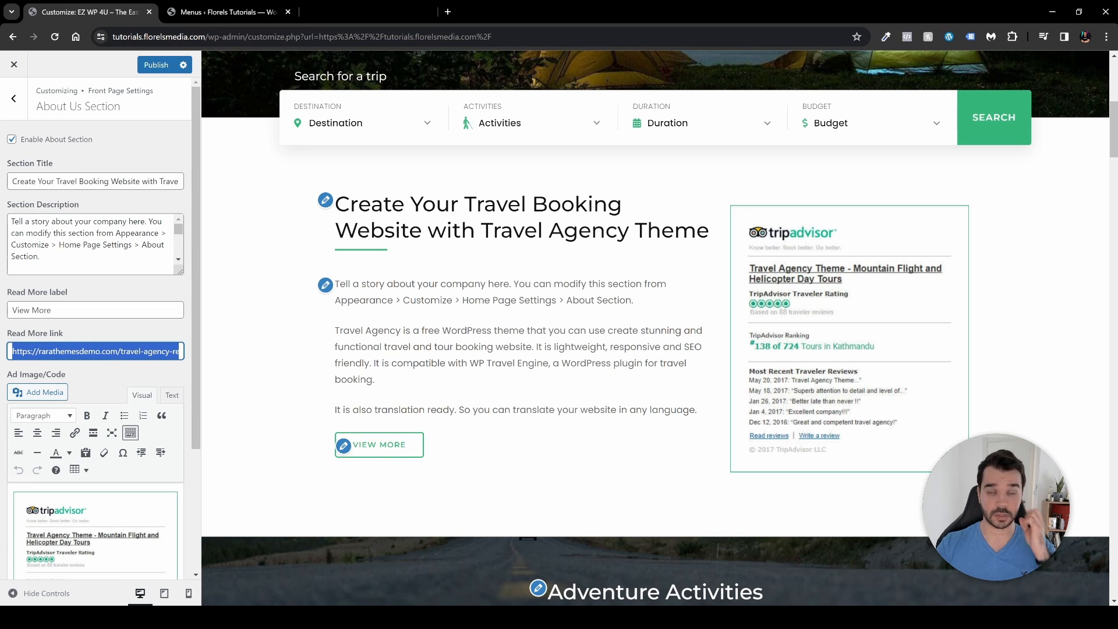
scroll(133, 365, down, 3)
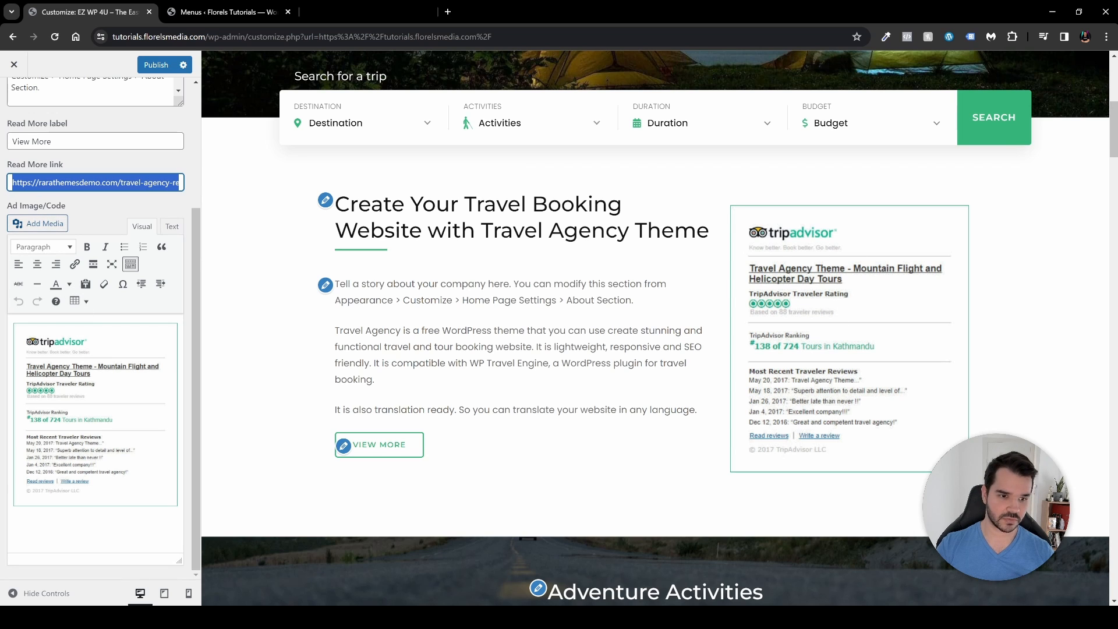
- Clear the TripAdvisor content from the About Us section's ad area to preview the layout without it, and restore it
key(Tab)
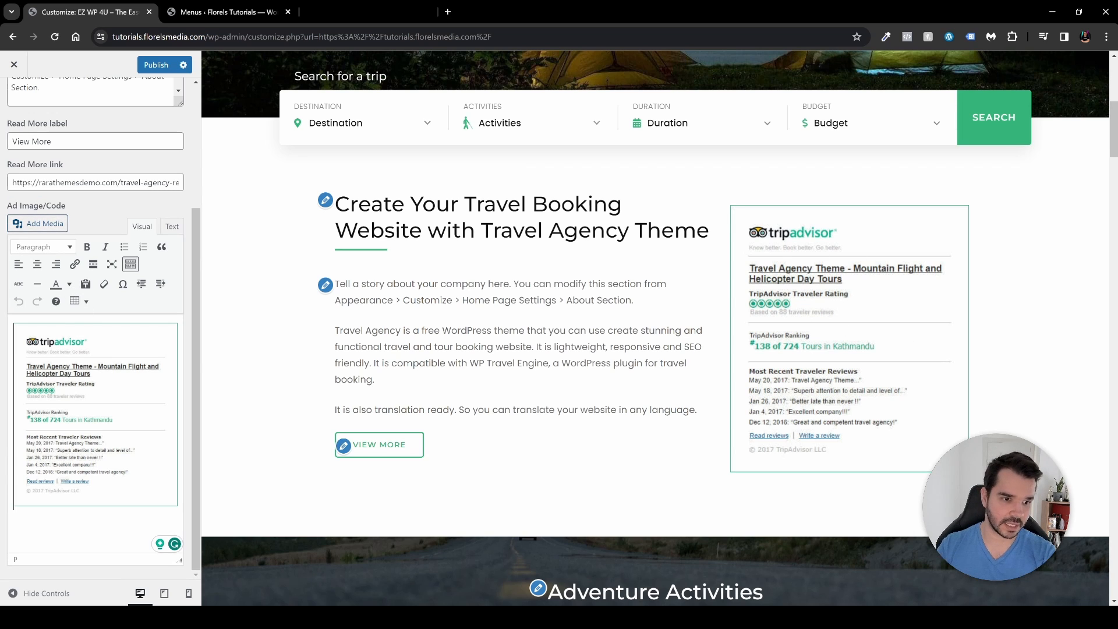
key(ctrl+a)
key(BackSpace)
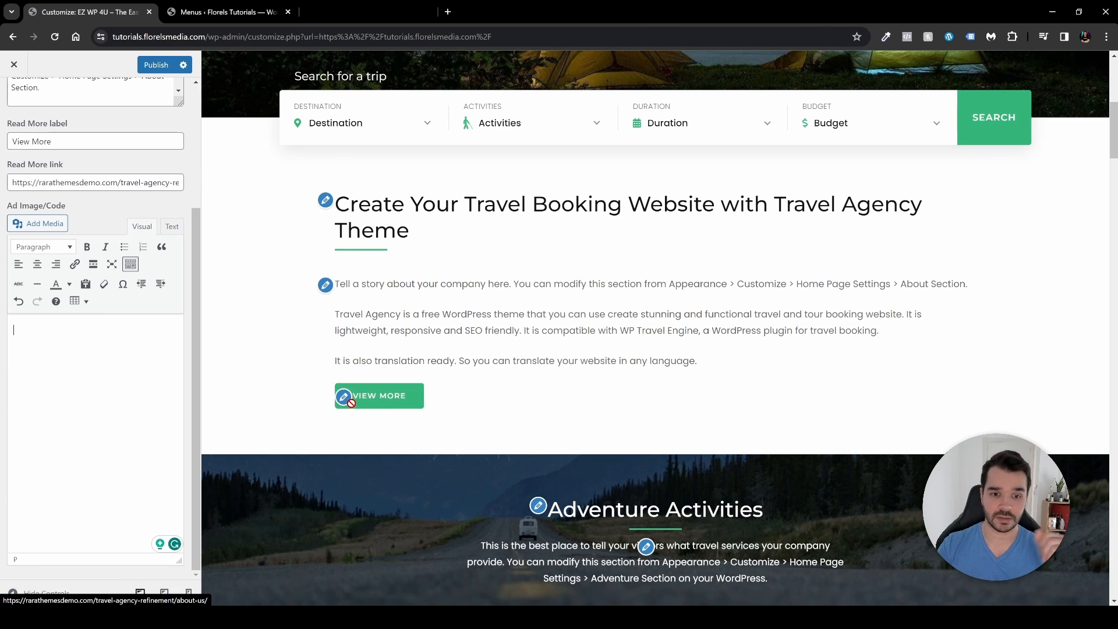
key(ctrl+z)
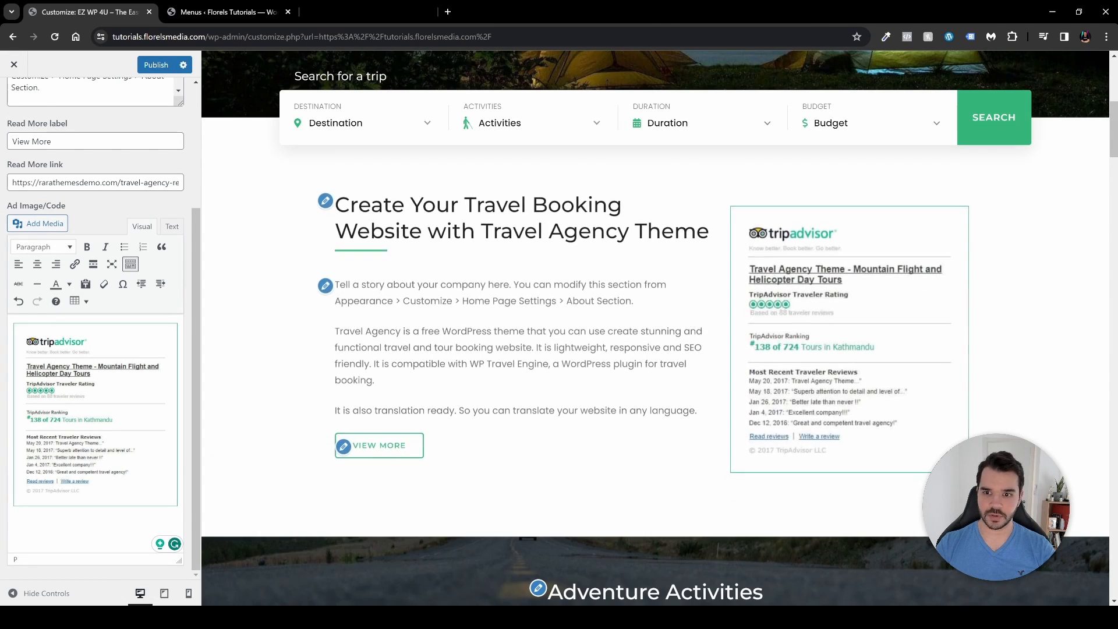
- Open the Adventure Section settings and review its title, description, background image and list of adventures
scroll(514, 324, down, 4)
scroll(513, 322, down, 4)
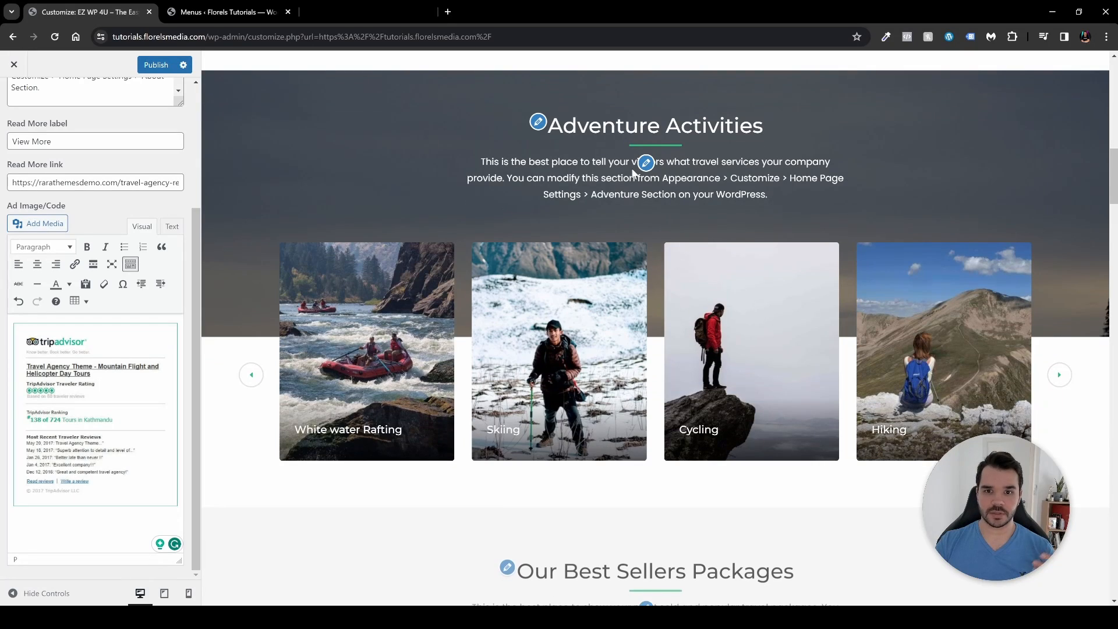
click(538, 122)
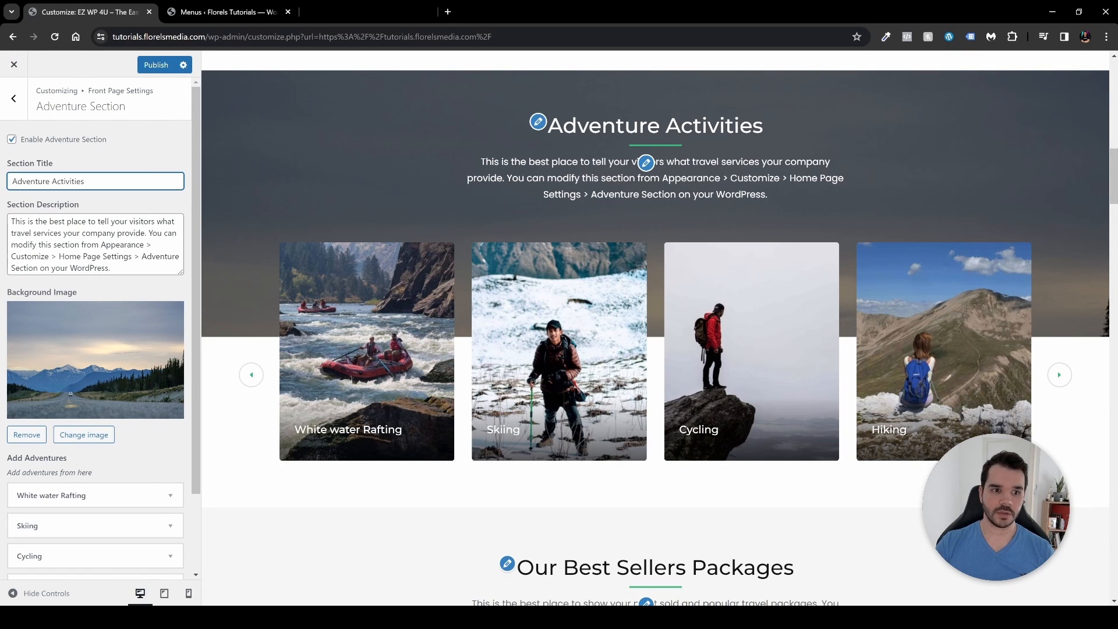
key(ctrl+a)
drag(122, 268, 8, 220)
scroll(108, 353, down, 2)
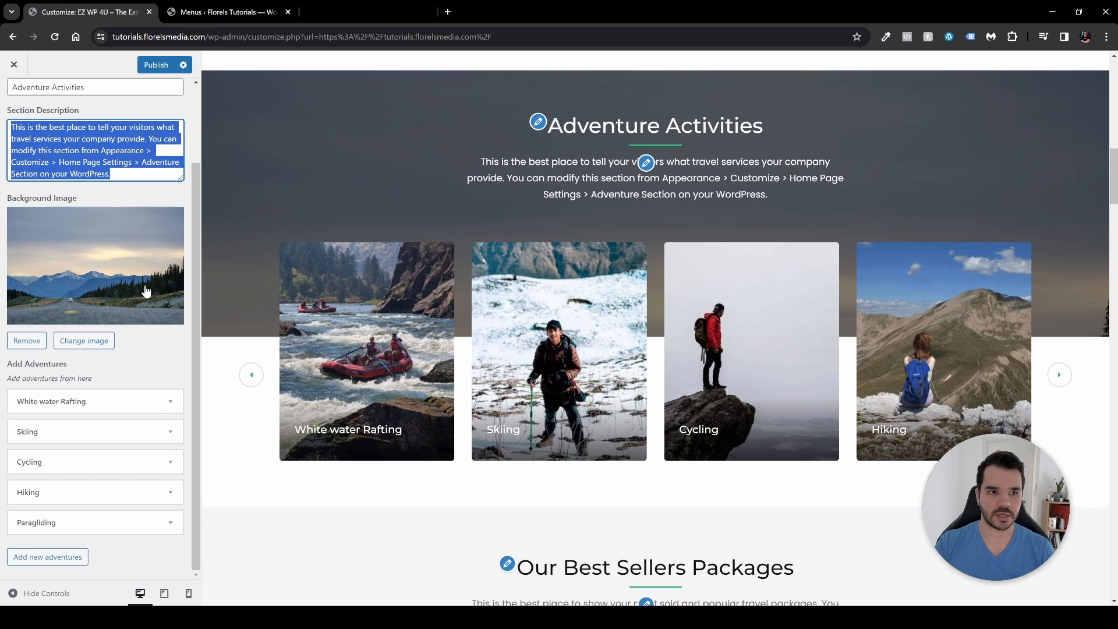
scroll(146, 292, up, 2)
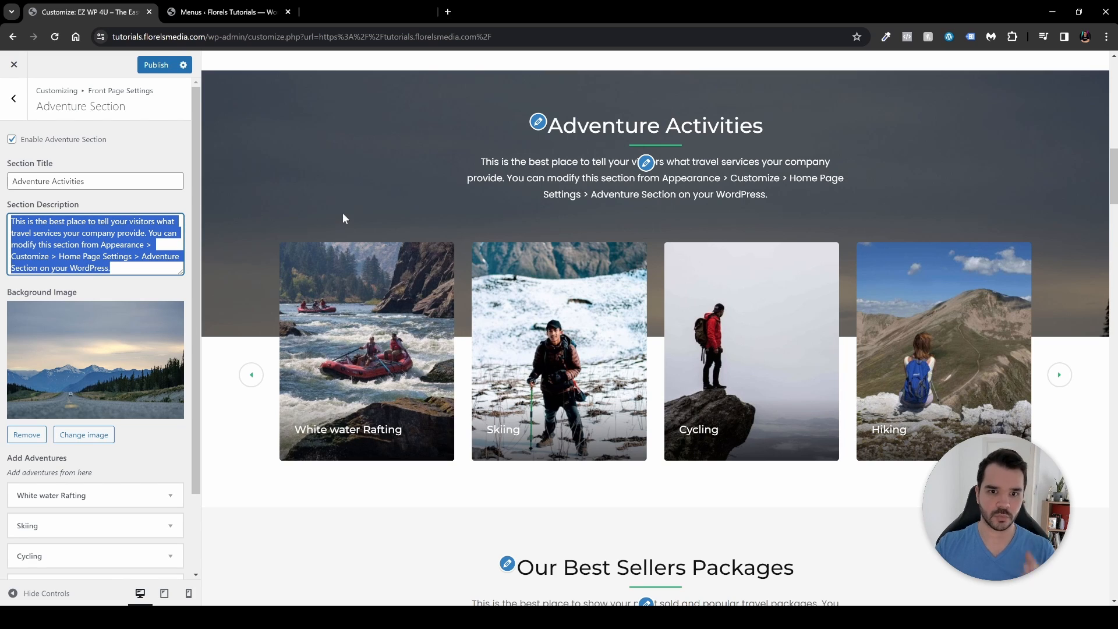
scroll(511, 284, up, 6)
scroll(511, 291, down, 6)
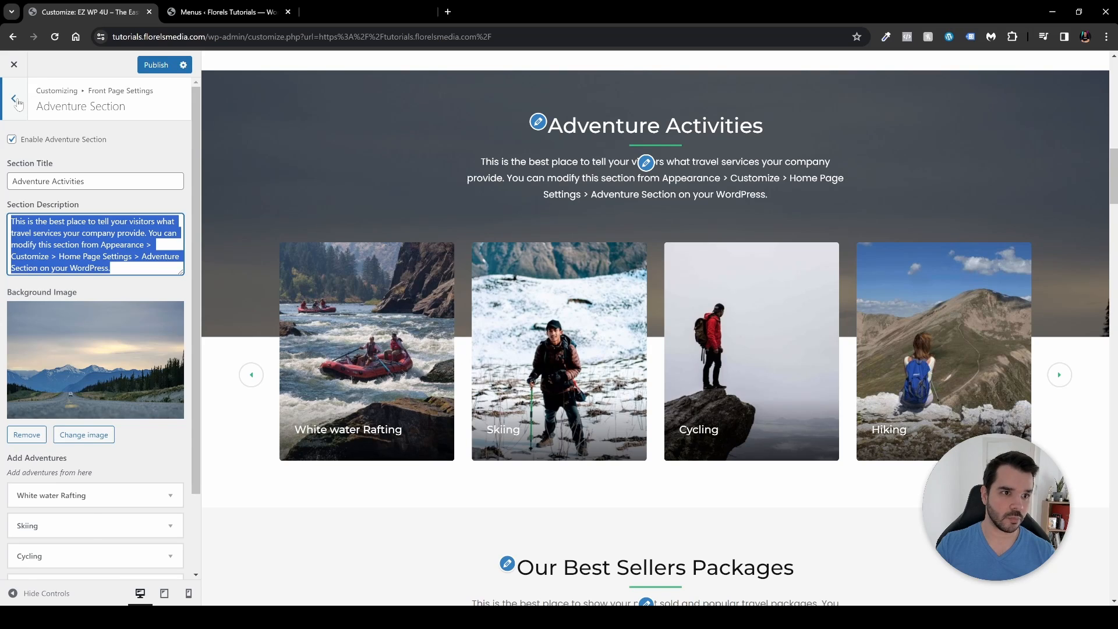
- Look through the General Settings and the Logo & Header Settings of the theme
click(22, 104)
click(23, 110)
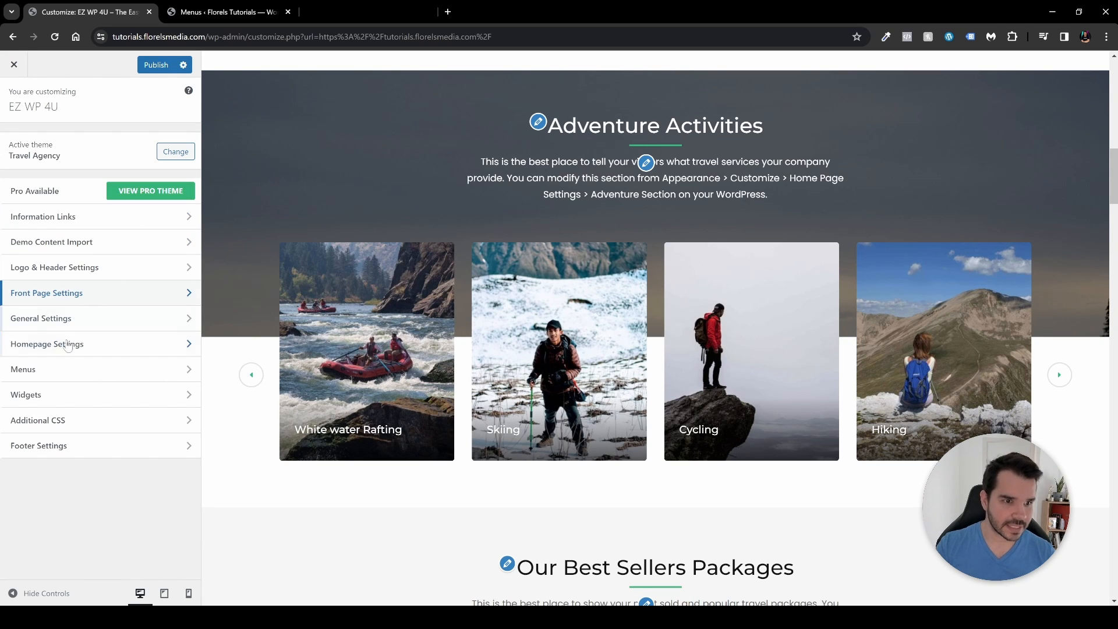
click(87, 318)
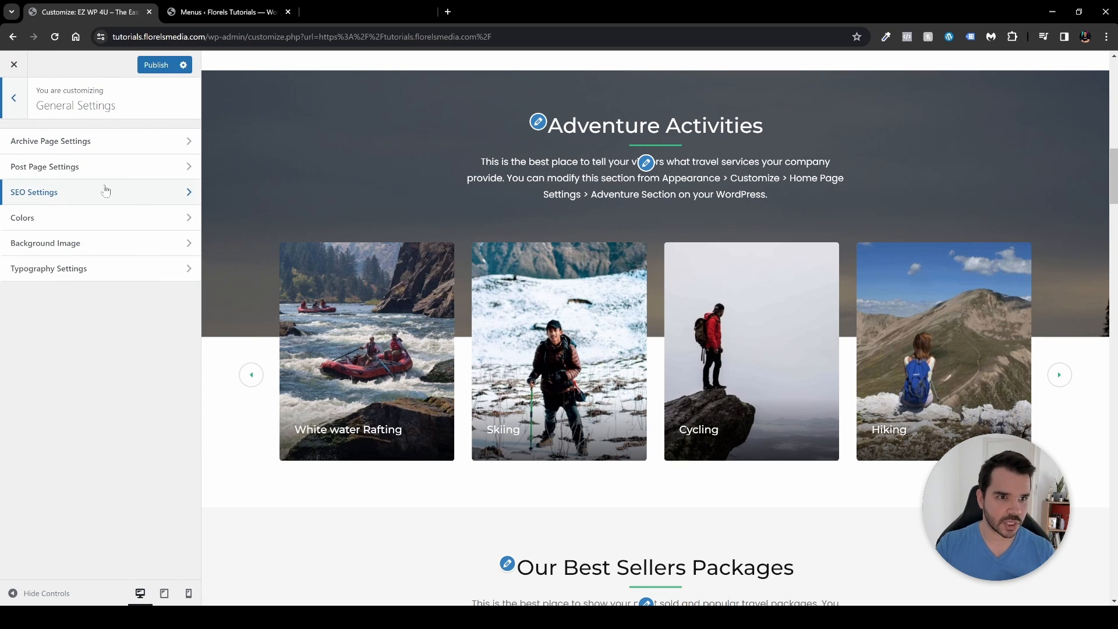
click(13, 98)
click(99, 264)
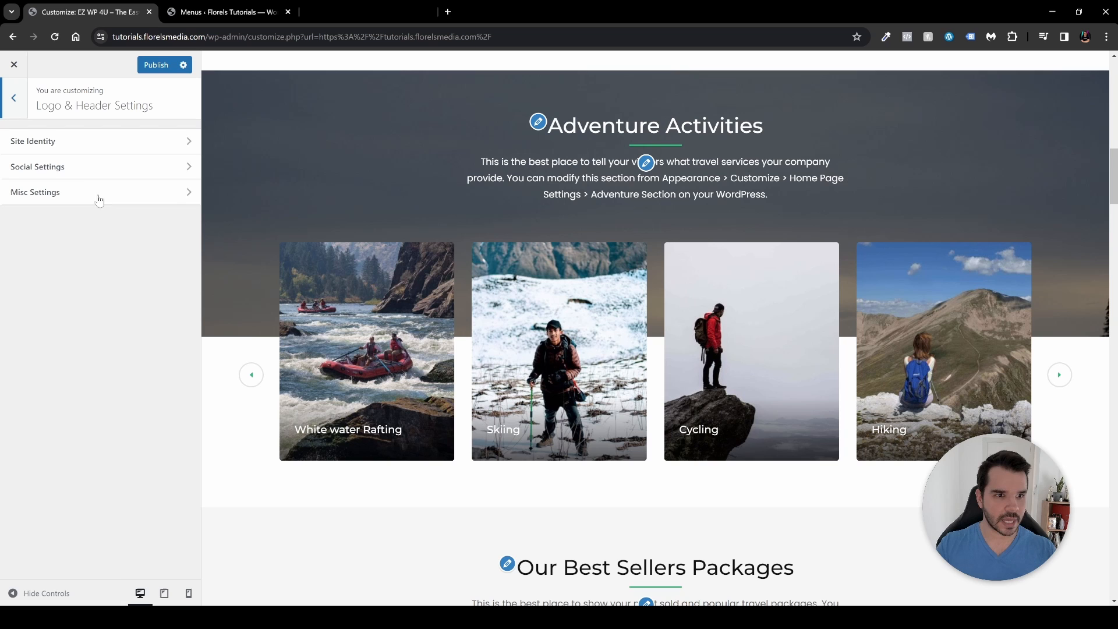
click(15, 108)
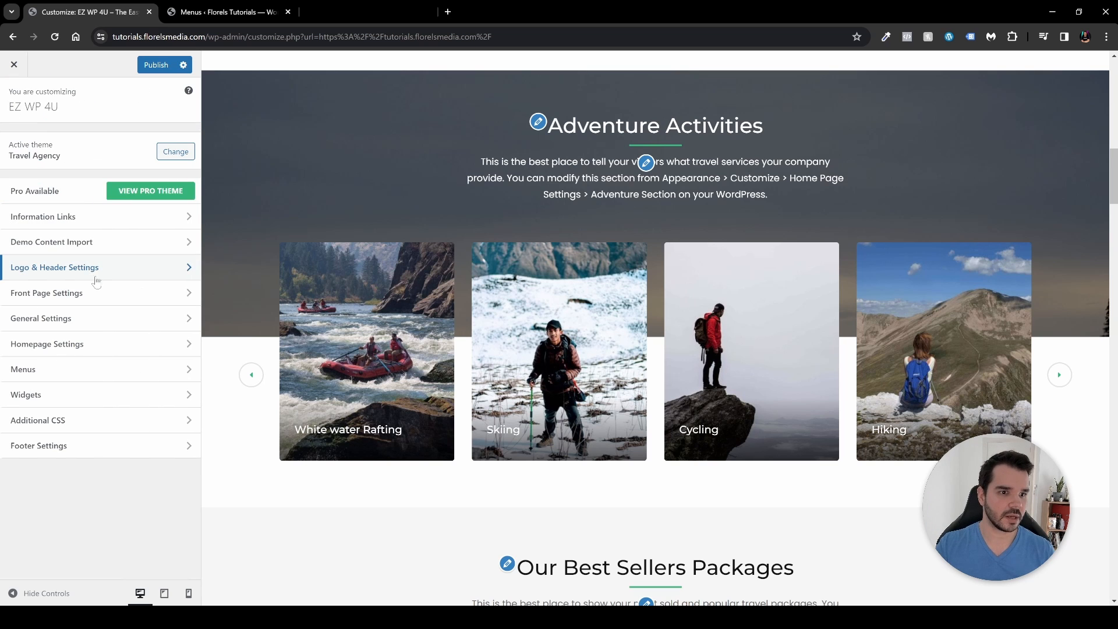
- Rename the "White water Rafting" adventure in the Adventure Section as "Mountain Hiking"
scroll(649, 175, up, 1)
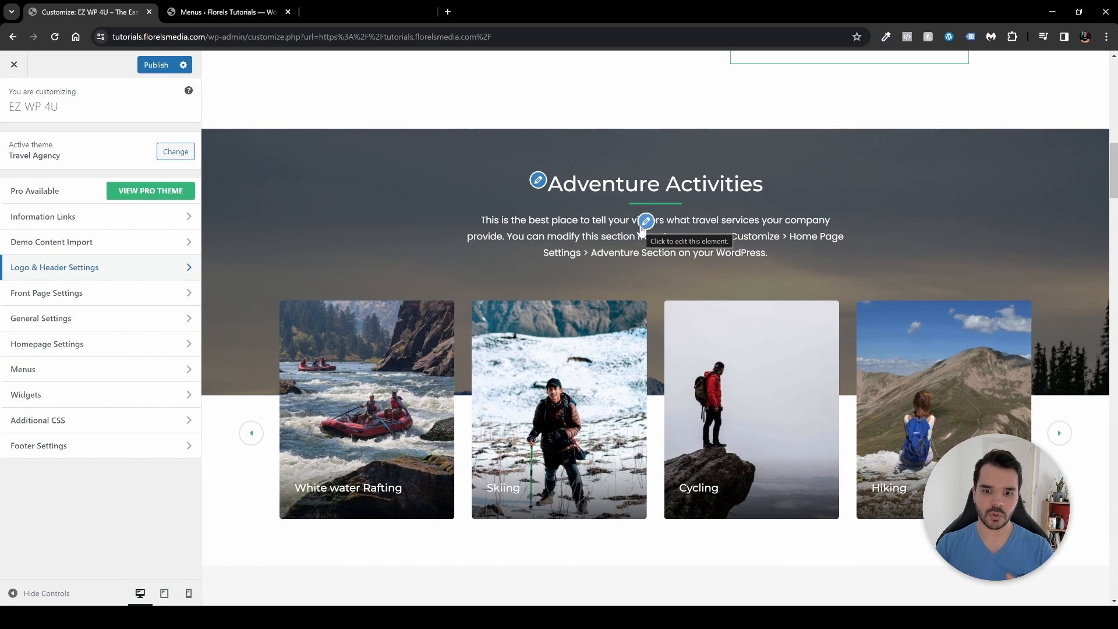
click(645, 222)
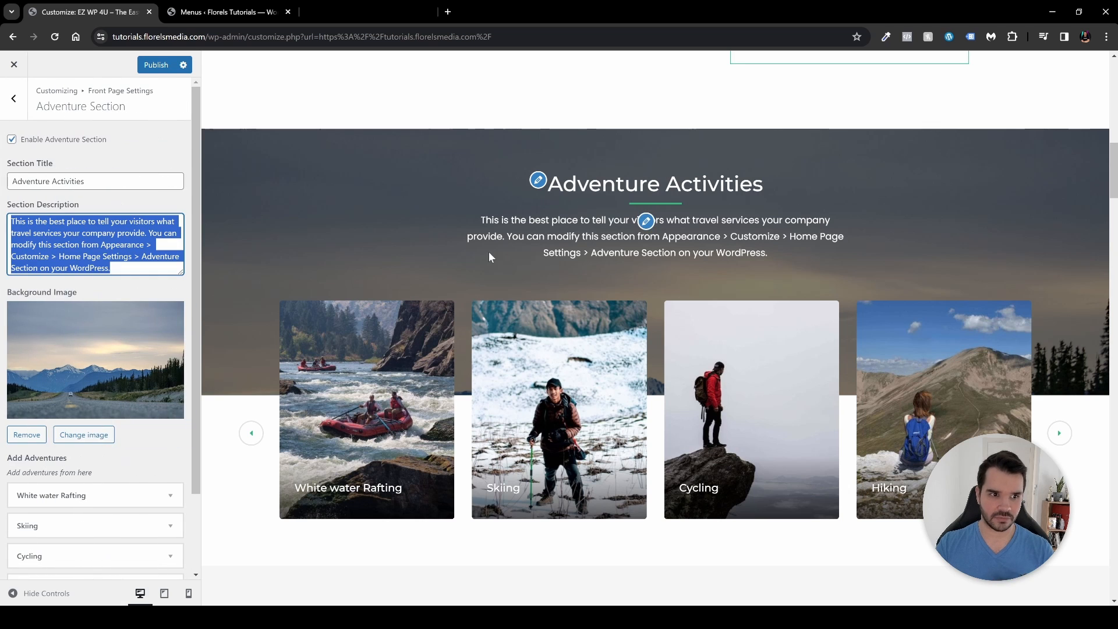
scroll(109, 347, down, 2)
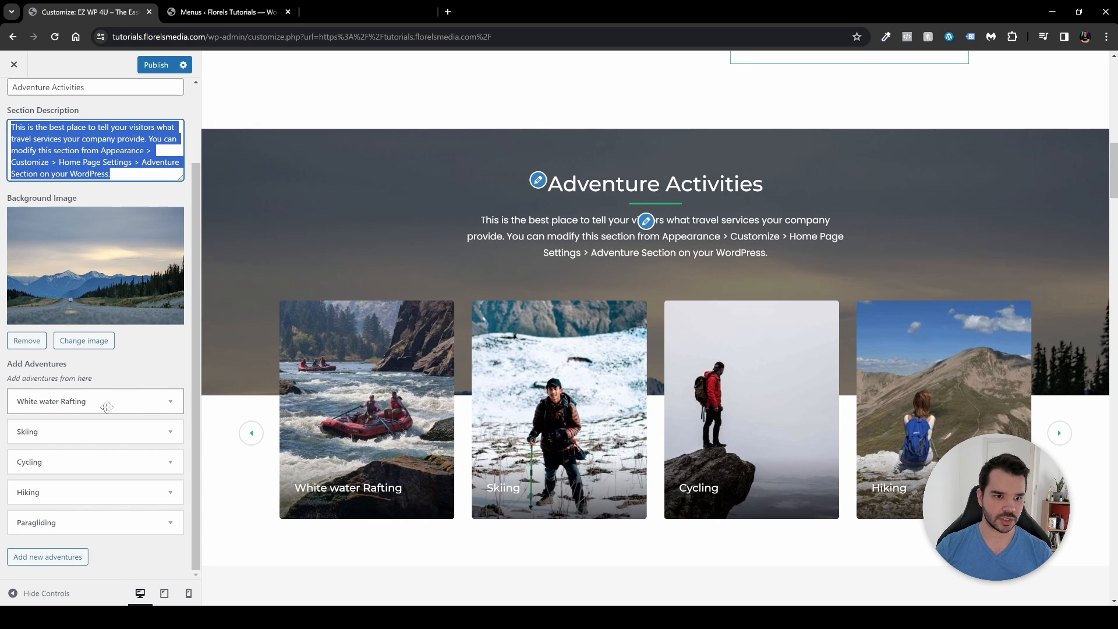
click(146, 402)
scroll(126, 411, down, 4)
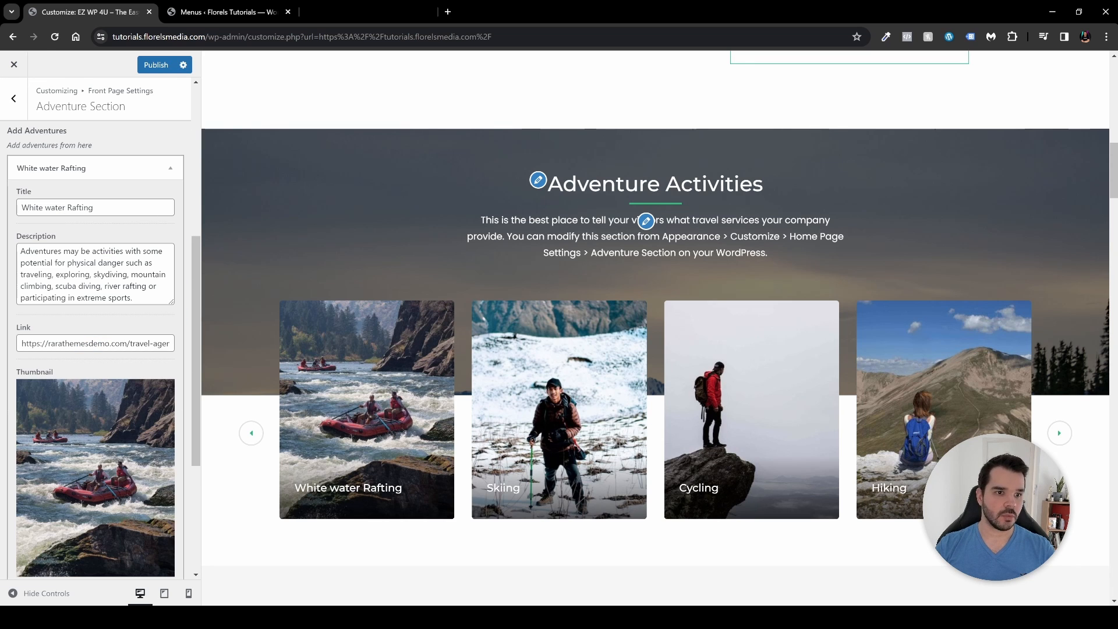
triple_click(82, 208)
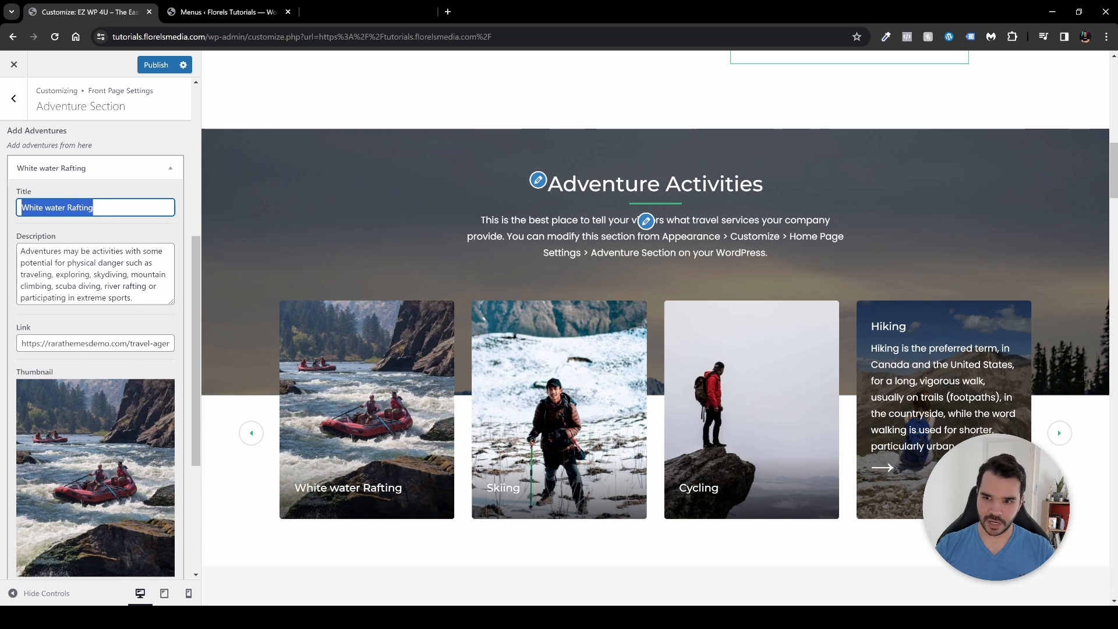
text(Mountai)
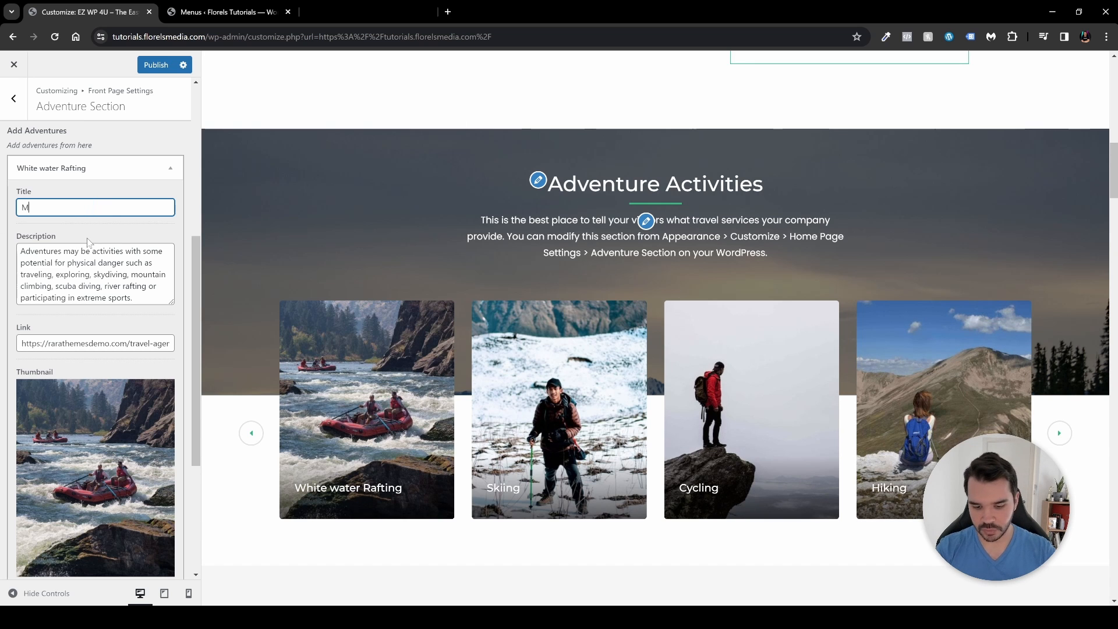
text(n Hiking)
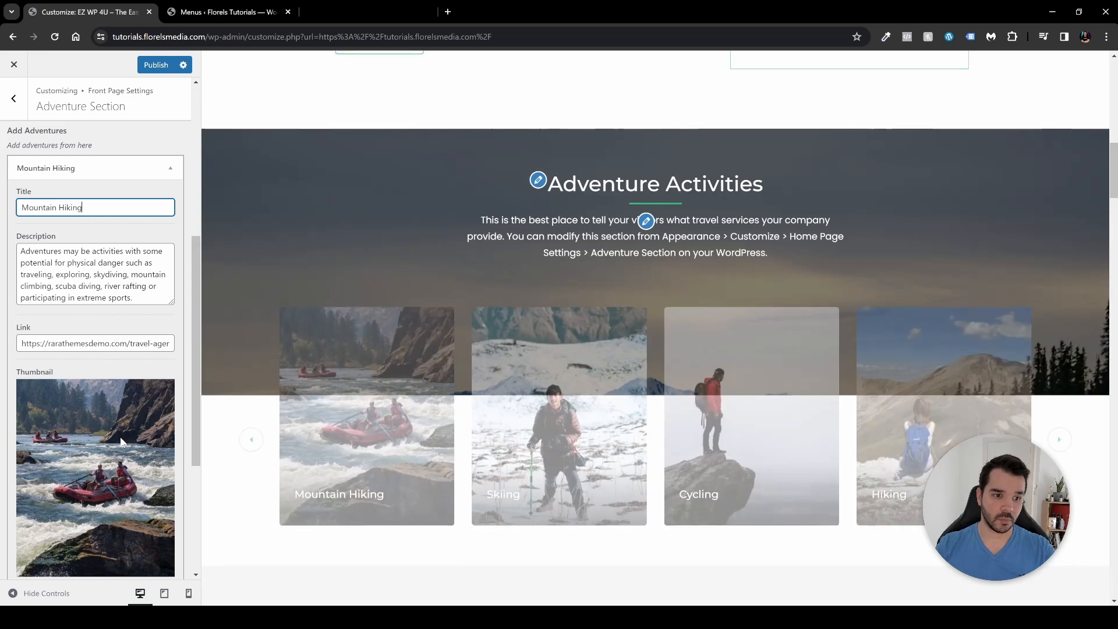
- Replace the Mountain Hiking thumbnail with the sunlit snowy mountain picture download-1-2-scaled.jpg, shifting the crop left to frame the peak
scroll(82, 366, down, 1)
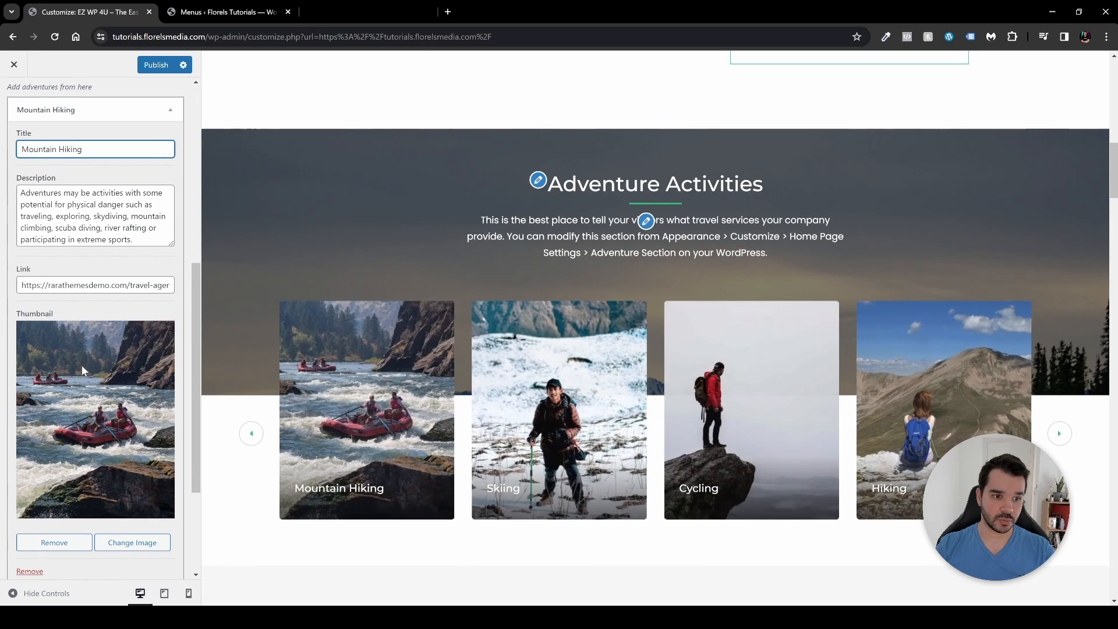
click(139, 542)
scroll(502, 219, down, 5)
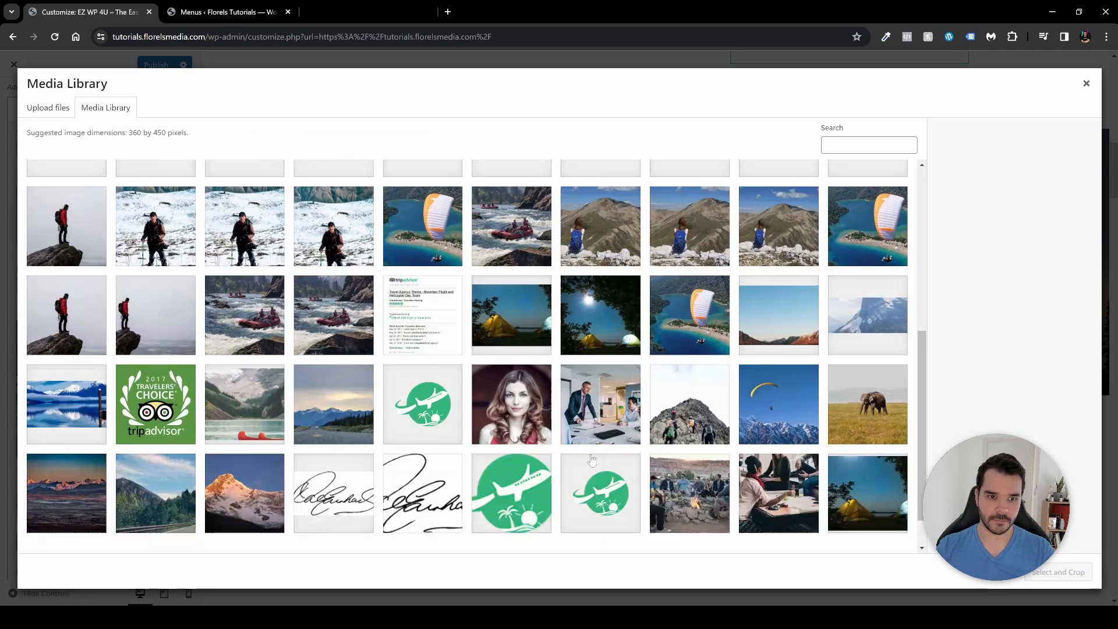
scroll(502, 220, up, 1)
scroll(501, 219, down, 1)
click(269, 460)
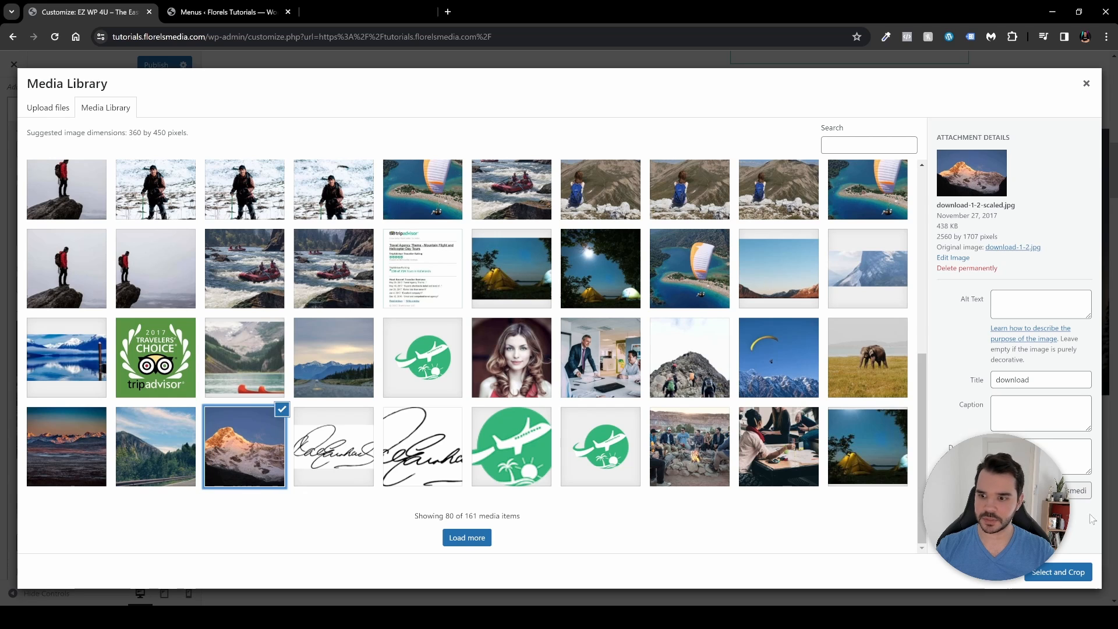
click(1058, 572)
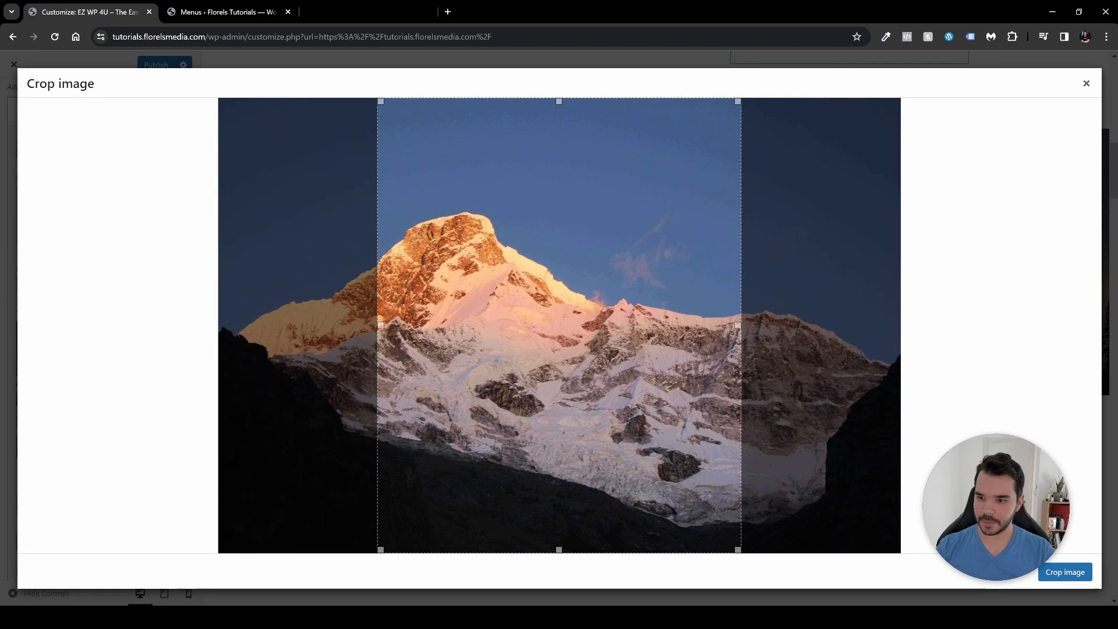
drag(663, 373, 615, 374)
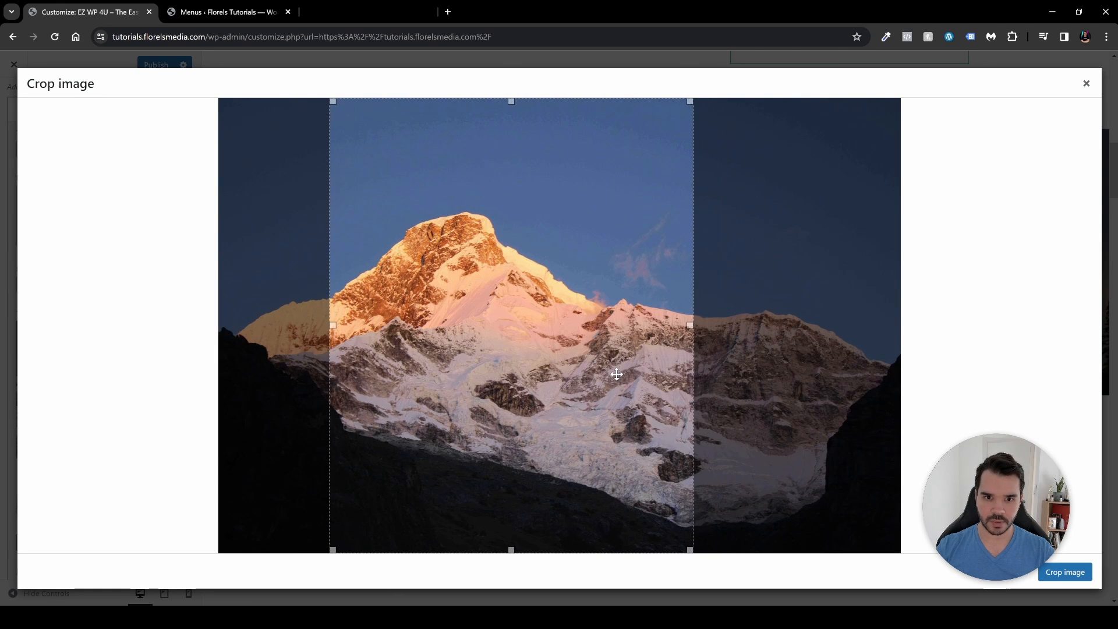
click(1065, 572)
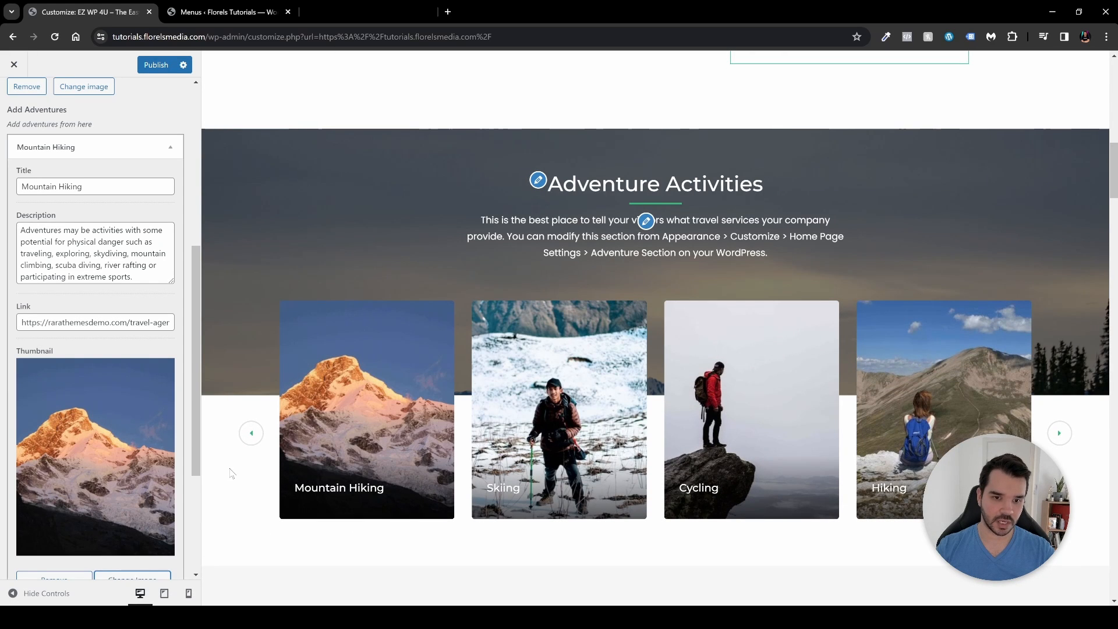
- Review the Mountain Hiking adventure's link, description and thumbnail, collapsing and reopening its entry
click(36, 322)
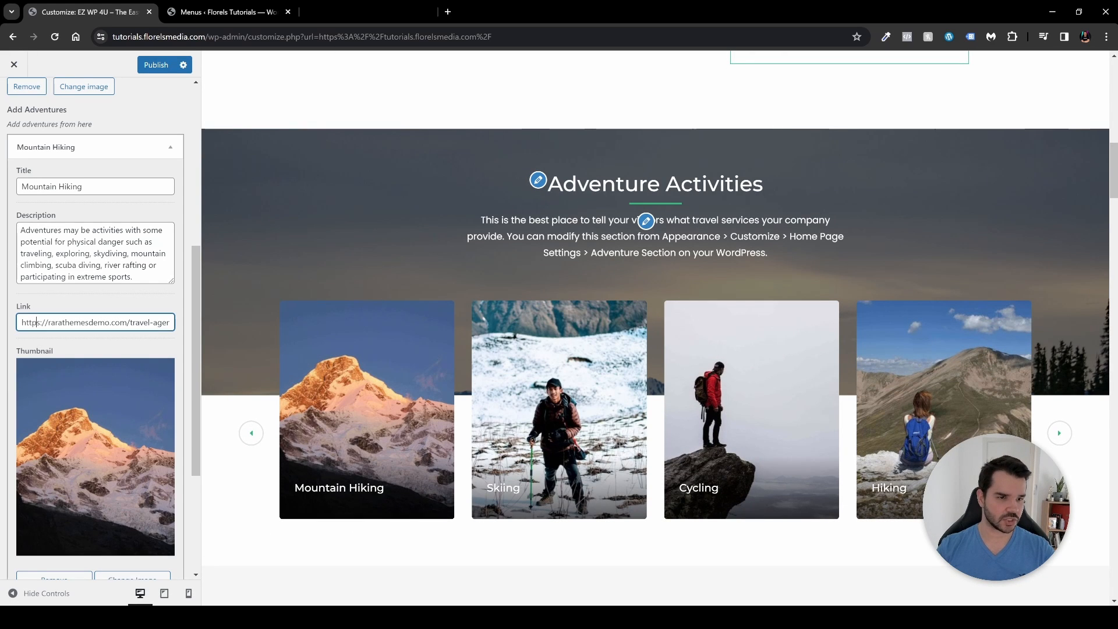
triple_click(36, 322)
click(63, 242)
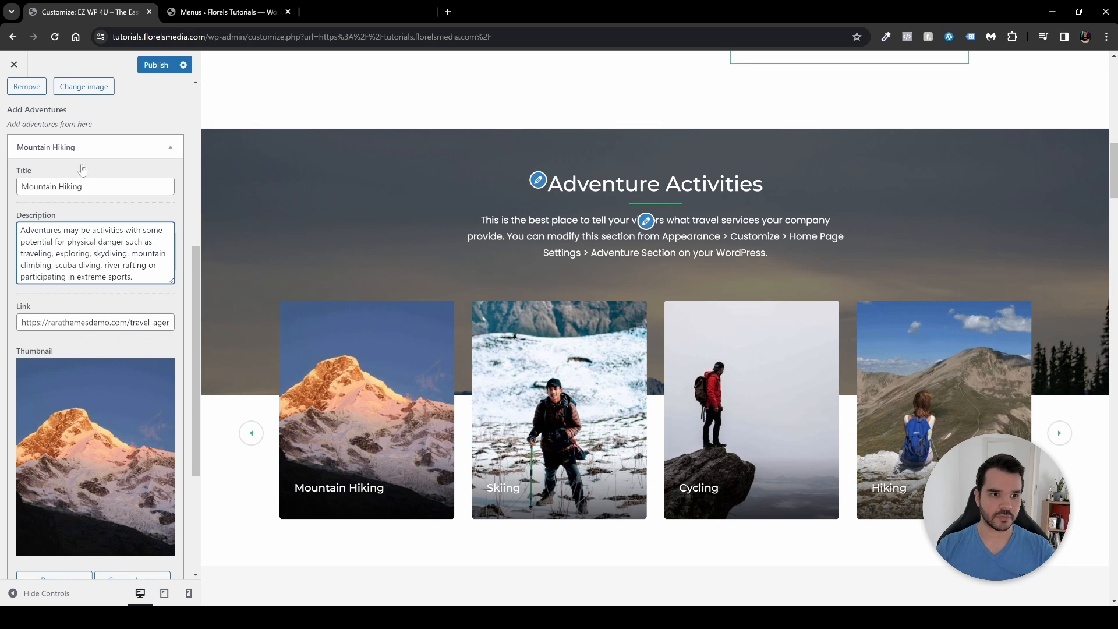
click(72, 147)
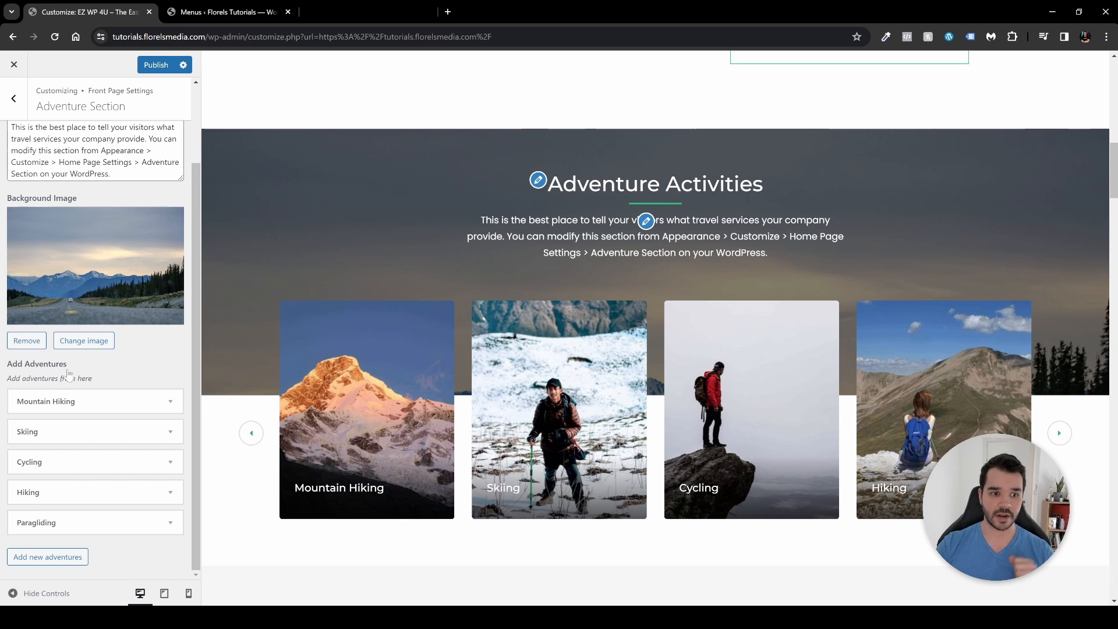
click(165, 401)
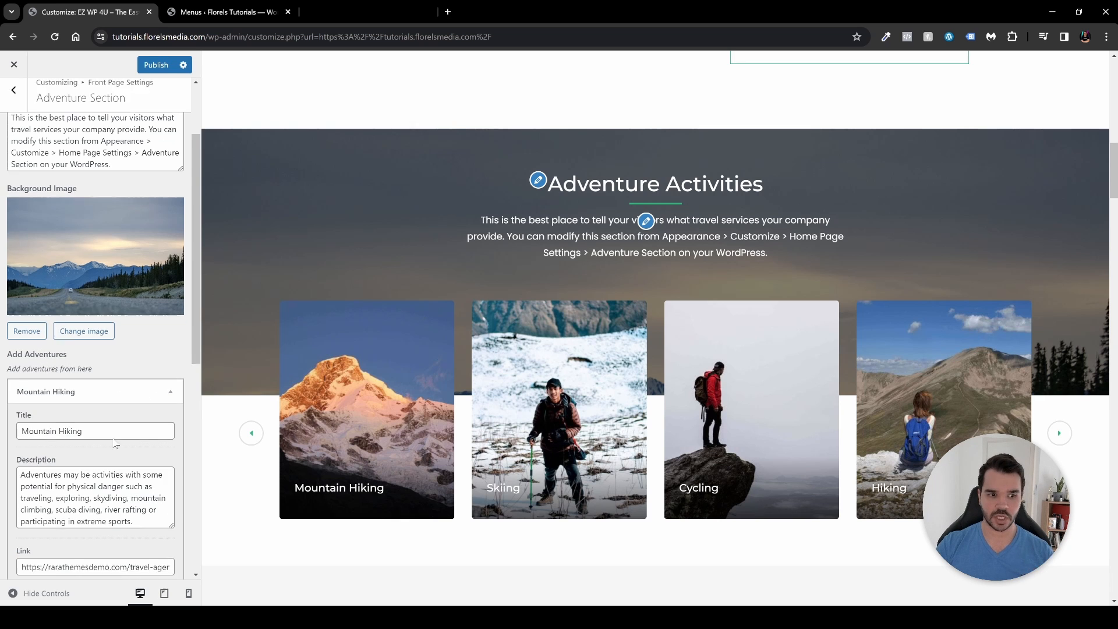
scroll(116, 445, down, 6)
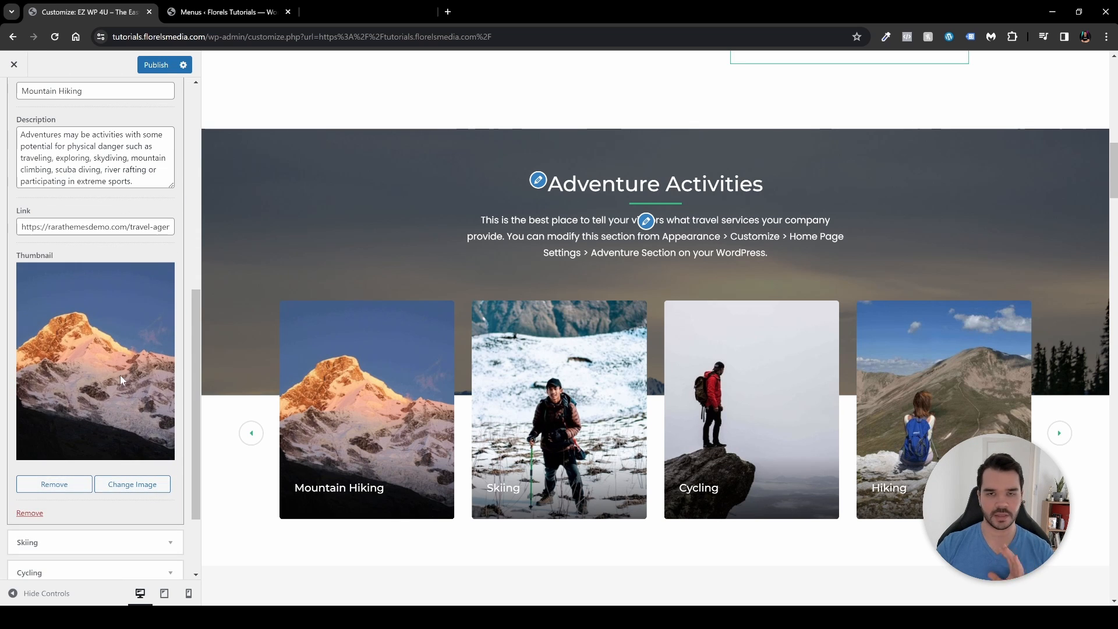
- Open the Best Sellers Packages section's settings and set its best seller category to Hiking
mouse_move(395, 452)
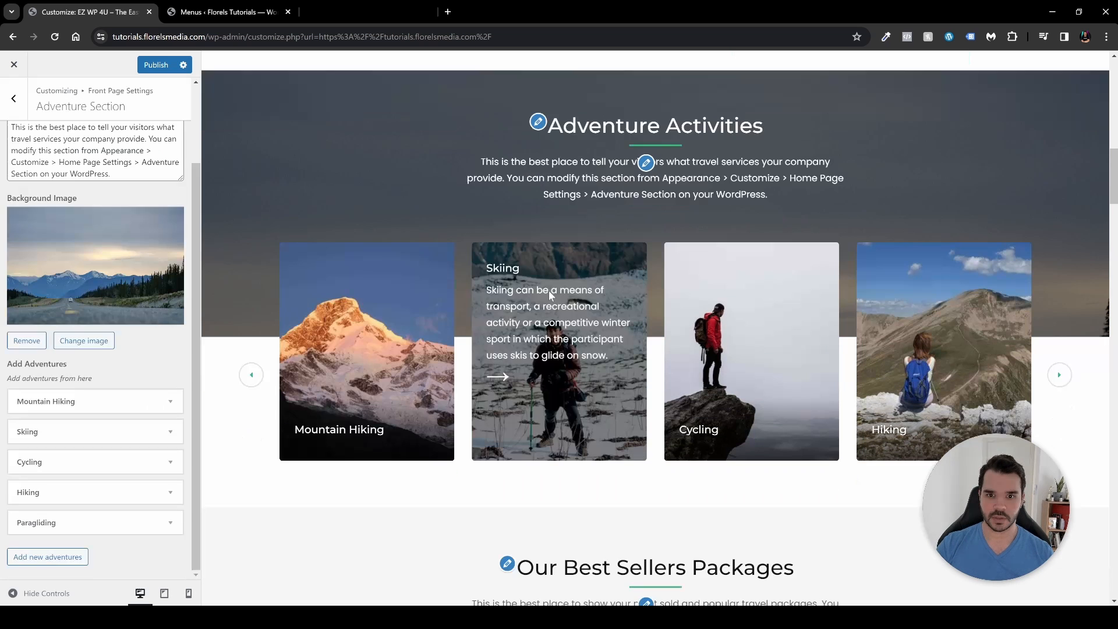
scroll(555, 290, down, 5)
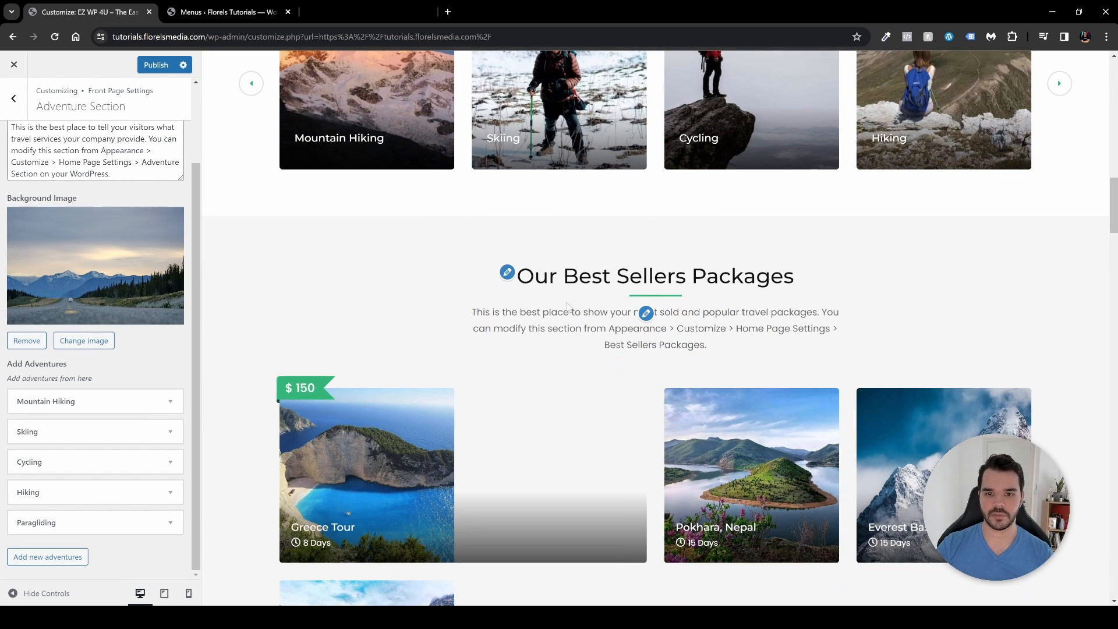
click(507, 272)
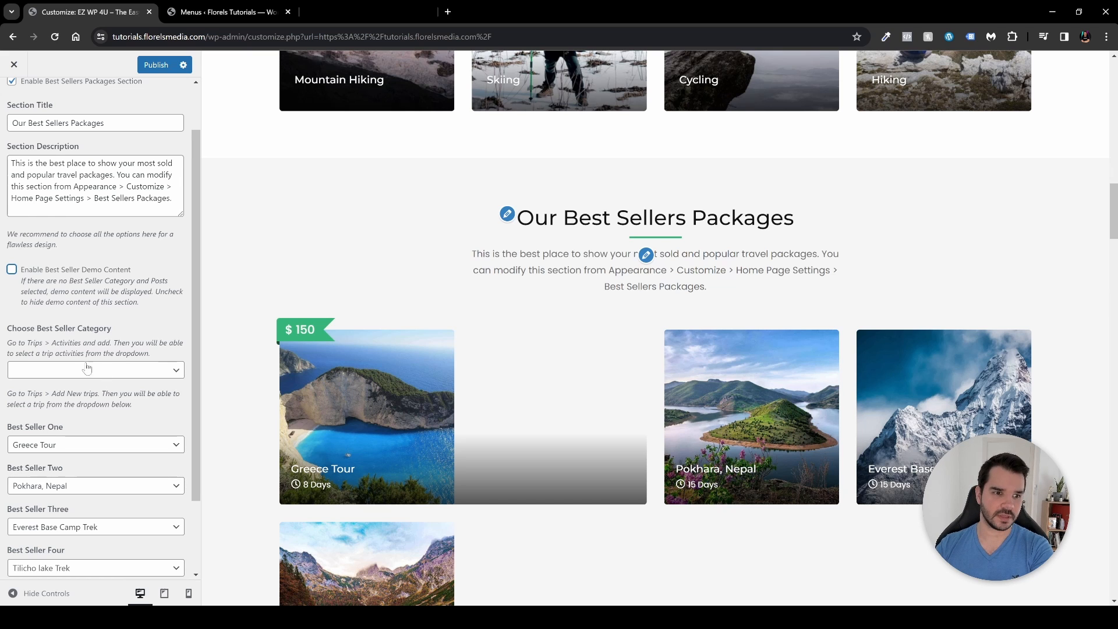
click(130, 371)
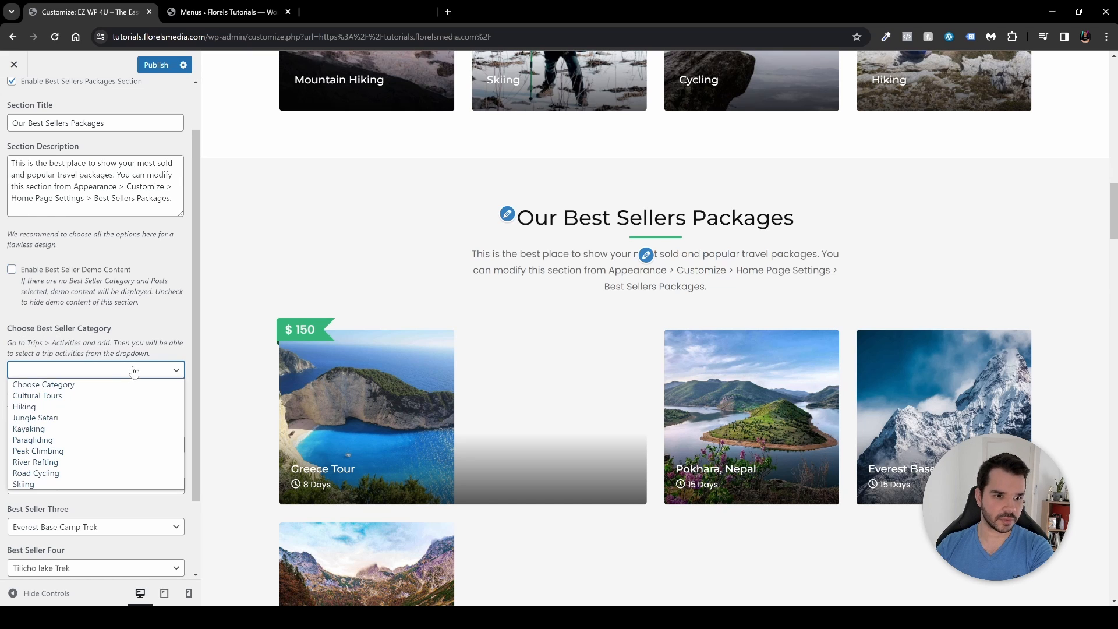
click(95, 406)
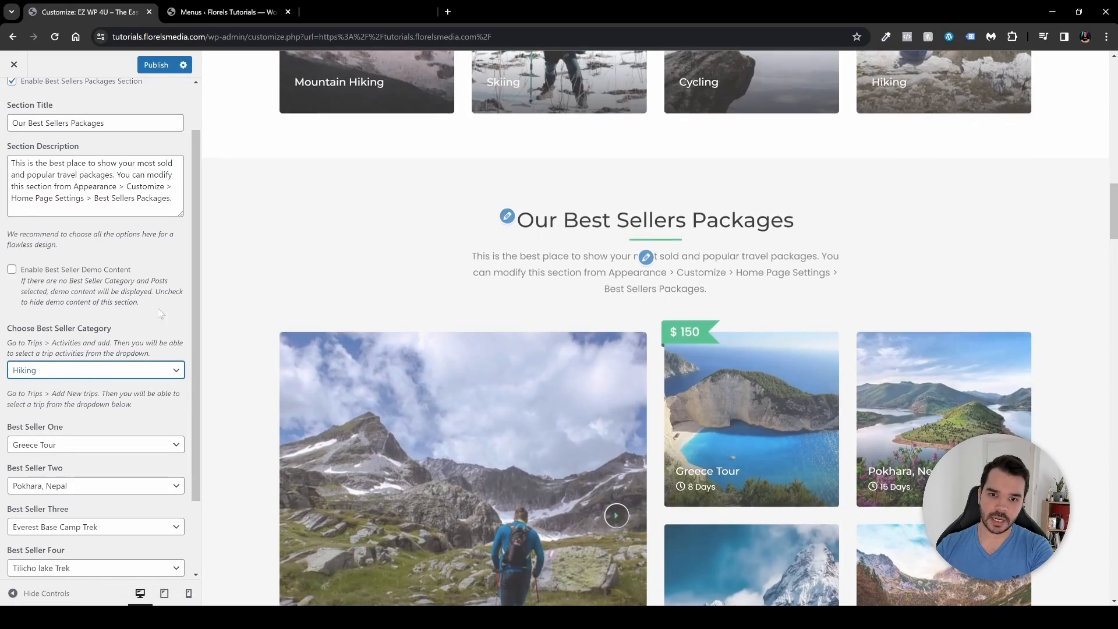
- Browse the Hiking trips forward and back in the large slider of the Best Sellers Packages preview
scroll(573, 285, down, 4)
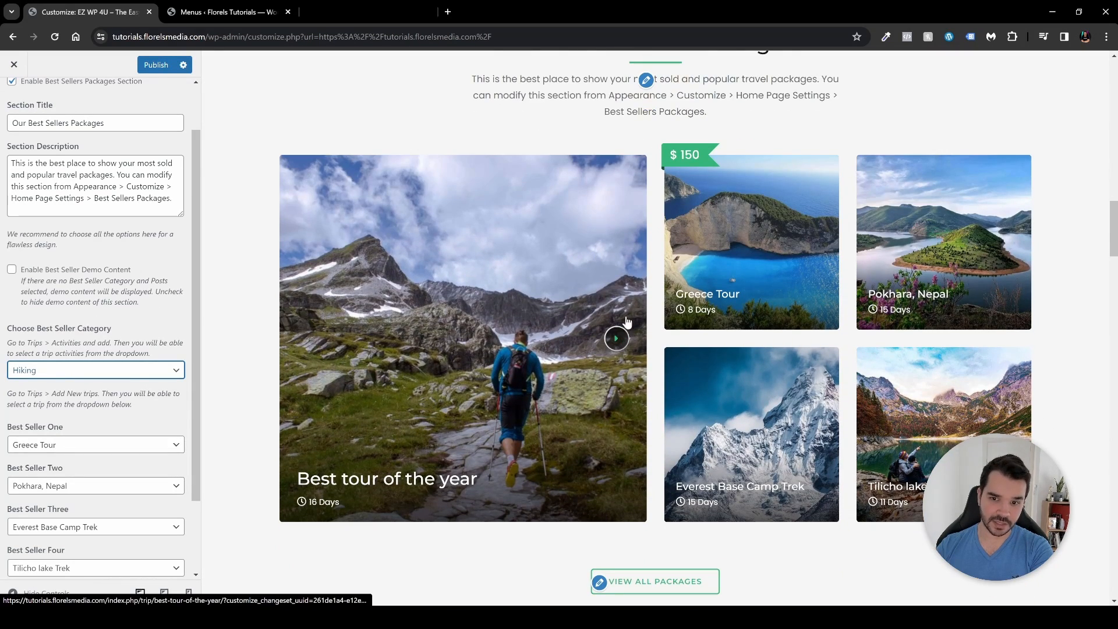
scroll(540, 306, up, 1)
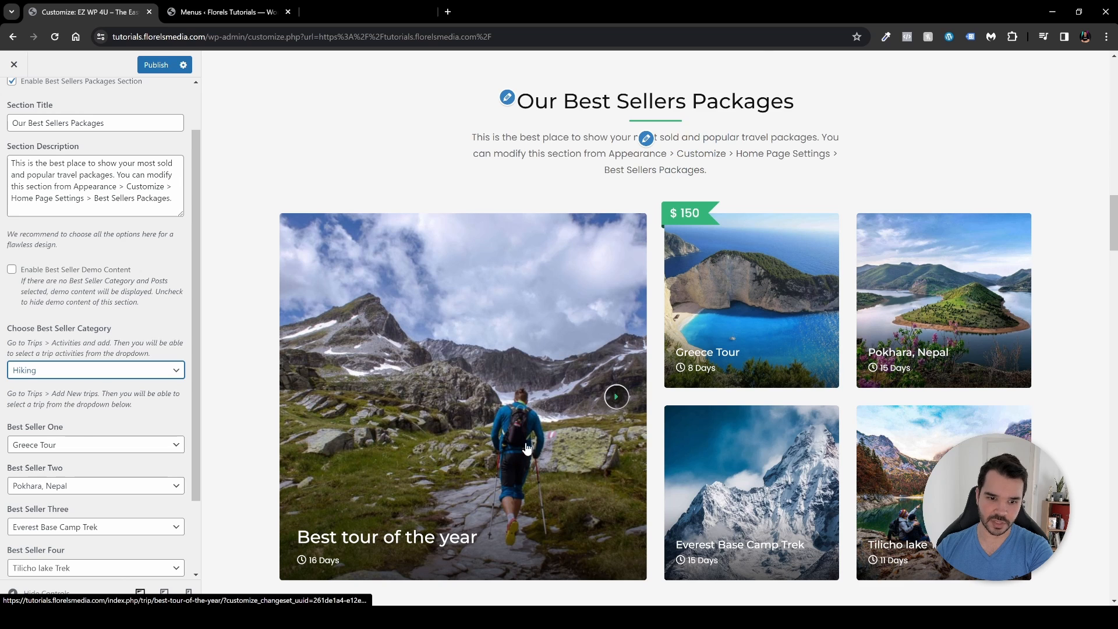
scroll(526, 447, down, 1)
click(616, 338)
click(618, 341)
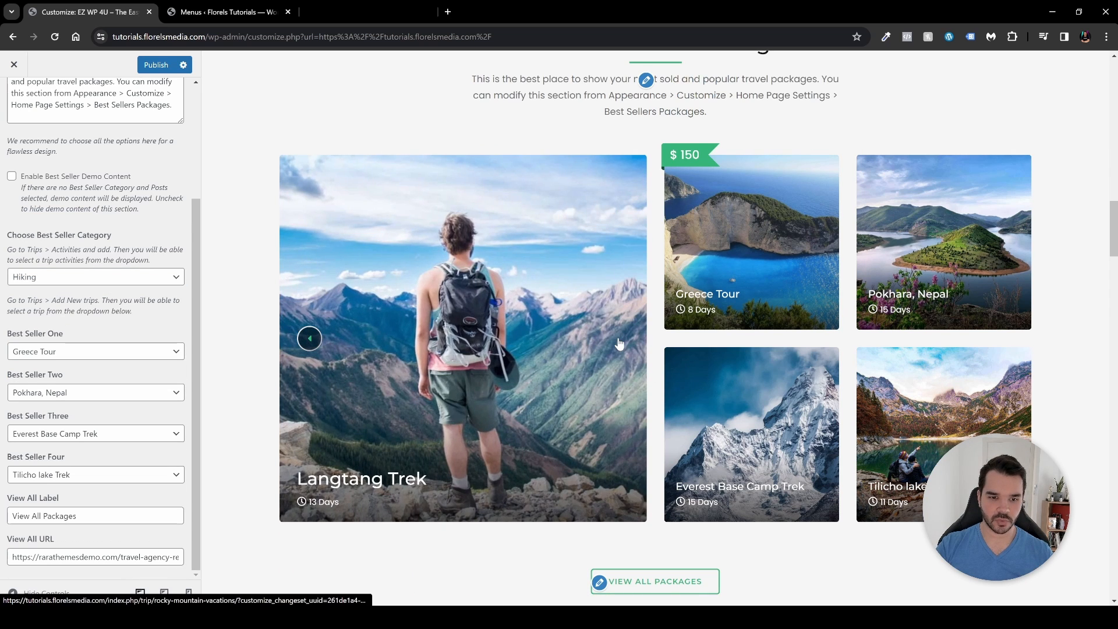
click(308, 338)
click(309, 339)
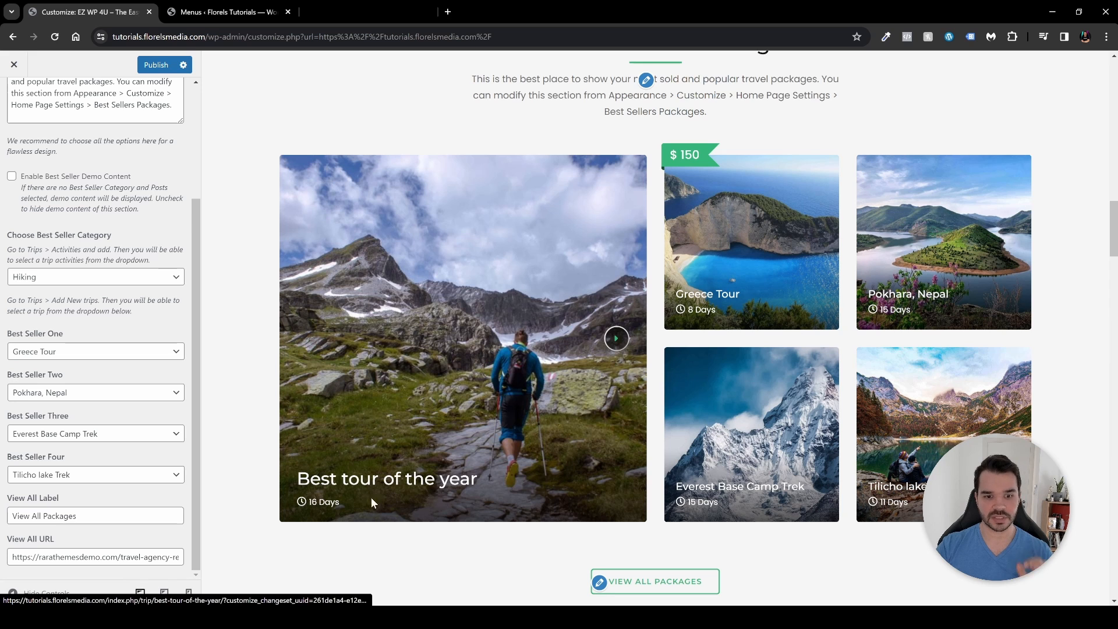
- Change the best seller category to Paragliding and check the large trip slider in the preview
scroll(96, 335, up, 1)
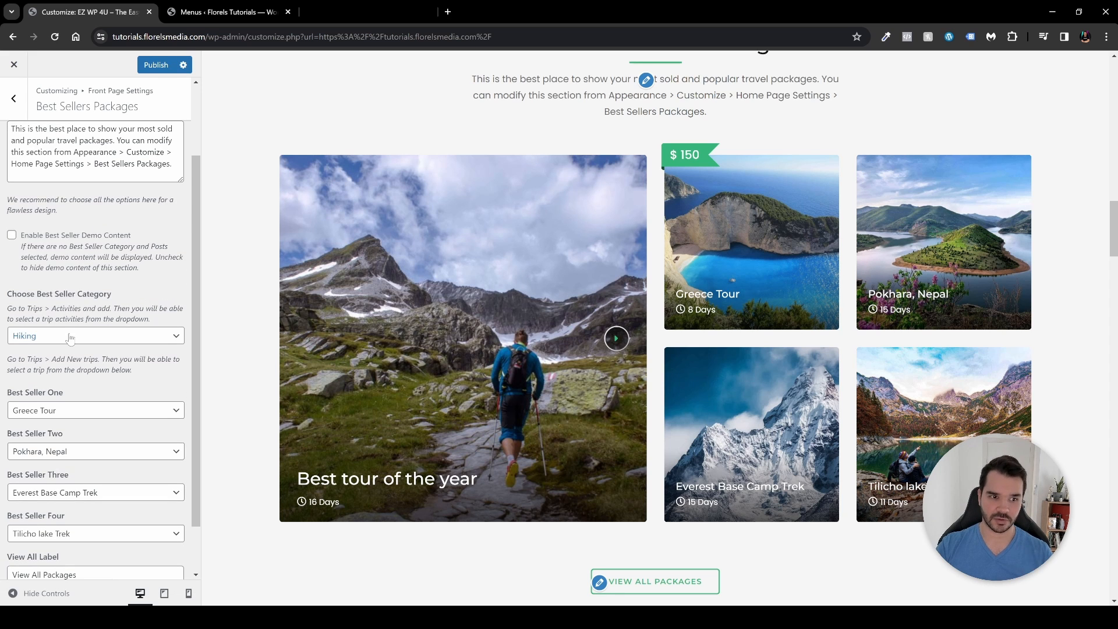
scroll(71, 338, down, 1)
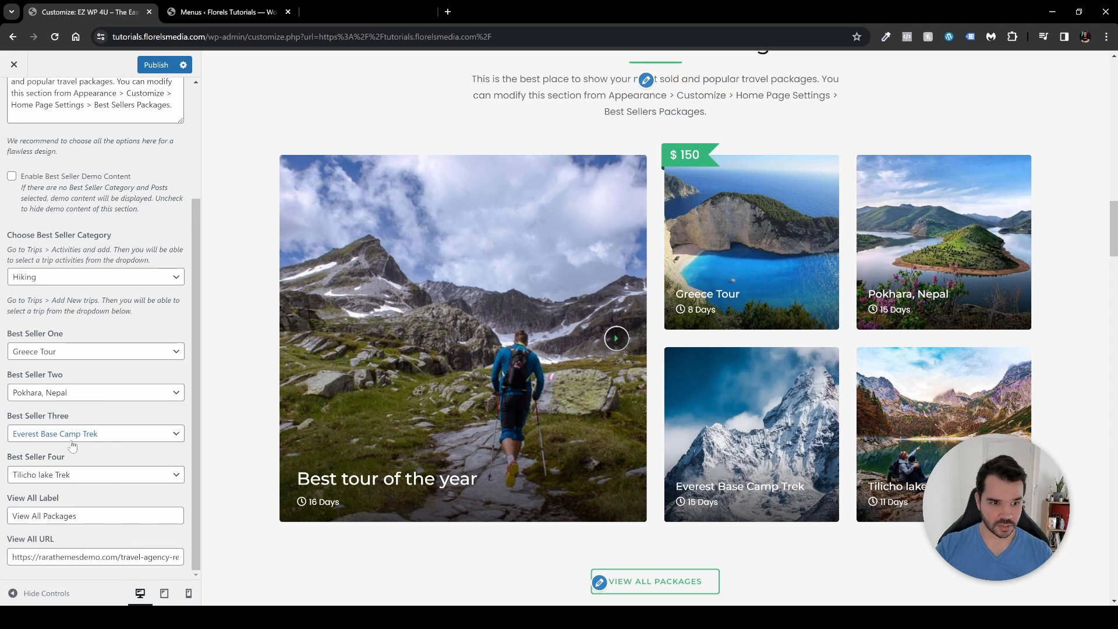
click(38, 279)
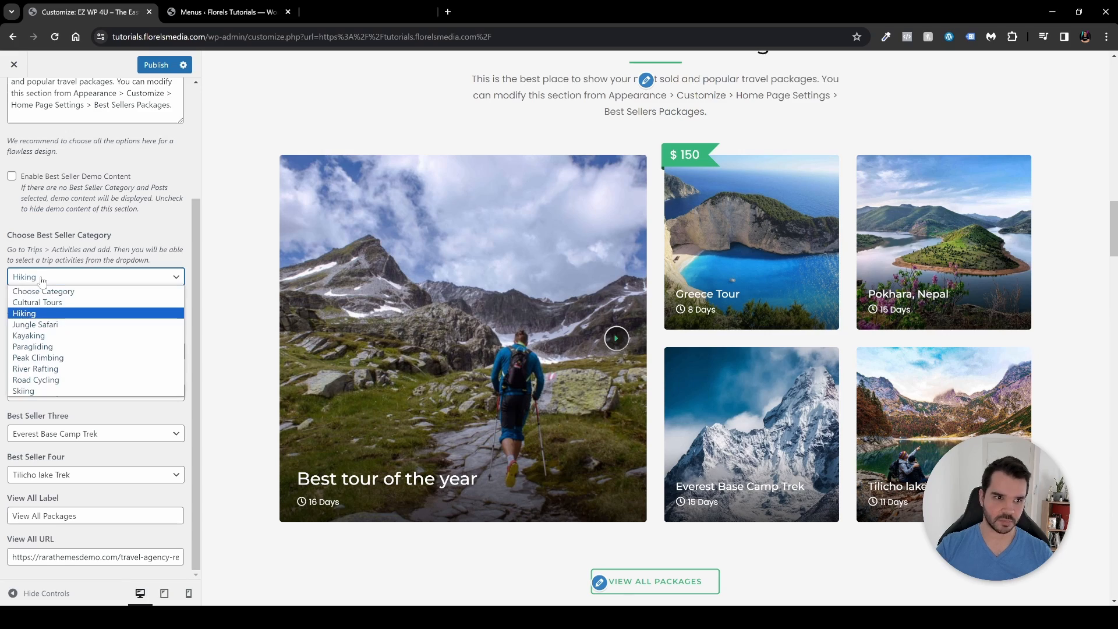
click(52, 347)
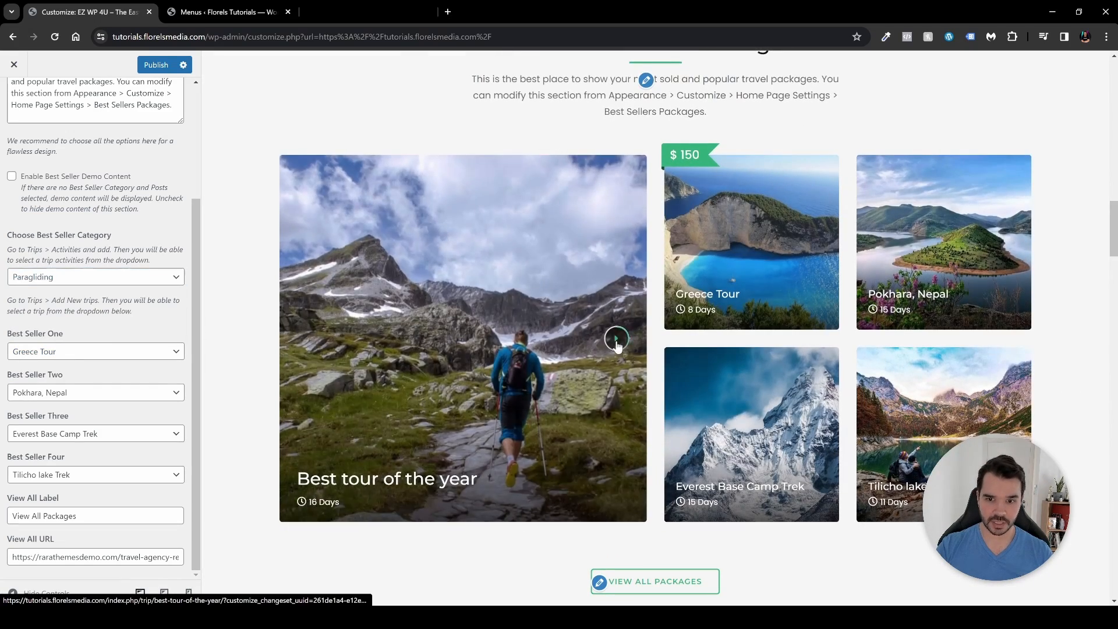
click(616, 339)
click(616, 338)
click(617, 343)
click(617, 343)
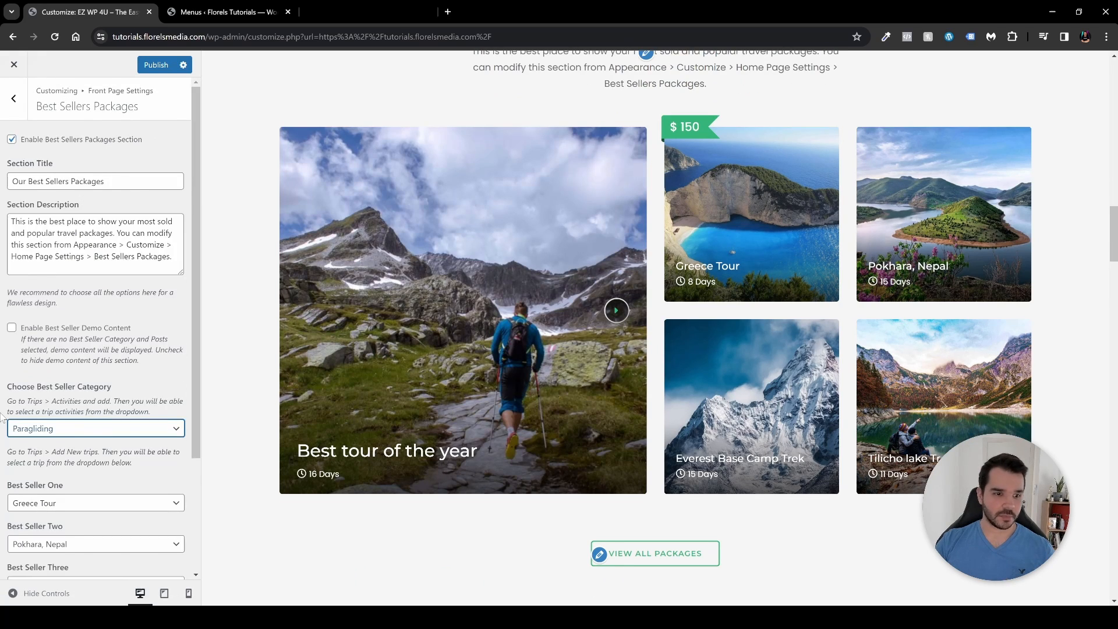
- Review the best seller trip choices, the View All URL and the Greece Tour's price tag
scroll(3, 415, down, 3)
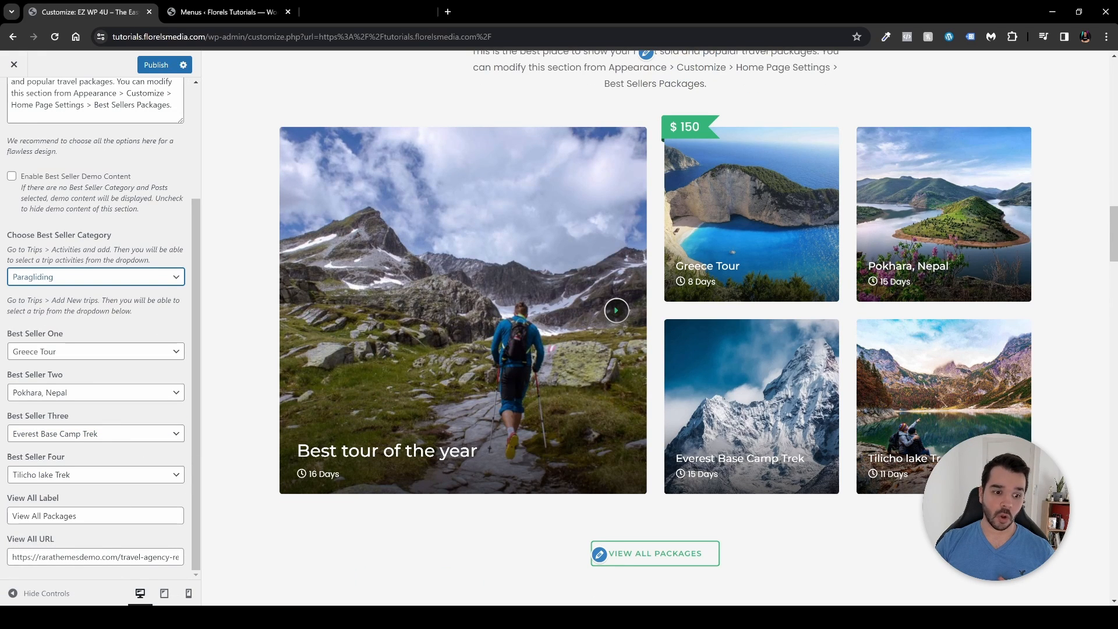
triple_click(41, 556)
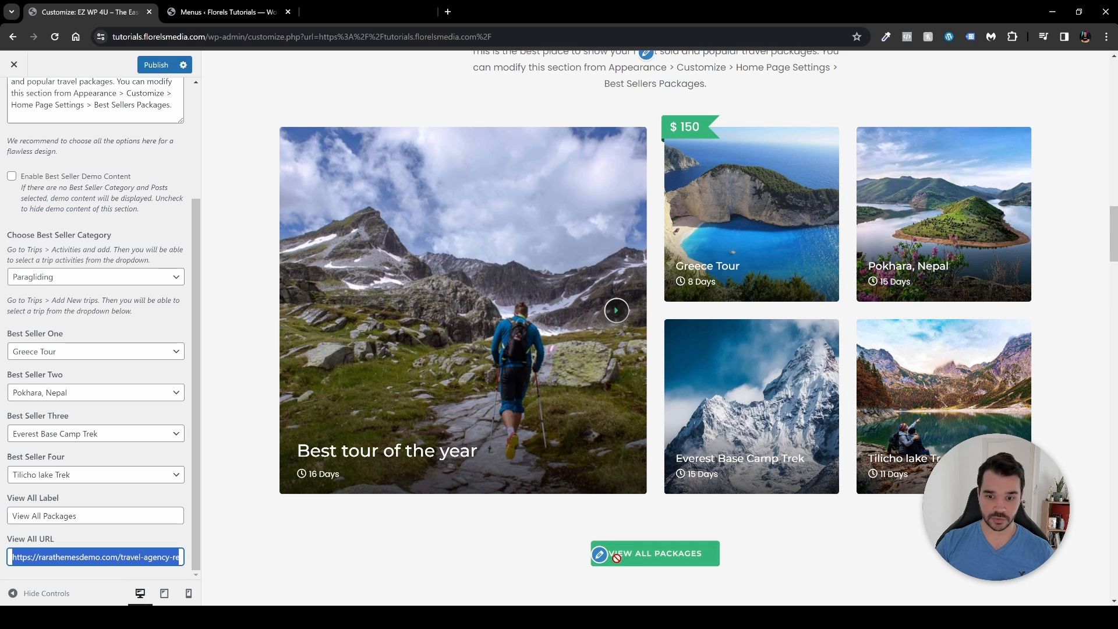
scroll(616, 557, up, 1)
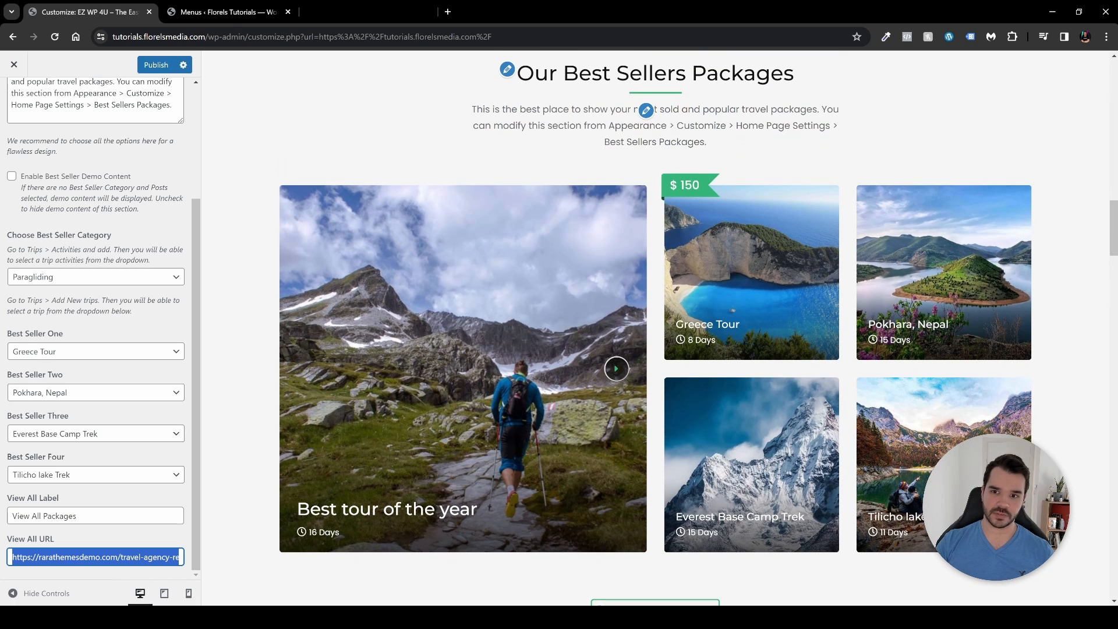
drag(680, 185, 699, 186)
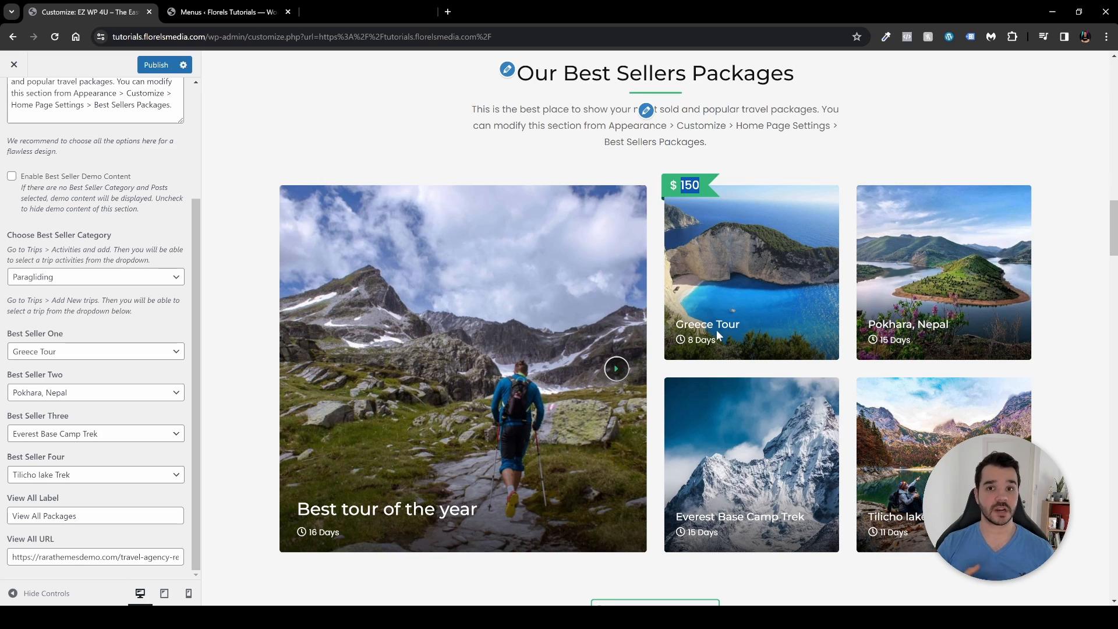
- Open the Why Book with Us section's settings and review its title, description, background image and list of points
scroll(652, 368, down, 6)
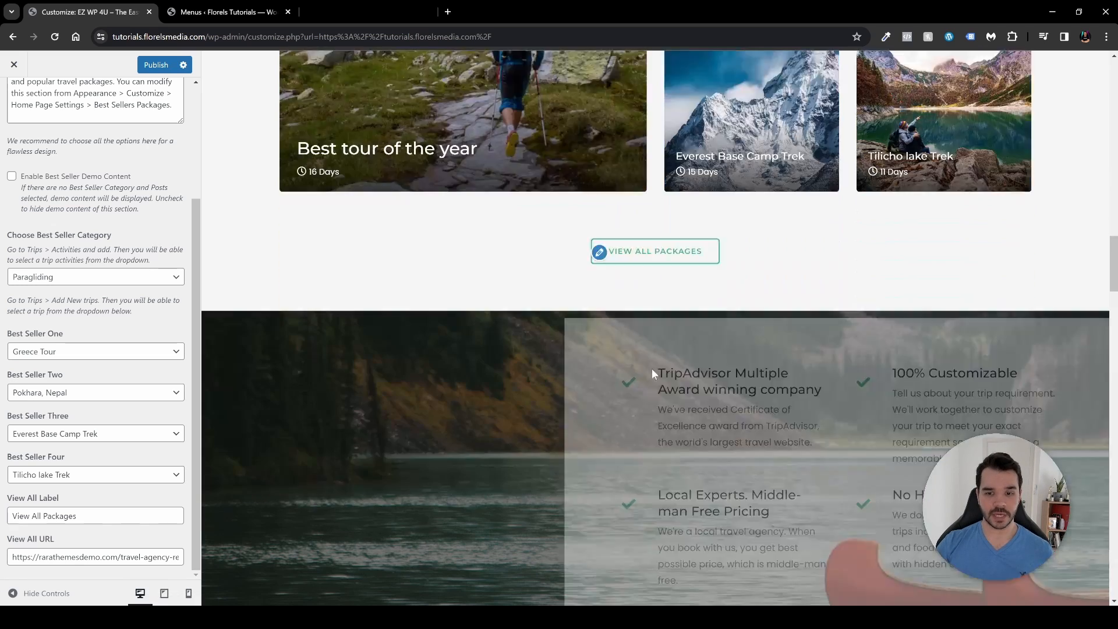
scroll(651, 368, down, 2)
scroll(418, 351, down, 2)
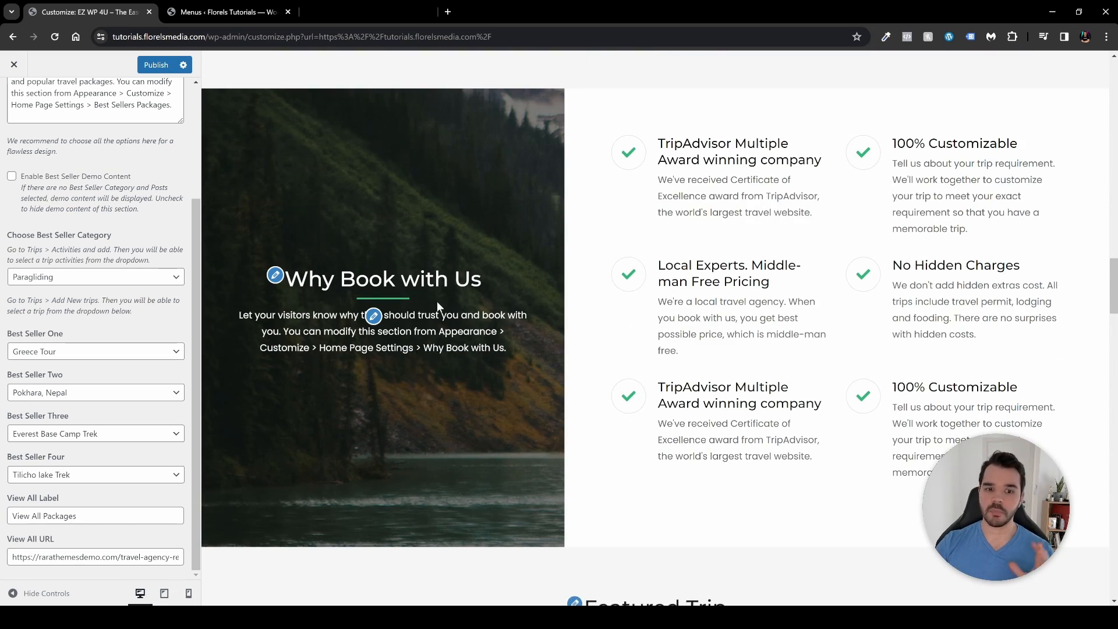
click(275, 275)
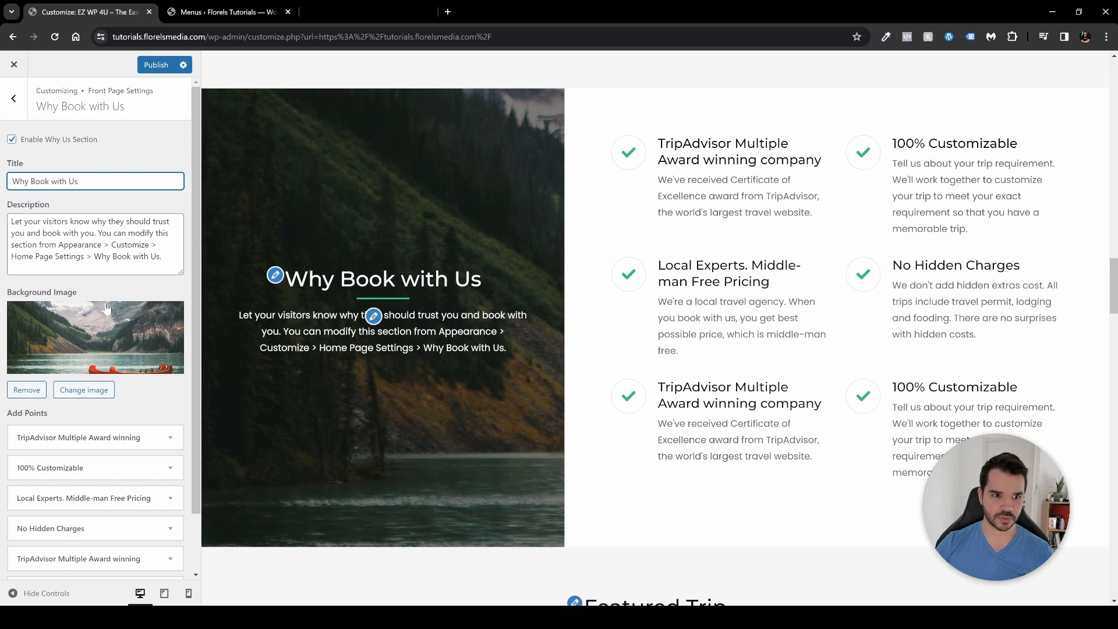
scroll(457, 222, up, 1)
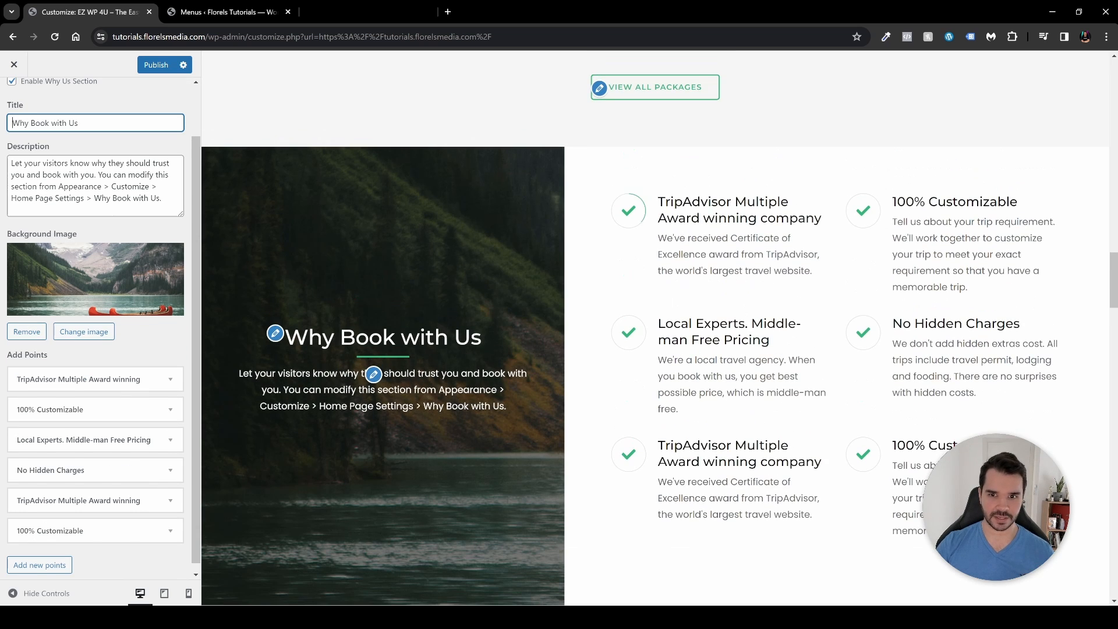
scroll(667, 204, down, 1)
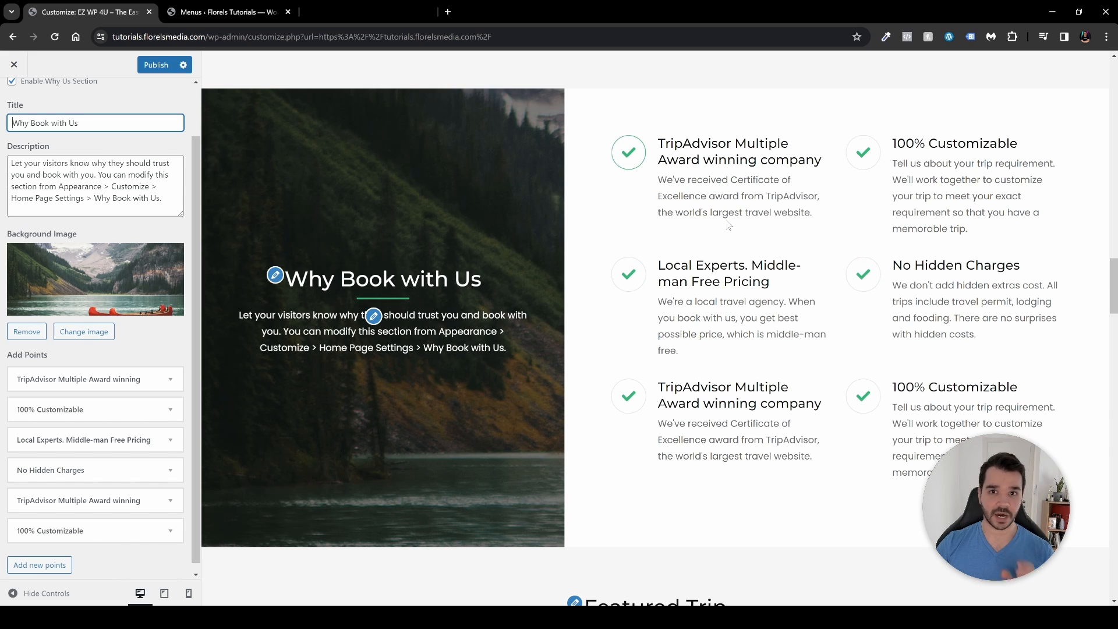
scroll(105, 397, down, 1)
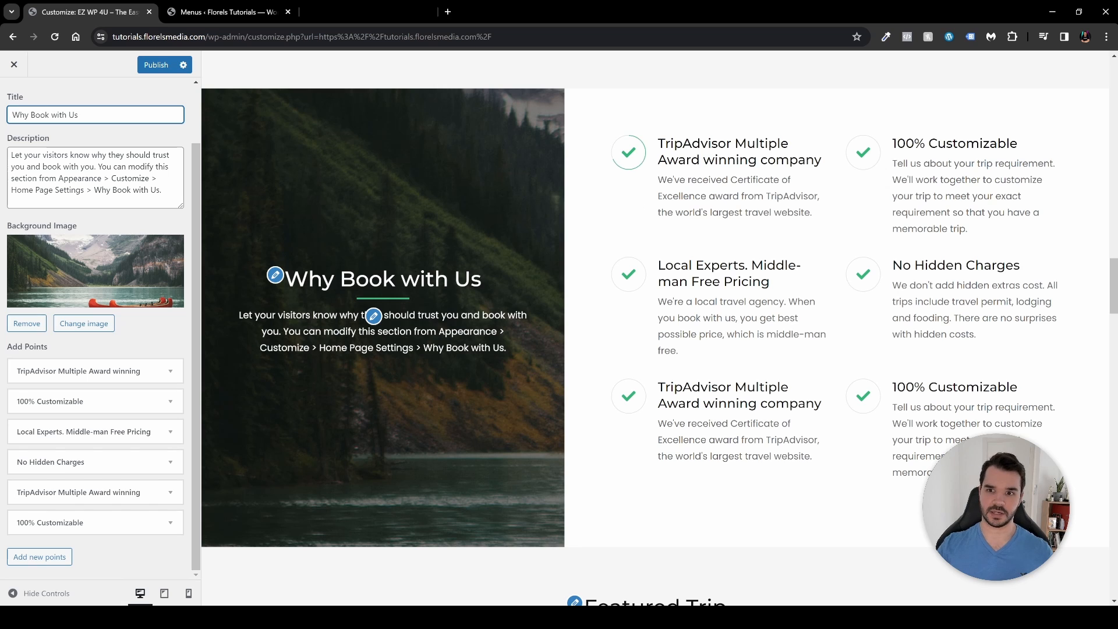
- Examine the icon, title, description and link fields of the first TripAdvisor point, and collapse its entry
click(171, 373)
scroll(171, 373, down, 1)
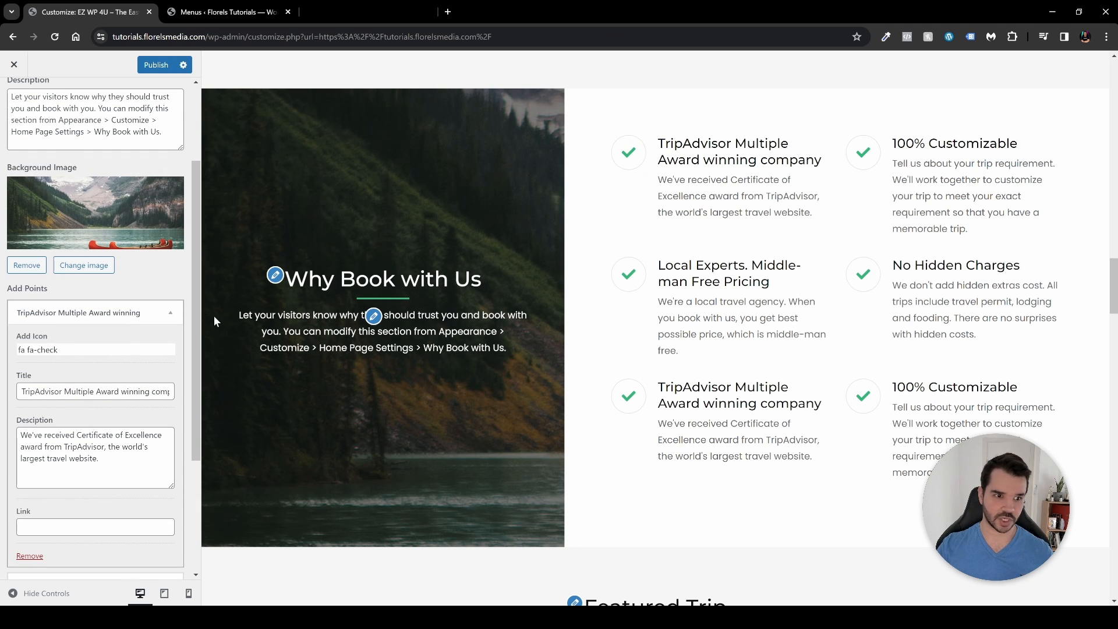
drag(64, 349, 4, 347)
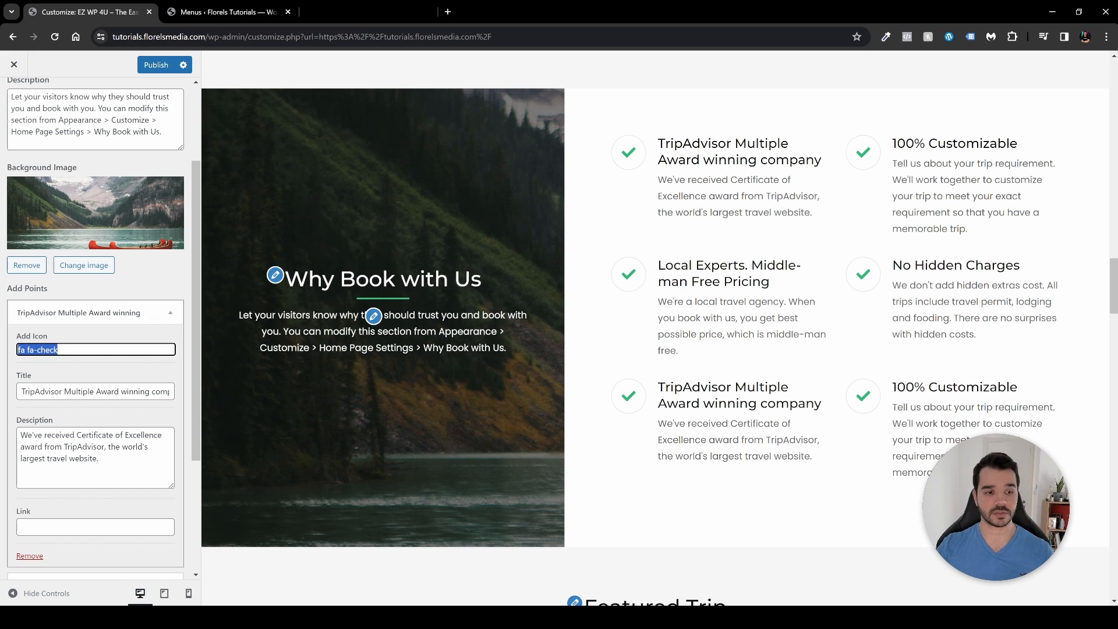
key(Tab)
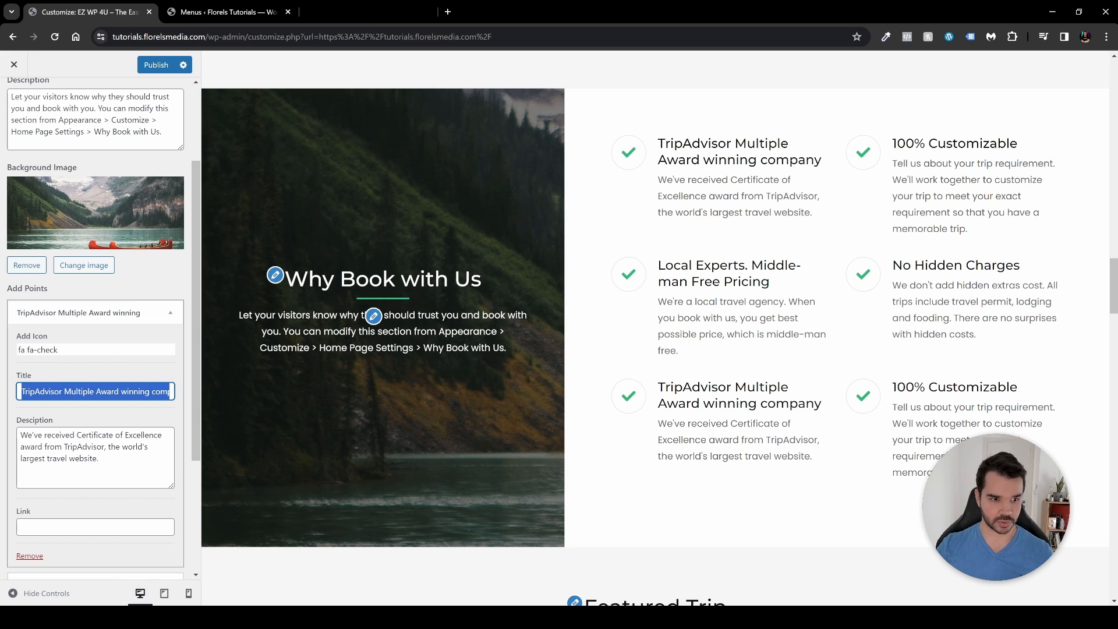
key(Tab)
key(Tab)
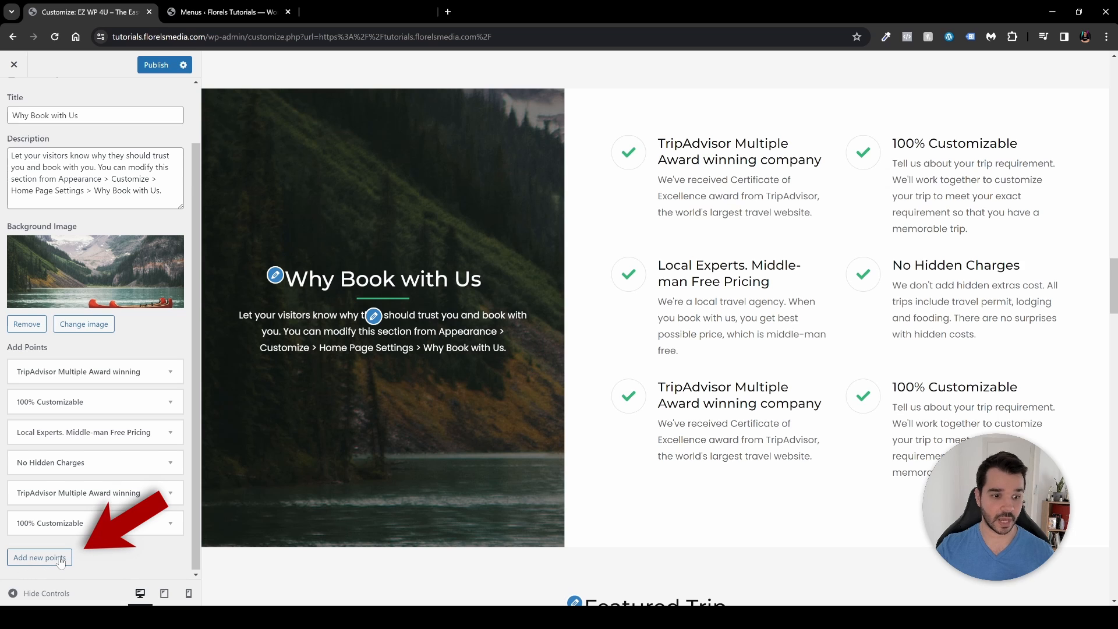
- Add a blank point to the Why Book with Us section, look over its empty fields and remove it
click(39, 557)
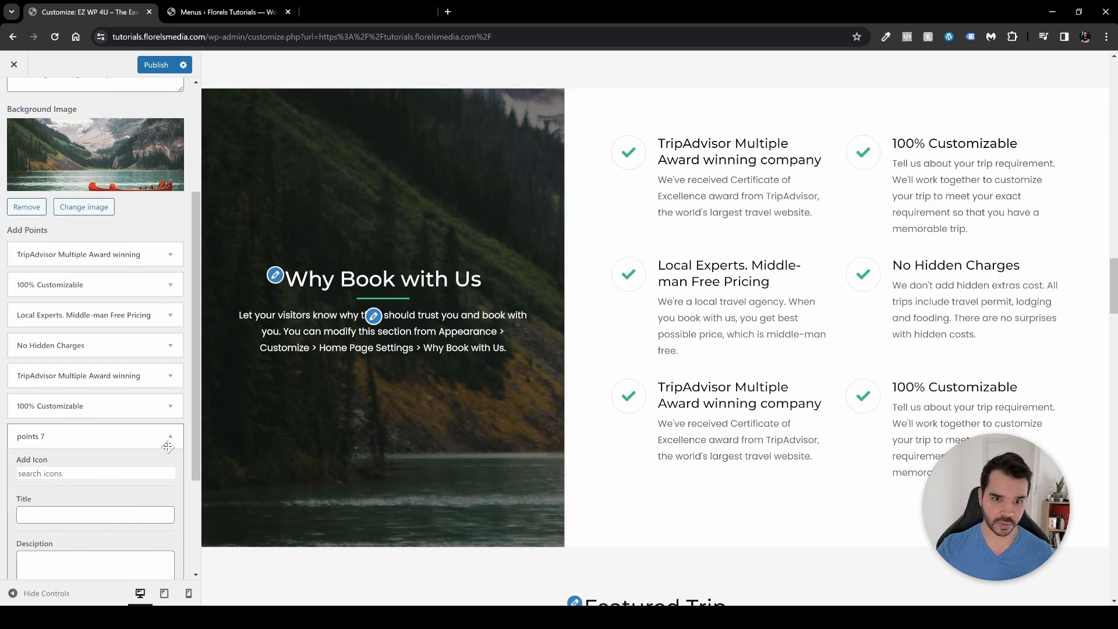
scroll(164, 280, down, 3)
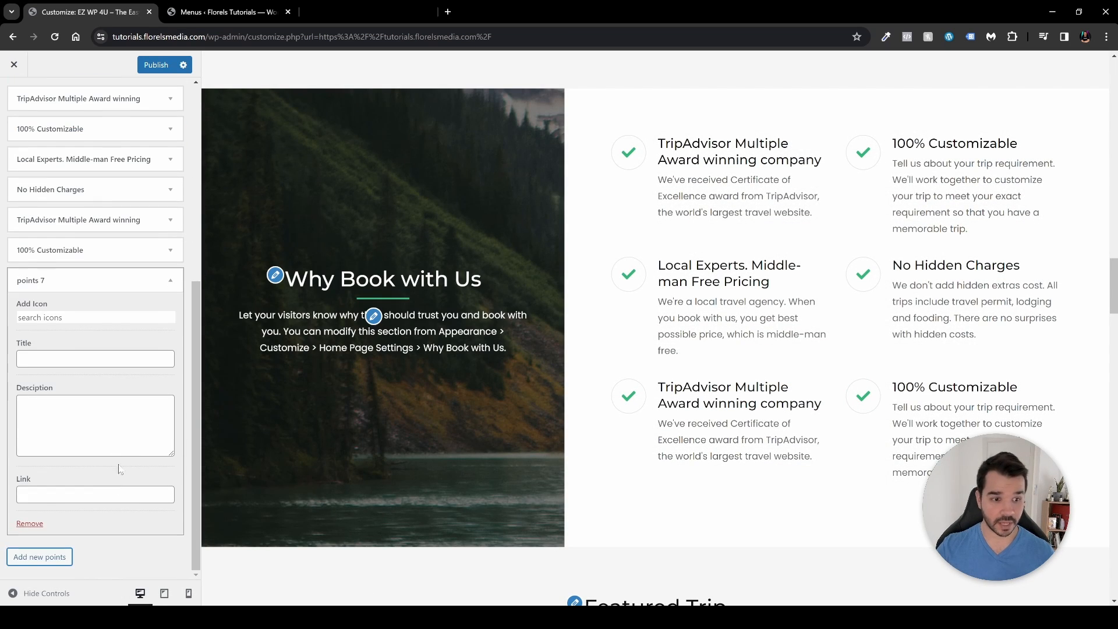
click(169, 284)
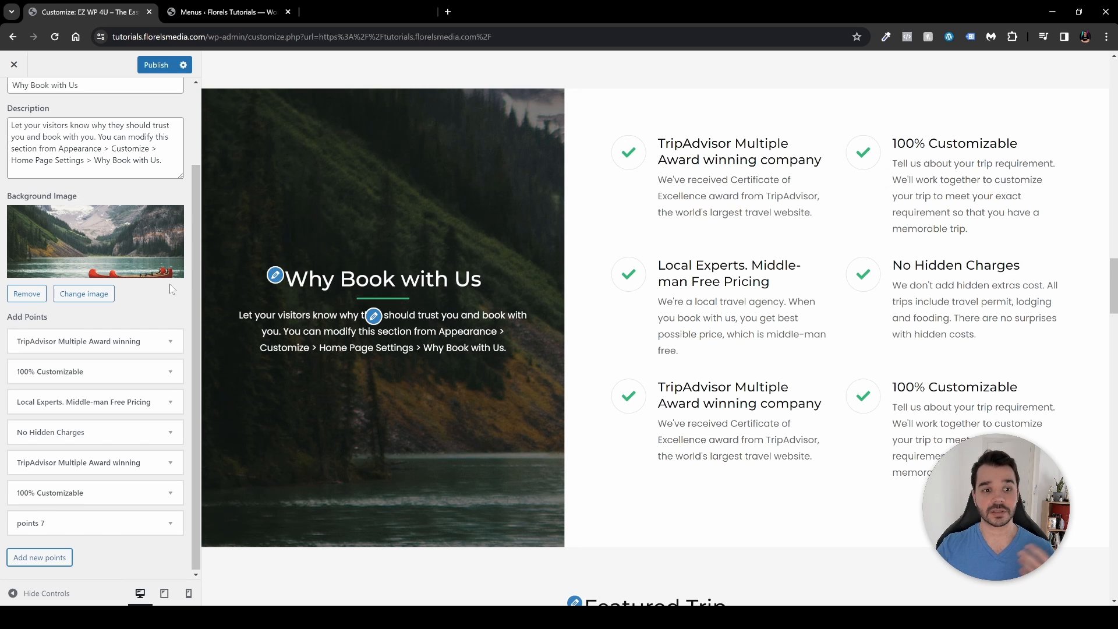
click(168, 512)
scroll(168, 511, down, 5)
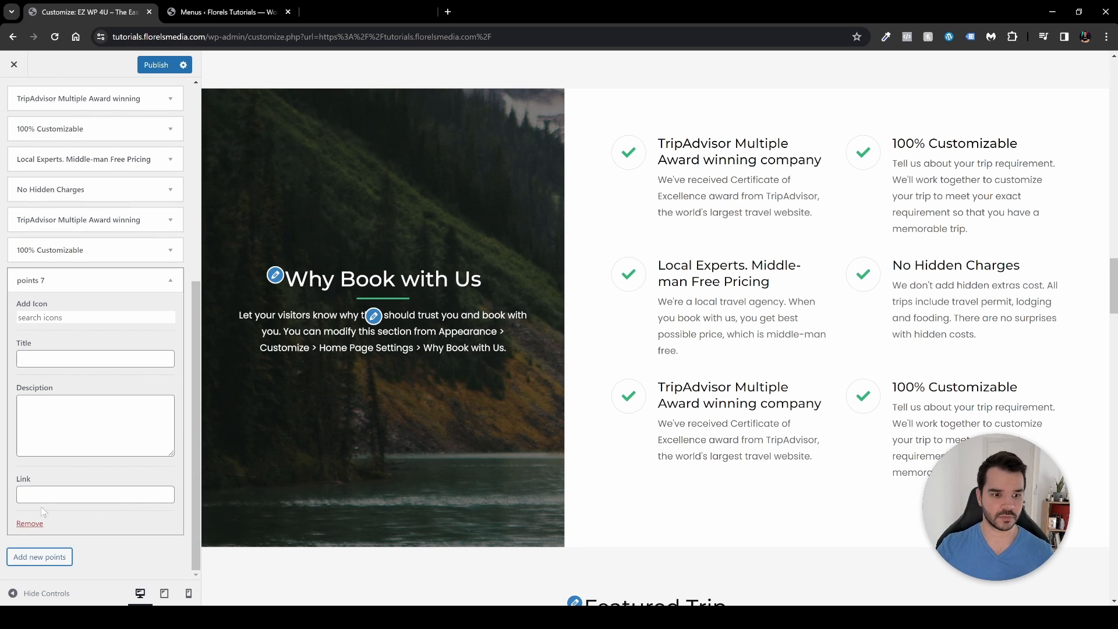
click(28, 523)
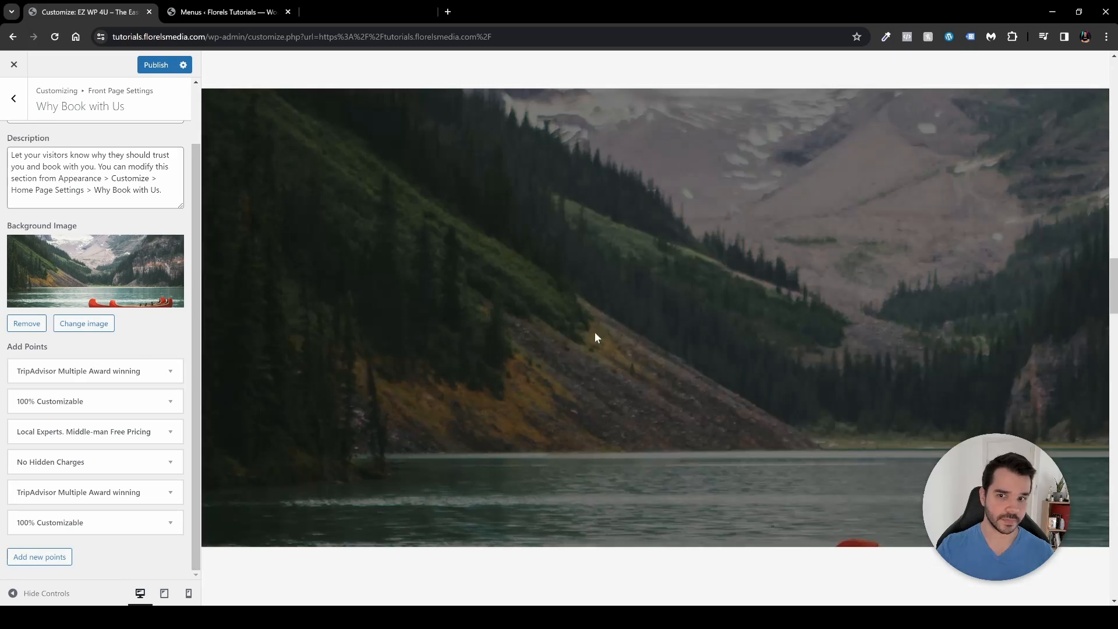
- Open the Featured Trip section's settings and set its trips to come from the Featured Trip Category
scroll(655, 326, down, 7)
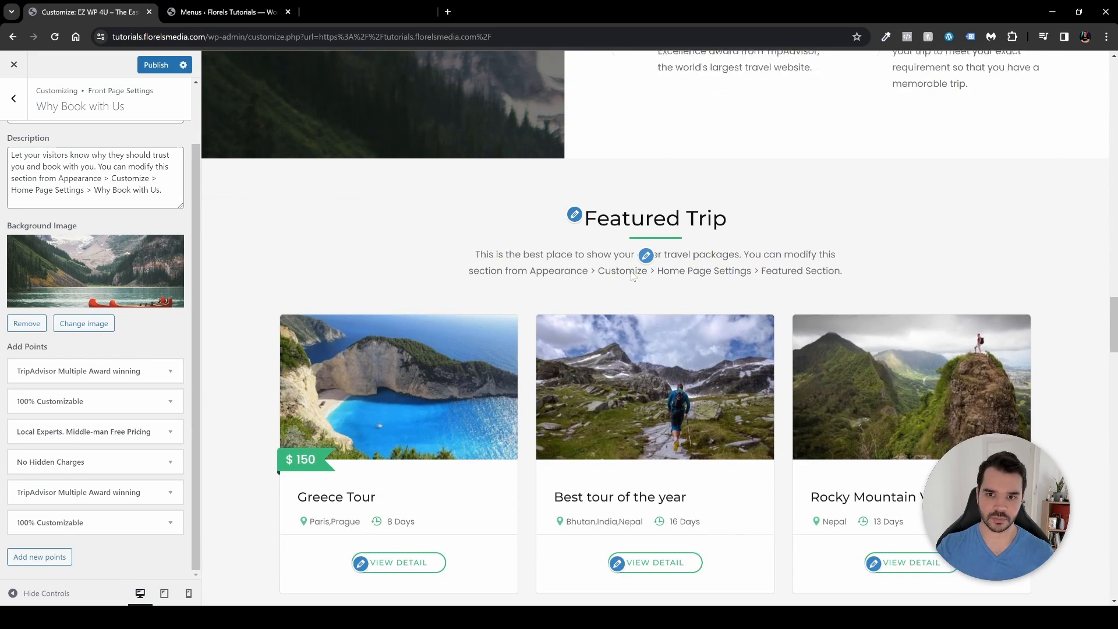
click(574, 196)
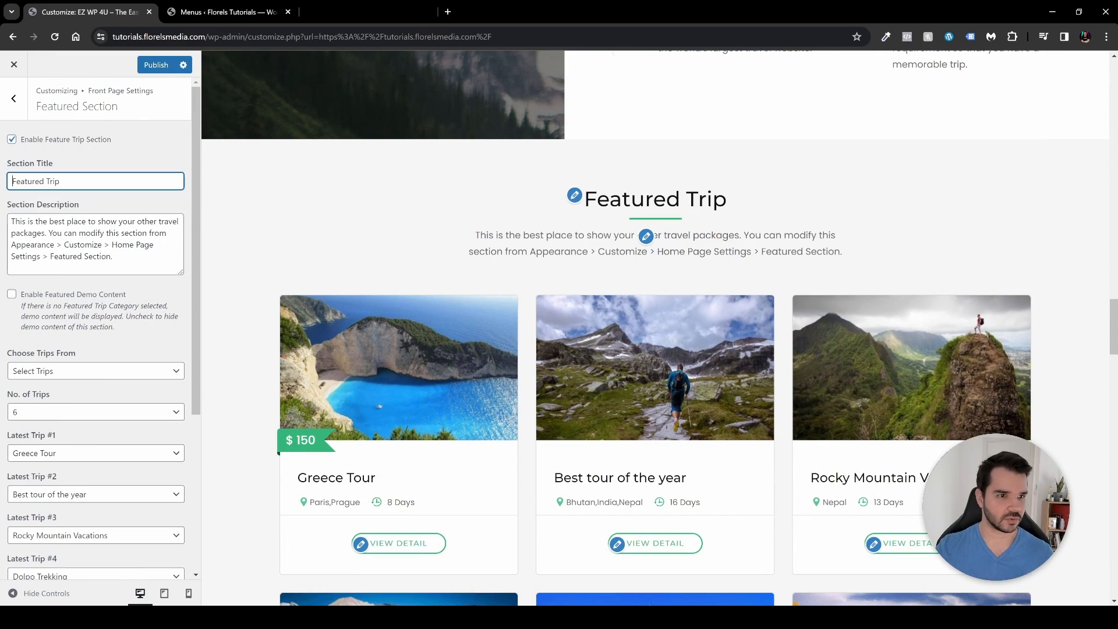
drag(119, 257, 3, 225)
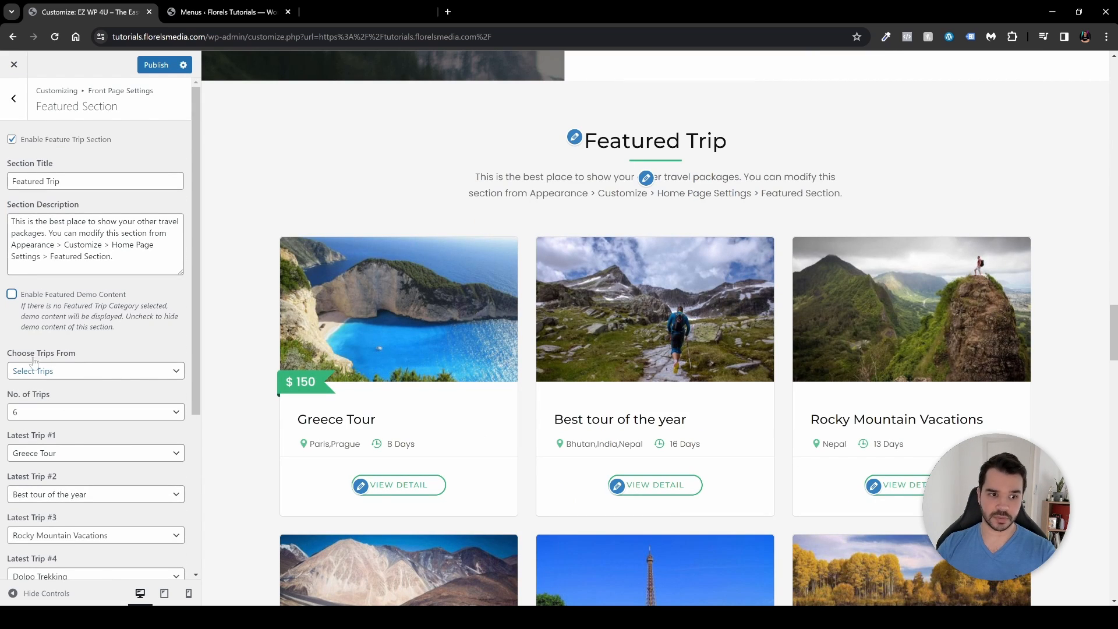
click(88, 378)
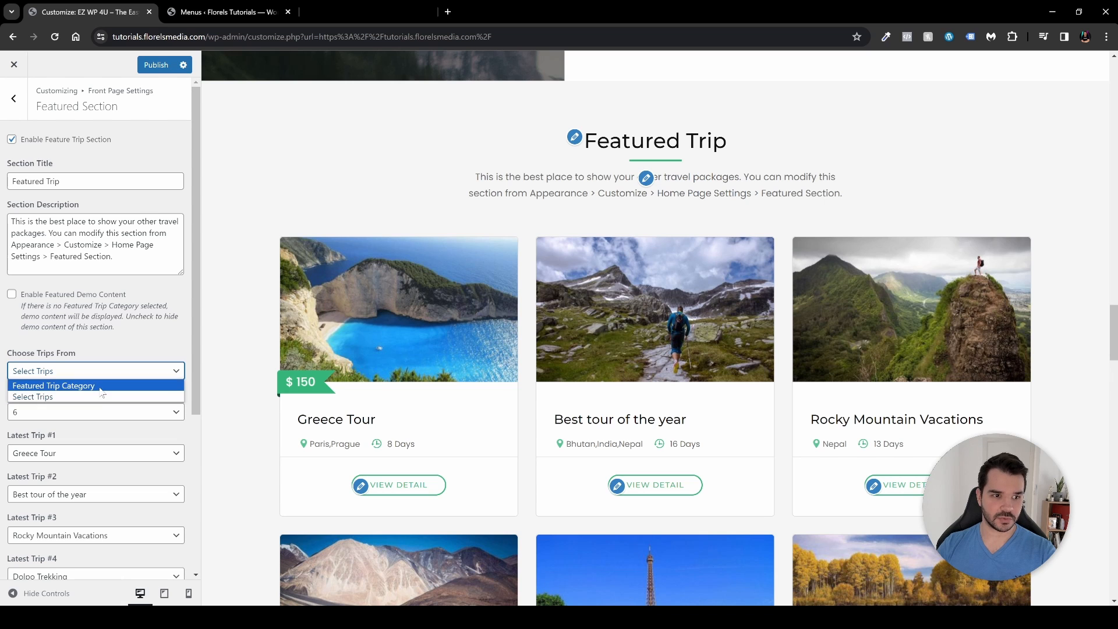
click(100, 393)
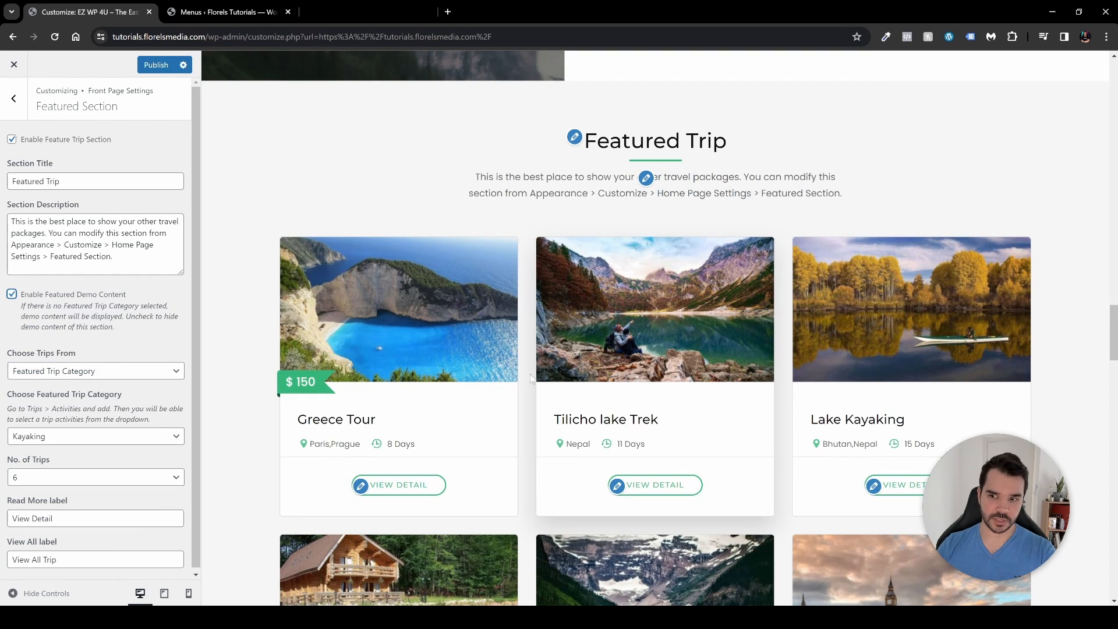
- Choose Hiking as the featured trip category and disable the featured demo content
click(112, 446)
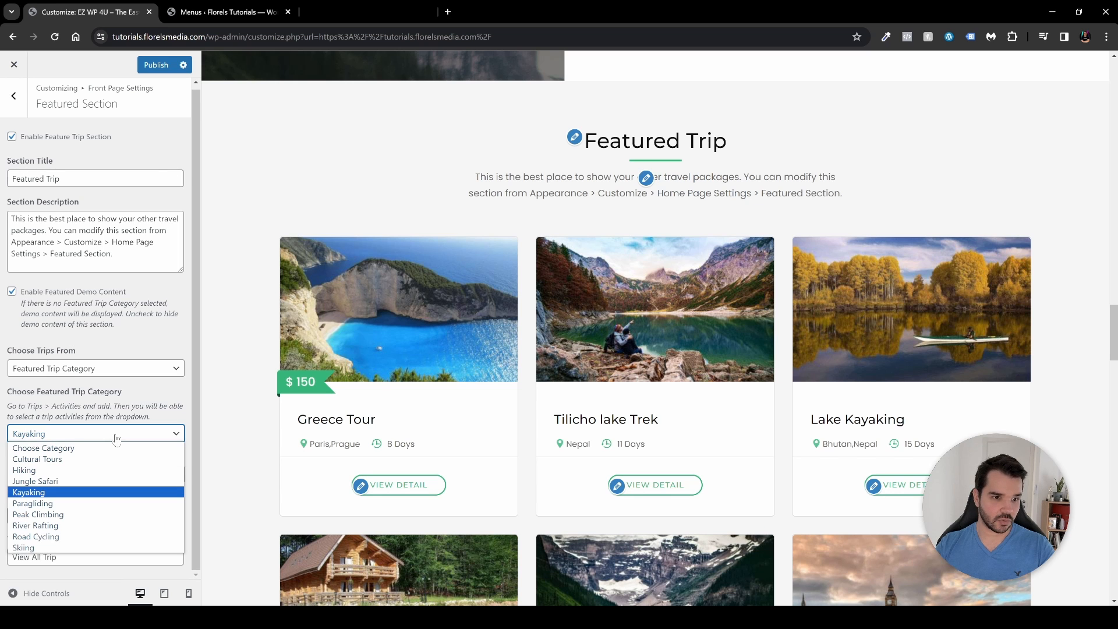
click(95, 471)
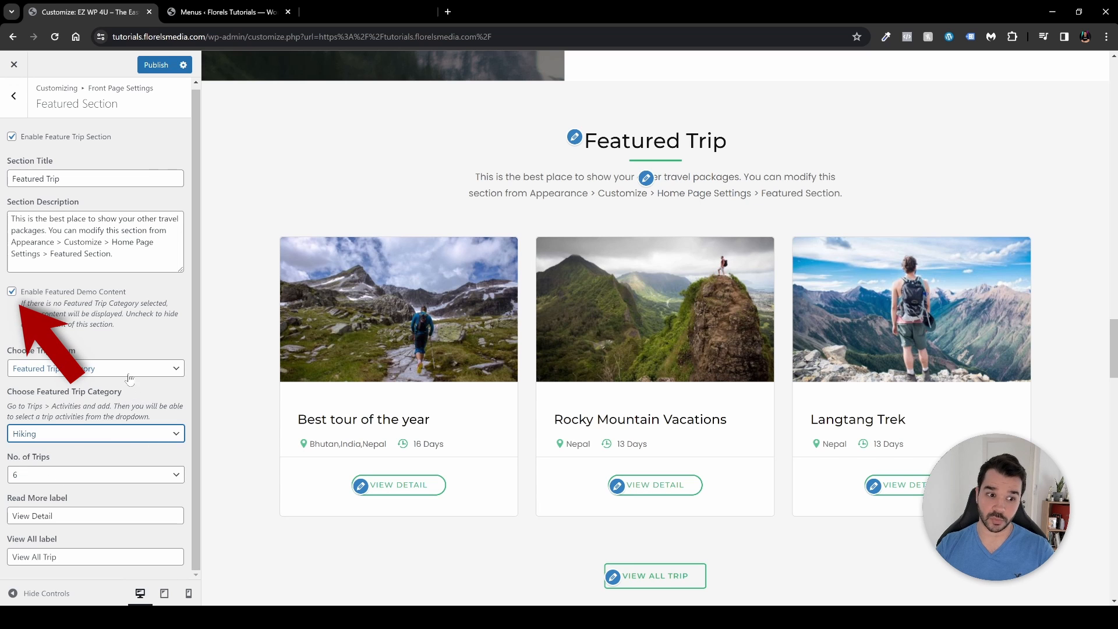
click(12, 291)
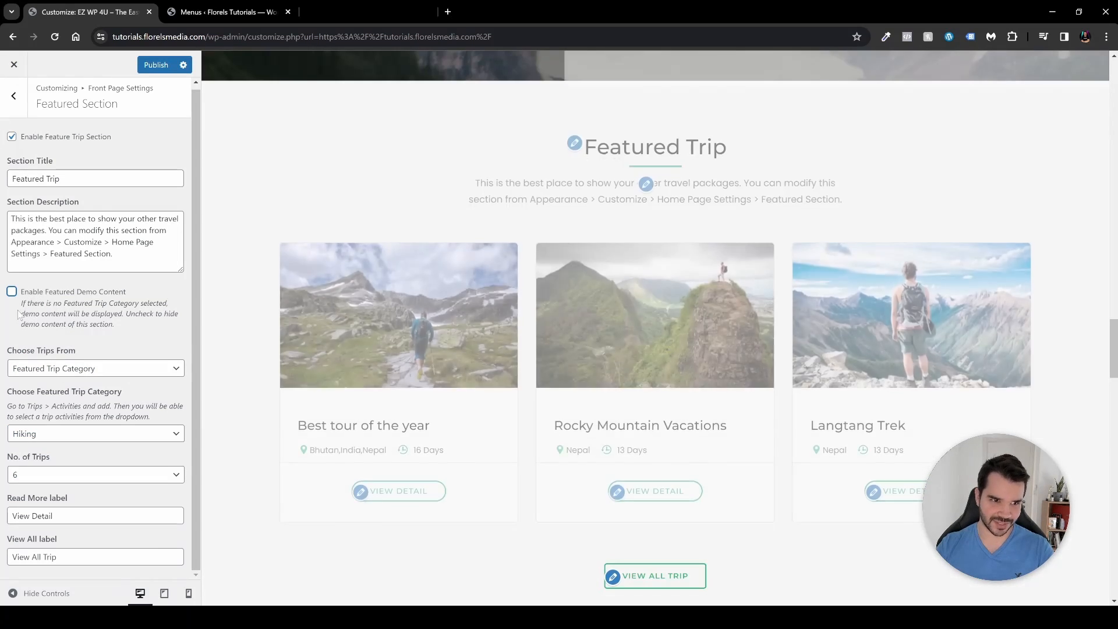
- Change the featured trip category to Paragliding and set the number of trips to 3
click(120, 437)
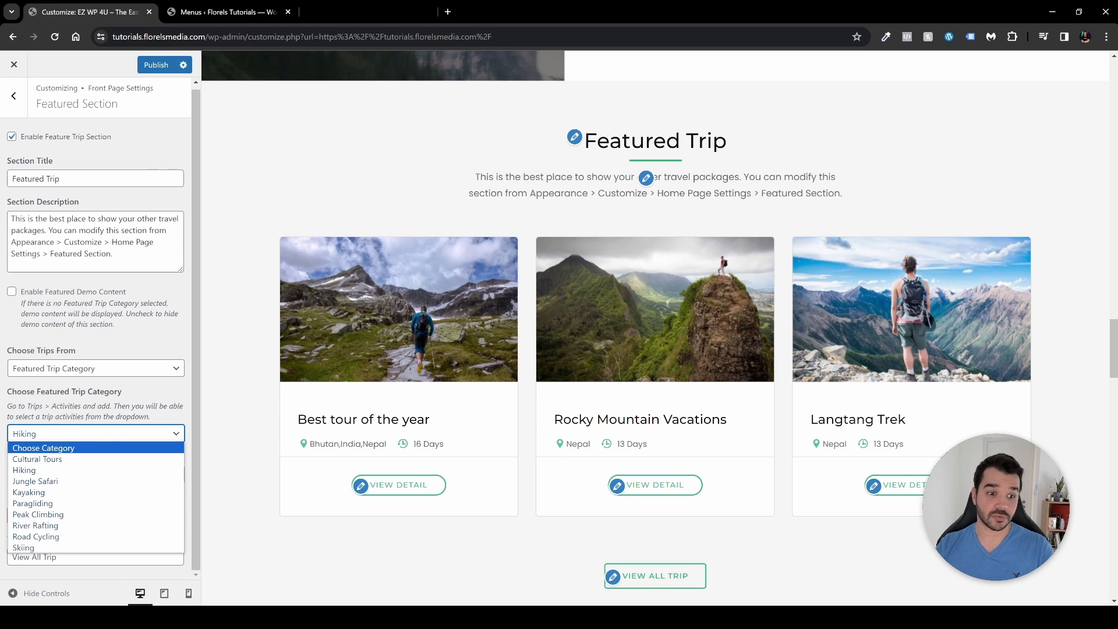
click(85, 505)
scroll(548, 285, down, 3)
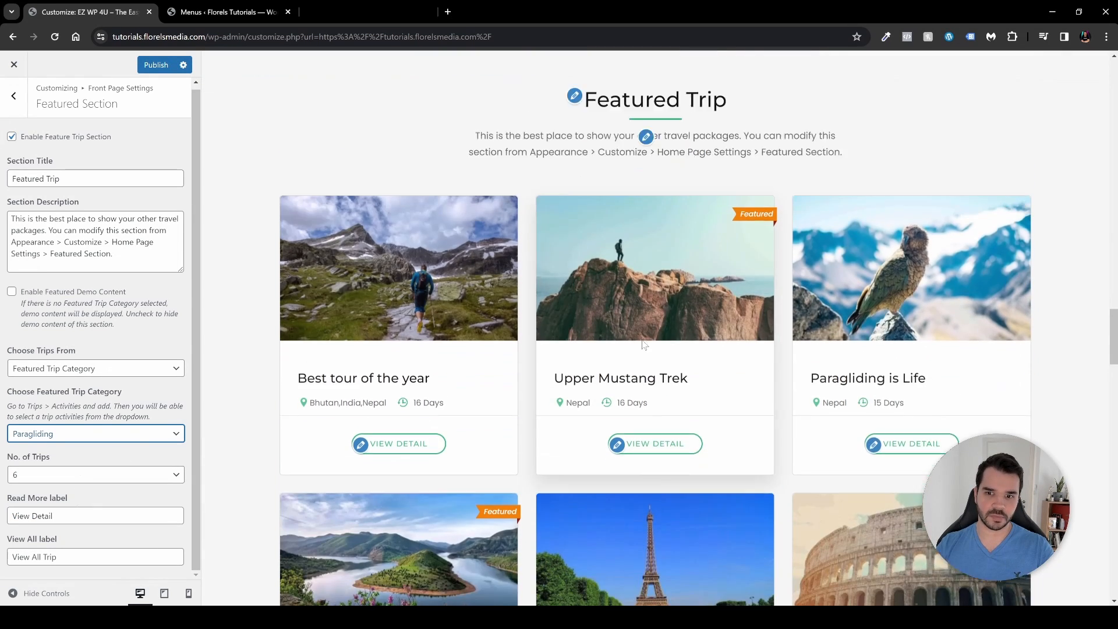
scroll(547, 286, down, 4)
scroll(547, 286, up, 5)
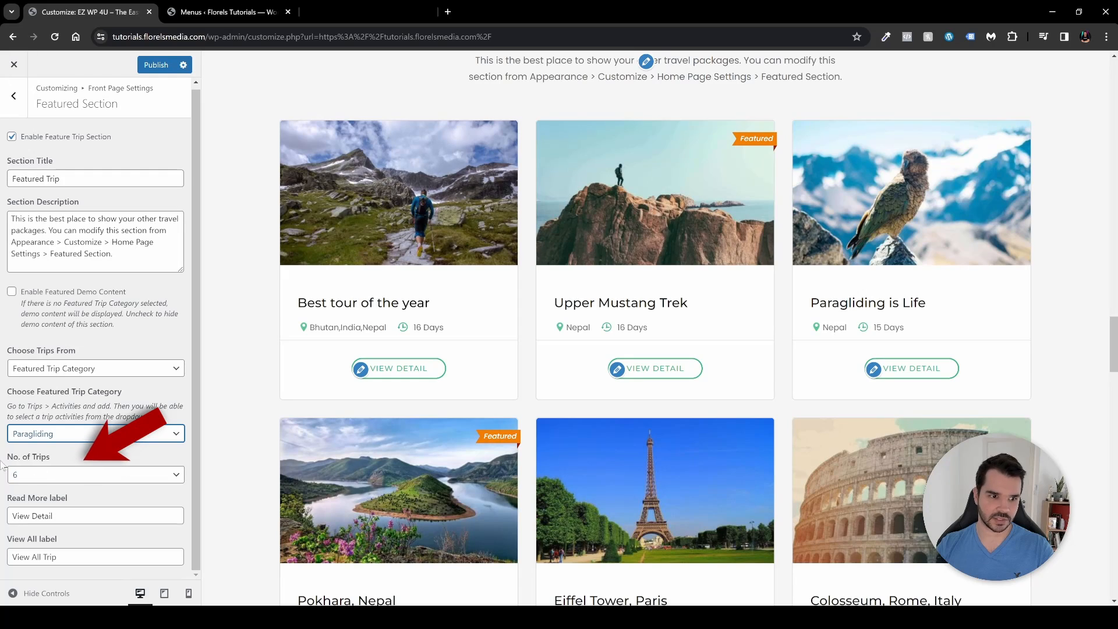
click(93, 478)
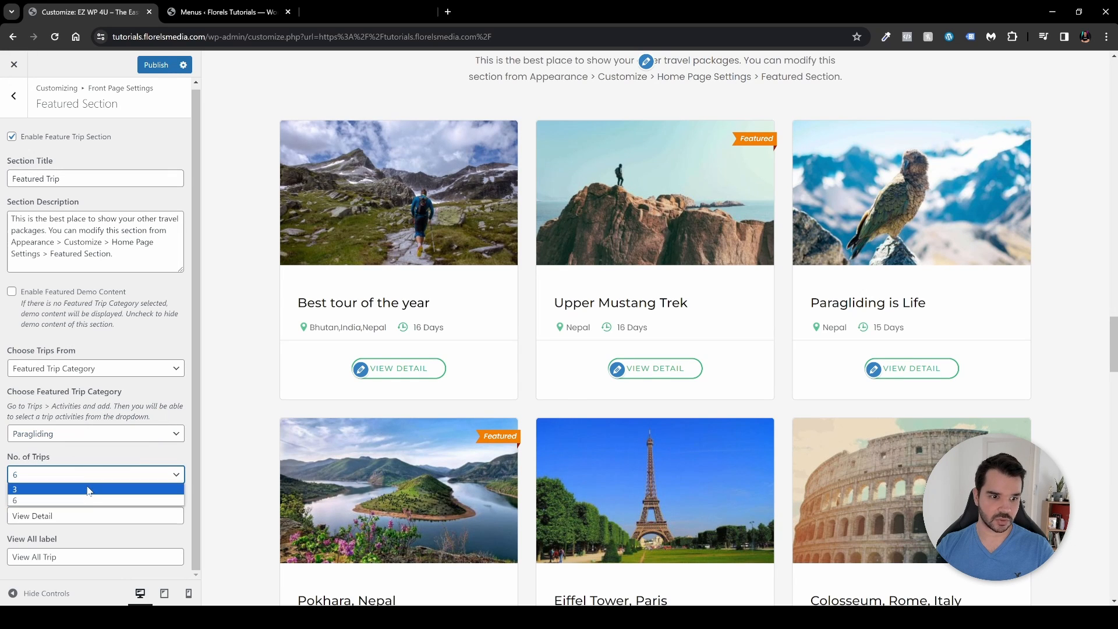
click(92, 492)
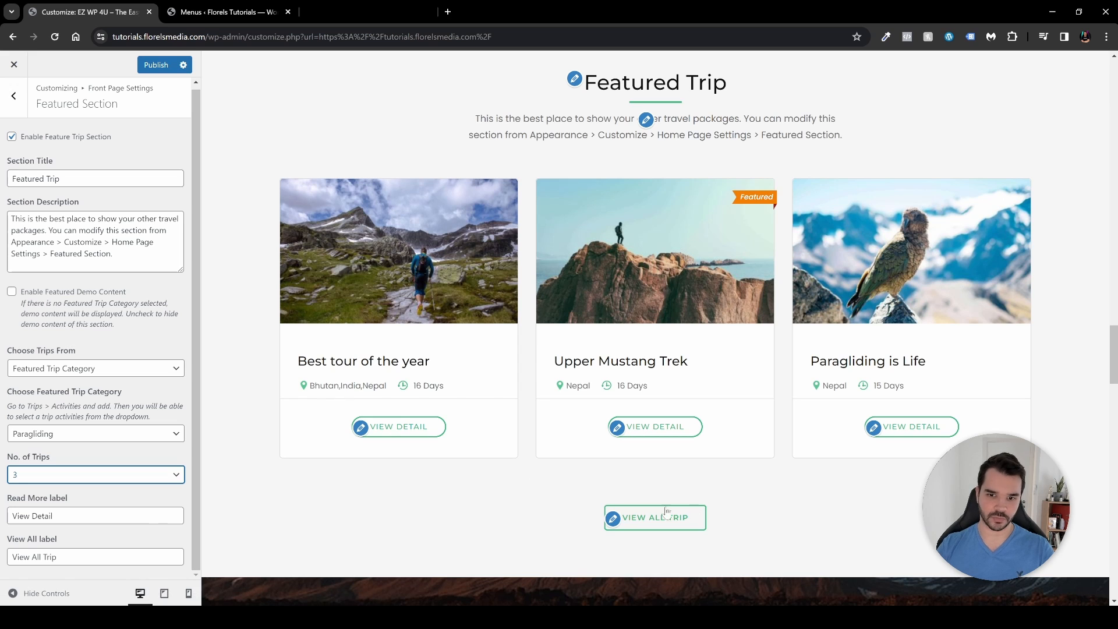
- Change the Read More label of the Featured Trip section to "More Details"
drag(69, 516, 4, 516)
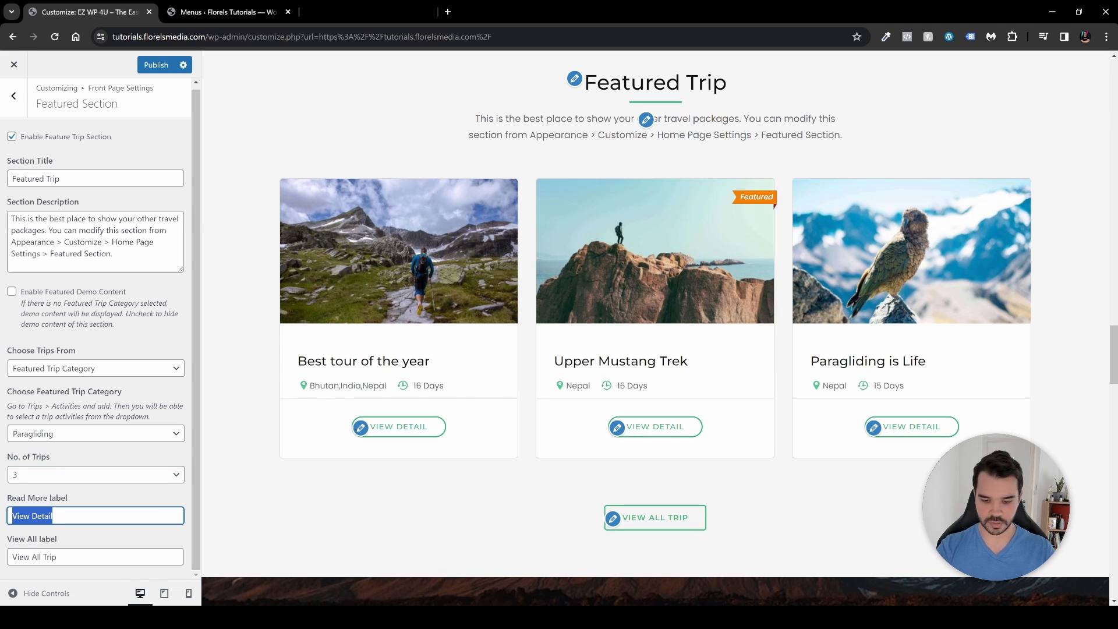
text(More De)
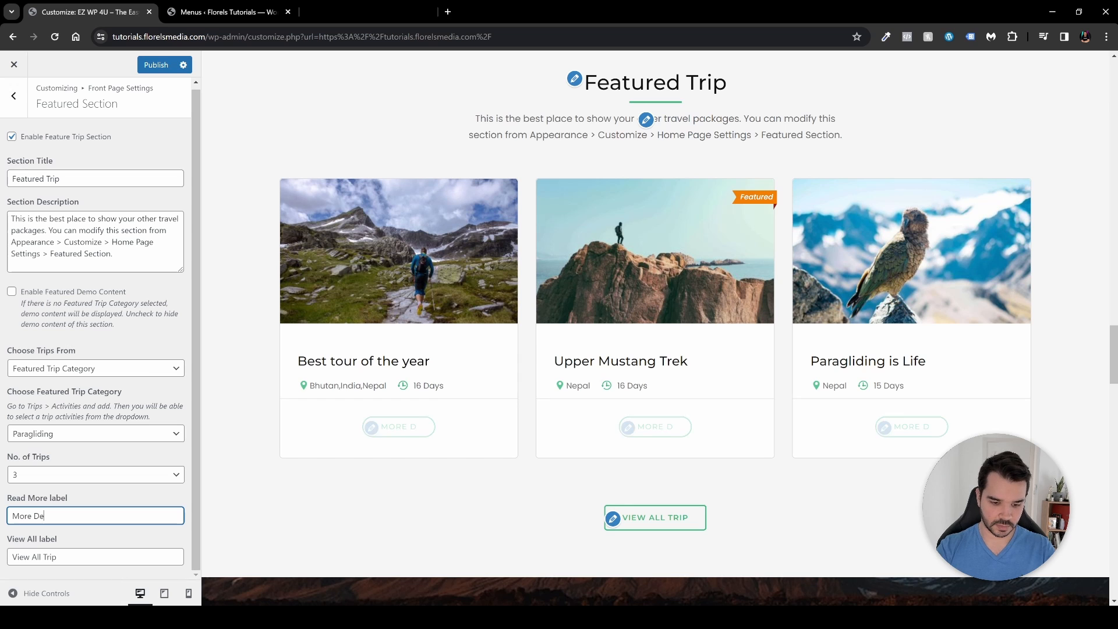
text(tails)
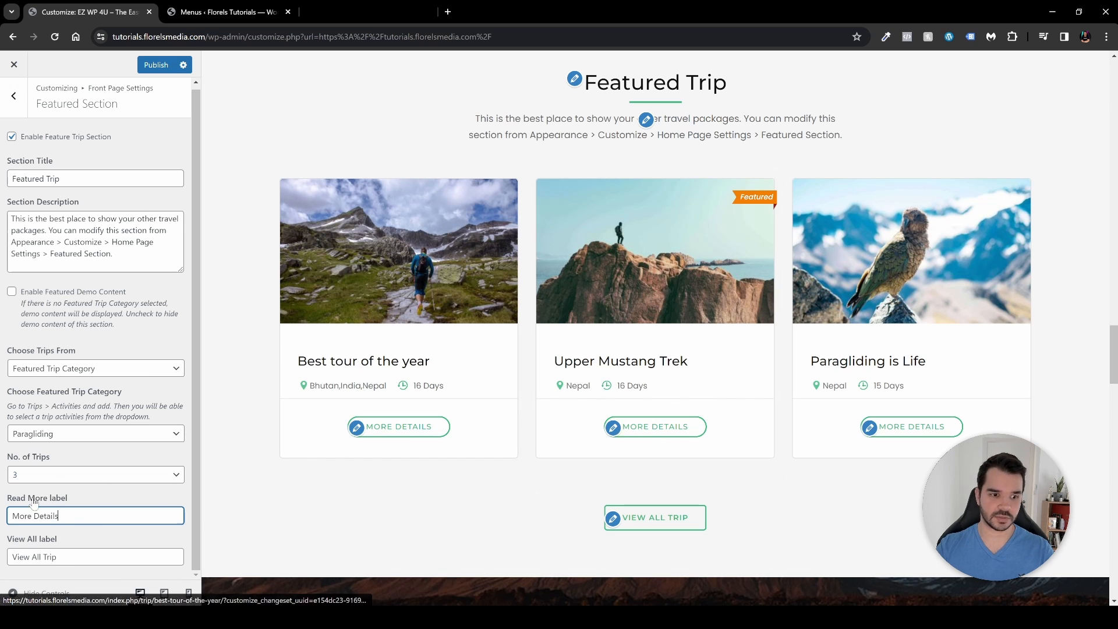
key(ctrl+a)
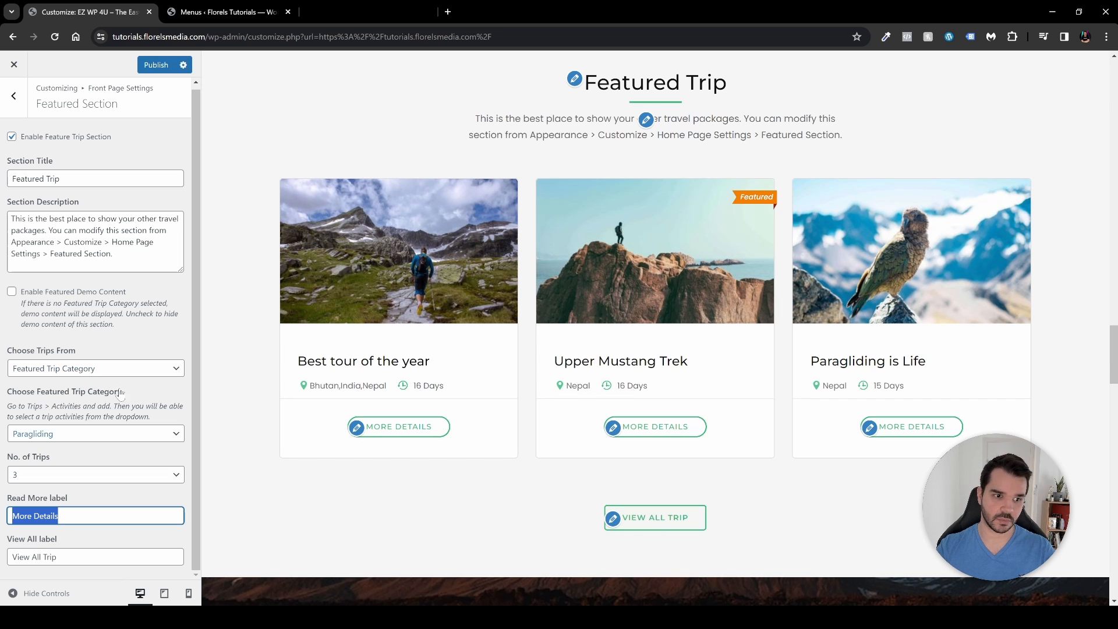
- Open the Stats Counter section's settings and set the Number of Customers counter to 1481
scroll(546, 233, down, 8)
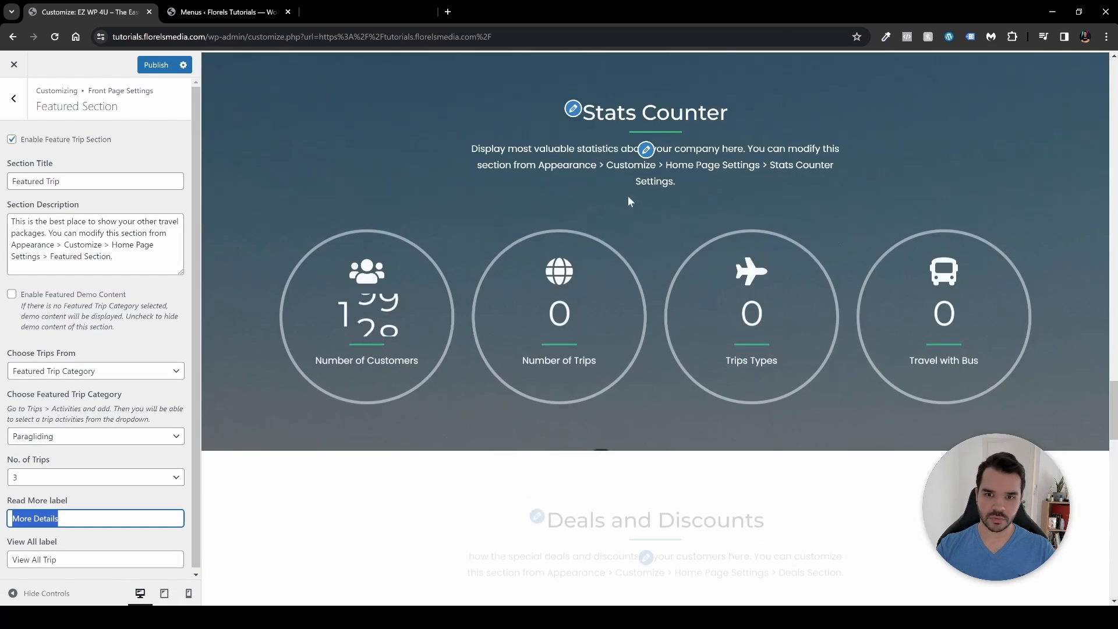
scroll(627, 201, up, 1)
click(645, 207)
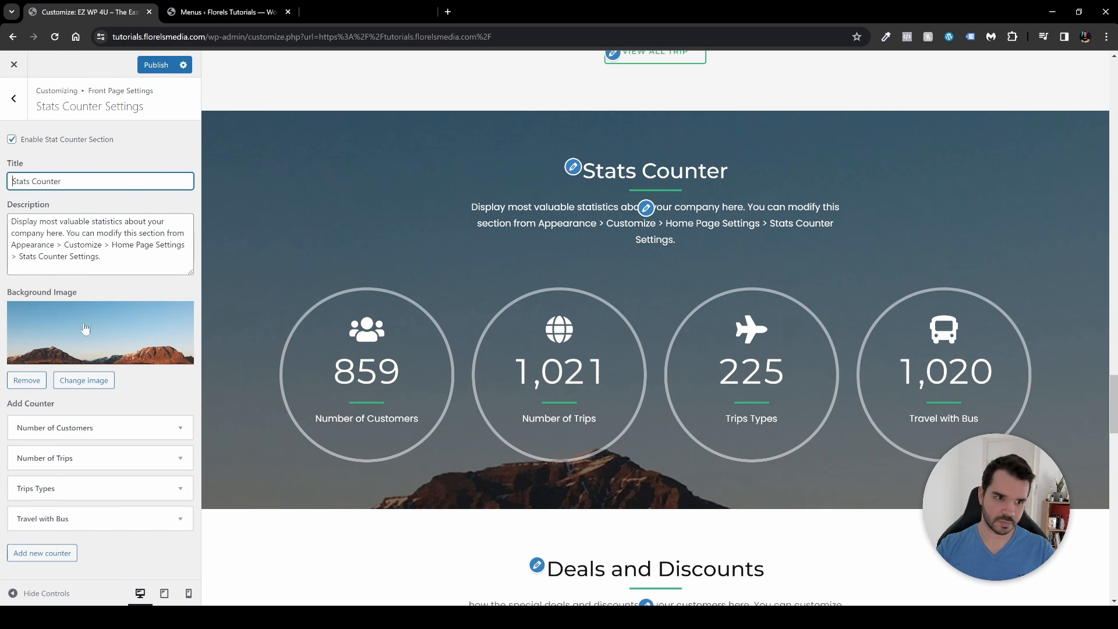
click(163, 428)
scroll(128, 424, down, 2)
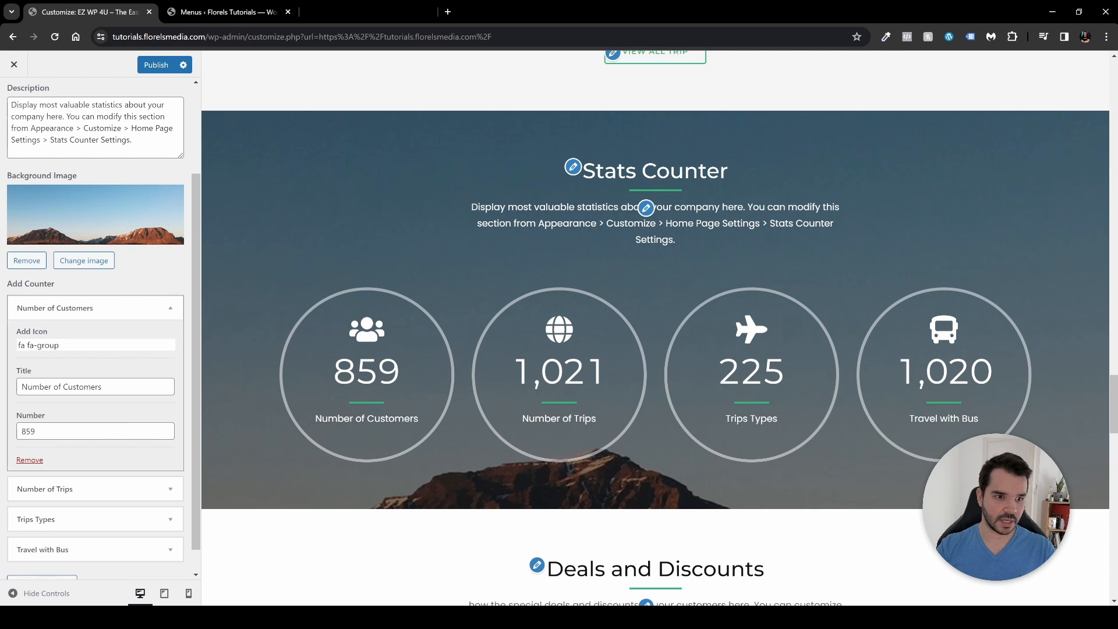
click(88, 432)
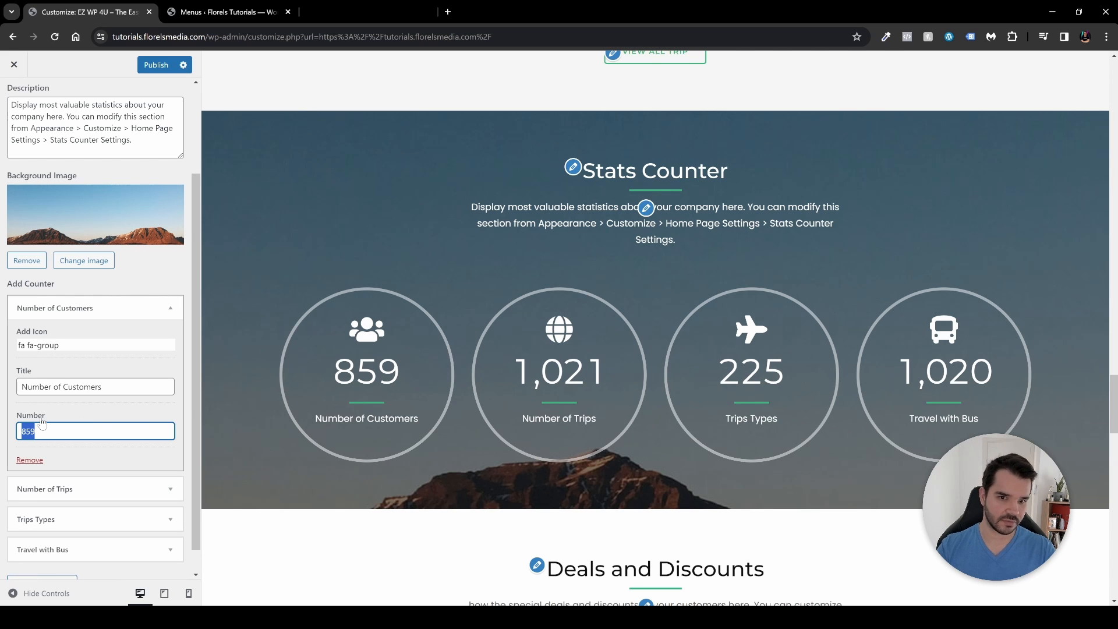
text(1)
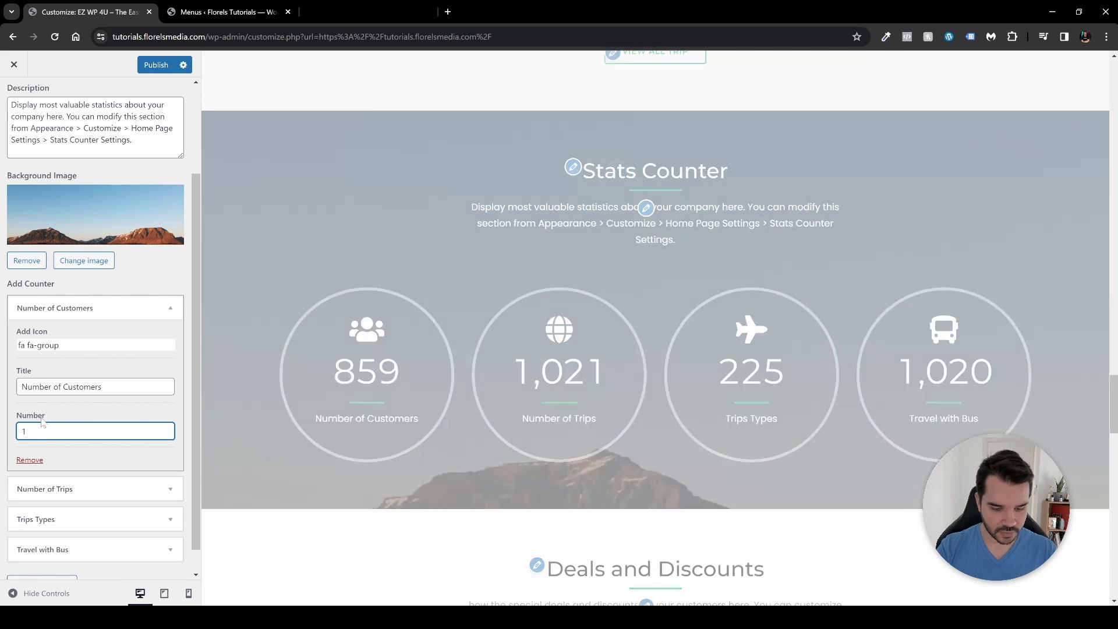
text(48)
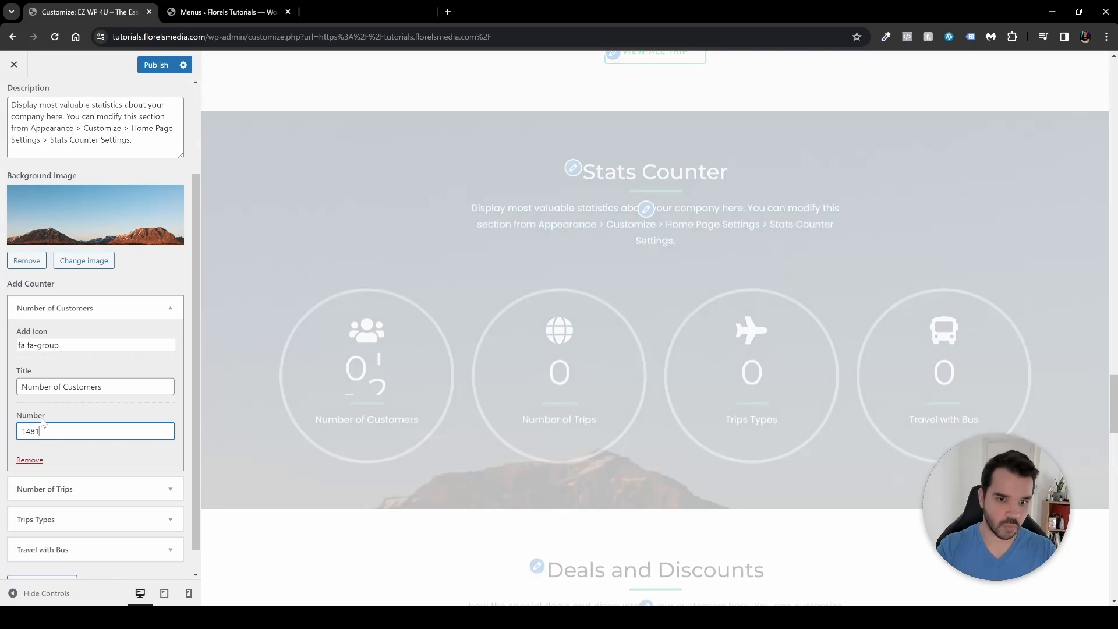
text(1)
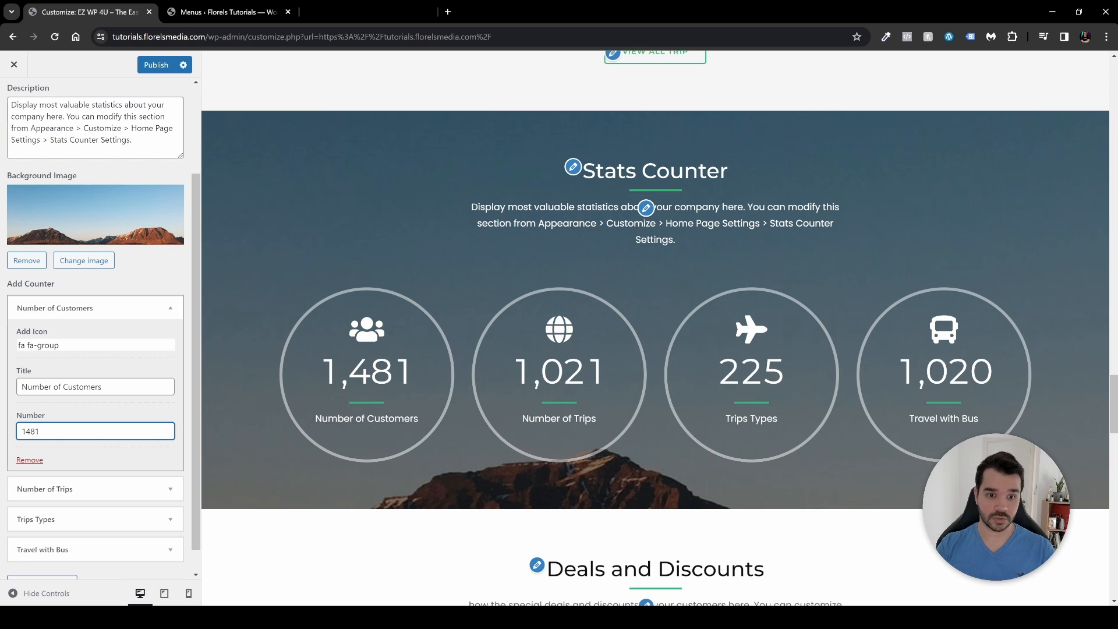
- Retitle the Number of Customers counter as "Number Happy Customers"
click(100, 386)
drag(101, 386, 13, 389)
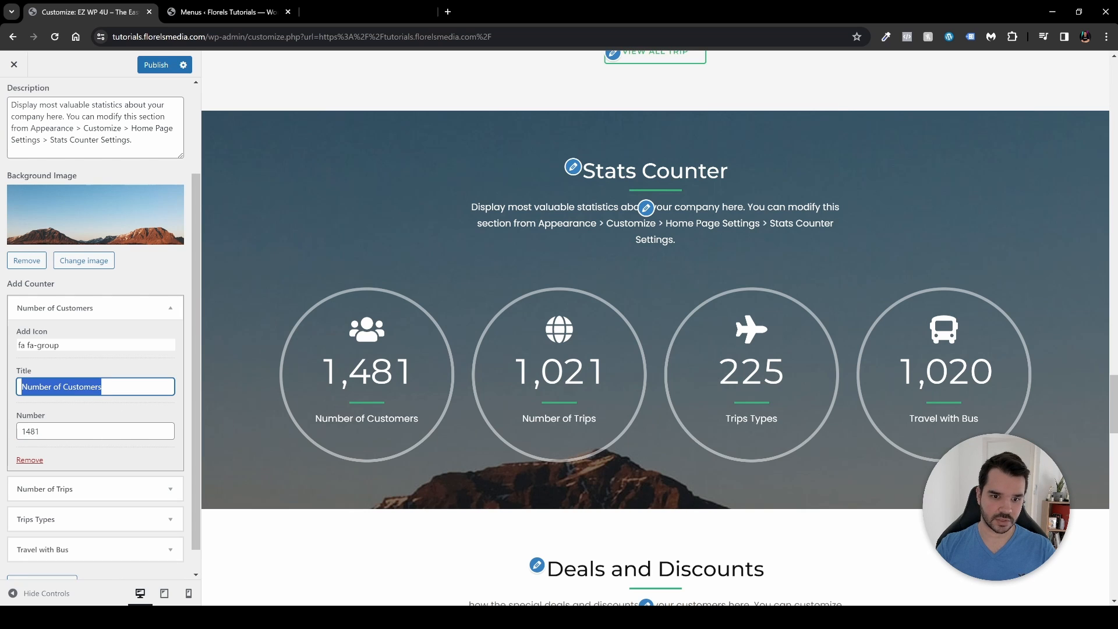
drag(101, 386, 61, 386)
text(Happy Customers)
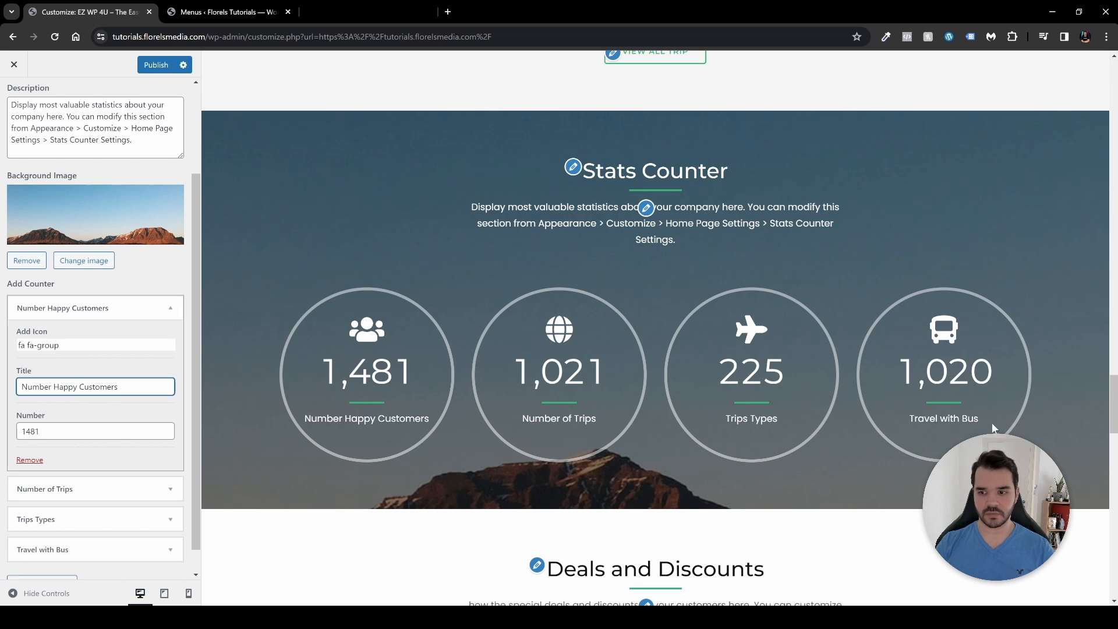
scroll(135, 469, down, 1)
click(134, 470)
click(134, 469)
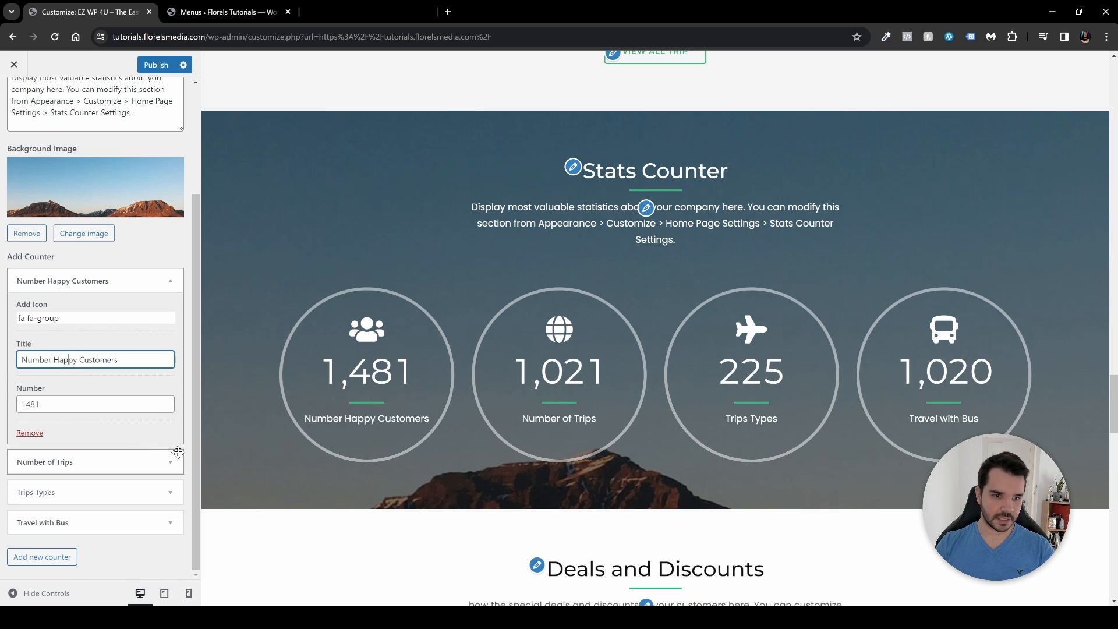
- Open the Deals and Discounts section's settings and choose Tilicho lake Trek as Deal Post One
scroll(555, 350, down, 7)
click(537, 157)
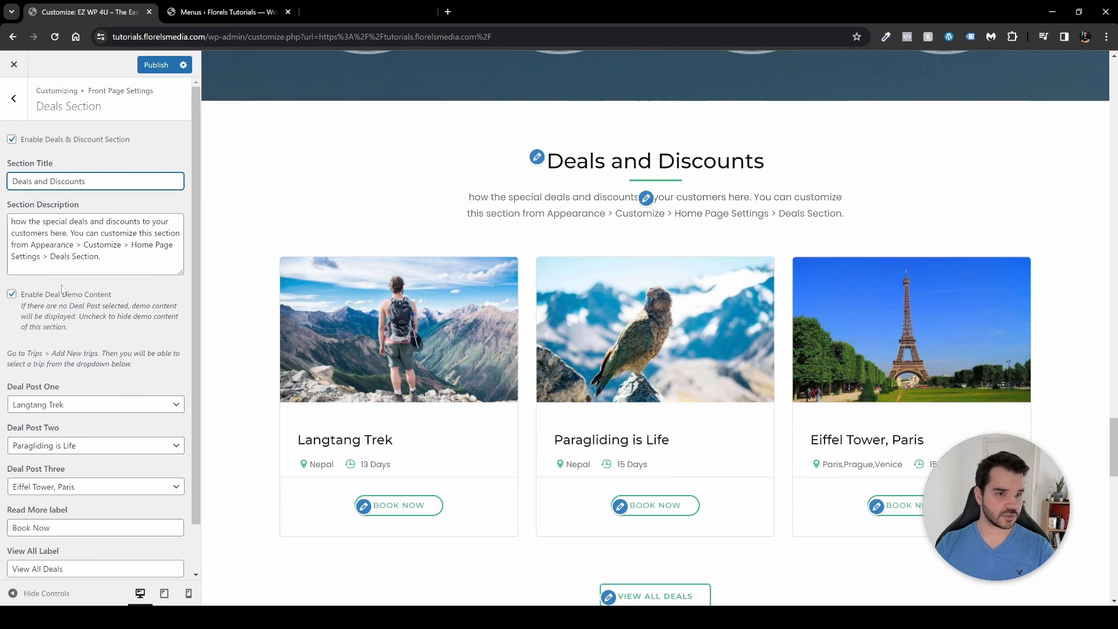
scroll(14, 355, down, 1)
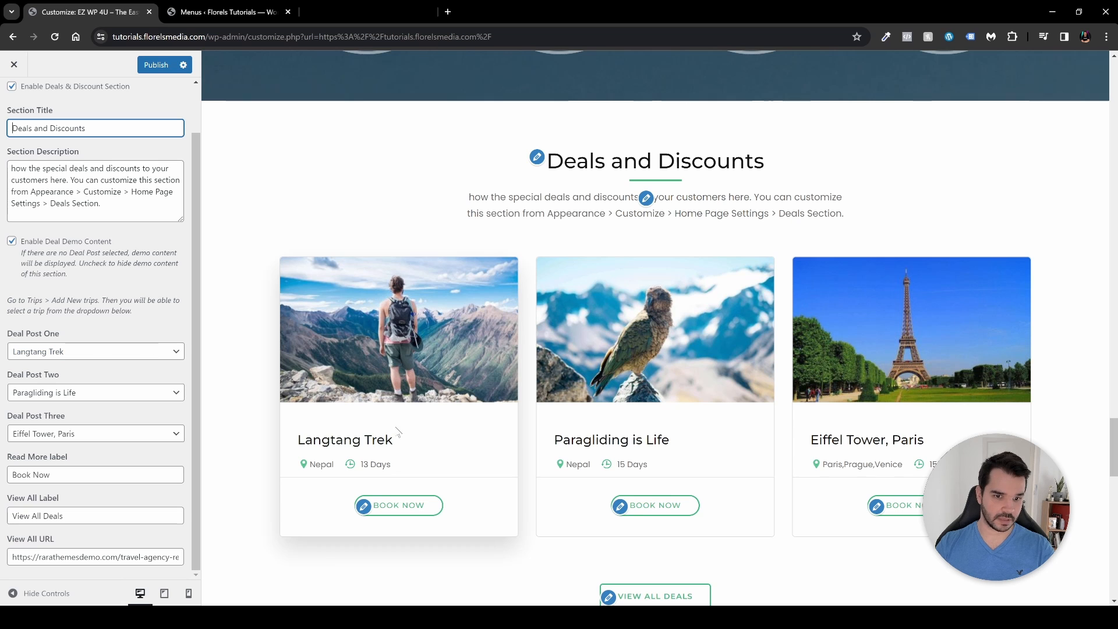
click(129, 352)
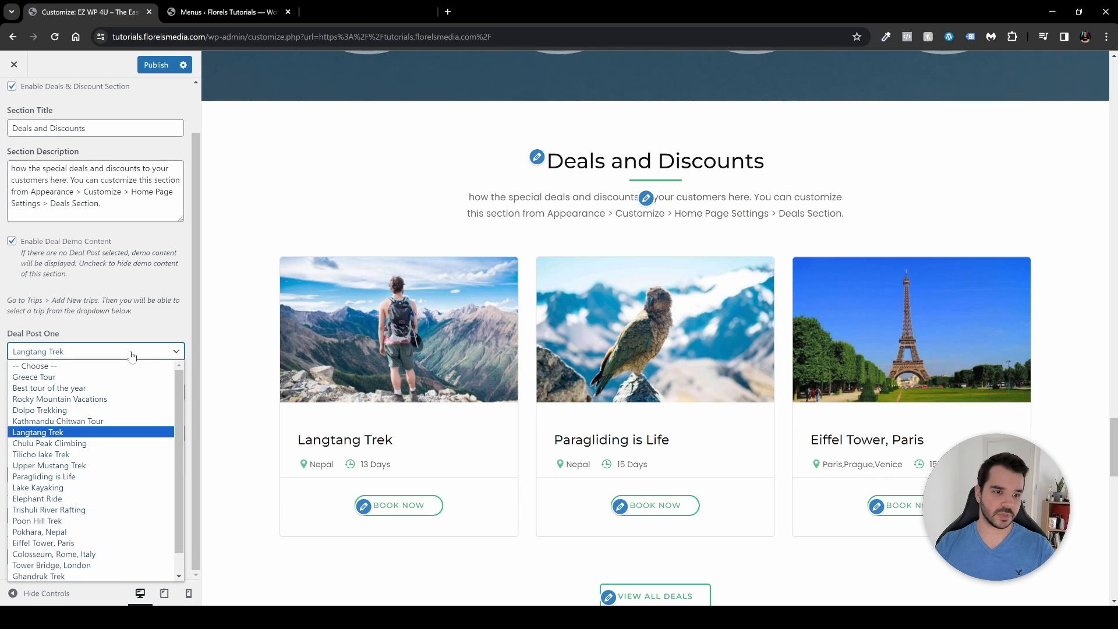
click(89, 455)
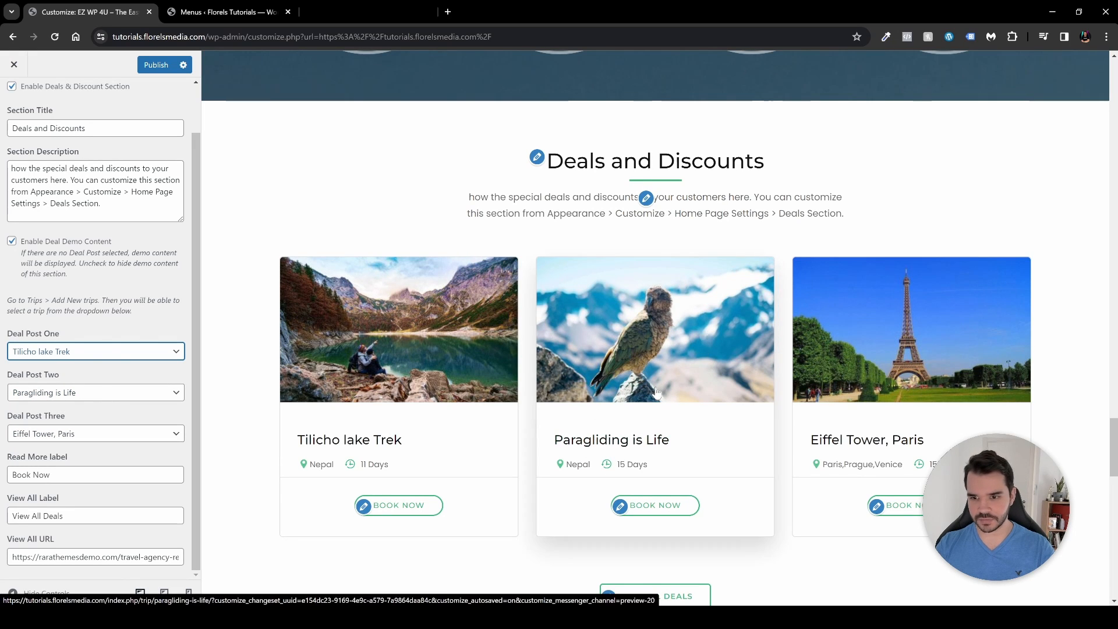
- Change the Deals section's Read More label to "Book Now!" and select the View All label's text
scroll(733, 339, down, 2)
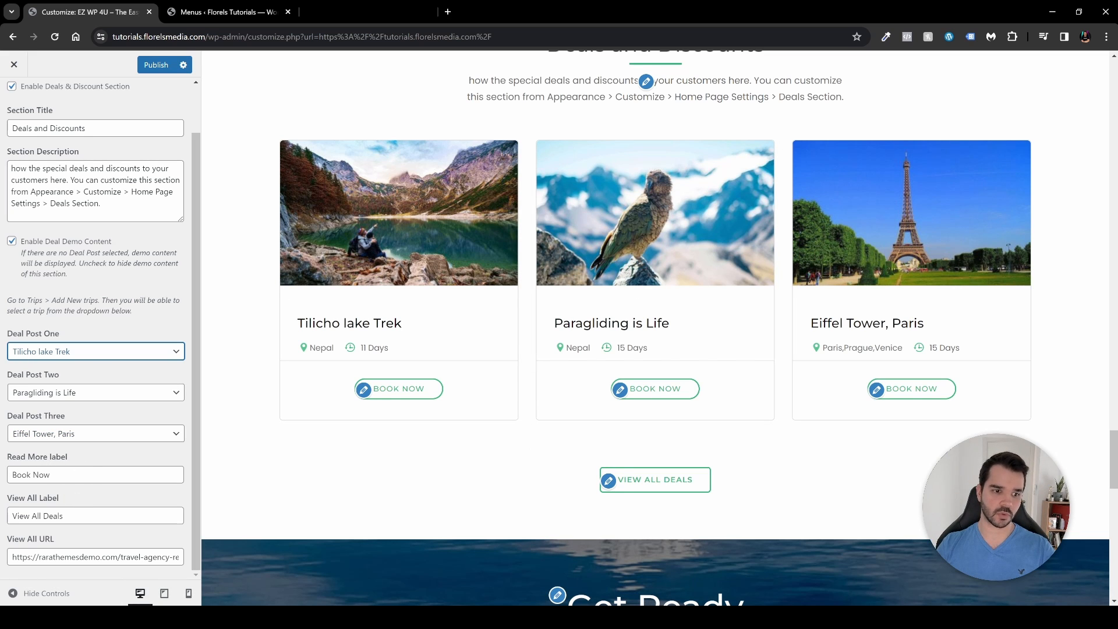
drag(52, 474, 15, 474)
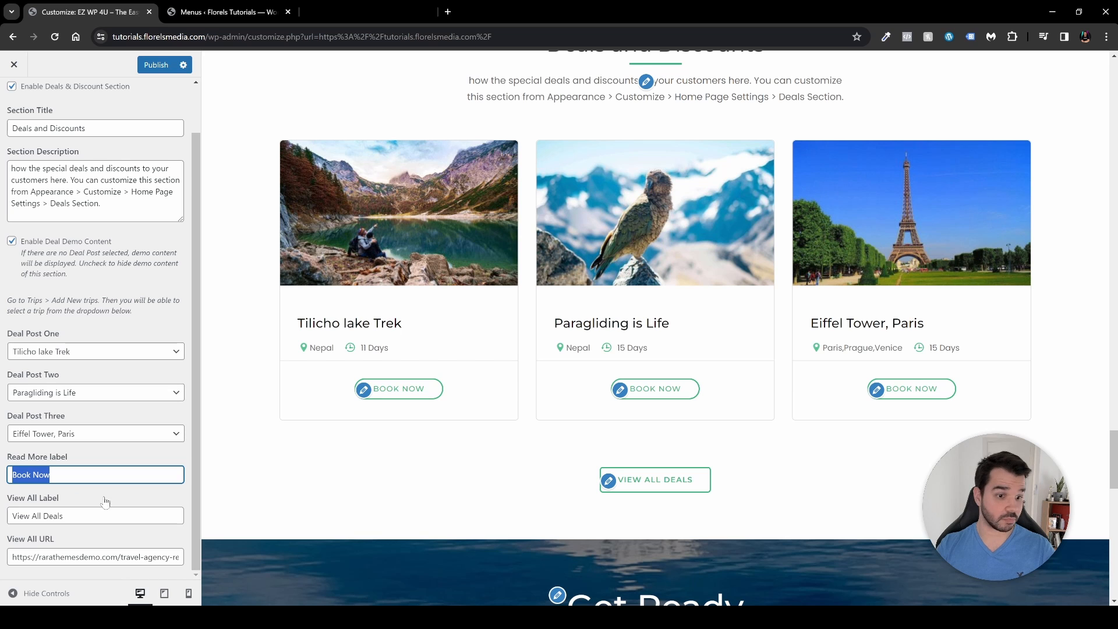
click(86, 514)
click(85, 475)
text(!)
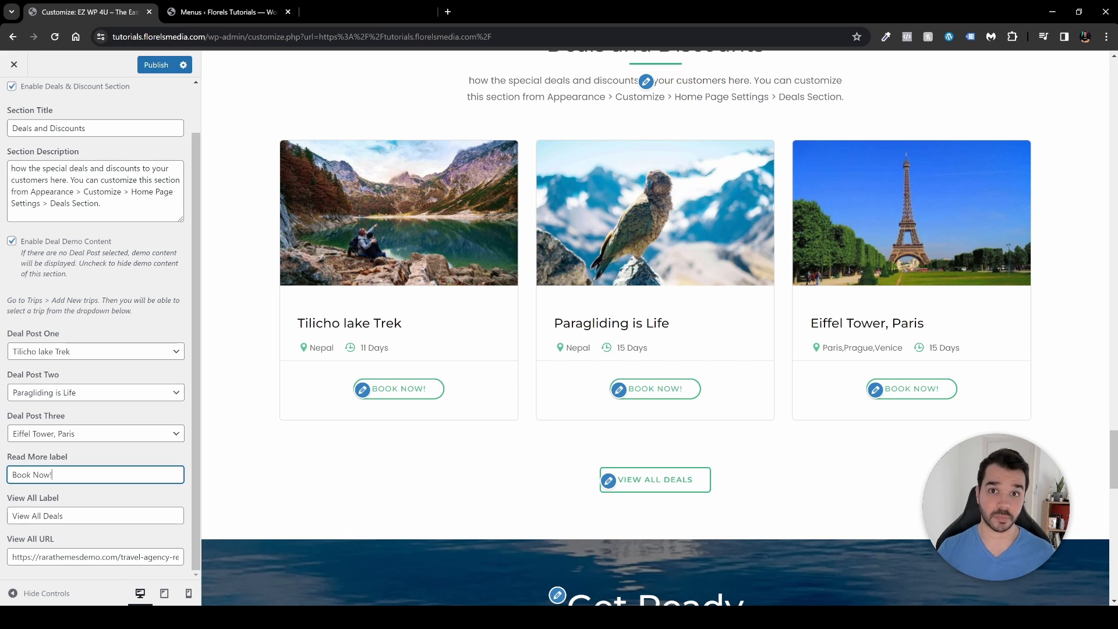
drag(71, 516, 3, 514)
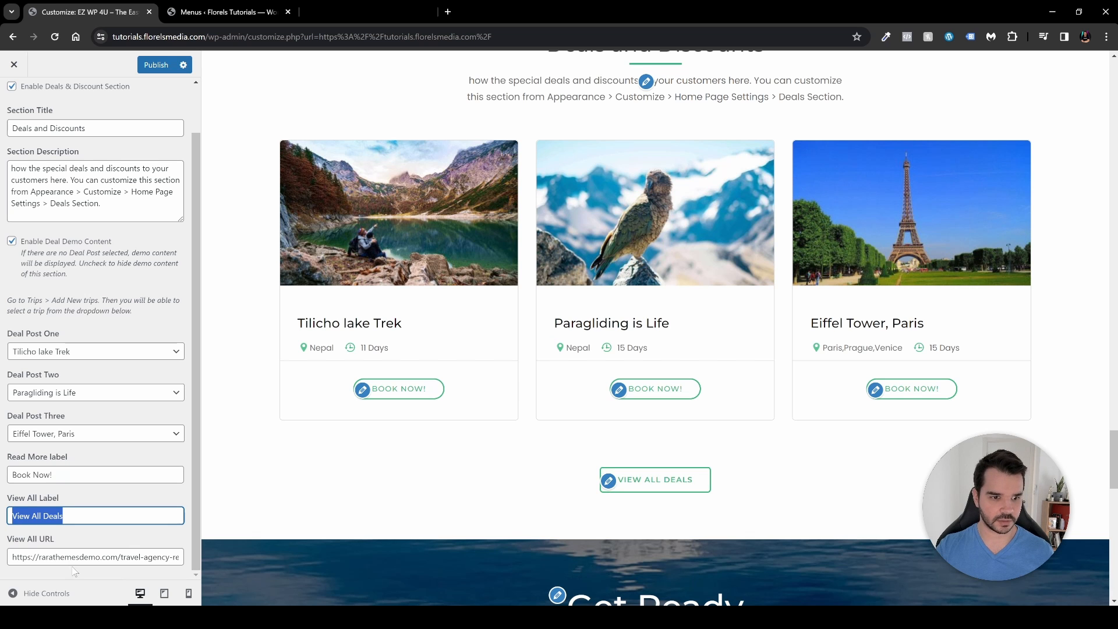
- Open the Call to Action section's settings and examine its title, Read More label and Read More link
click(48, 557)
scroll(372, 413, down, 7)
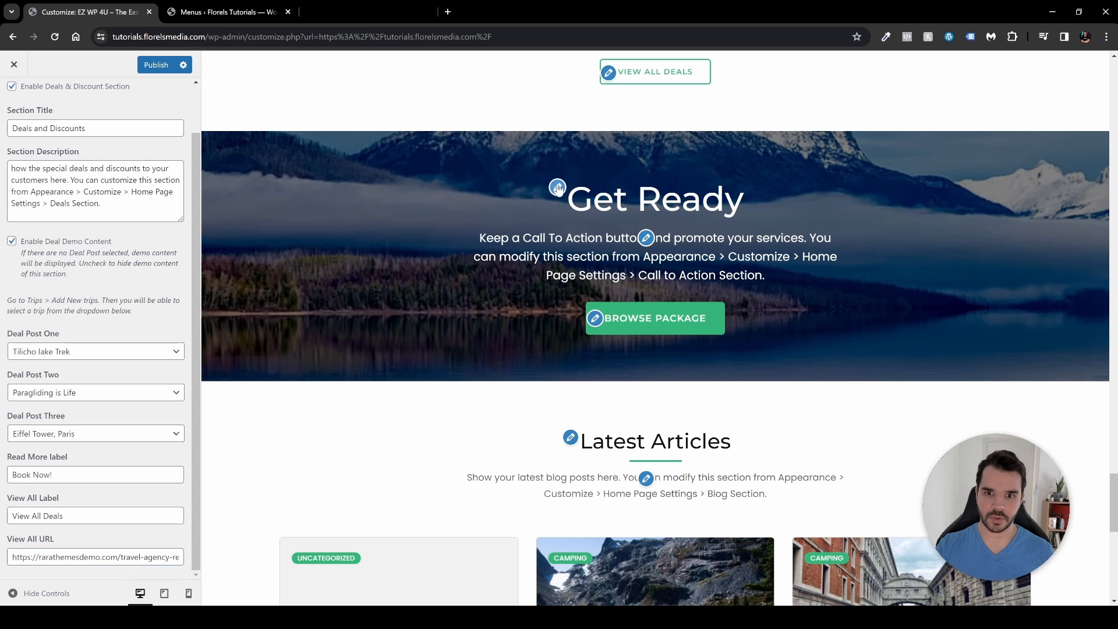
click(557, 187)
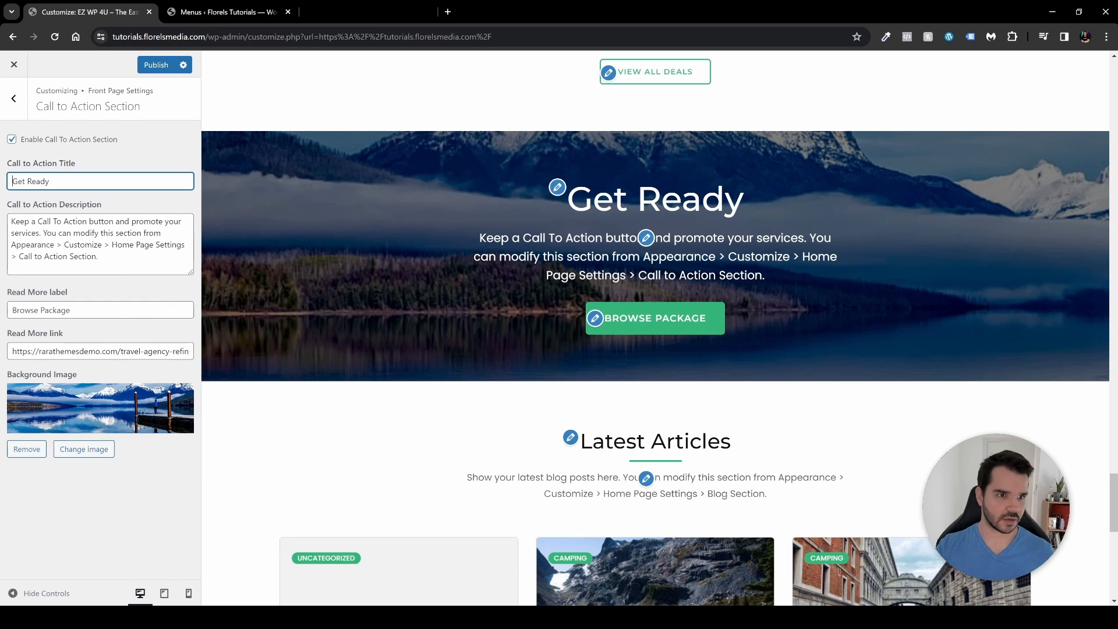
click(594, 317)
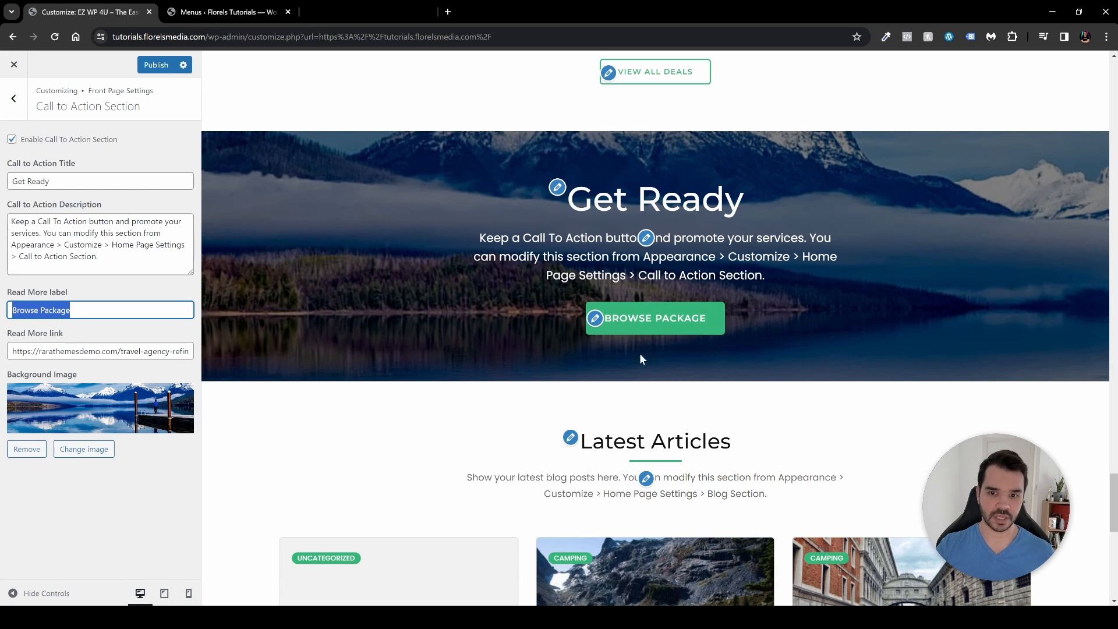
key(Tab)
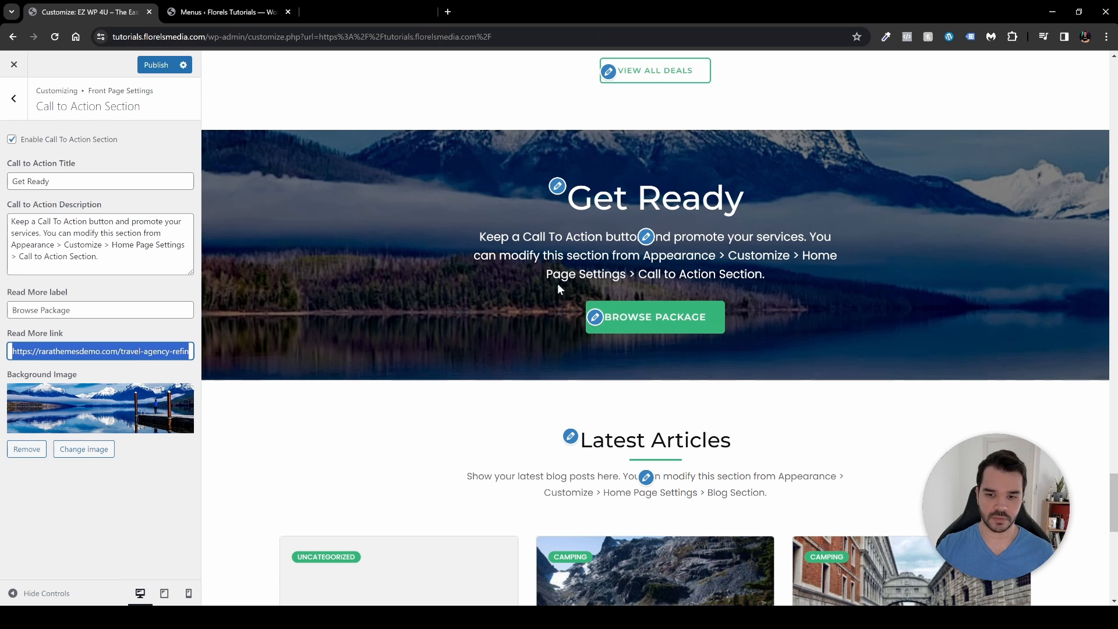
- Open the Blog section's settings and change its title to "Articles You Might Like!"
scroll(632, 211, down, 5)
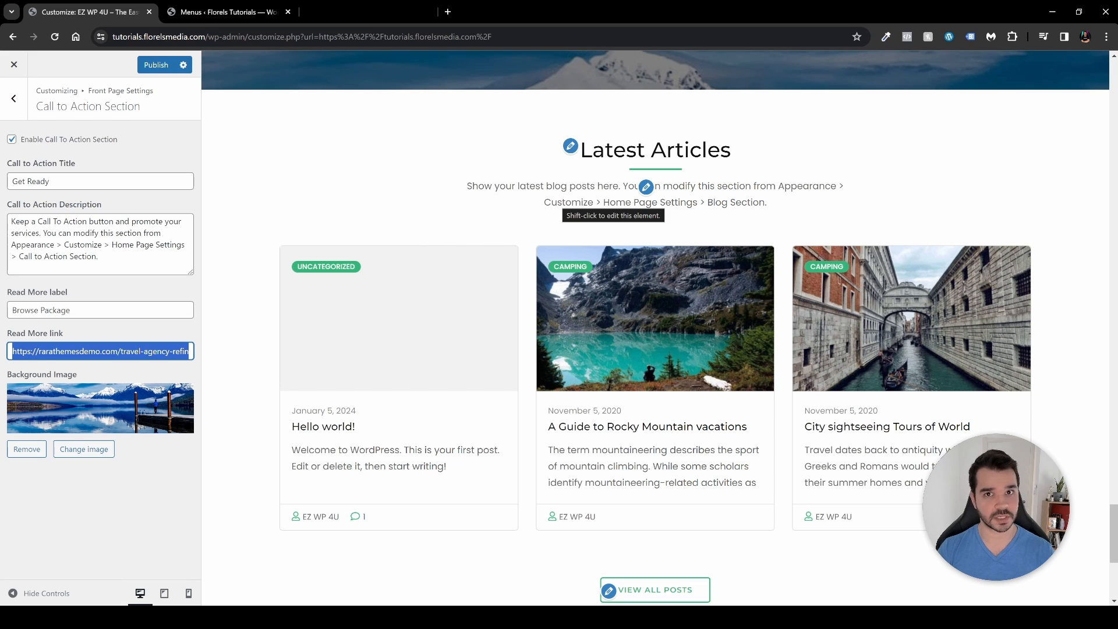
click(646, 186)
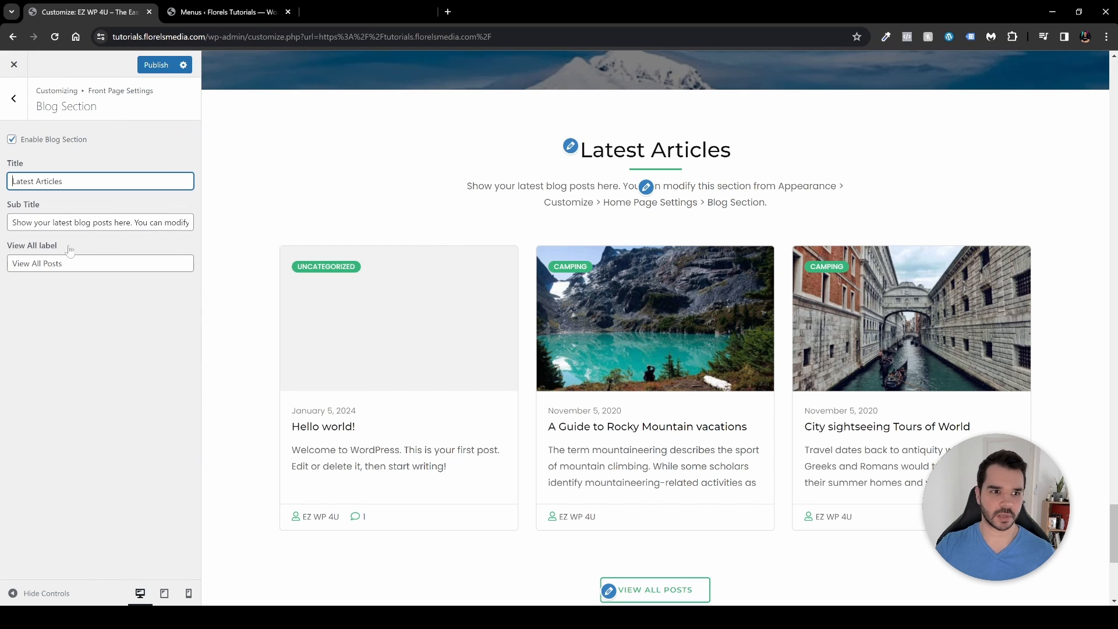
drag(63, 181, 2, 190)
key(BackSpace)
key(End)
text(You )
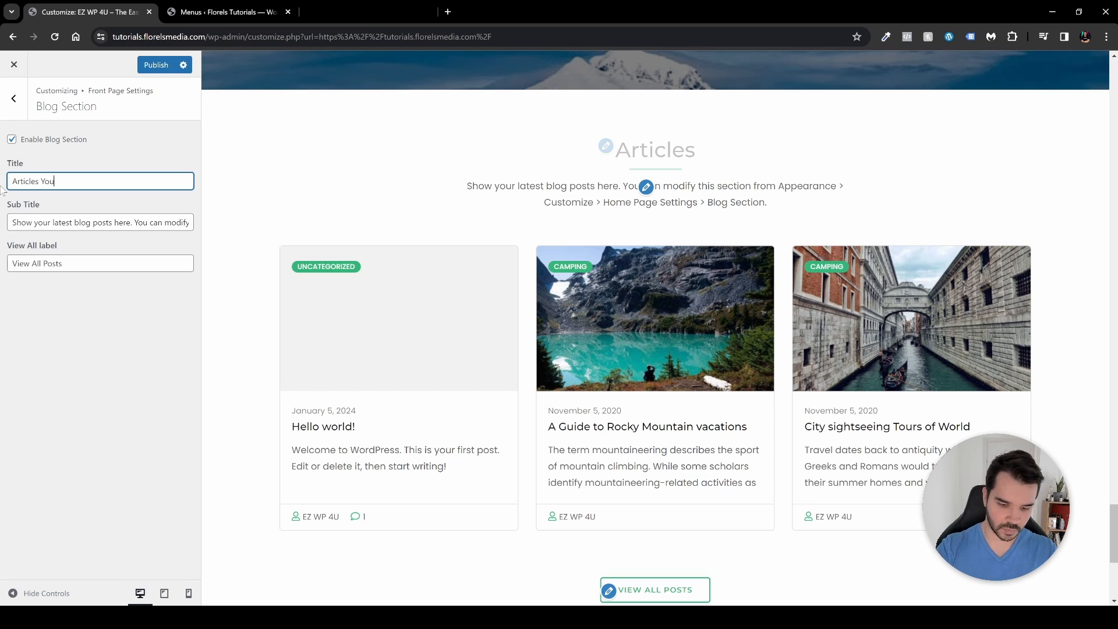
text(Mightr)
key(BackSpace)
text(L)
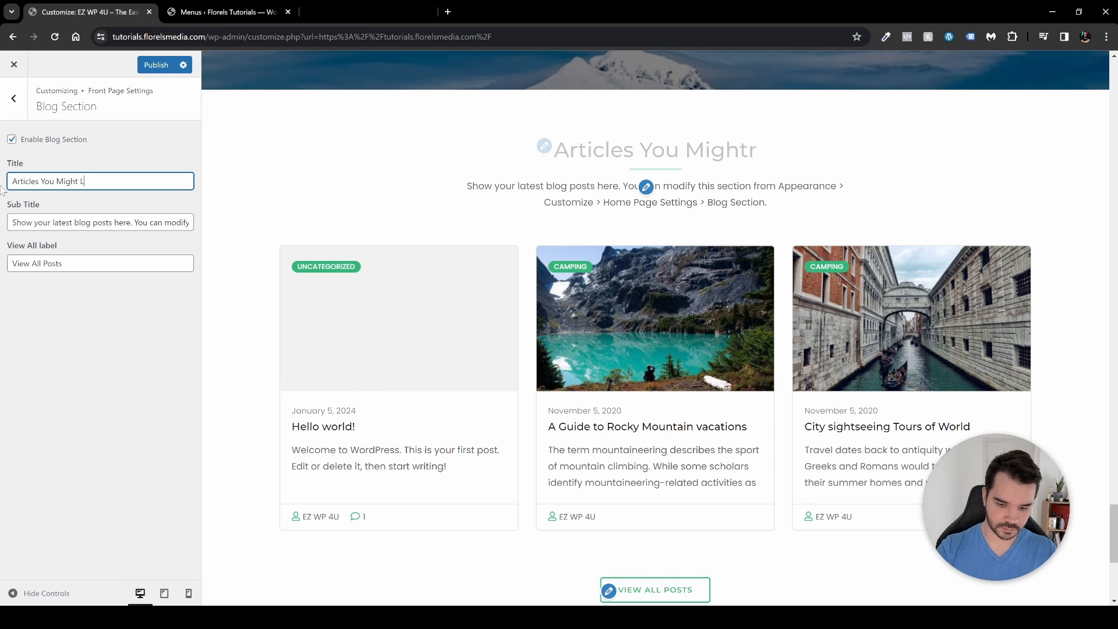
text(ike!)
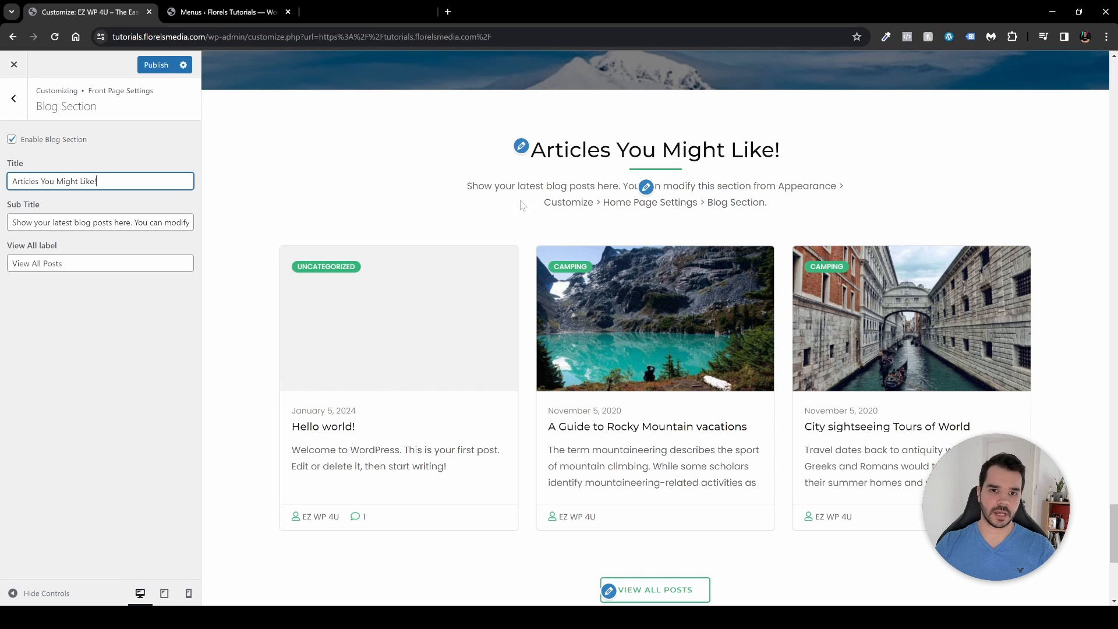
- Open the footer's Contact Info text widget and examine its phone, email, address and fax lines
scroll(614, 383, down, 1)
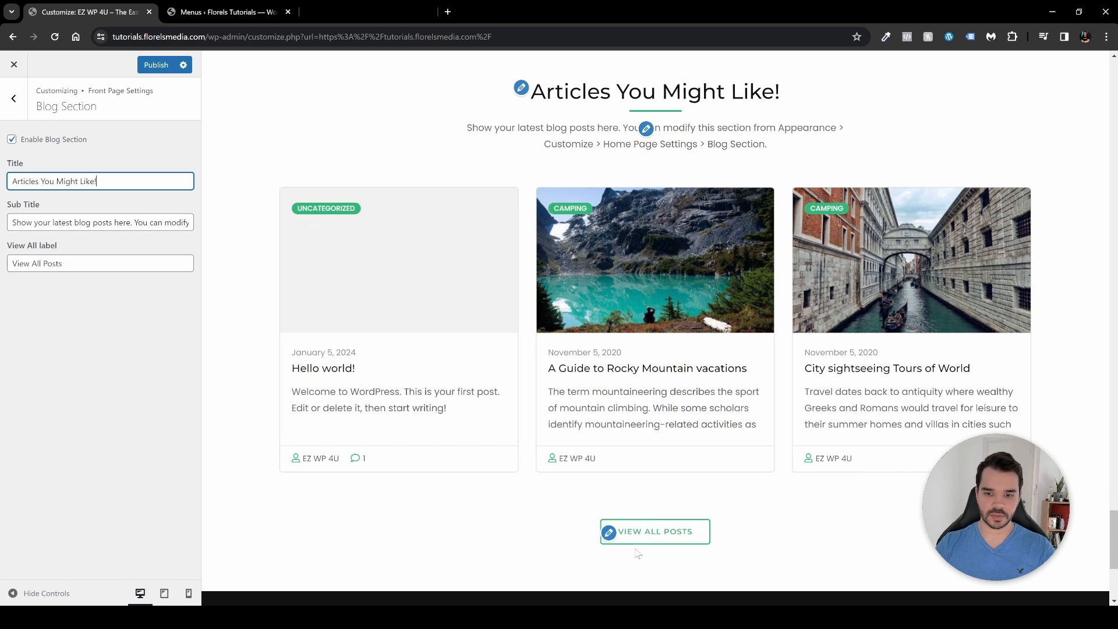
scroll(614, 383, down, 4)
scroll(379, 403, down, 1)
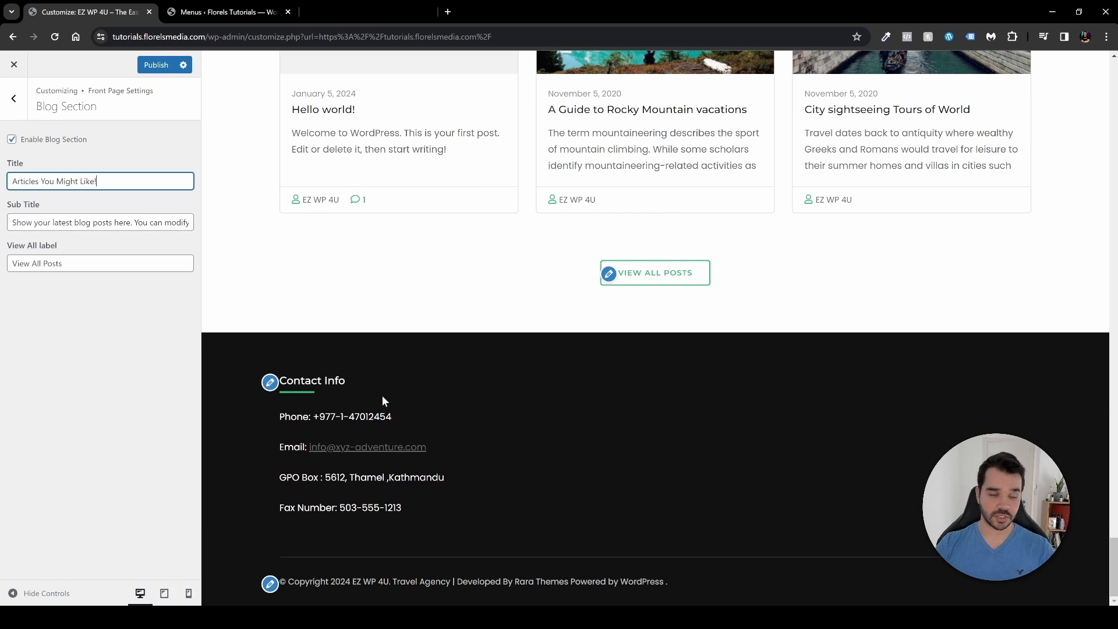
click(270, 382)
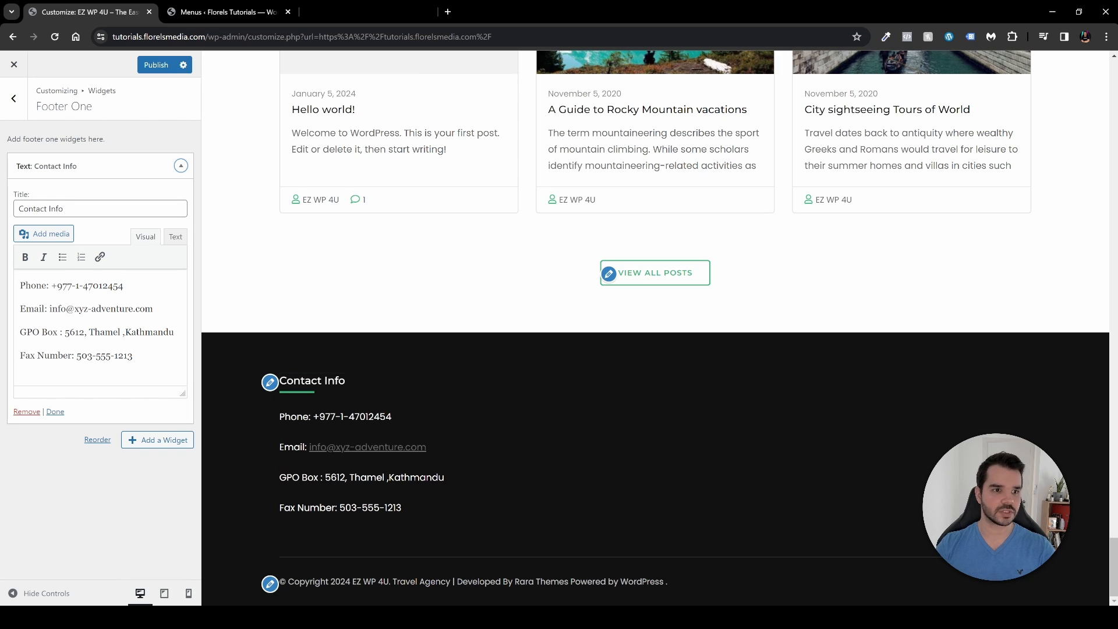
drag(124, 286, 154, 309)
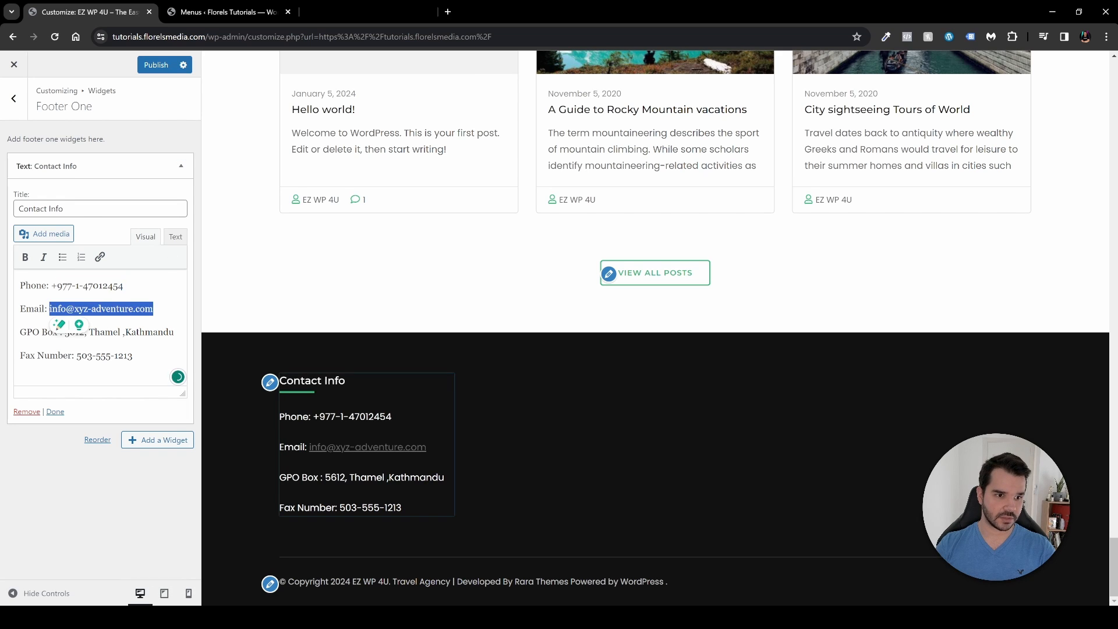
drag(74, 331, 133, 356)
click(132, 356)
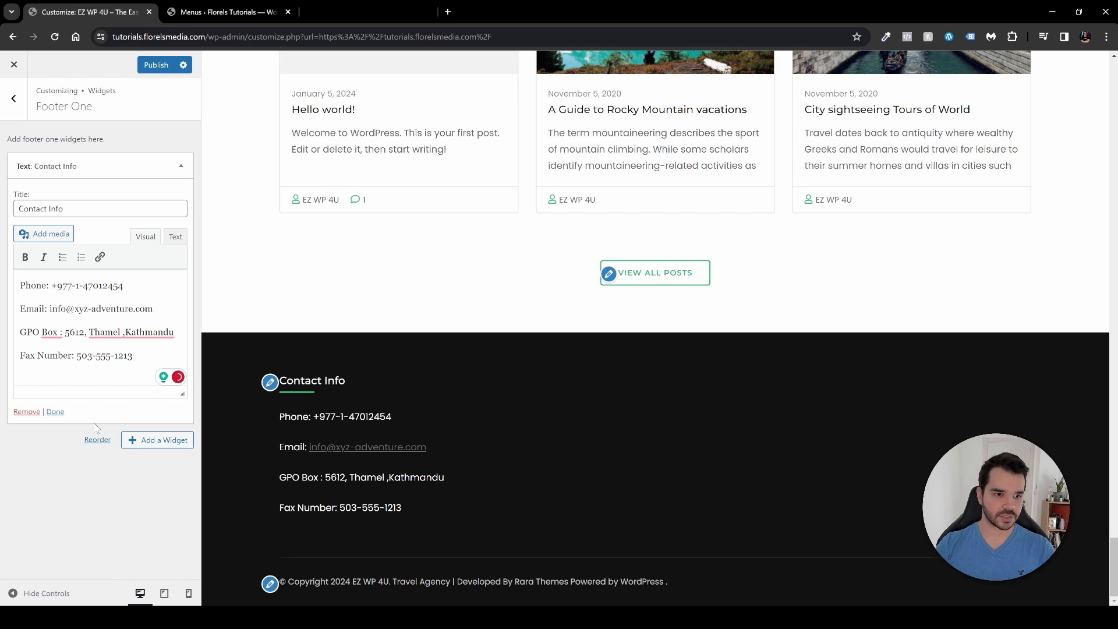
- Add an Image widget to Footer One, using the sunlit mountain peak picture from the media library
click(166, 442)
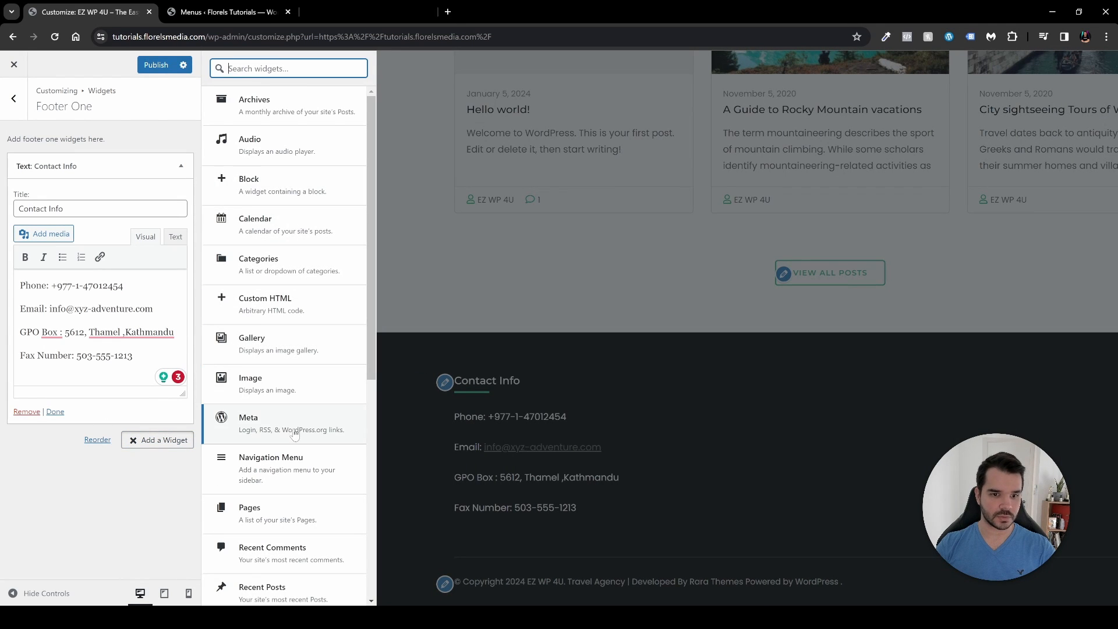
click(289, 383)
click(100, 271)
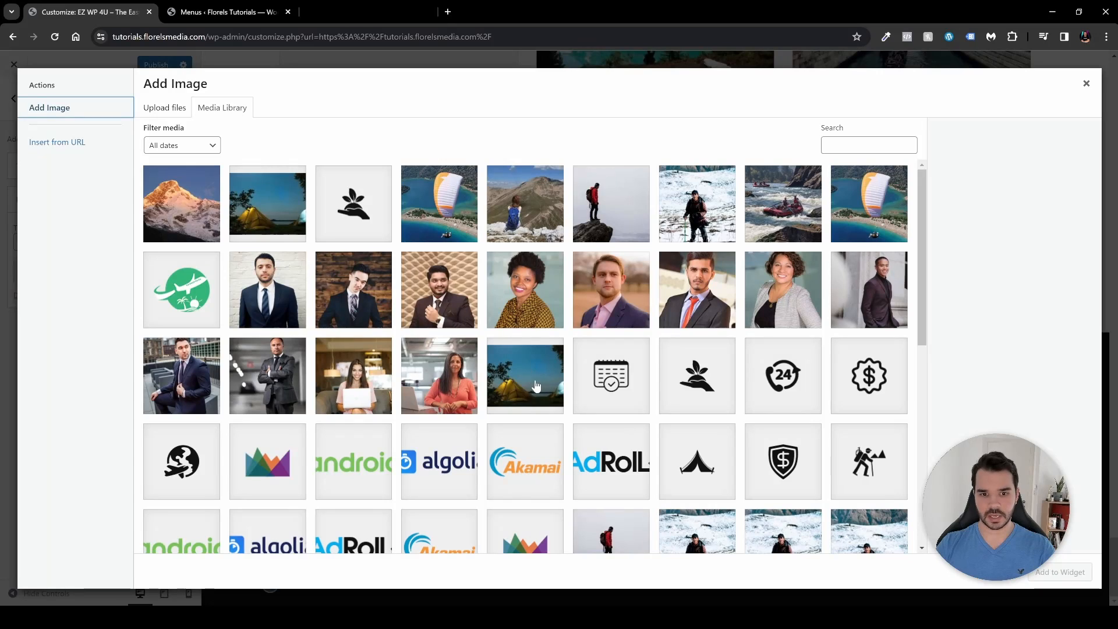
click(181, 203)
click(1084, 572)
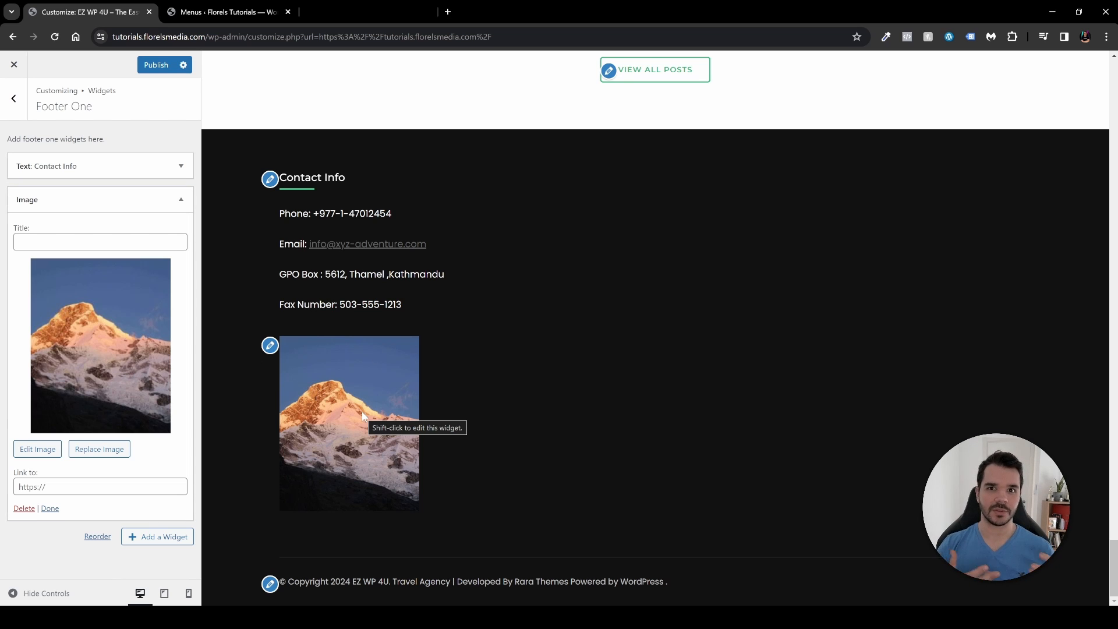
- Open the Footer Copyright setting and publish the site customizations
click(269, 583)
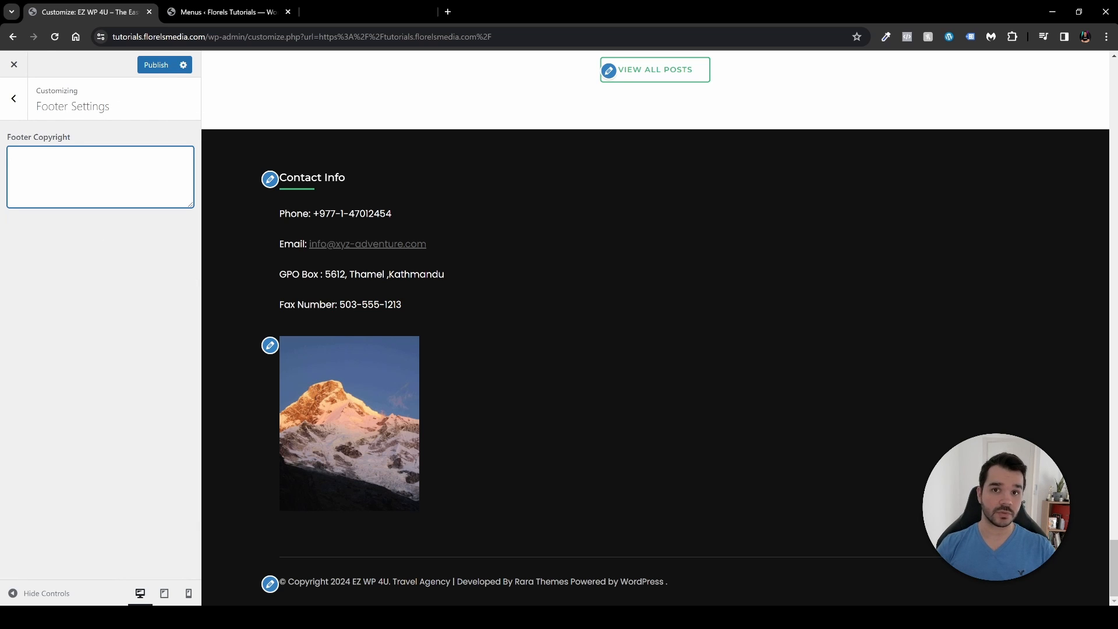
click(149, 68)
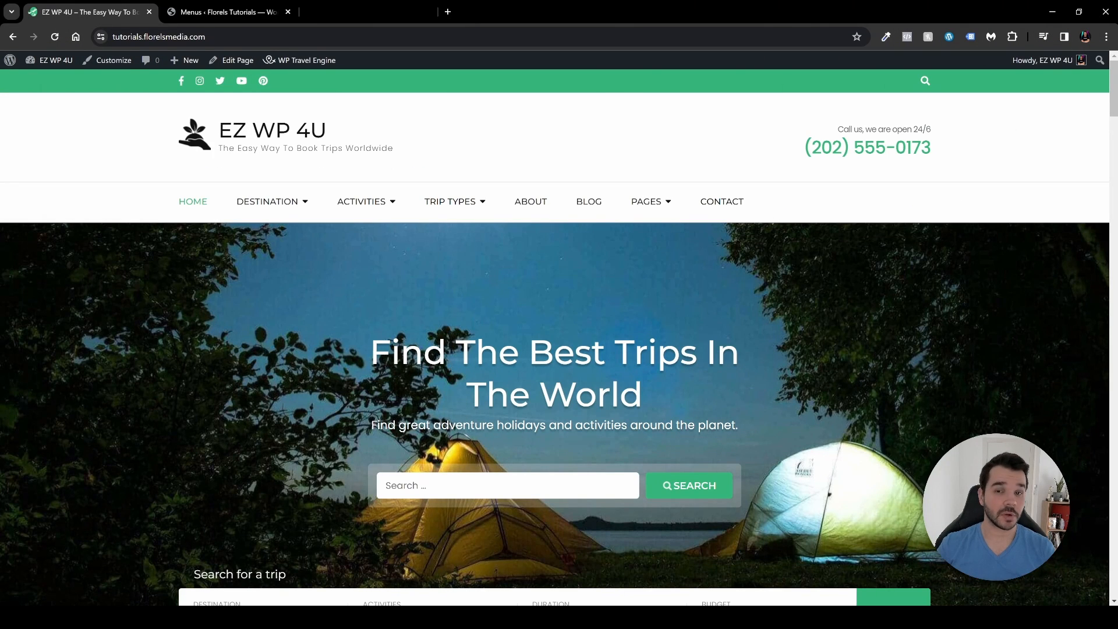
- On the published front page, open the Greece Tour trip from the best sellers packages
scroll(546, 340, down, 20)
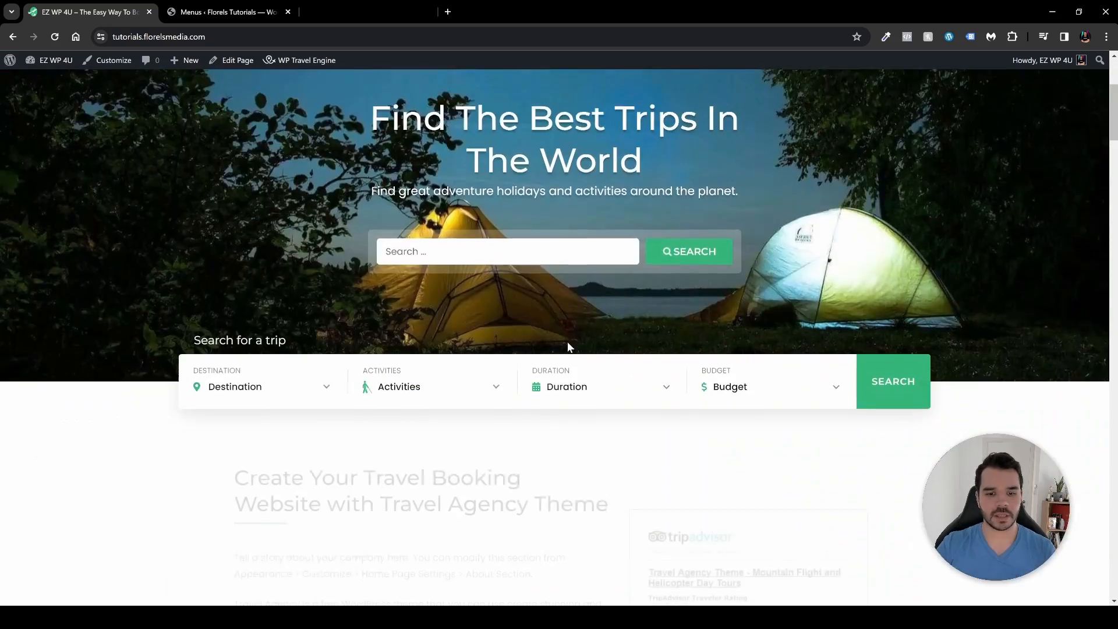
scroll(578, 339, down, 7)
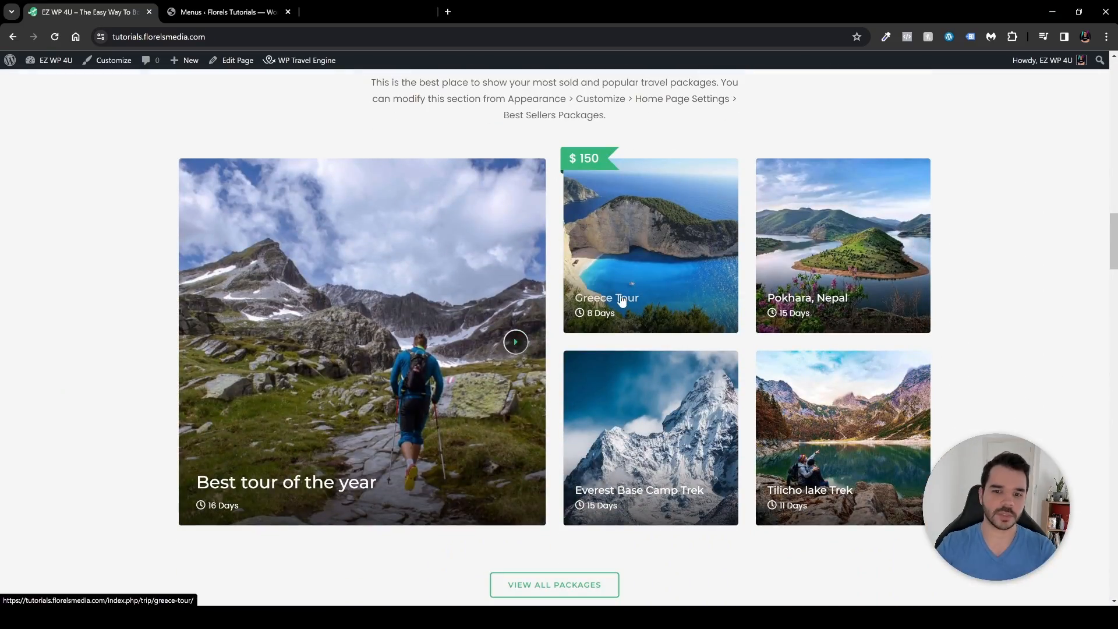
click(622, 301)
scroll(665, 344, down, 1)
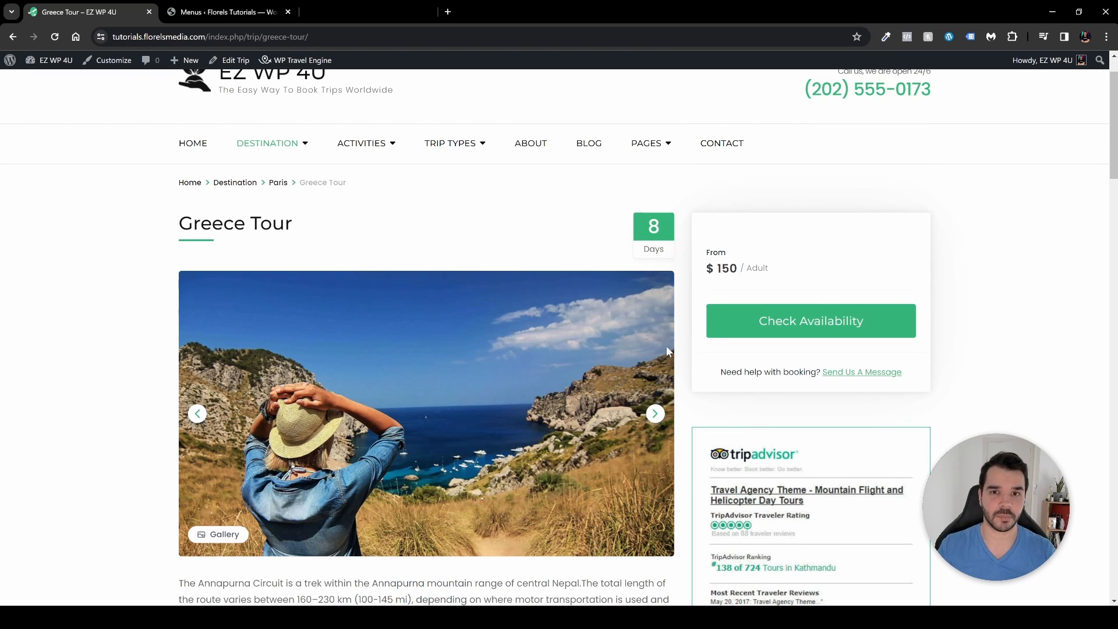
- Check the Greece Tour's availability and continue with January 19, 2024 as the starting date
click(786, 320)
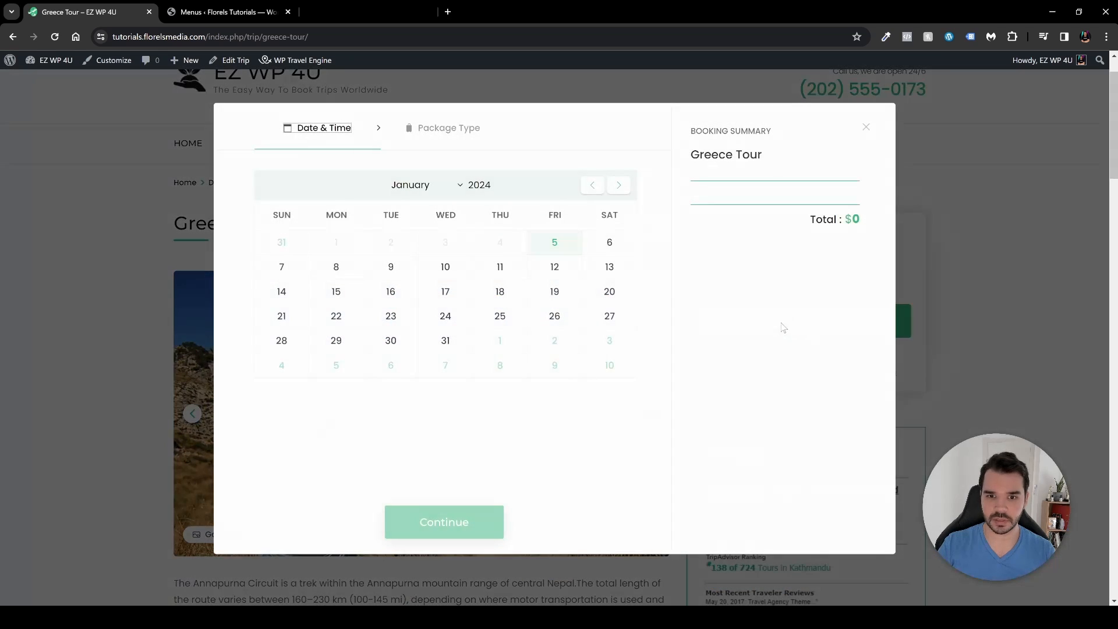
click(558, 296)
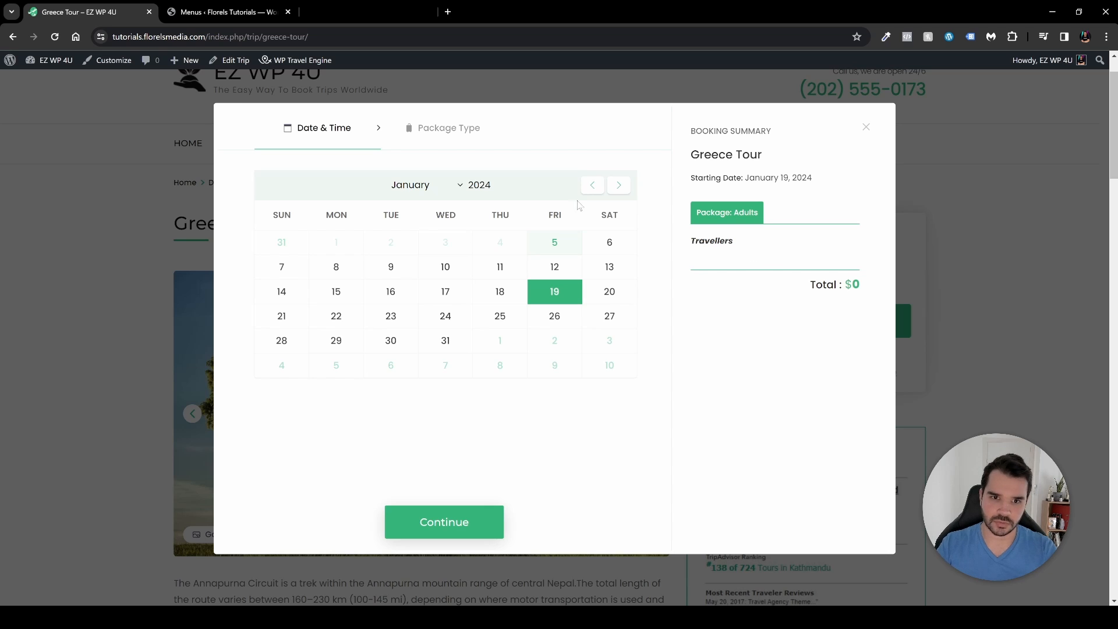
click(447, 341)
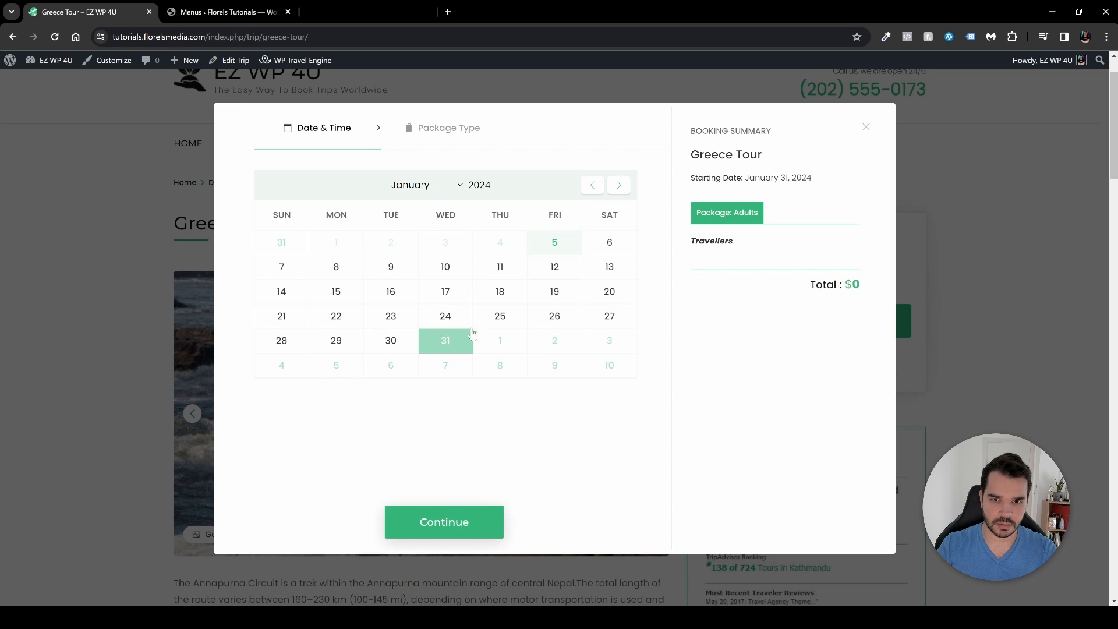
click(555, 291)
click(460, 521)
- Set the booking to 2 adults and try to proceed to checkout
click(608, 240)
click(608, 240)
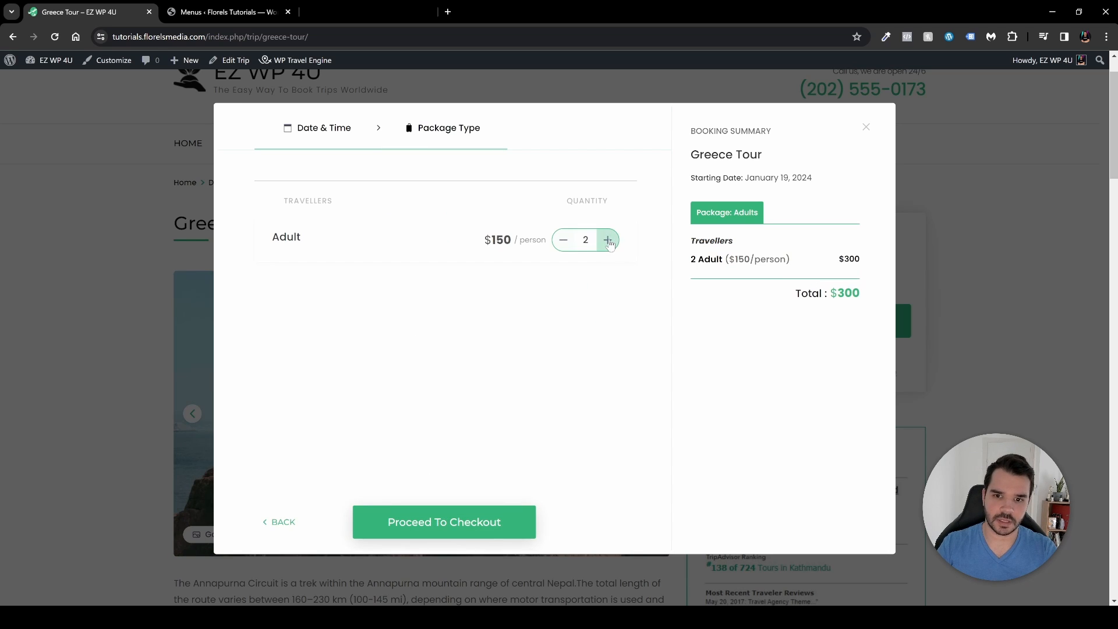
click(441, 521)
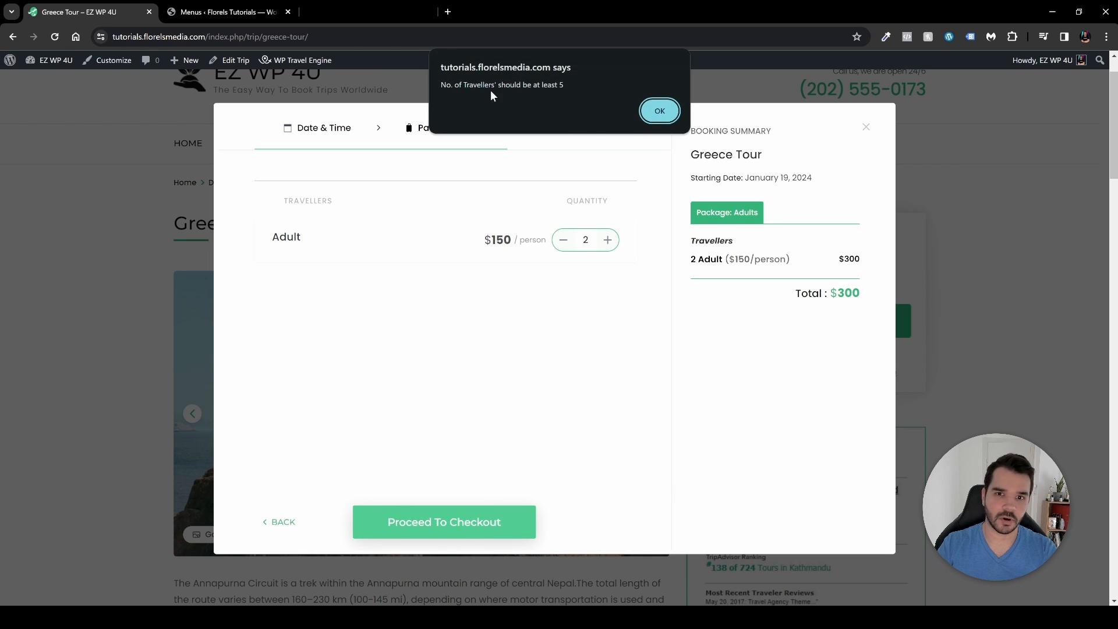
click(659, 111)
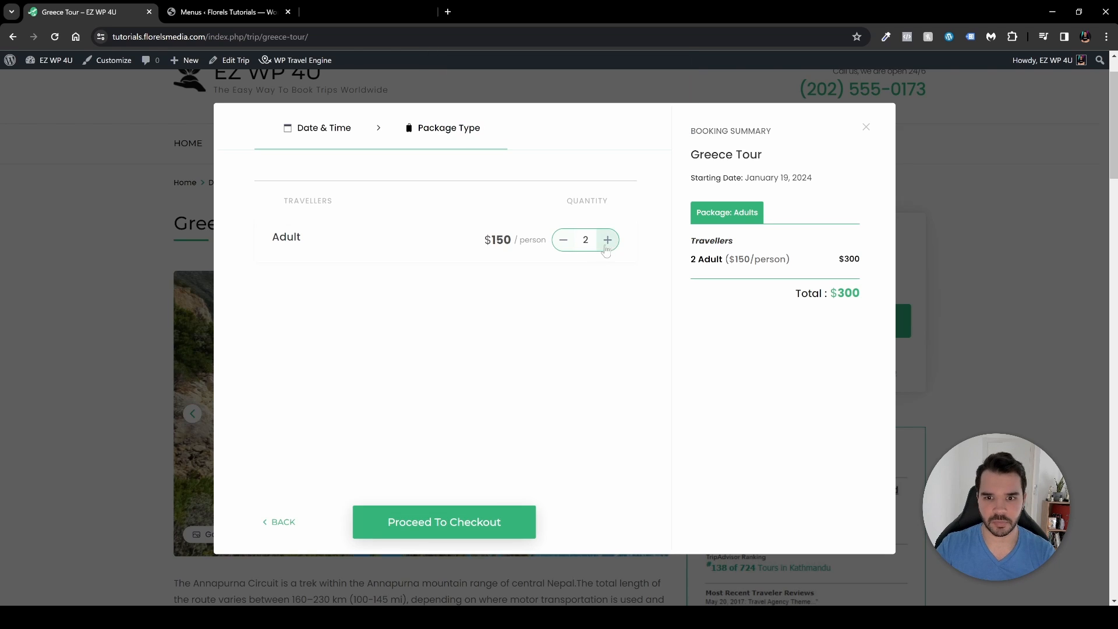
- Raise the number of adult travellers to 5 and proceed to checkout
click(607, 239)
click(607, 239)
click(607, 239)
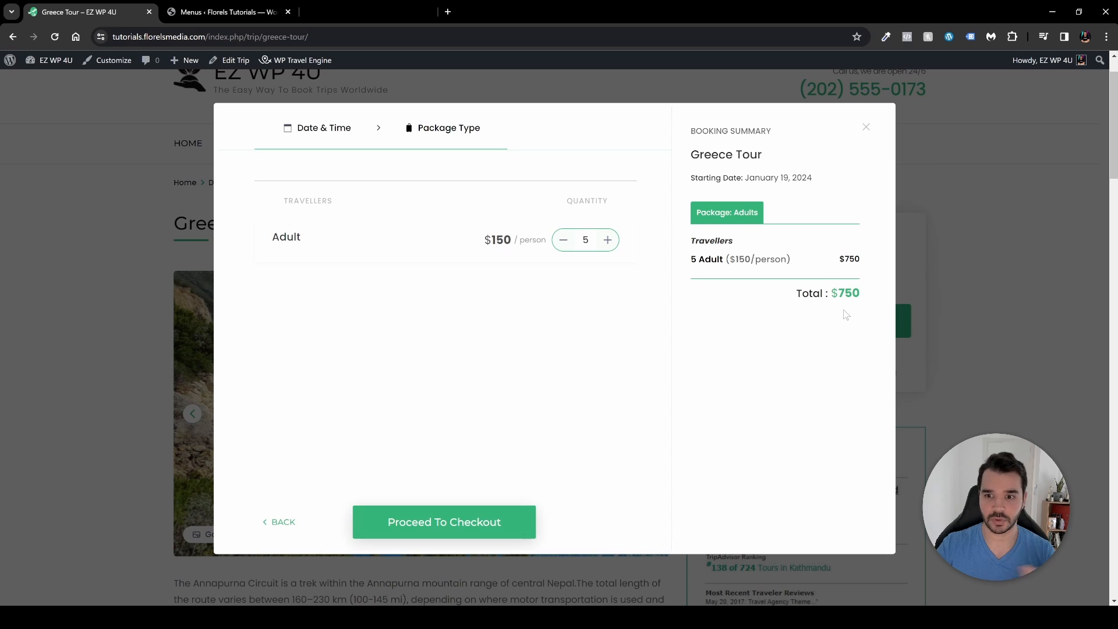
click(457, 513)
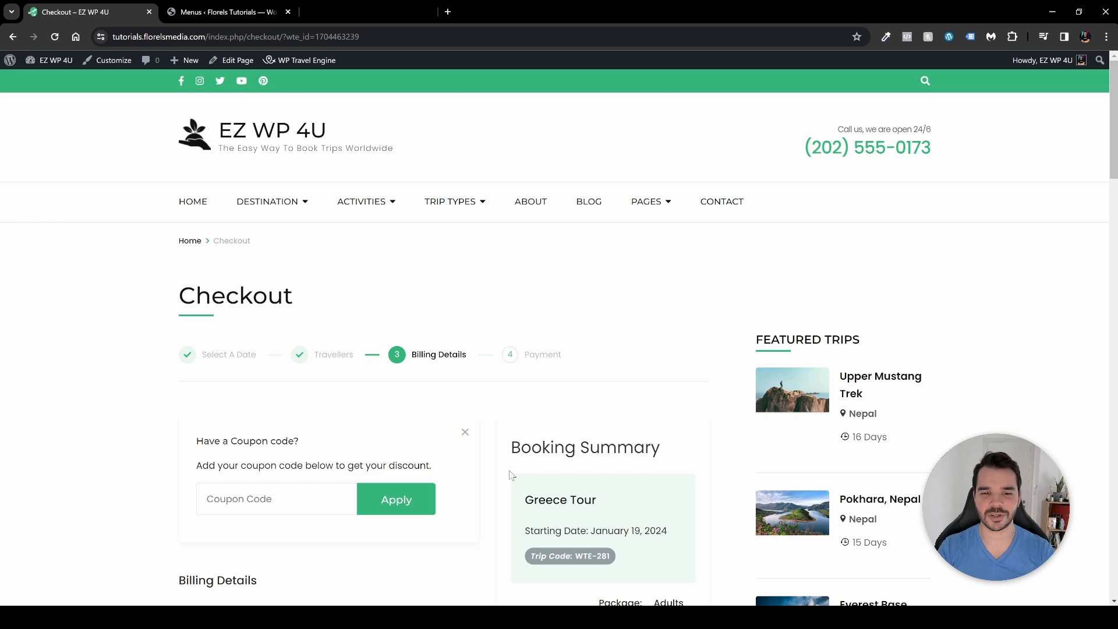
- Examine the checkout page's coupon code field, billing details form and booking summary
scroll(512, 475, down, 2)
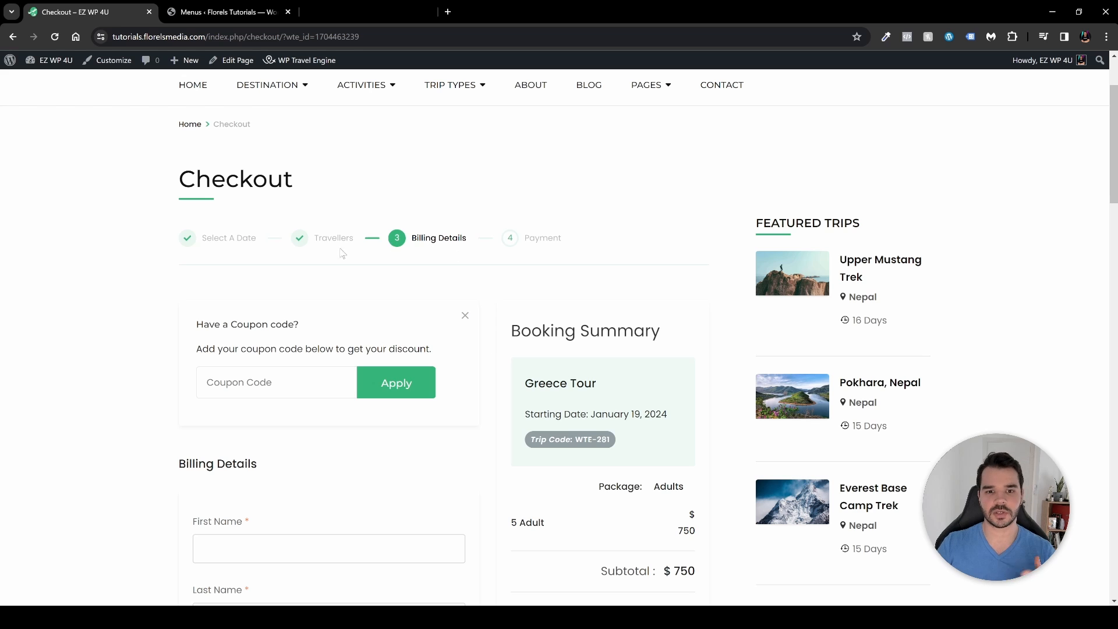
scroll(232, 262, down, 1)
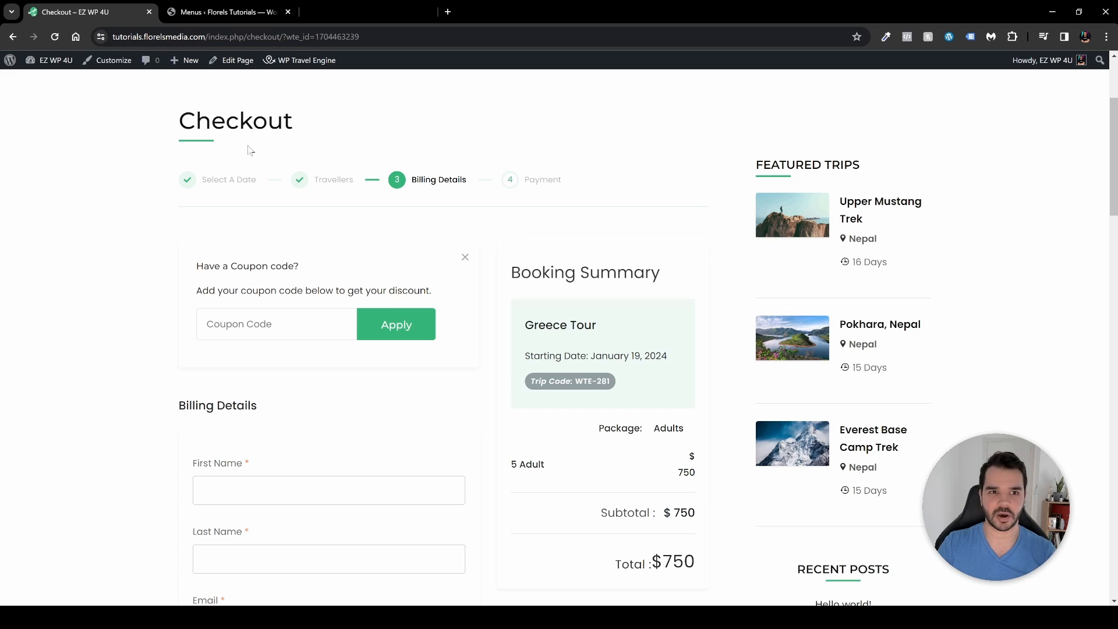
scroll(302, 265, down, 1)
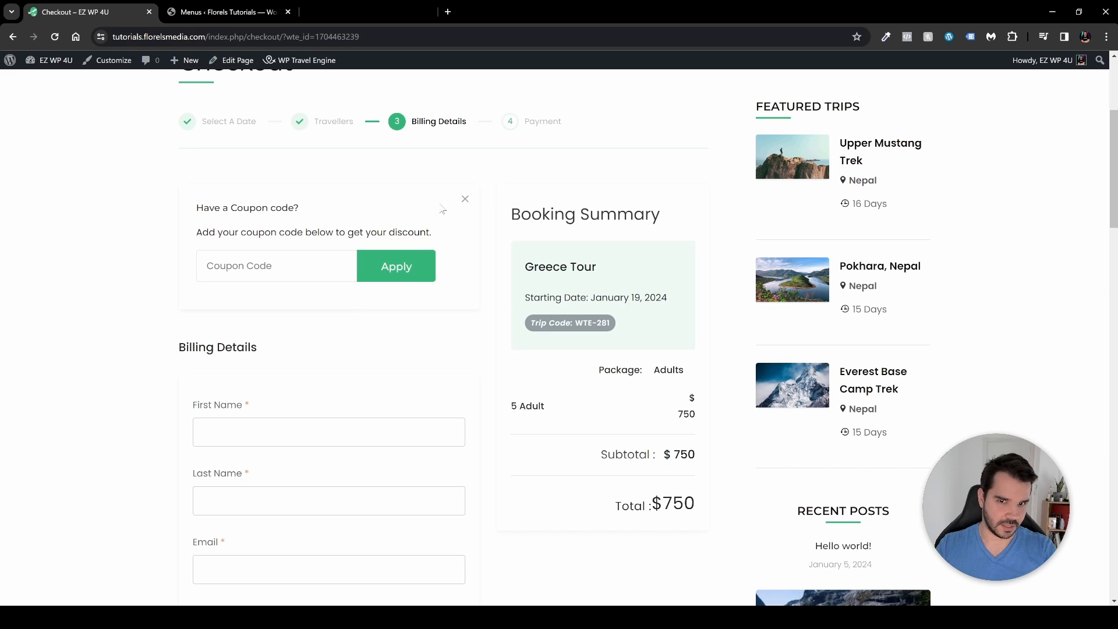
scroll(379, 320, down, 1)
scroll(297, 239, down, 2)
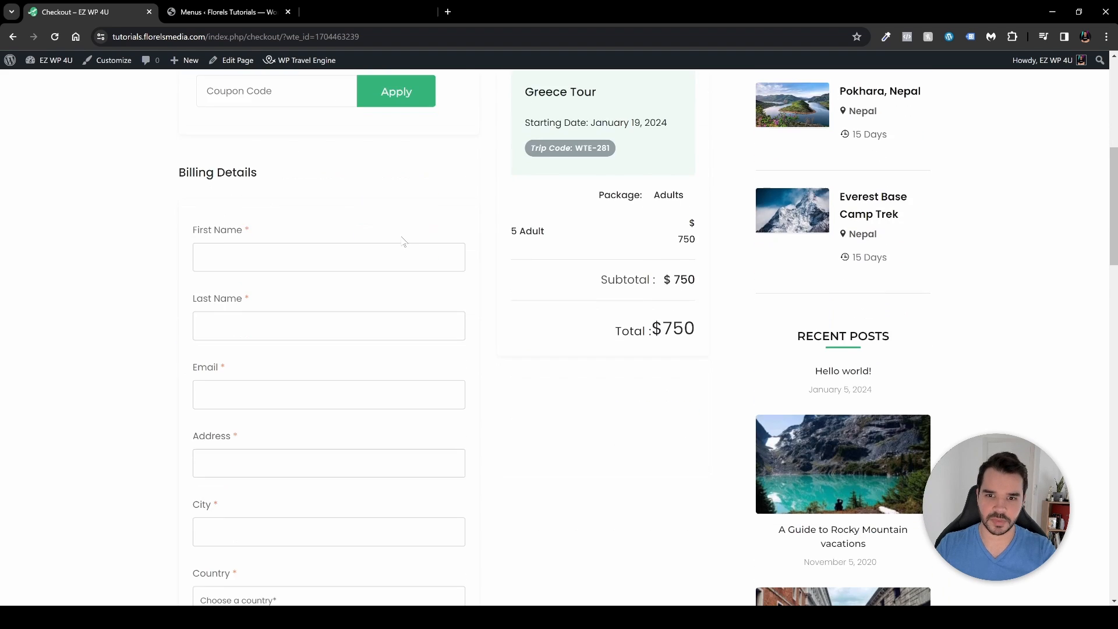
scroll(545, 367, up, 2)
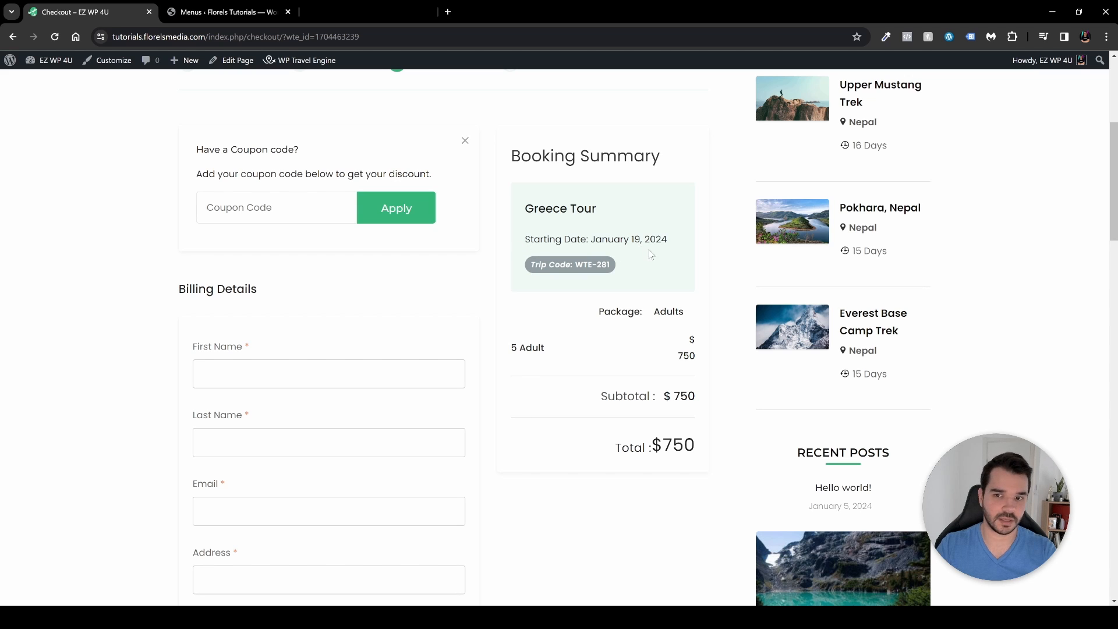
- Try PayPal as the payment method, return to Book Now Pay Later, and try to submit the booking with empty billing details
scroll(373, 209, down, 2)
scroll(284, 232, down, 2)
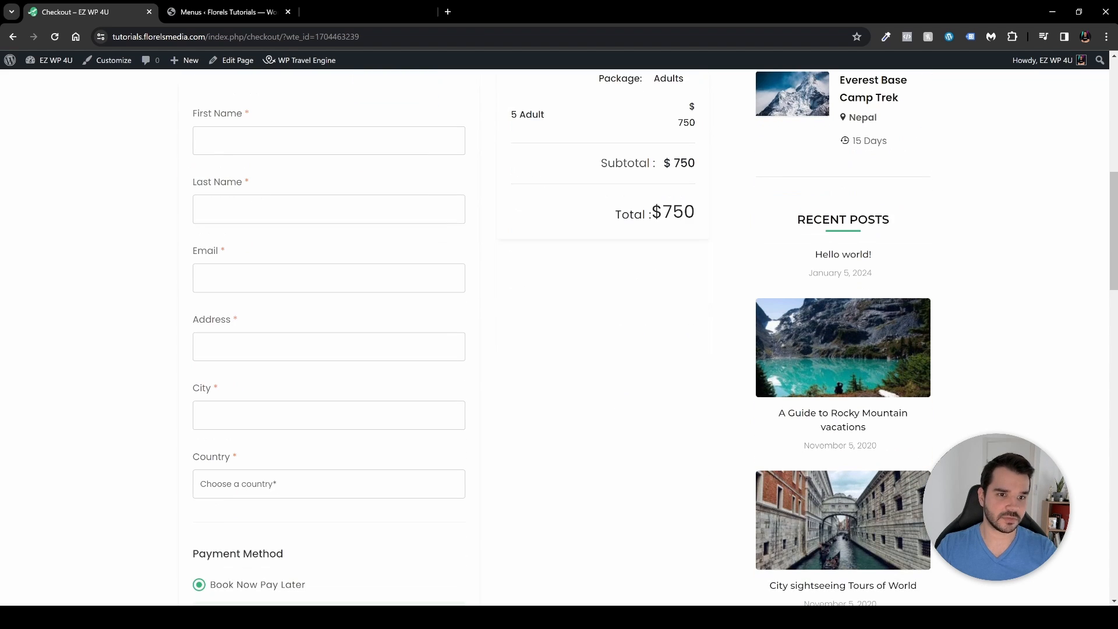
scroll(265, 337, down, 4)
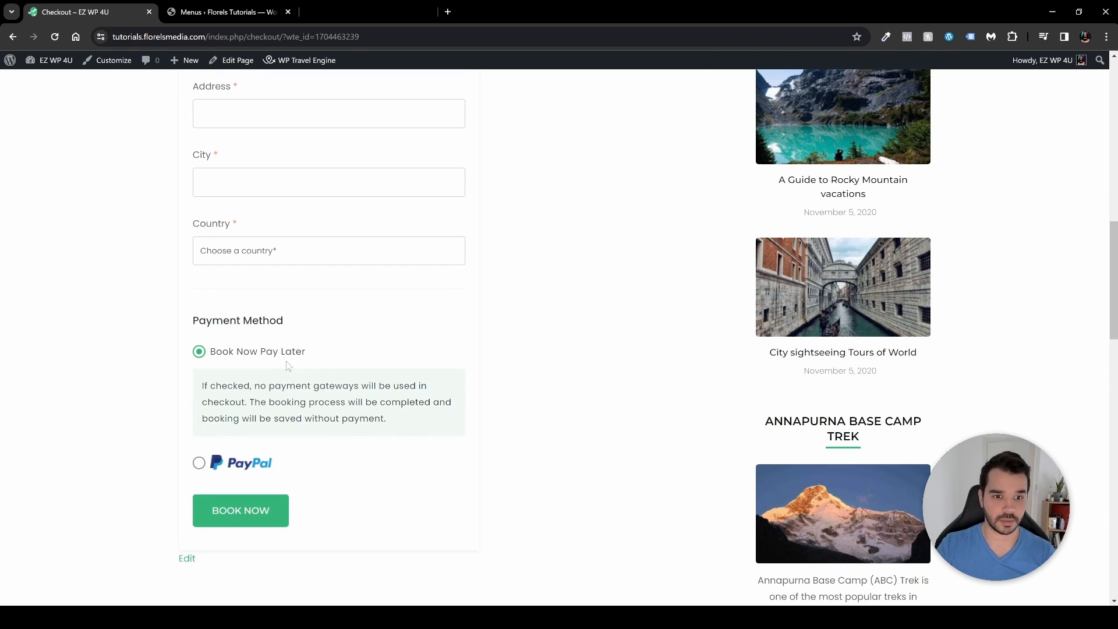
click(199, 463)
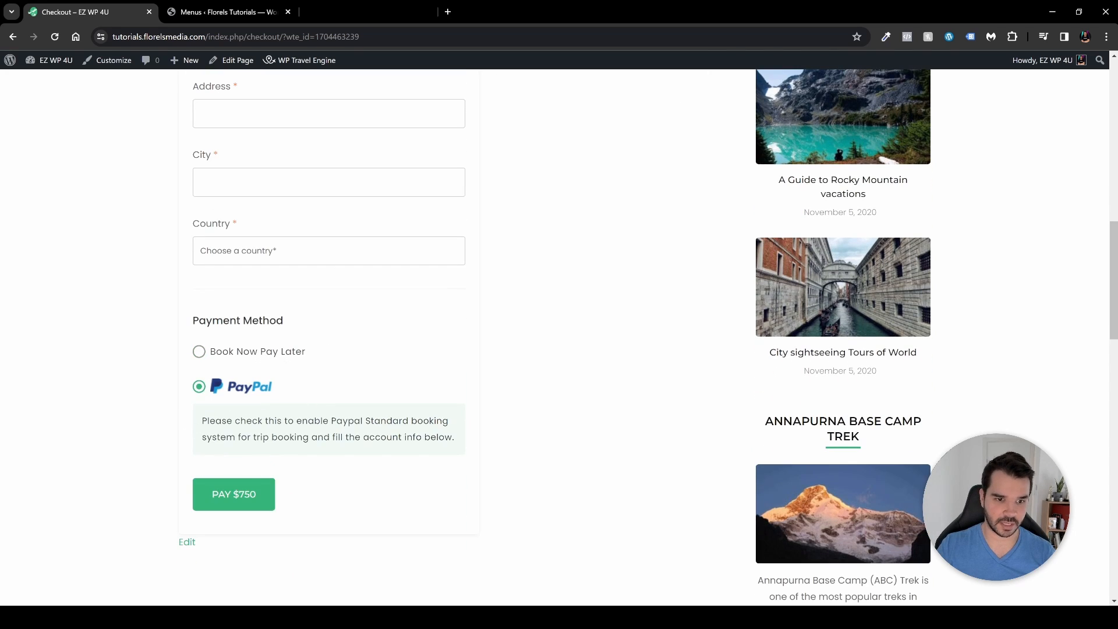
click(199, 352)
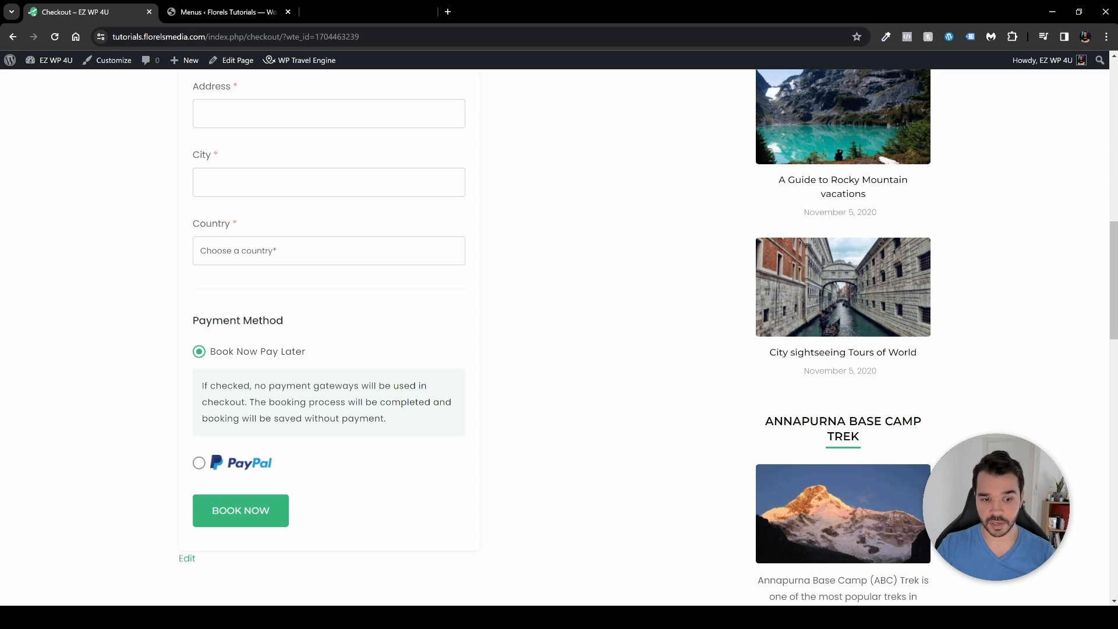
click(268, 510)
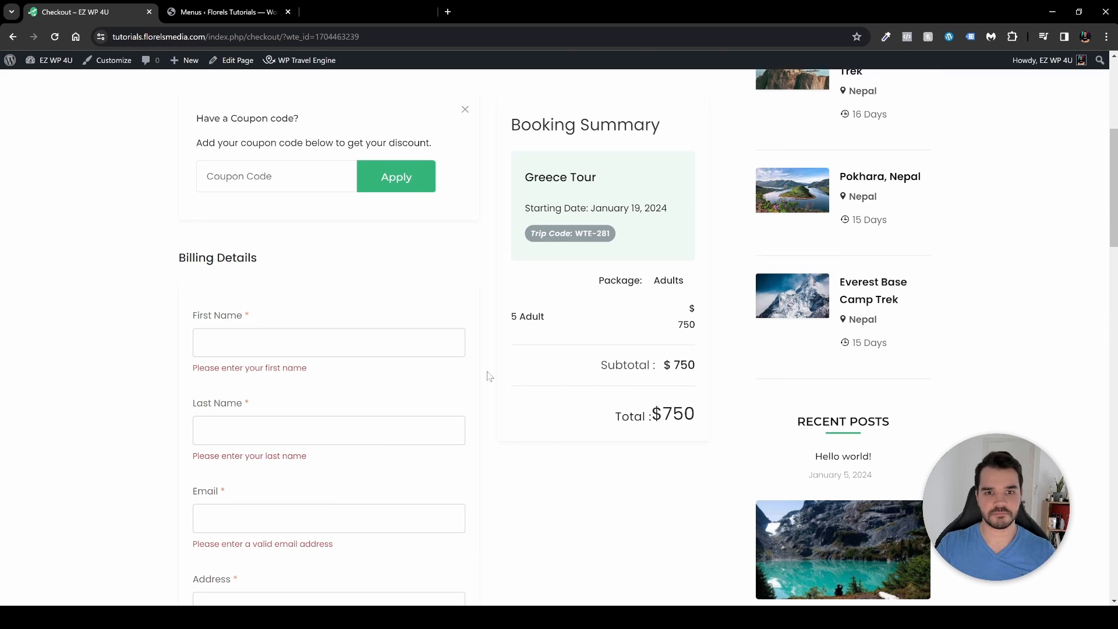
scroll(492, 384, up, 5)
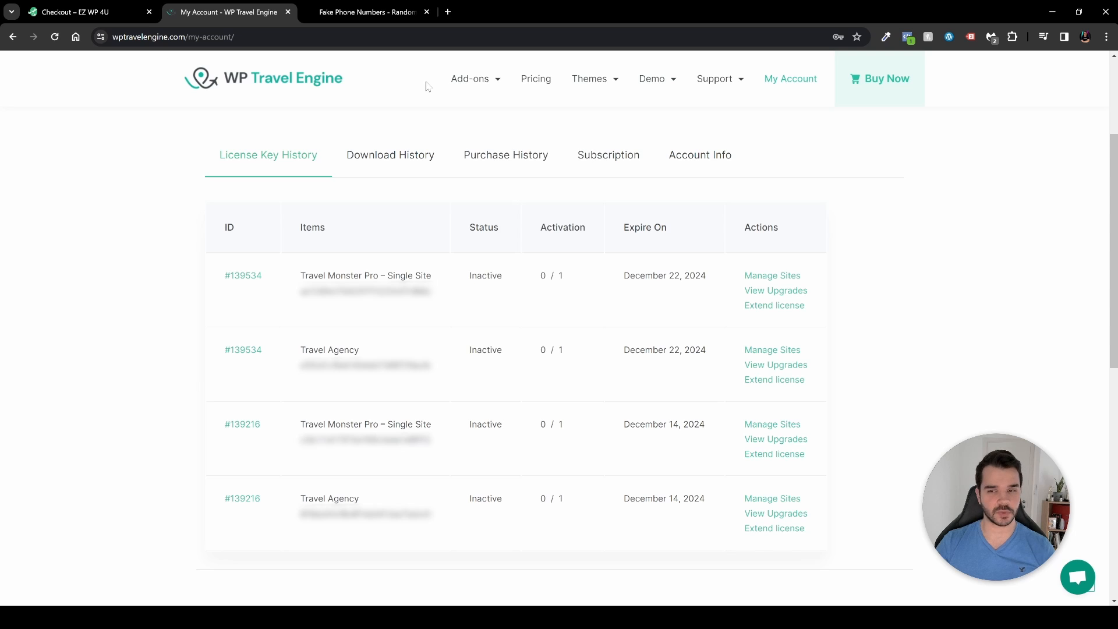
- Open the WP Travel Engine add-ons catalogue, load more entries and examine the available extensions
mouse_move(466, 82)
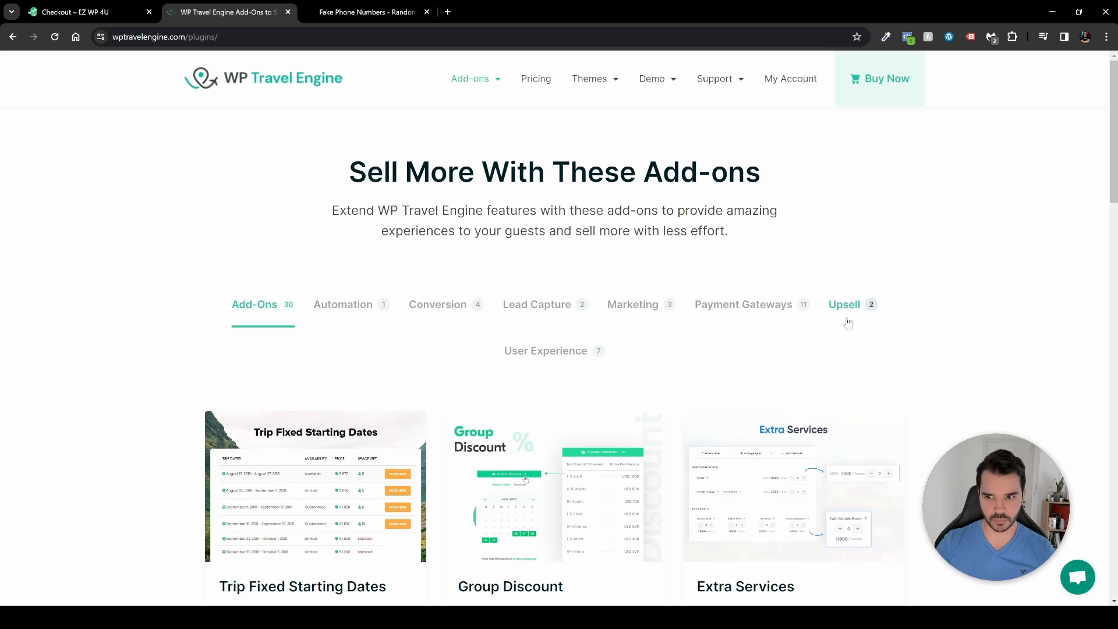
scroll(541, 372, down, 10)
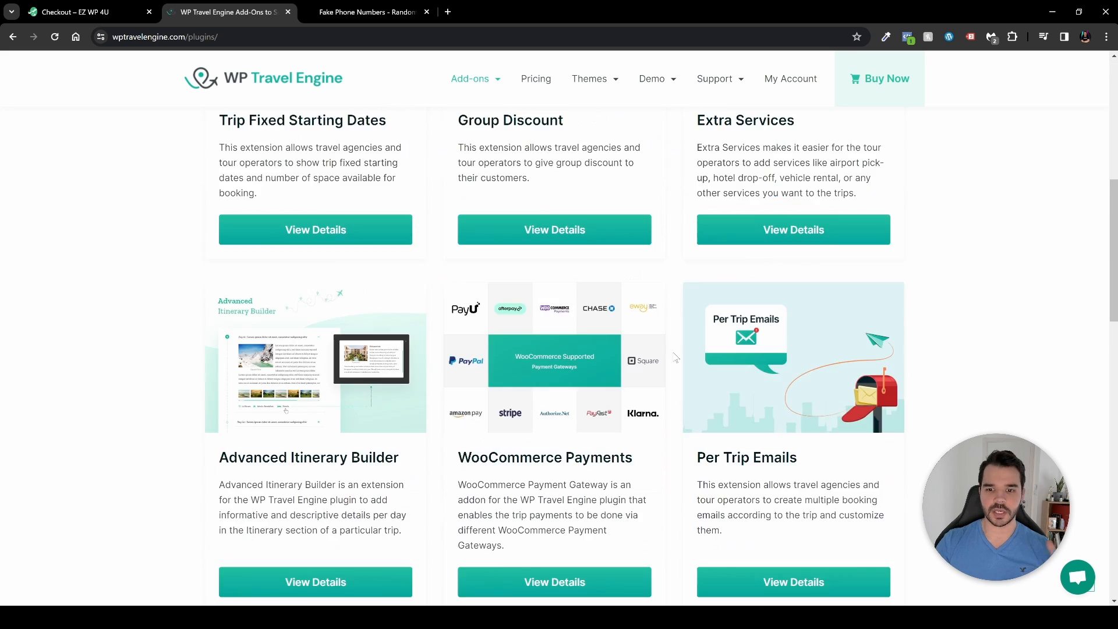
scroll(673, 364, down, 6)
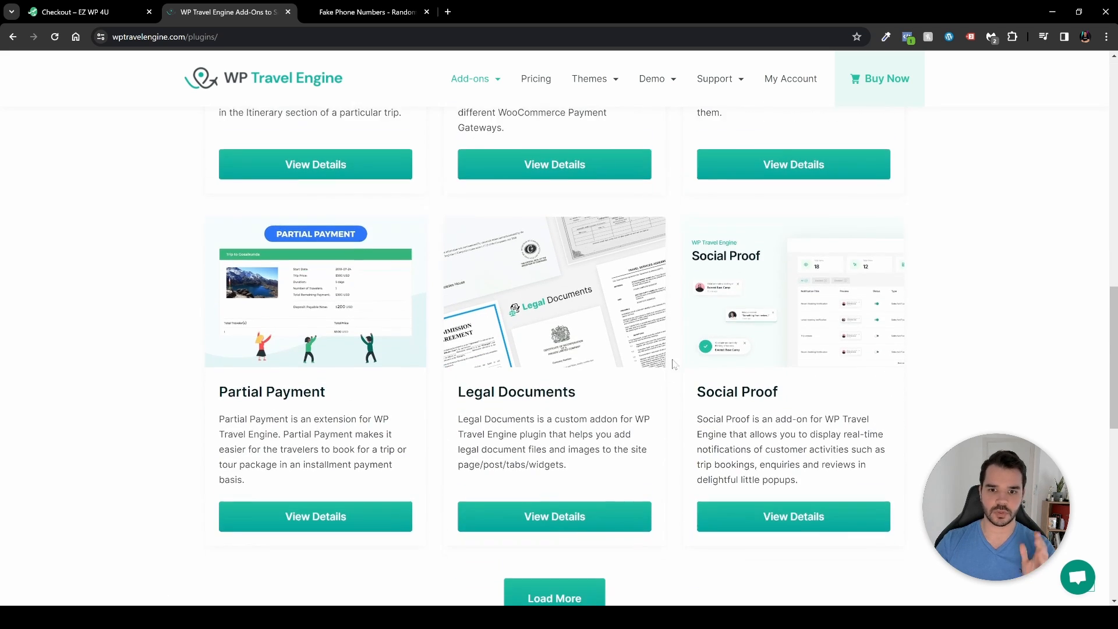
click(574, 540)
scroll(408, 350, down, 6)
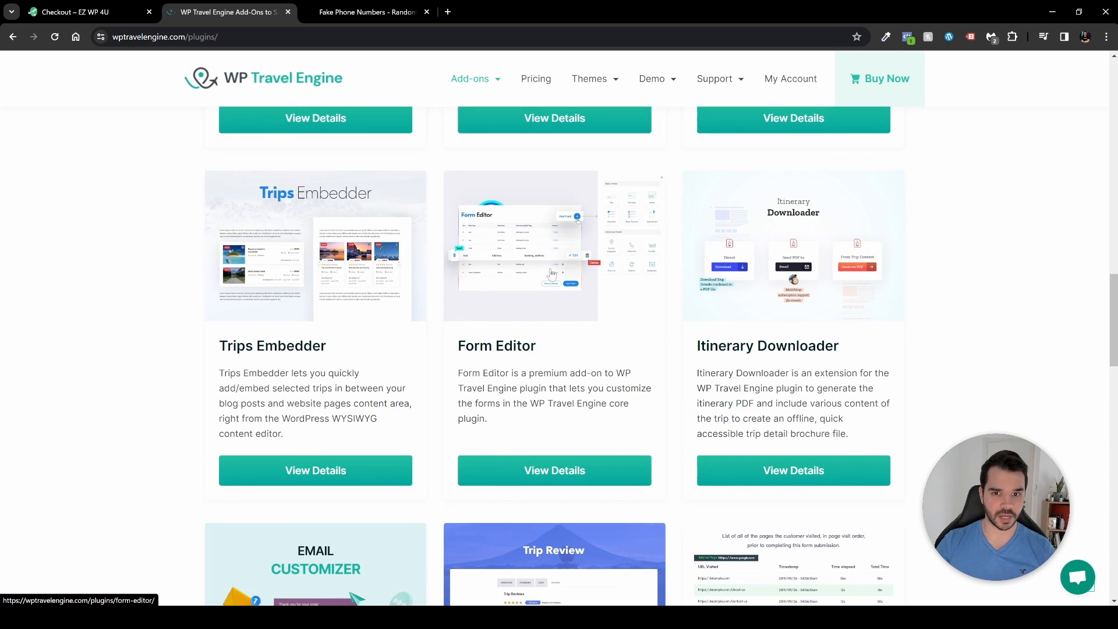
scroll(534, 371, down, 1)
scroll(535, 371, down, 1)
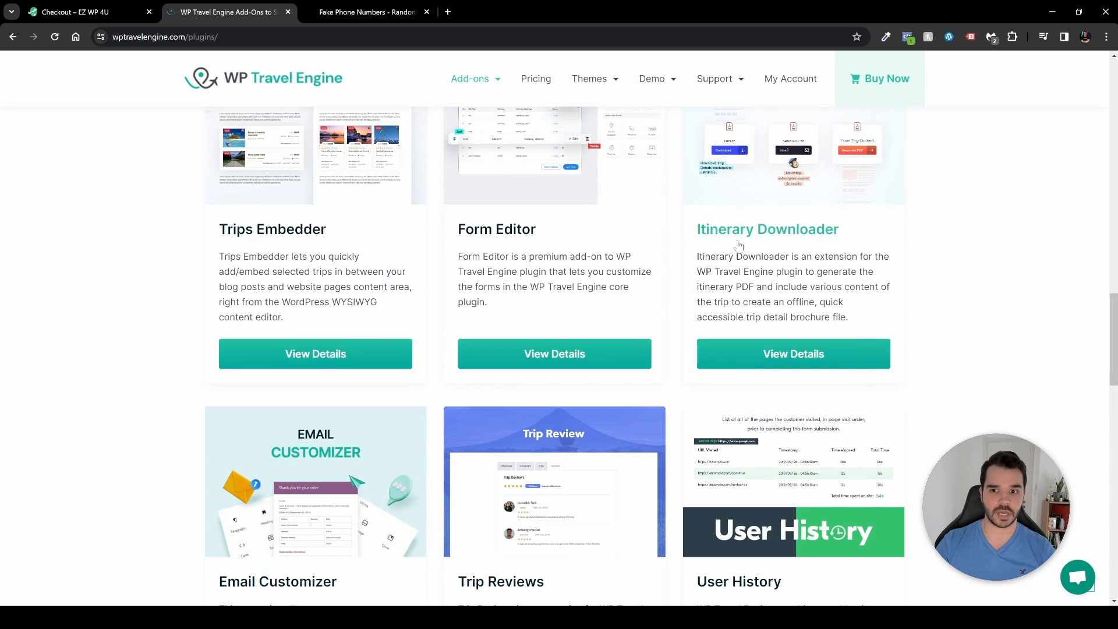
scroll(317, 358, up, 1)
scroll(318, 358, down, 7)
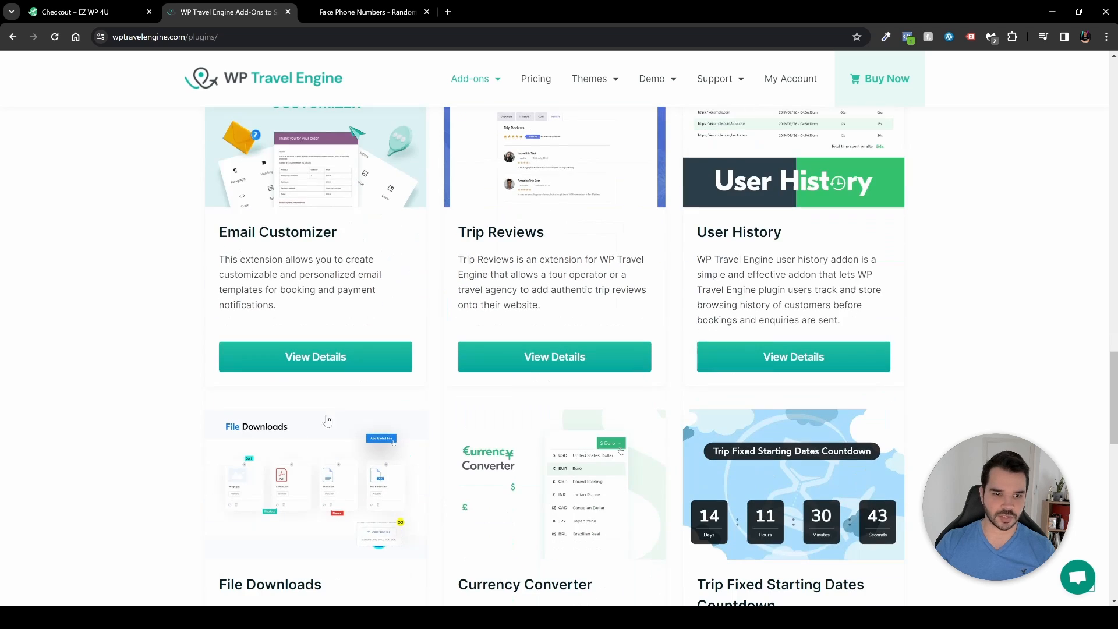
- Download the Email Customizer add-on from its details page and return to the add-ons catalogue
click(317, 358)
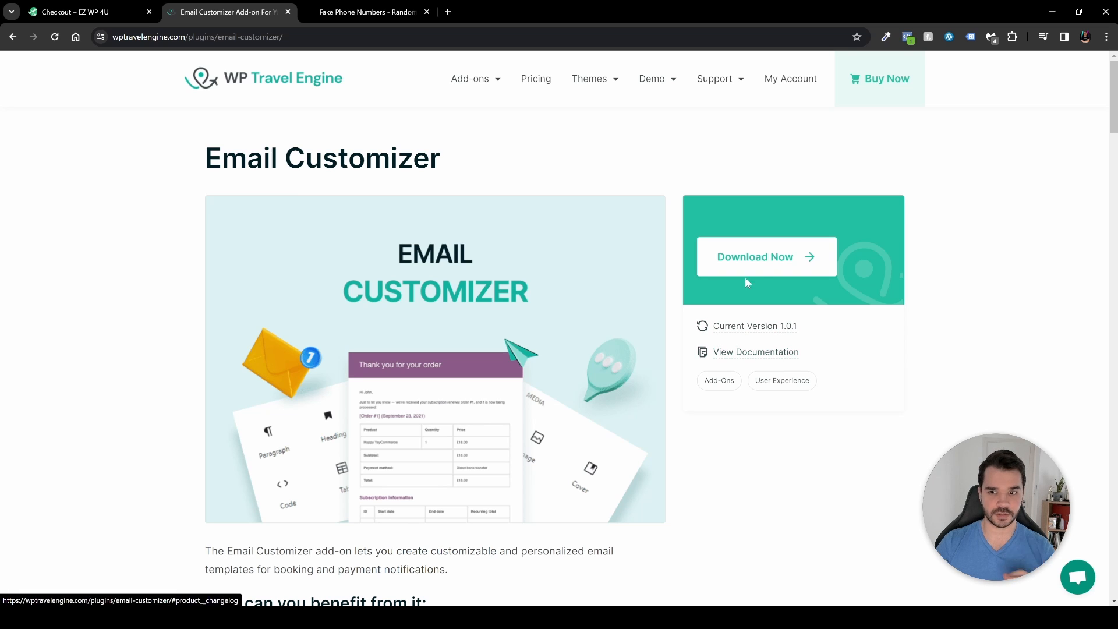
click(771, 275)
key(alt+Left)
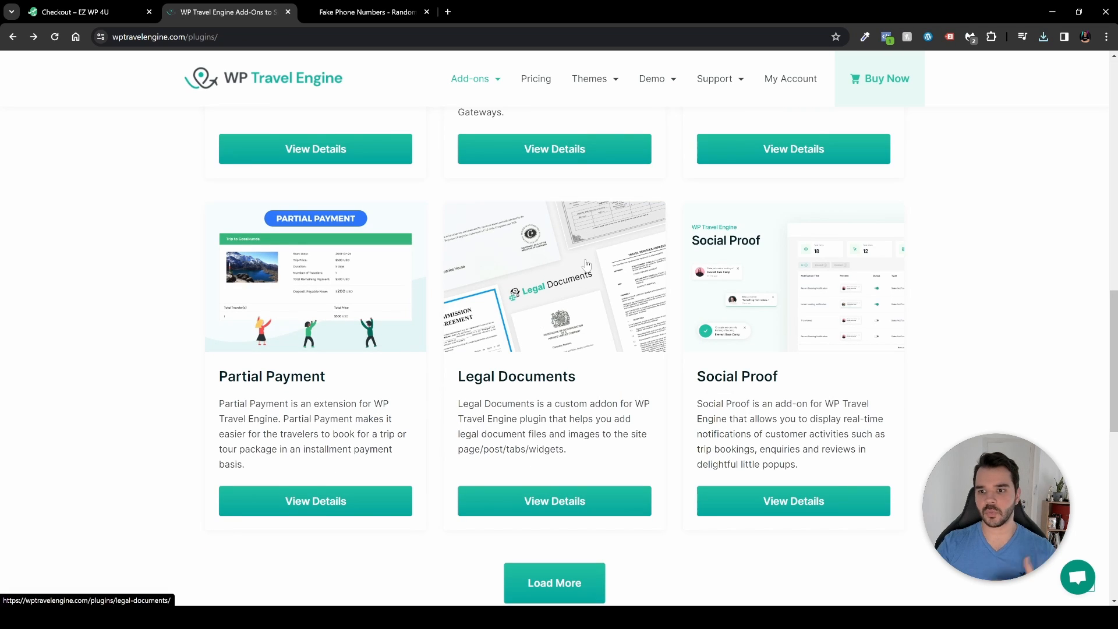
- Open the details page of the Social Proof add-on, then that of the Partial Payment add-on
click(802, 501)
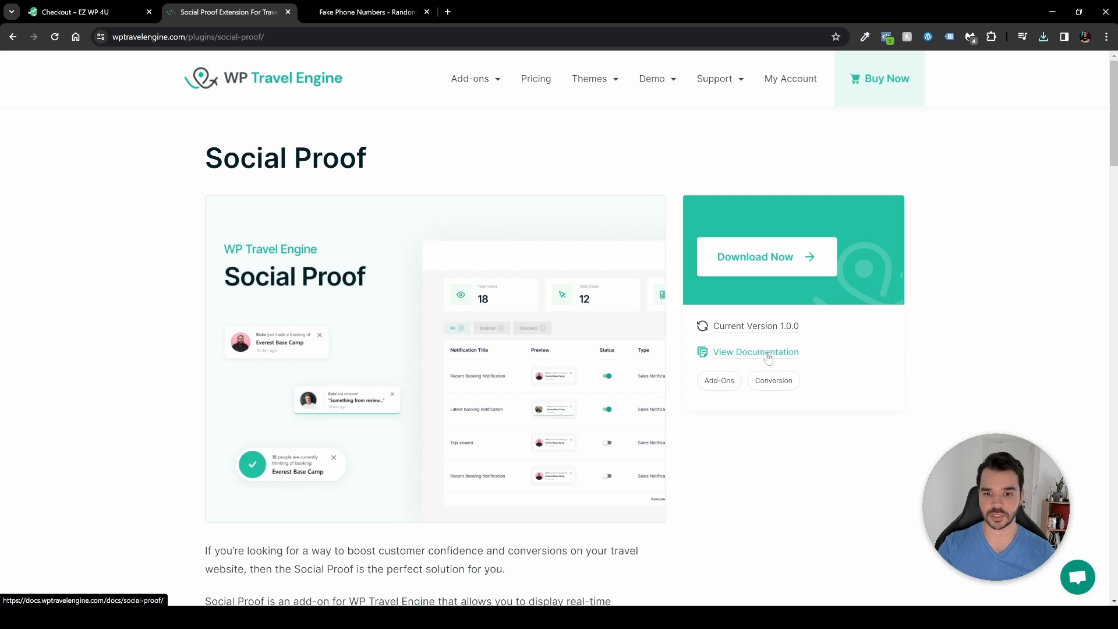
key(alt+Left)
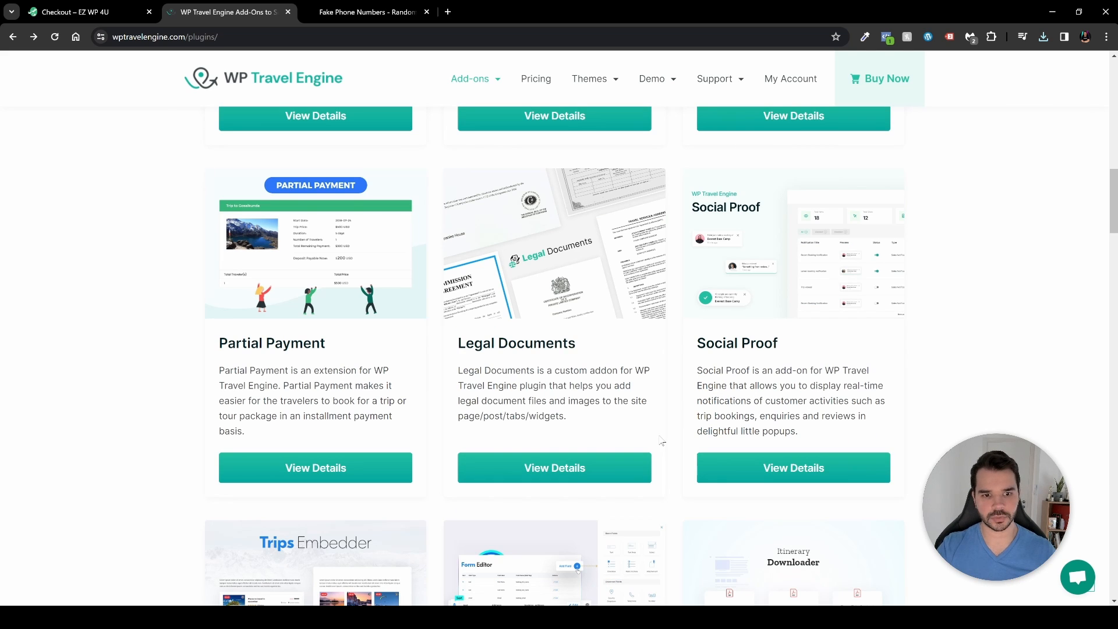
click(352, 473)
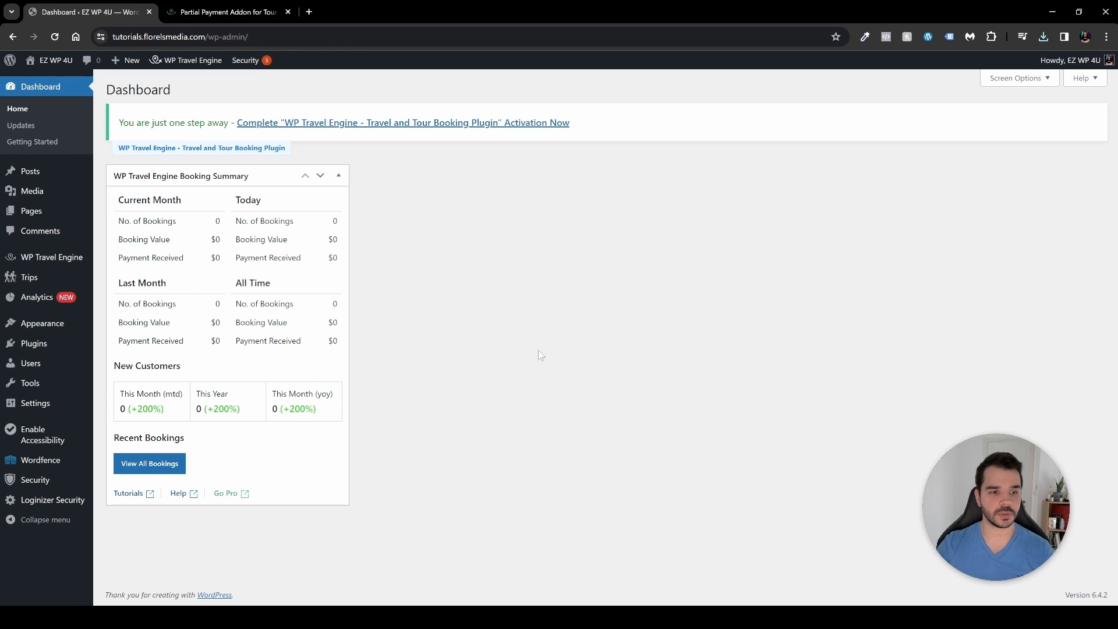
- Go to the WordPress site's plugins and start adding a new plugin
click(44, 350)
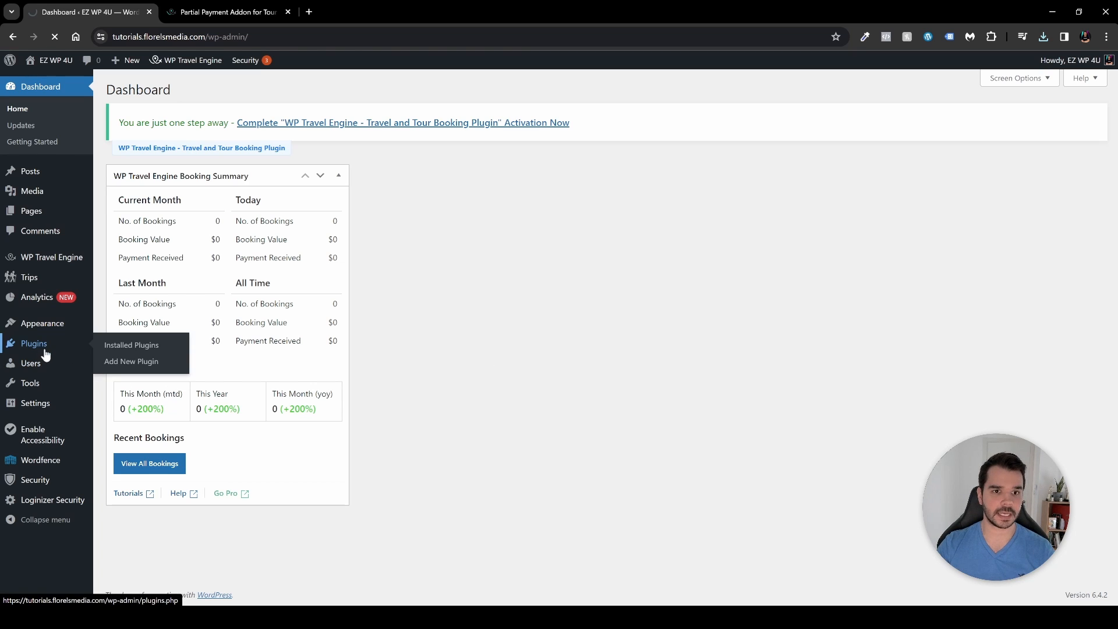
click(189, 91)
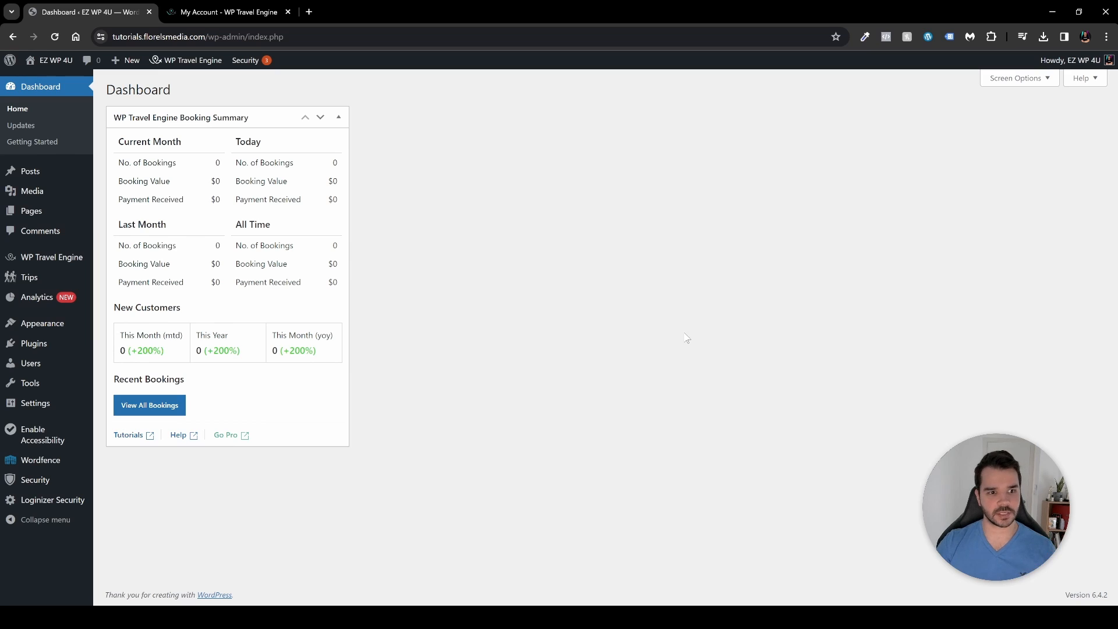
- Examine the WP Travel Engine add-ons, from Currency Converter to Social Proof, in the list of installed plugins
click(24, 347)
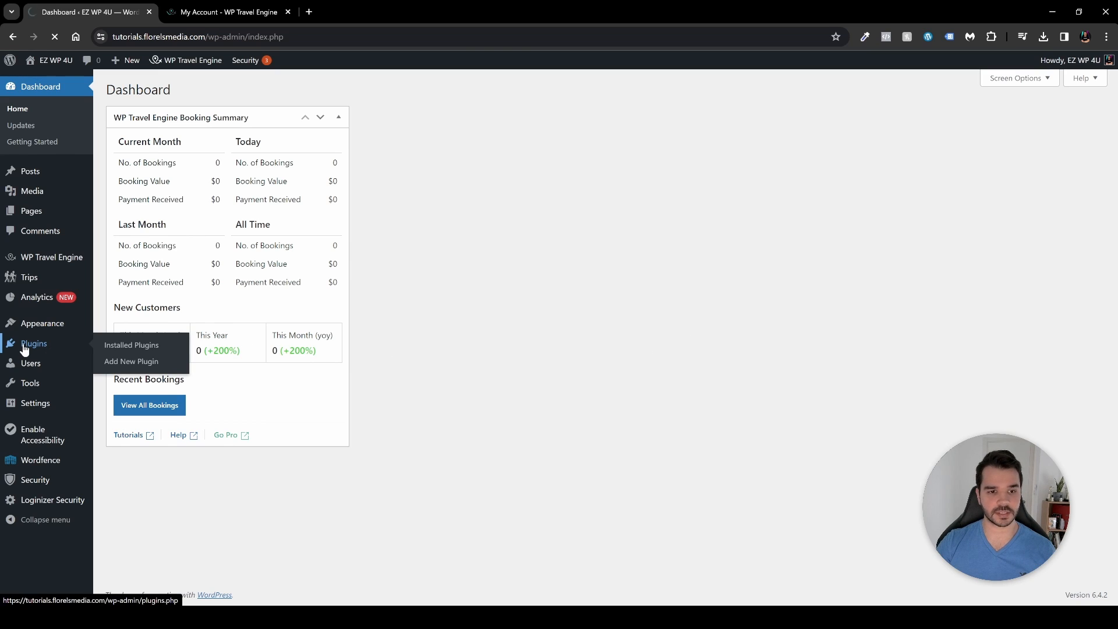
scroll(312, 339, down, 6)
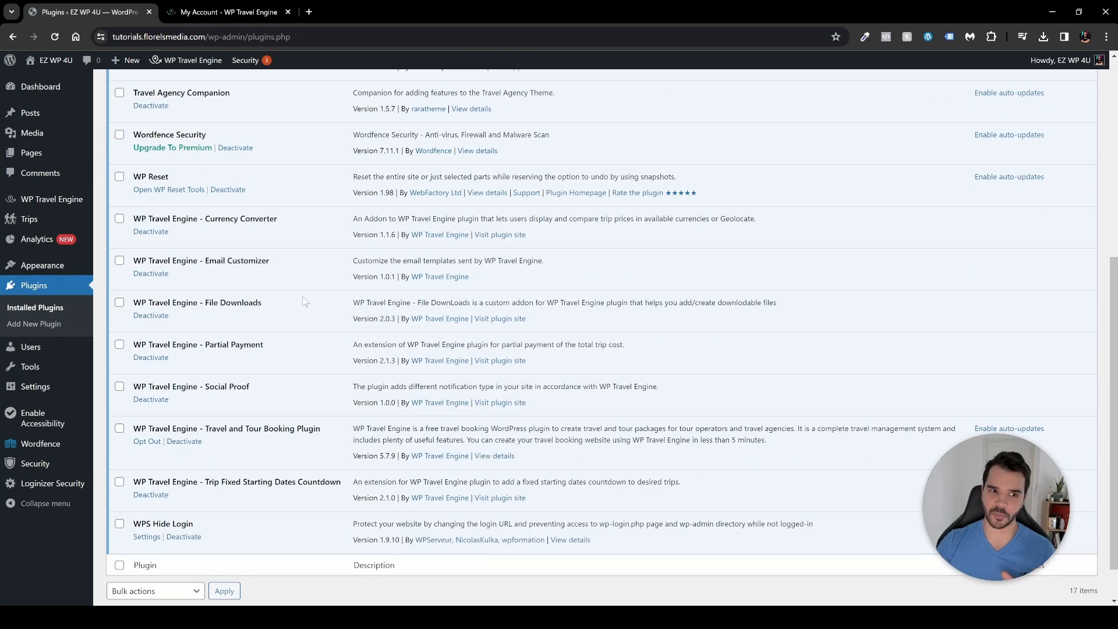
scroll(313, 304, up, 3)
scroll(250, 331, down, 2)
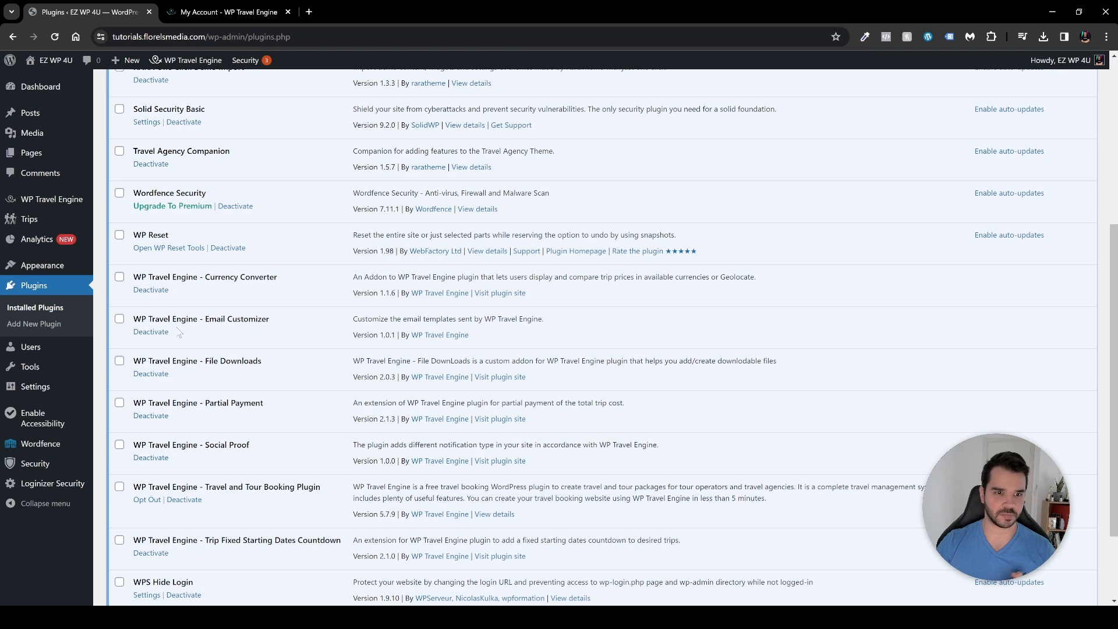
drag(132, 274, 254, 458)
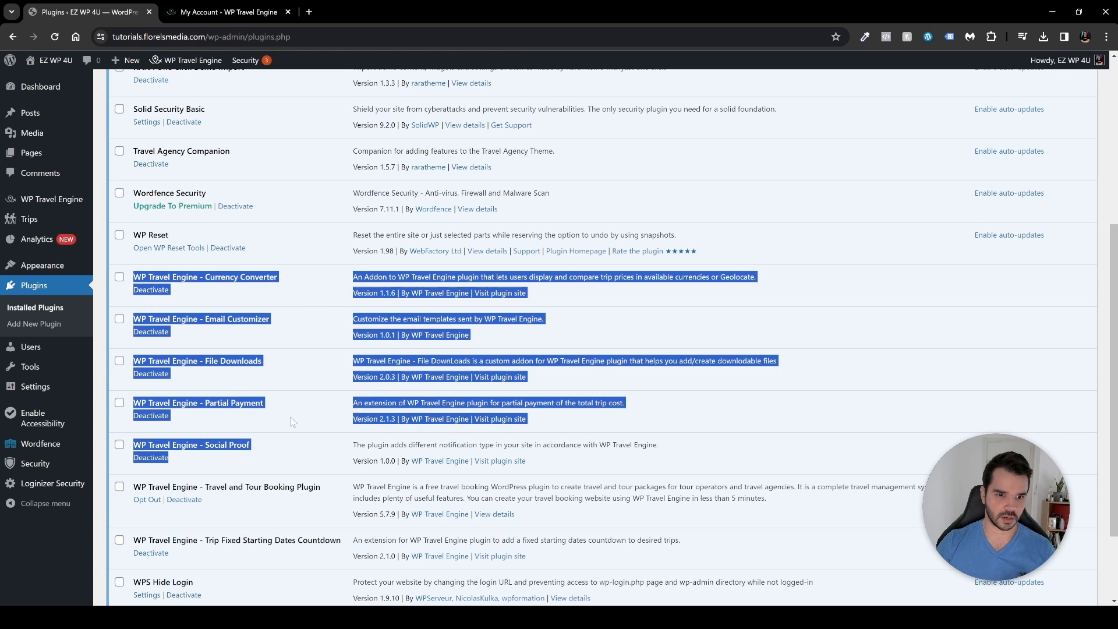
click(286, 415)
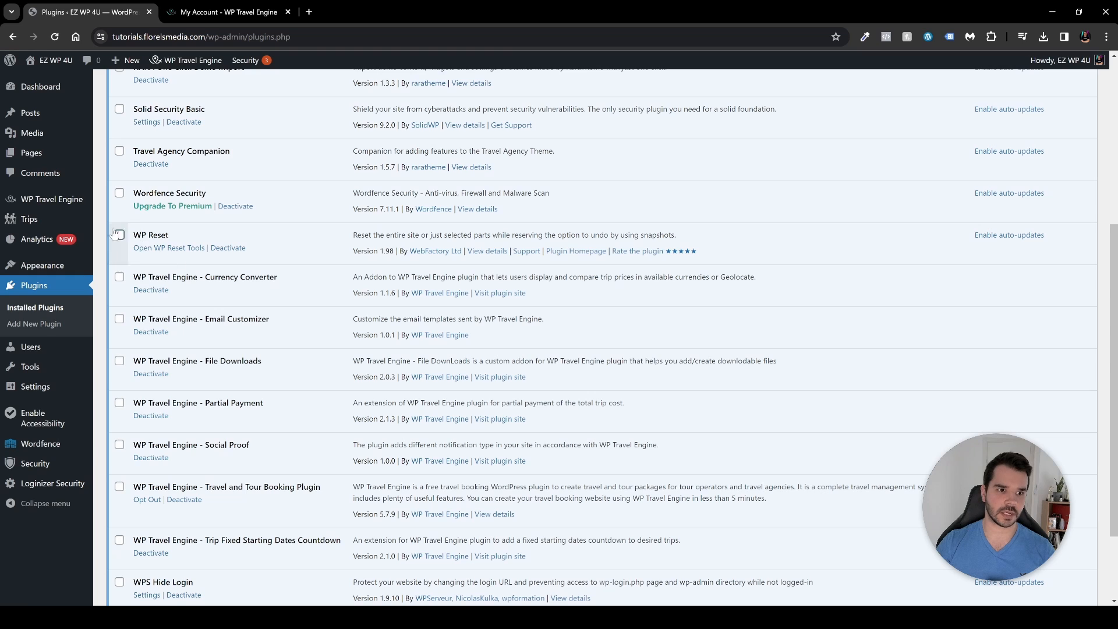
- Open WP Travel Engine's plugin license page and copy the first Travel Agency license key from the WP Travel Engine account
mouse_move(64, 201)
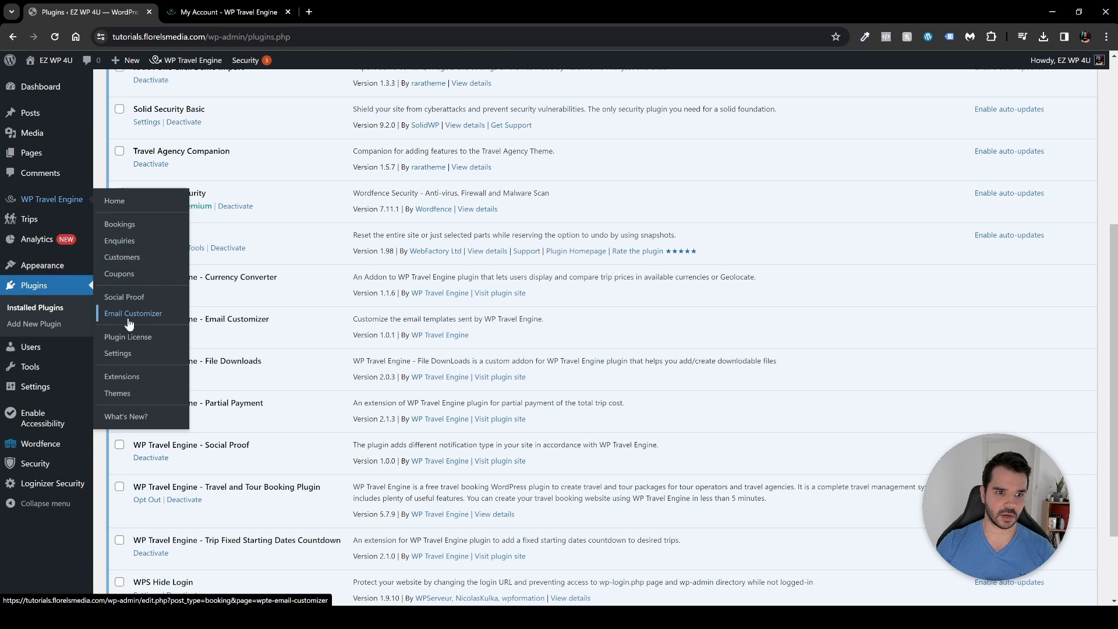
click(127, 343)
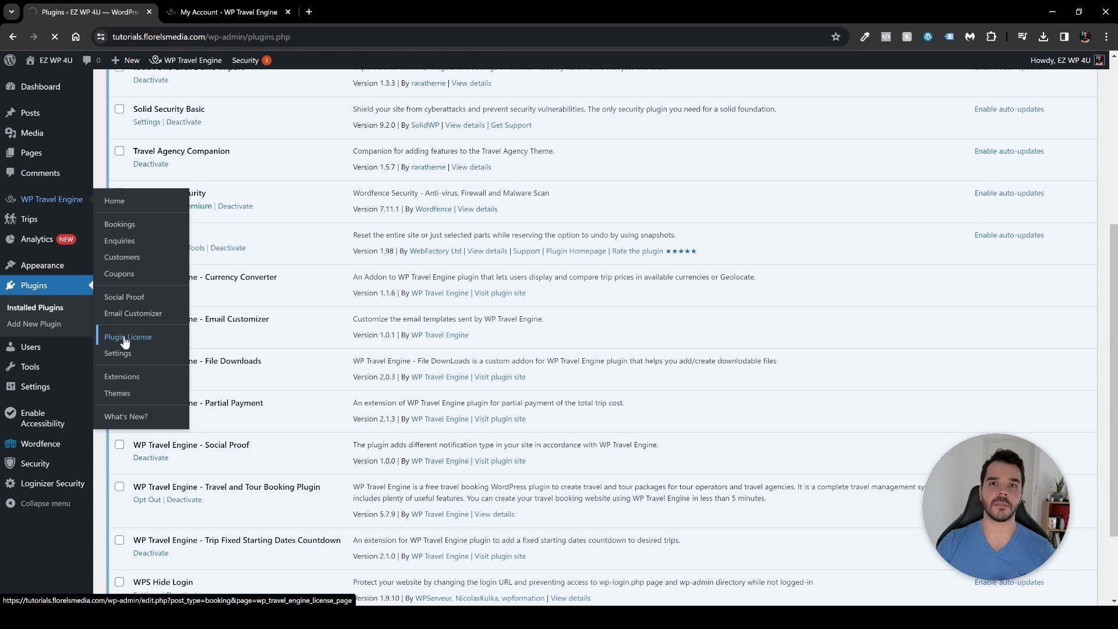
click(226, 12)
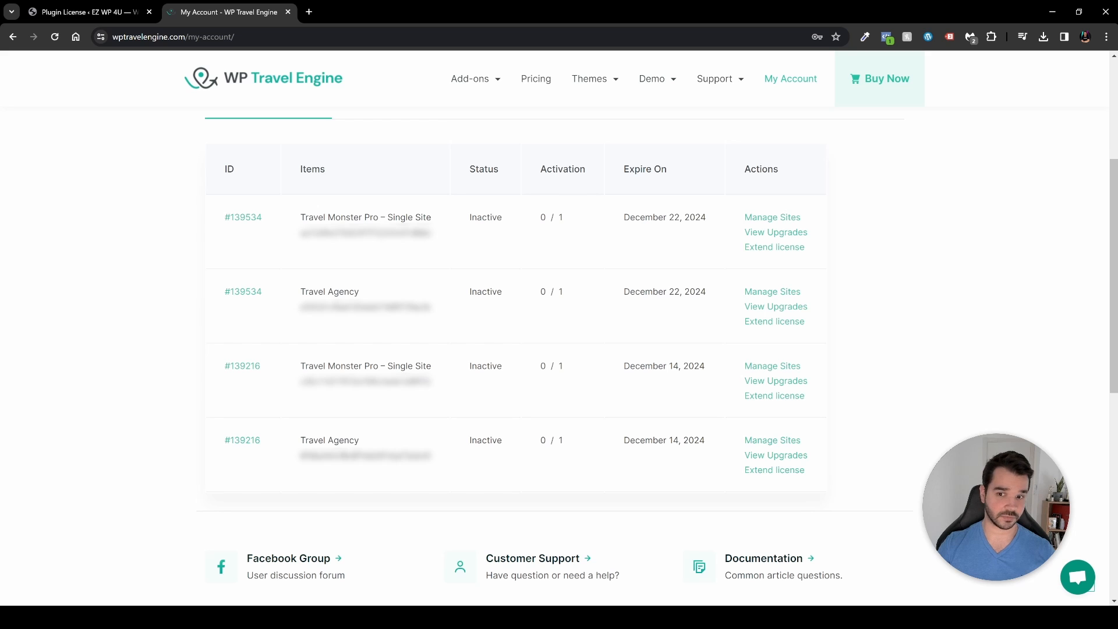
double_click(366, 307)
right_click(344, 303)
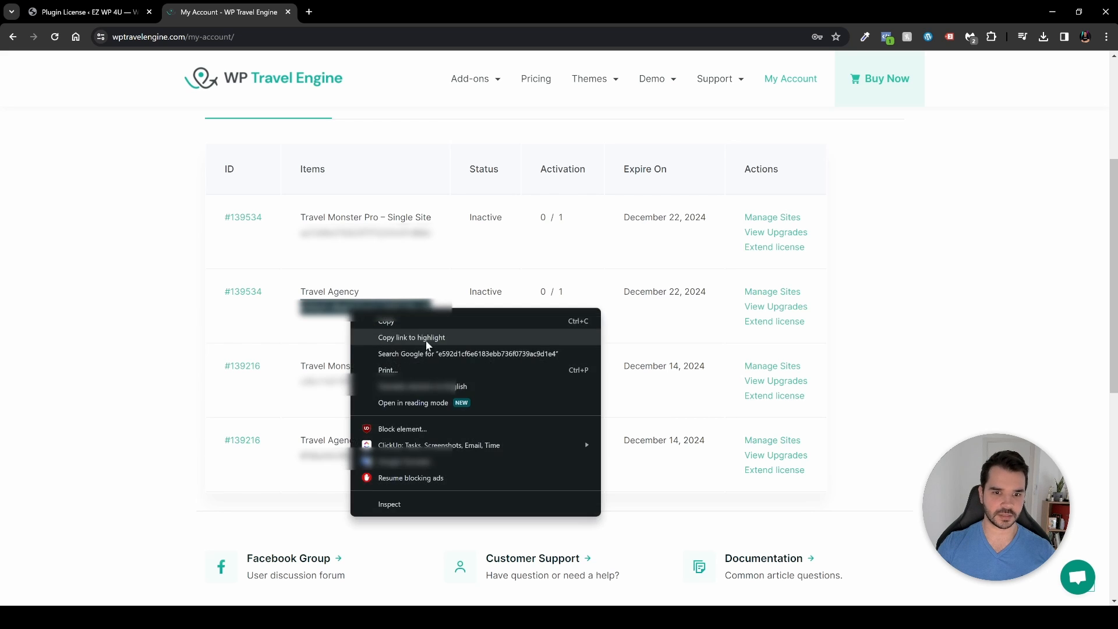
click(379, 319)
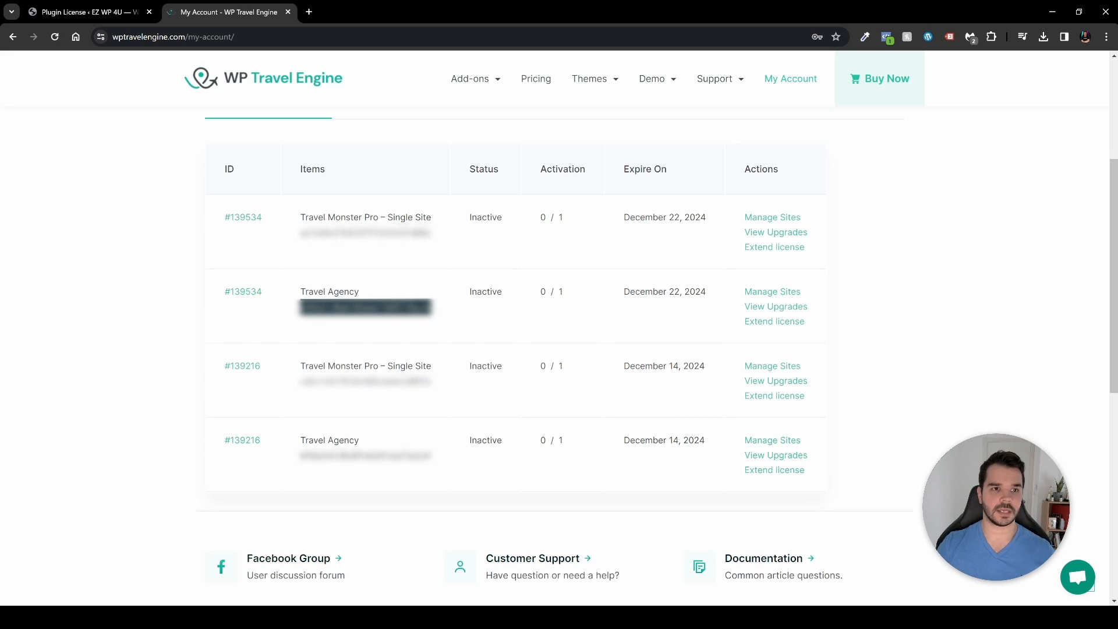
- Paste the license key for Currency Converter, Email Customizer, File Downloads, Partial Payment and Social Proof, and save the changes
key(ctrl+shift+Tab)
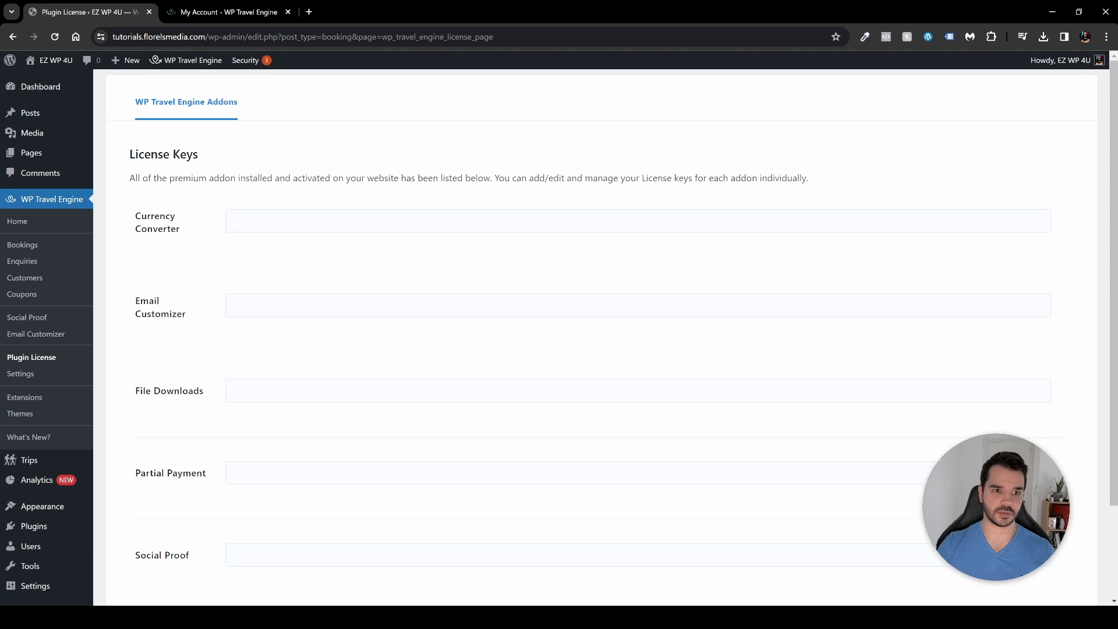
click(362, 221)
key(ctrl+v)
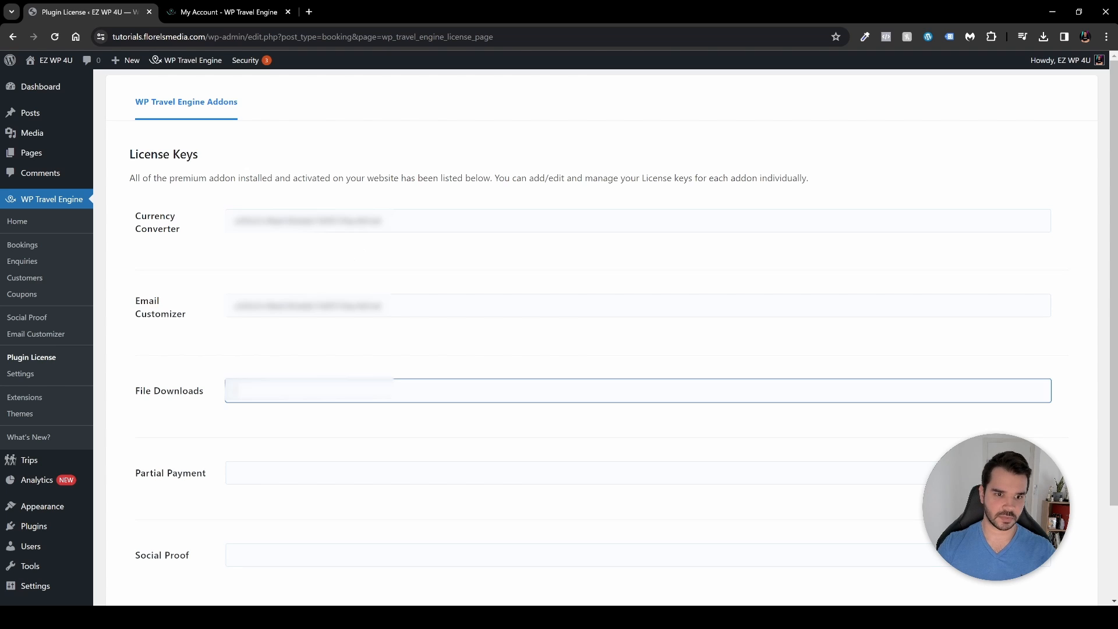
key(ctrl+v)
click(323, 470)
key(ctrl+v)
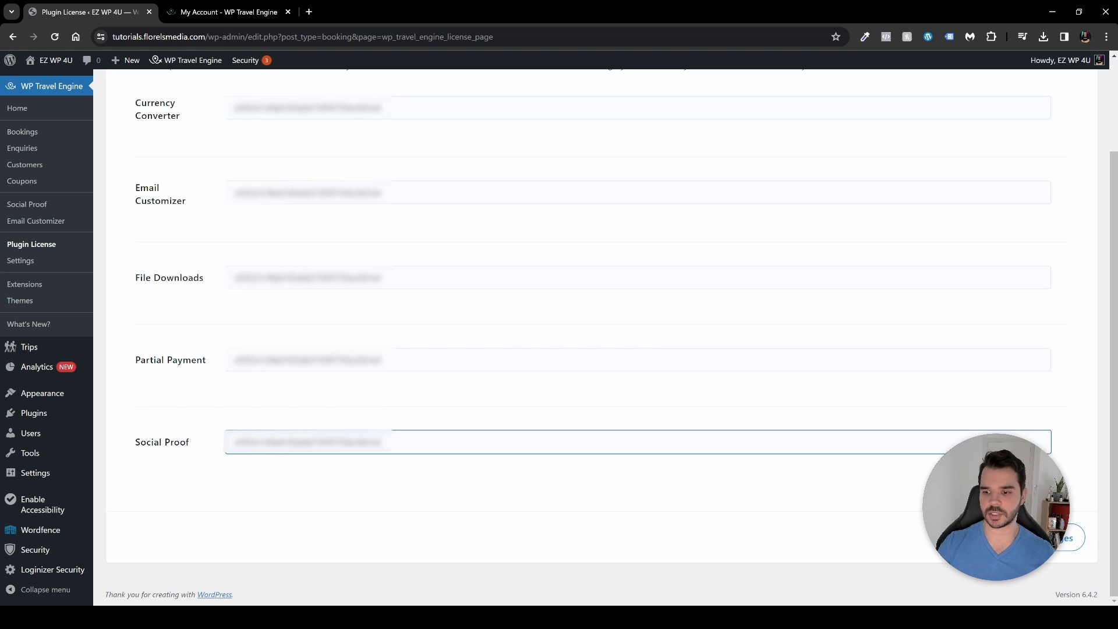
click(1074, 538)
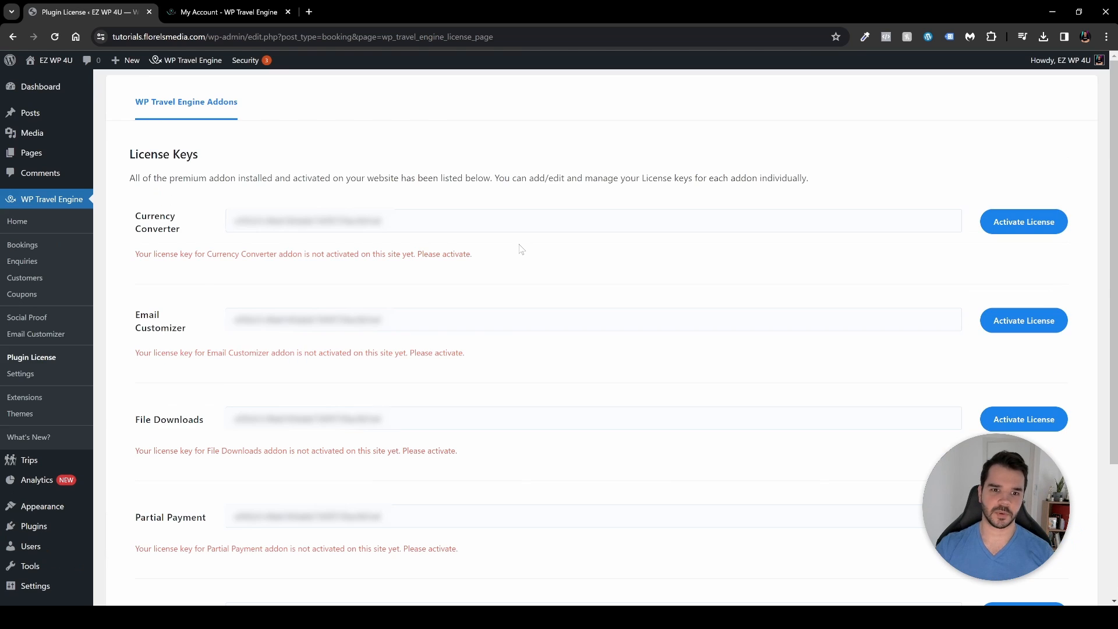
- Activate the licenses of the WP Travel Engine add-ons, starting with Currency Converter
click(1008, 224)
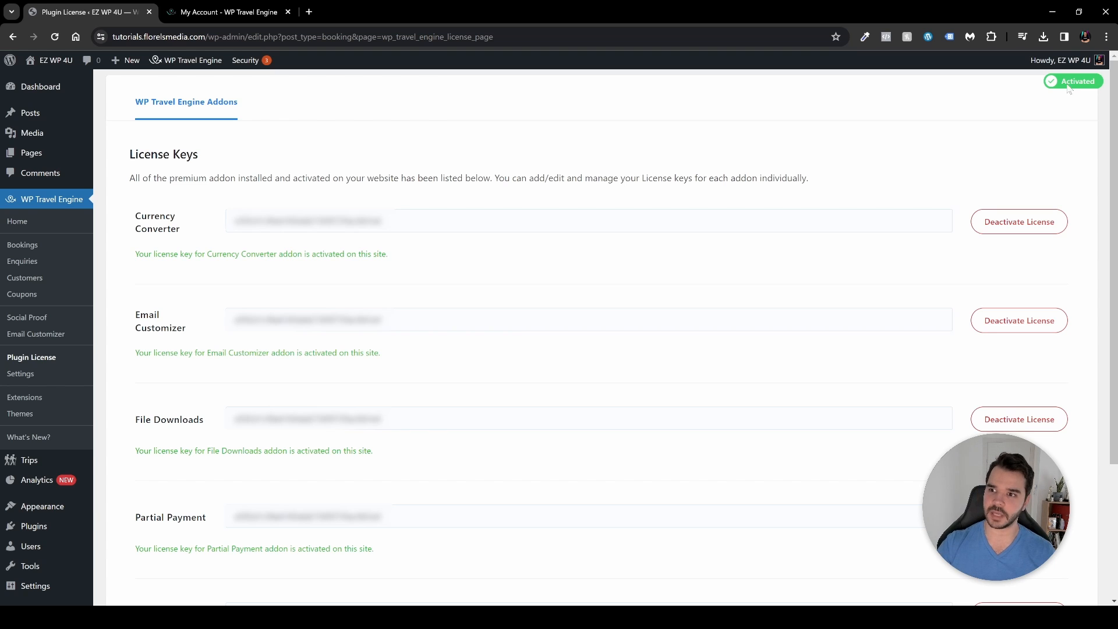
scroll(955, 268, down, 3)
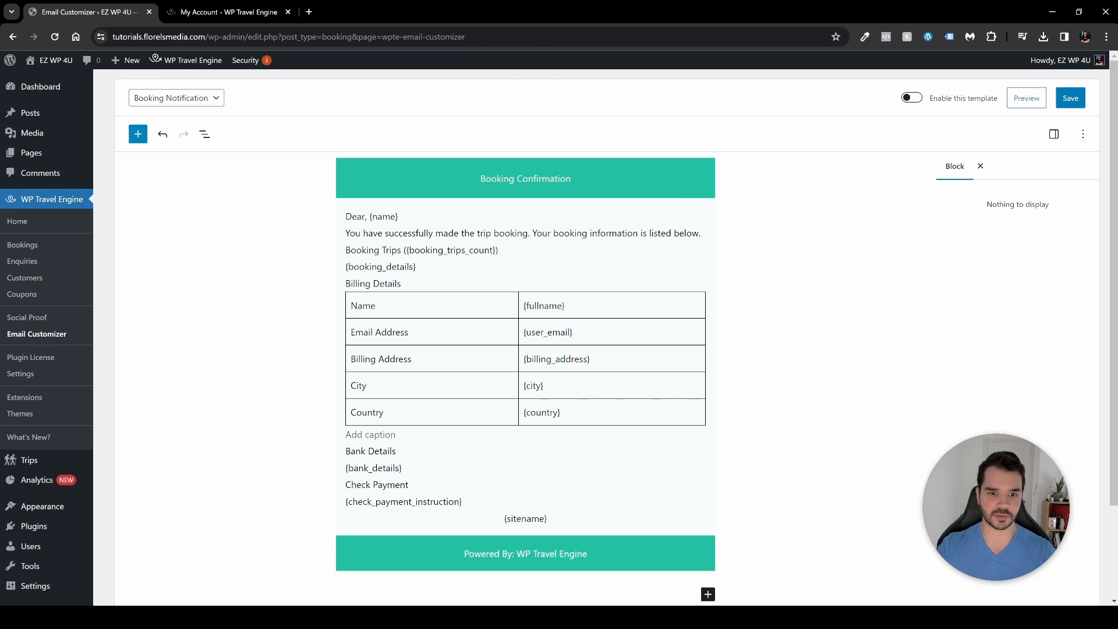
- Examine the Booking Notification email template, including its billing details table, footer credit and introductory text
click(376, 305)
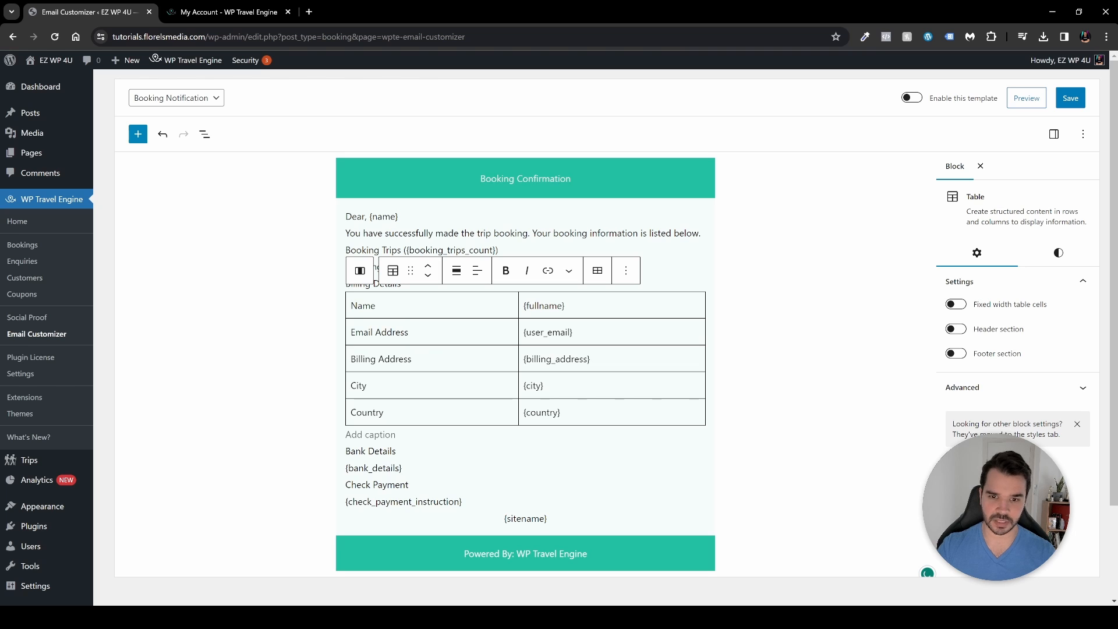
scroll(420, 428, down, 2)
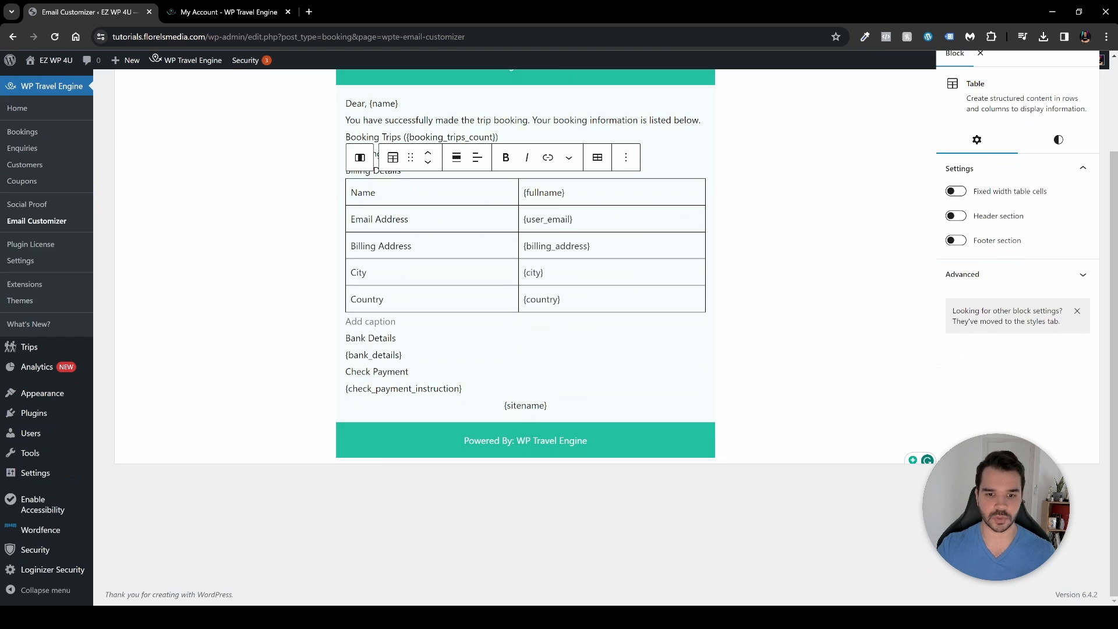
scroll(524, 349, up, 2)
drag(474, 440, 559, 440)
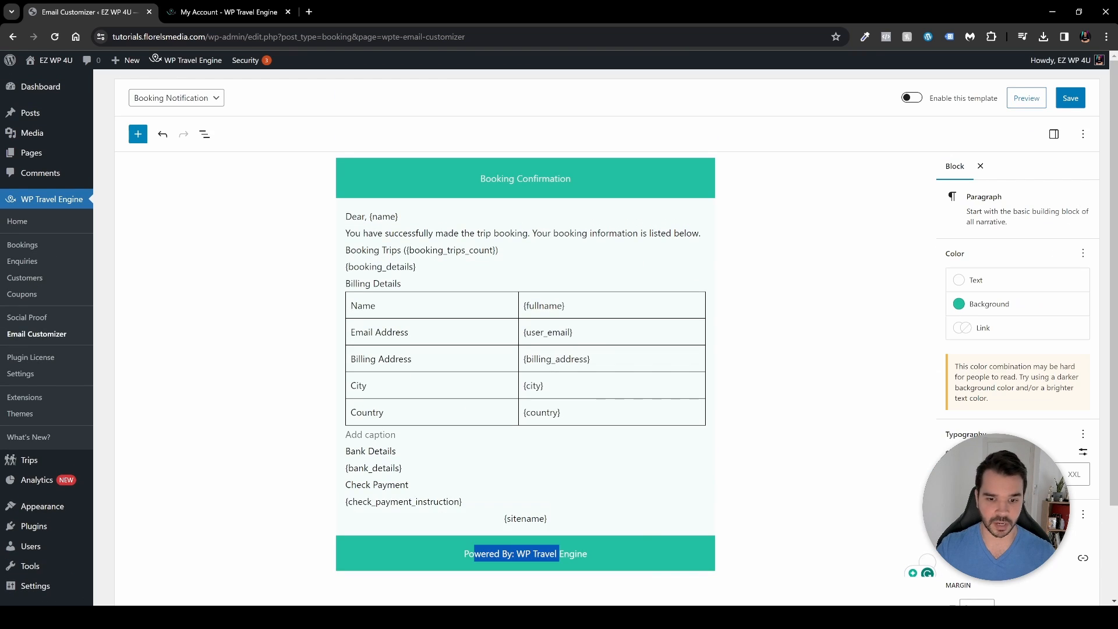
click(559, 554)
click(605, 554)
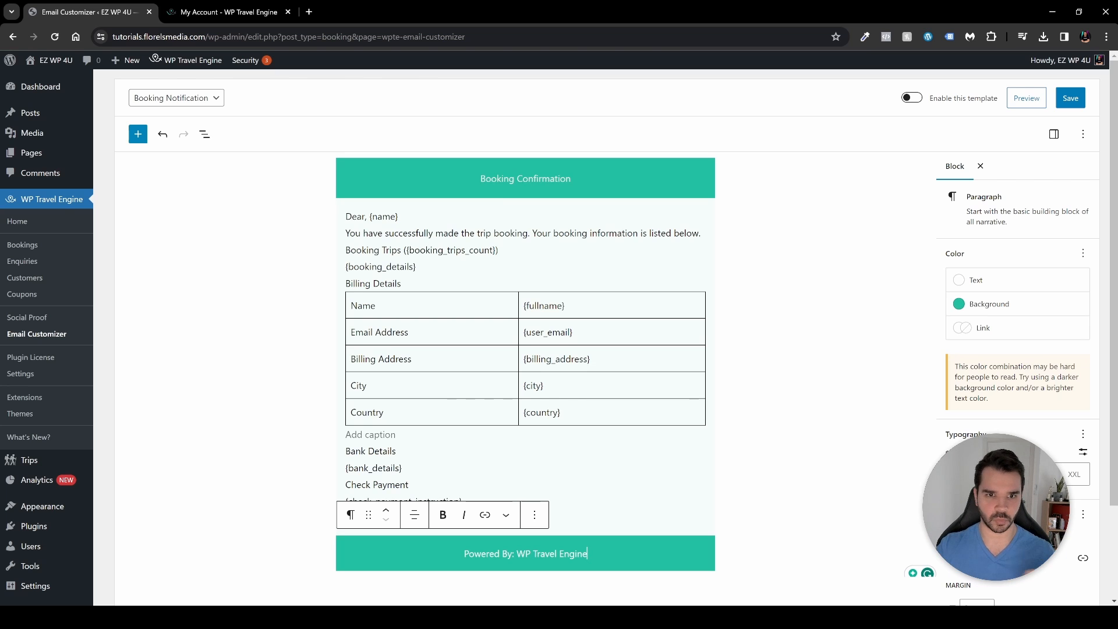
drag(402, 284, 346, 216)
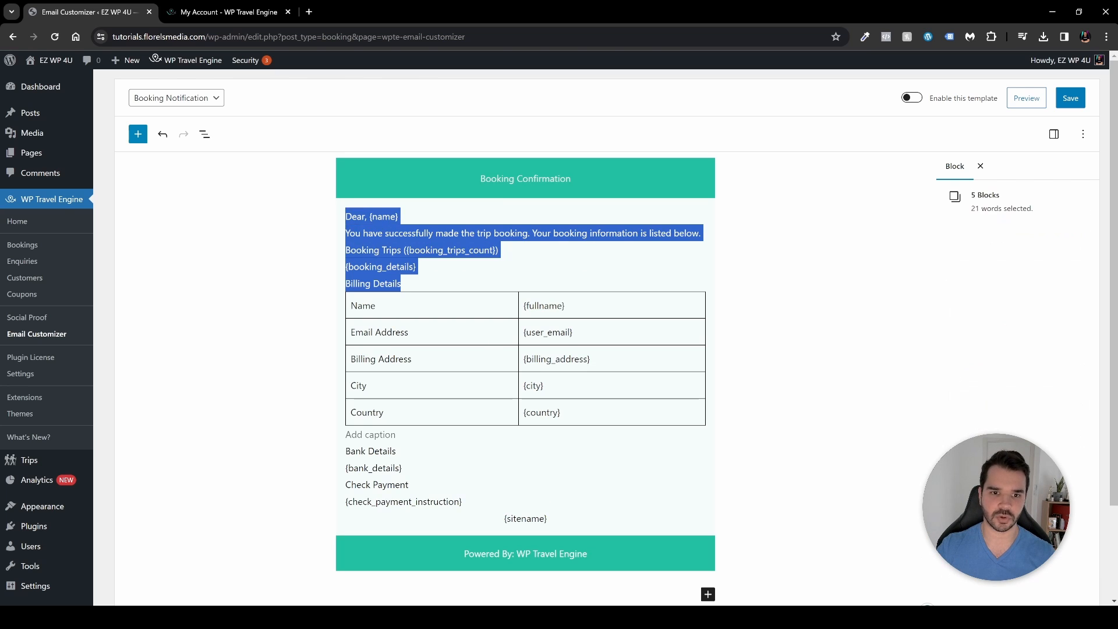
click(454, 249)
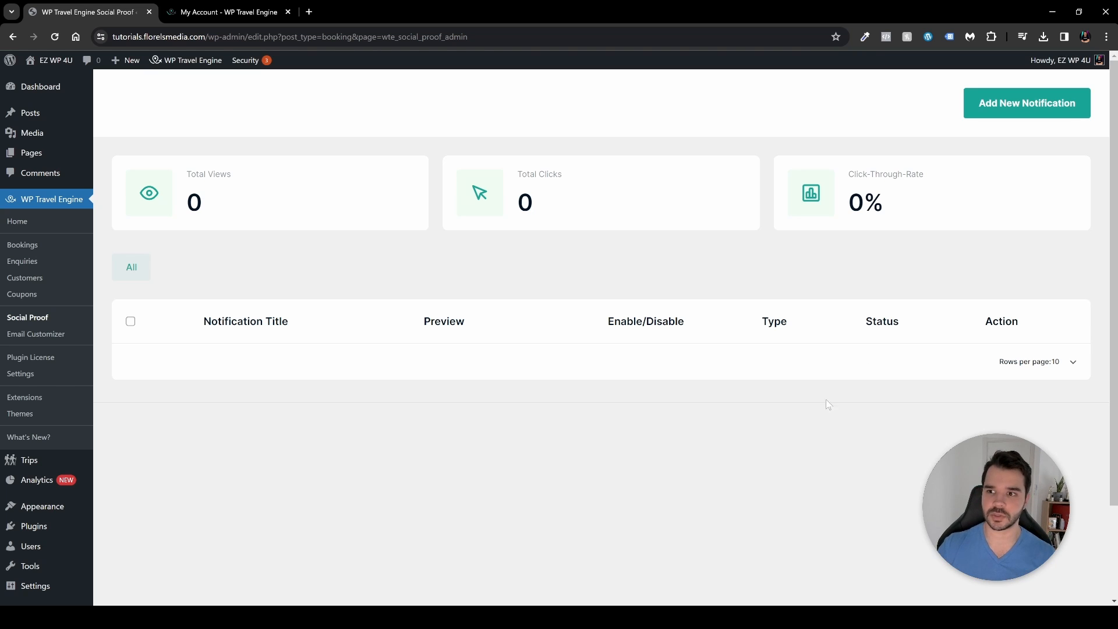
- Start a new social proof notification of the Trip Booking Notification type and continue to its design
click(1017, 102)
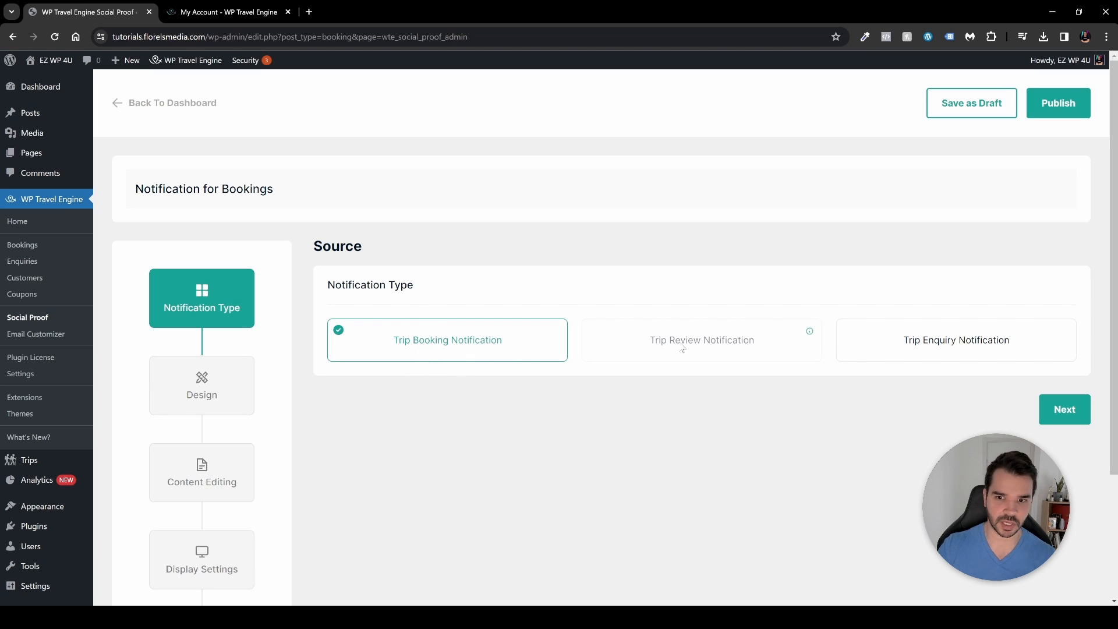
click(964, 346)
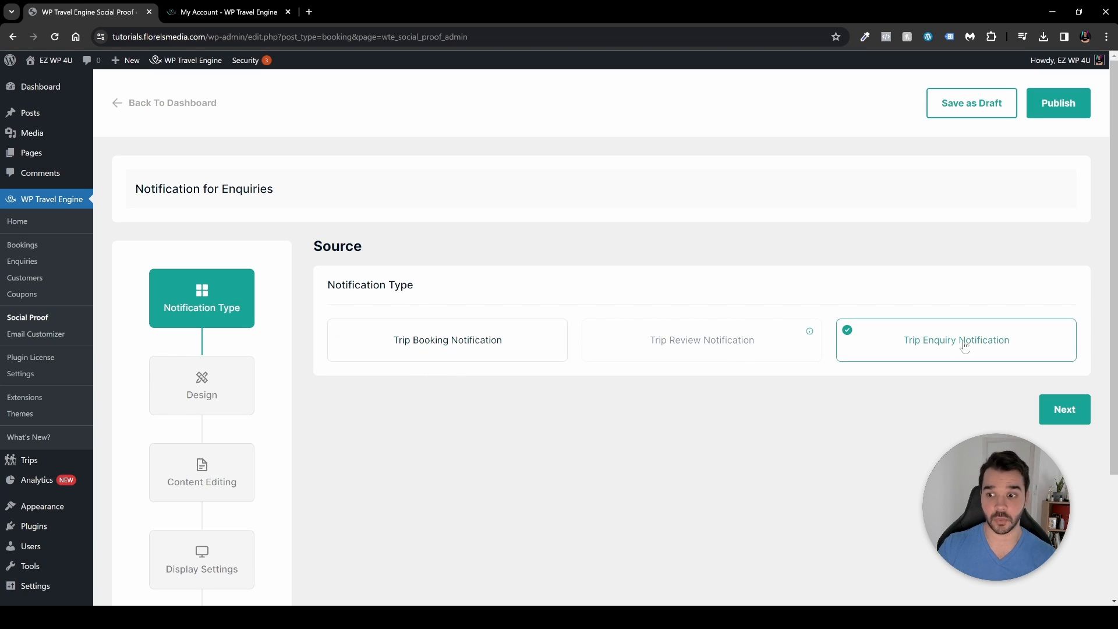
click(415, 338)
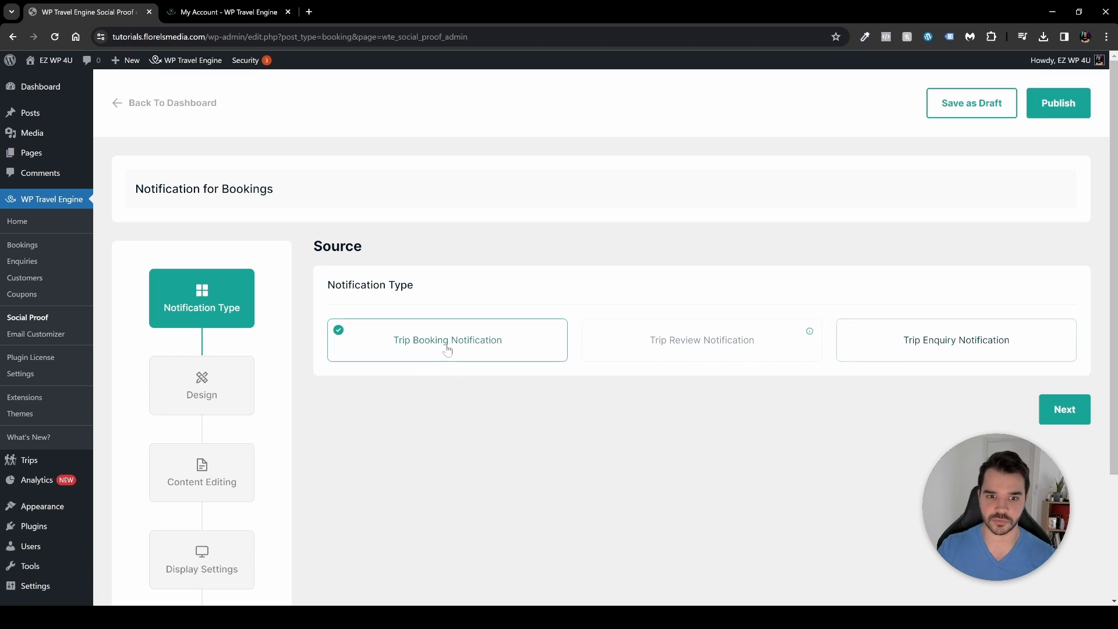
click(1068, 415)
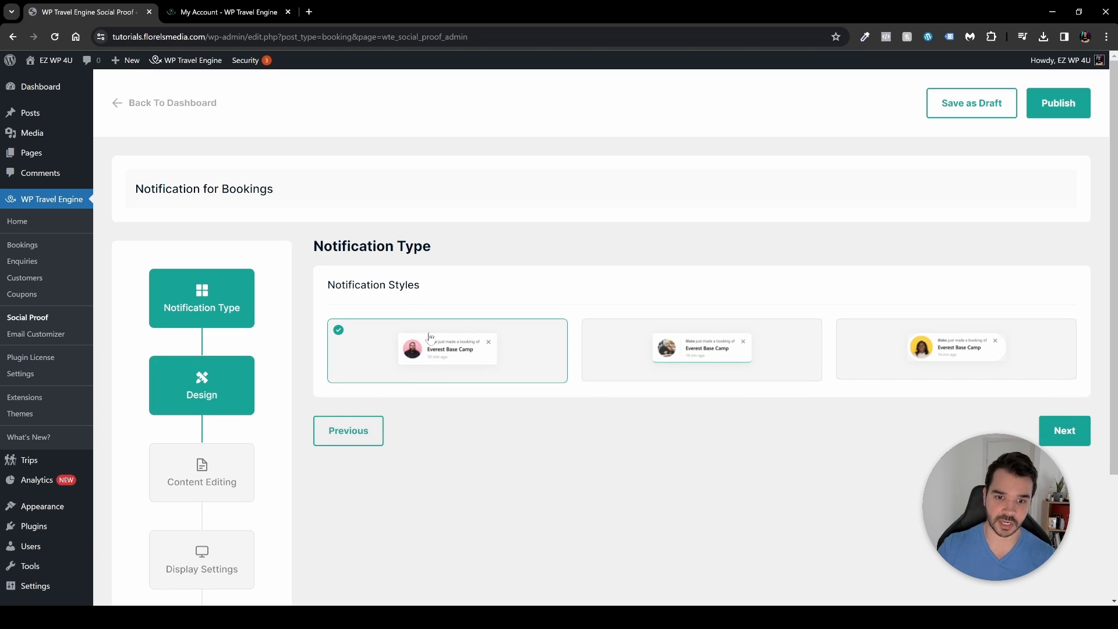
- Choose the third notification style, with the rounded pill shape, and continue to content editing
click(696, 358)
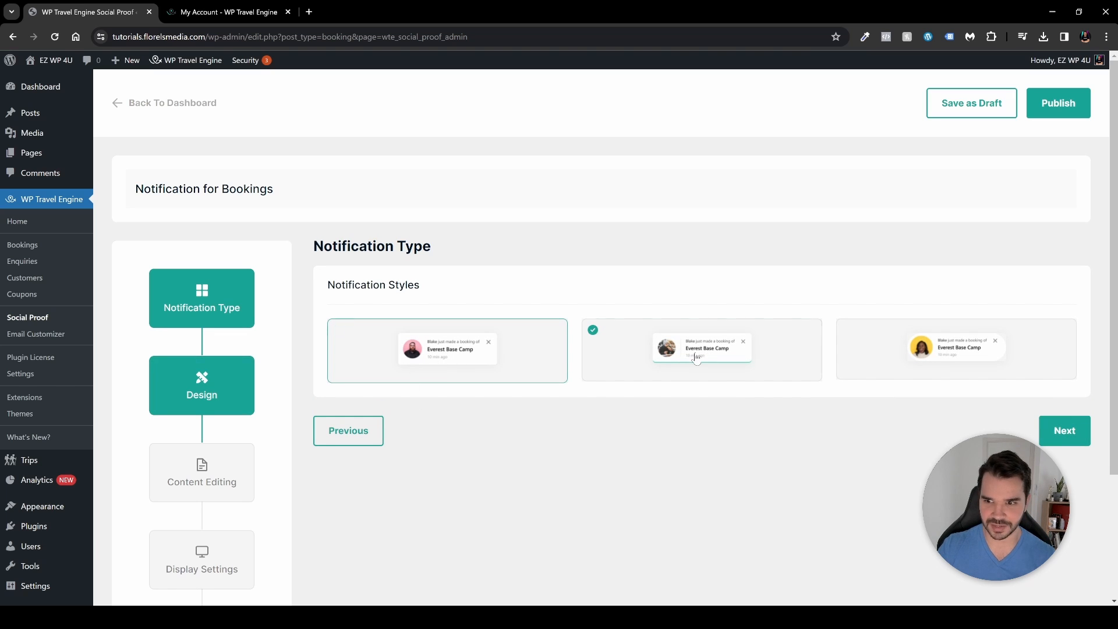
click(938, 364)
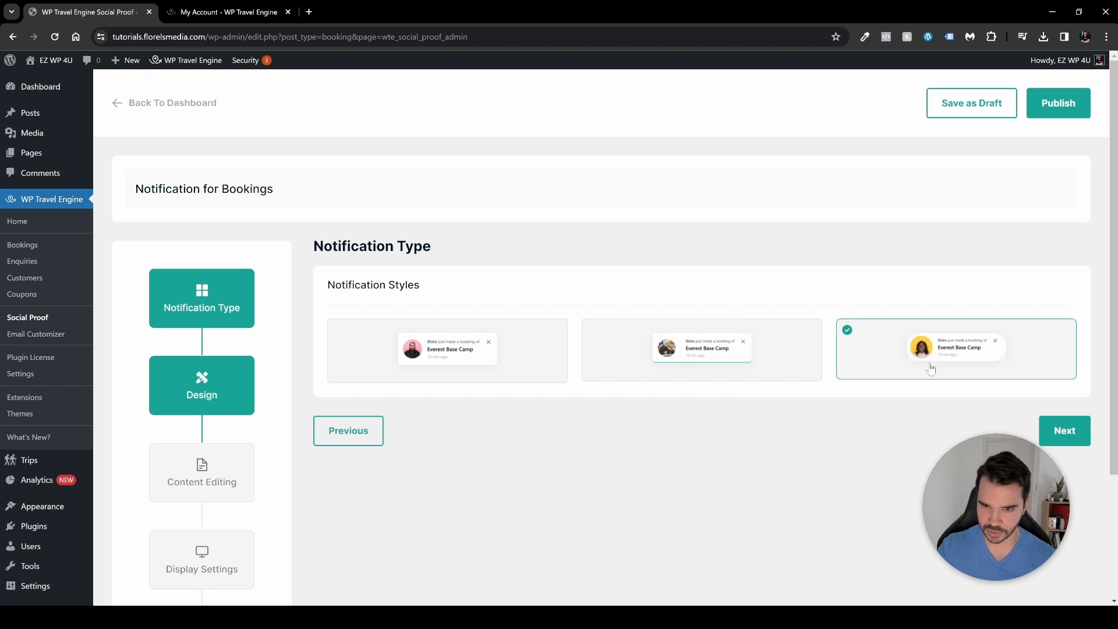
click(1063, 432)
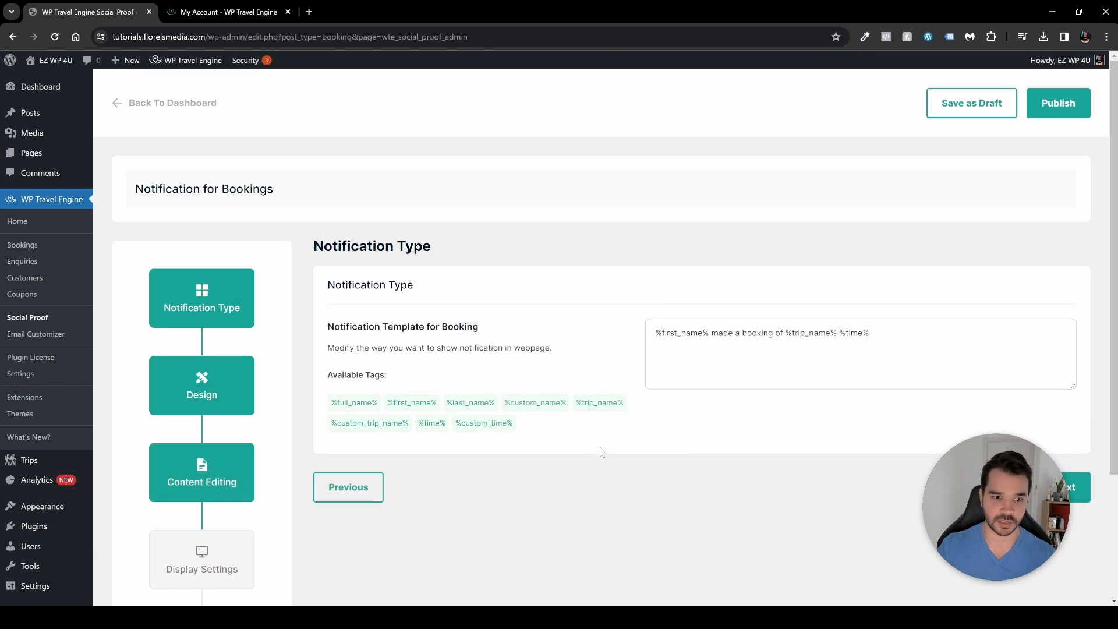
- Review the wording and tags of the booking notification template and continue to the display settings
scroll(598, 452, down, 1)
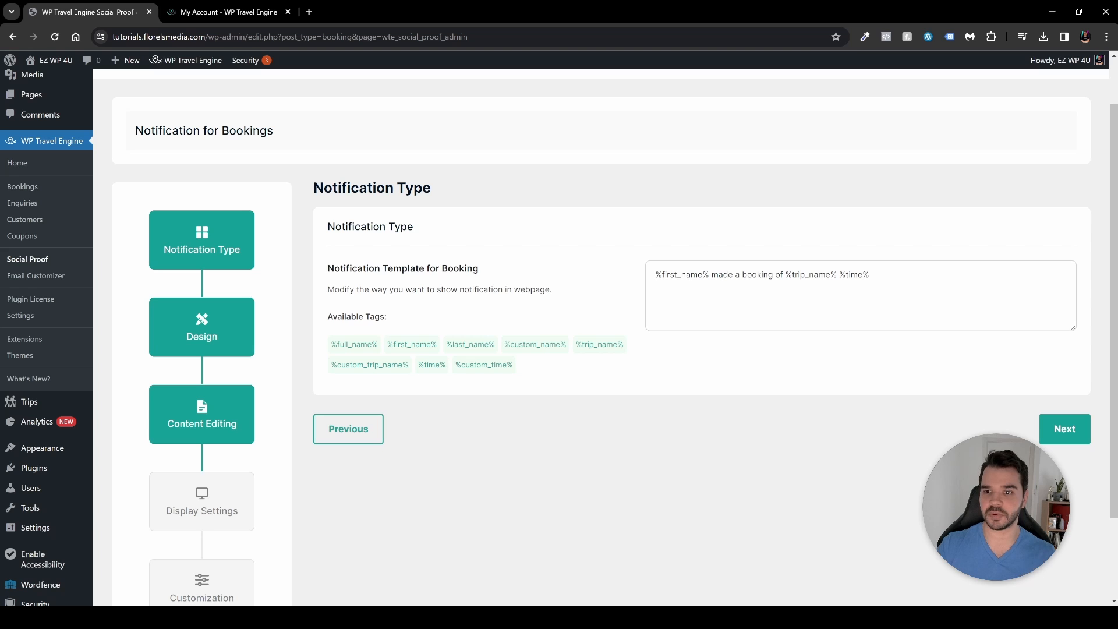
drag(785, 275, 792, 275)
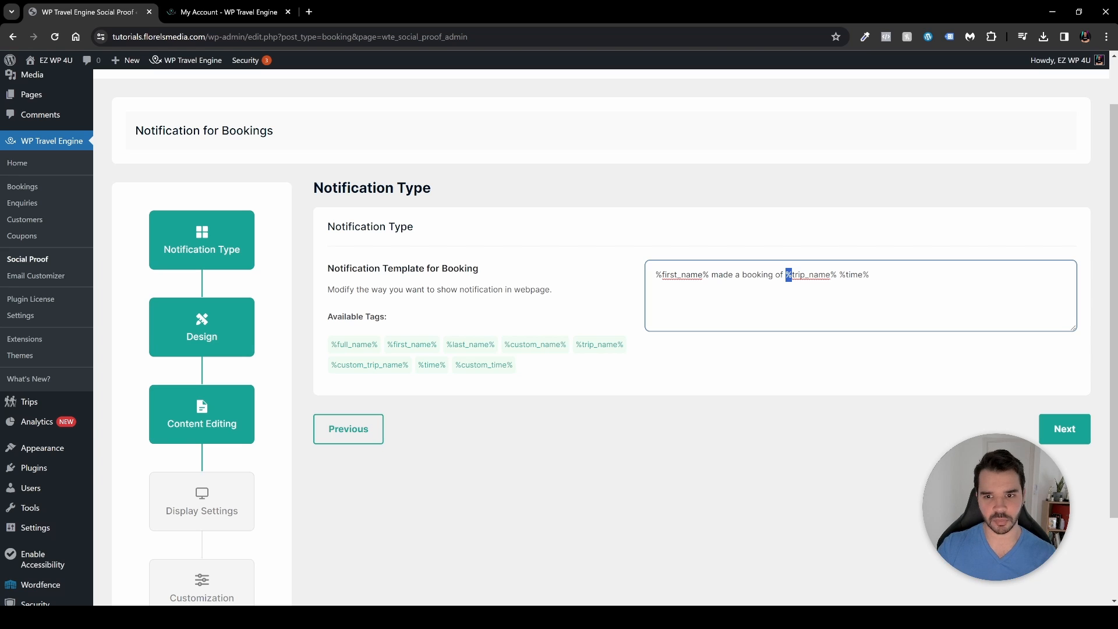
drag(662, 275, 702, 275)
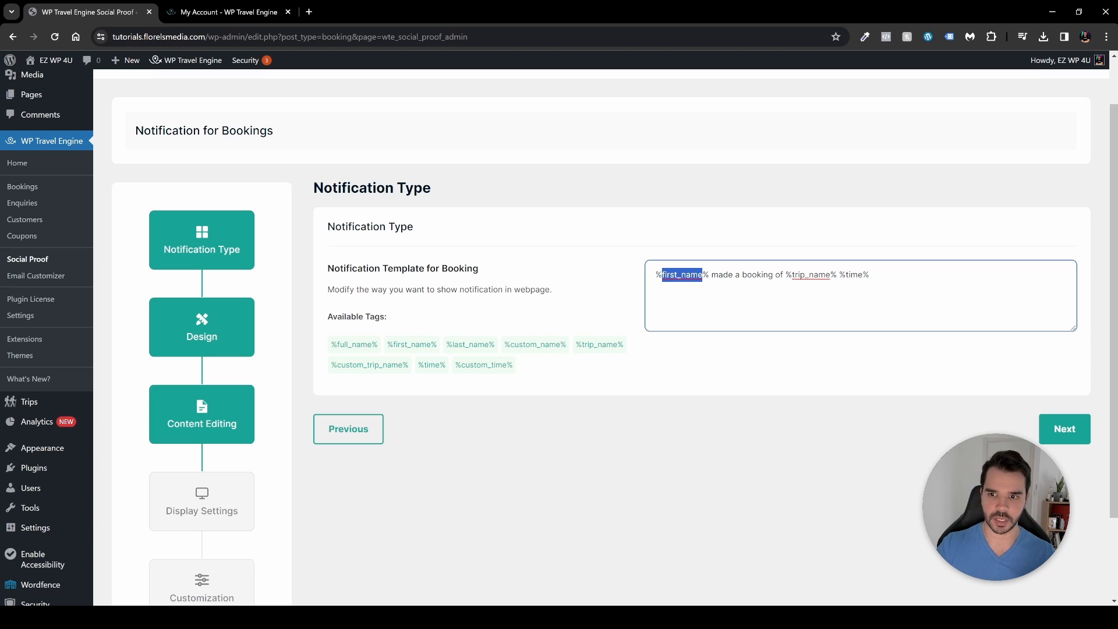
drag(711, 274, 785, 275)
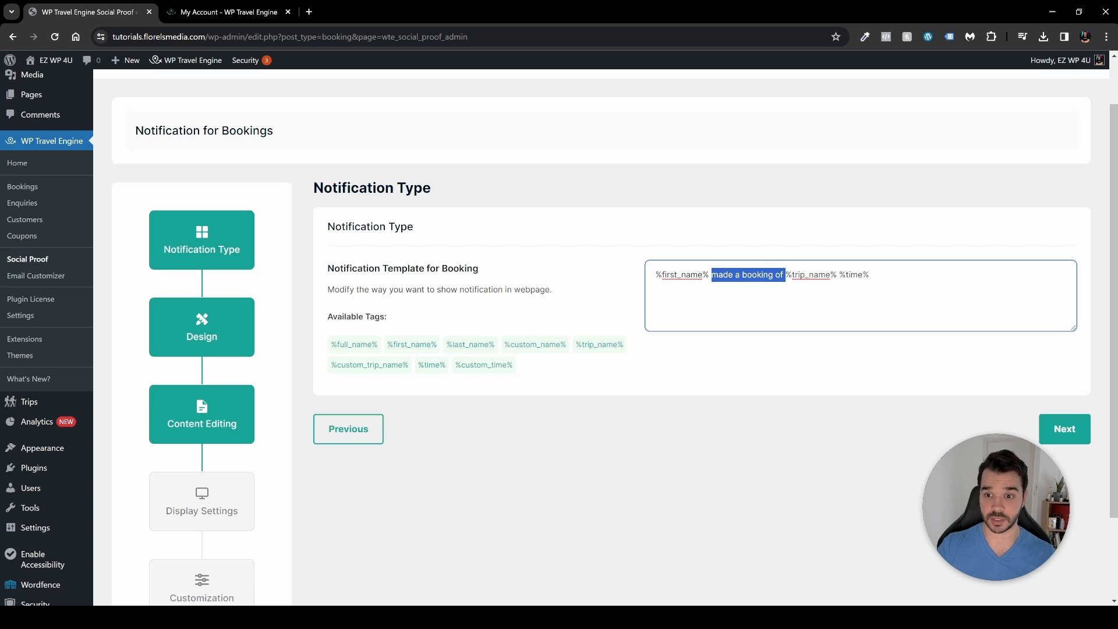
click(1080, 438)
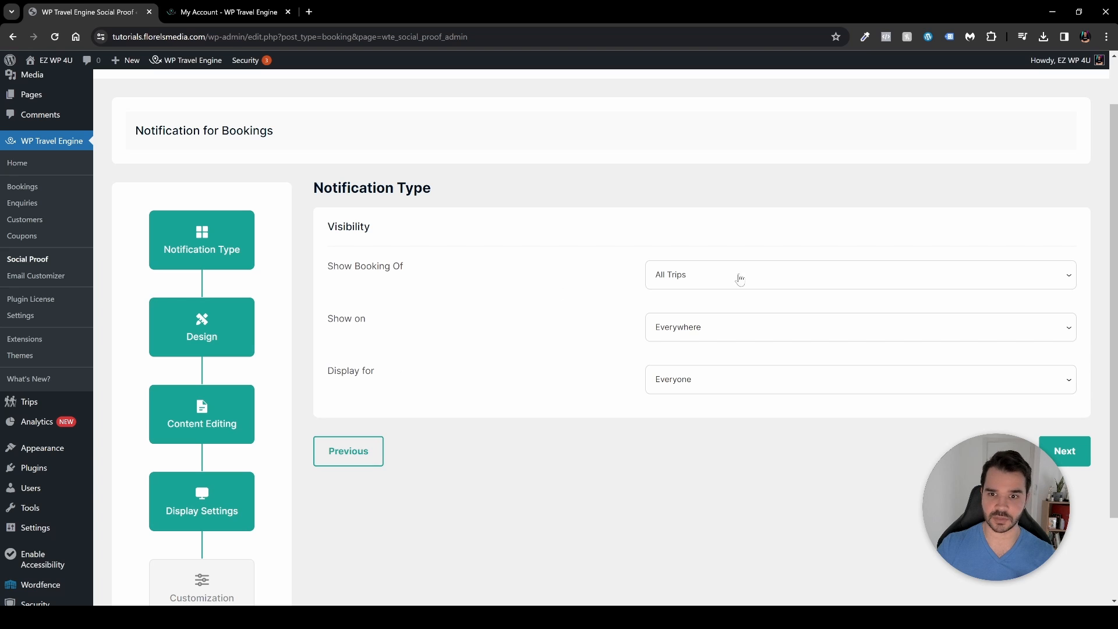
- Limit the booking notification to selected trips: Dolpo Trekking, Greece Tour and Langtang Trek
click(725, 375)
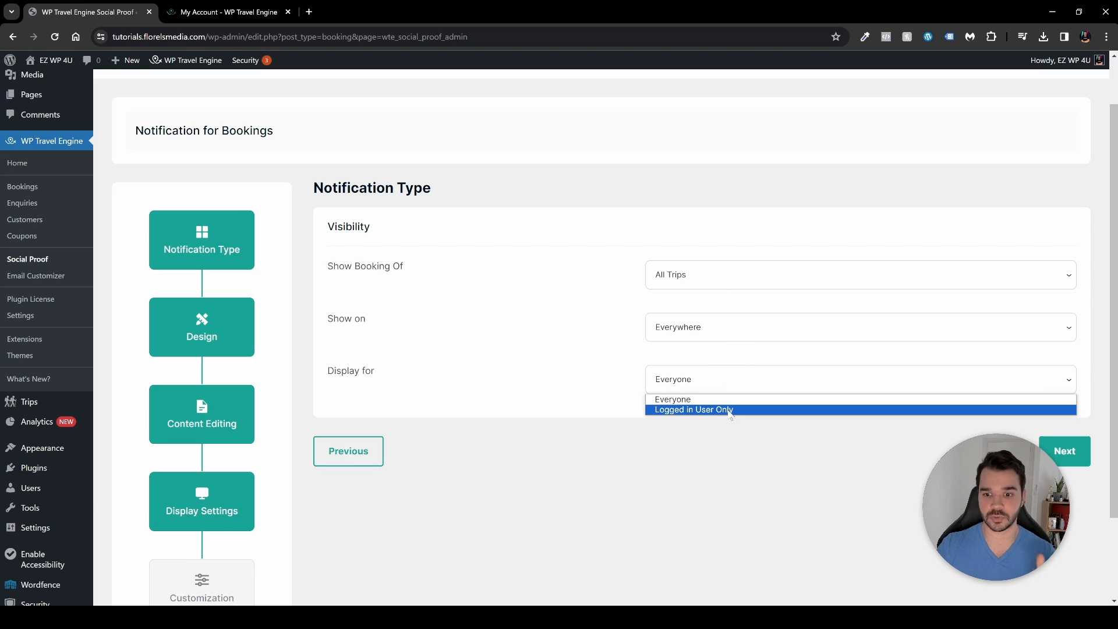
click(754, 276)
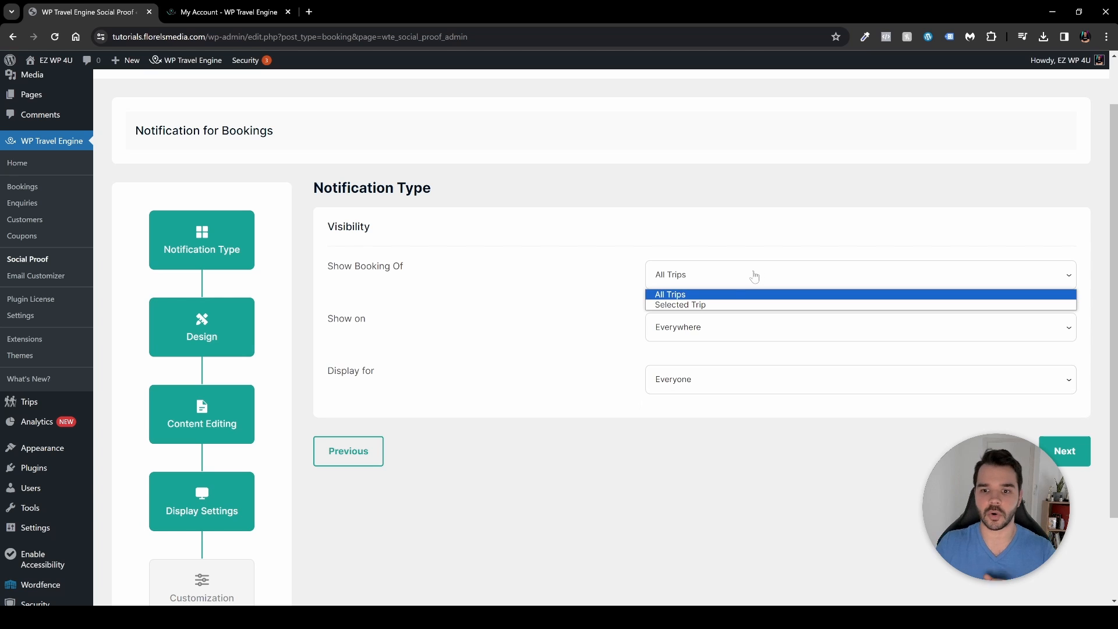
click(715, 306)
click(716, 315)
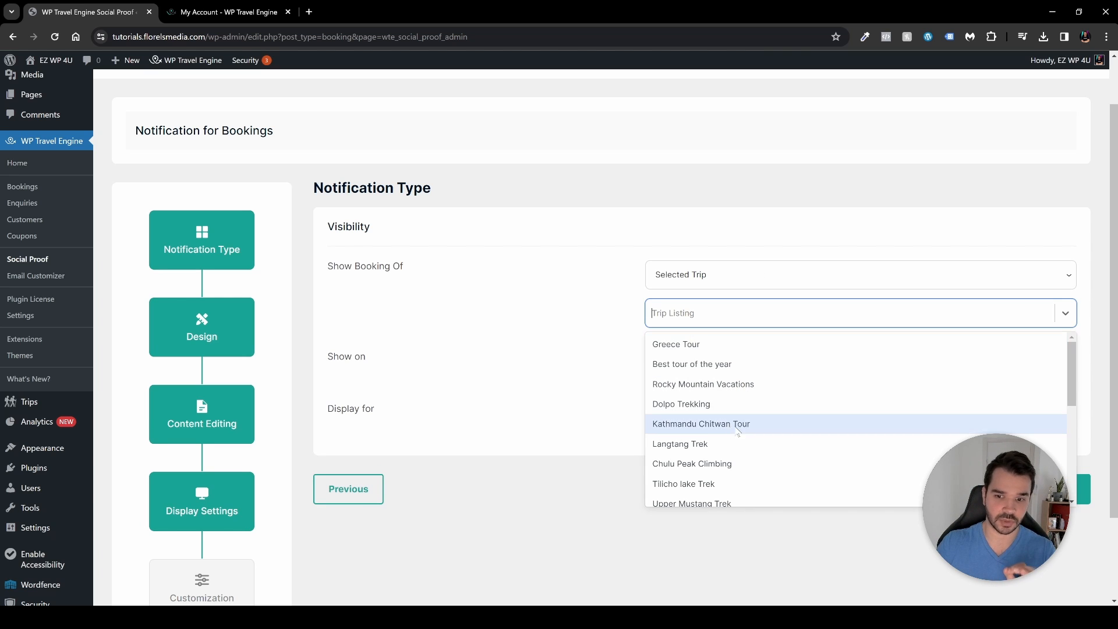
click(689, 411)
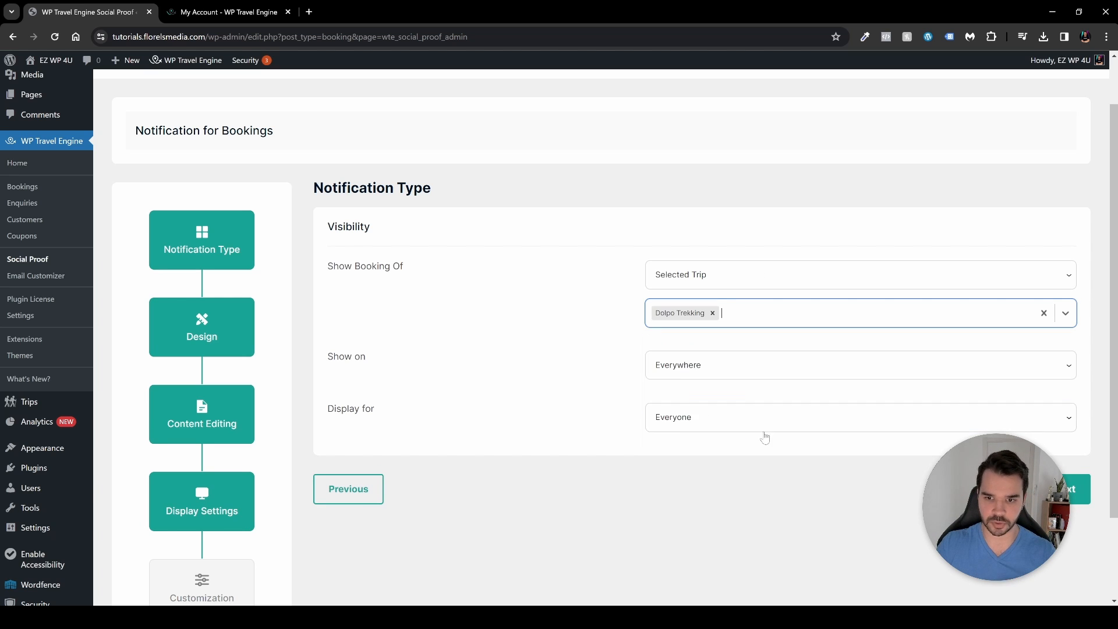
click(753, 324)
click(766, 349)
click(822, 325)
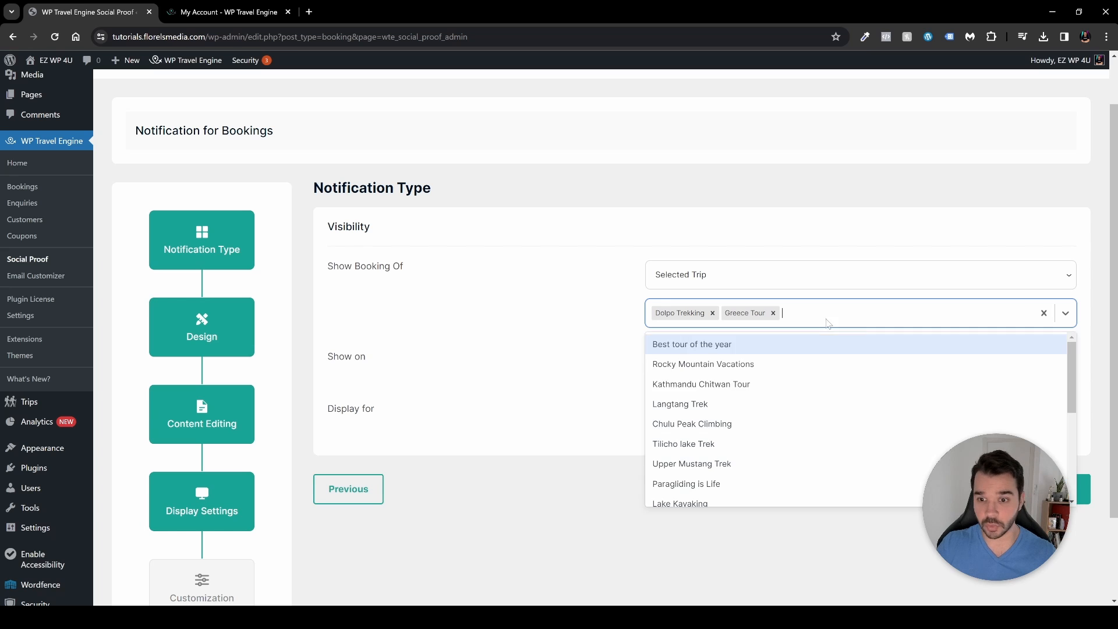
click(774, 406)
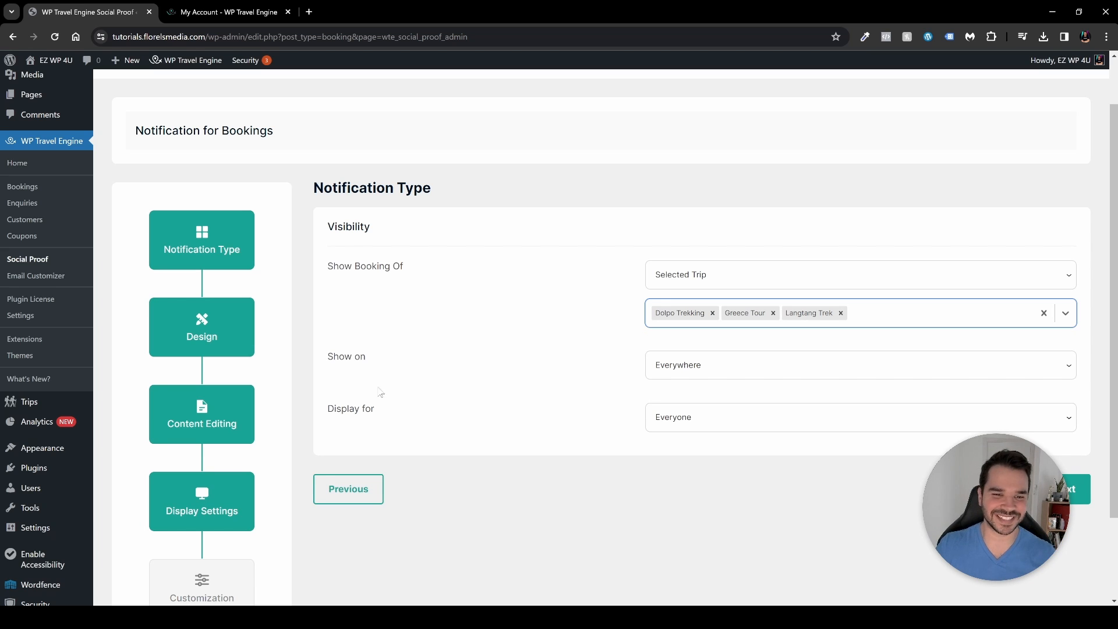
- Set the booking notification to show Everywhere and continue to its customization settings
click(738, 368)
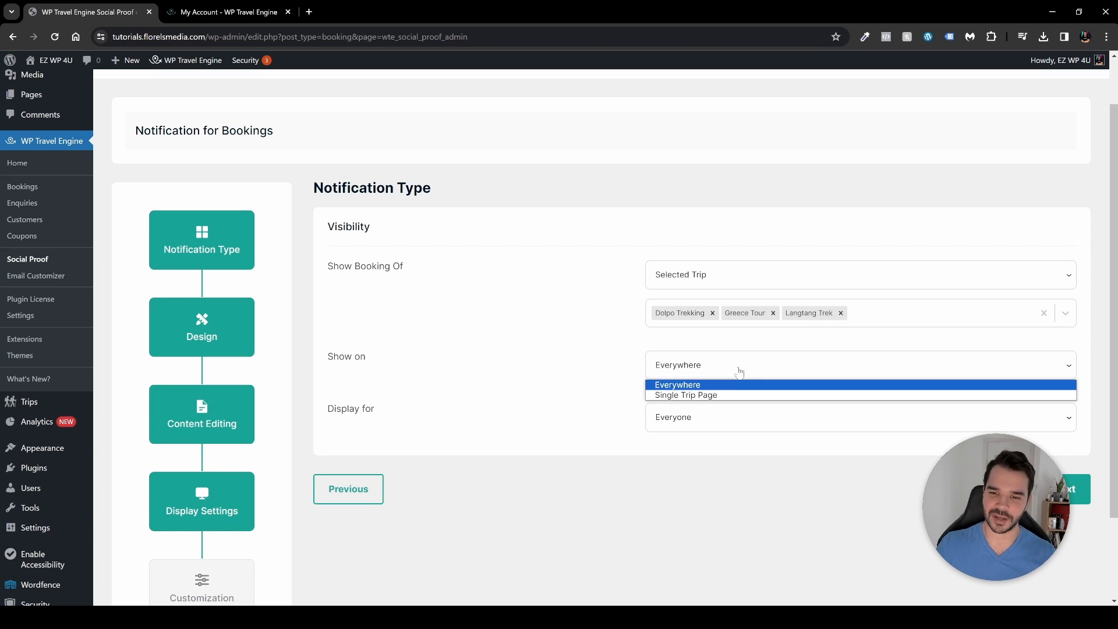
click(726, 397)
click(748, 370)
click(679, 384)
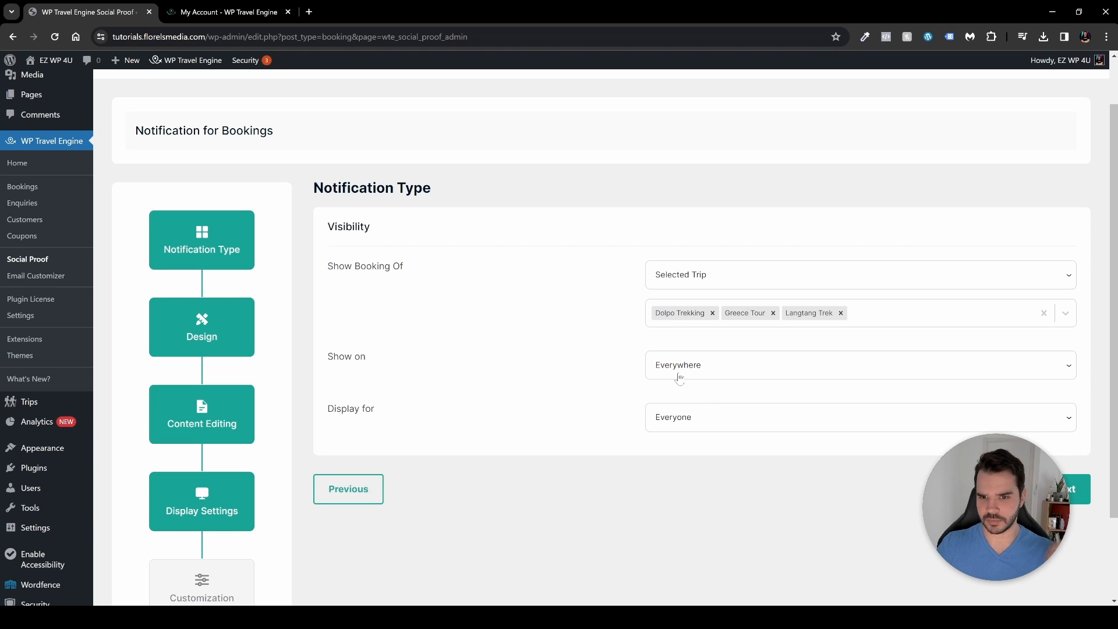
click(1086, 497)
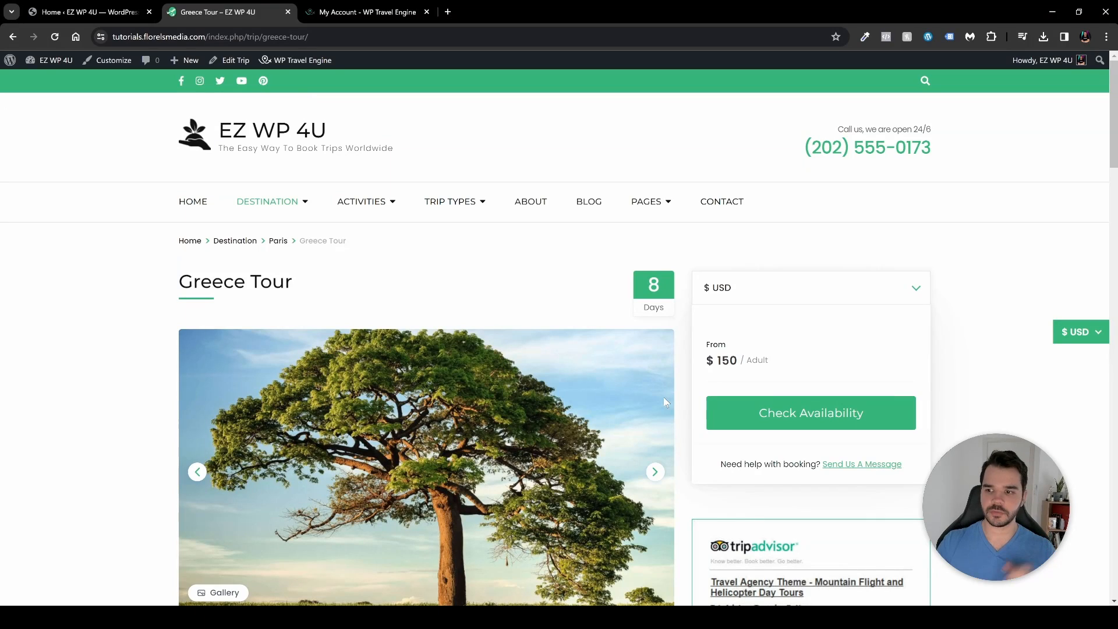
- Check the currency choices on the Greece Tour page and open the Currency Converter extension settings of WP Travel Engine
click(1087, 335)
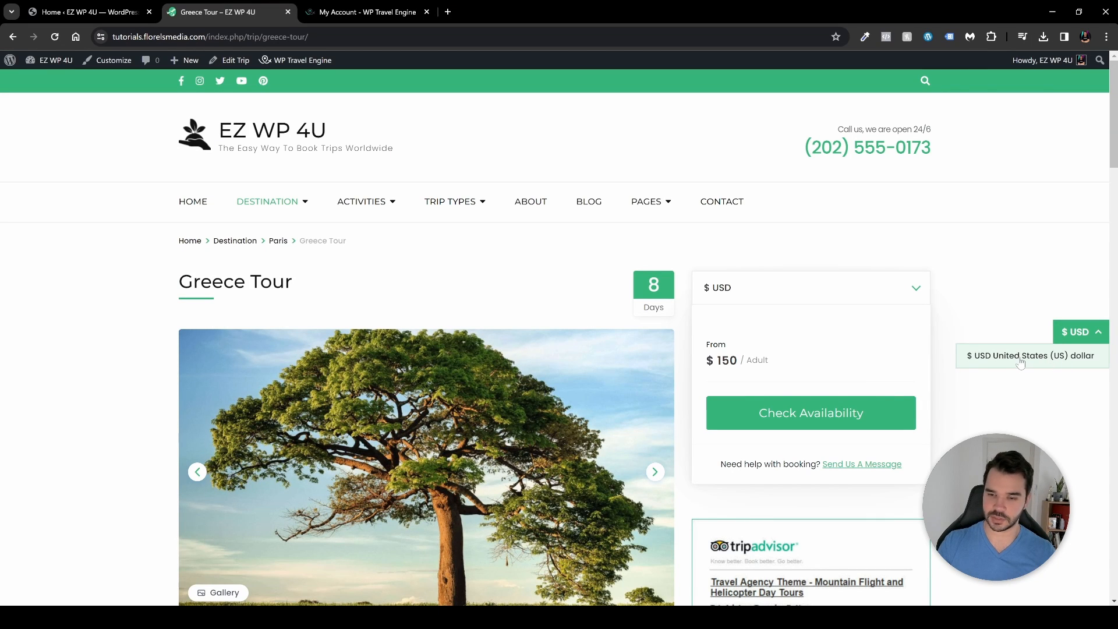
click(65, 10)
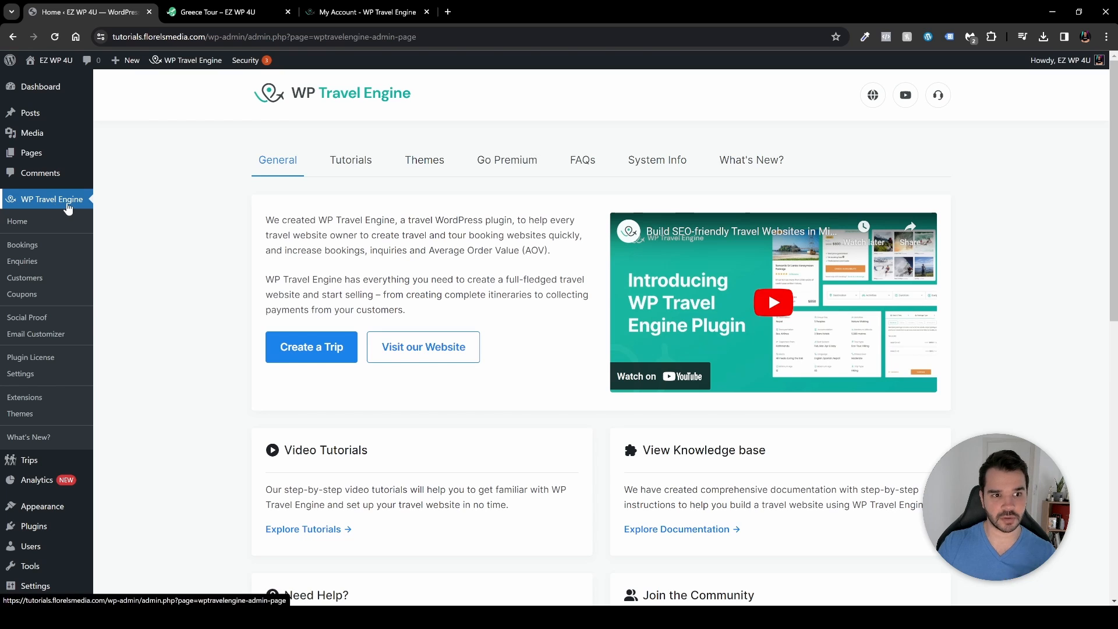
click(31, 374)
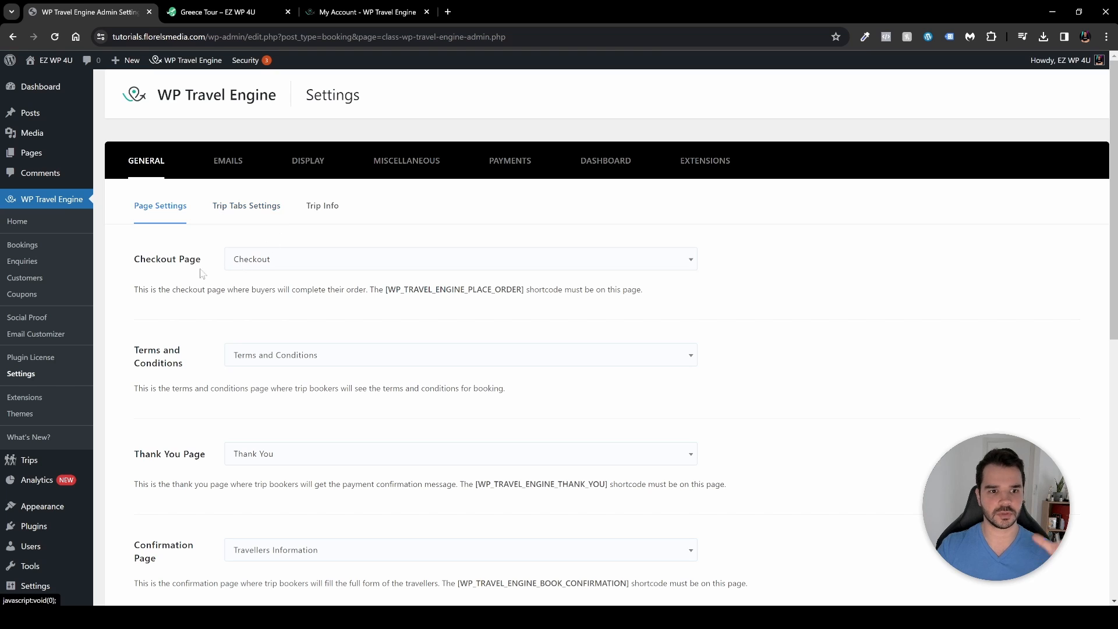
click(230, 165)
click(317, 170)
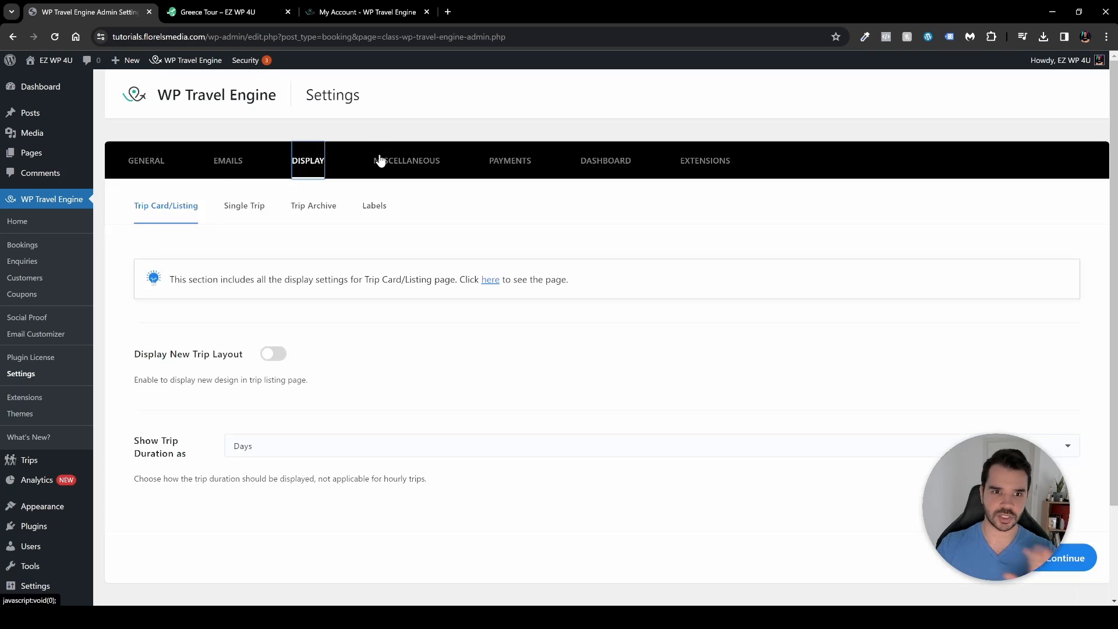
click(437, 162)
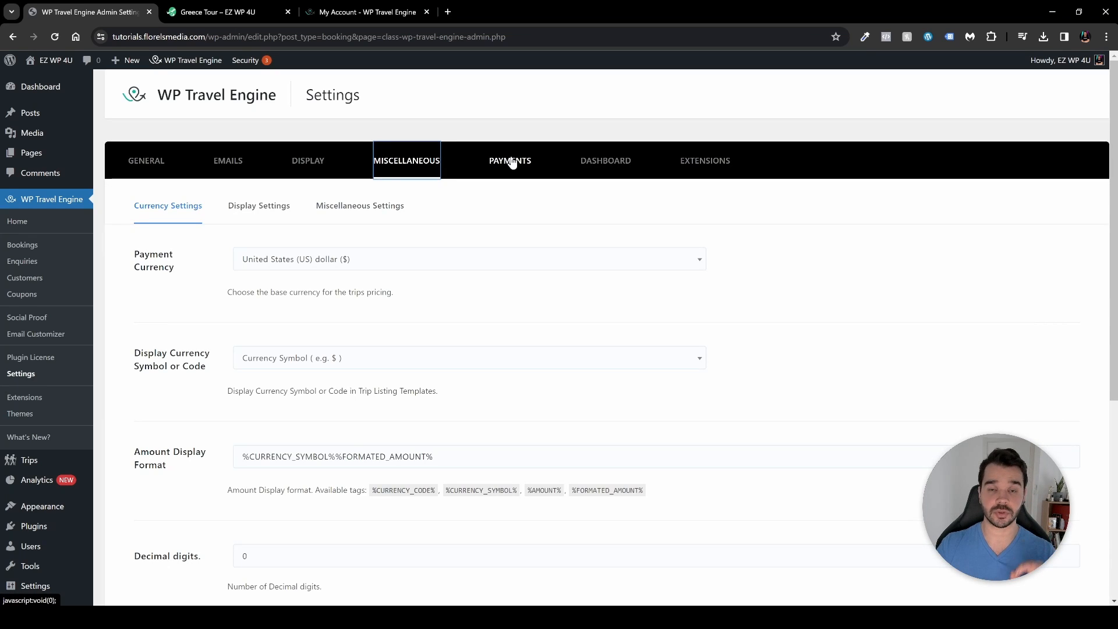
click(703, 165)
click(240, 205)
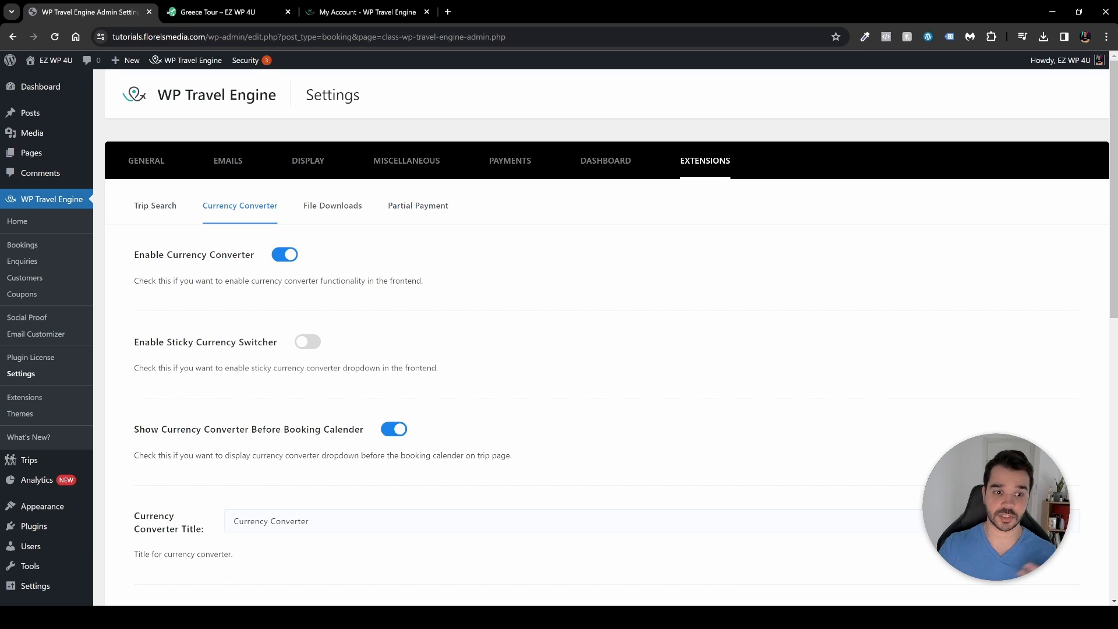
- Enable the sticky currency switcher in the Currency Converter settings
scroll(314, 361, down, 2)
click(308, 226)
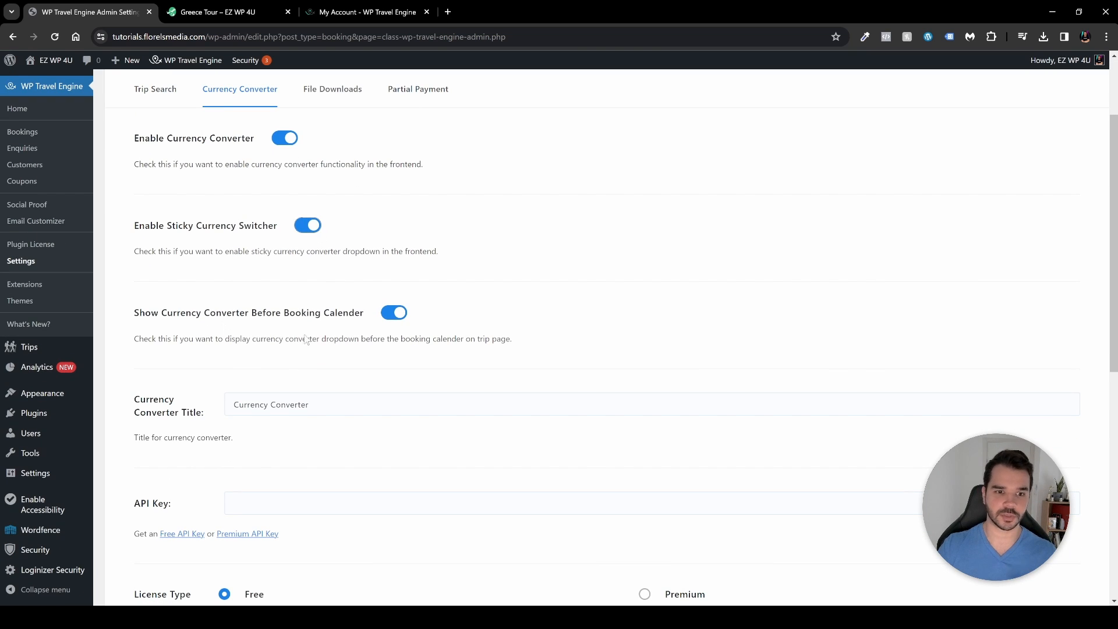
scroll(396, 358, down, 2)
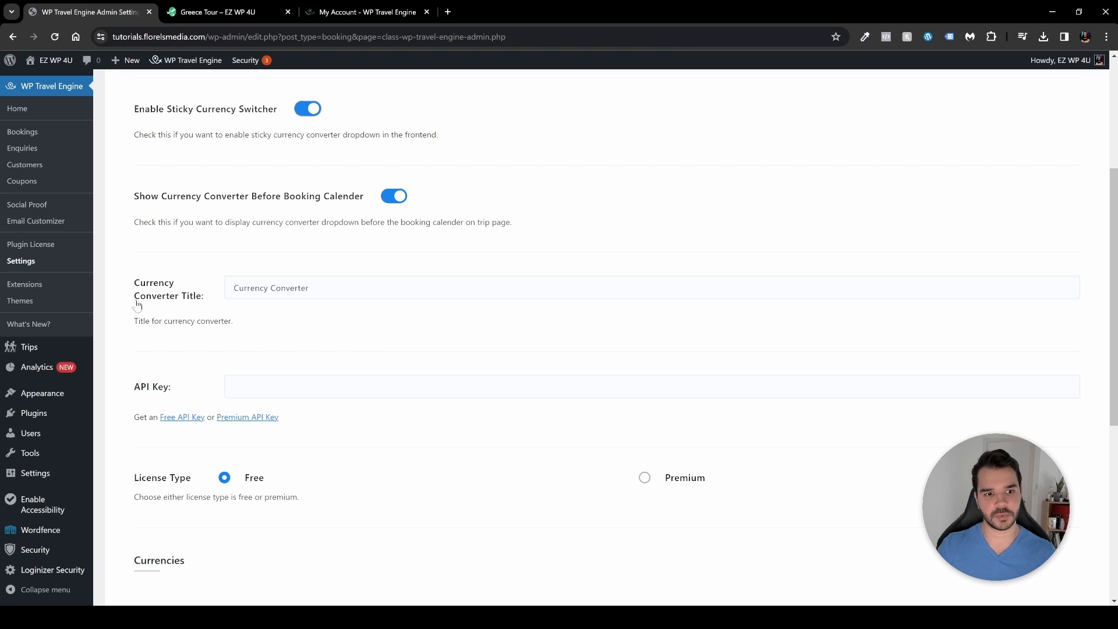
- Review the remaining Currency Converter options and the File Downloads extension settings, including the media library for adding a global file
scroll(310, 305, down, 4)
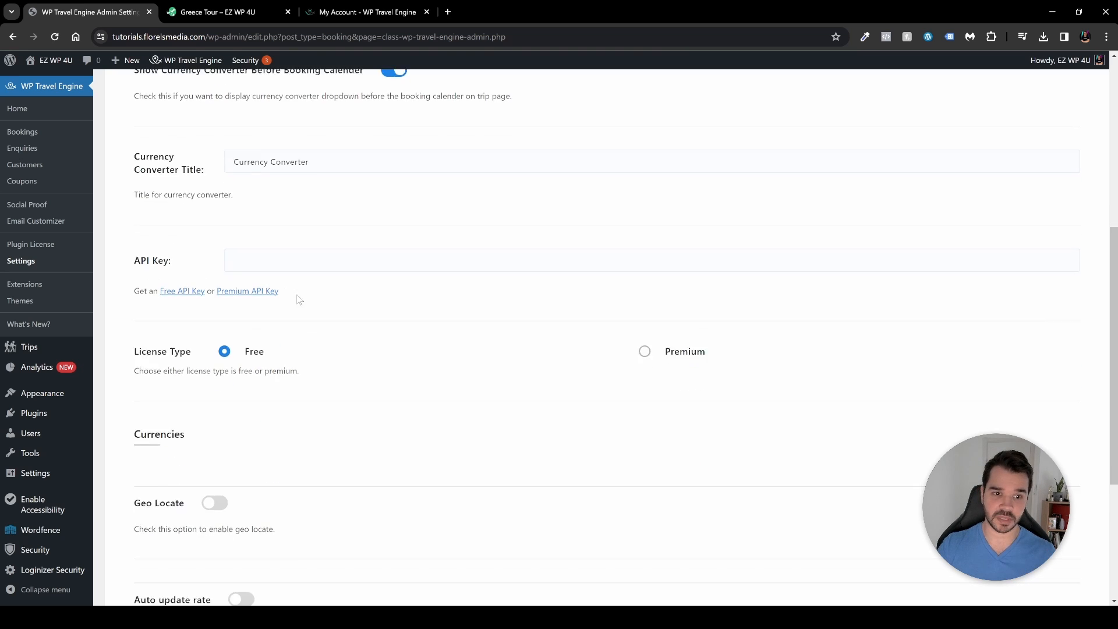
scroll(314, 244, down, 2)
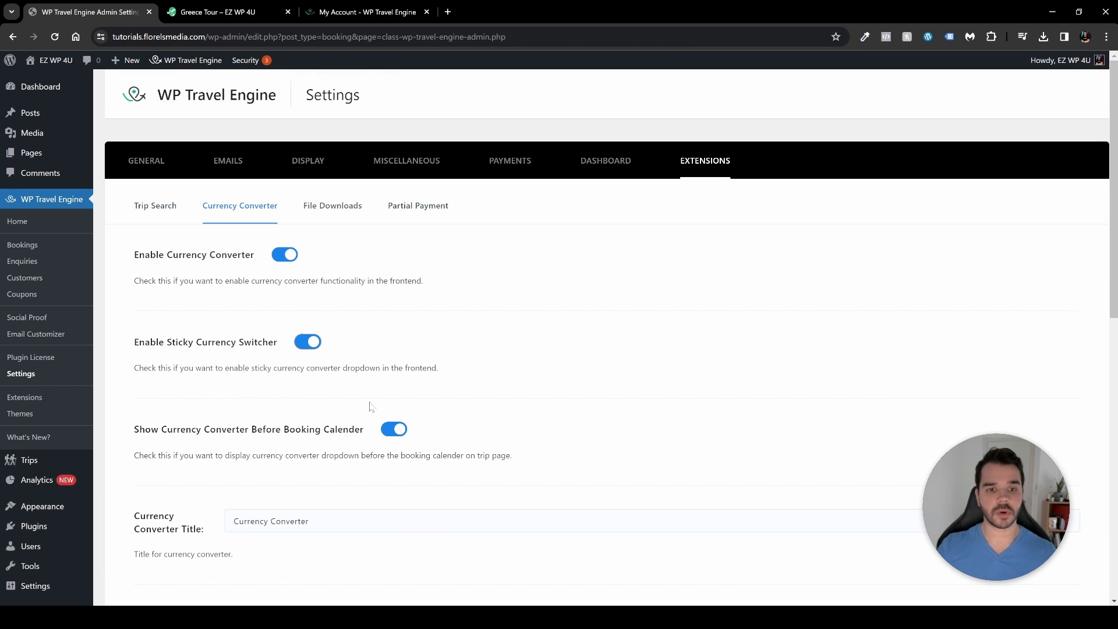
click(337, 212)
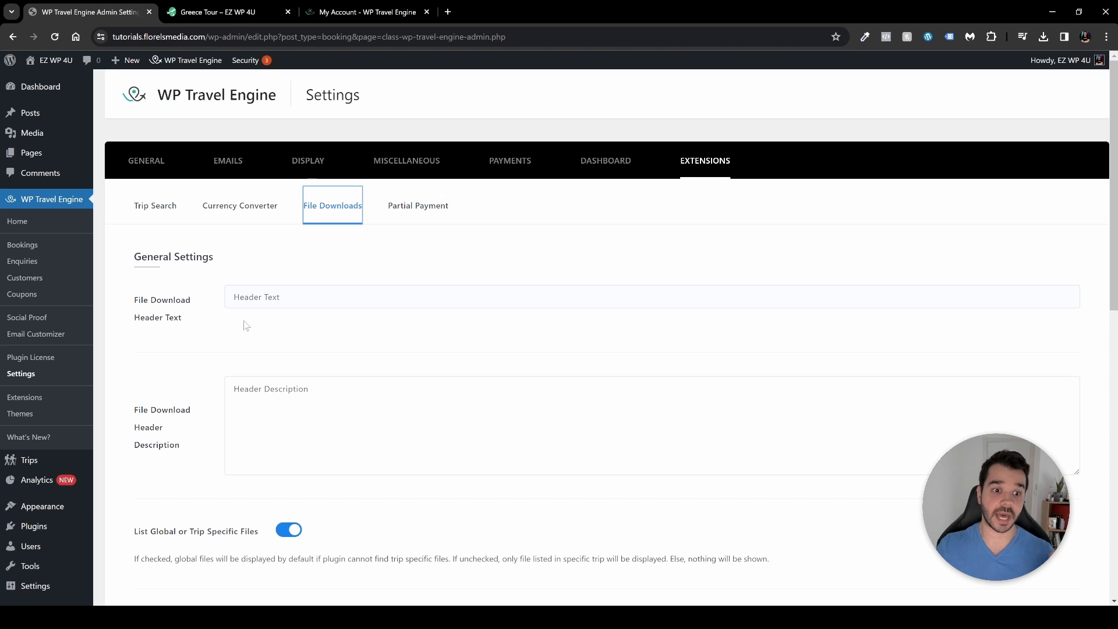
scroll(202, 252, down, 3)
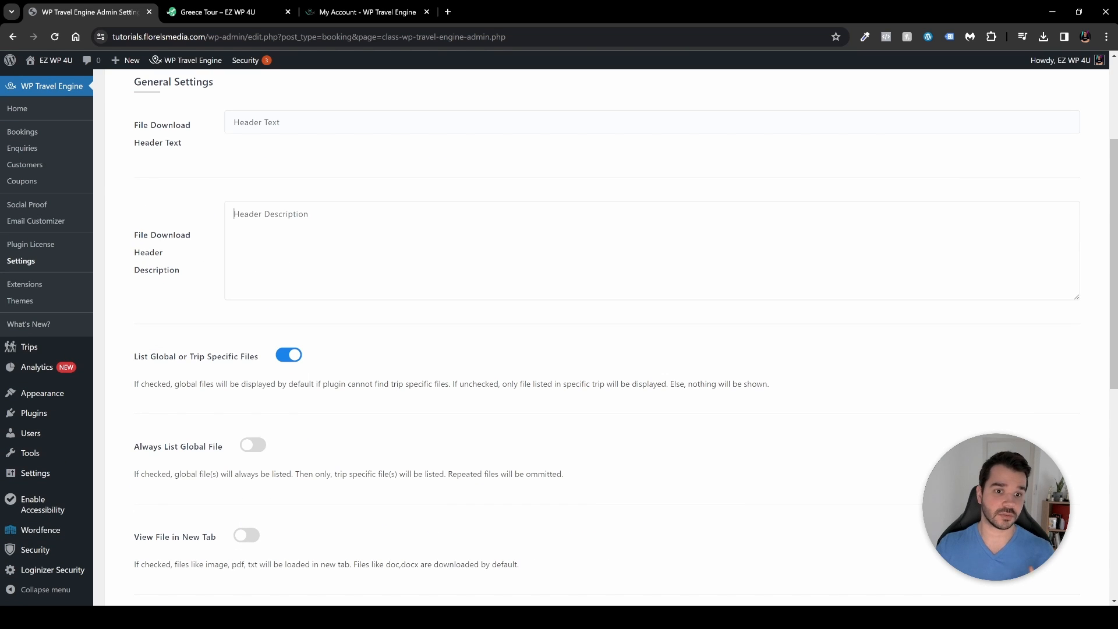
scroll(403, 398, down, 9)
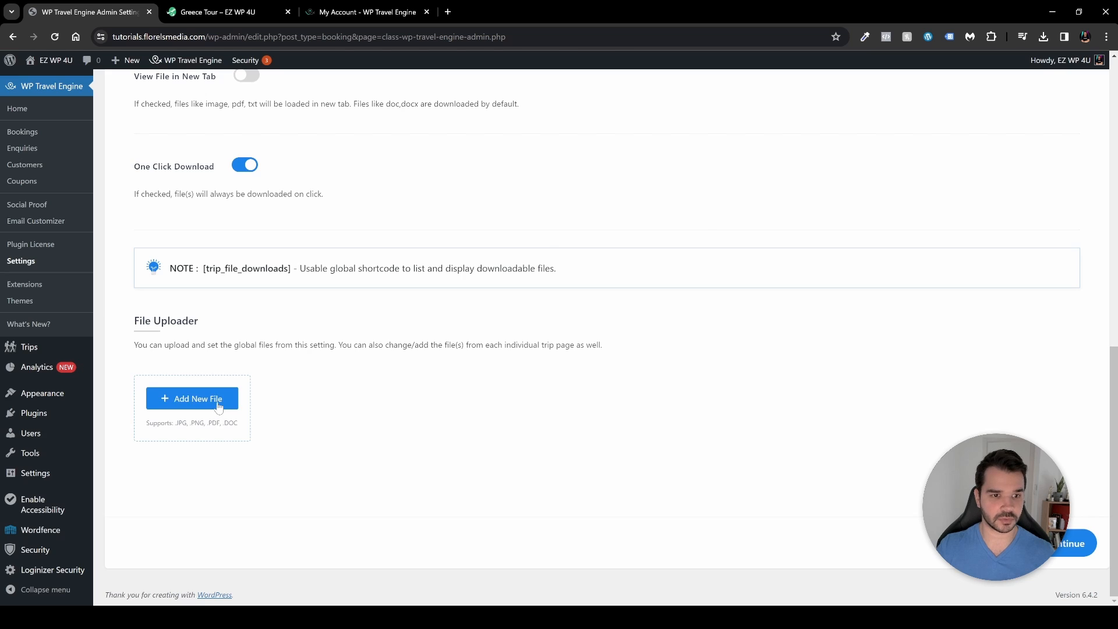
click(198, 398)
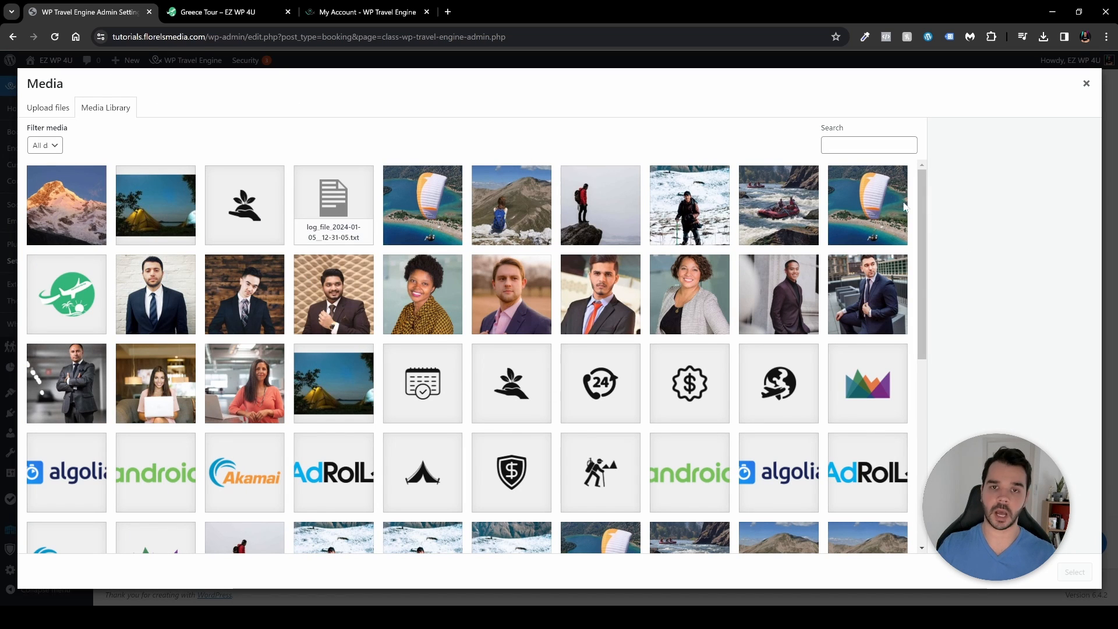
click(1098, 88)
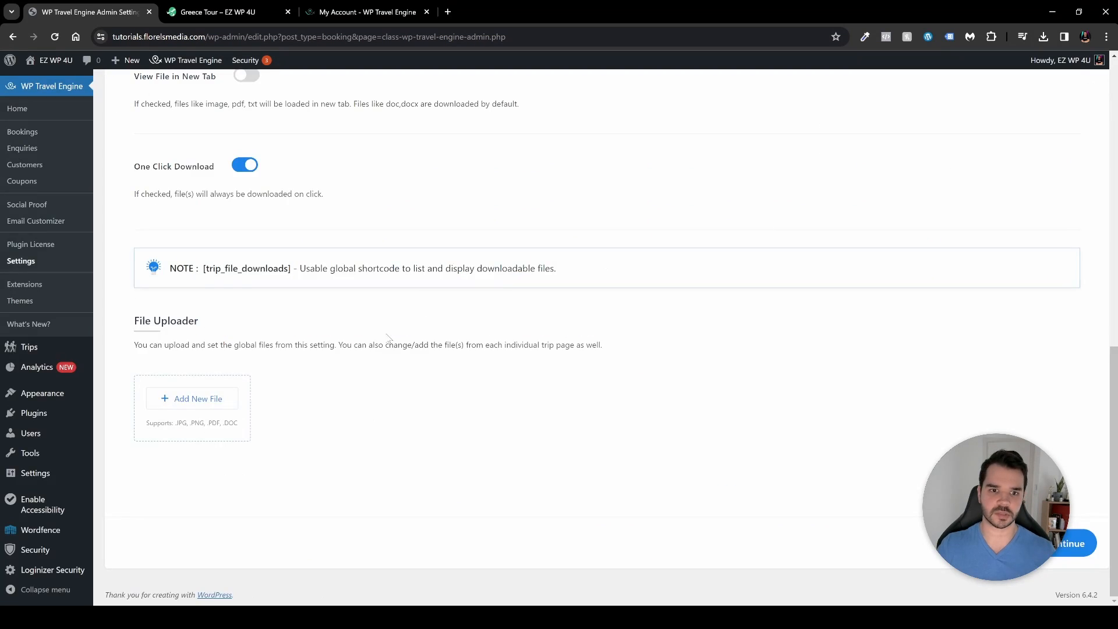
- Open the Partial Payment extension settings and enable partial payments for trip bookings
scroll(344, 364, up, 10)
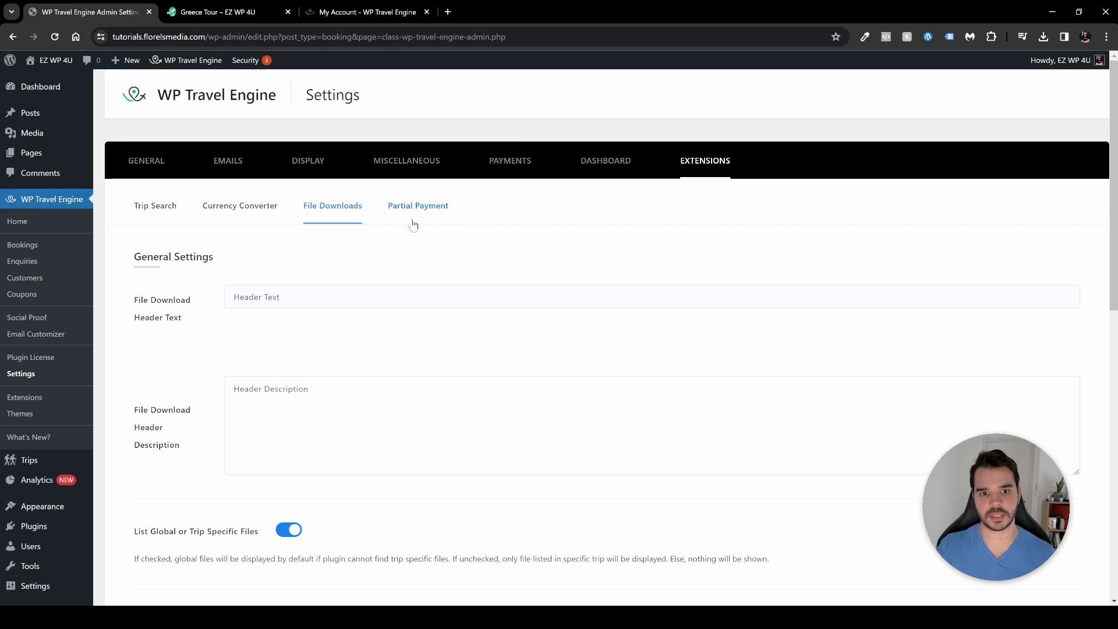
click(417, 209)
click(265, 259)
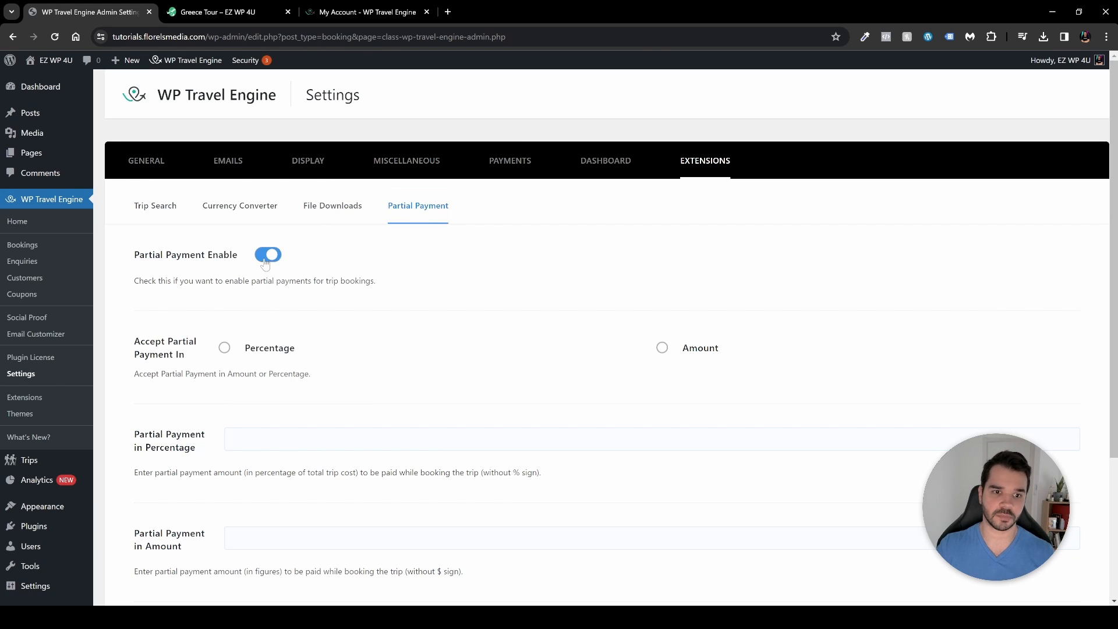
scroll(319, 282, down, 1)
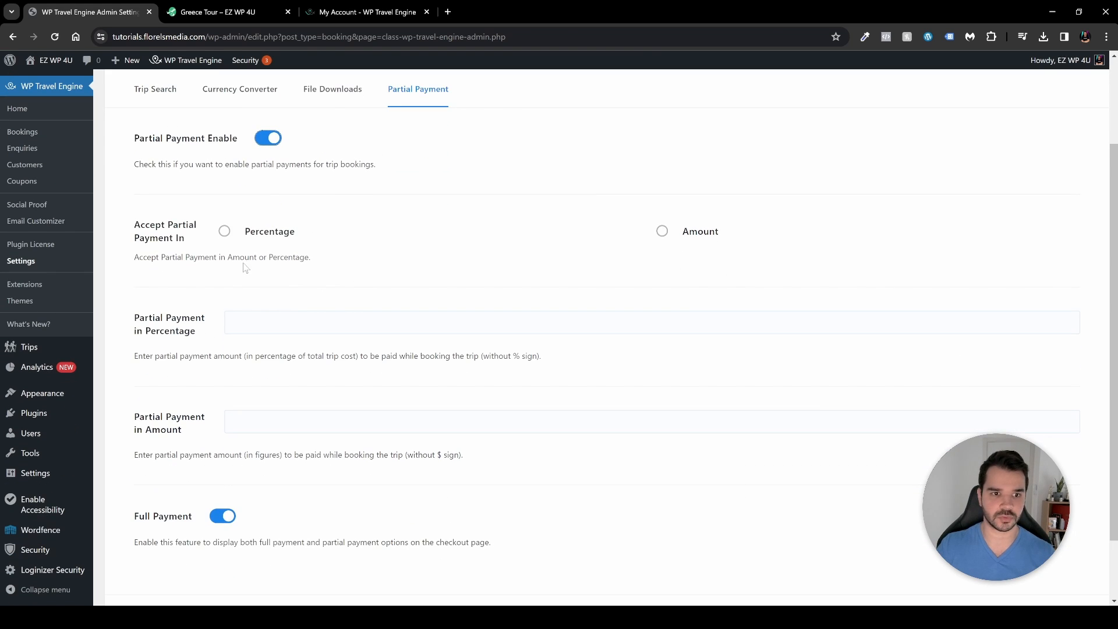
- Accept partial payments as a fixed Amount rather than a percentage, and set the partial payment amount to 1
click(224, 231)
click(662, 252)
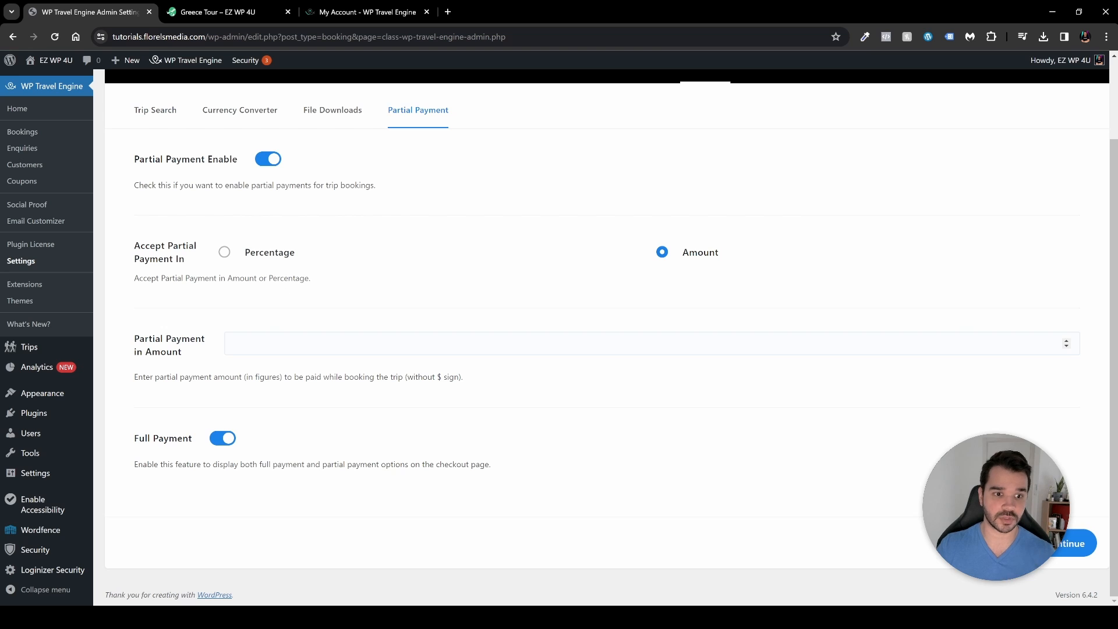
click(349, 344)
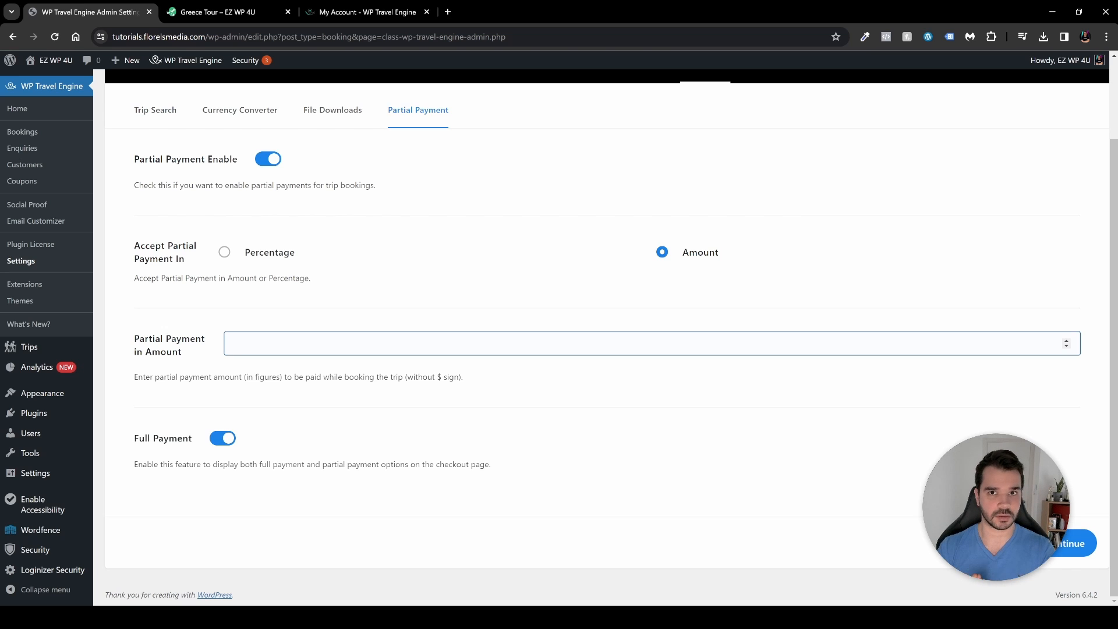
text(1)
scroll(344, 379, up, 2)
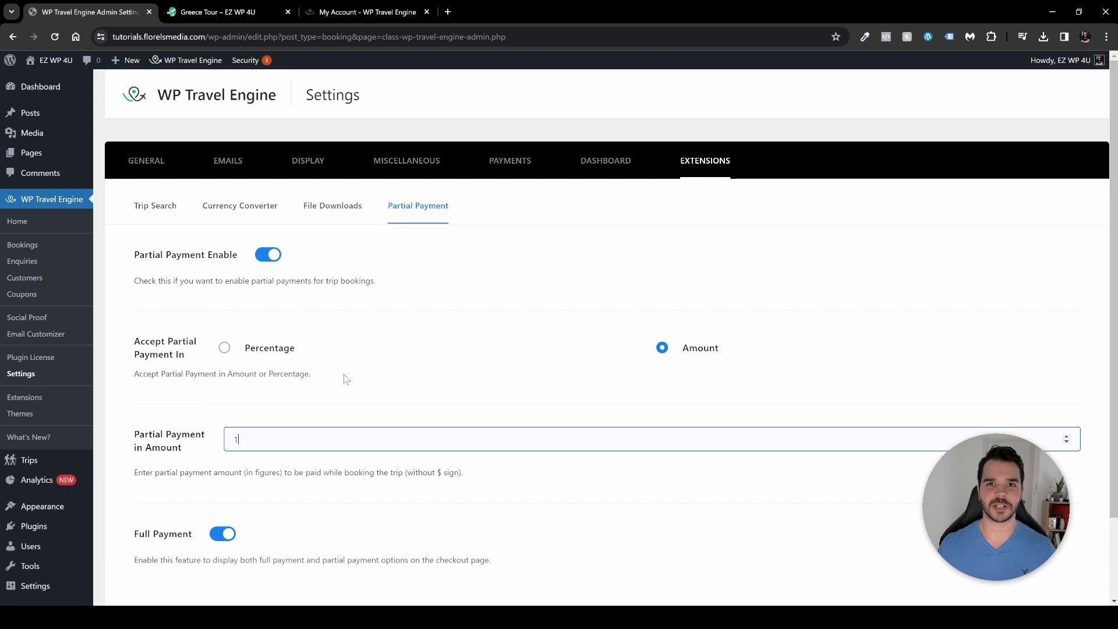